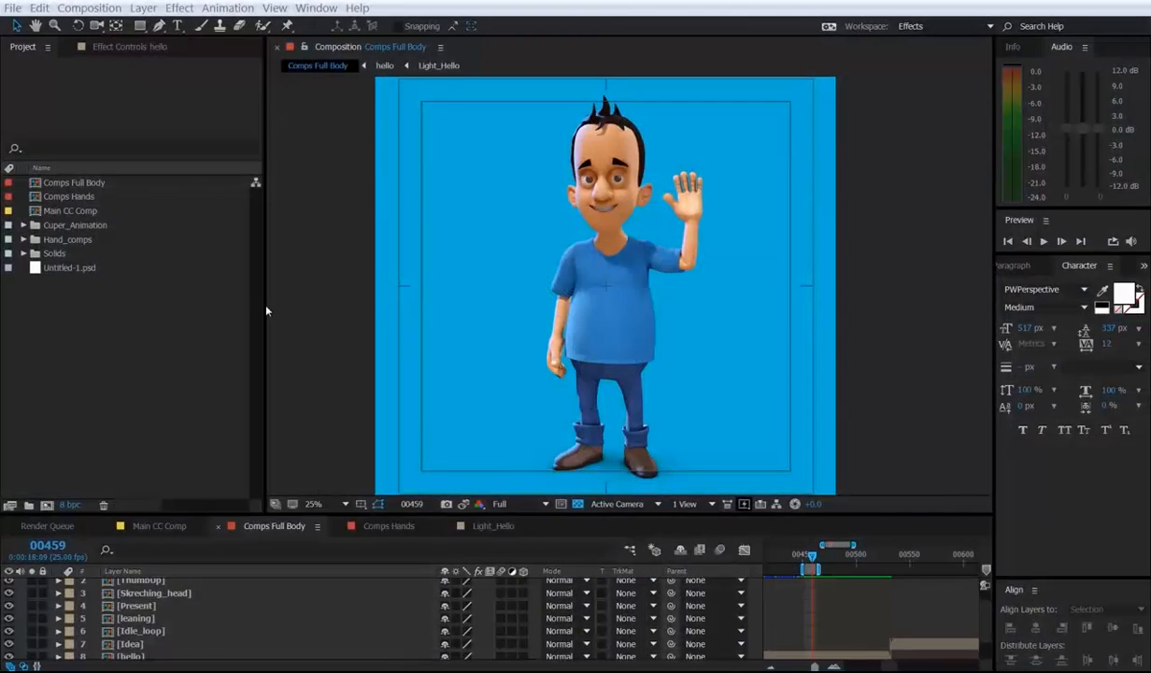
Widen the Project panel to reveal the File Path column and select the Untitled-1.psd footage.
drag(265, 288, 382, 299)
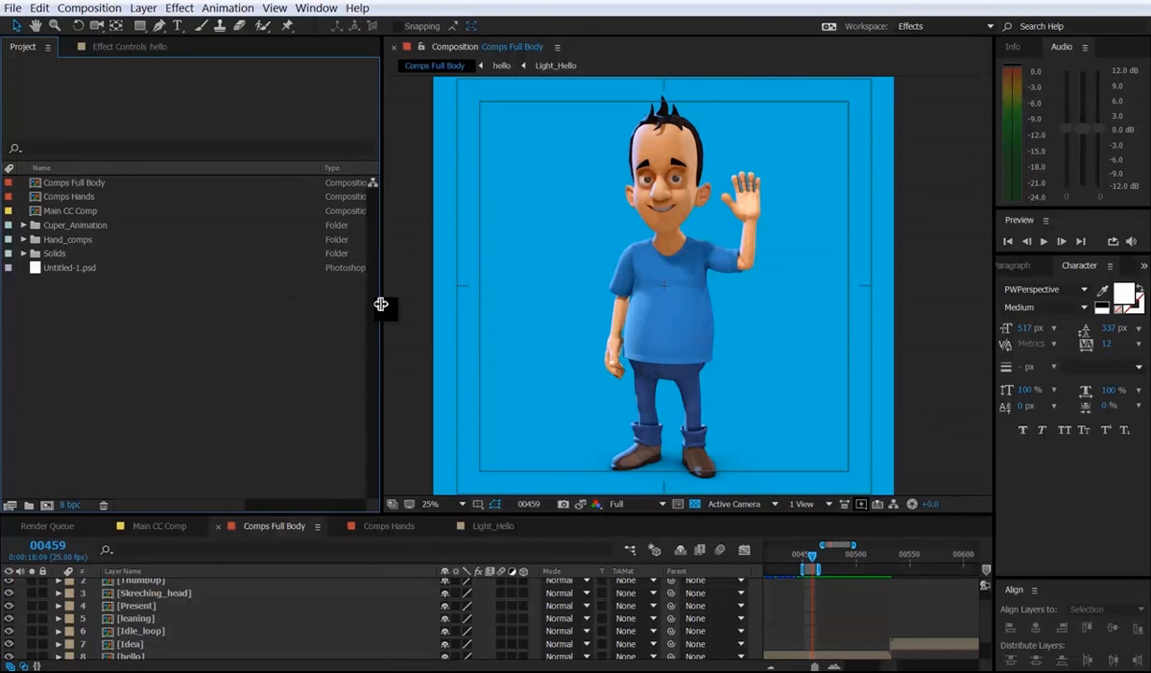
drag(381, 304, 728, 317)
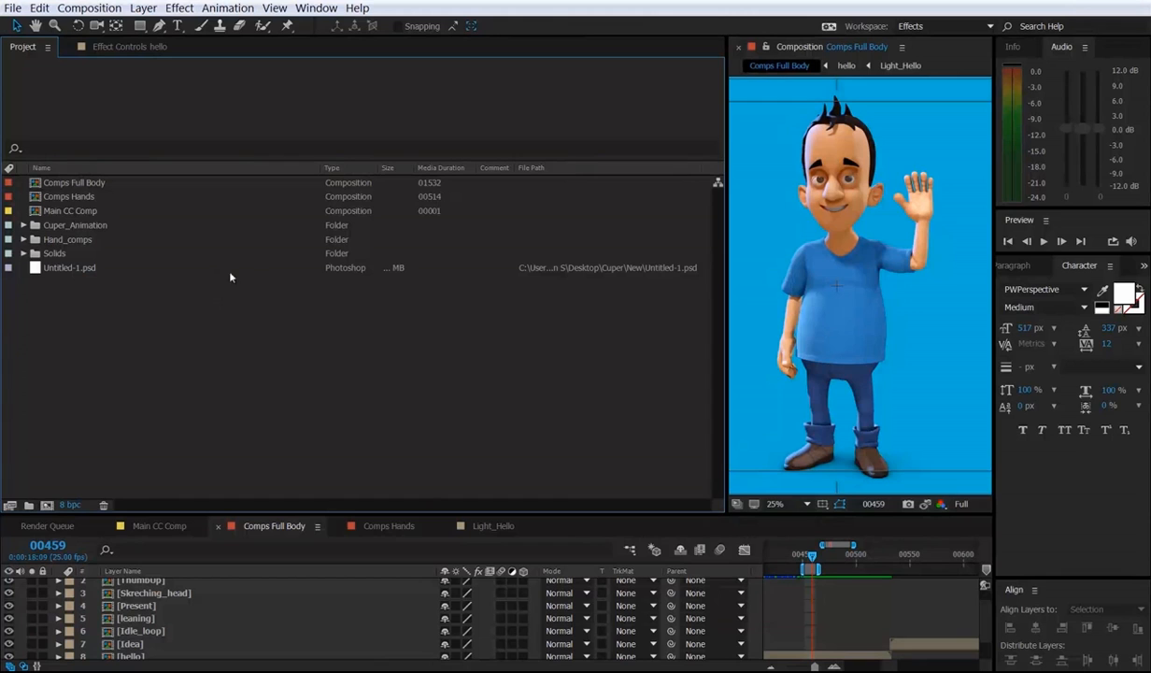
click(522, 269)
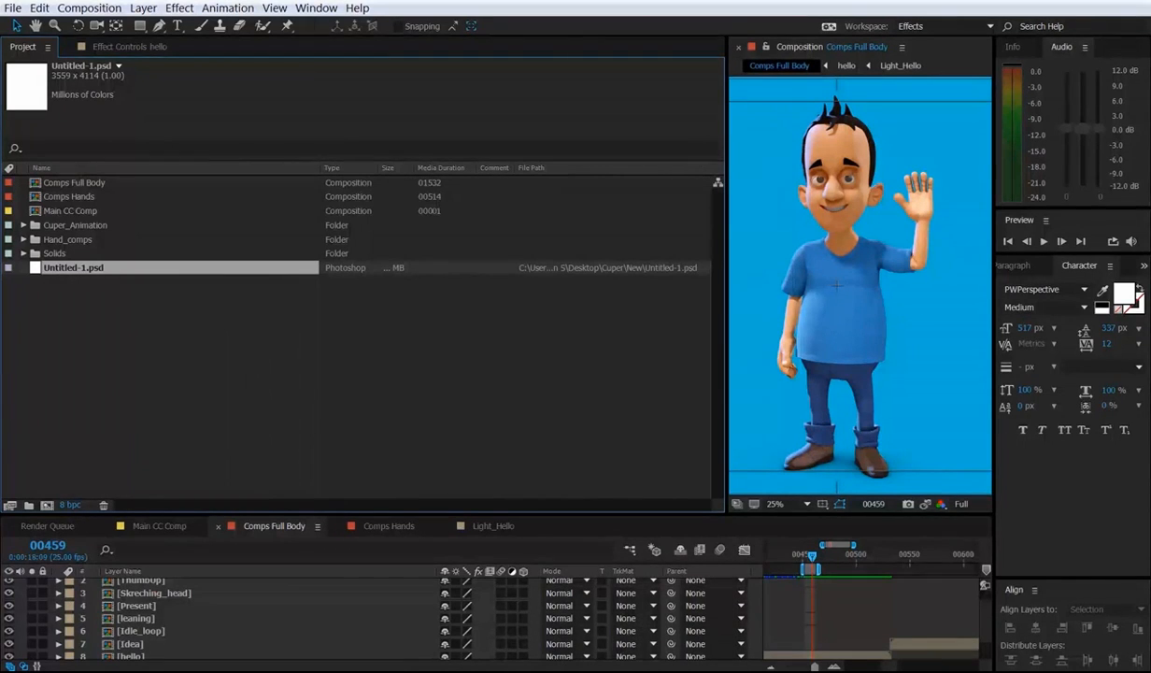
In Windows Explorer, move Untitled-1.psd from the New folder up into Cuper, then return to After Effects and dismiss the warning.
click(663, 625)
drag(615, 290, 627, 193)
double_click(627, 295)
click(618, 310)
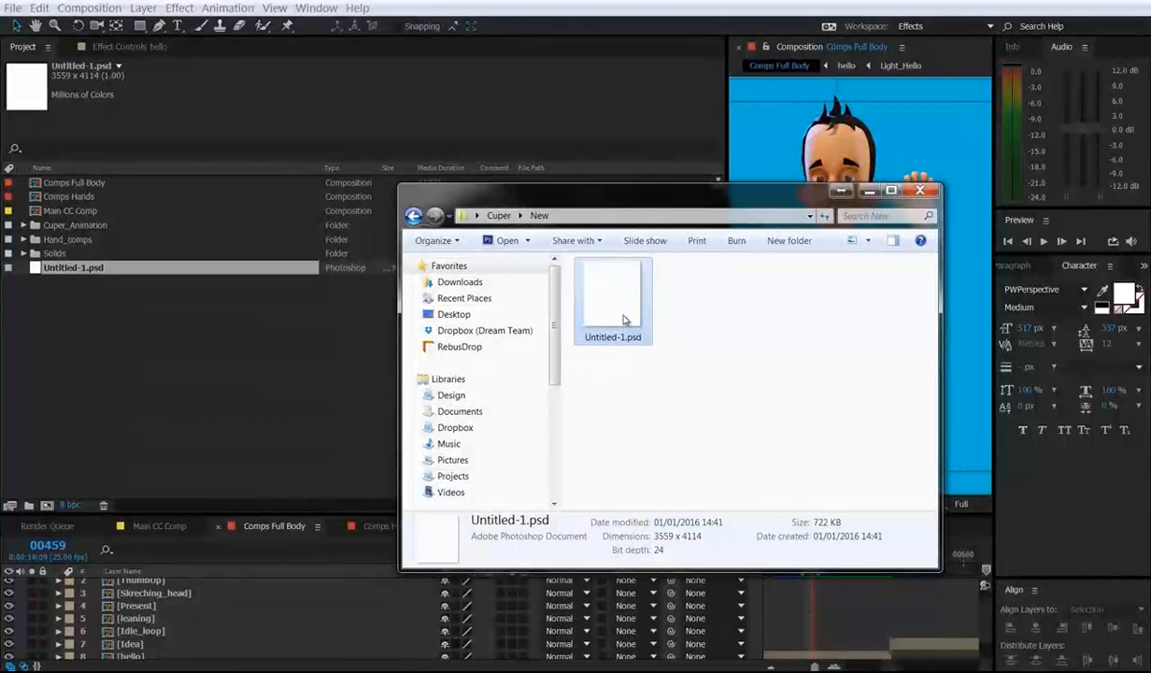
click(498, 215)
key(ctrl+v)
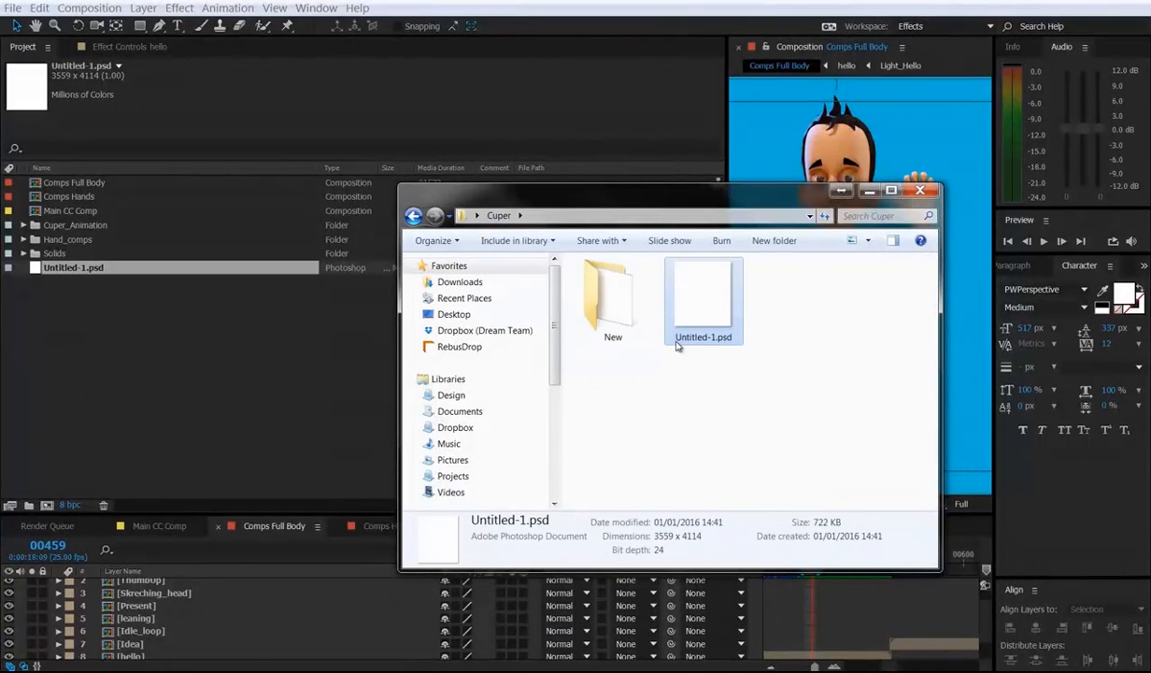
click(689, 396)
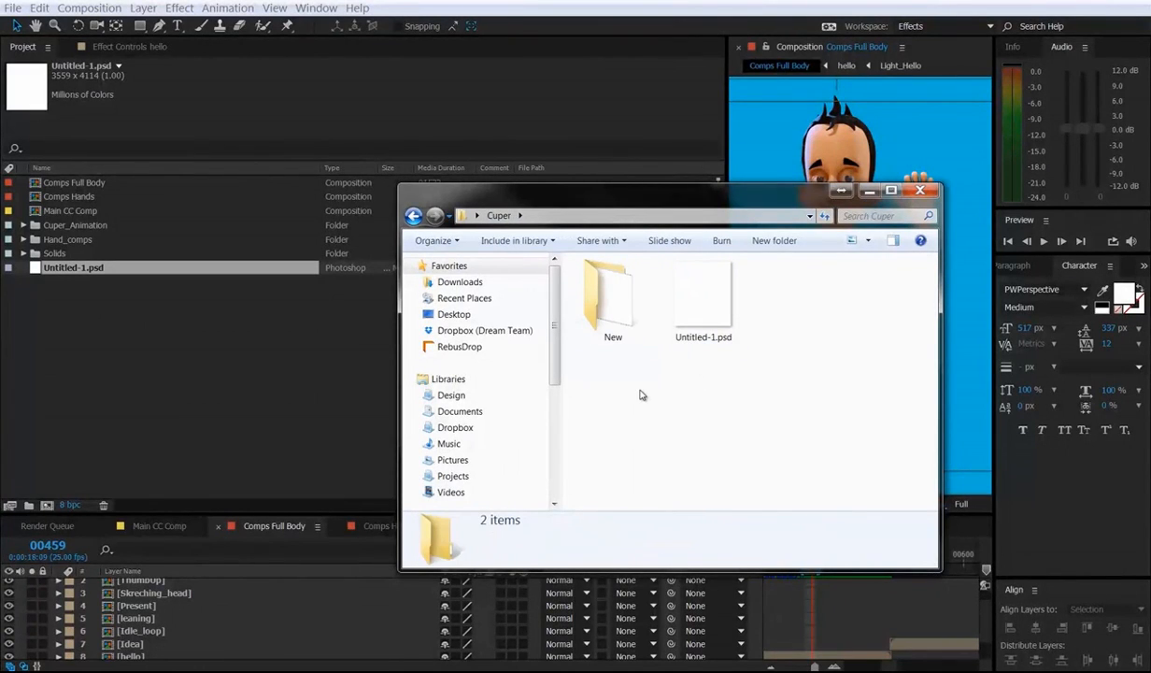
click(206, 333)
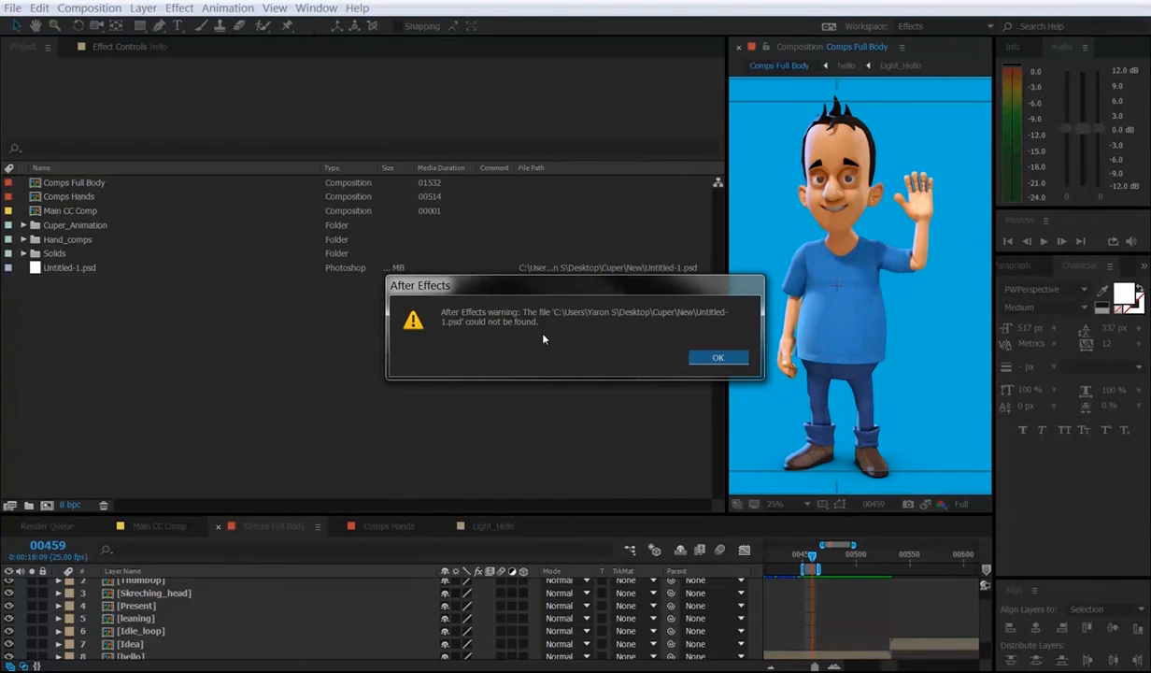
click(717, 359)
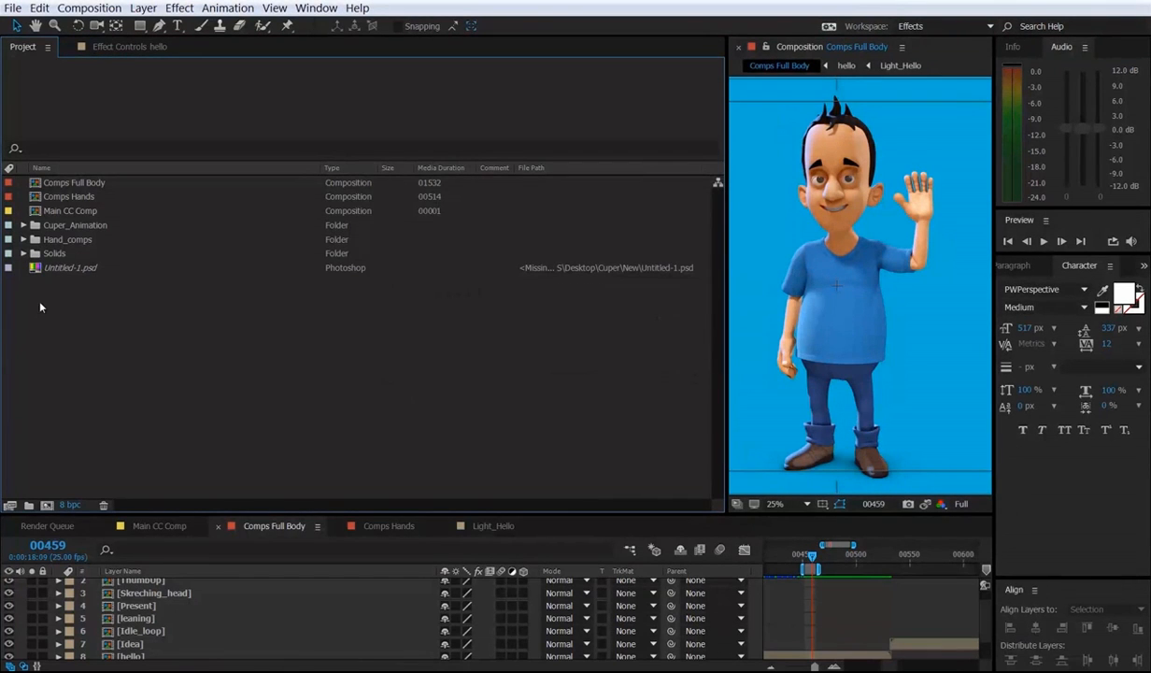
Replace the missing Untitled-1.psd footage with the Untitled-1.psd file in the Cuper folder.
right_click(82, 270)
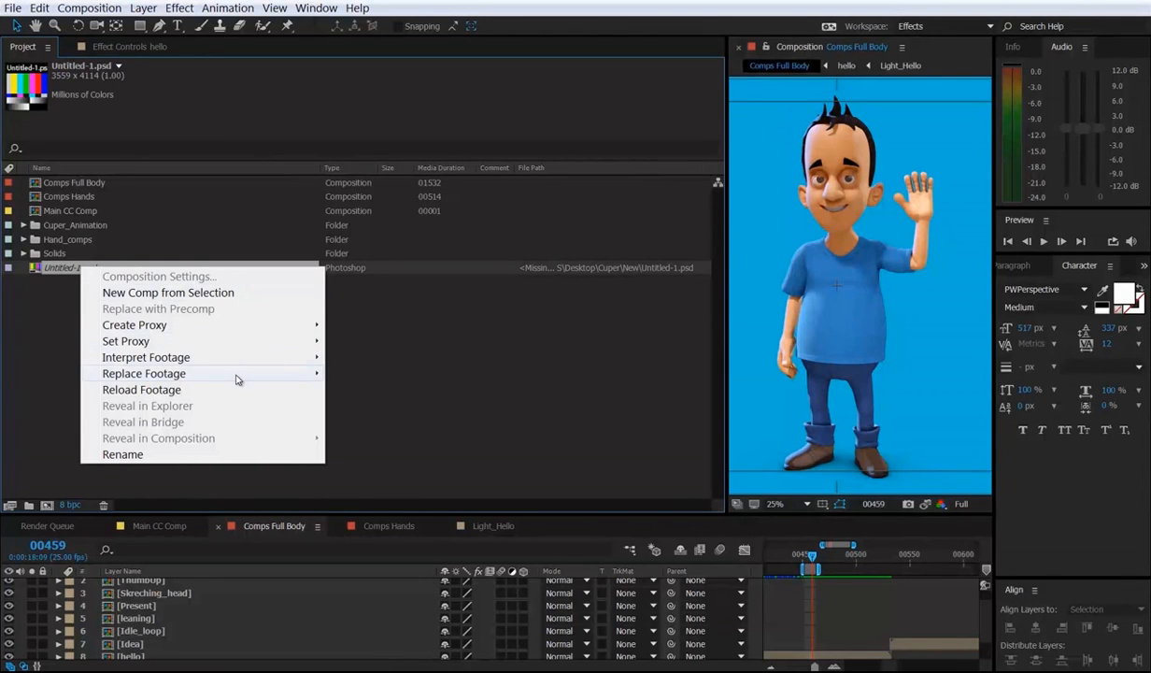
mouse_move(237, 378)
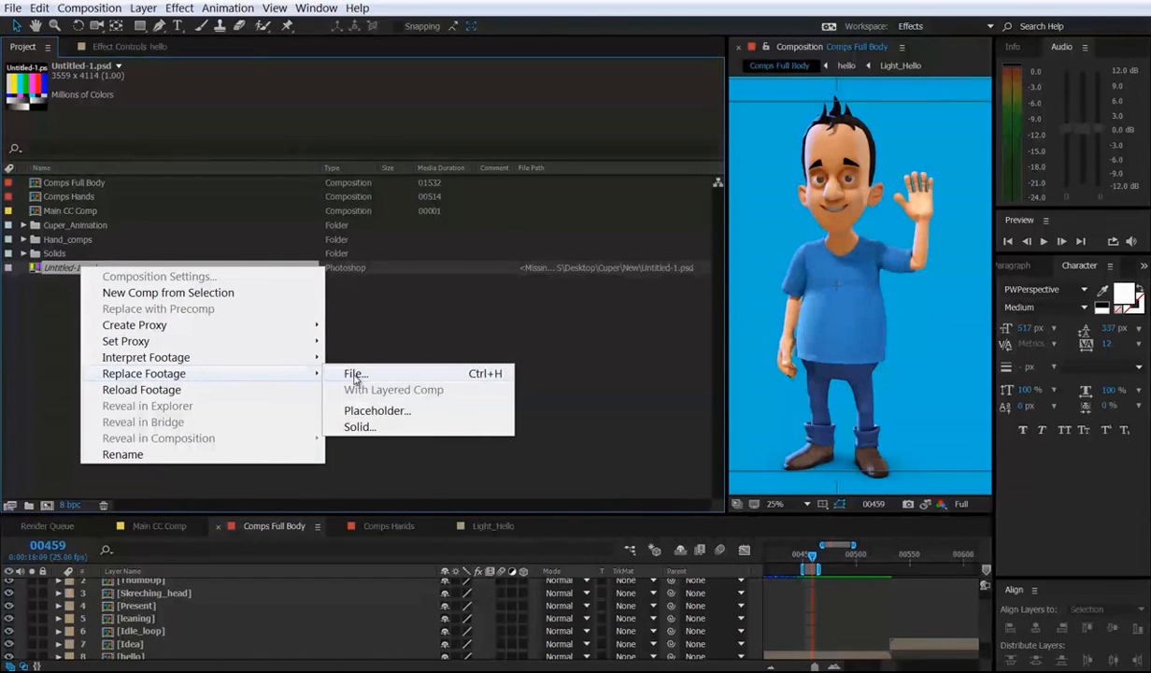
click(45, 270)
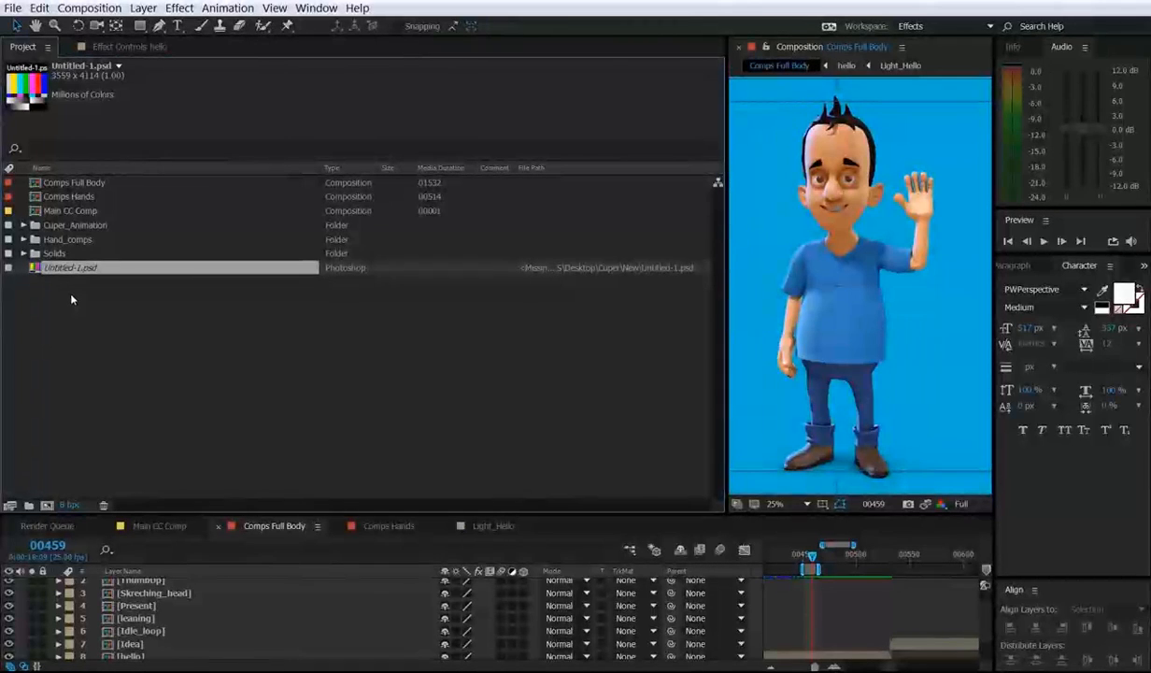
key(ctrl+h)
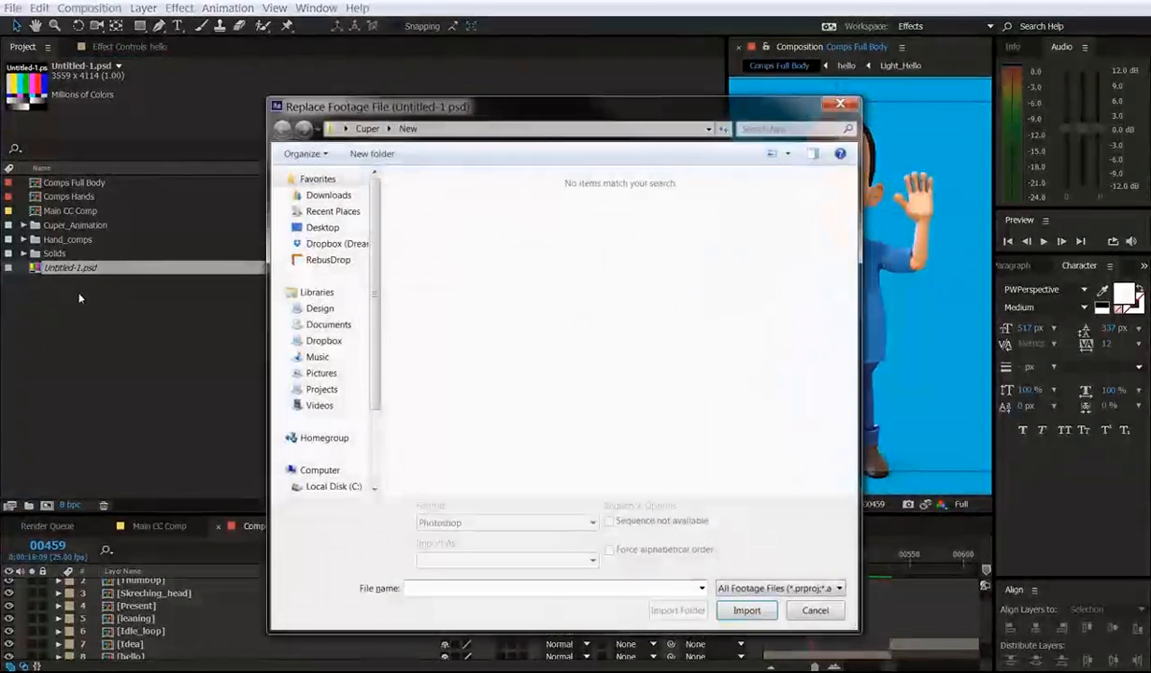
drag(405, 109, 402, 82)
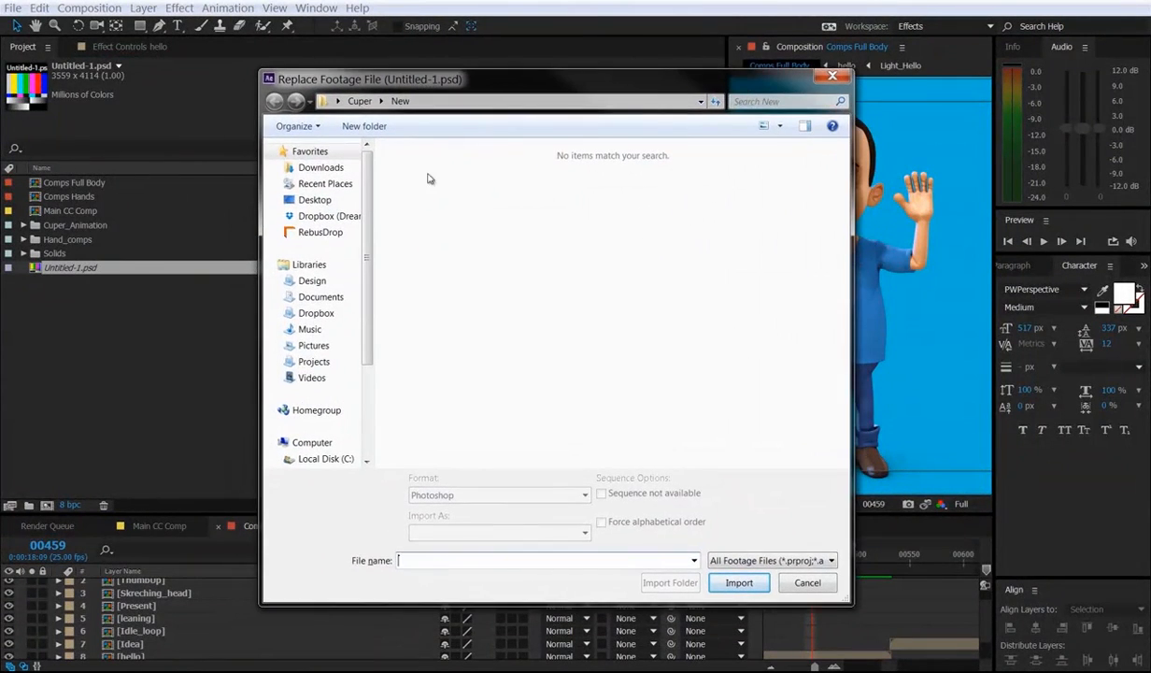
click(369, 101)
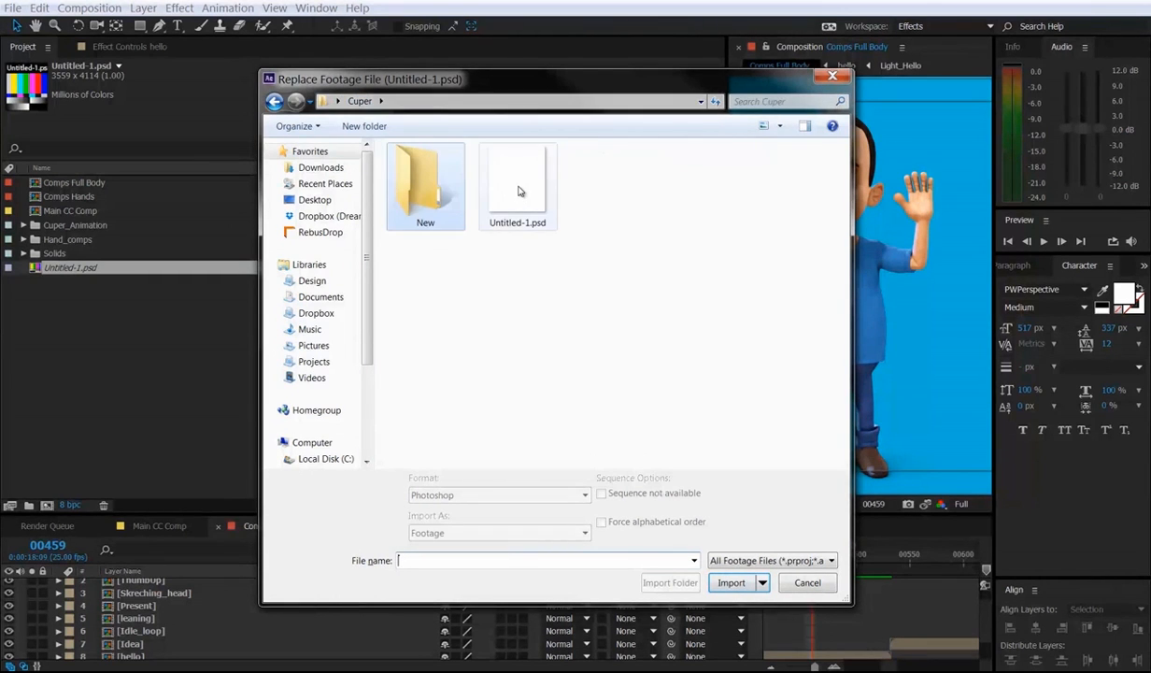
click(518, 187)
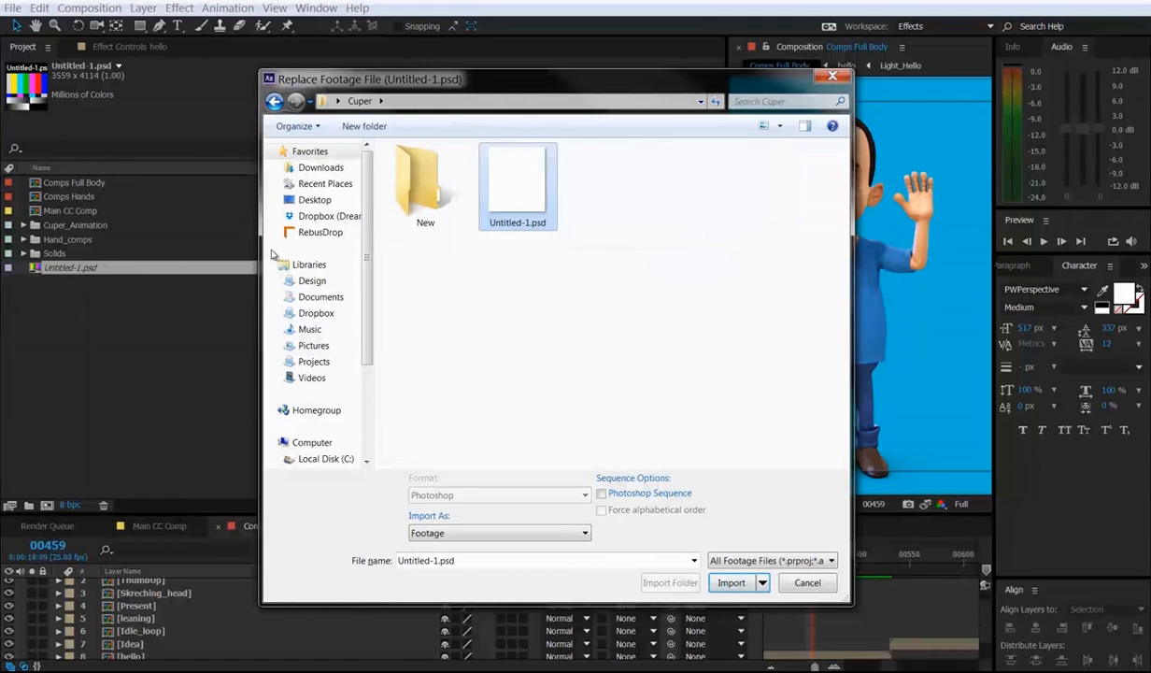
click(731, 582)
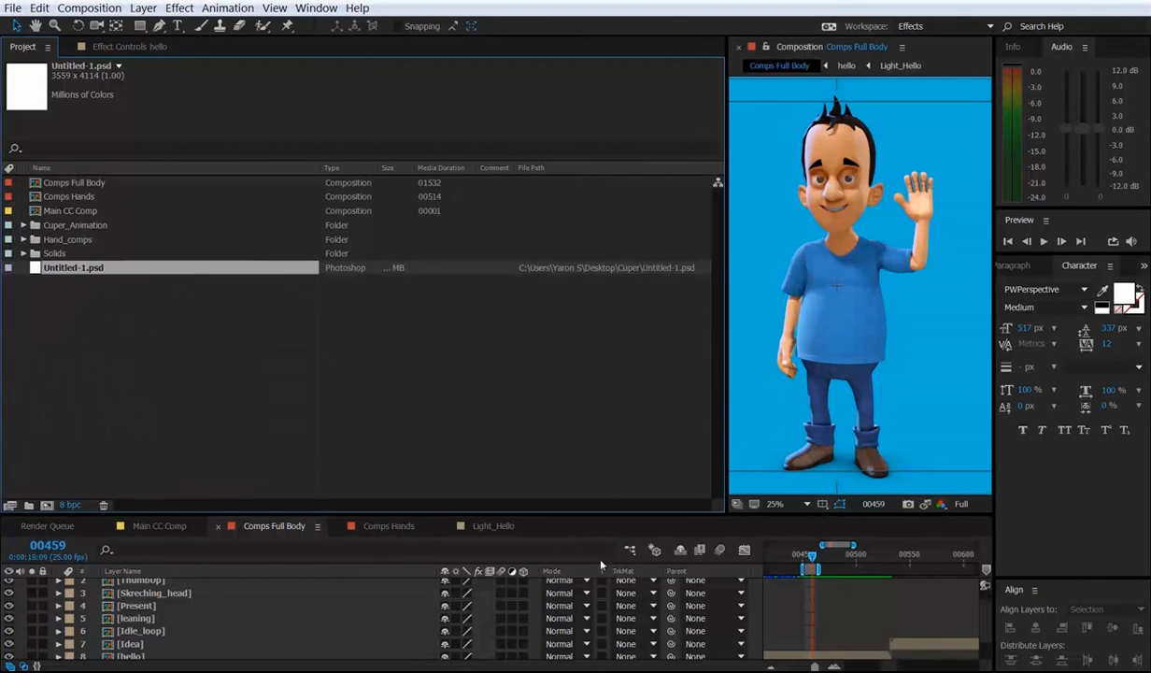
In Windows Explorer, move Untitled-1.psd from Cuper into the New folder, then return to After Effects and dismiss the warning.
click(650, 622)
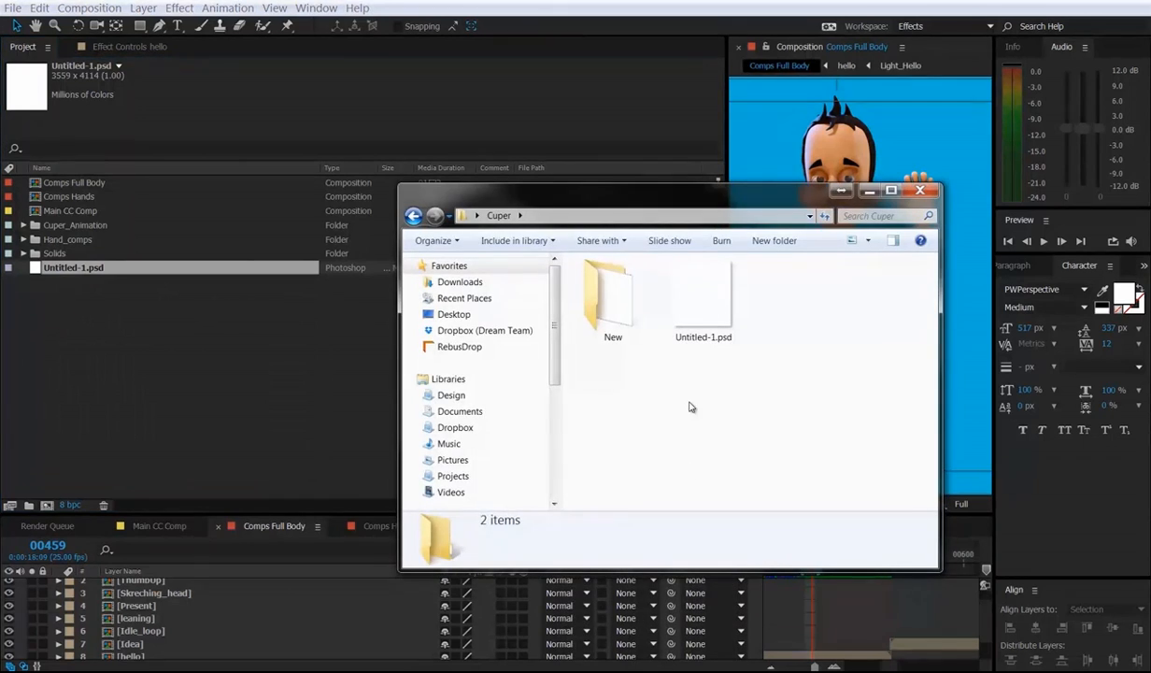
click(703, 306)
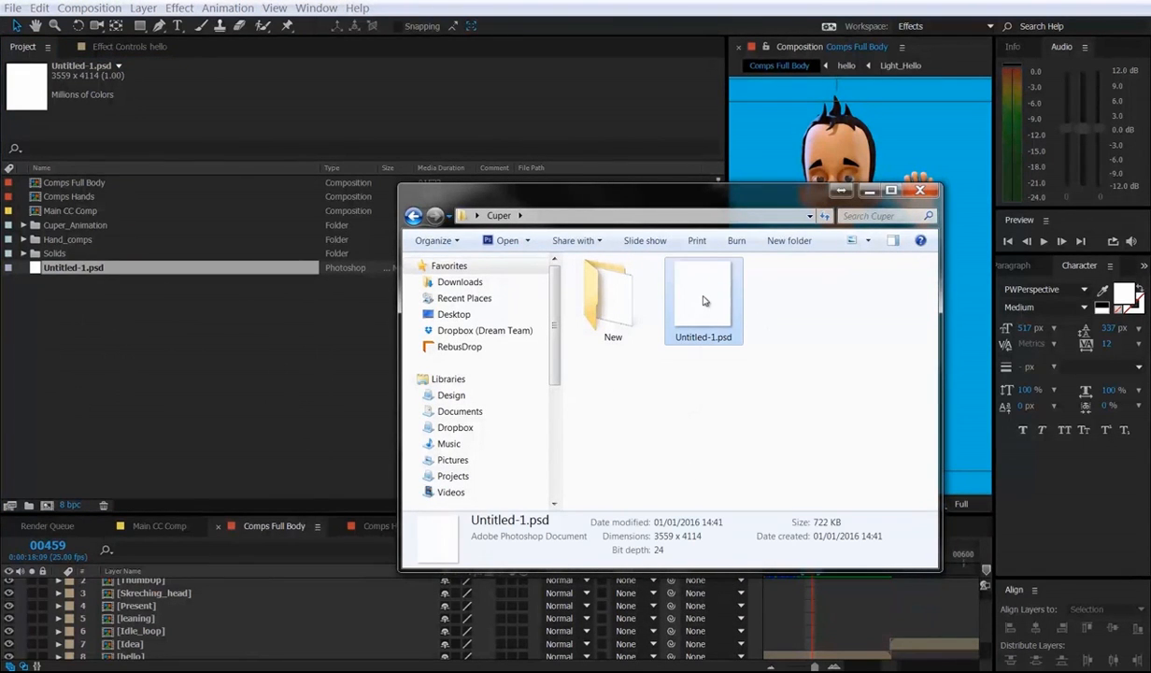
drag(694, 299, 613, 306)
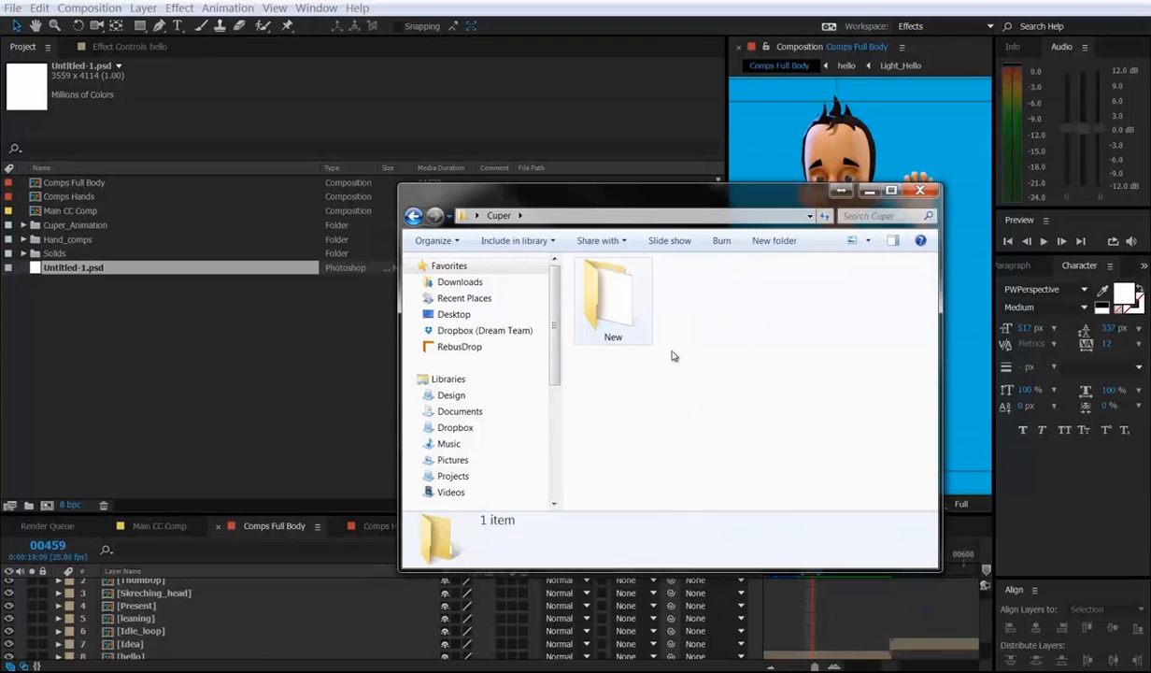
click(254, 371)
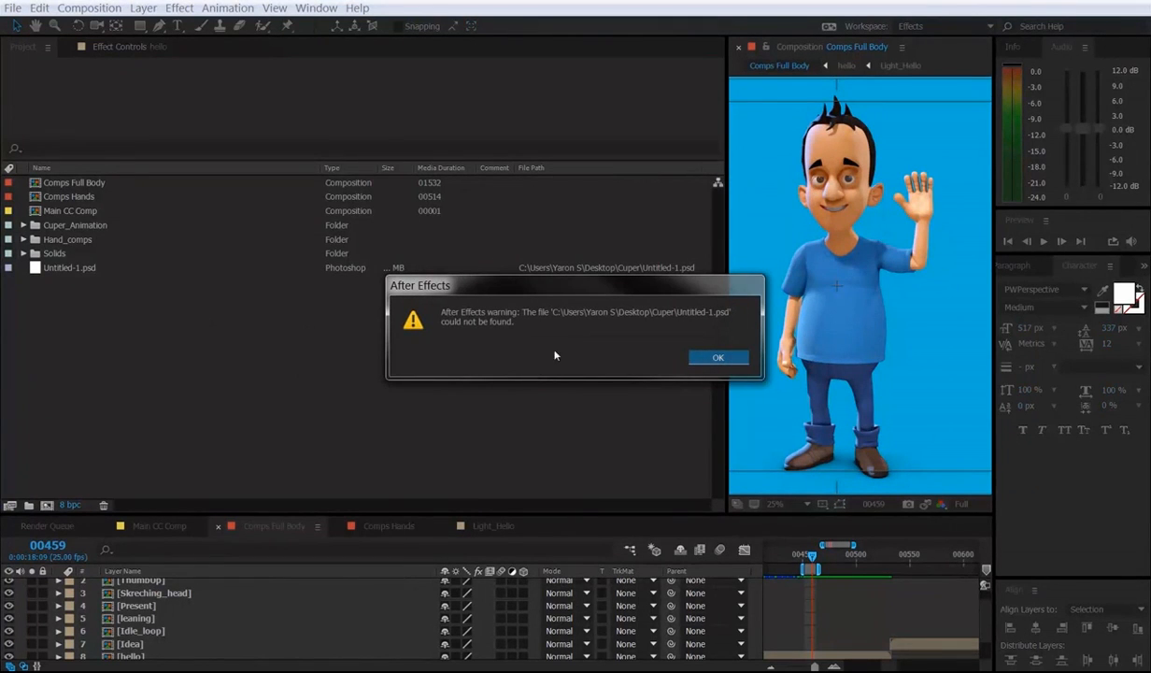
click(706, 365)
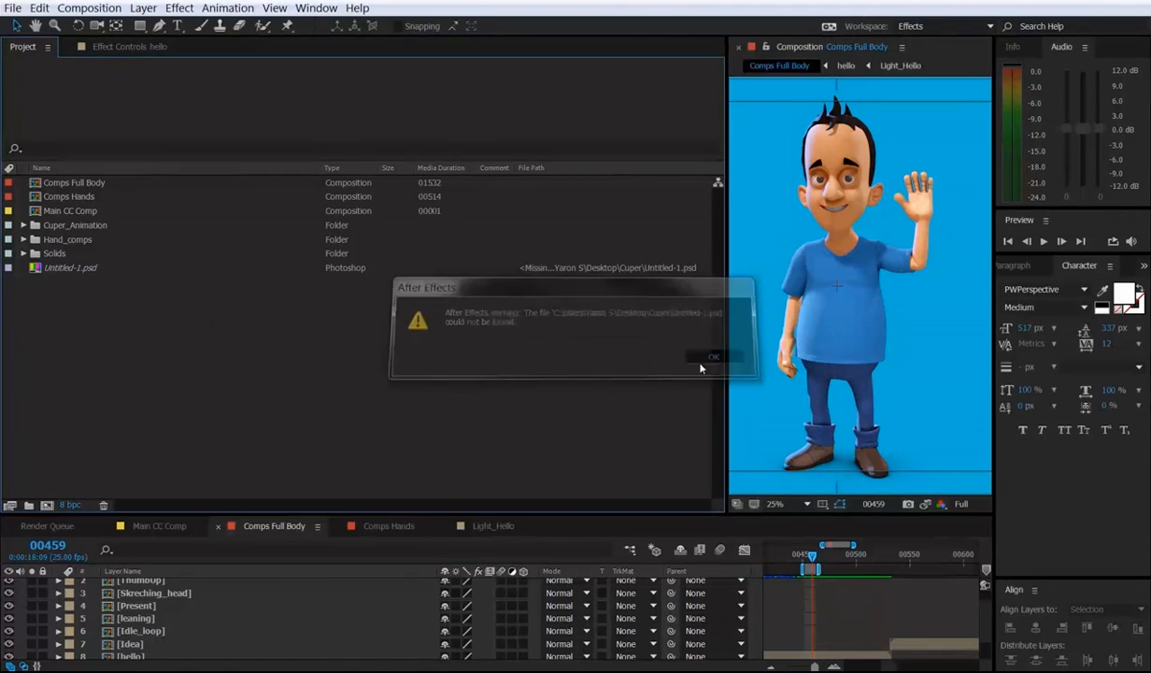
click(707, 361)
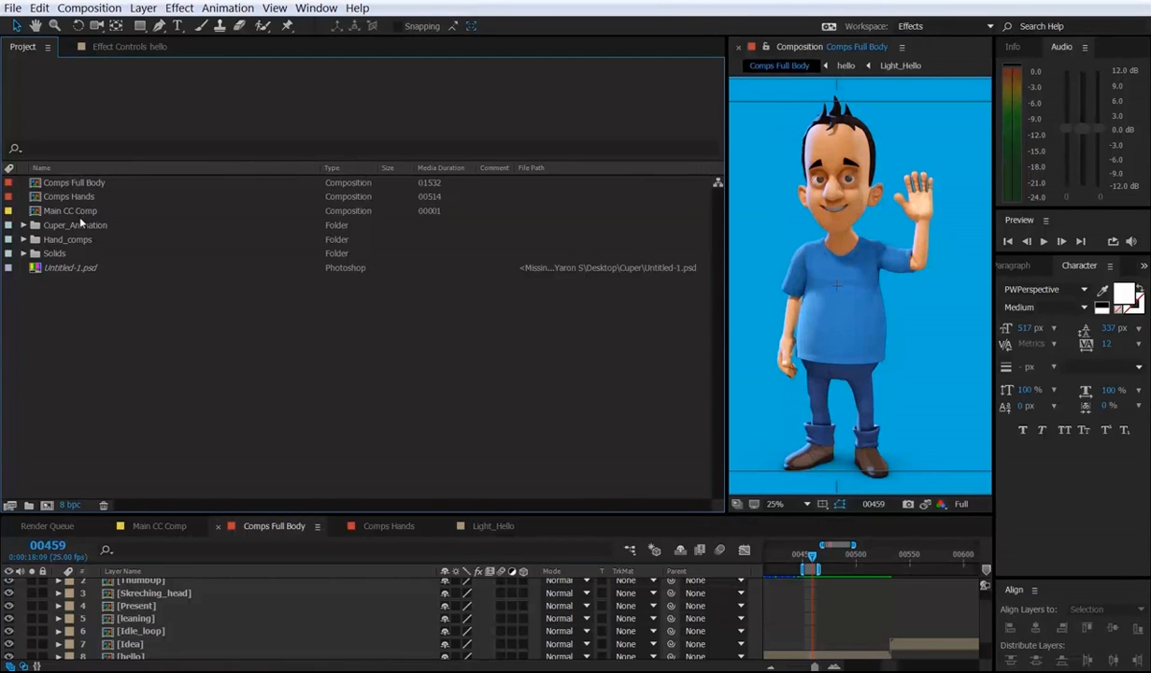
Look through the Cuper_Animation folder and its Cuper_Animation_Board.mov subfolder in the project, then collapse both.
click(22, 225)
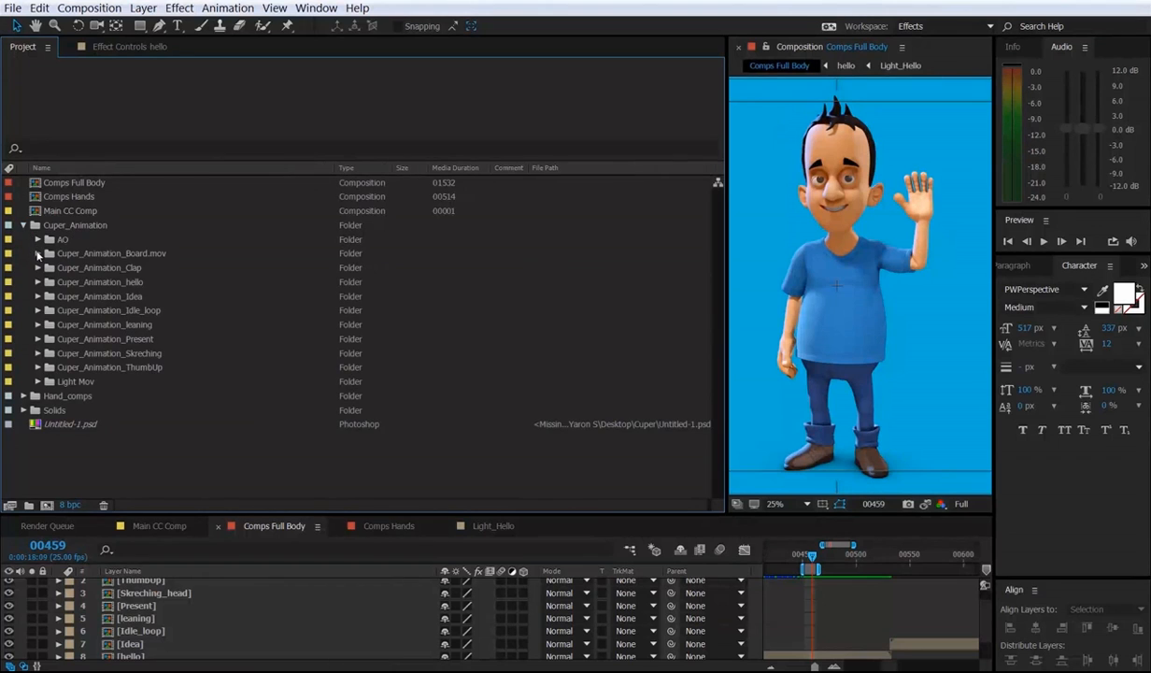
click(38, 253)
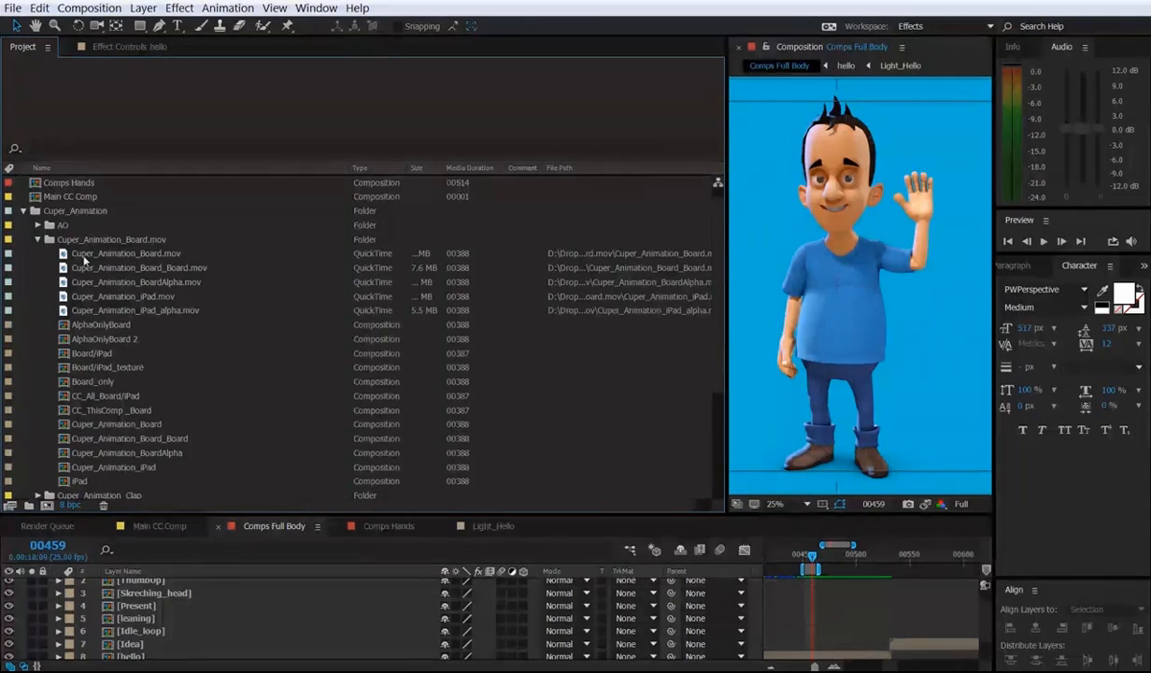
click(37, 241)
click(24, 226)
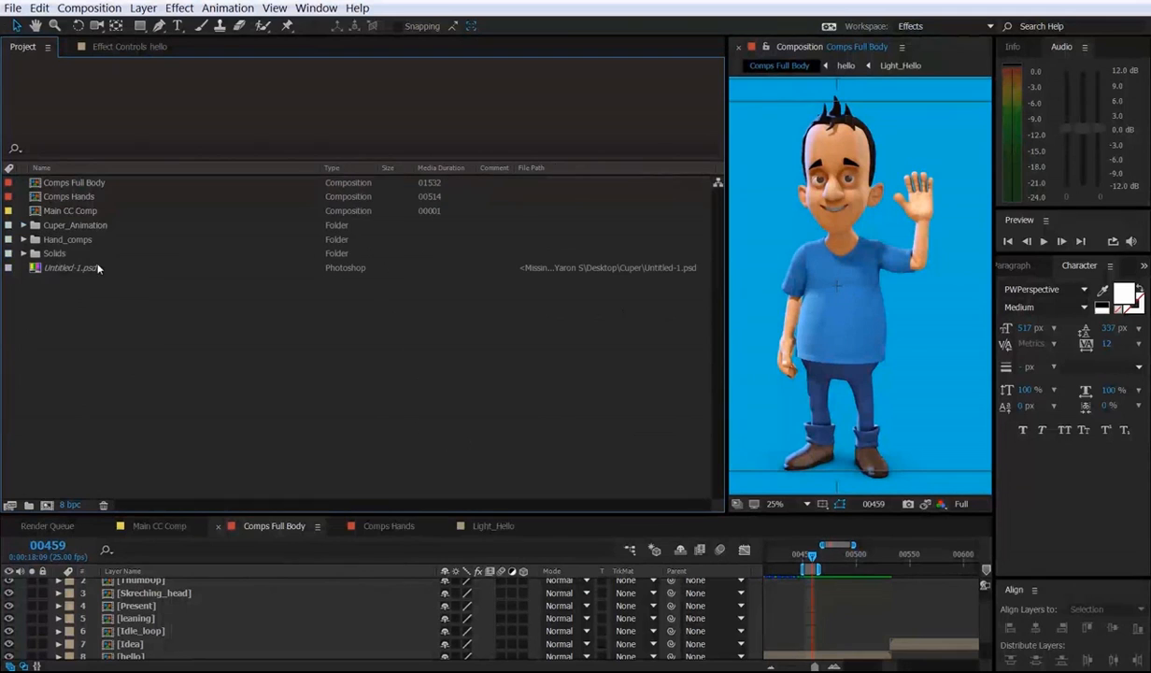
Filter the project items with the search term "missing".
click(45, 148)
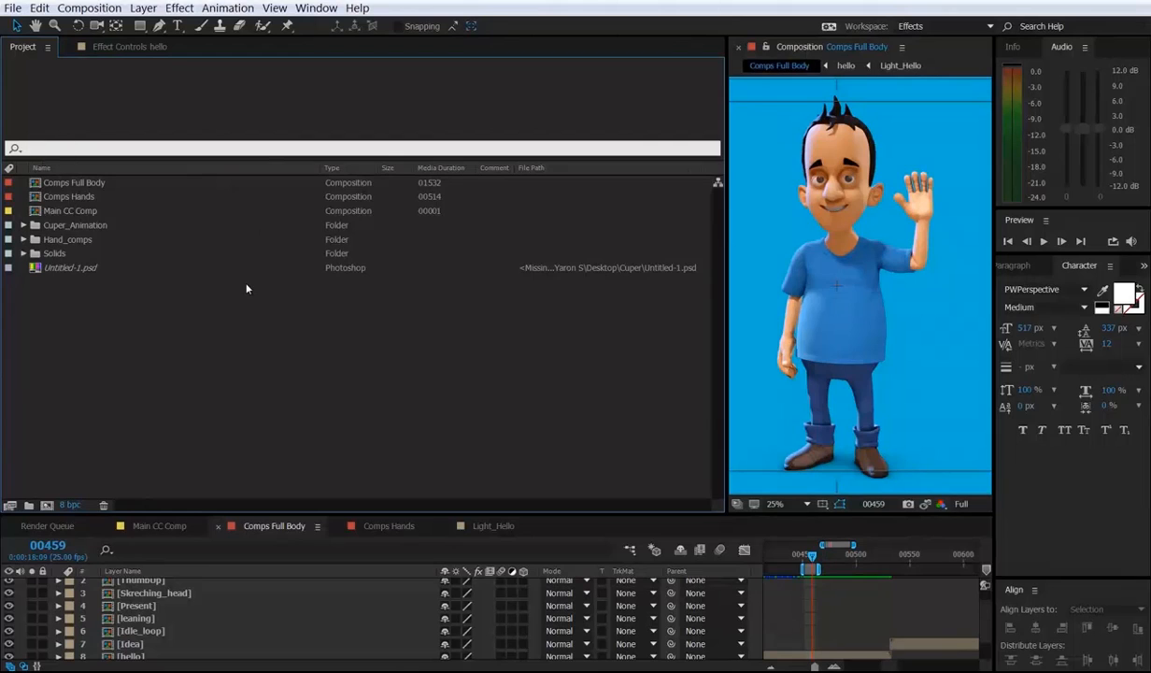
text(m)
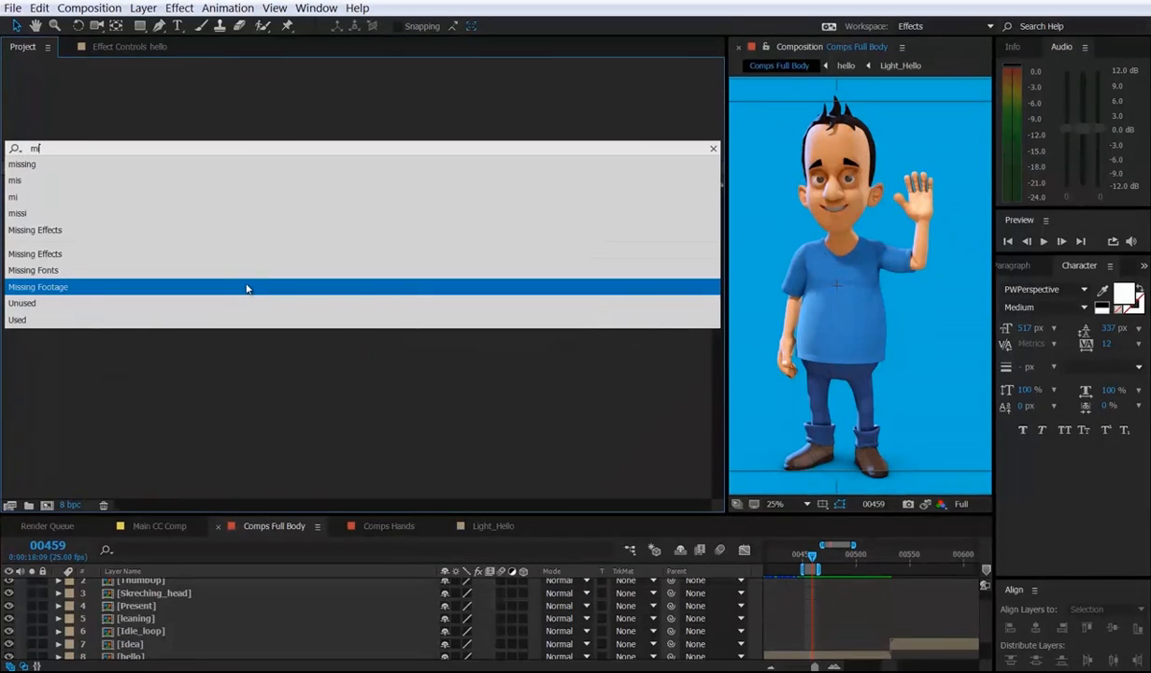
text(i)
click(42, 167)
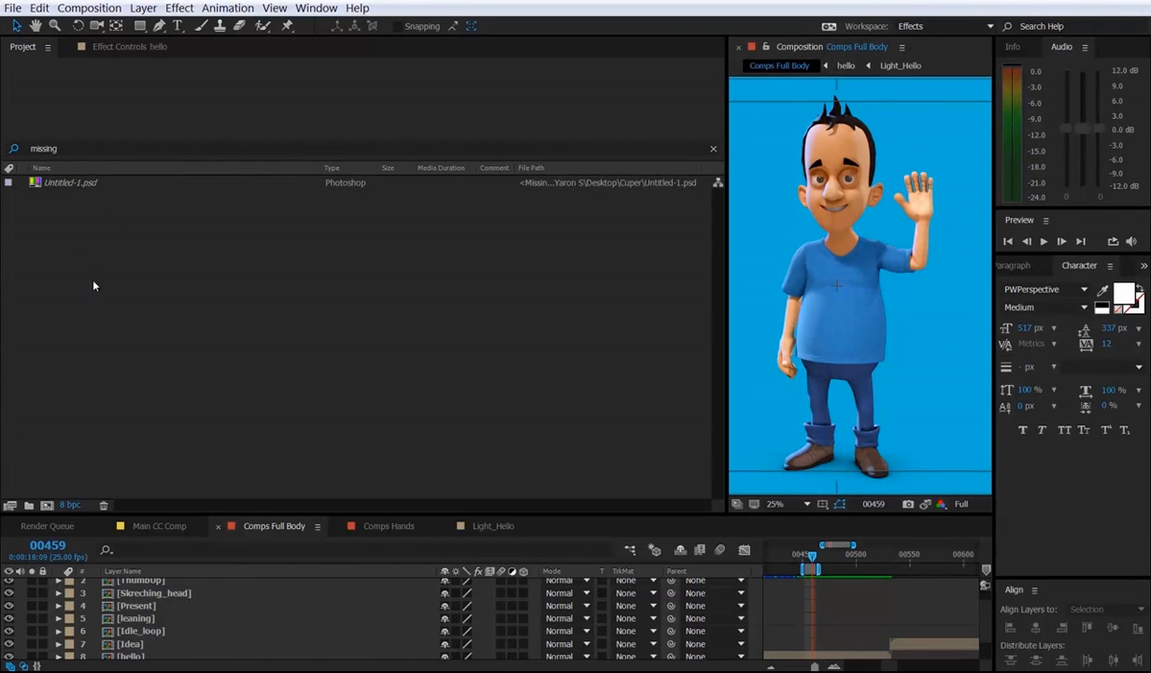
click(87, 179)
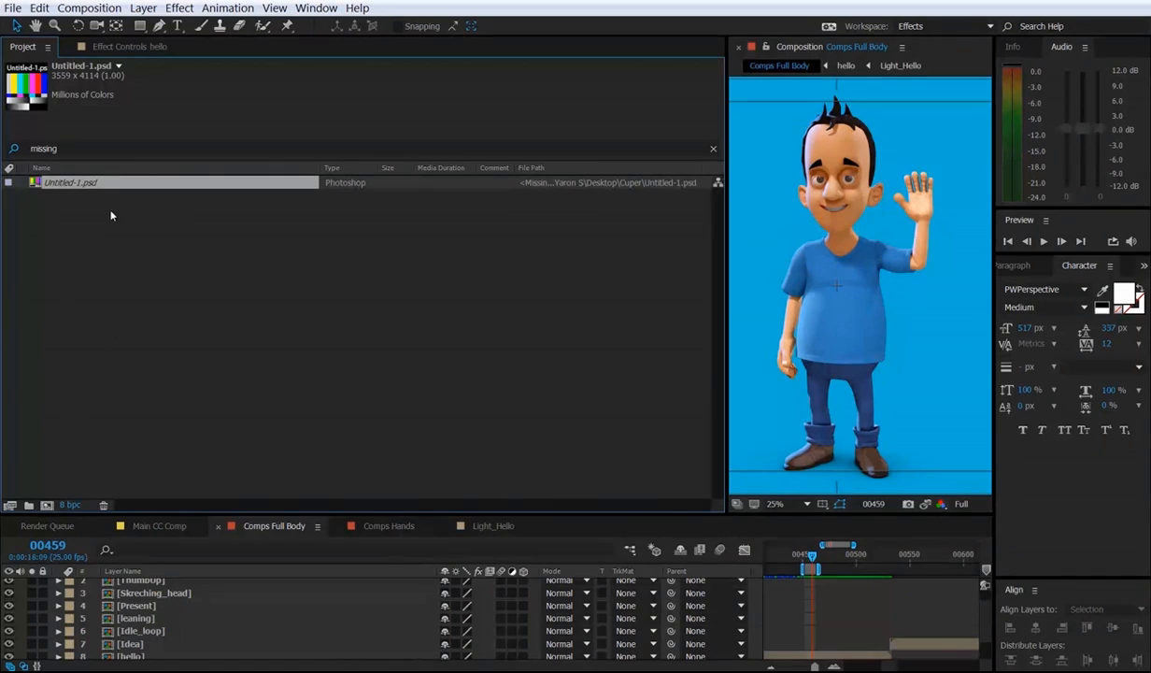
click(136, 327)
click(64, 179)
key(ctrl+h)
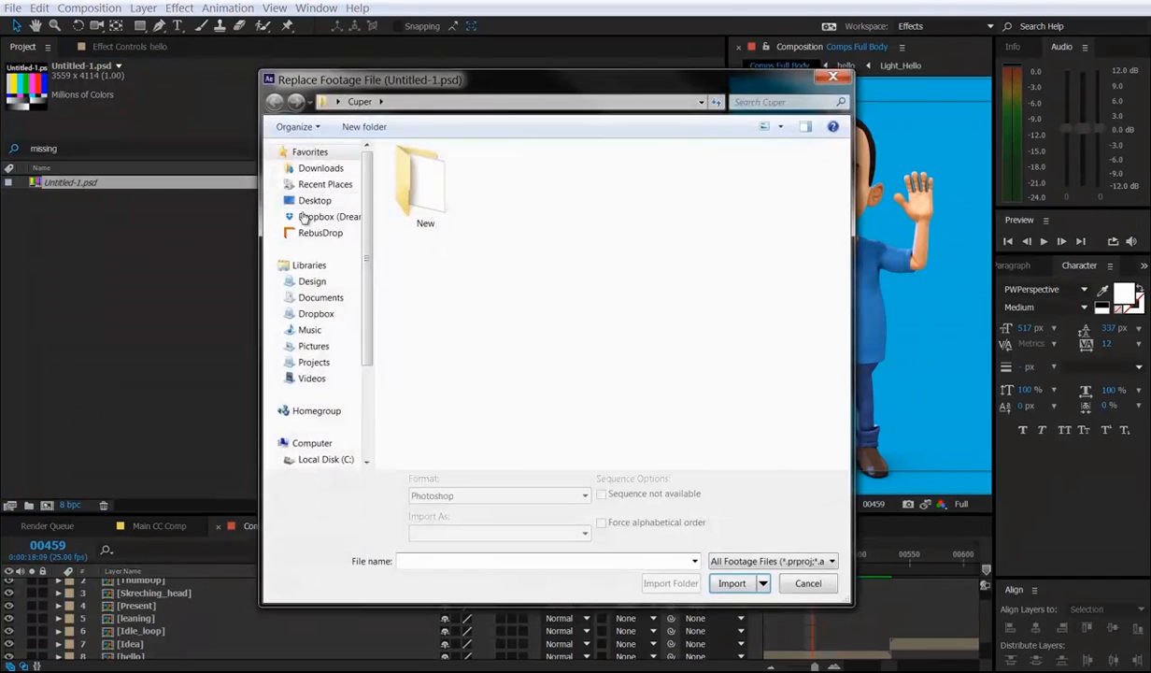
click(833, 78)
Replace the missing Untitled-1.psd footage with the Untitled-1.psd file in the New folder inside Cuper.
right_click(92, 180)
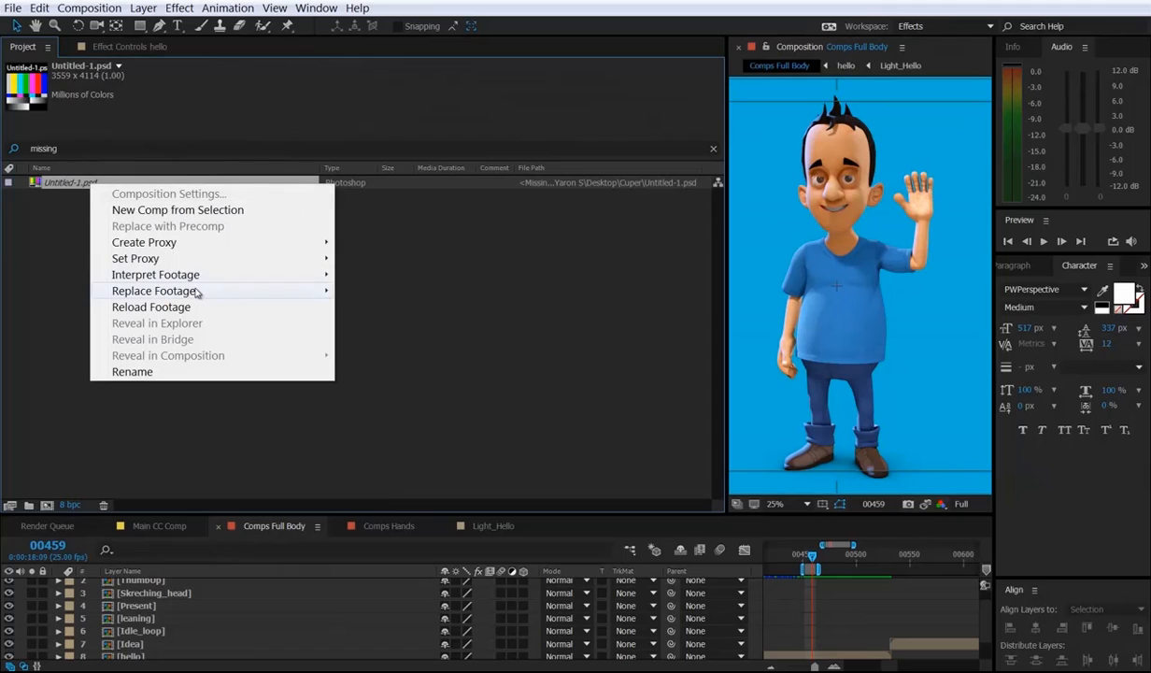
mouse_move(197, 293)
click(362, 291)
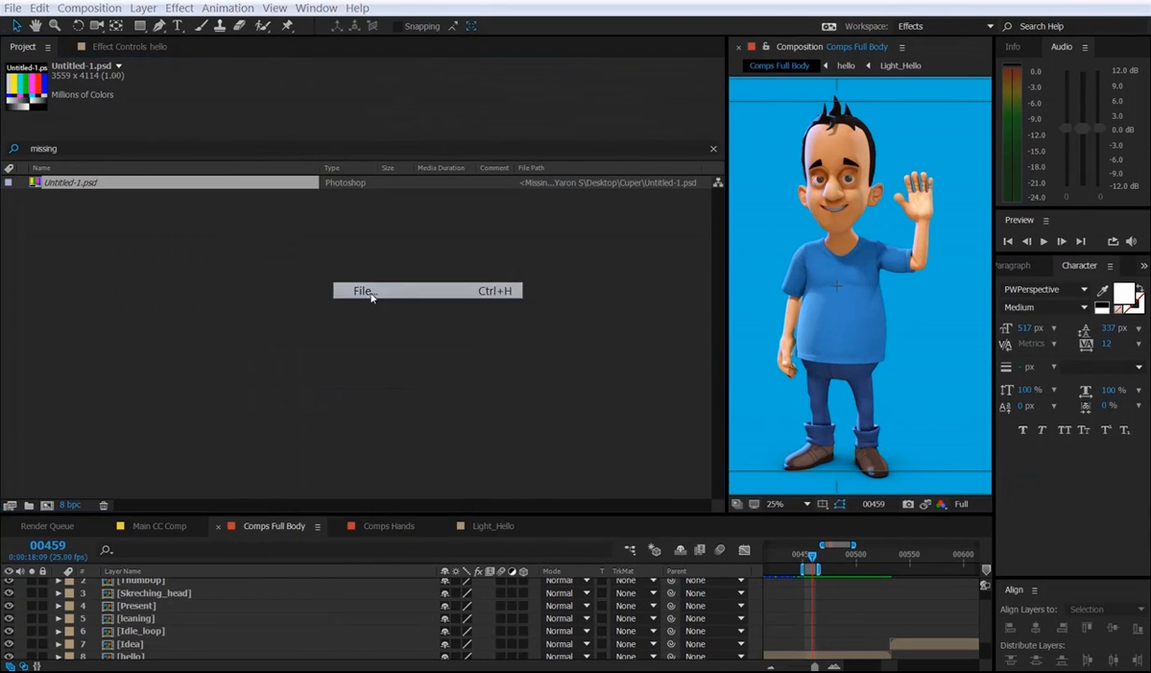
double_click(423, 178)
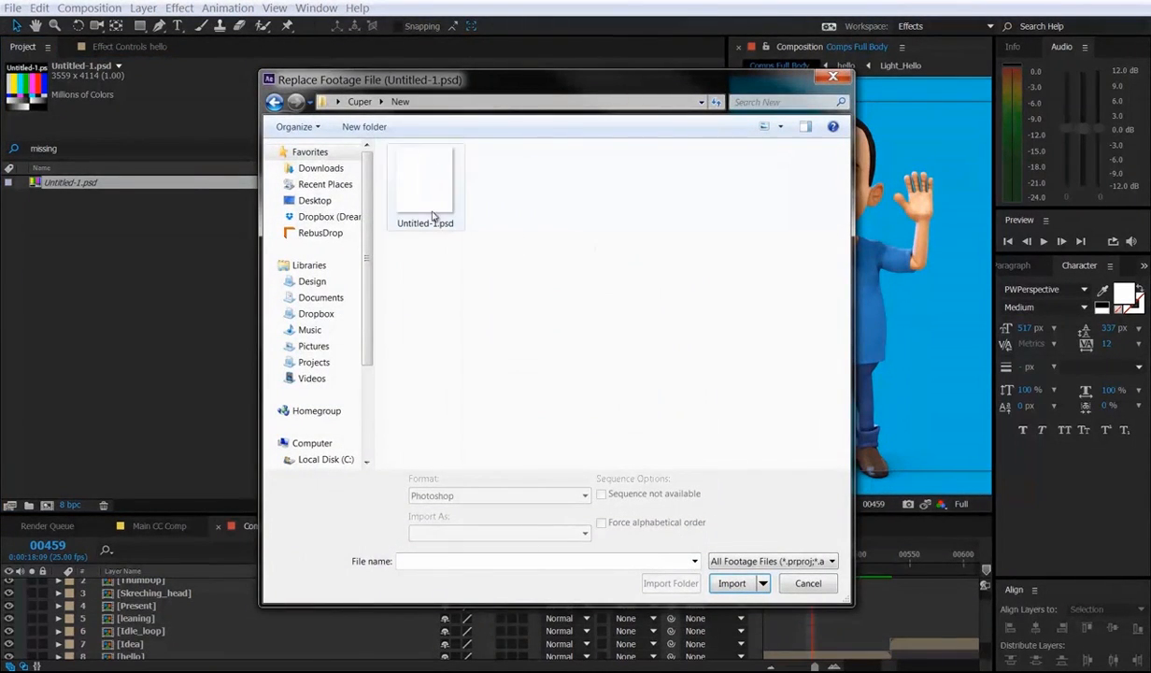
double_click(417, 184)
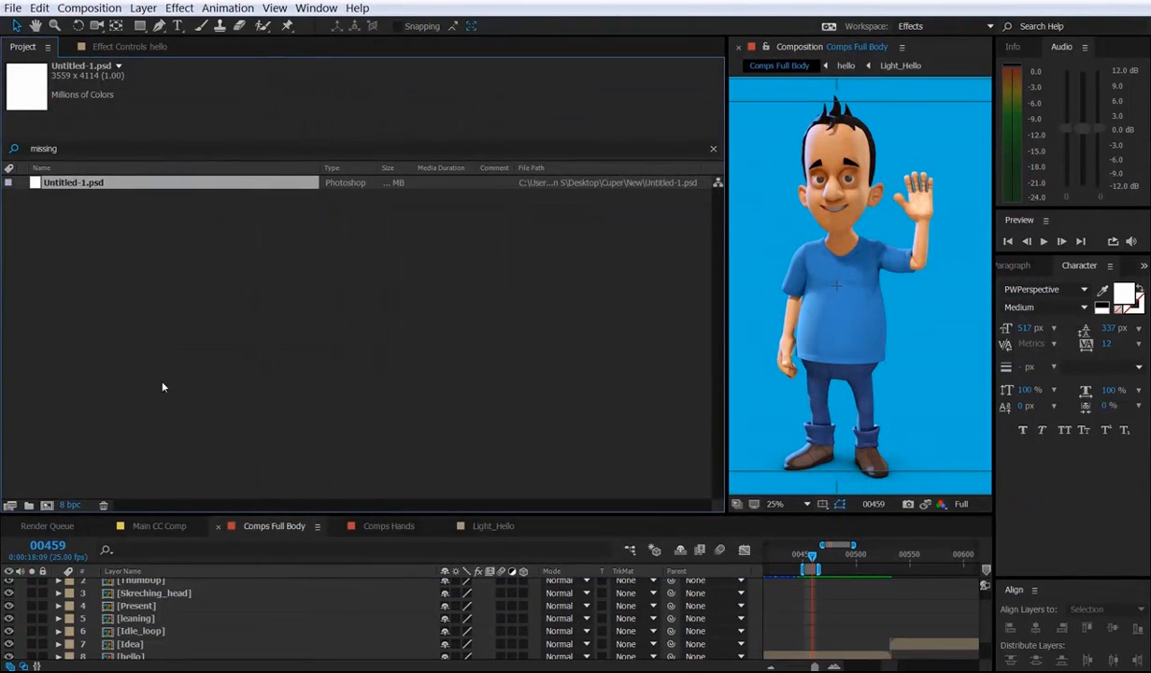
click(15, 149)
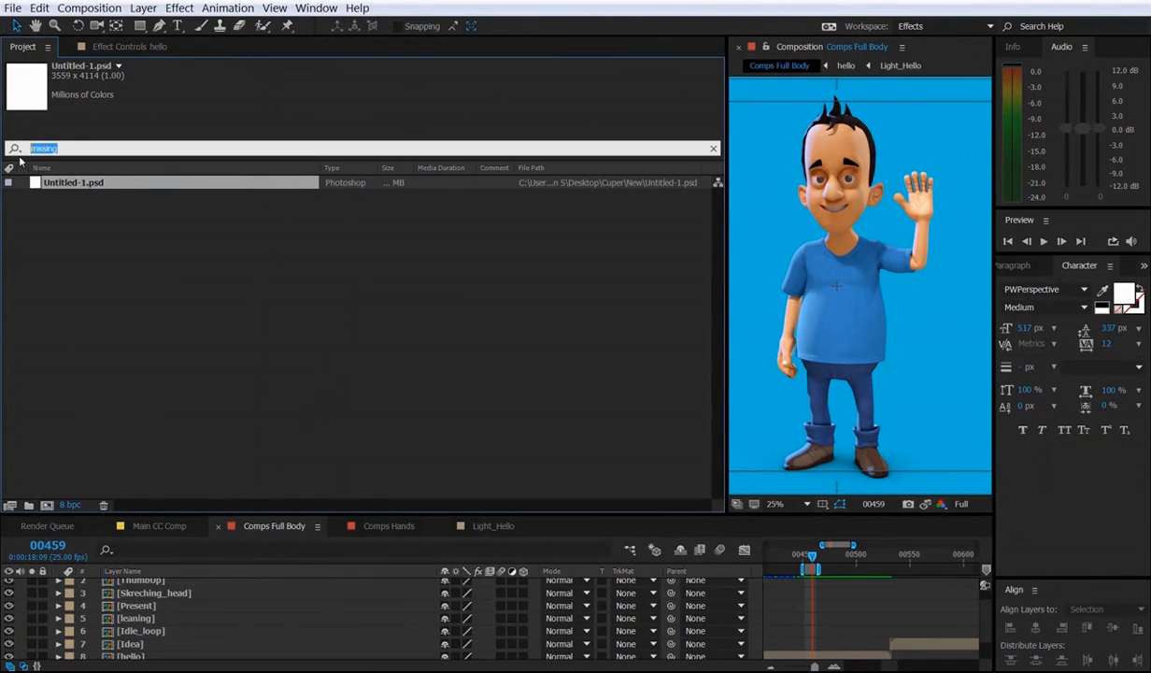
Clear the "missing" search filter and delete the Untitled-1.psd footage from the project.
key(BackSpace)
click(15, 149)
click(61, 368)
click(51, 268)
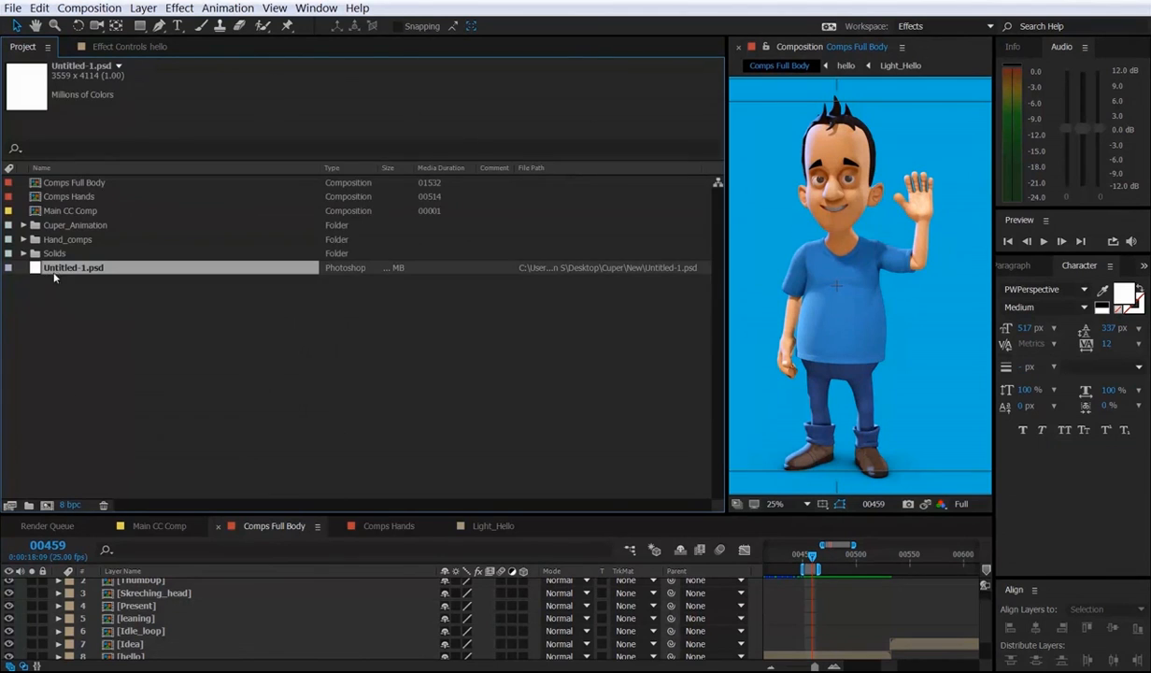
key(Delete)
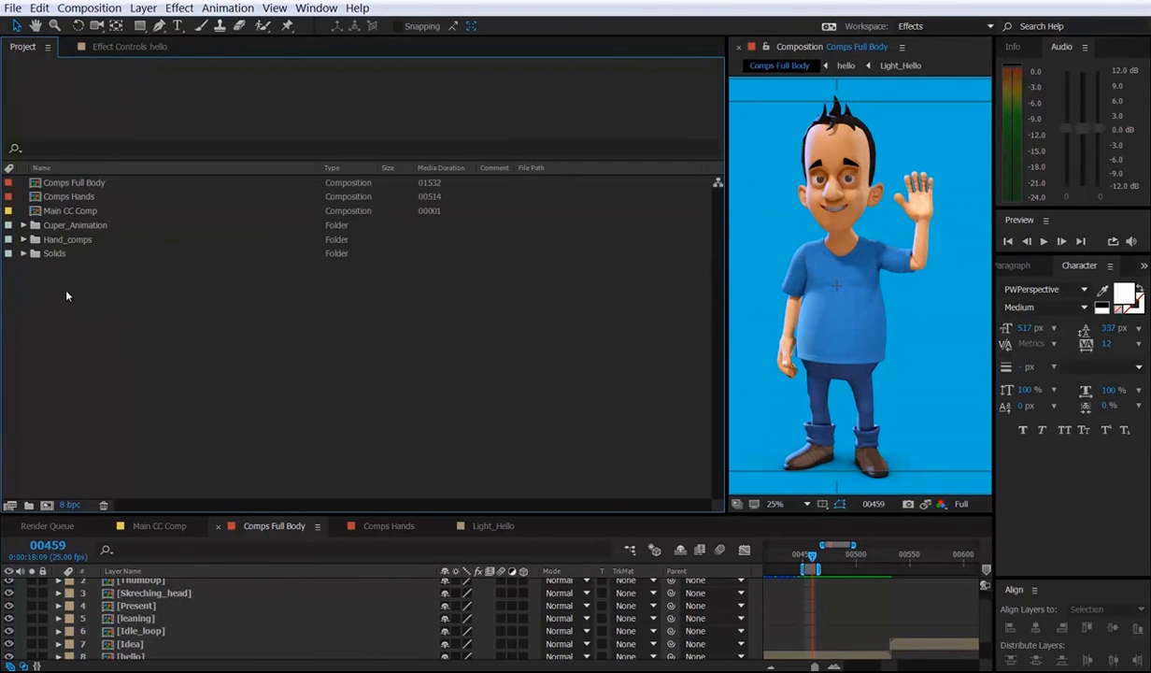
Examine the Cuper_Animation_Board.mov footage inside its subfolder of Cuper_Animation, then collapse the subfolder.
click(22, 225)
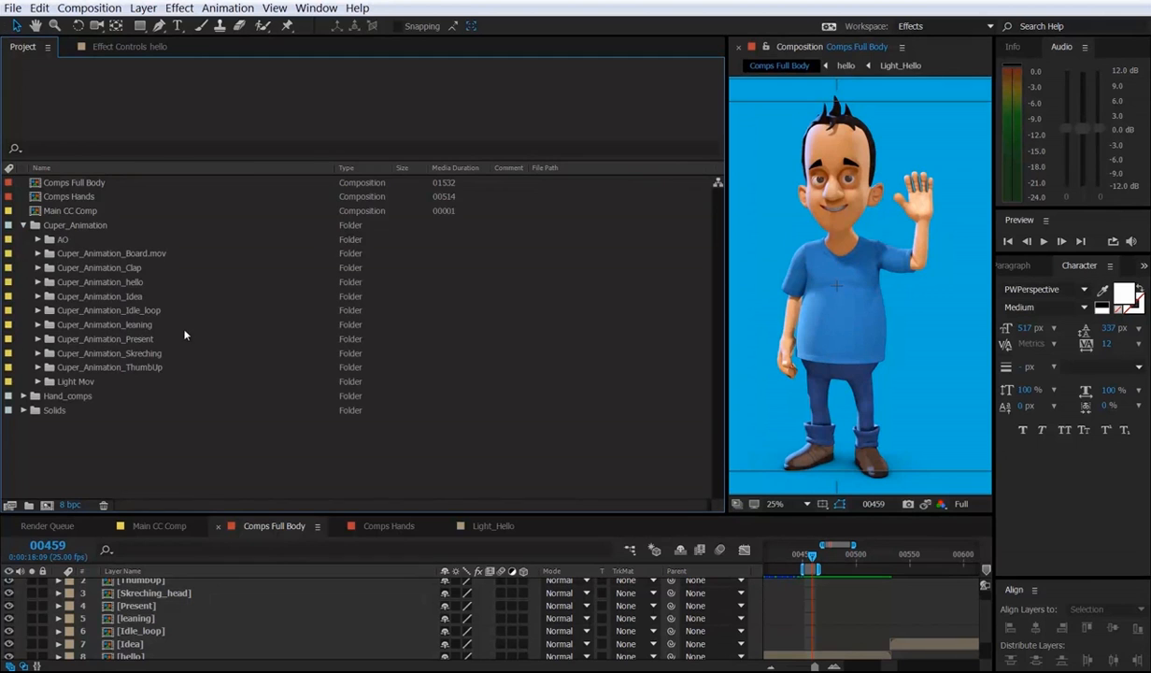
click(60, 254)
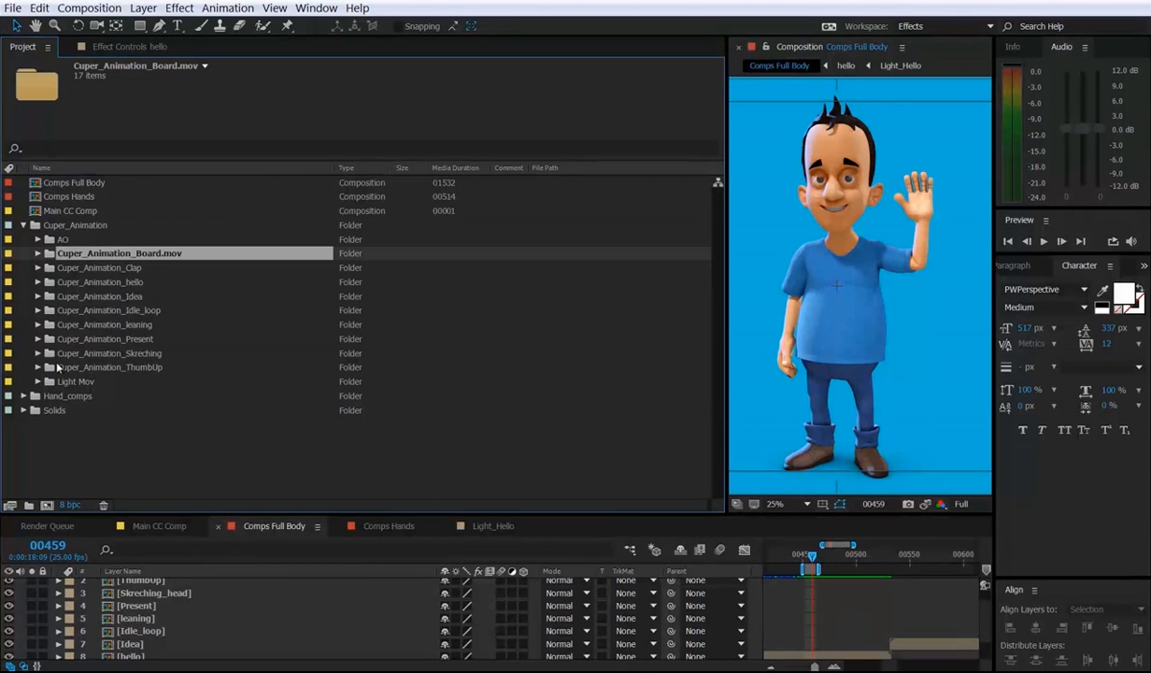
click(38, 253)
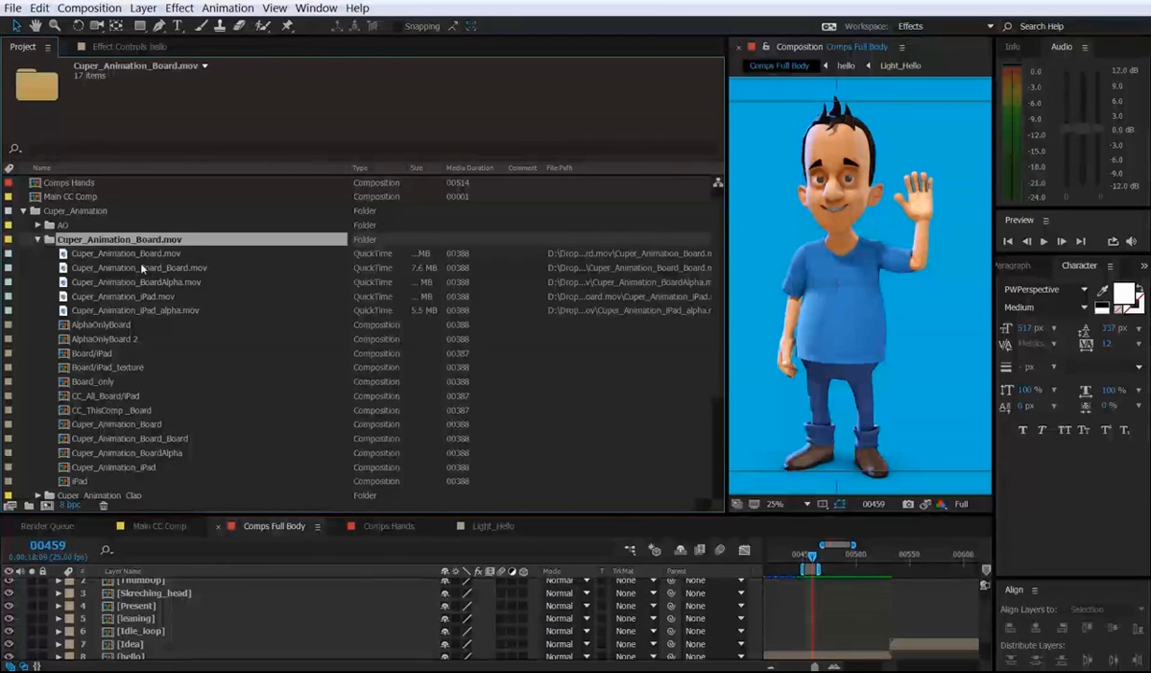
click(73, 253)
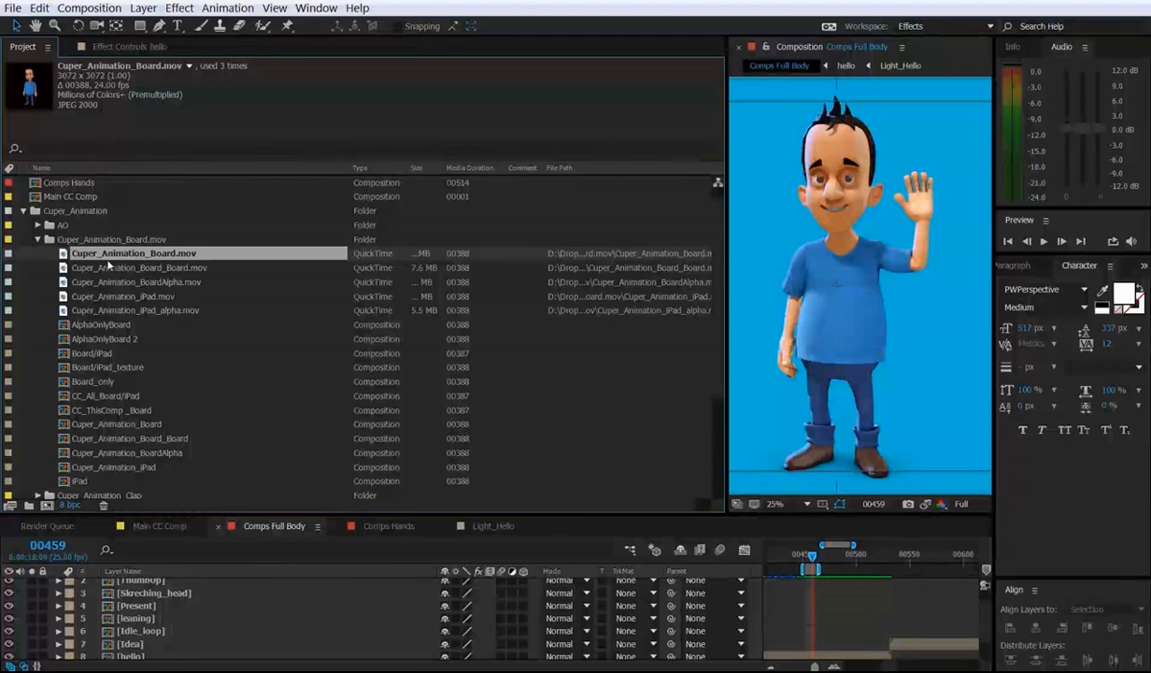
click(39, 239)
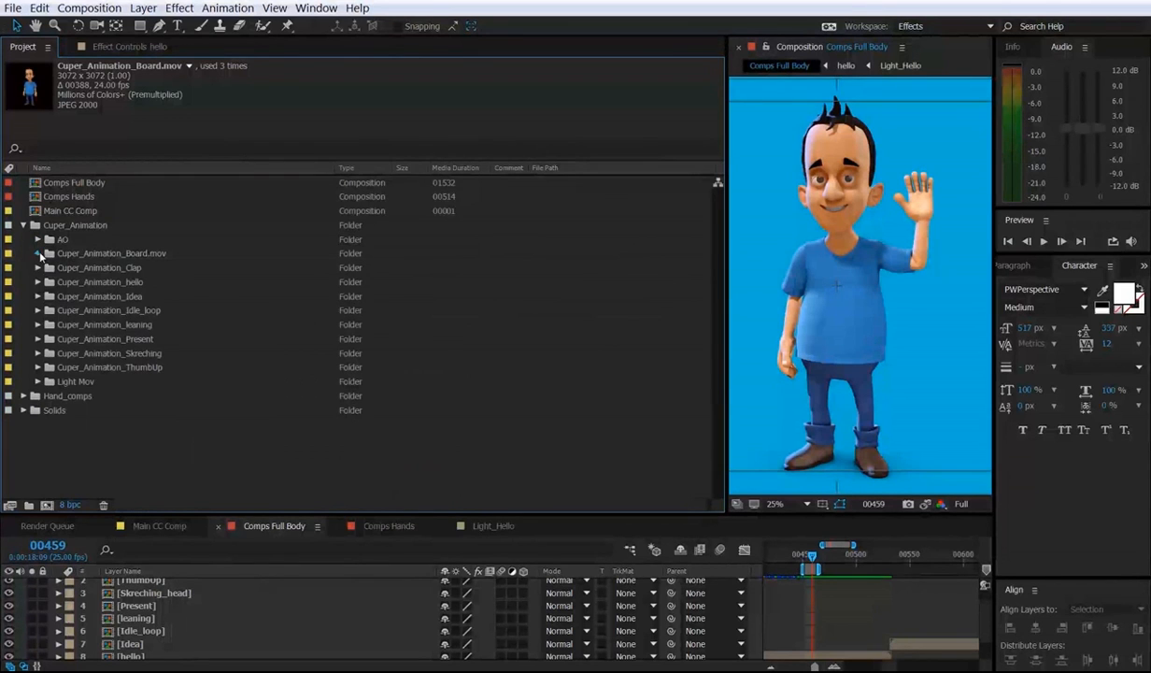
View the Replace Footage options for Cuper_Animation_Board.mov, select all five QuickTime files in its folder, and collapse the folder.
click(37, 253)
right_click(93, 252)
mouse_move(182, 357)
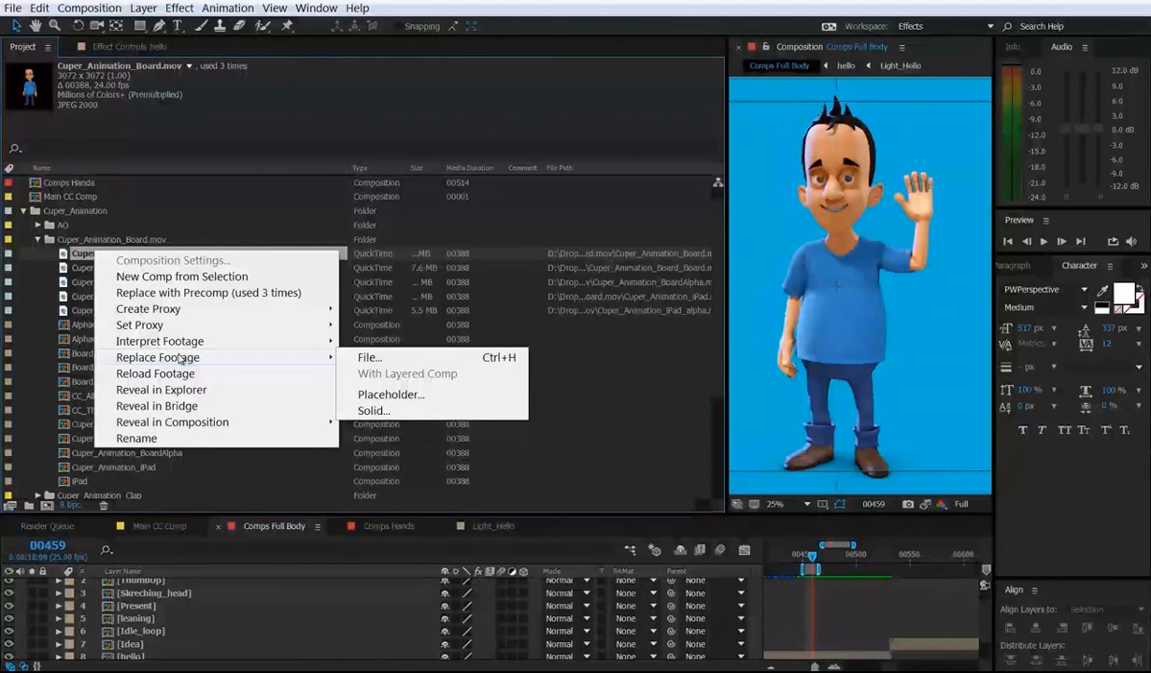
key(Escape)
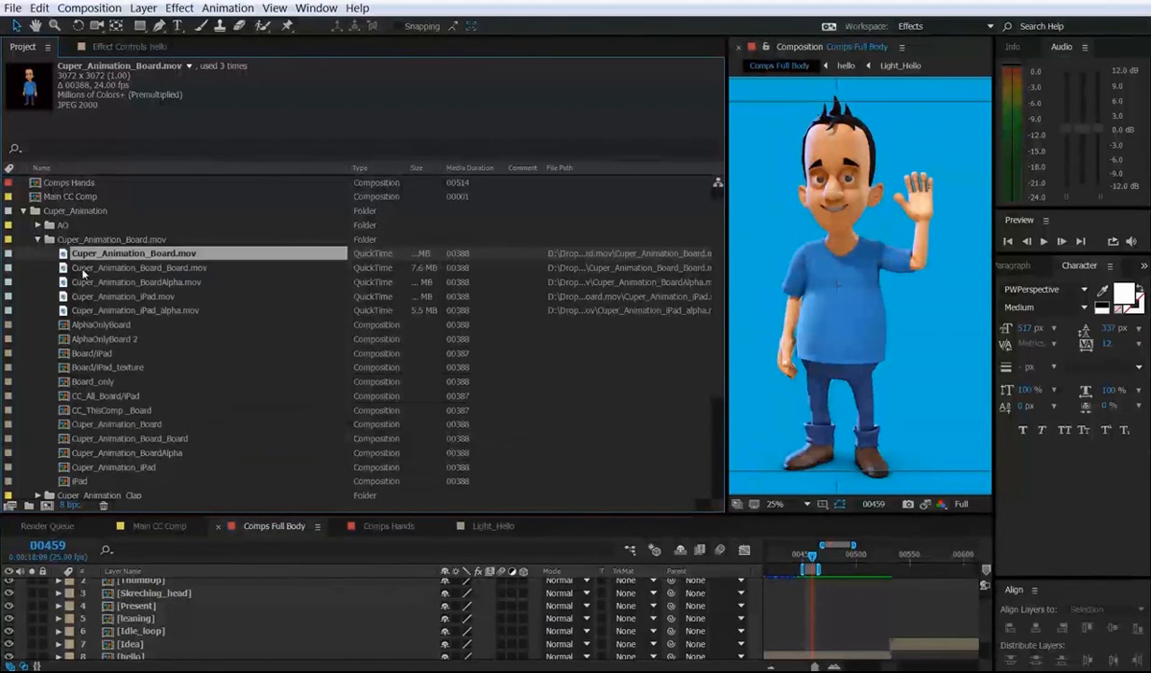
shift+click(93, 310)
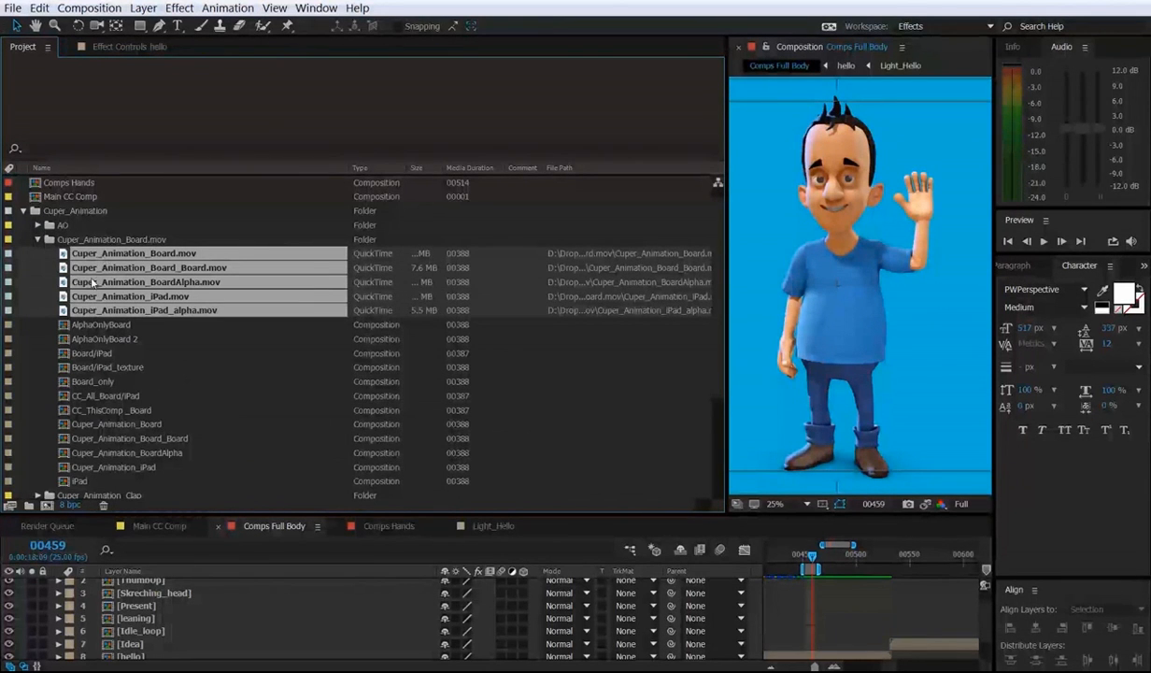
click(38, 239)
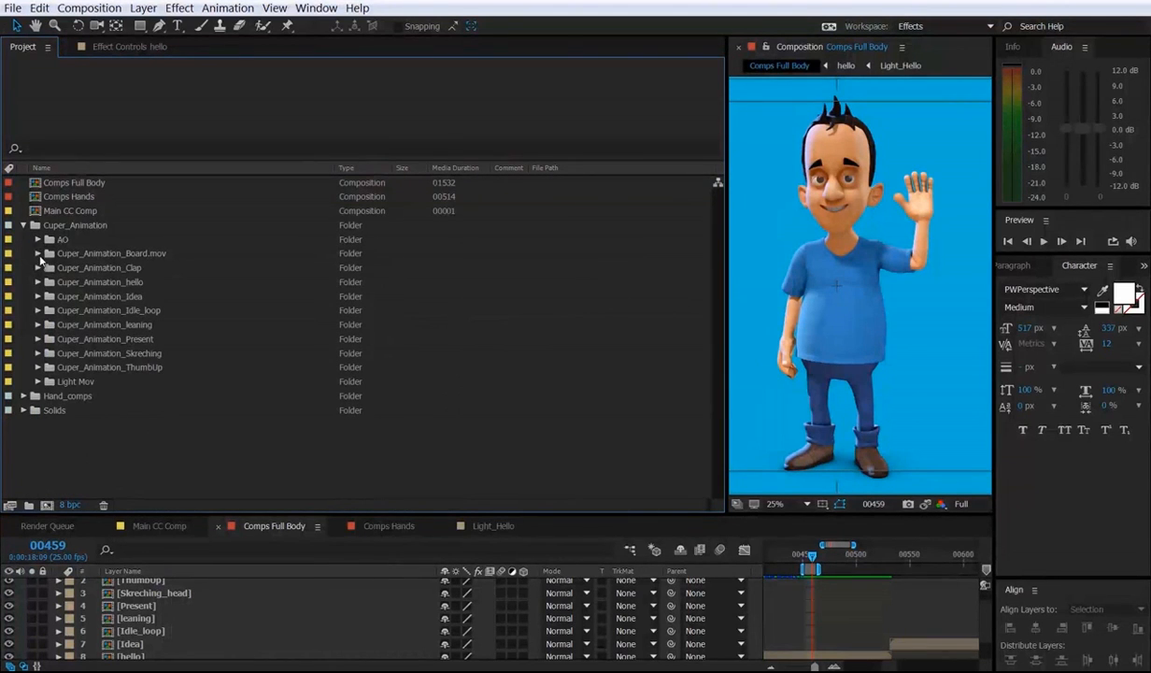
Inspect the movie files in the Cuper_Animation_Clap and Cuper_Animation_hello folders, collapsing each folder after checking it.
click(37, 268)
click(109, 282)
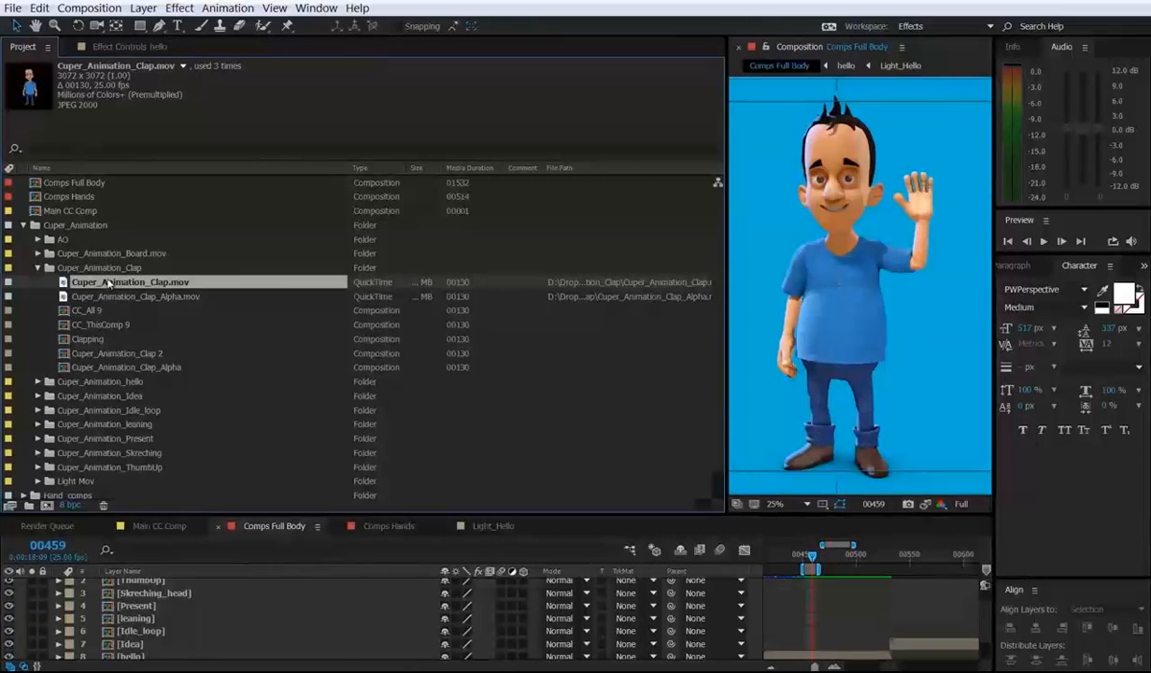
right_click(107, 279)
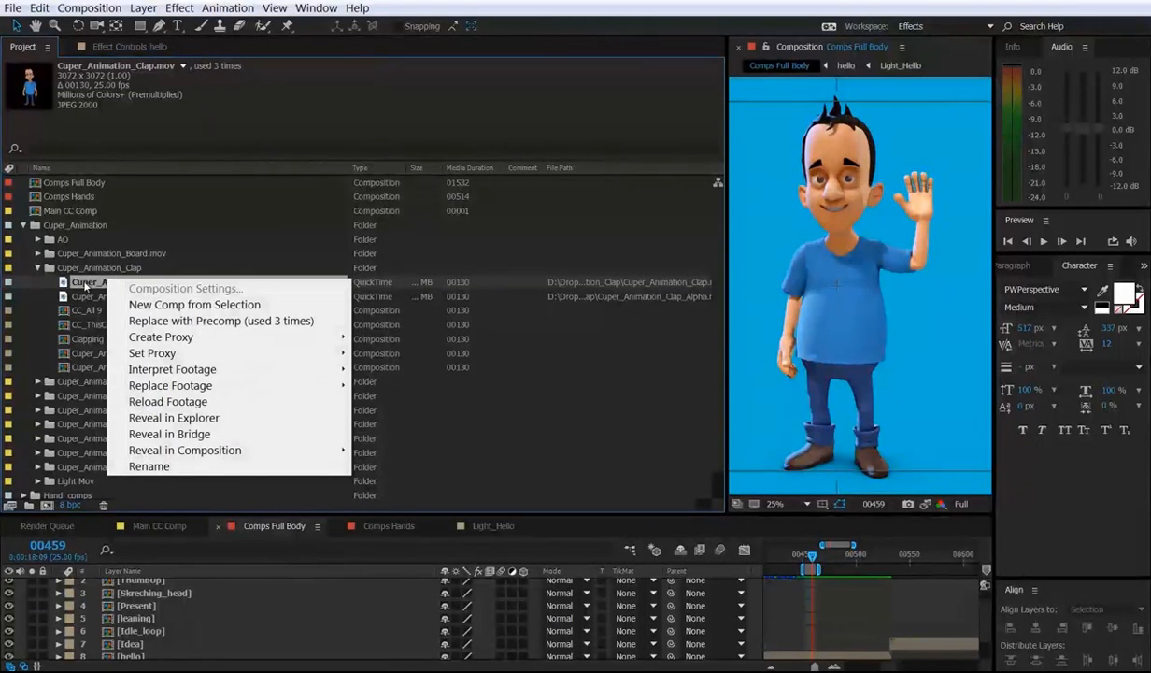
click(80, 278)
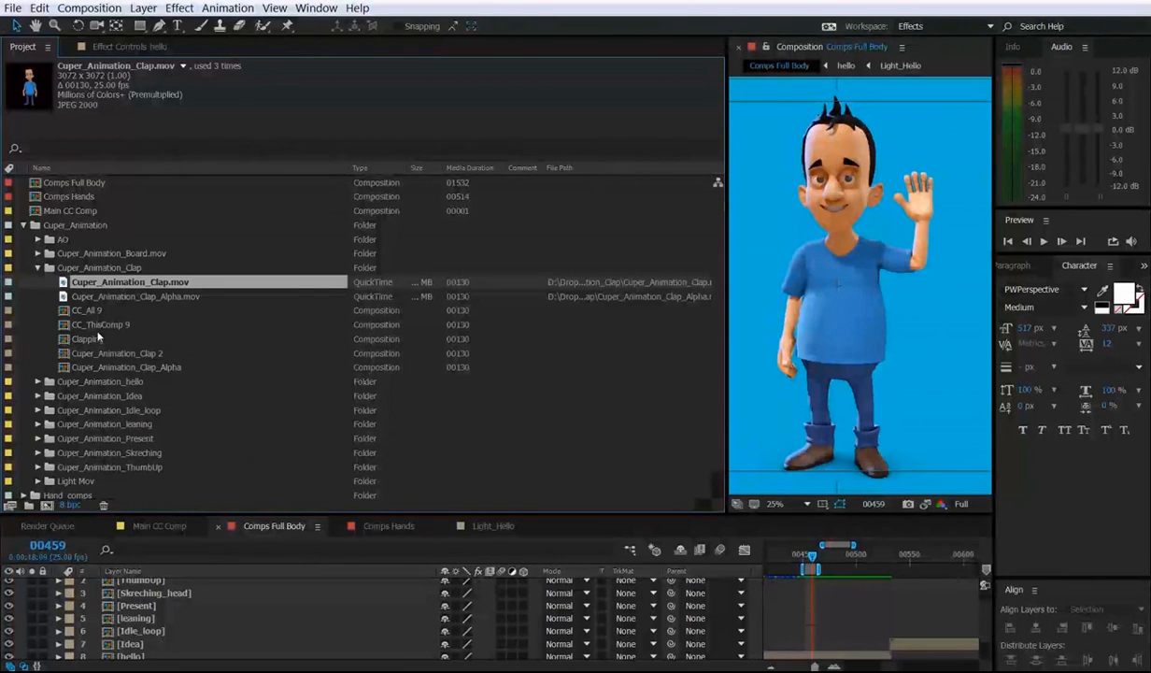
click(39, 267)
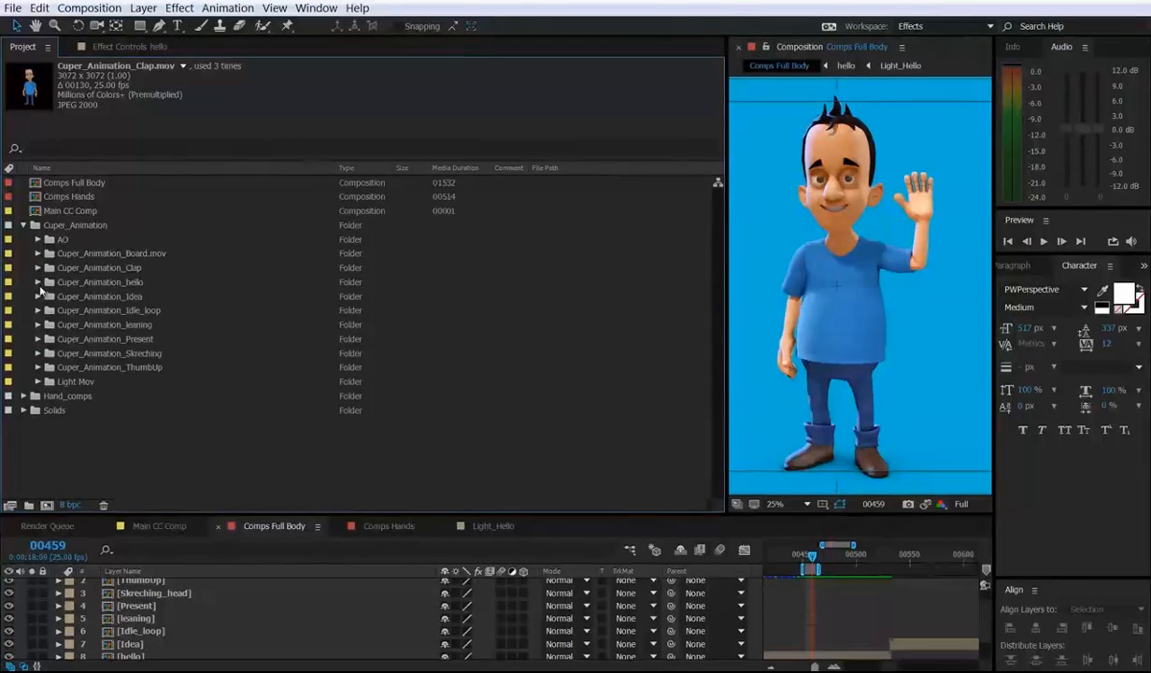
click(39, 281)
click(98, 296)
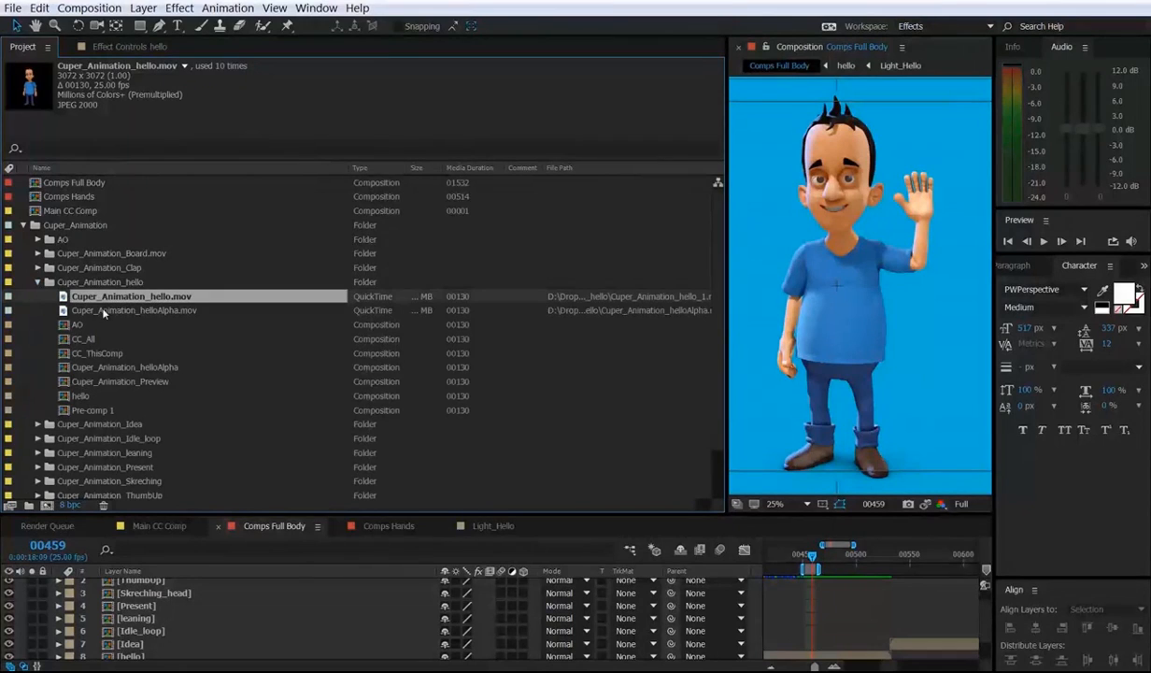
click(38, 282)
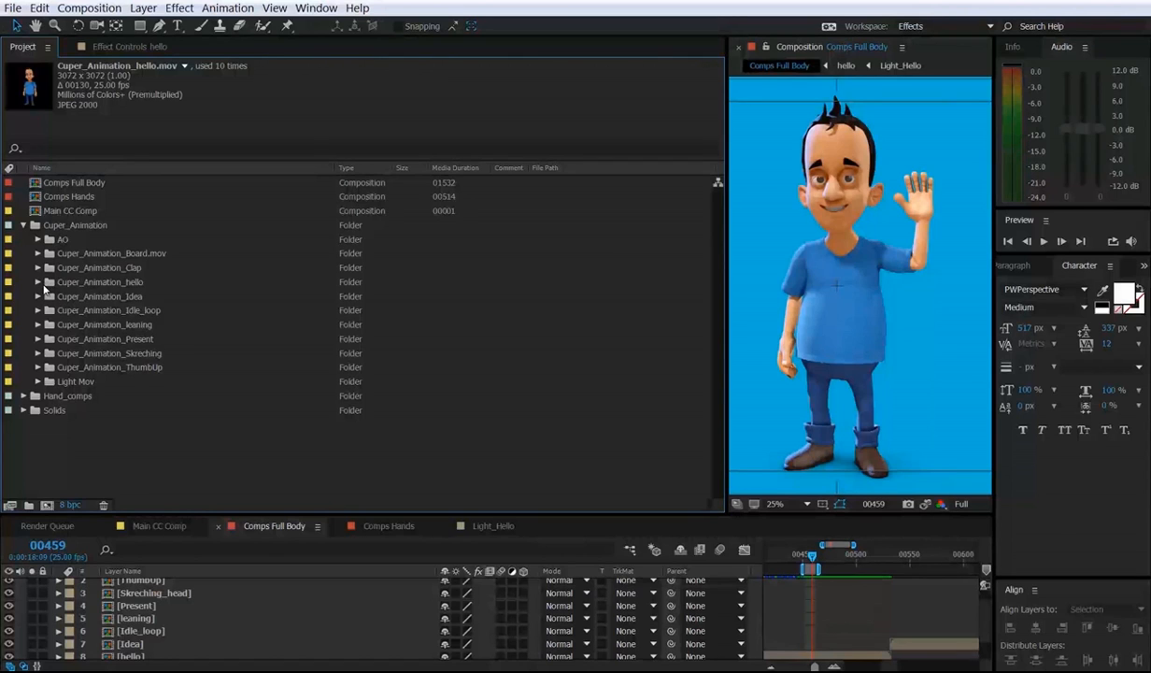
Search the project items for "missing", then clear the search term to list all items again.
click(42, 147)
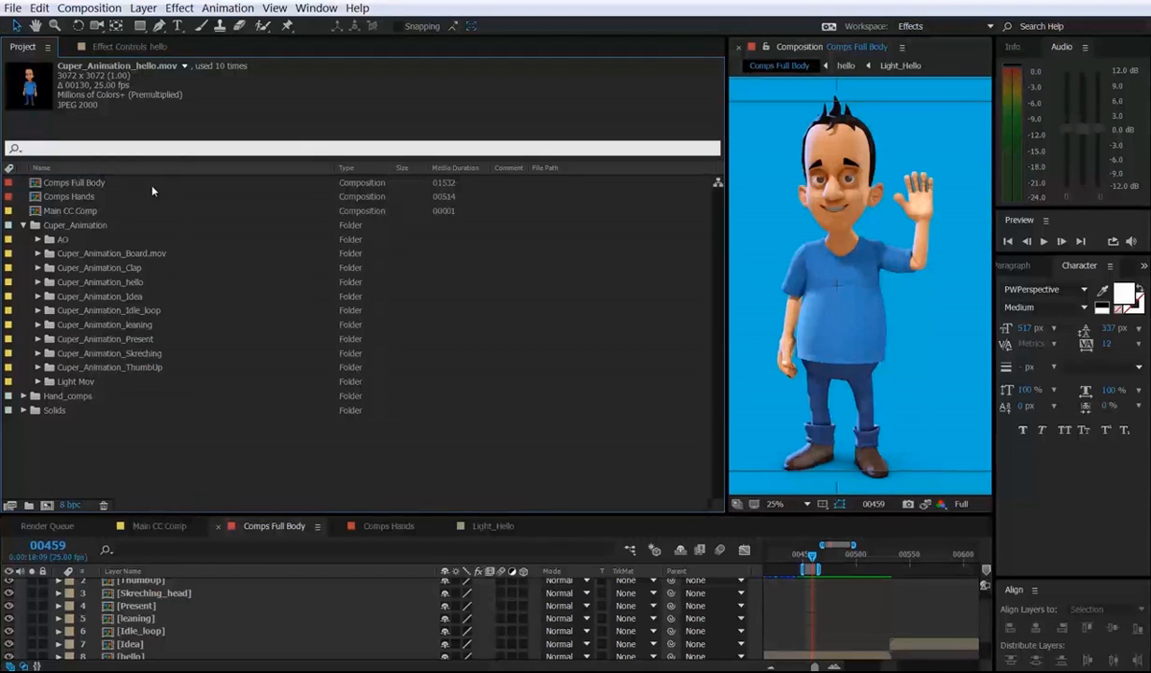
text(mis)
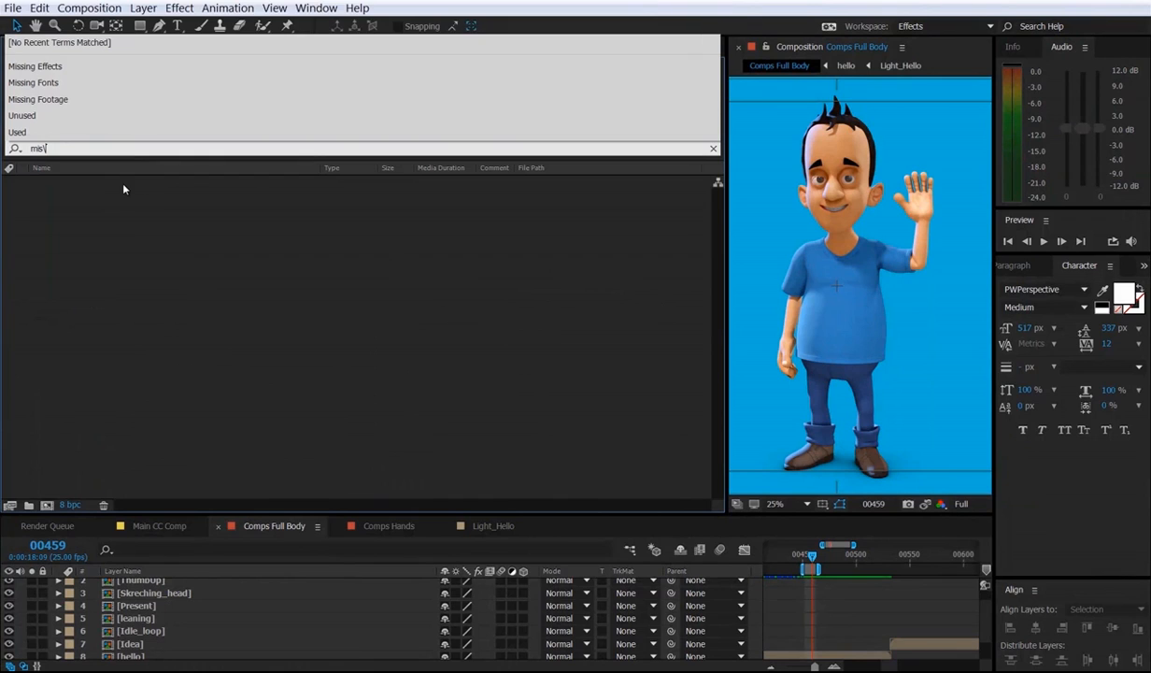
text(sing)
key(Return)
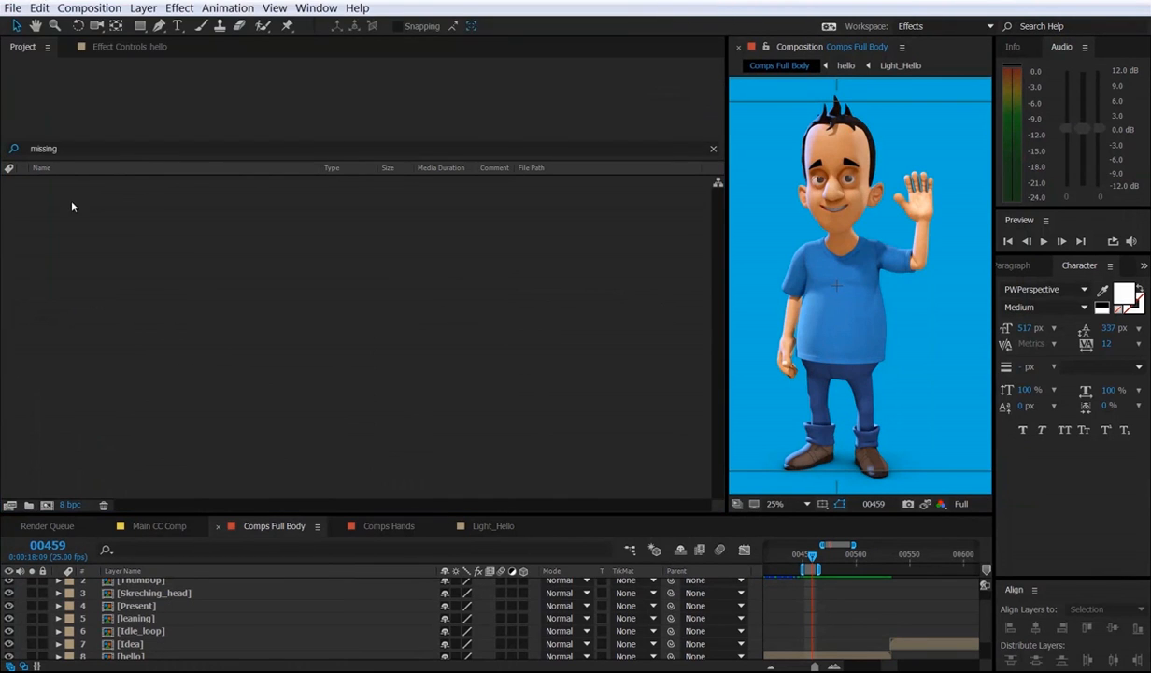
click(67, 147)
key(BackSpace)
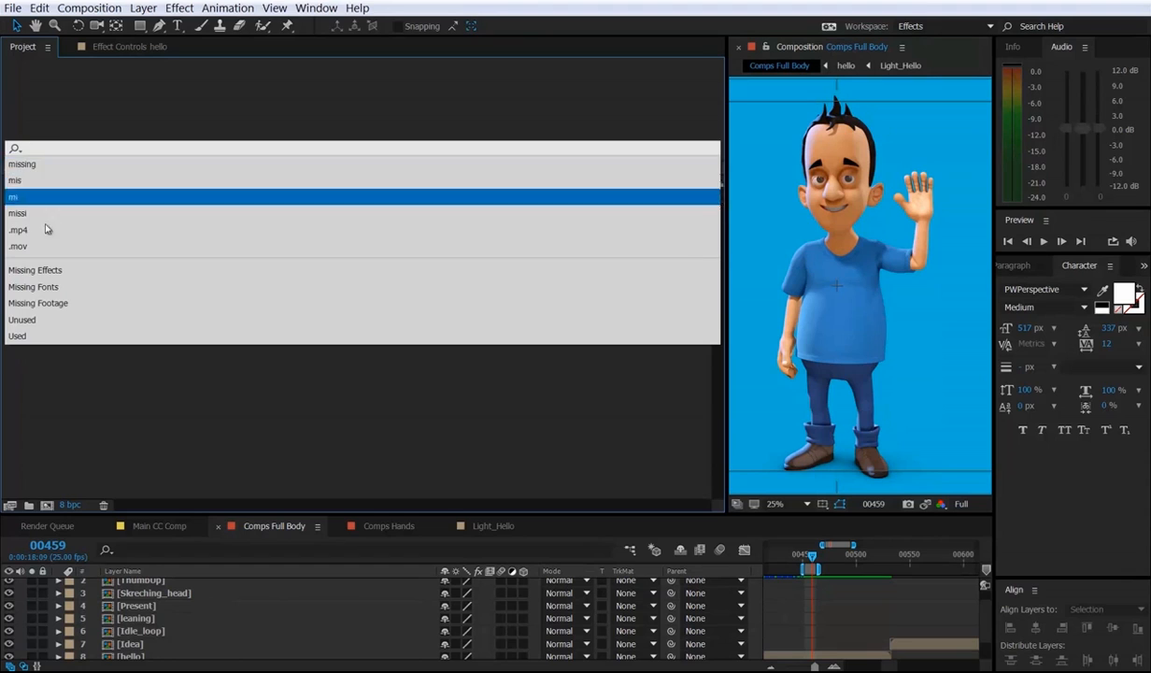
click(73, 368)
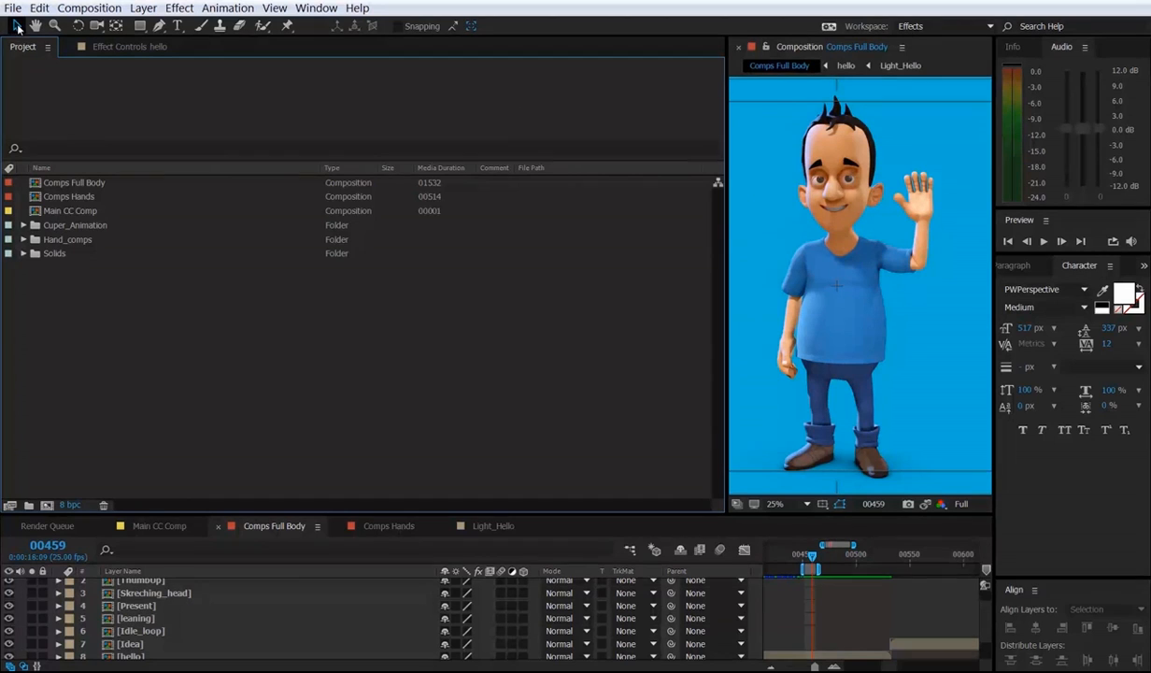
Check the file paths of the QuickTime files in the Cuper_Animation_Board.mov folder, then collapse that folder.
click(23, 225)
click(38, 253)
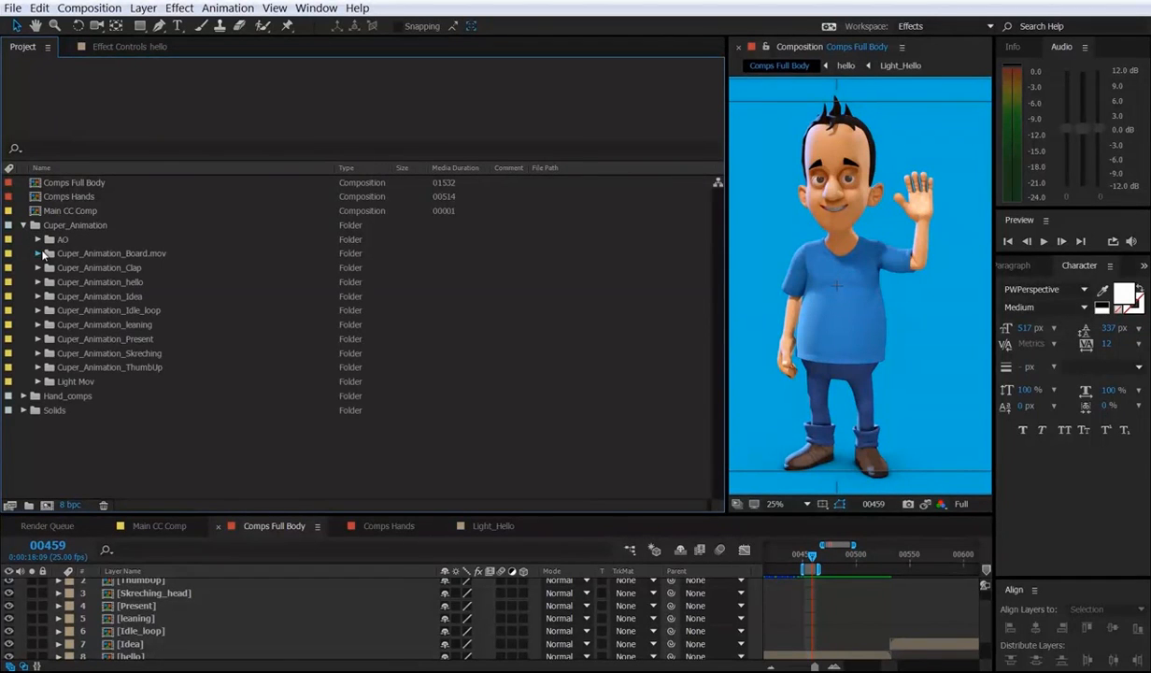
click(595, 258)
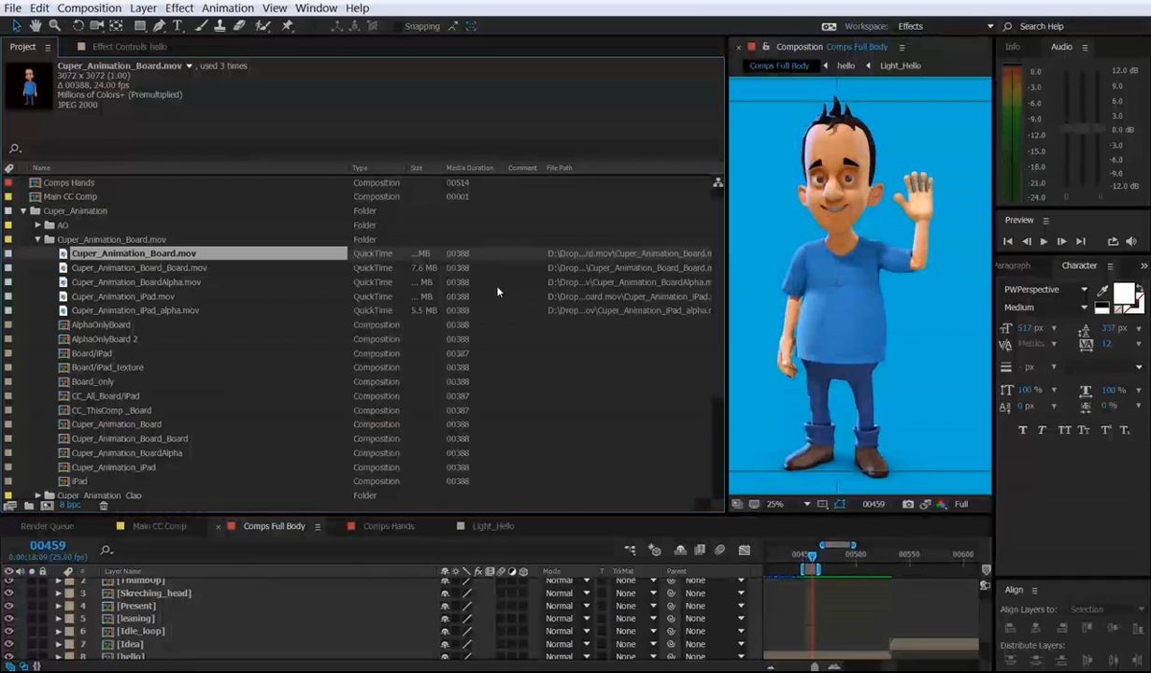
click(37, 240)
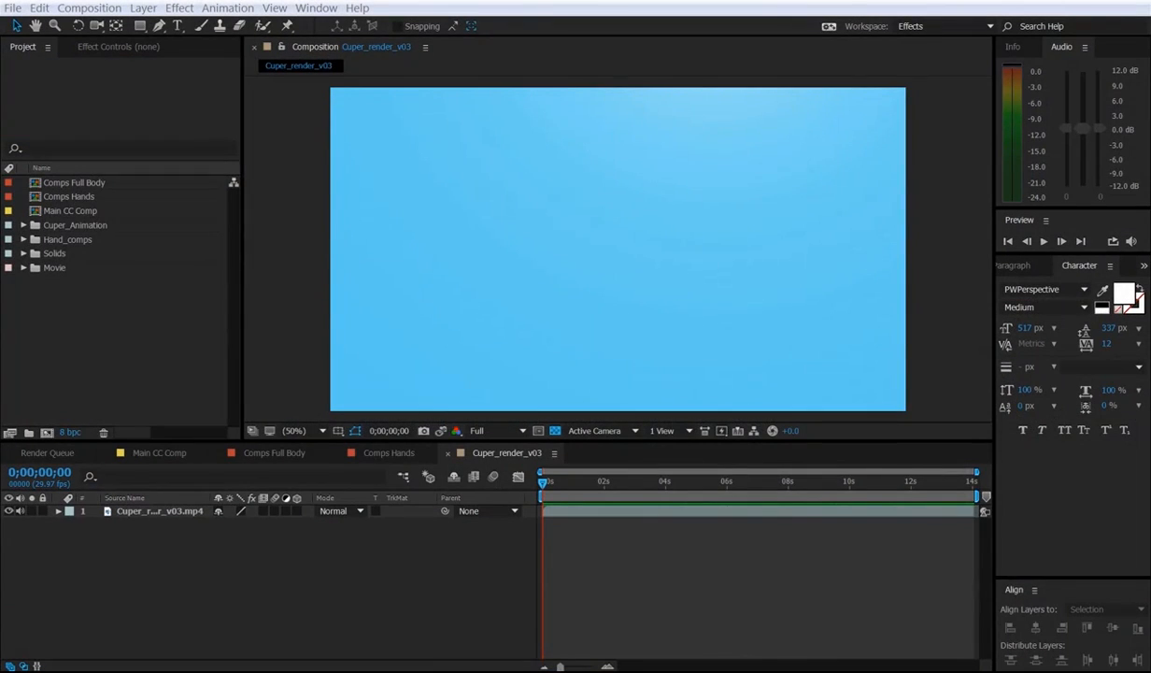
Start a preview of the Cuper_render_v03 composition and stop it again.
click(621, 572)
key(space)
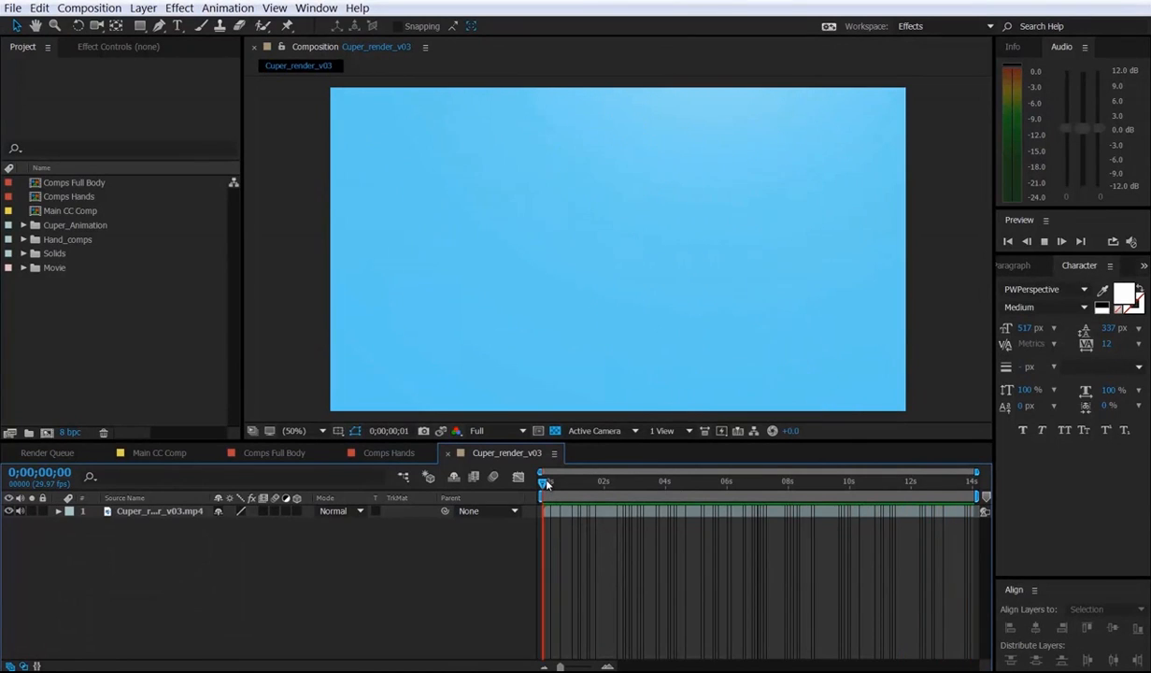
key(space)
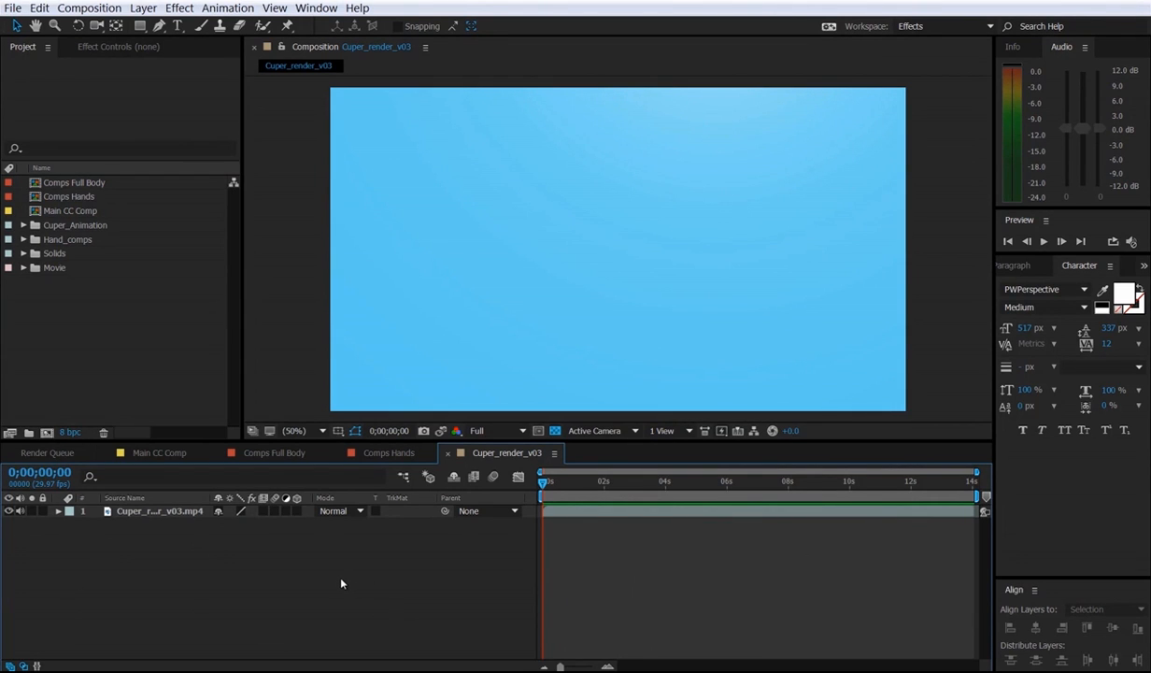
Select the Cuper_Animation, Hand_comps and Solids folders in the project together, then clear the selection.
click(50, 227)
shift+click(50, 240)
shift+click(49, 253)
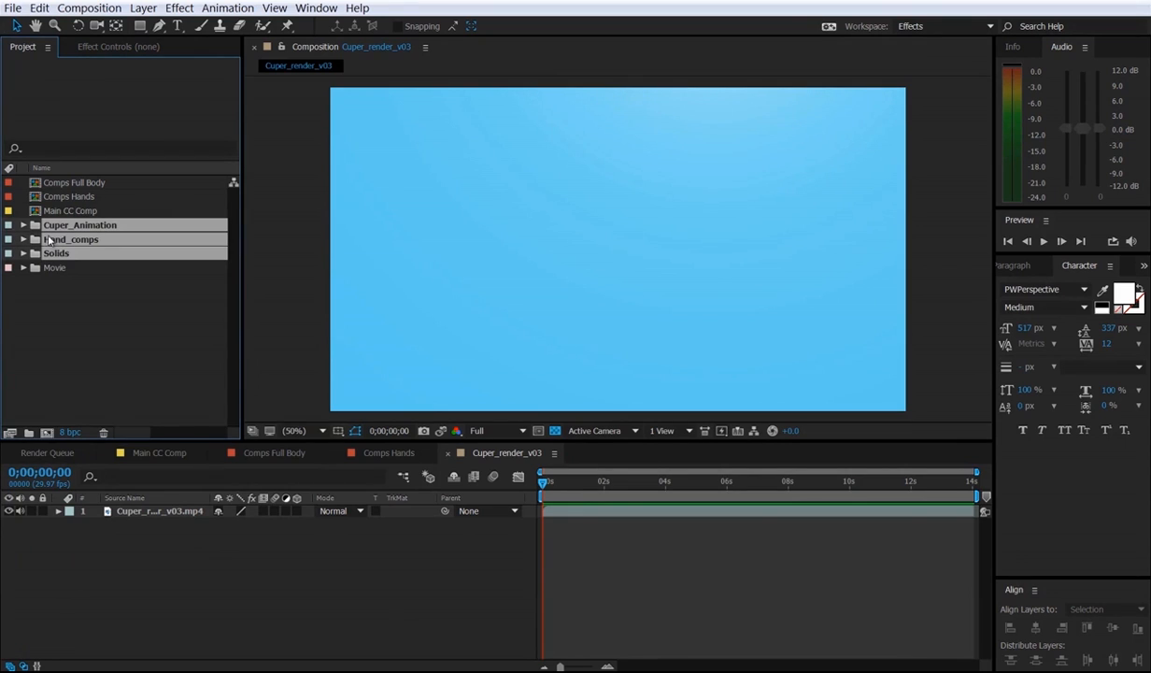
click(23, 313)
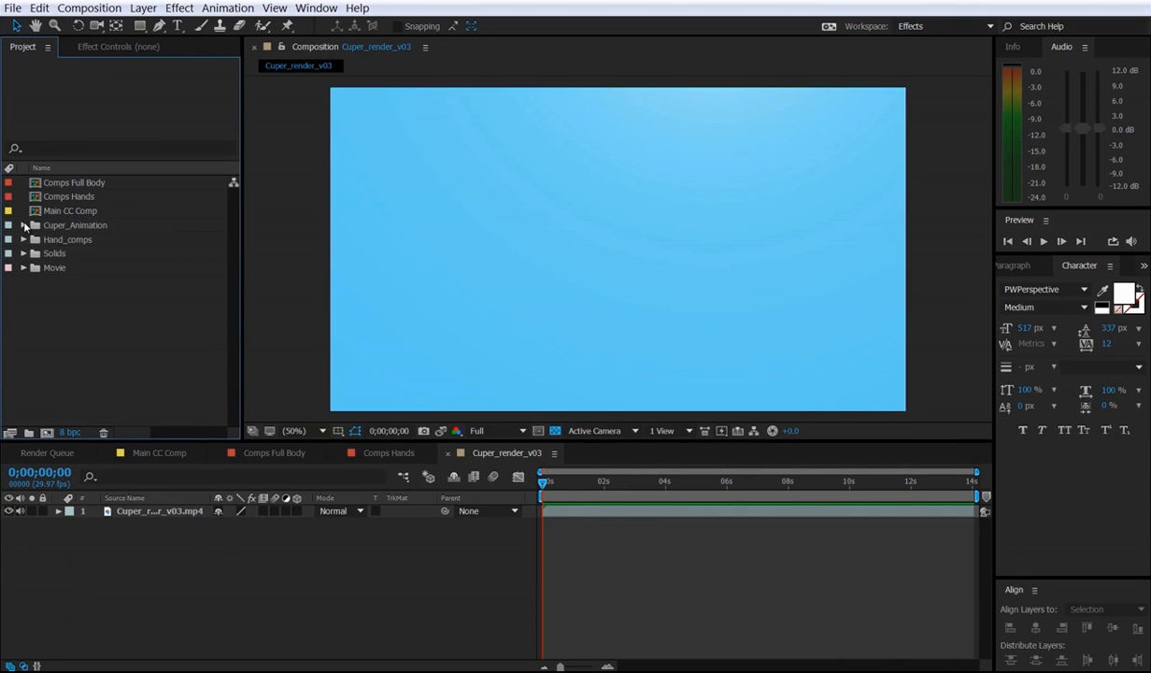
Expand Cuper_Animation, inspect Cuper_Animation_Board.mov and Cuper_Animation_Board_Board.mov in the Board.mov subfolder, then collapse that subfolder.
click(23, 225)
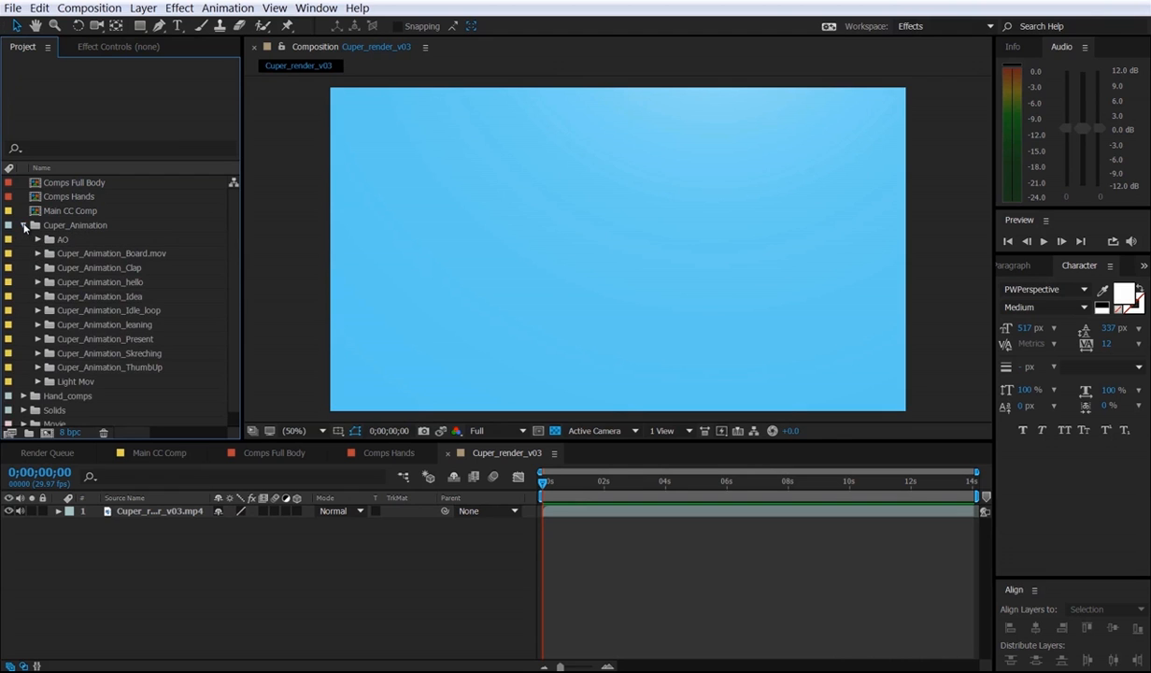
click(37, 253)
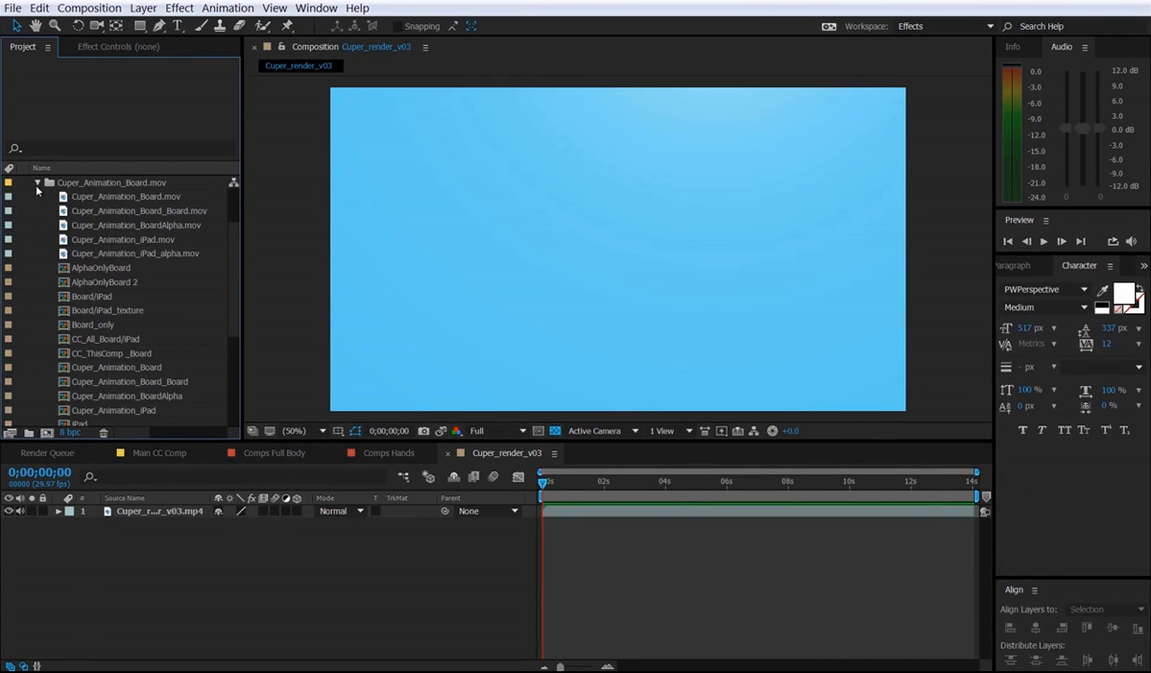
click(37, 184)
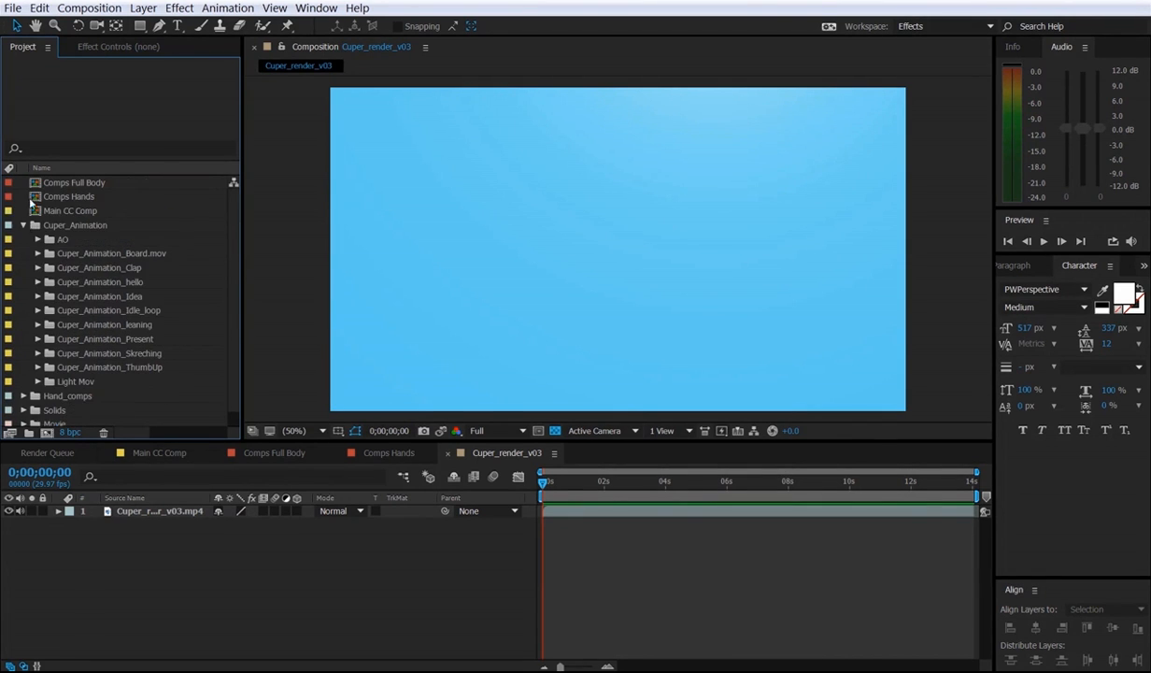
click(37, 253)
click(108, 197)
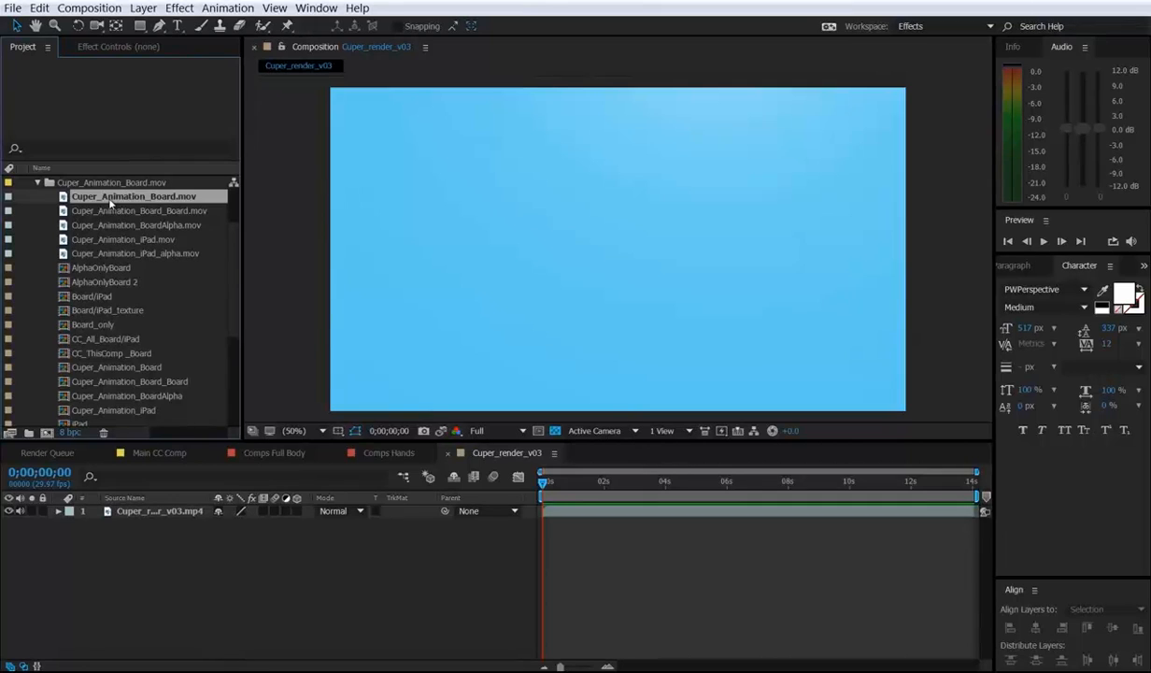
scroll(68, 245, up, 2)
click(131, 281)
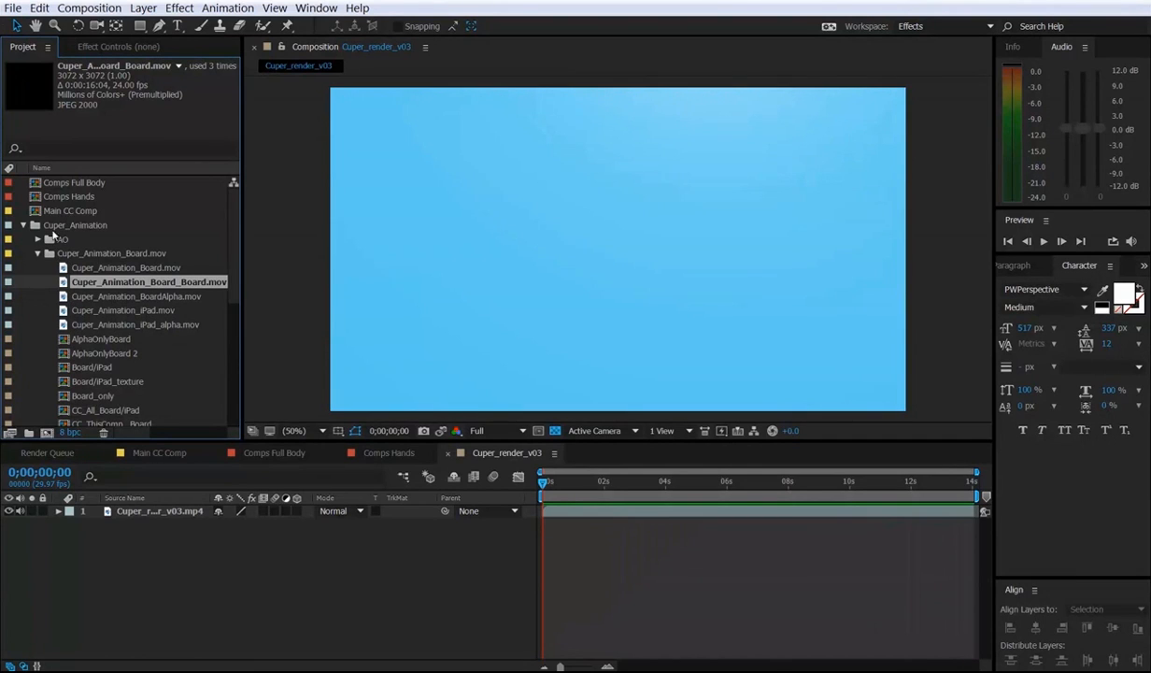
click(37, 255)
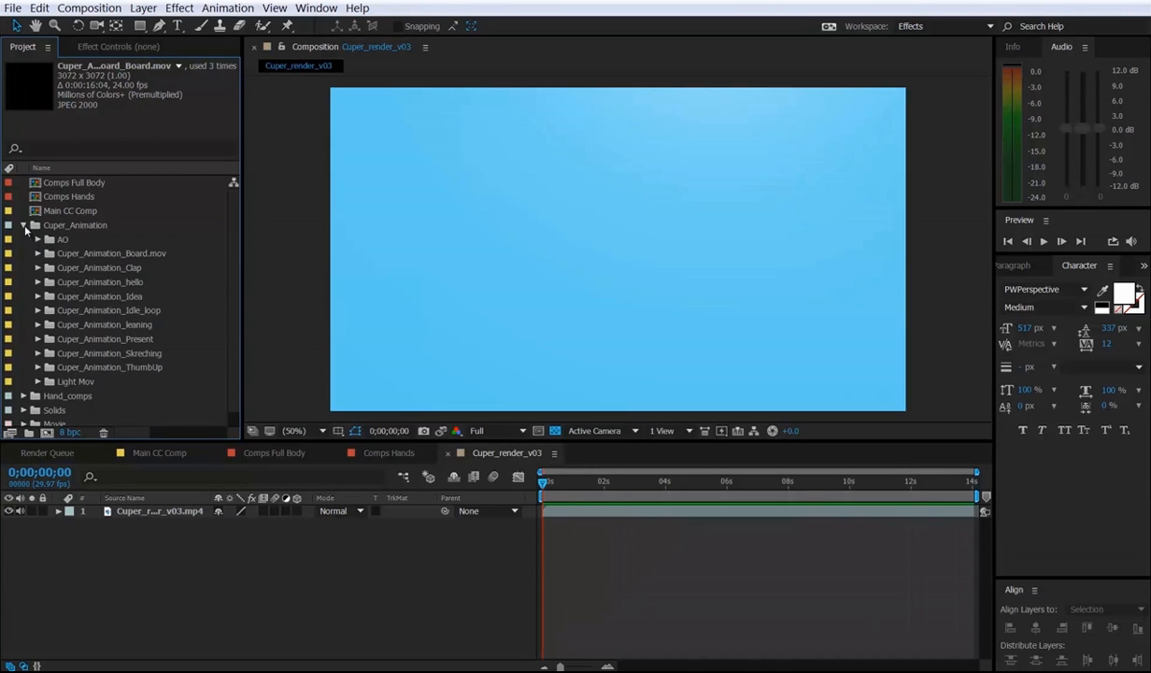
Collapse the Cuper_Animation folder, then select the top compositions in the project together and clear the selection.
click(25, 226)
click(104, 288)
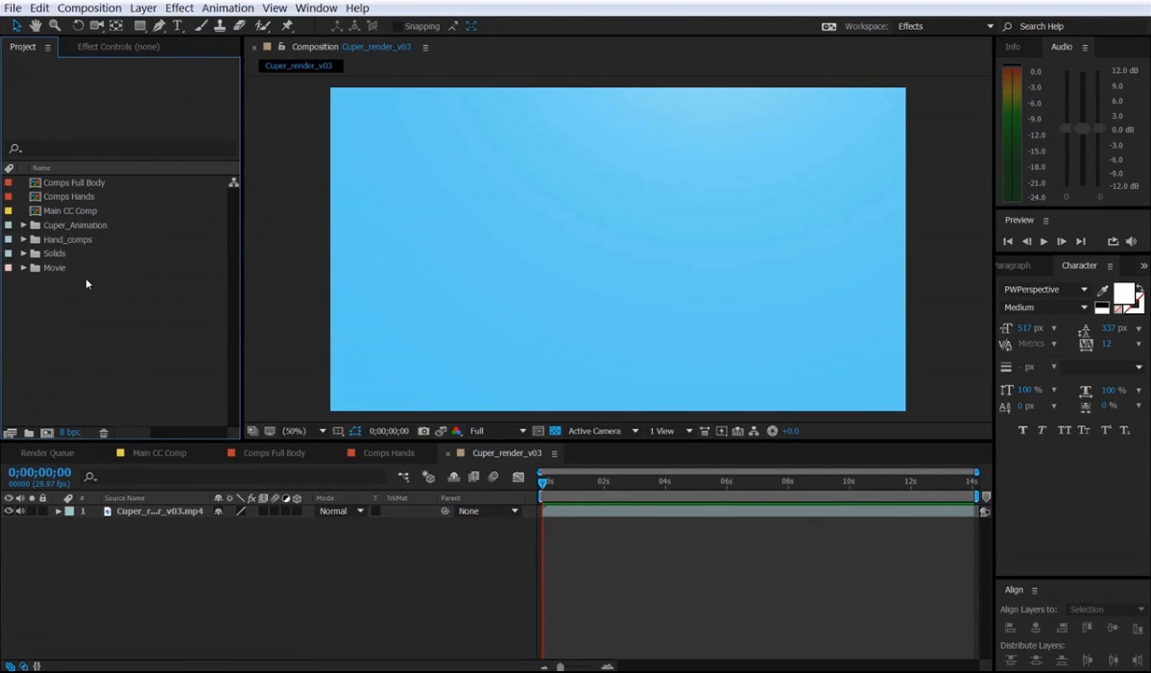
click(58, 213)
shift+click(61, 184)
click(76, 325)
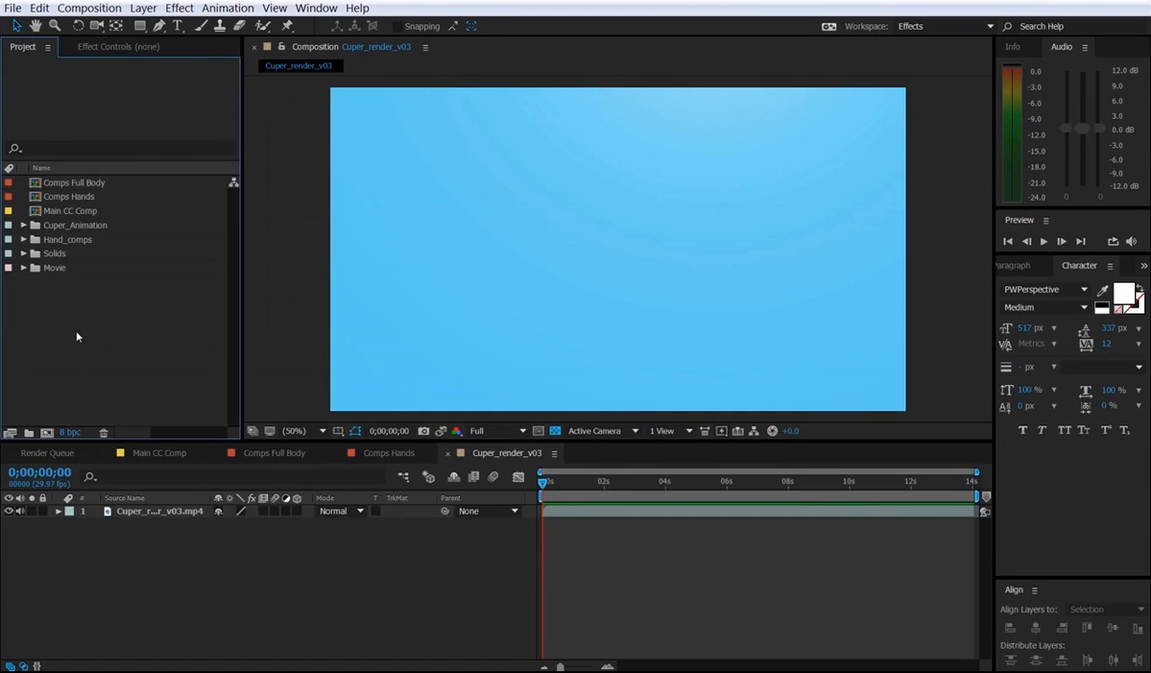
Open the Main CC Comp composition and display the effect controls of its CC_All_Body layer.
click(80, 212)
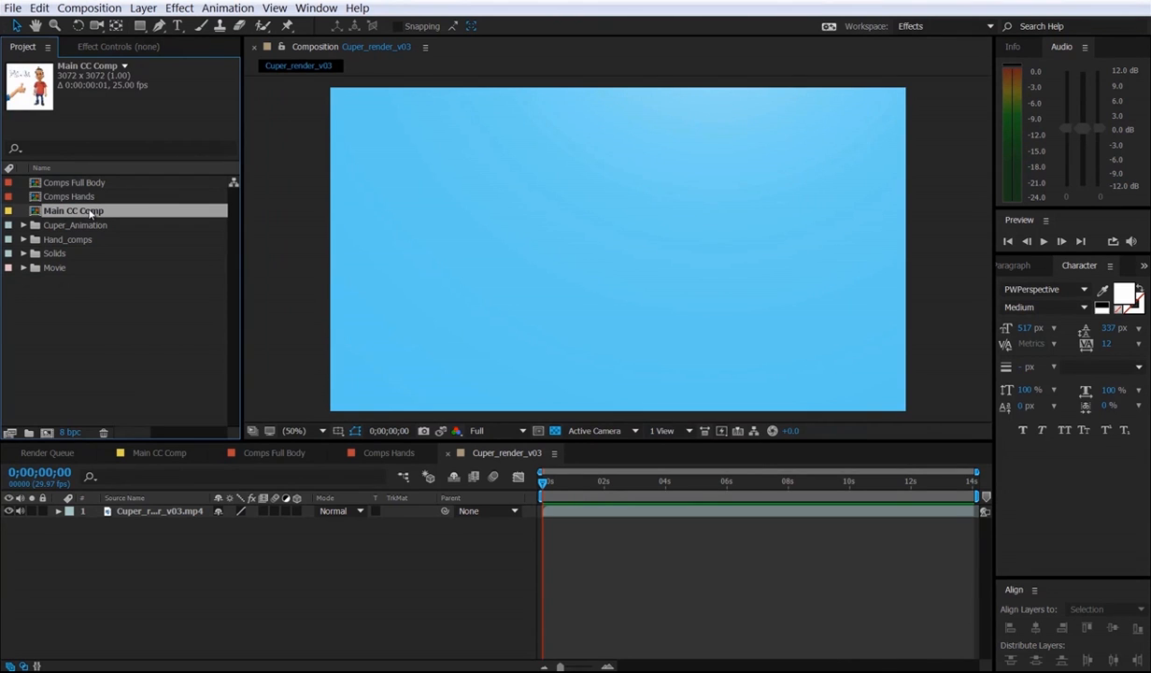
double_click(91, 213)
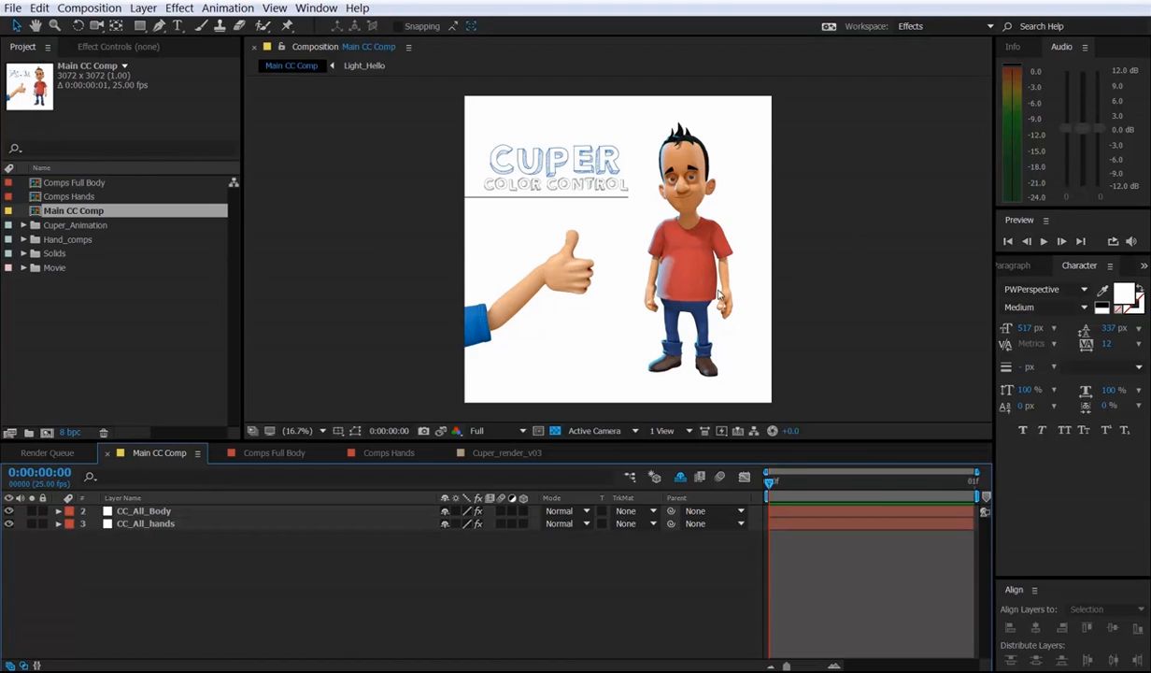
click(155, 515)
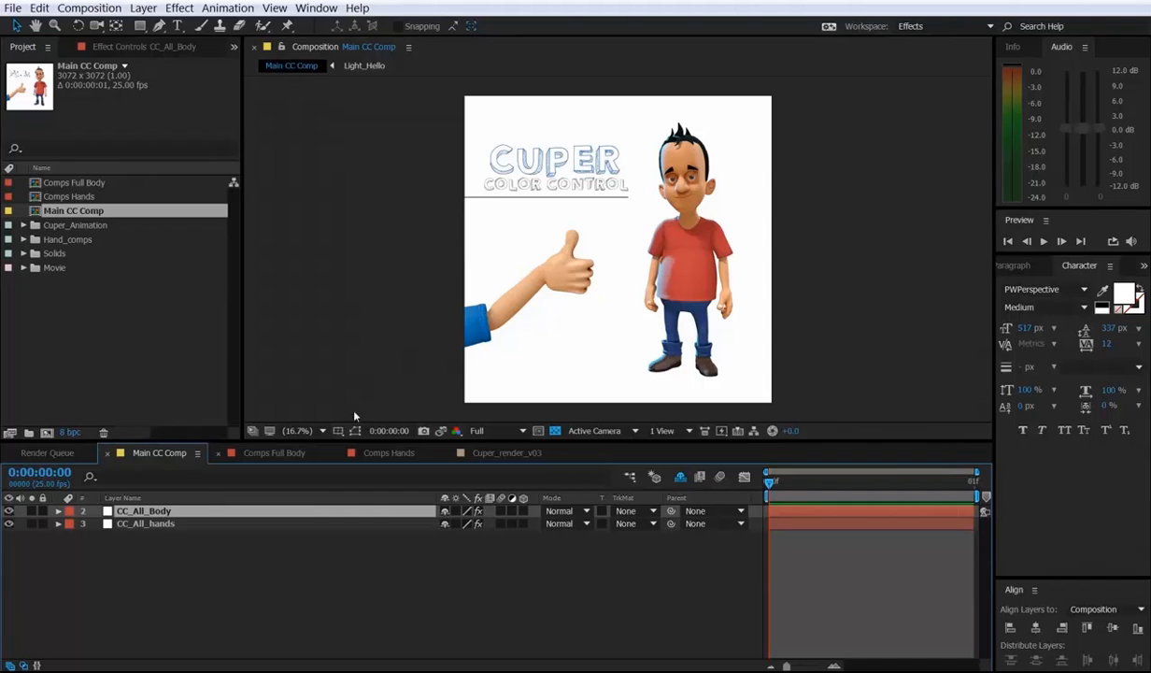
click(125, 46)
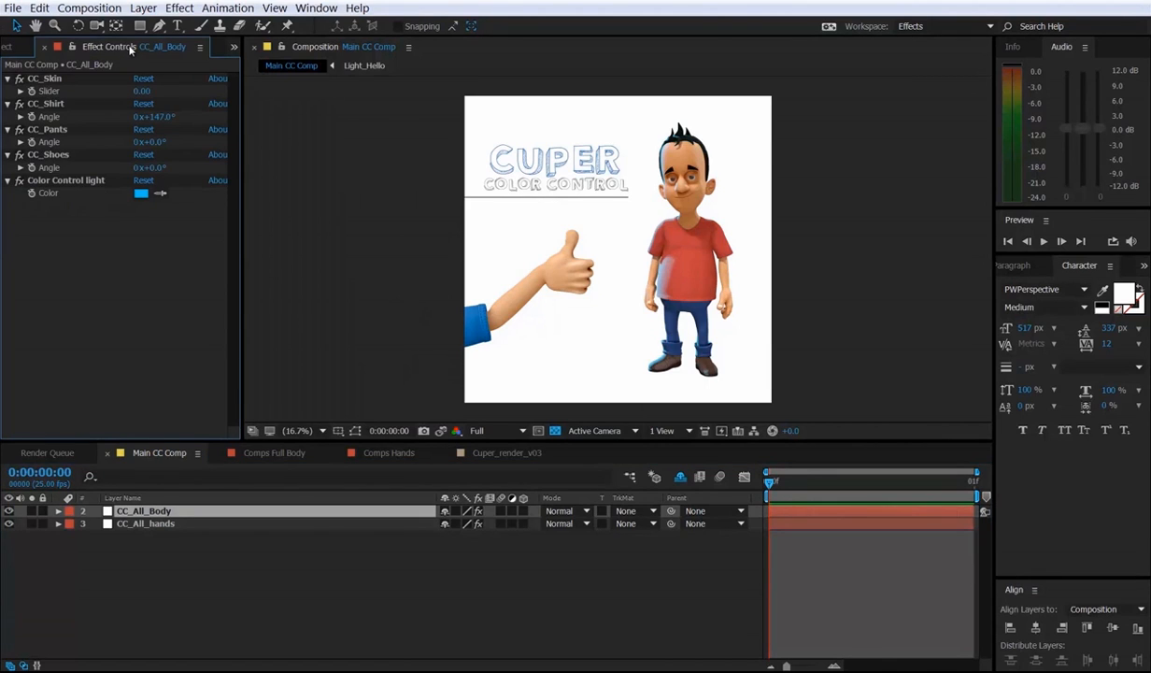
Reset the CC_Shirt effect on CC_All_Body and set the CC_Skin slider to 1.
click(143, 103)
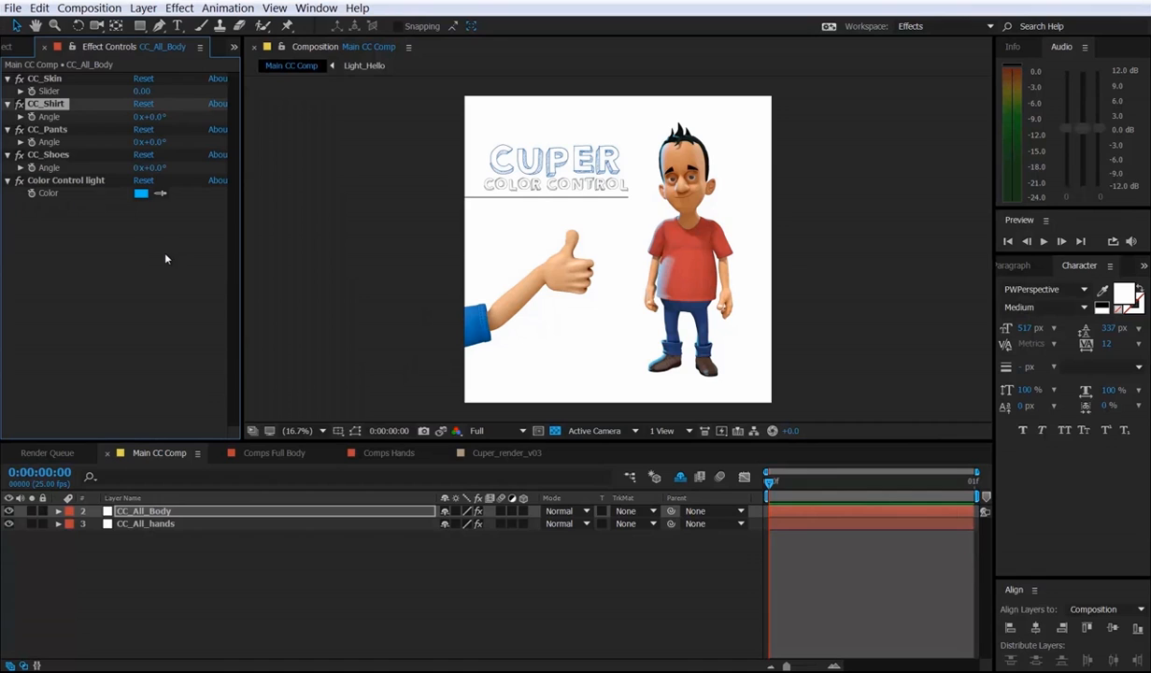
click(139, 249)
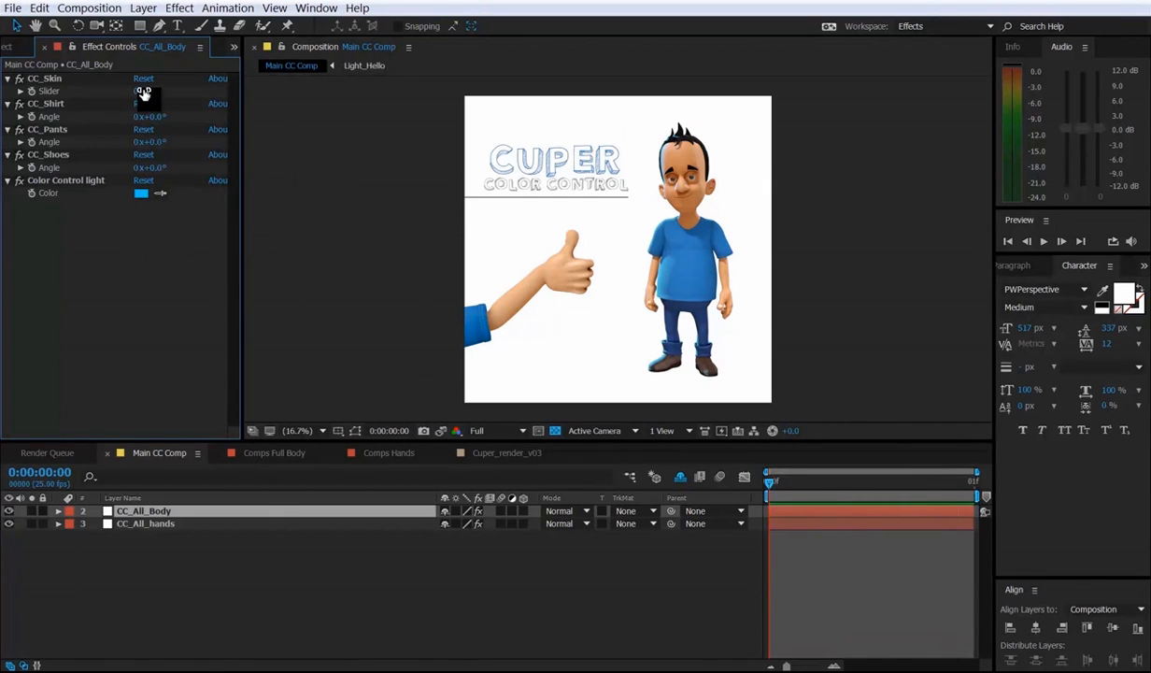
click(143, 93)
text(1)
click(142, 267)
Set the CC_All_Body color angles to 188° for the shirt, 110° for the pants and 151° for the shoes.
drag(150, 117, 229, 125)
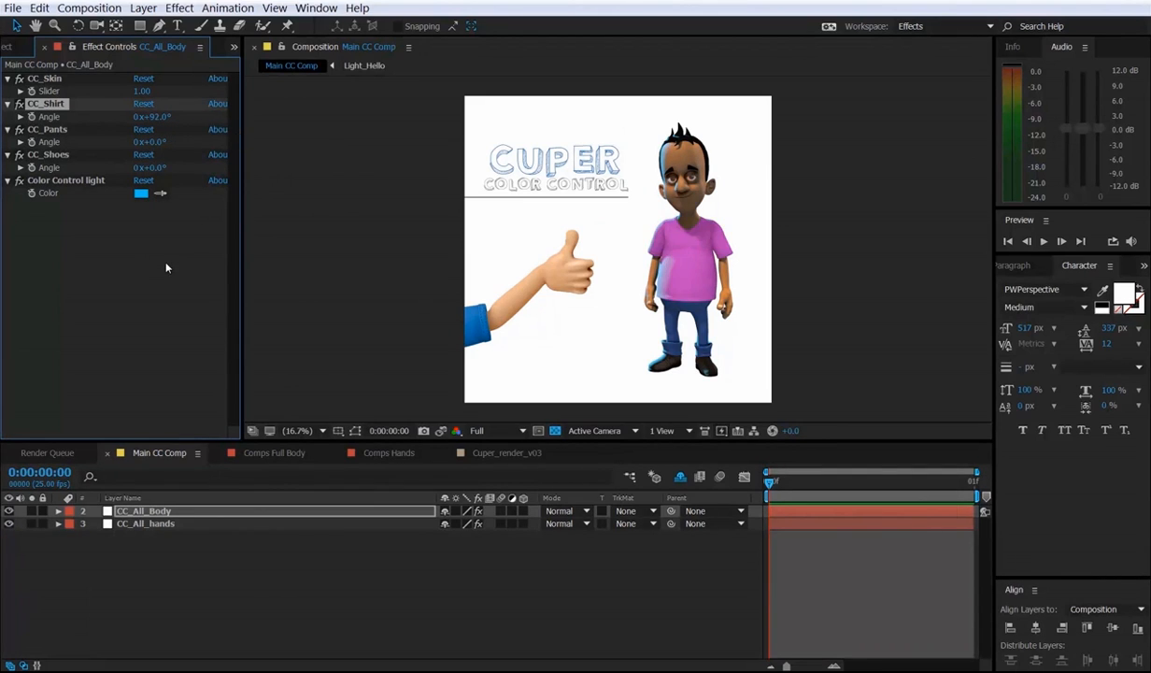
drag(154, 117, 239, 135)
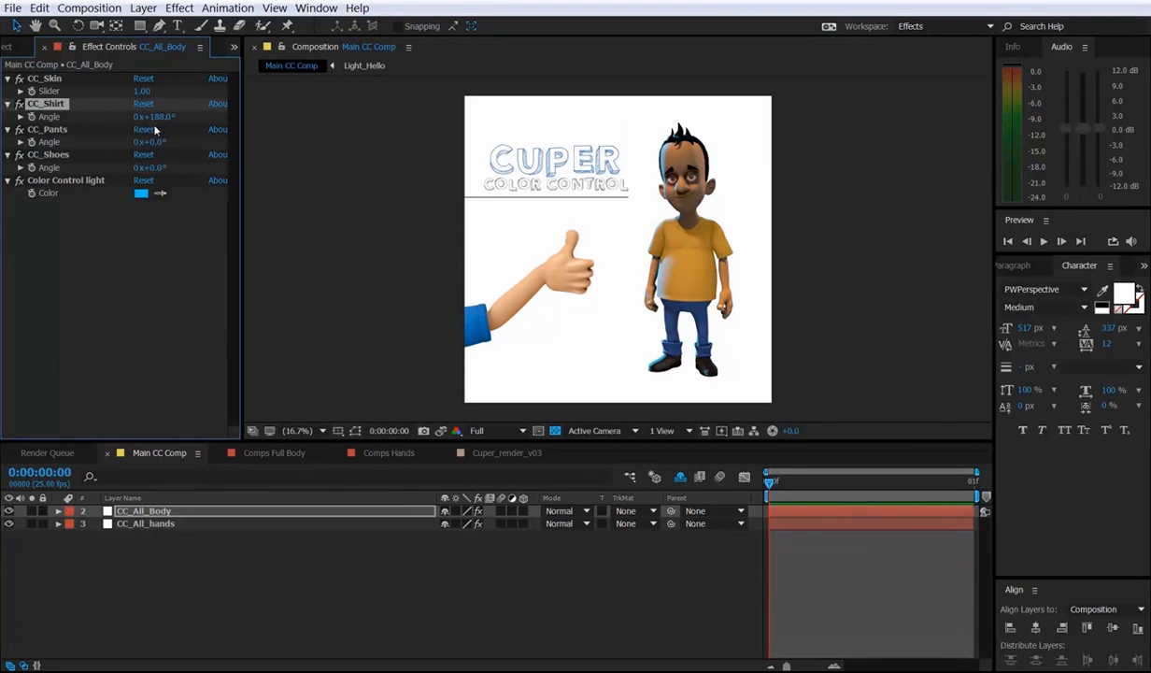
drag(159, 148, 258, 167)
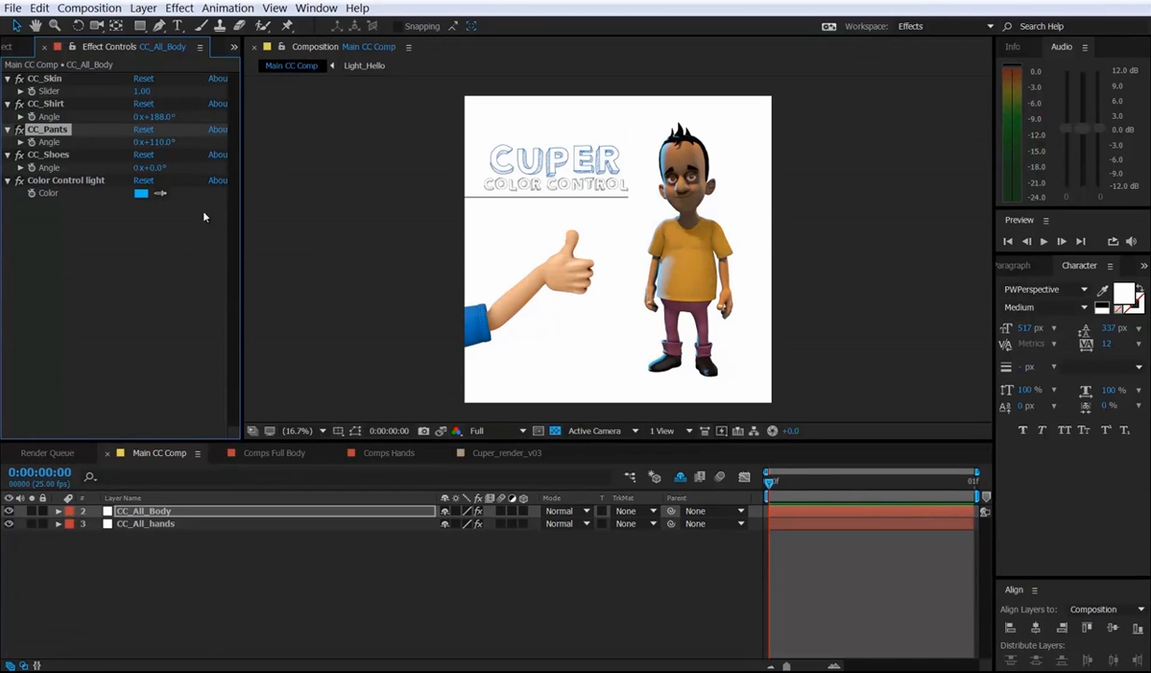
drag(154, 167, 285, 178)
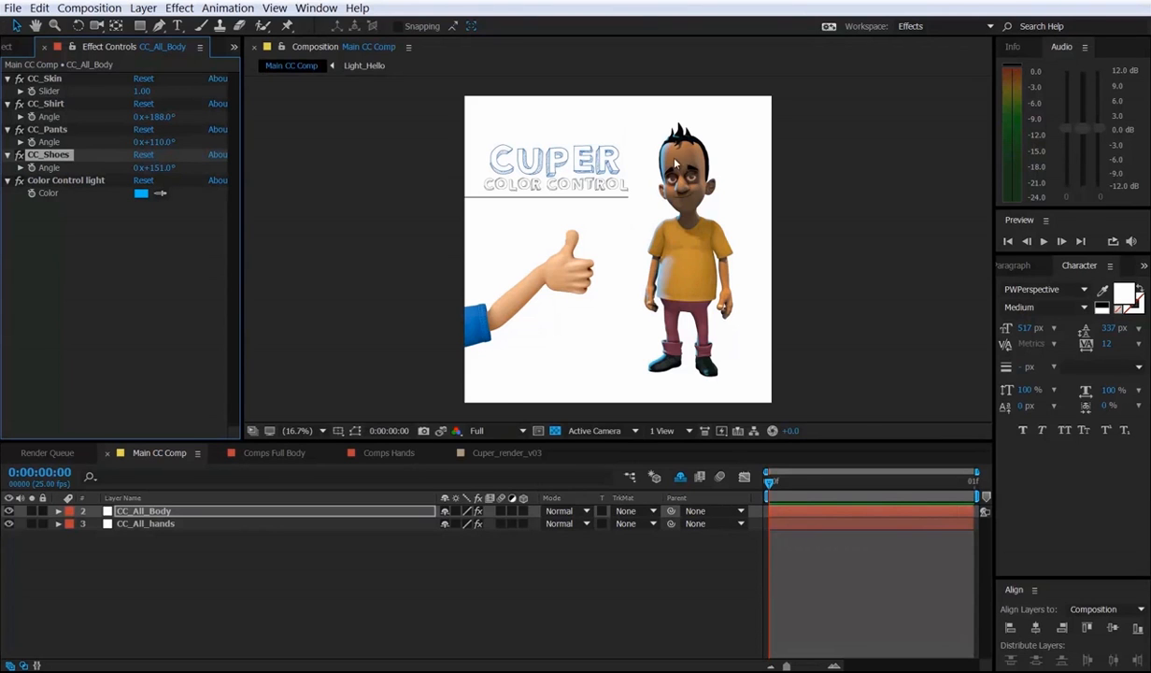
Change the Color Control light on CC_All_Body to green (35FF00) while viewing the character's face.
scroll(679, 159, up, 5)
scroll(661, 177, down, 2)
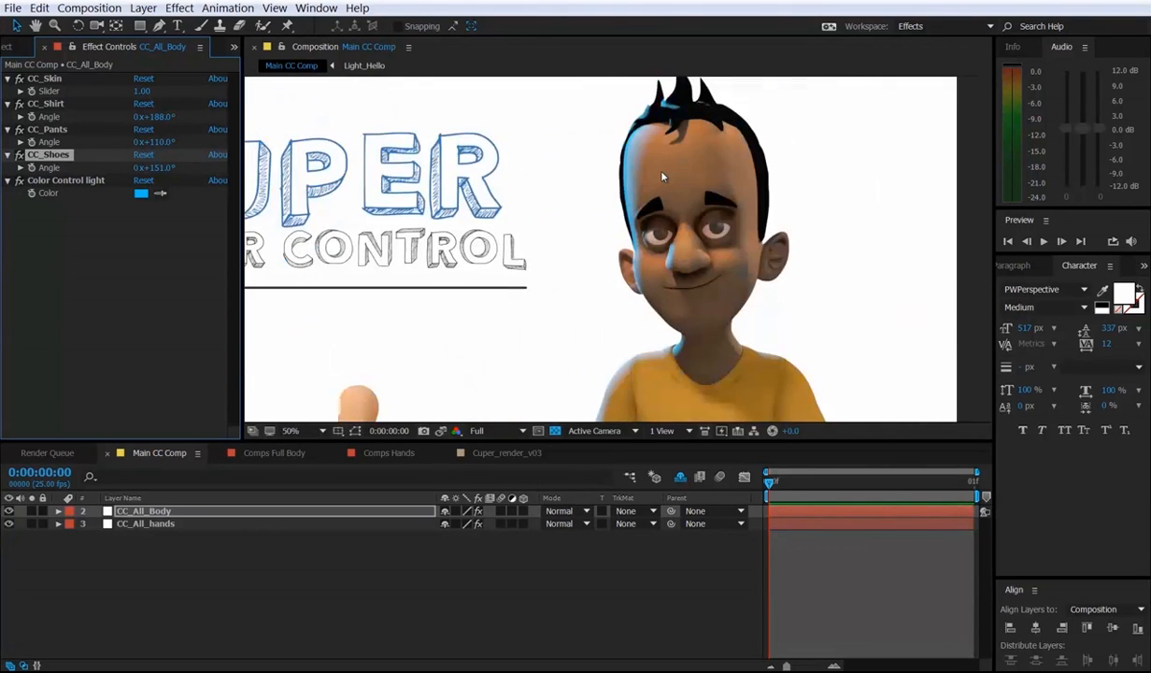
drag(655, 341, 596, 374)
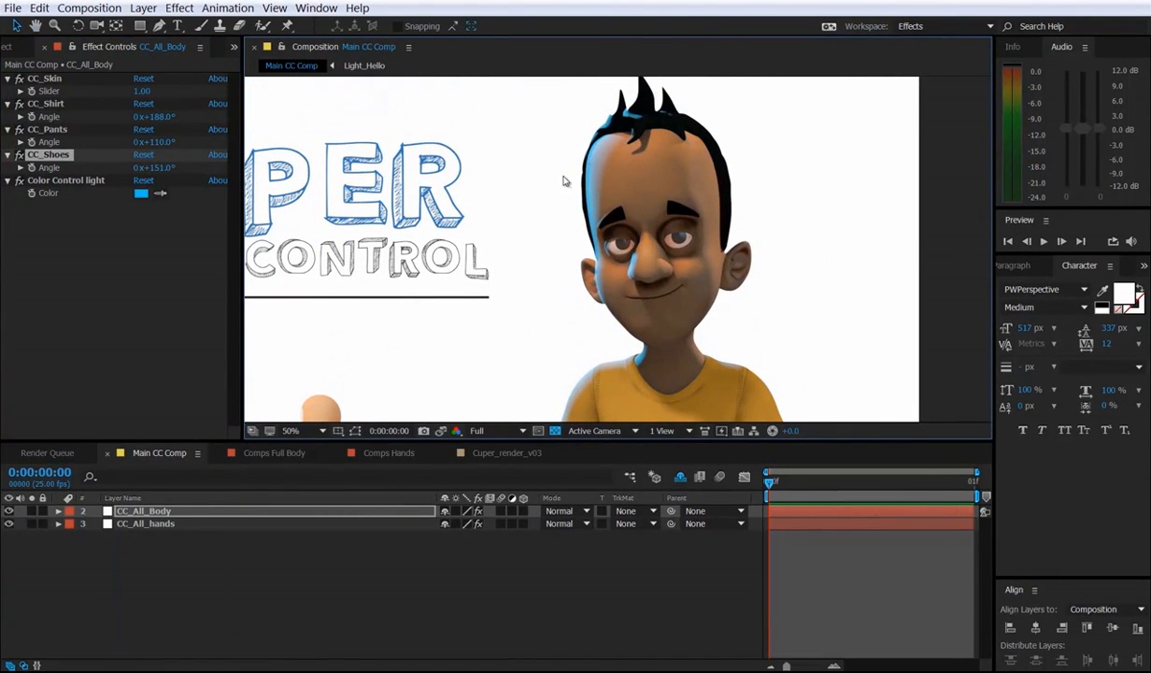
click(141, 192)
drag(227, 140, 225, 153)
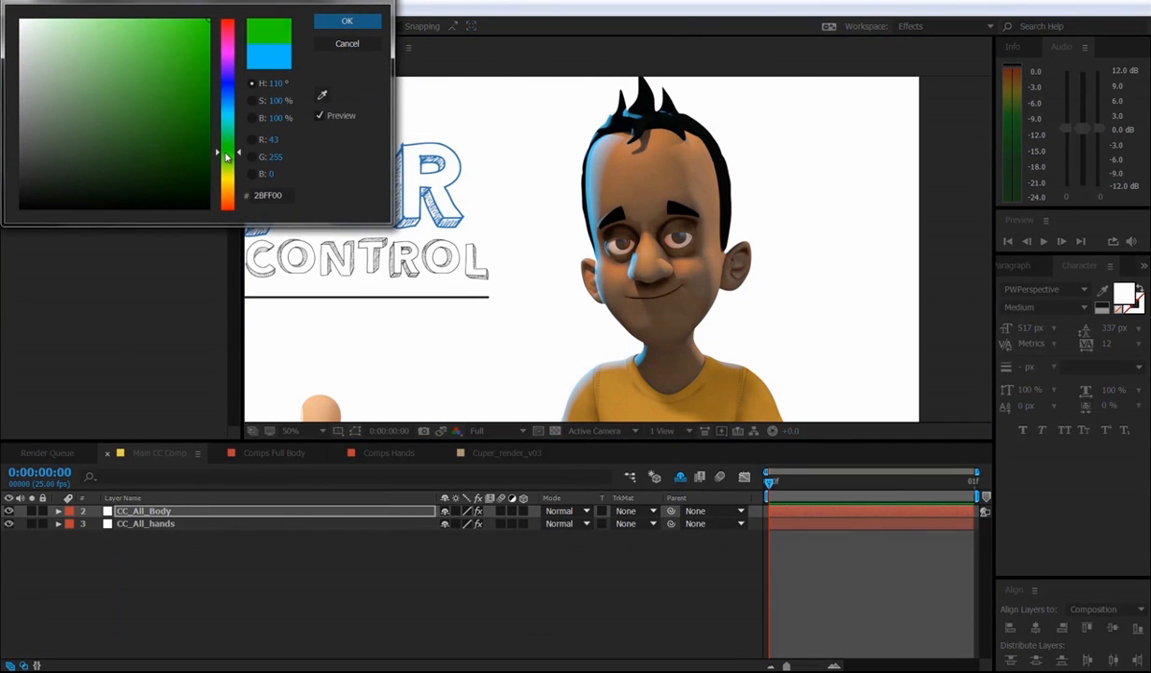
click(342, 24)
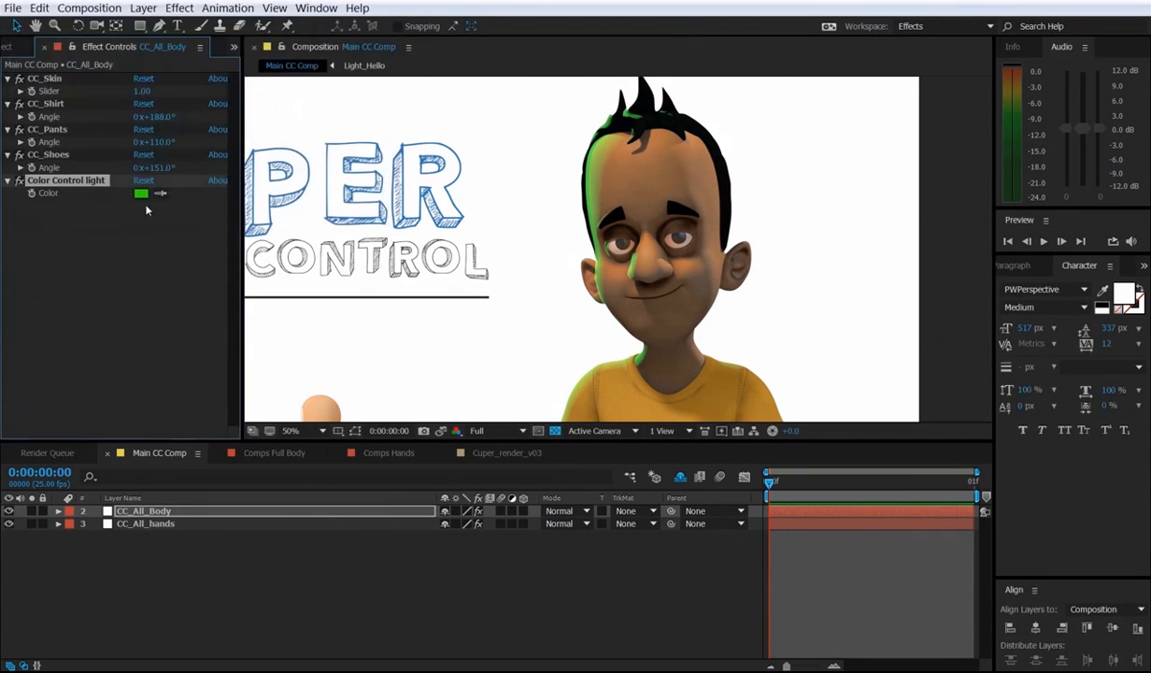
Change the Color Control light on CC_All_Body to magenta (FF00E9) and look over the whole character.
click(143, 194)
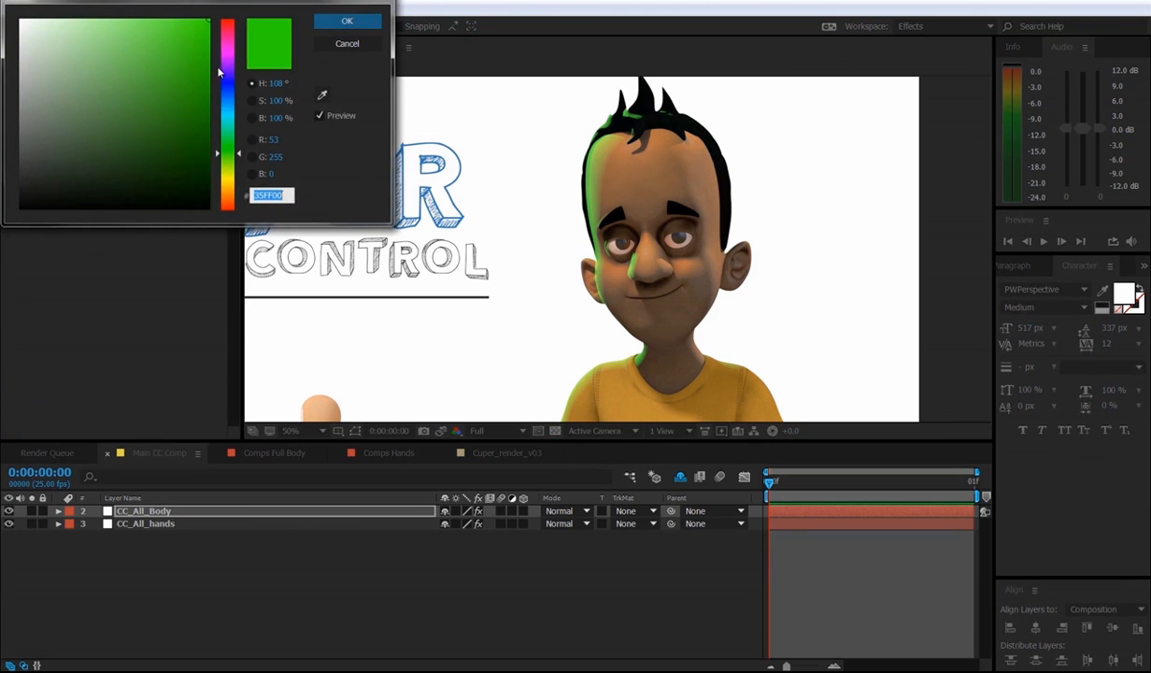
click(224, 51)
click(344, 21)
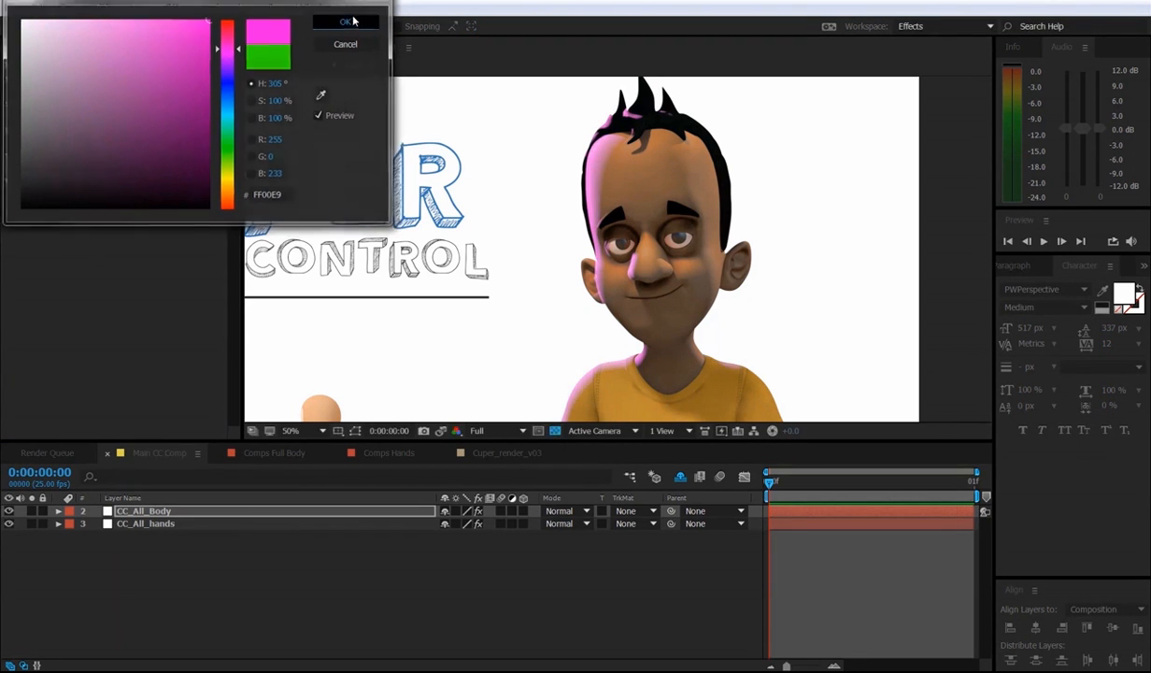
click(285, 641)
scroll(489, 316, down, 2)
key(space)
drag(485, 323, 538, 249)
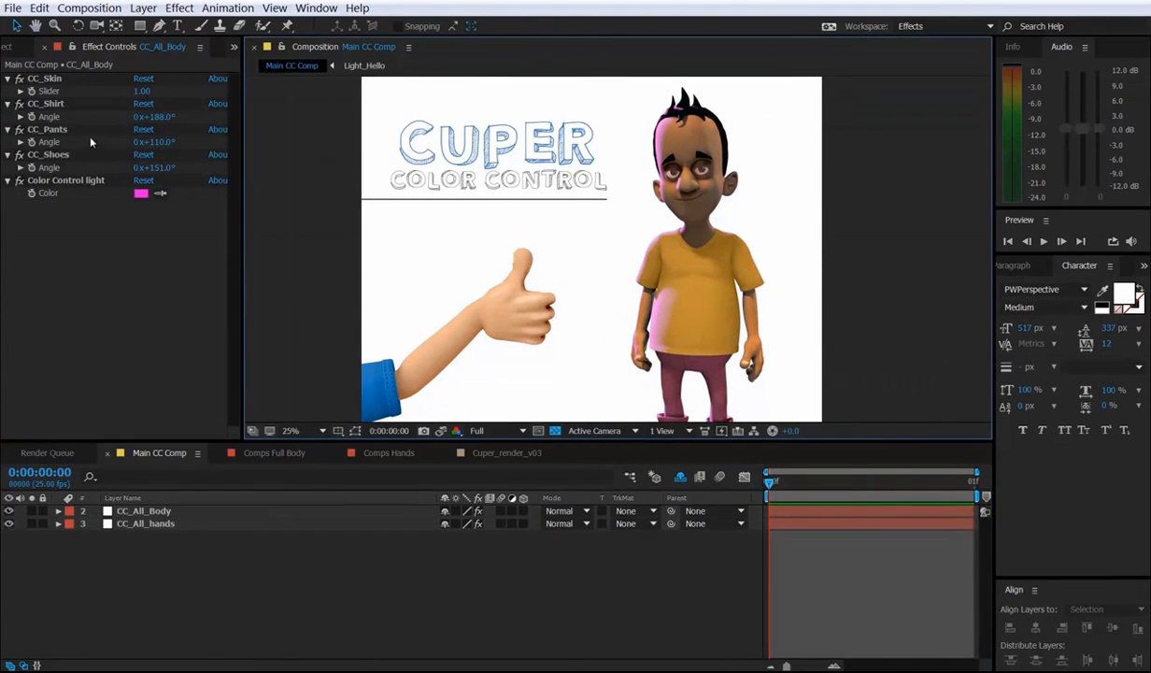
Open the Comps Full Body composition, set its preview resolution to Quarter and fit the composition in the viewer up to 100%.
click(284, 454)
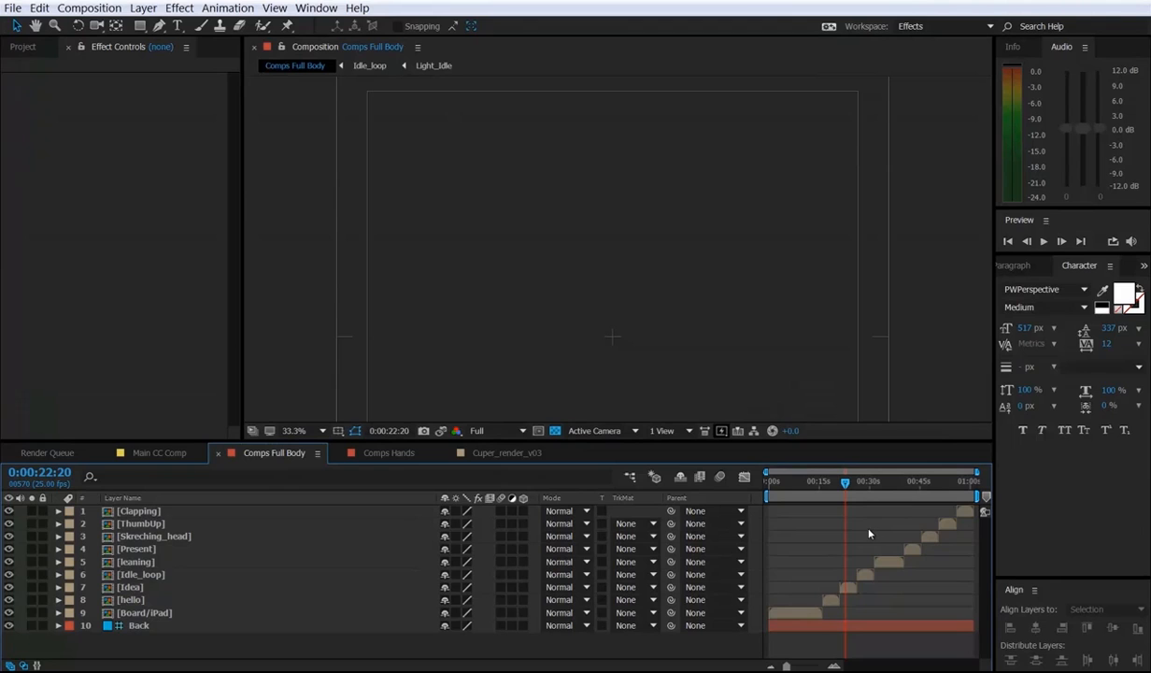
click(484, 429)
click(505, 518)
click(322, 430)
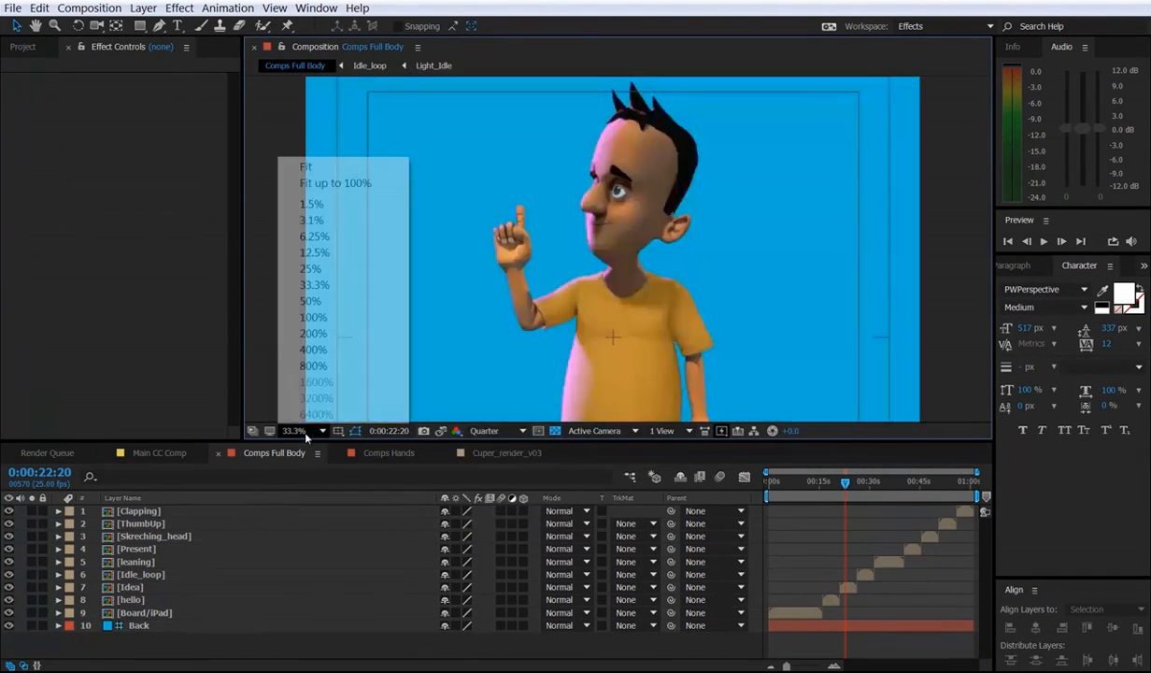
click(346, 185)
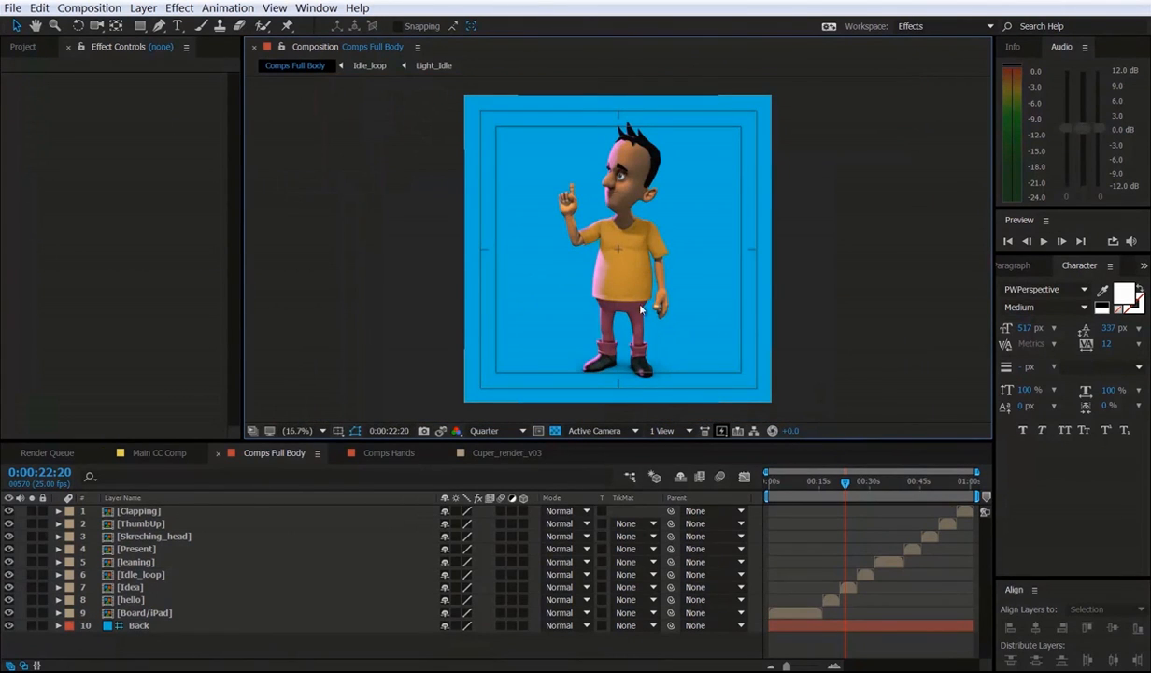
Compare Main CC Comp with Comps Full Body and scrub through the full-body animations to check their colors.
click(159, 458)
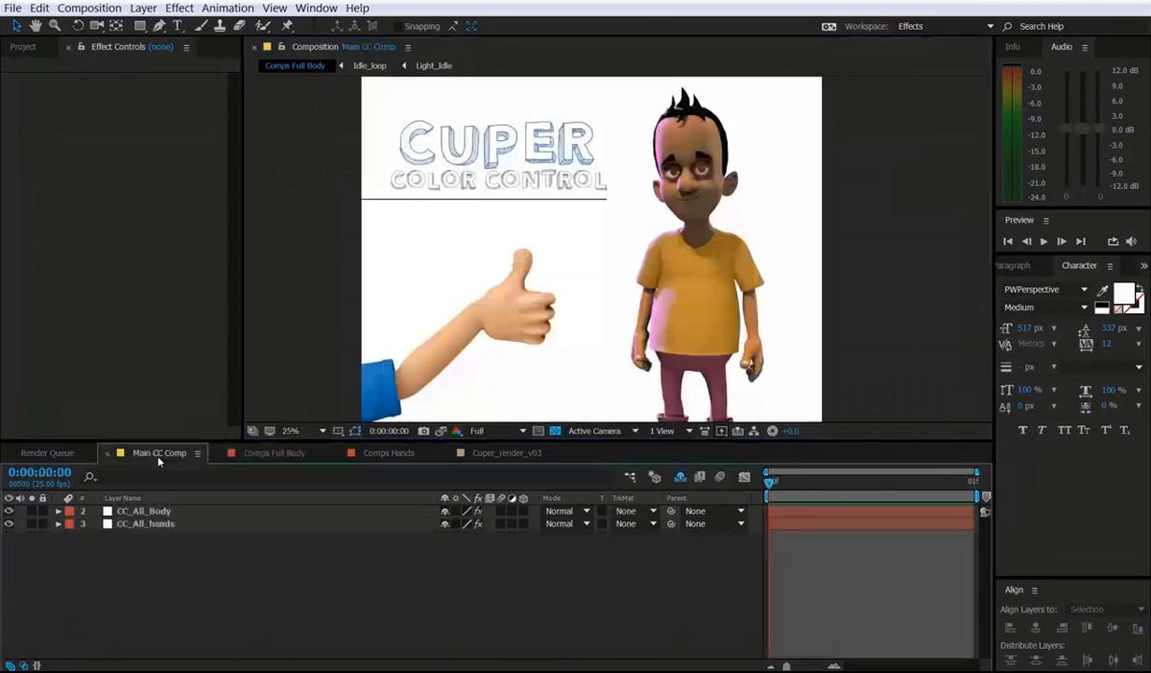
click(262, 454)
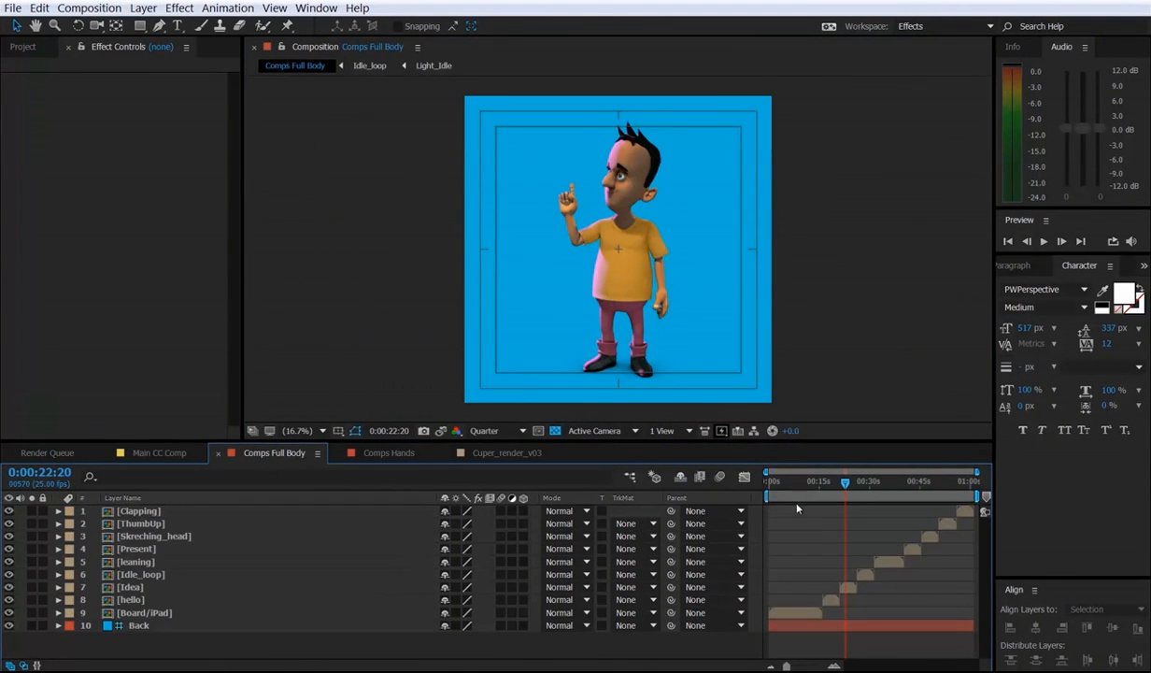
click(833, 483)
drag(879, 481, 917, 481)
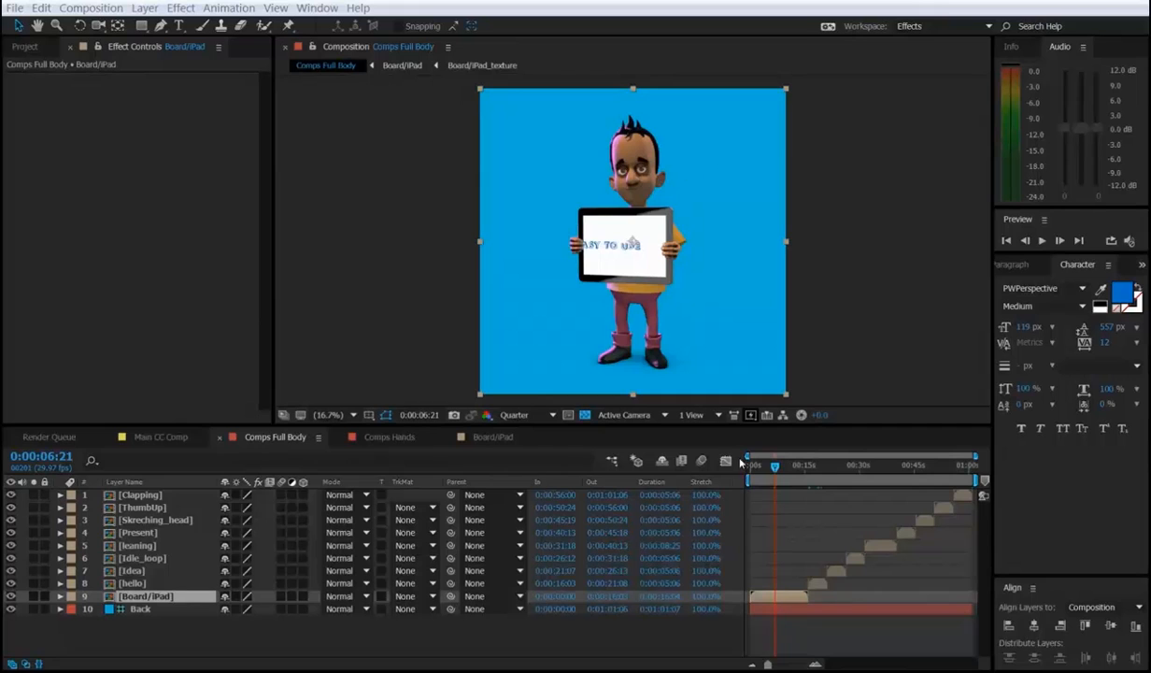
Open the Board/iPad composition and set the CC_Cuper layer's shirt angle to 117° and pants angle to 58°.
double_click(770, 596)
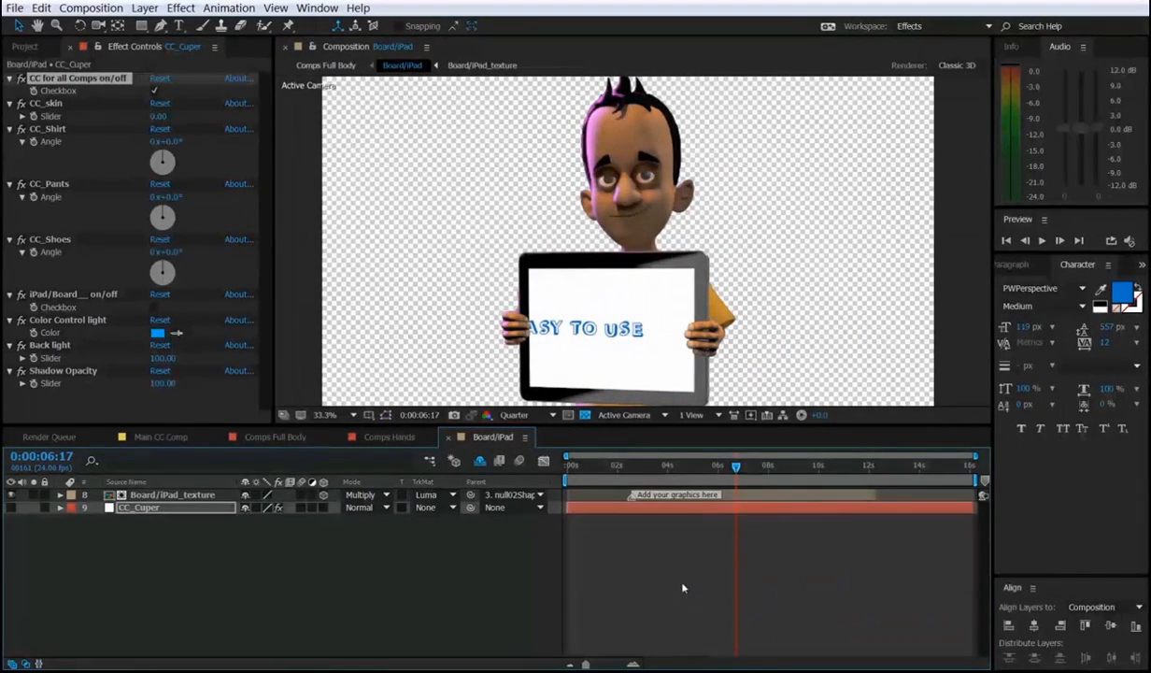
click(433, 540)
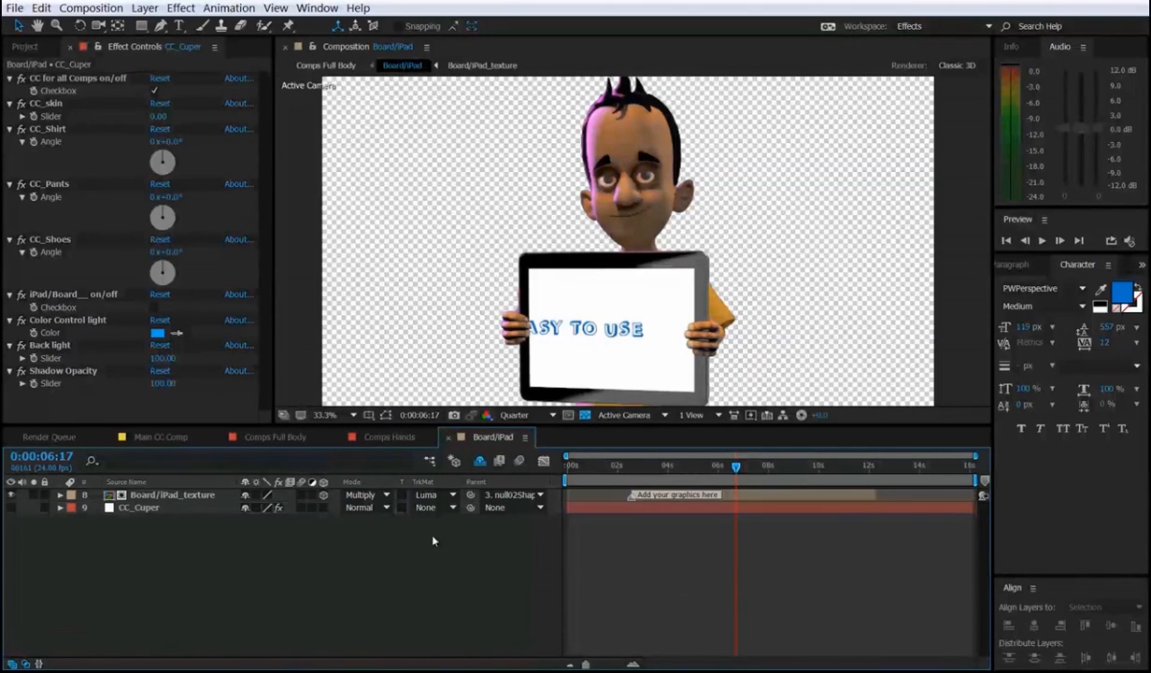
click(155, 510)
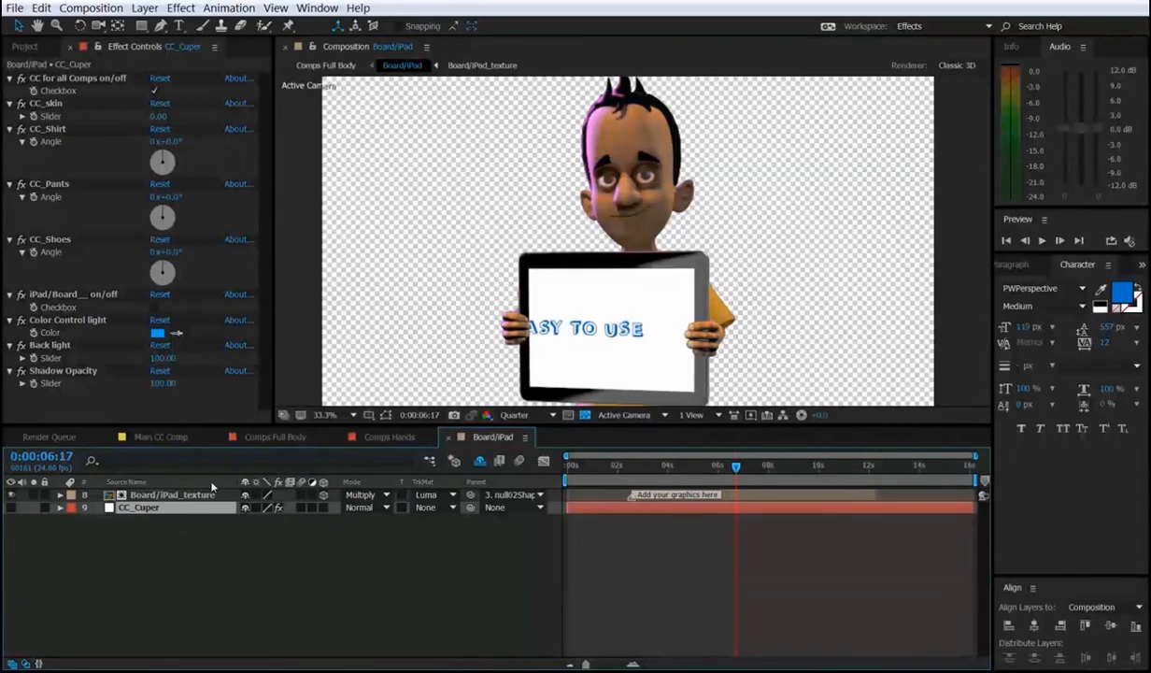
drag(168, 150, 225, 211)
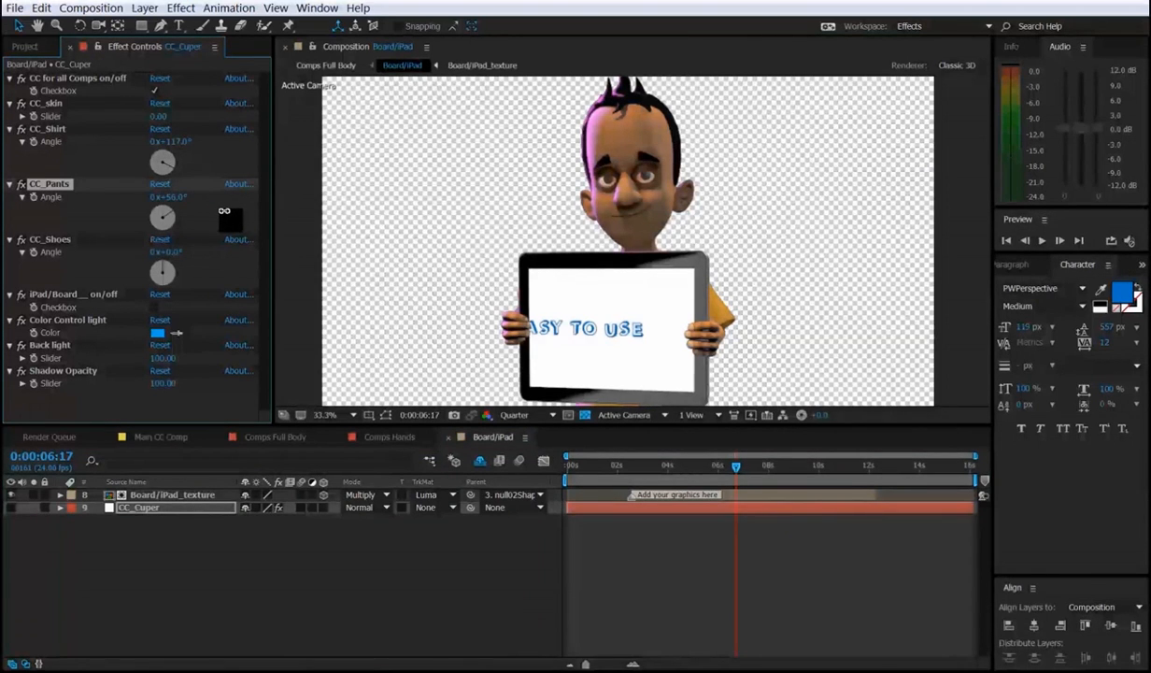
Set the Color Control light of CC_All_Body in Main CC Comp to green (00FF78).
click(161, 438)
click(157, 494)
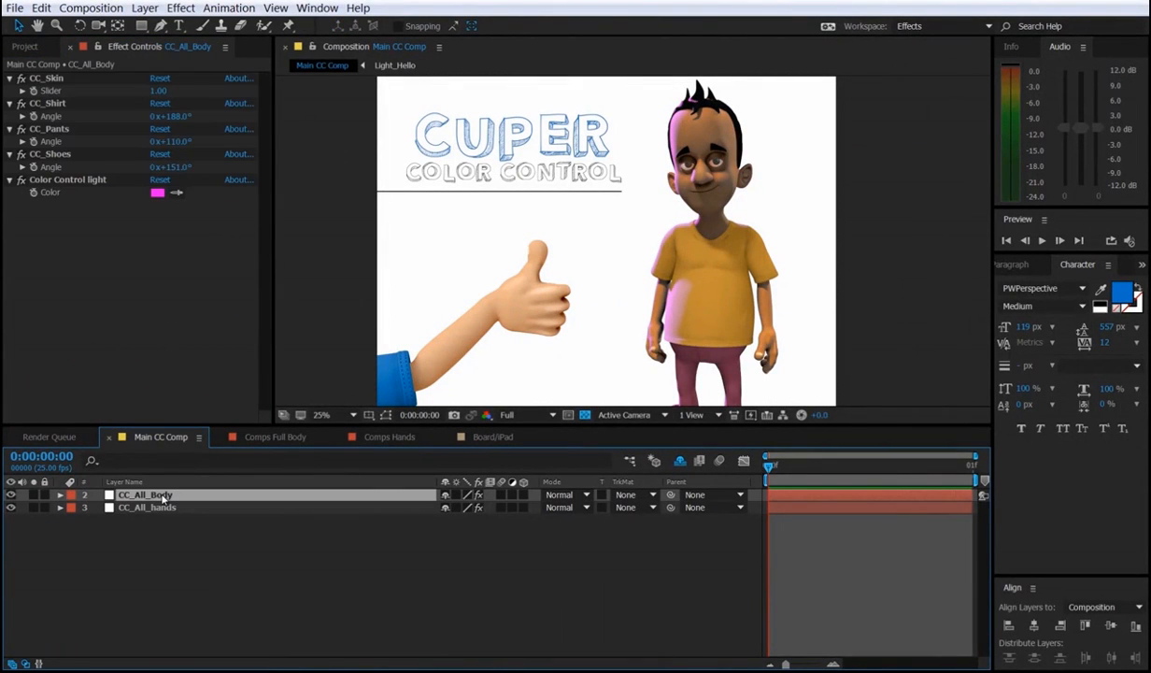
click(157, 193)
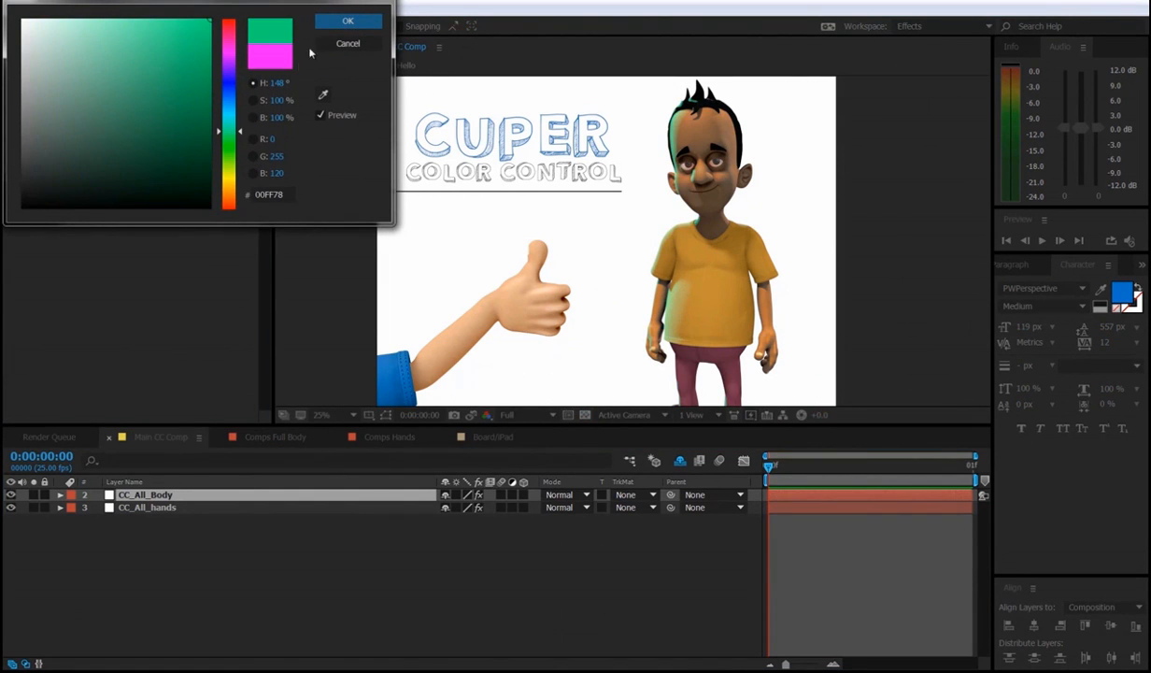
click(338, 24)
Turn off the CC for all Comps checkbox on CC_Cuper in Board/iPad and reset its CC_Pants and CC_Shirt effects.
click(492, 437)
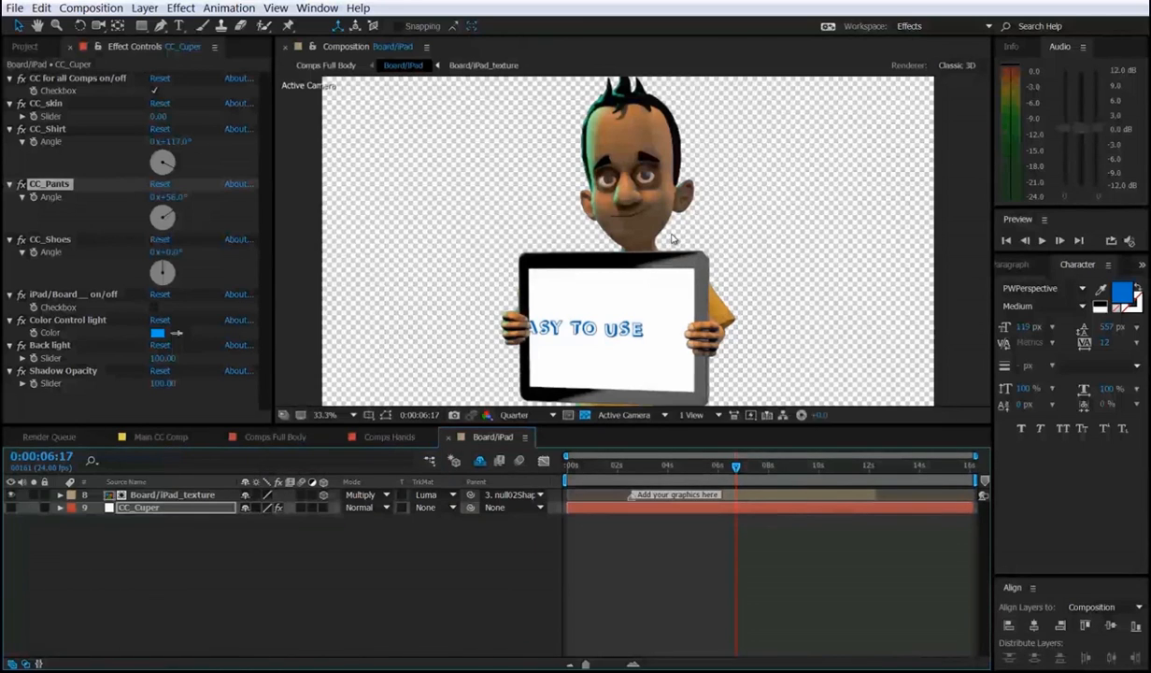
click(154, 92)
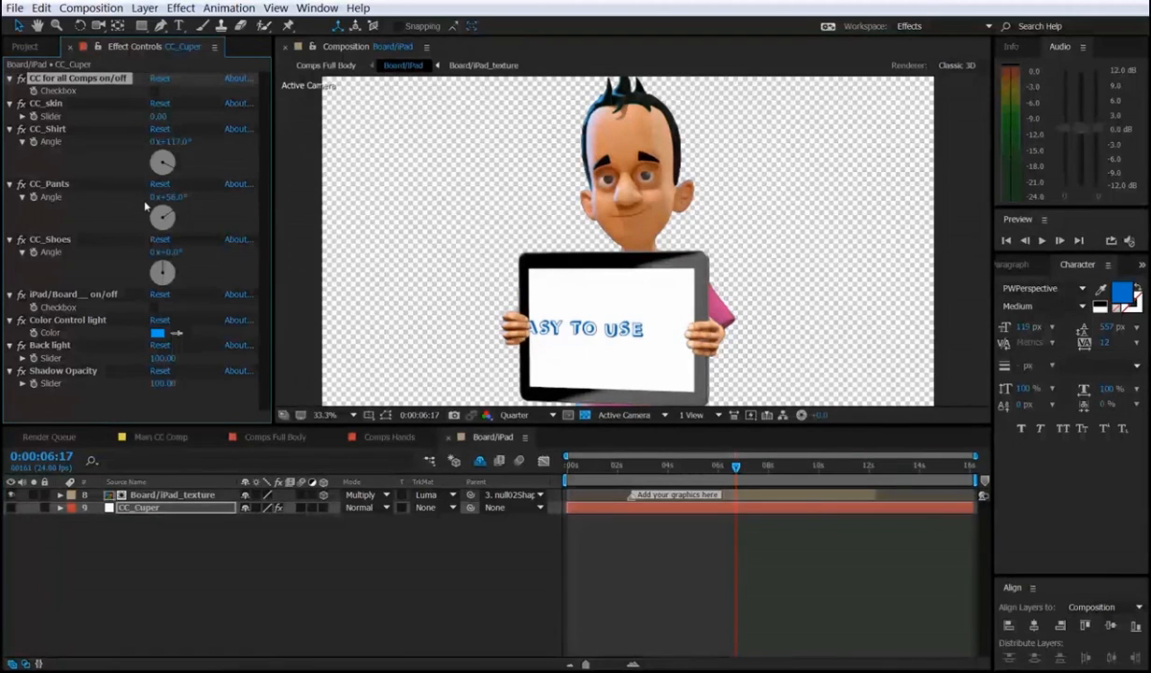
click(159, 183)
click(161, 129)
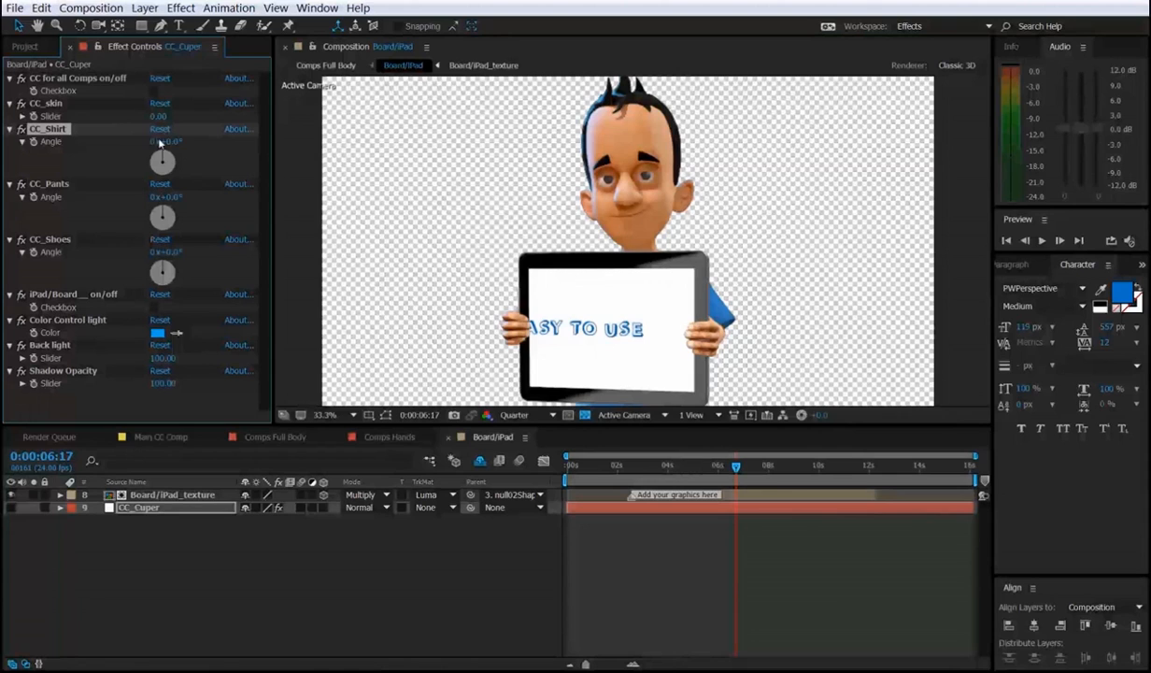
Adjust CC_Cuper's angles to make the shirt orange-red and the pants purple, then return to the Comps Full Body composition.
drag(166, 142, 325, 178)
drag(170, 198, 551, 170)
click(431, 461)
click(370, 476)
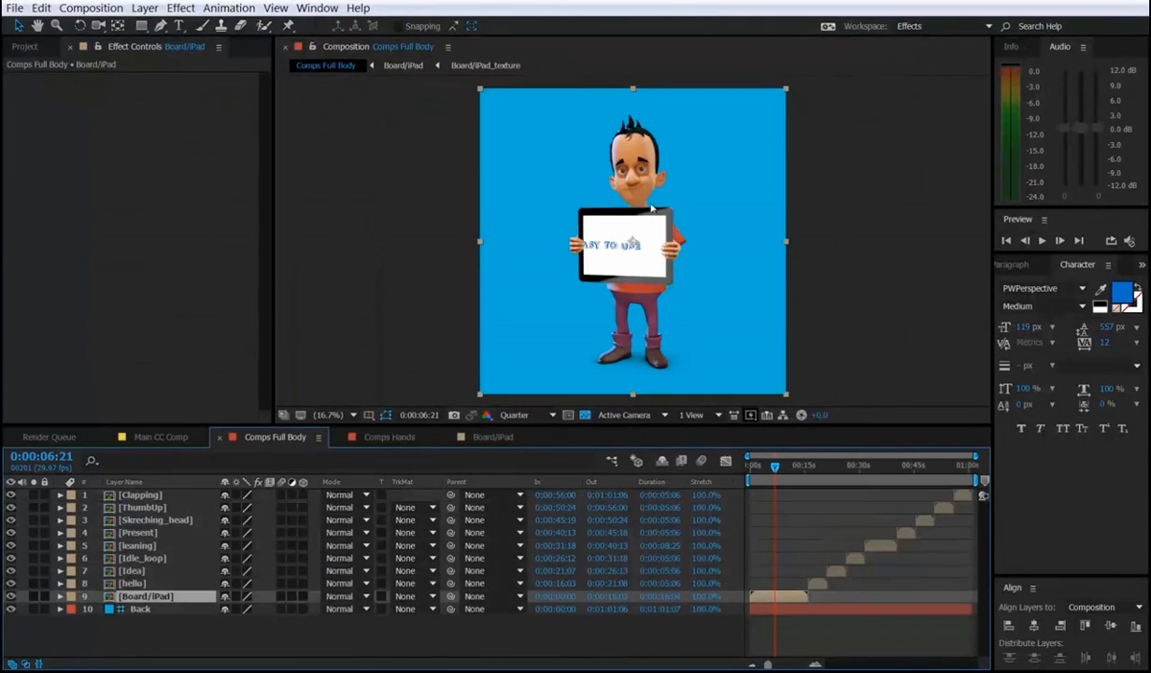
Preview Comps Full Body, inspect the frame at 0:00:23:13, and compare the character's colors with Main CC Comp.
key(space)
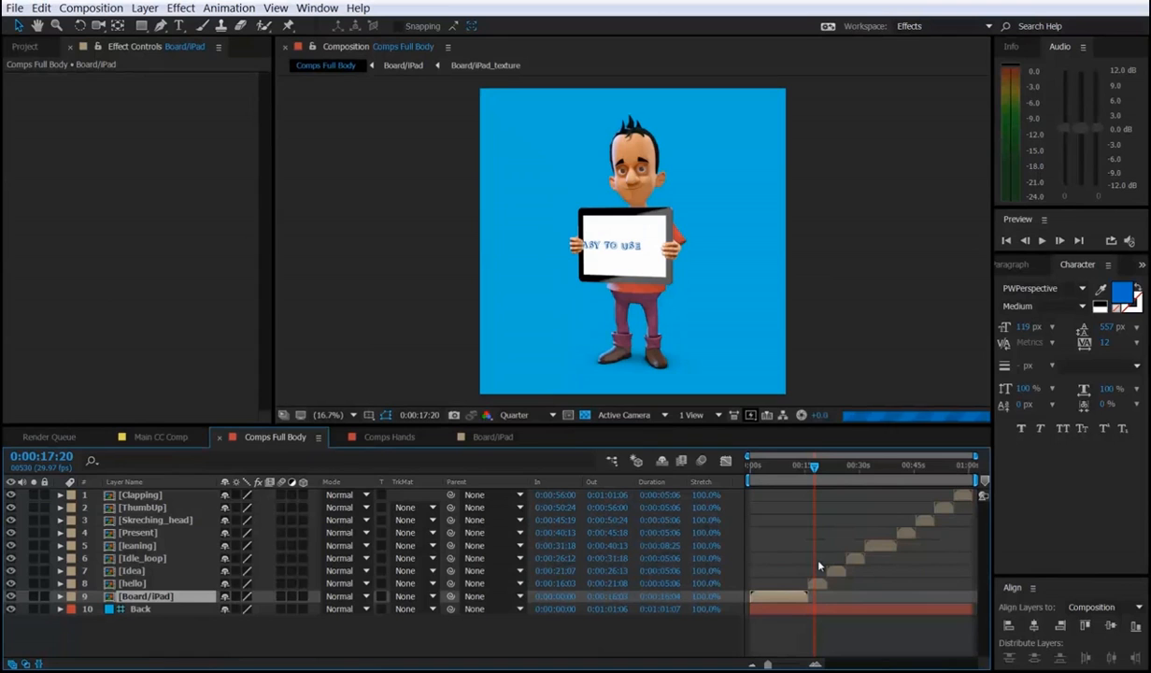
click(835, 470)
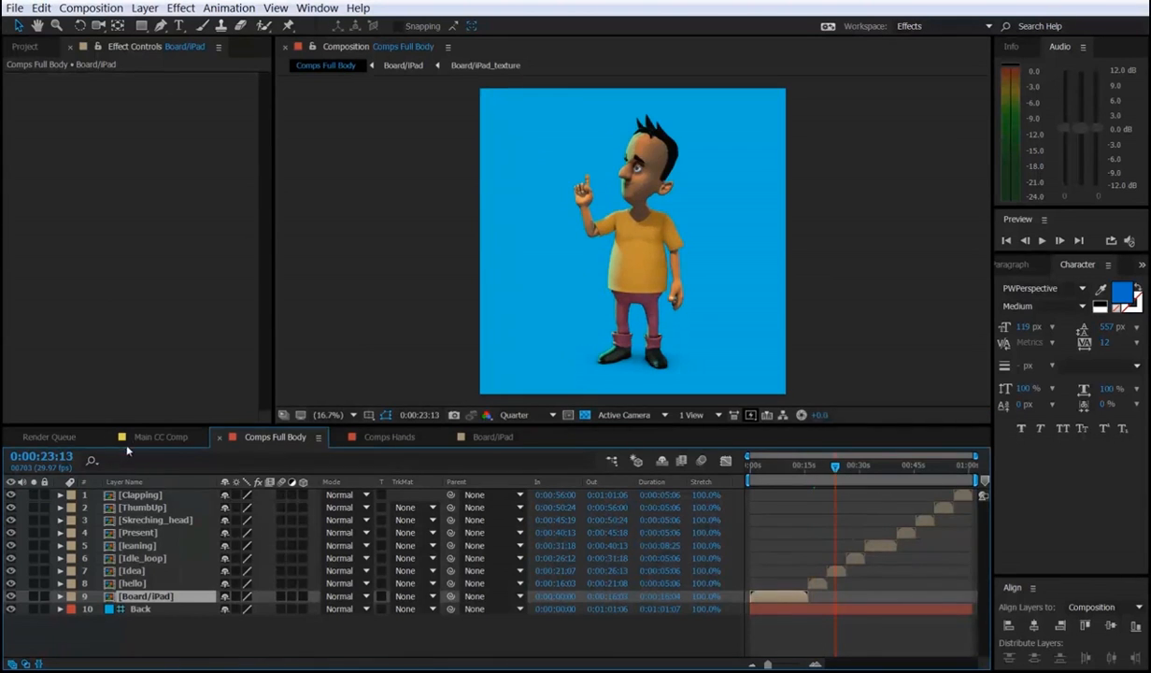
click(157, 437)
click(247, 438)
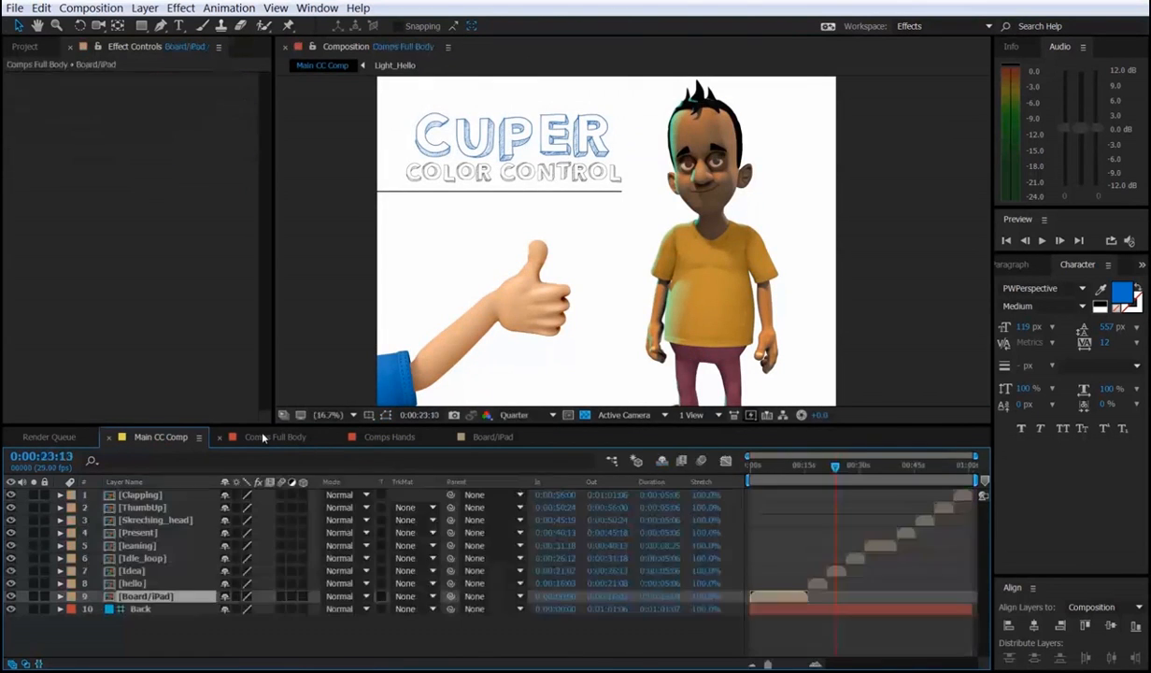
Open the Board/iPad composition, switch the iPad to the plain board with CC_Cuper's iPad/Board checkbox, and restore the iPad.
double_click(780, 605)
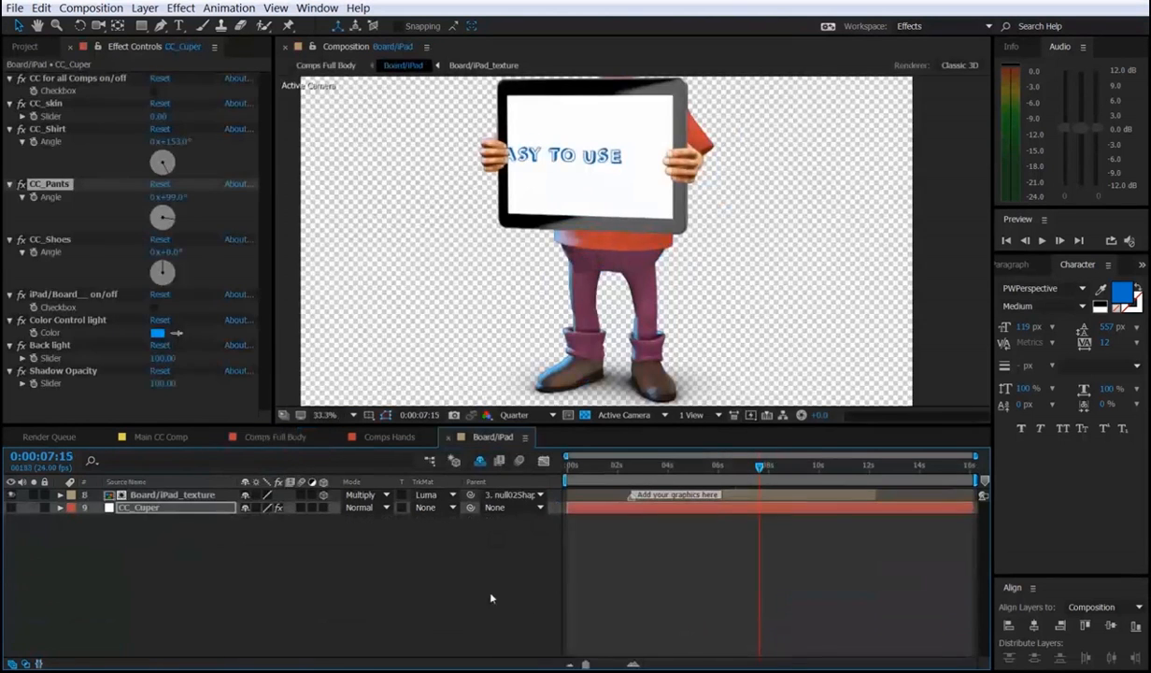
key(space)
drag(662, 191, 670, 322)
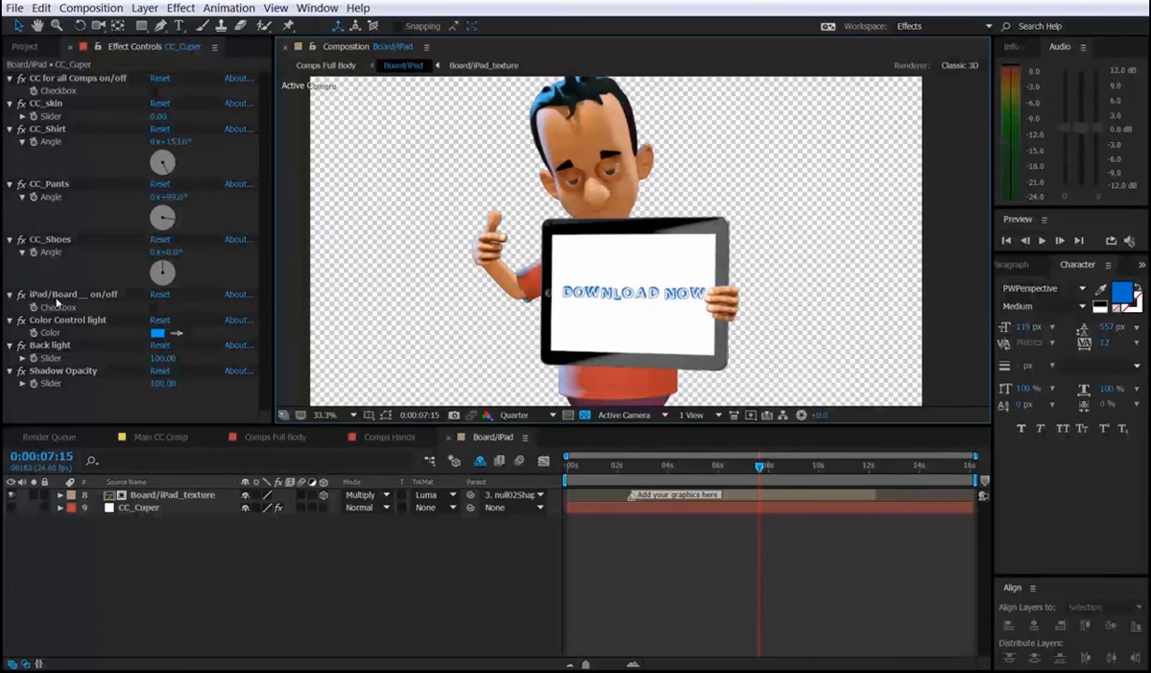
click(153, 307)
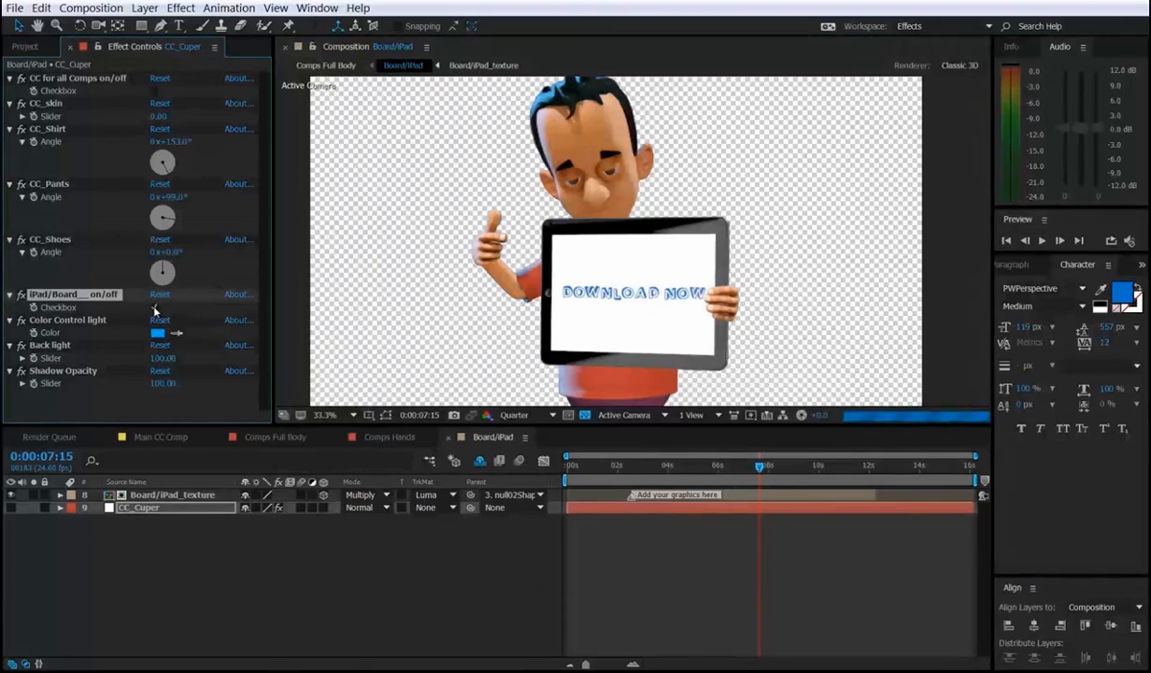
click(154, 309)
click(155, 309)
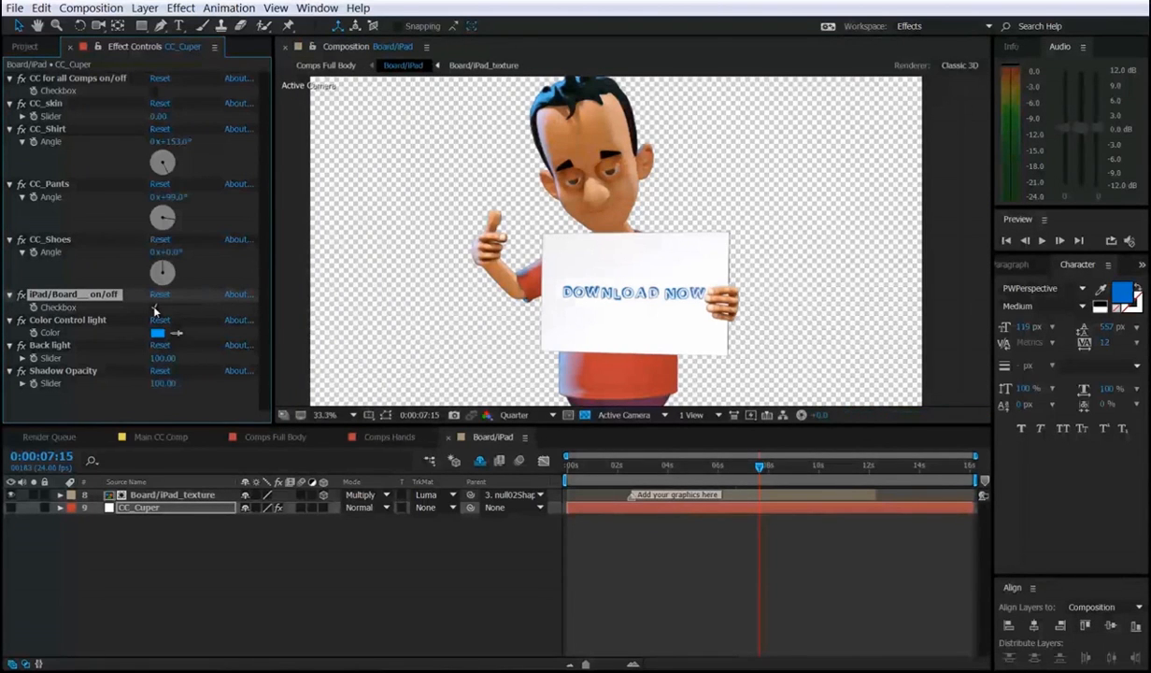
click(154, 310)
click(154, 309)
click(154, 309)
click(154, 310)
click(154, 310)
Review the CC_All_hands and CC_All_Body layers in Main CC Comp and the hello layer in Comps Full Body.
key(space)
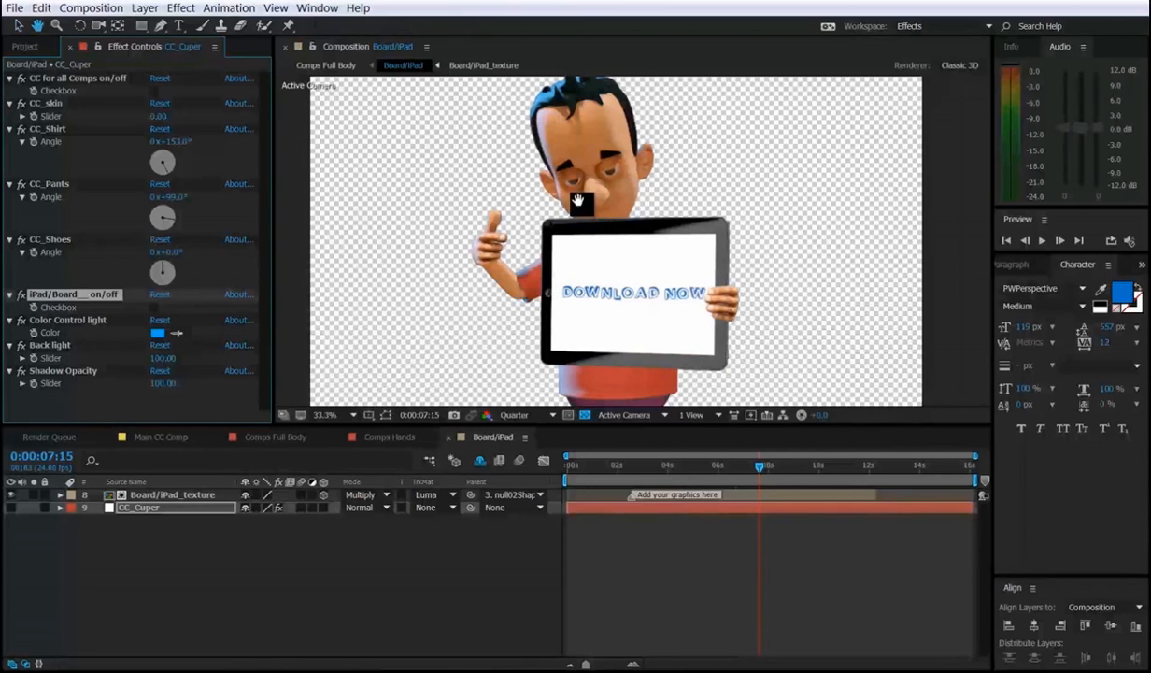
drag(579, 201, 595, 278)
key(space)
drag(599, 197, 572, 160)
click(161, 436)
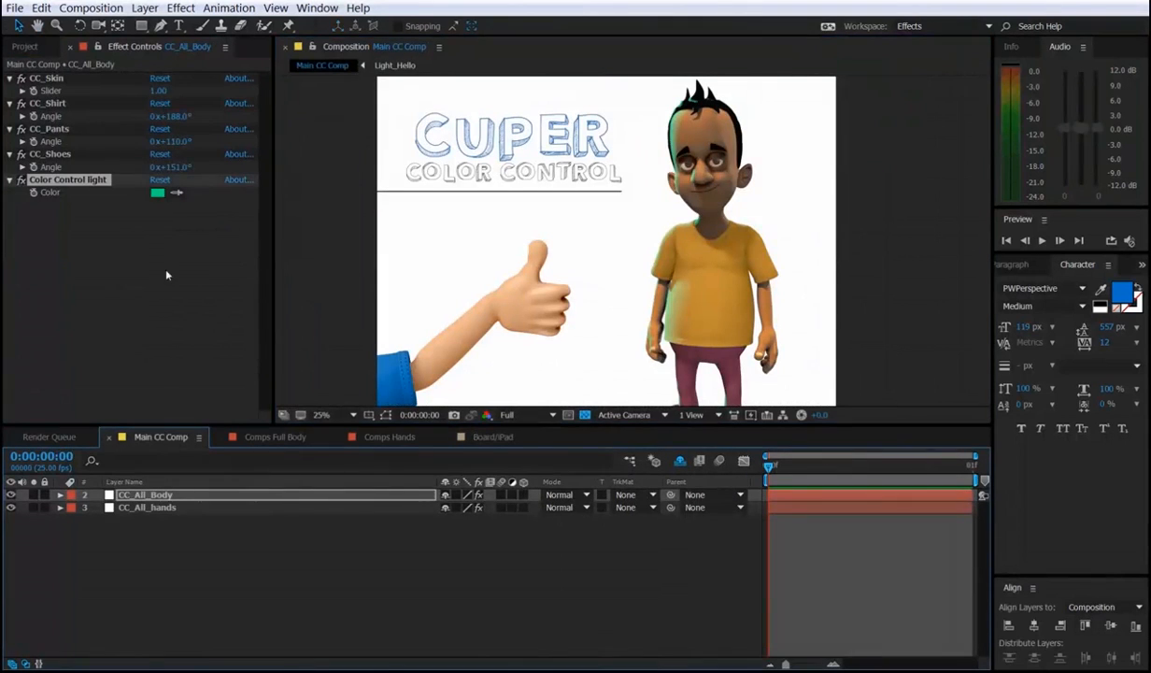
click(145, 507)
click(148, 495)
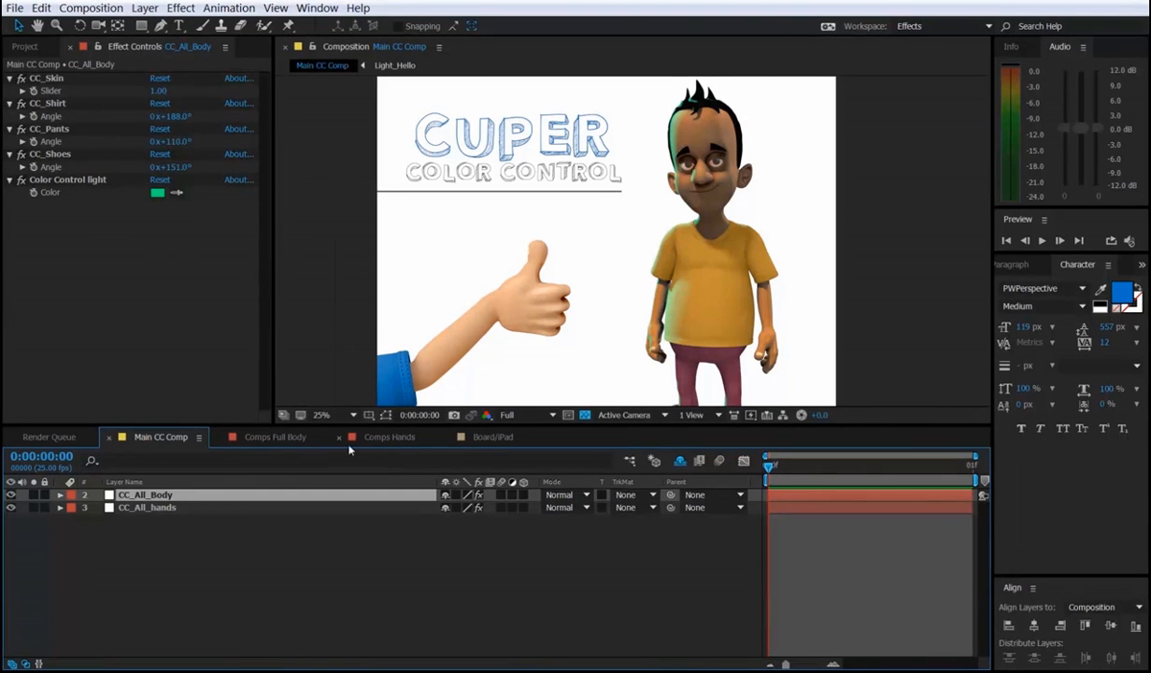
click(289, 436)
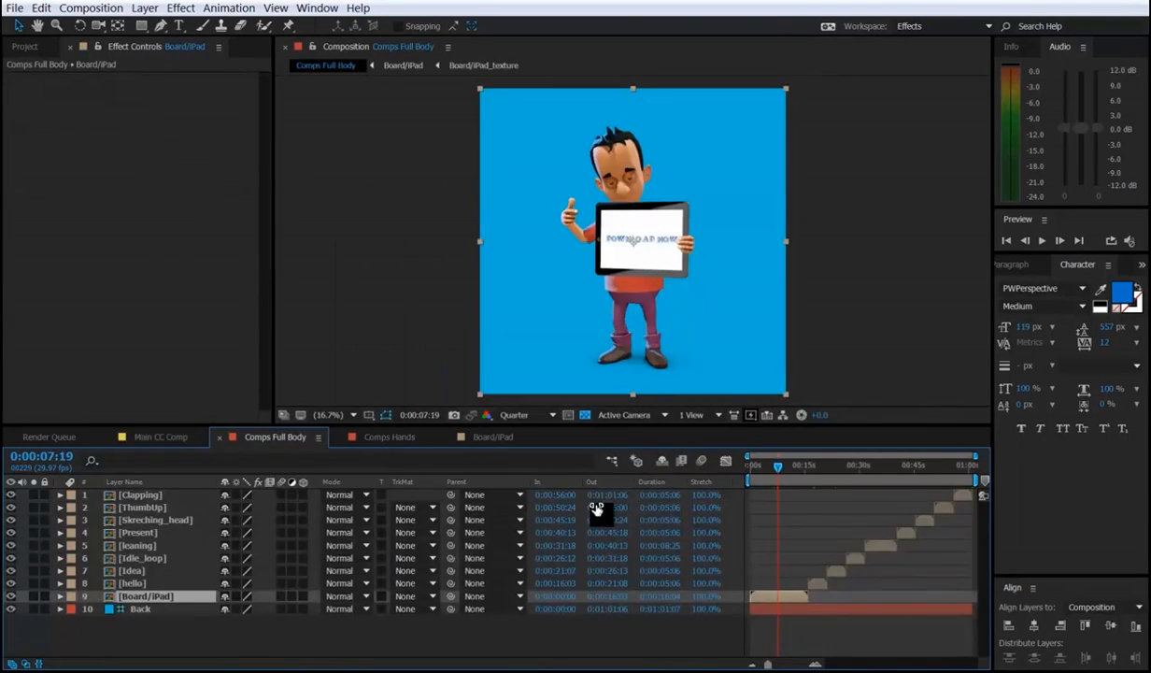
click(813, 581)
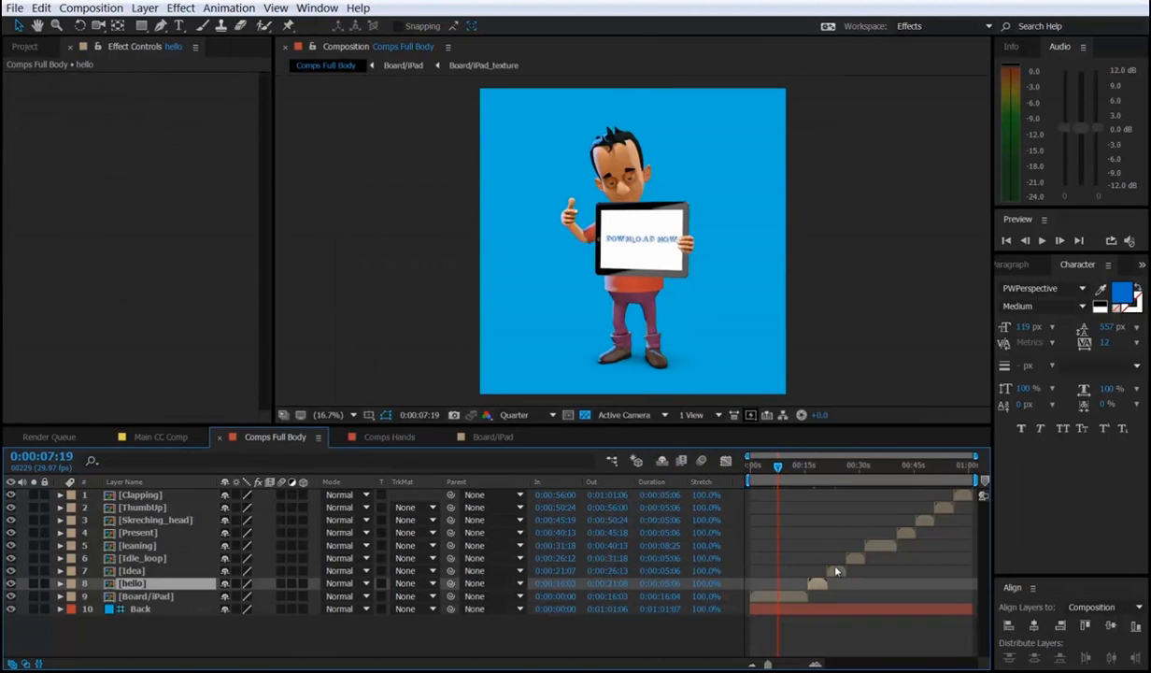
Open the Board/iPad composition and set the Back light of CC_Cuper to 0.
double_click(785, 598)
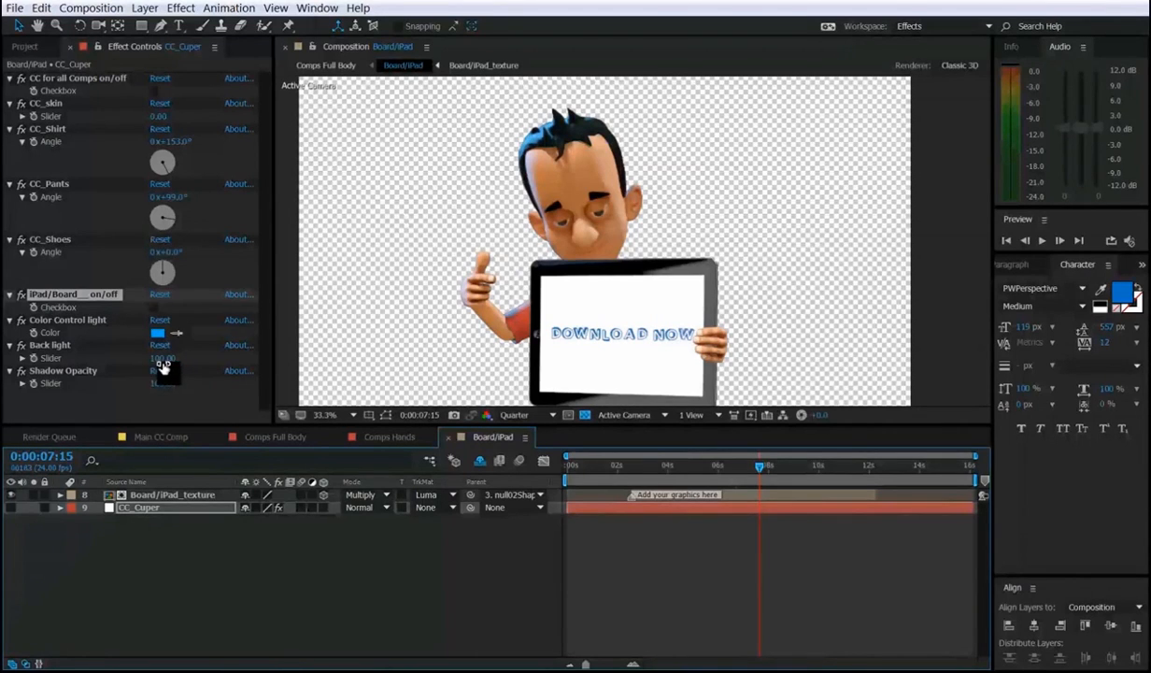
mouse_move(158, 363)
mouse_down()
mouse_move(119, 367)
mouse_move(146, 373)
mouse_up()
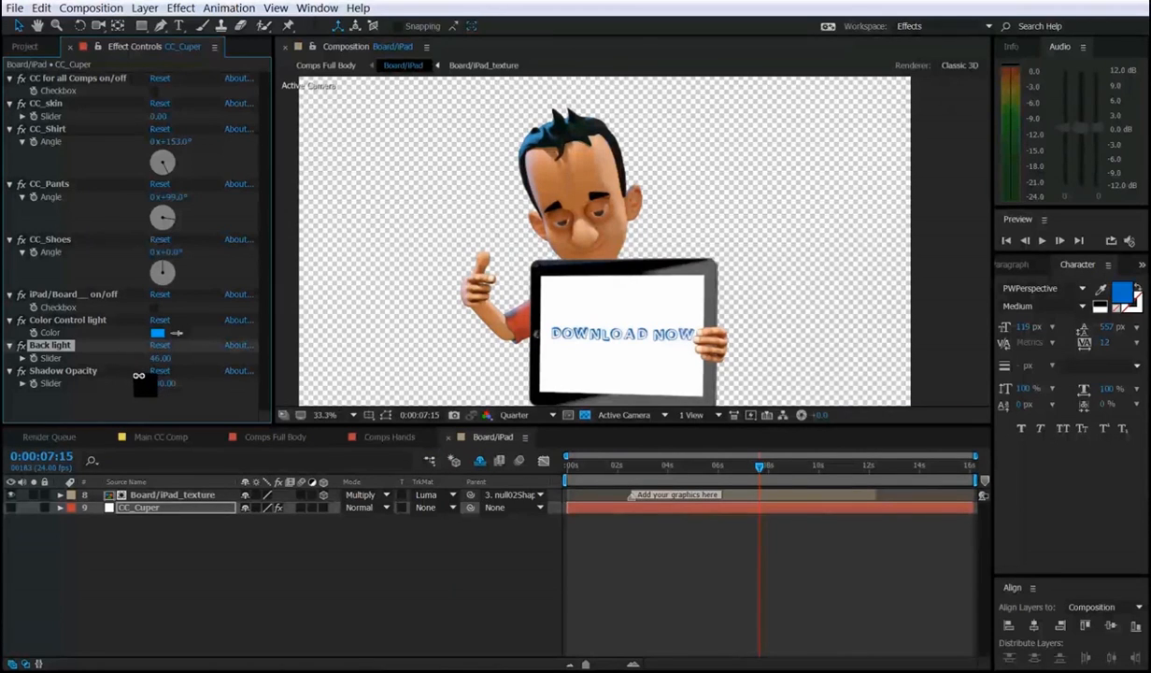
click(158, 360)
text(0)
key(Return)
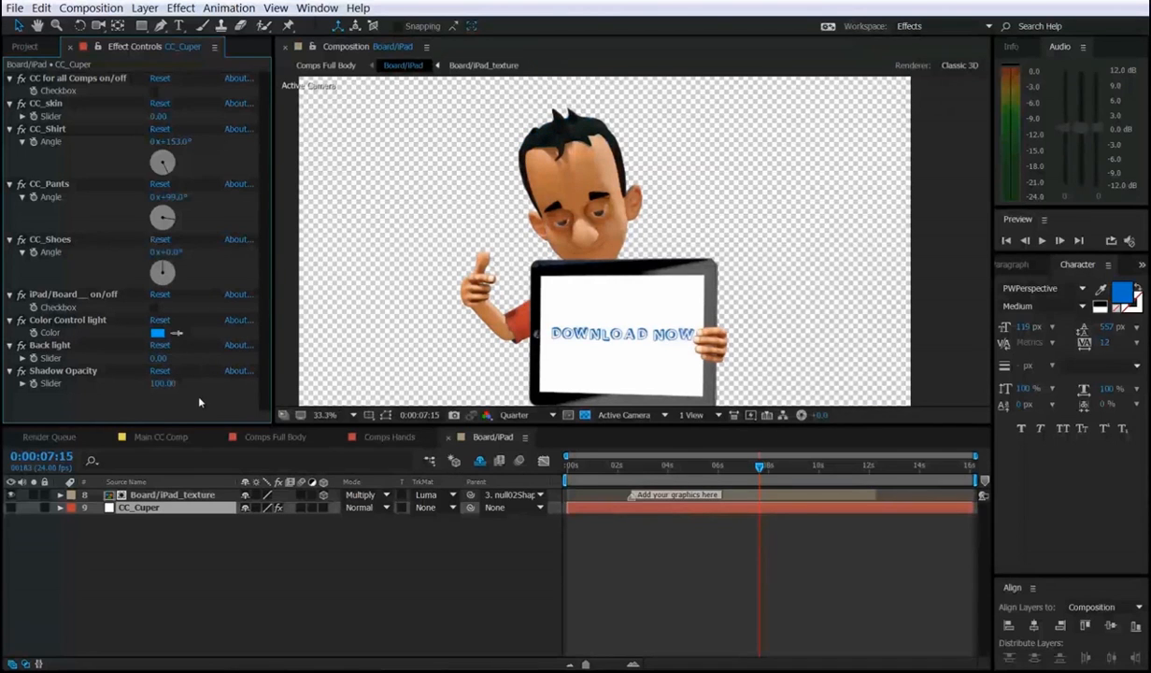
Set CC_Cuper's Shadow Opacity to 0 to remove the shadow under the character's feet.
drag(443, 293, 463, 194)
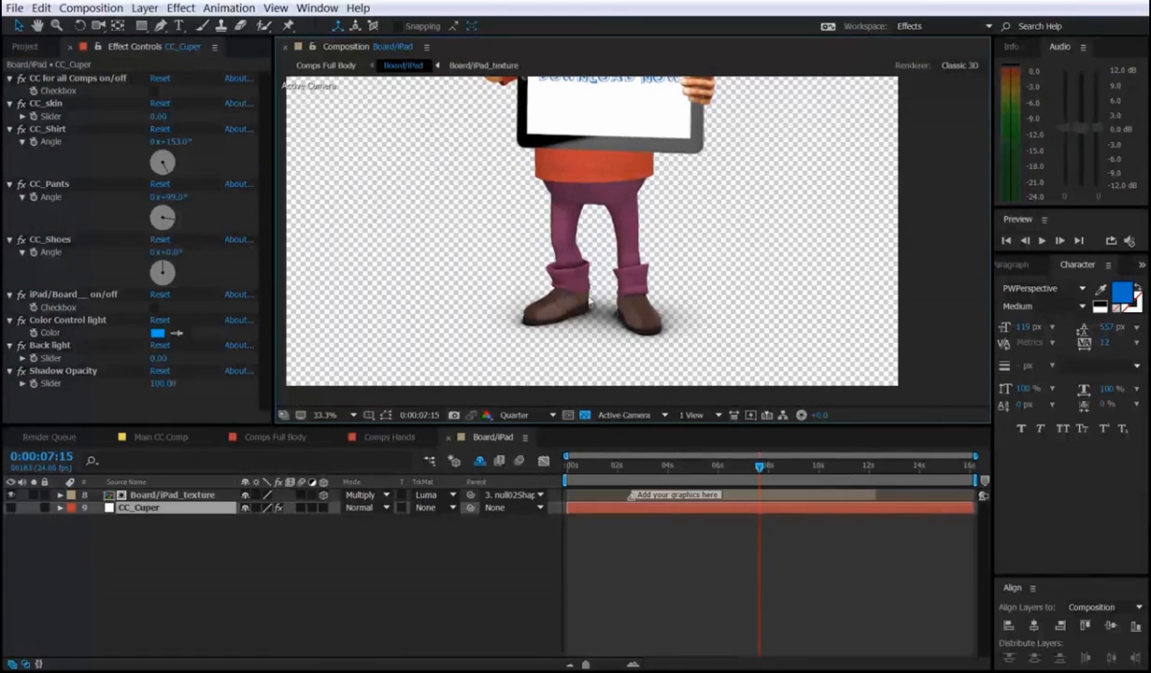
click(163, 383)
text(0)
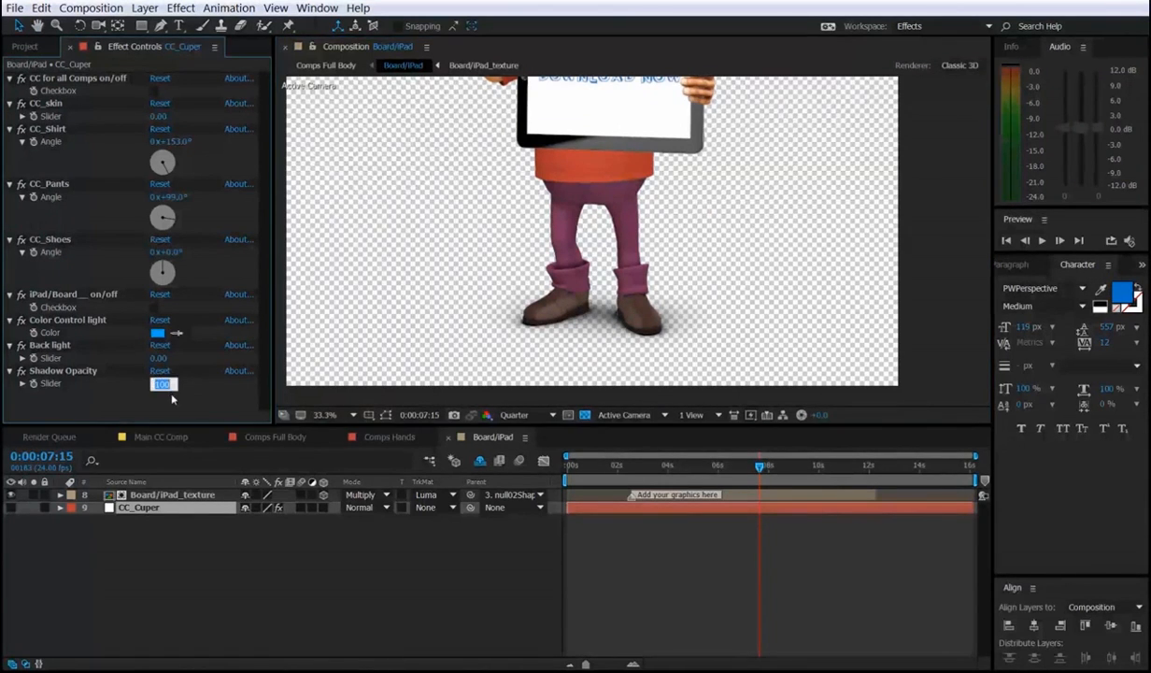
key(Return)
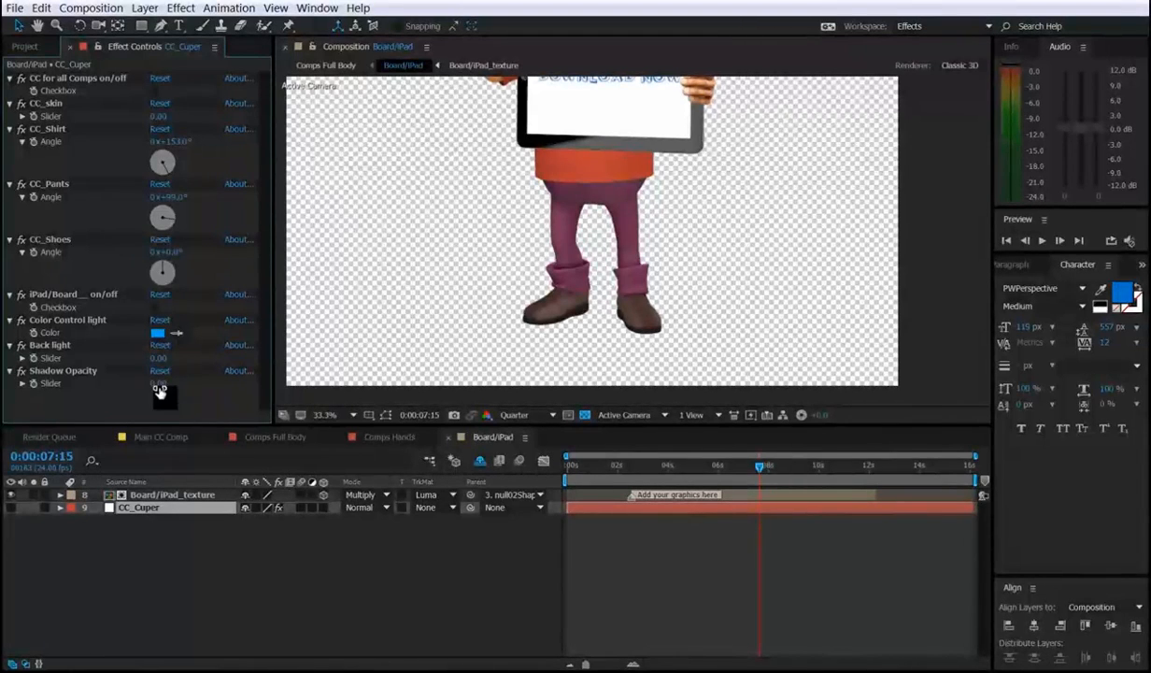
Set both the Shadow Opacity and the Back light of CC_Cuper to 100.
click(160, 384)
text(10)
click(160, 359)
text(1)
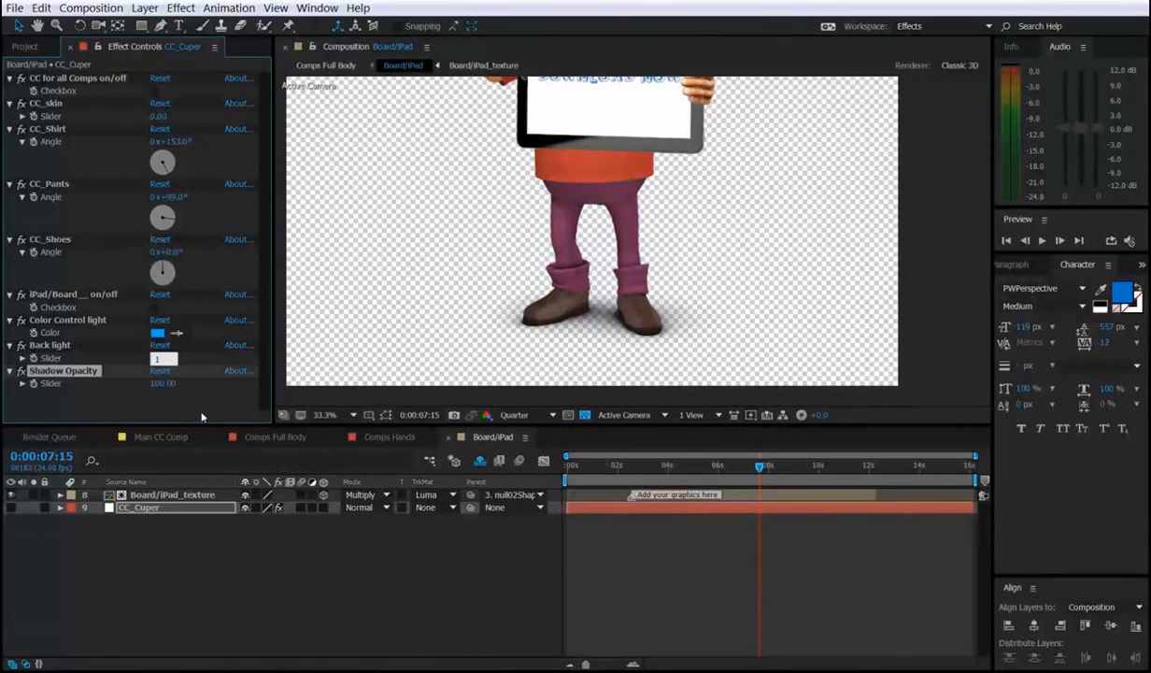
text(00)
key(Return)
drag(486, 119, 474, 325)
scroll(474, 325, down, 2)
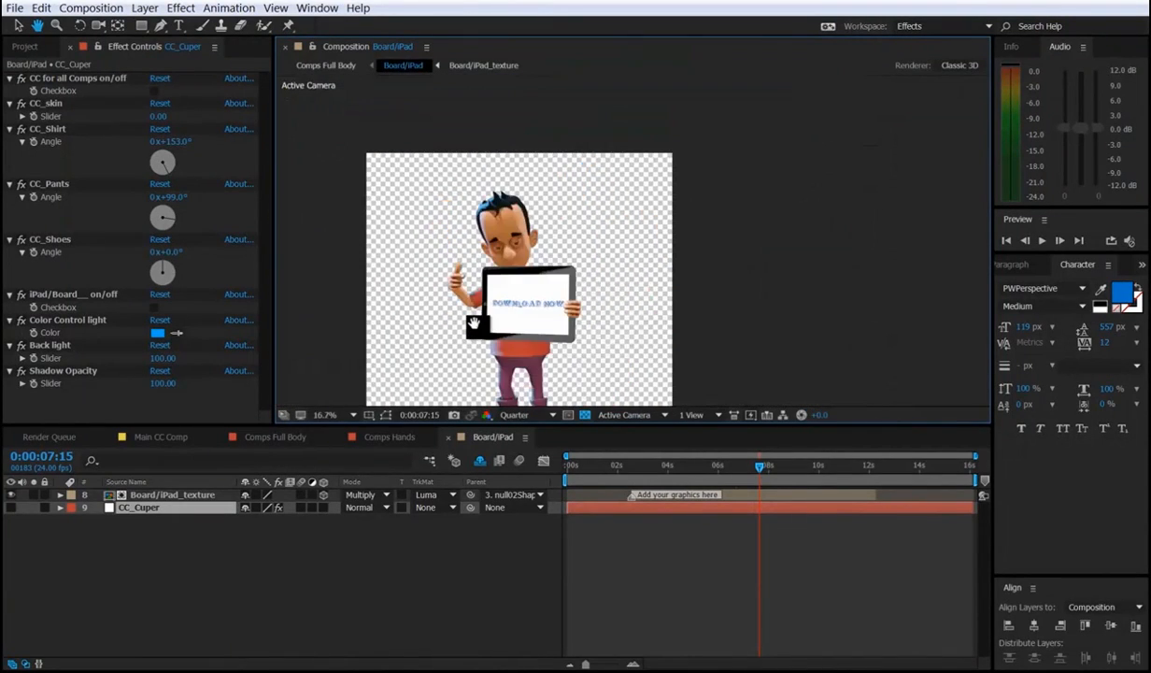
drag(474, 325, 531, 266)
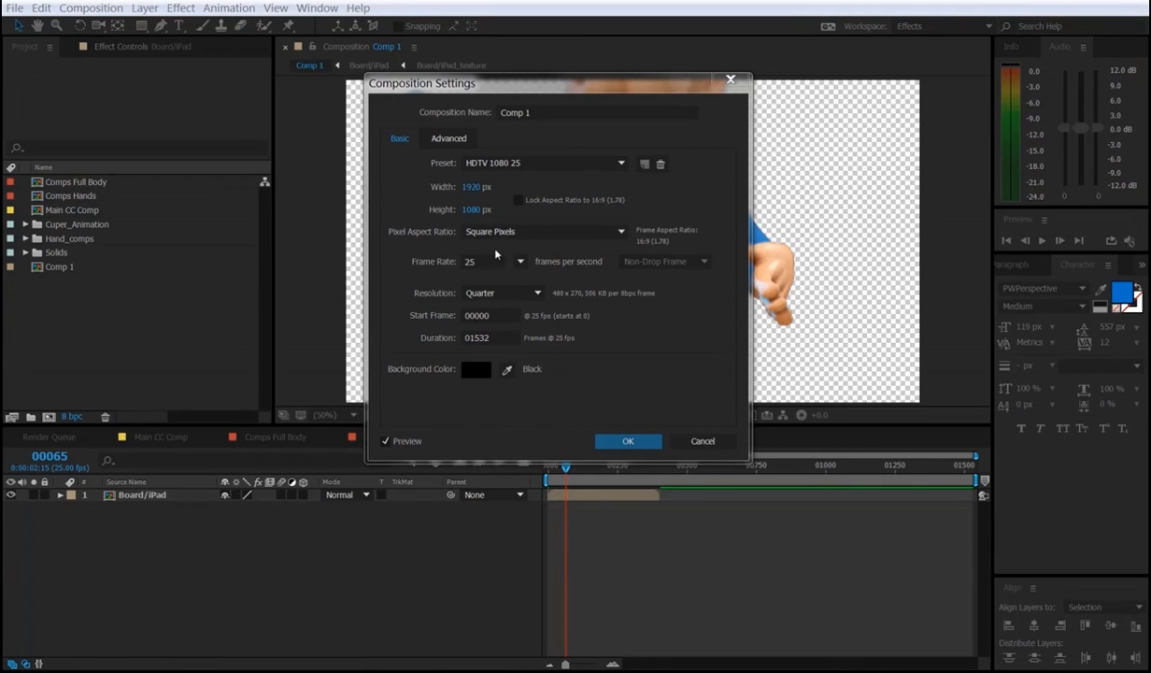
Check the frame rate in Comp 1's composition settings and close them without changing it.
click(469, 253)
click(474, 262)
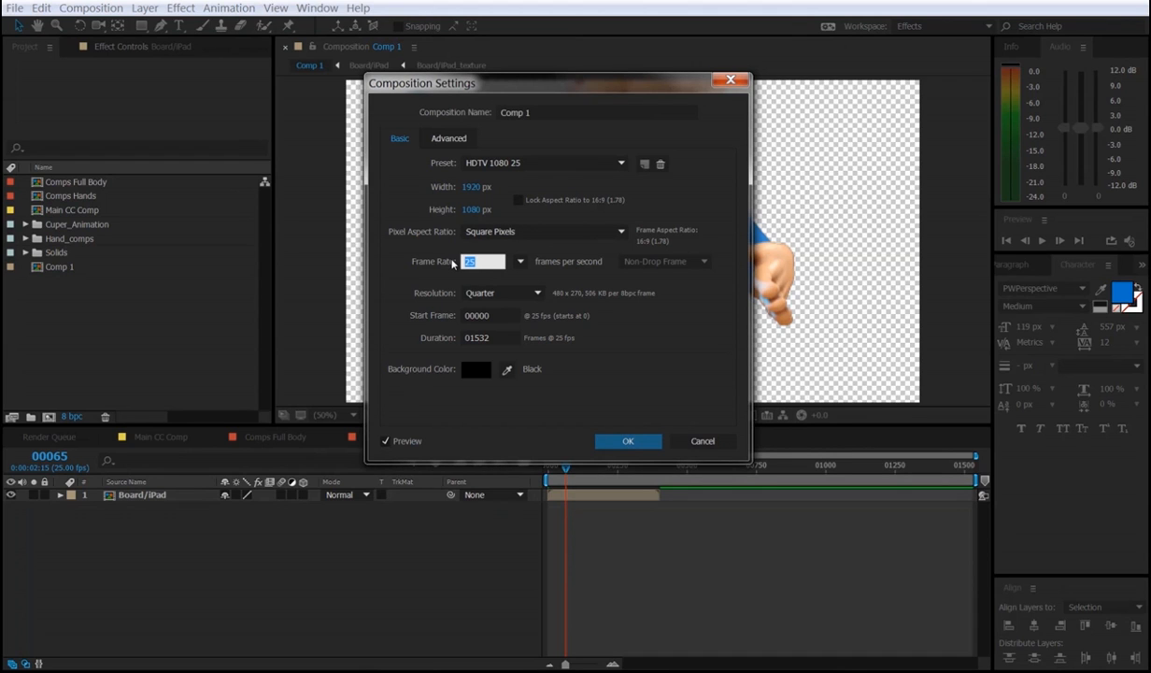
click(610, 439)
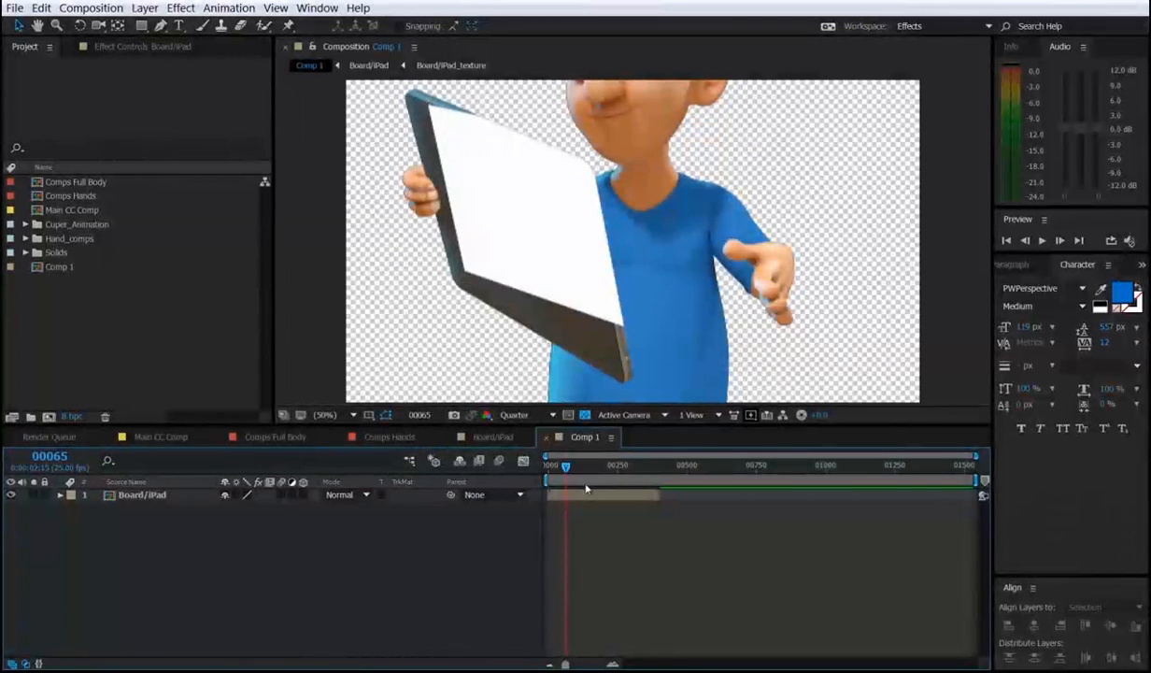
Set the frame rate of Comp 1 to 24 fps in its composition settings.
click(583, 495)
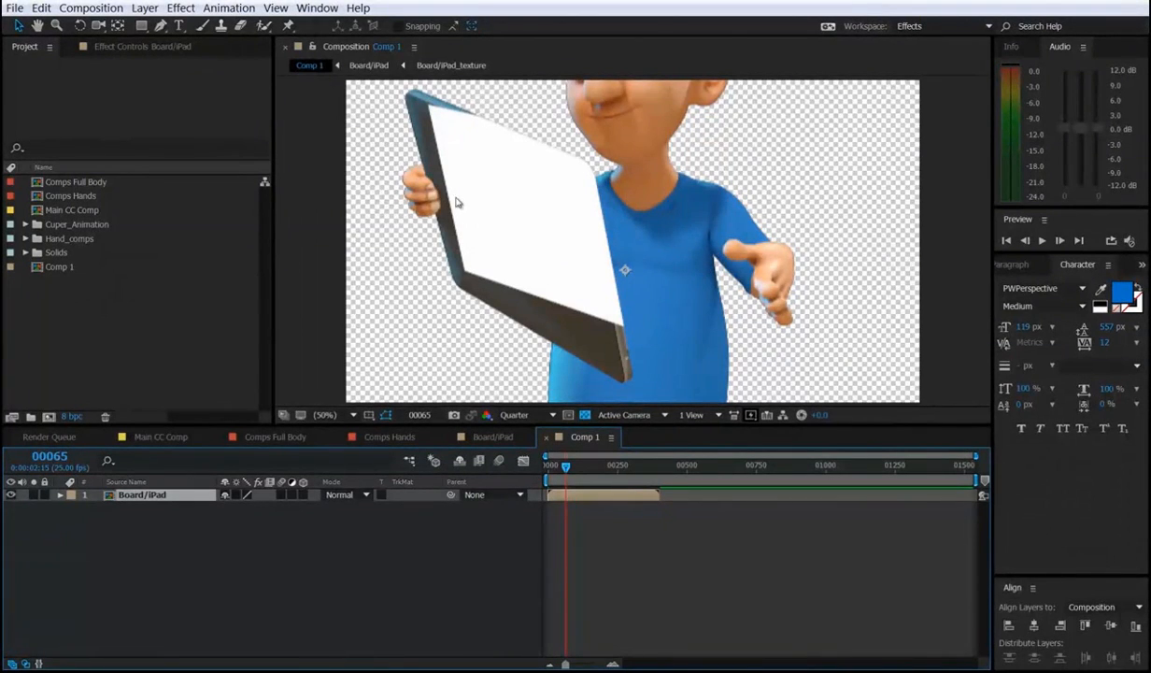
click(391, 606)
click(467, 261)
text(24)
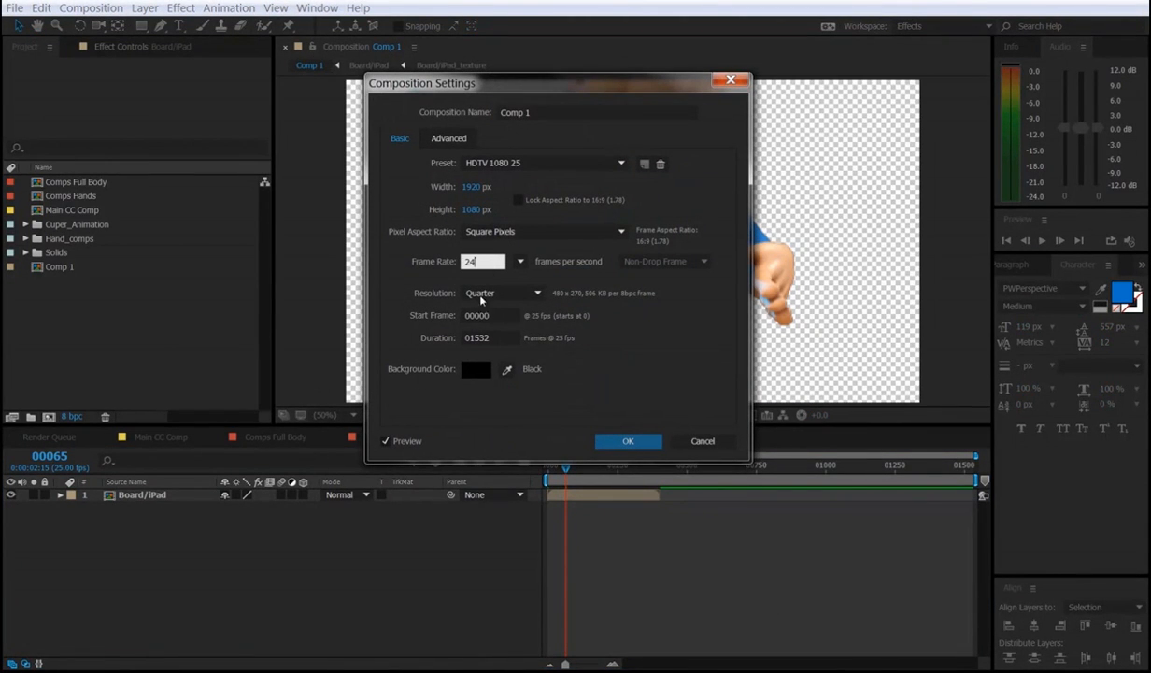
click(617, 450)
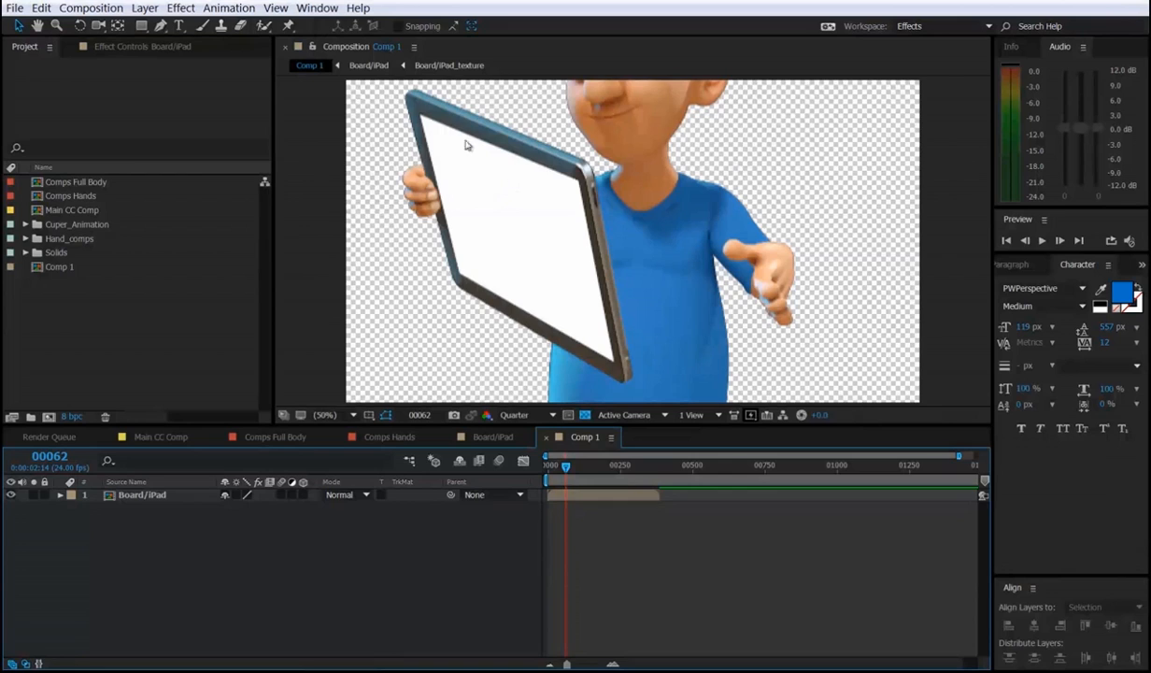
Inspect the tablet graphics at frame 108 inside the nested Board/iPad composition and at frame 65 in Comp 1.
double_click(574, 498)
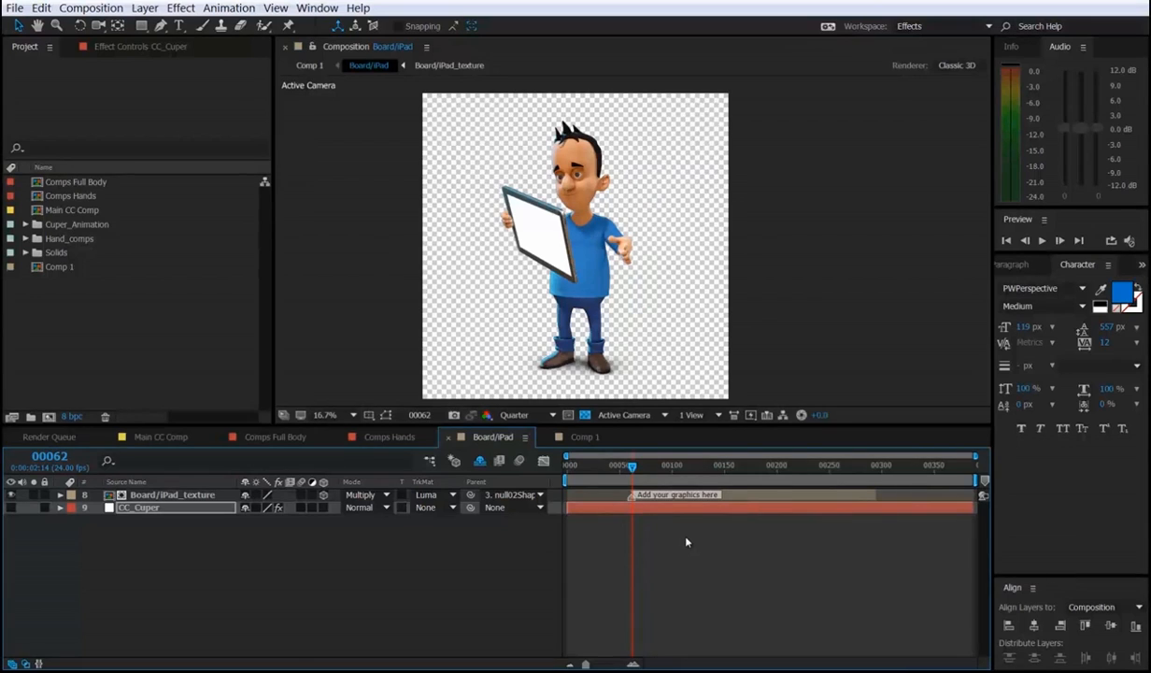
click(681, 466)
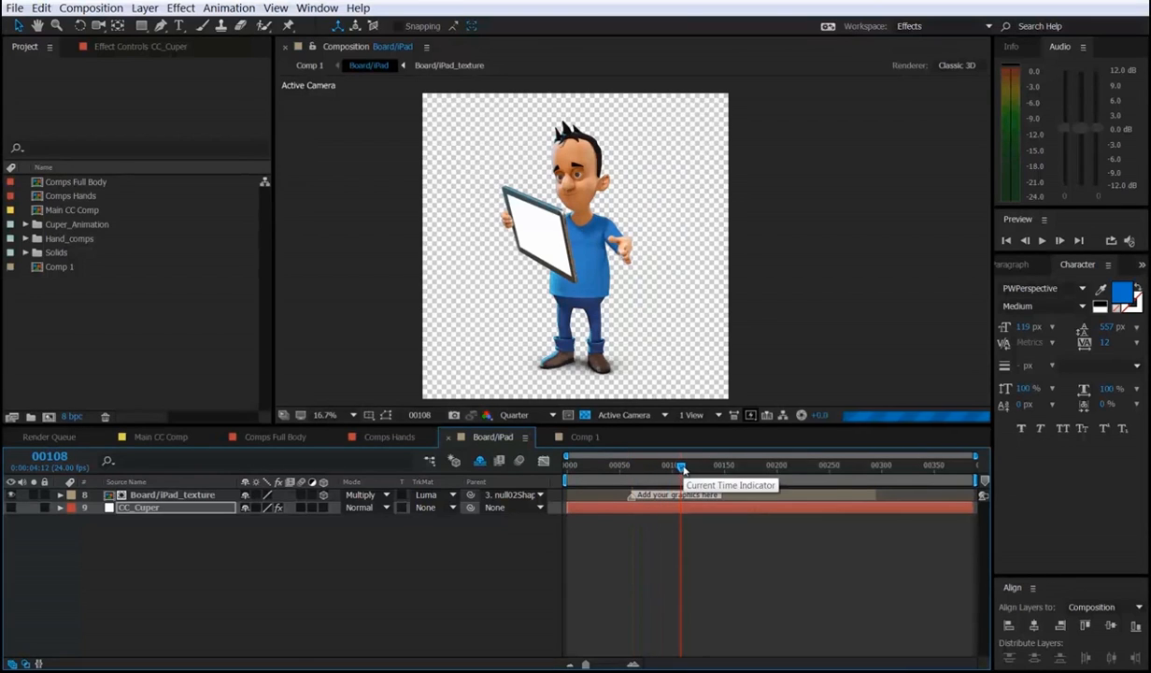
click(738, 496)
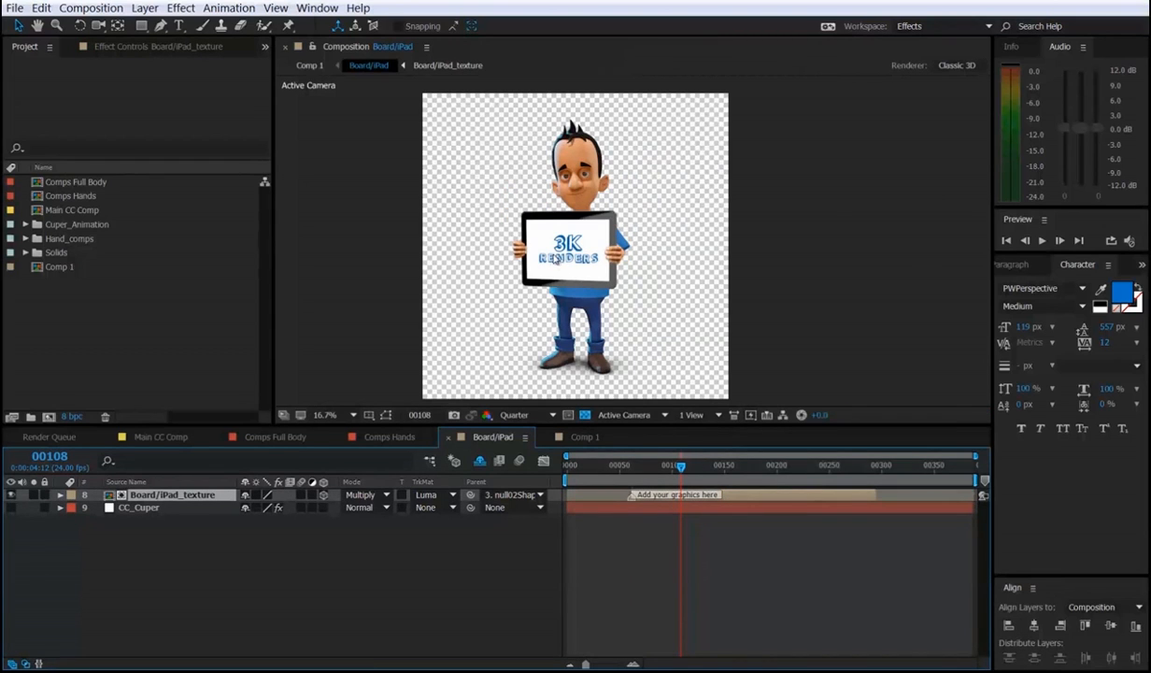
click(581, 438)
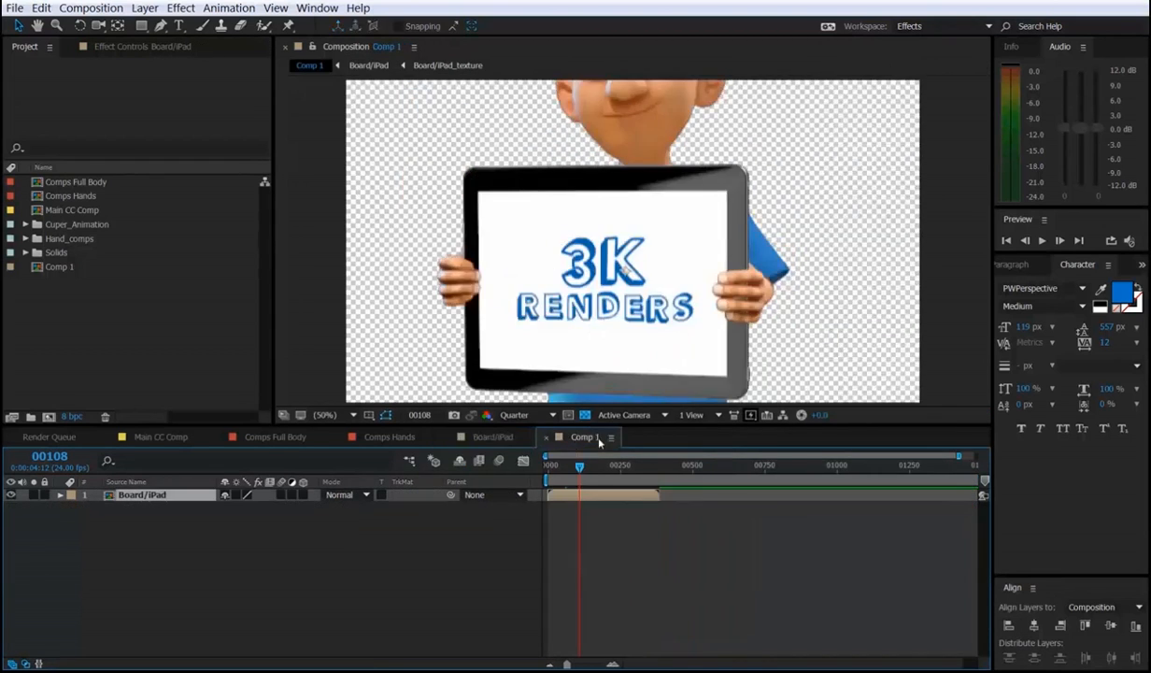
click(52, 456)
text(65)
key(Return)
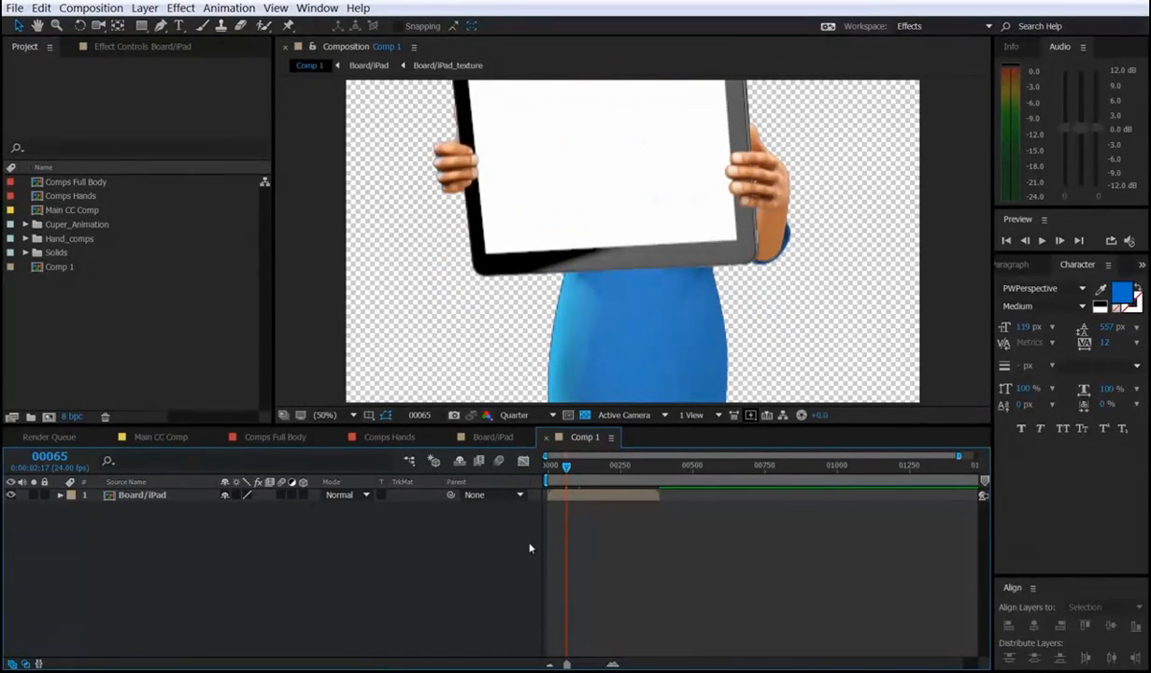
Set the frame rate of Comp 1 to 25 fps and place the current time at frame 65.
key(ctrl+k)
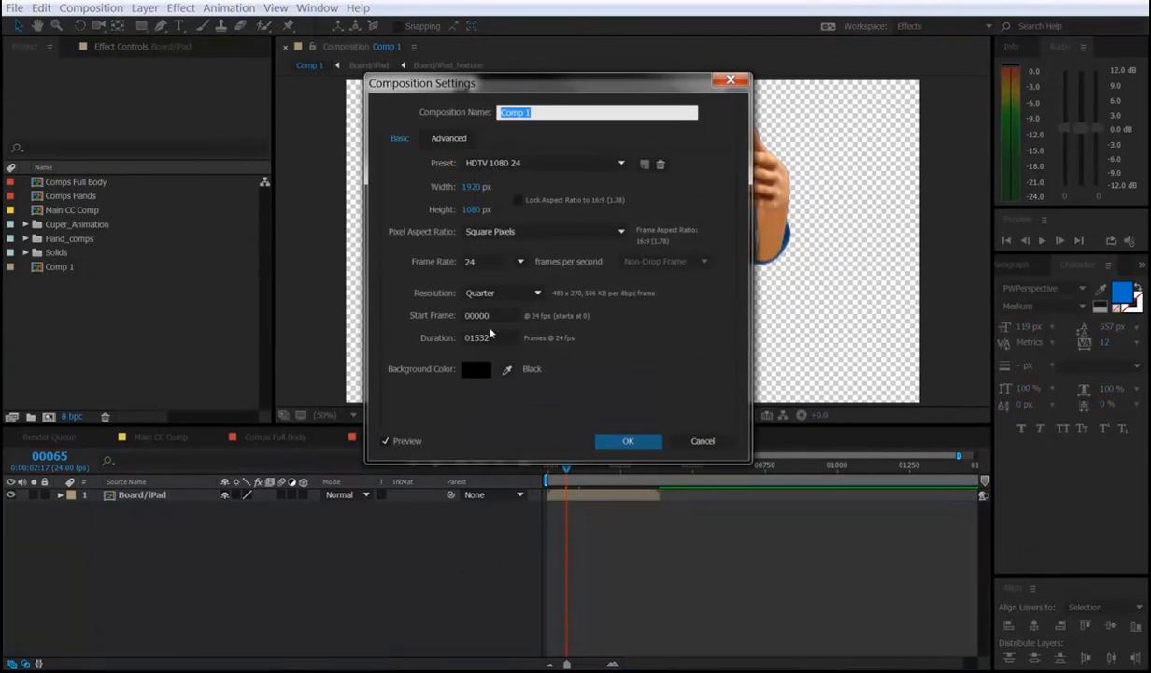
click(470, 261)
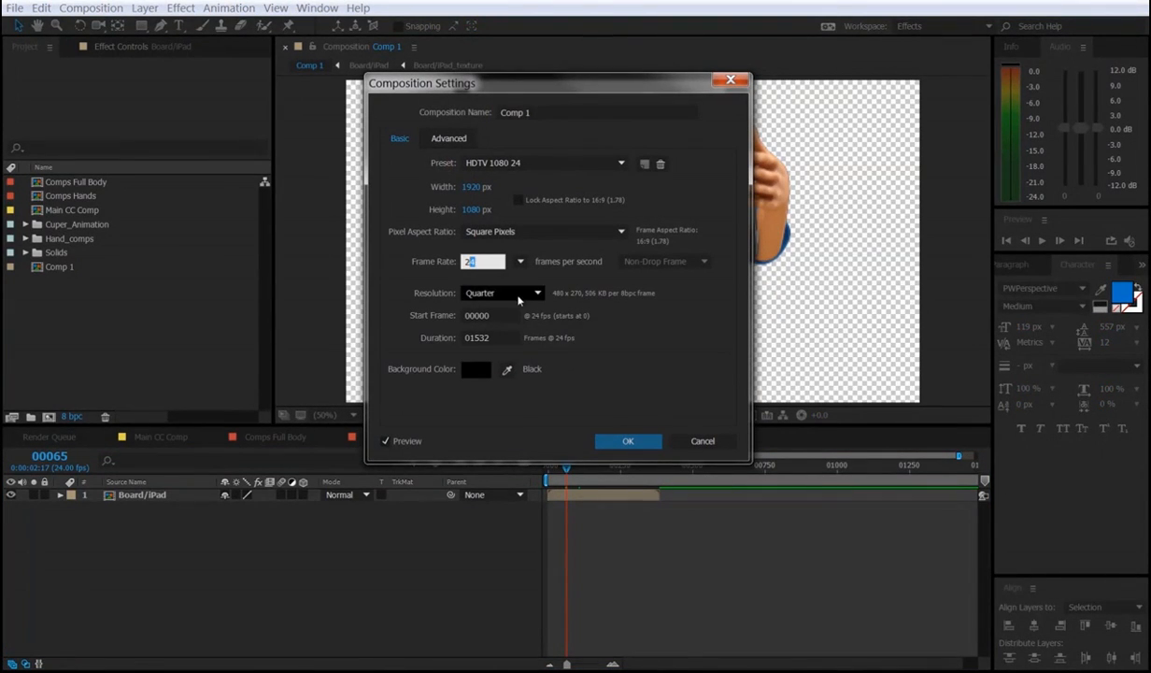
text(25)
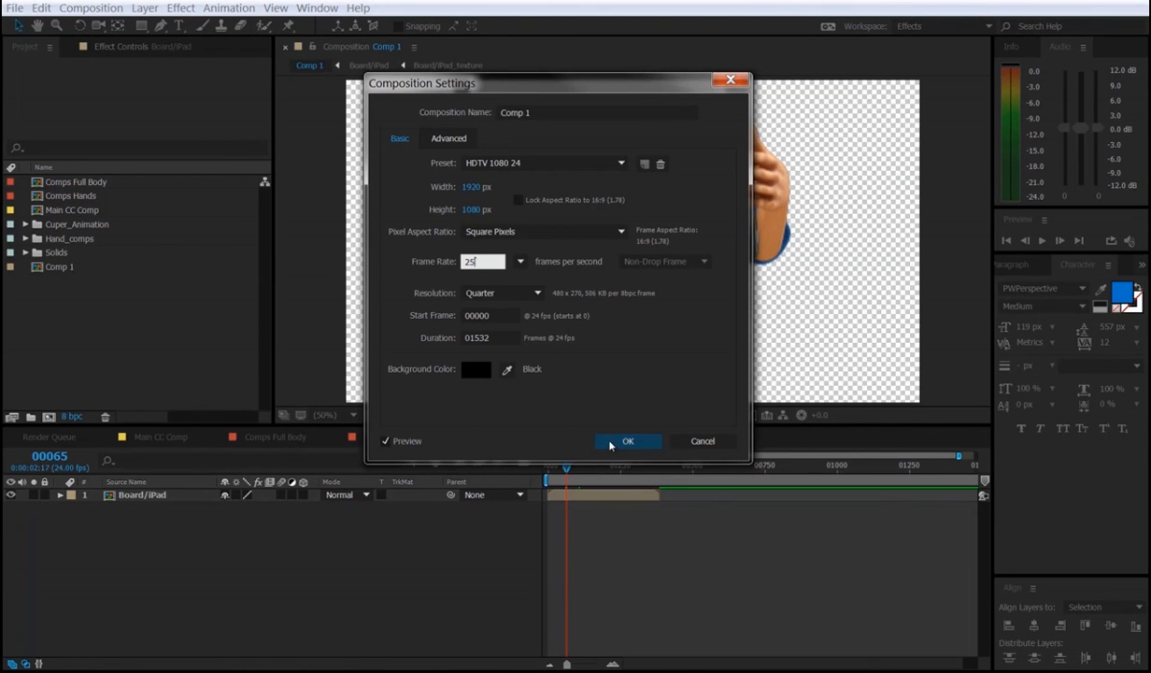
click(611, 441)
click(564, 468)
drag(564, 470, 564, 469)
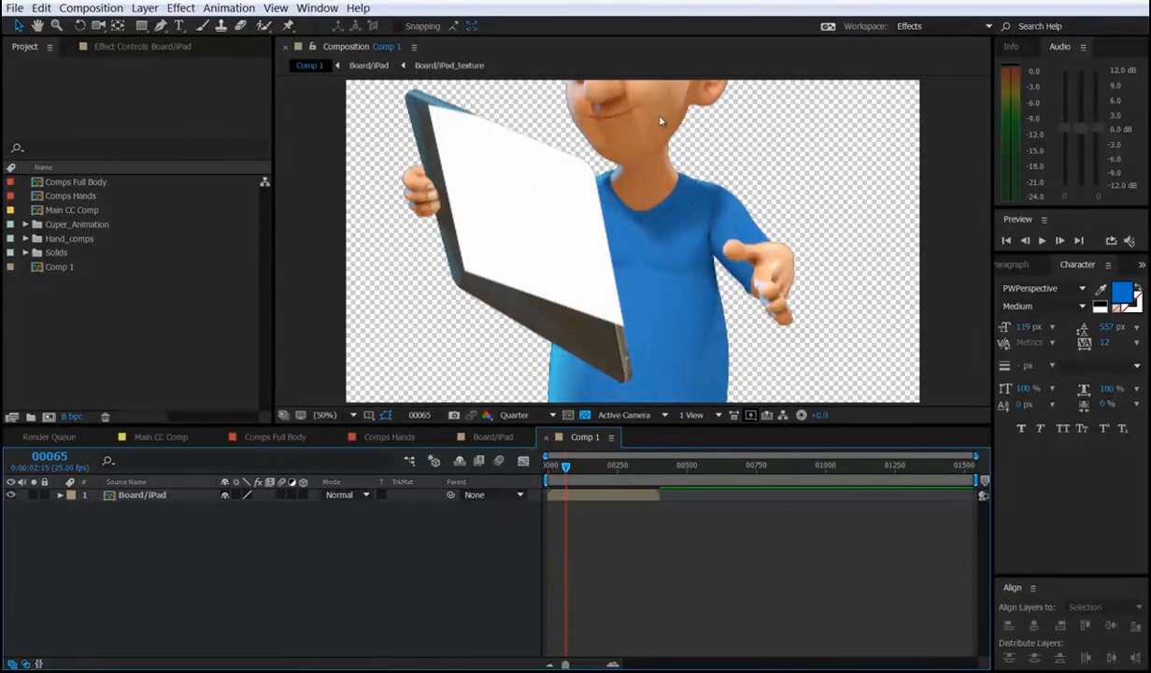
Inspect the nested Board/iPad composition, then hide and show the Board/iPad layer again in Comp 1.
double_click(612, 494)
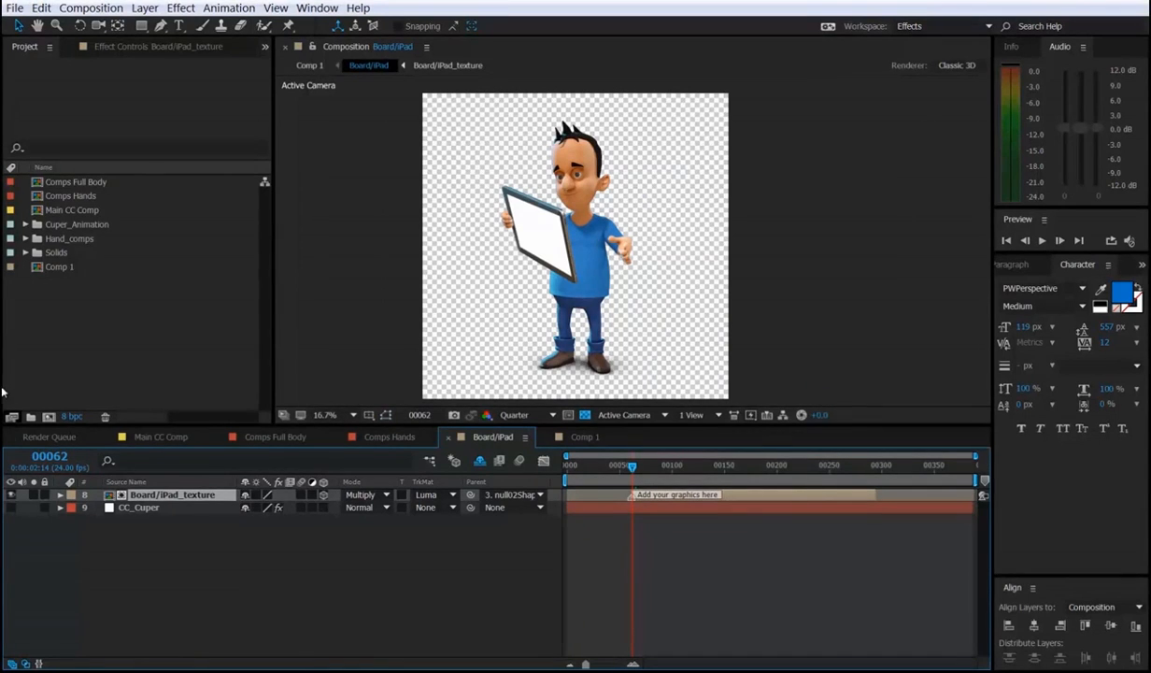
click(585, 436)
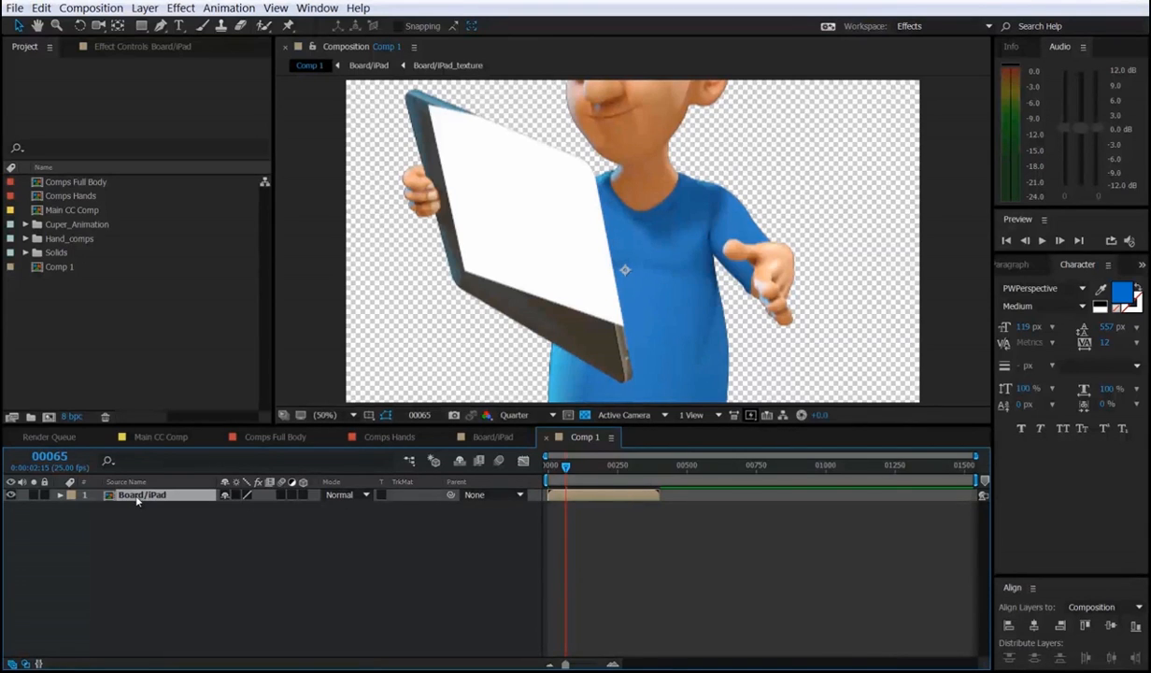
click(12, 495)
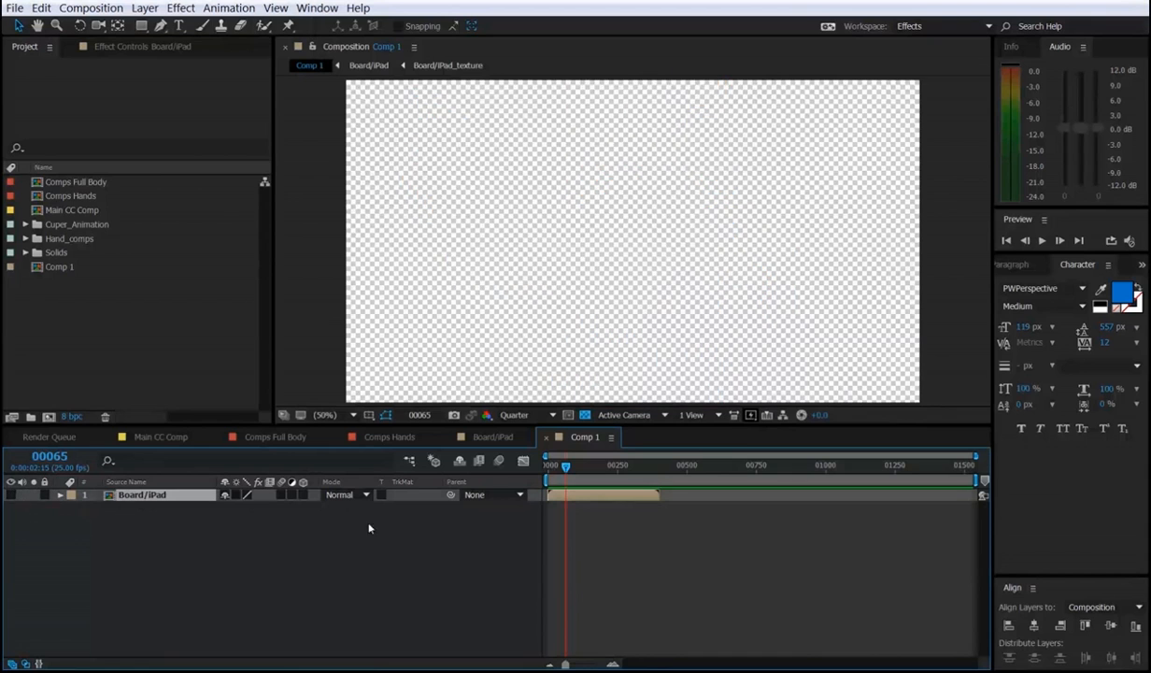
click(12, 494)
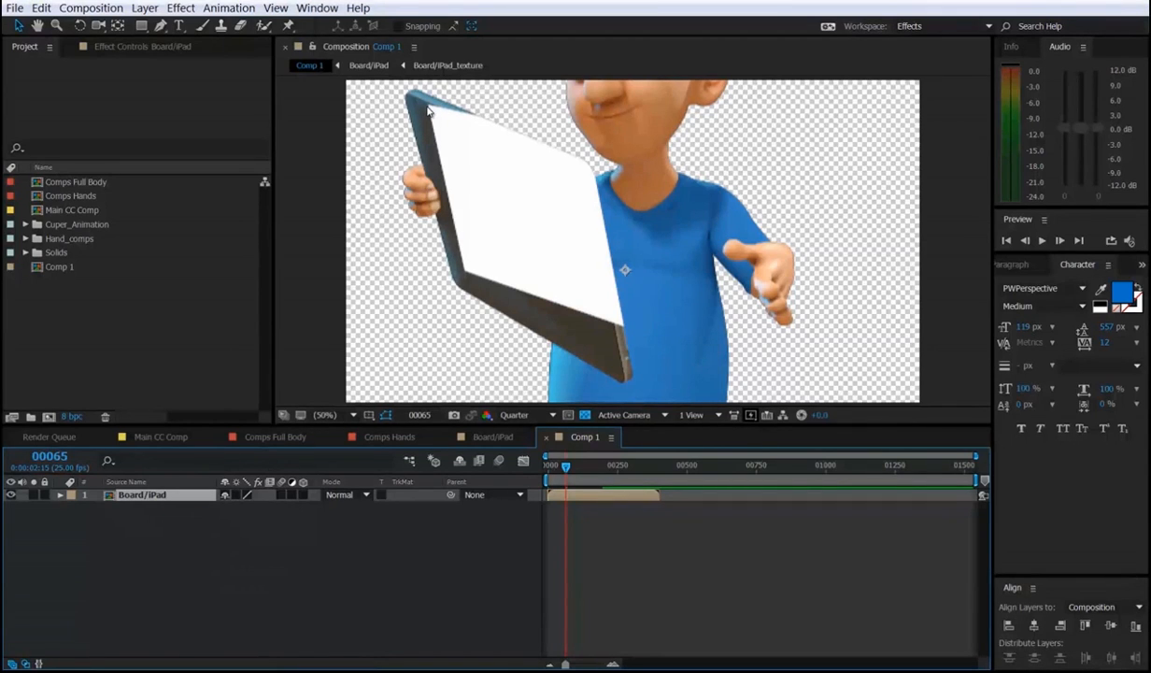
click(459, 551)
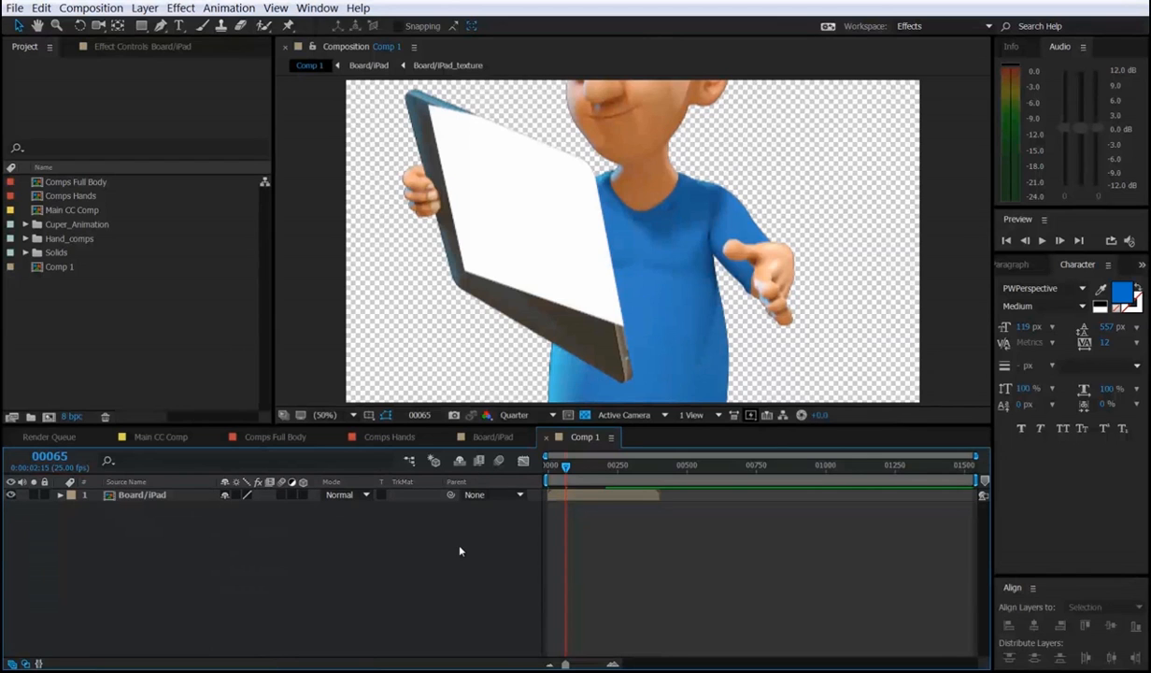
Check Comp 1's frame rate in its composition settings and show the In, Out, Duration and Stretch columns for its layers.
key(ctrl+k)
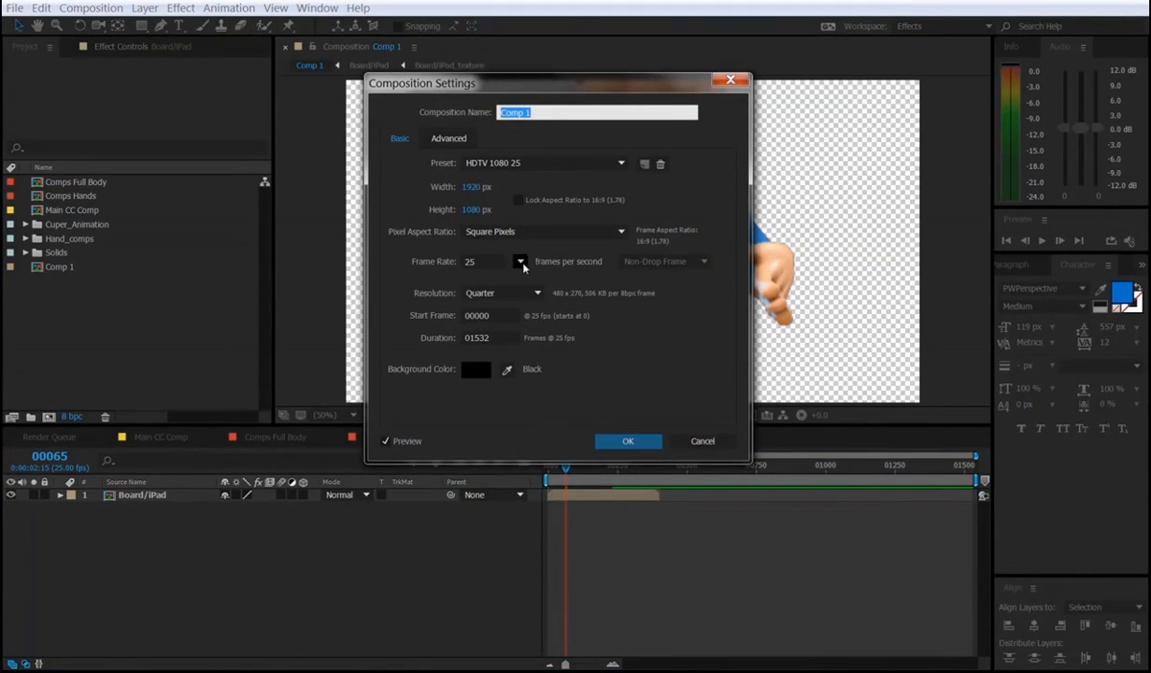
click(654, 438)
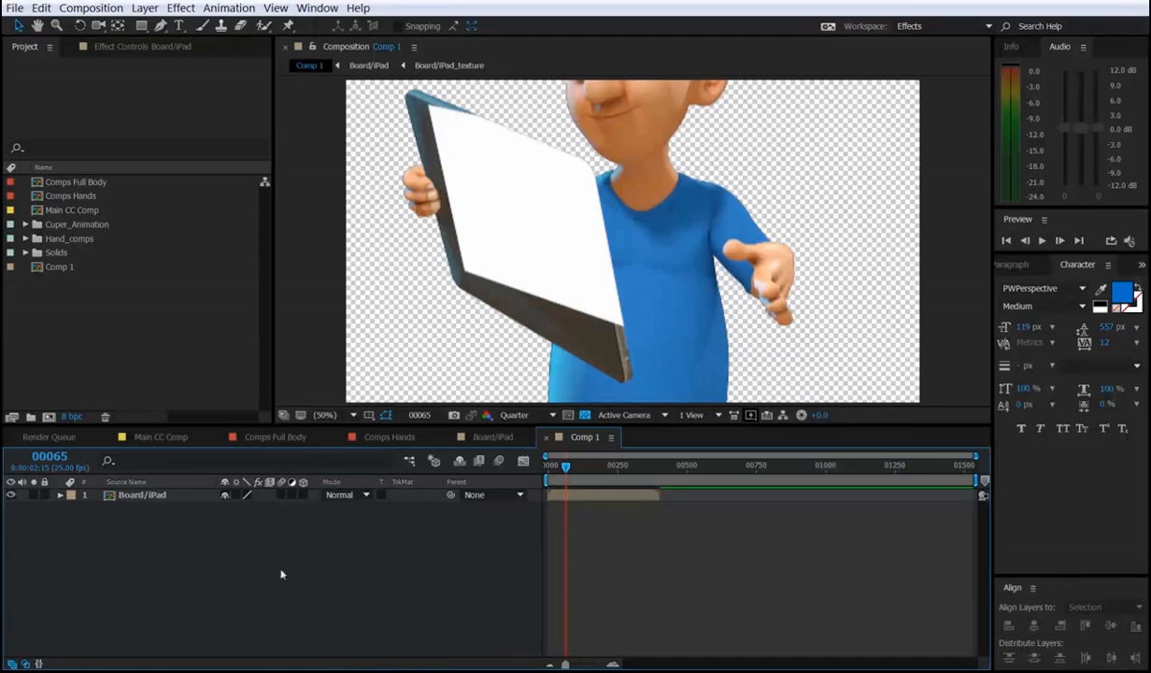
click(38, 664)
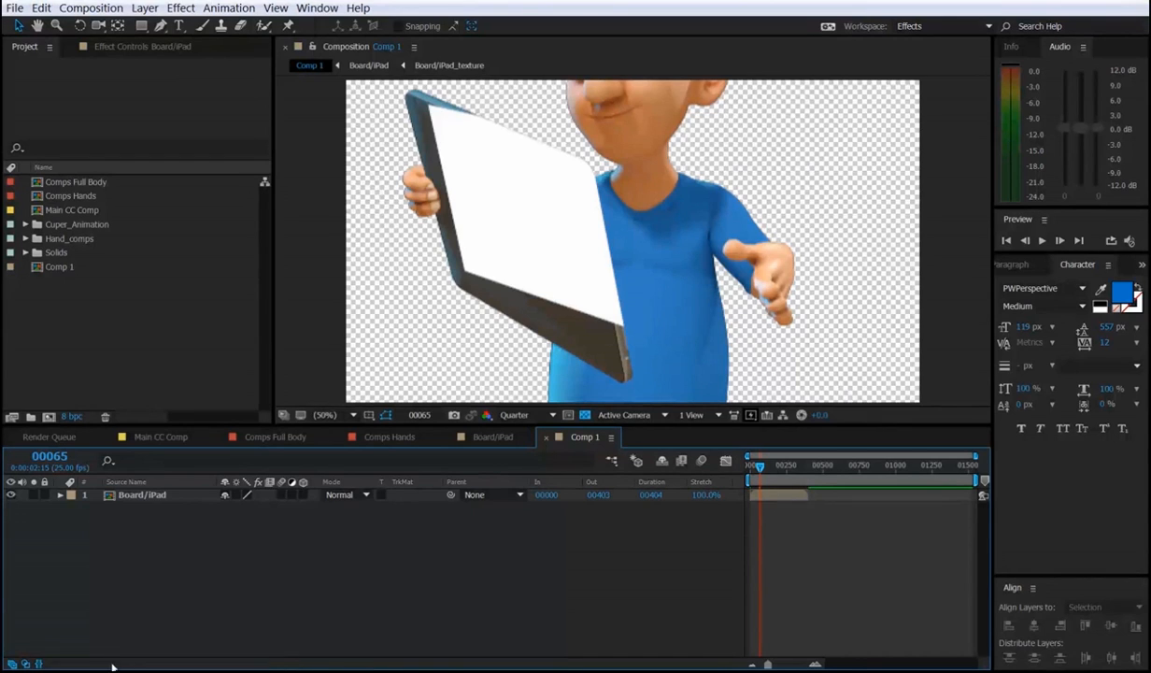
click(705, 496)
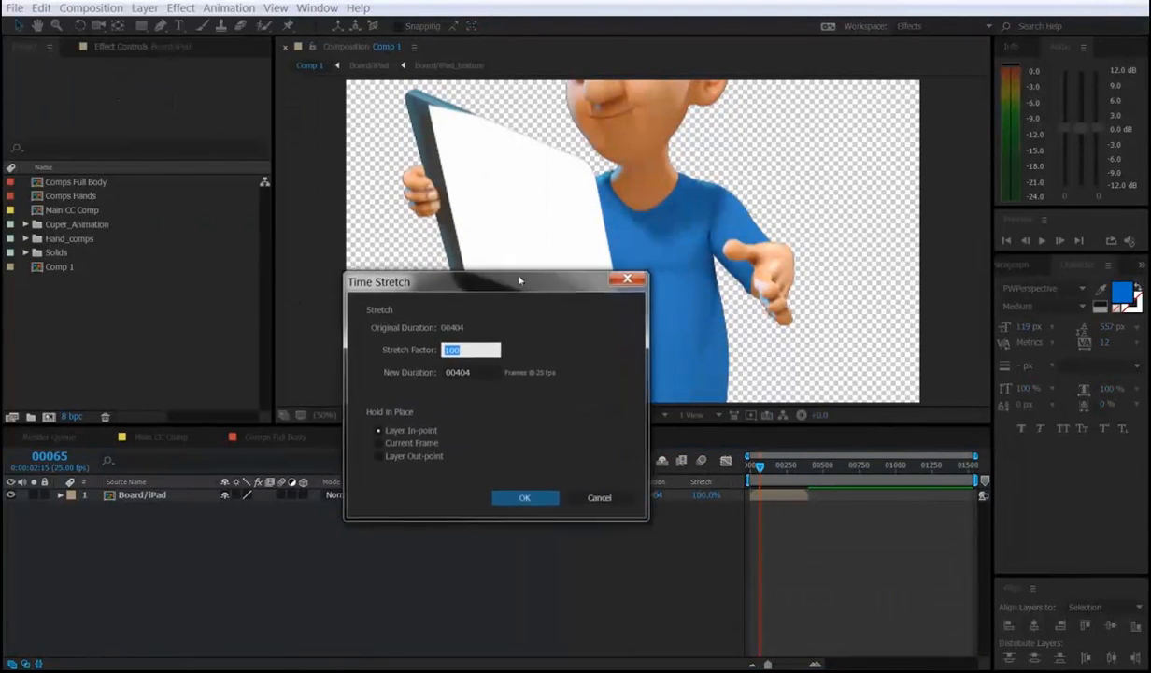
drag(484, 279, 472, 278)
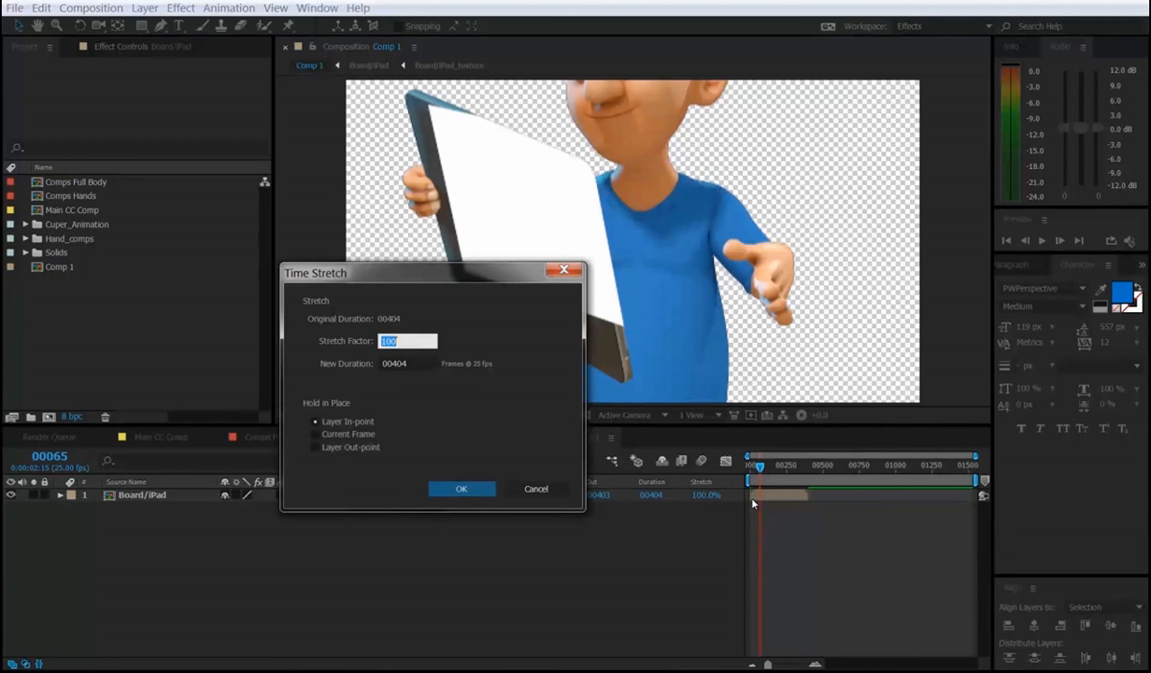
text(80)
drag(492, 277, 513, 298)
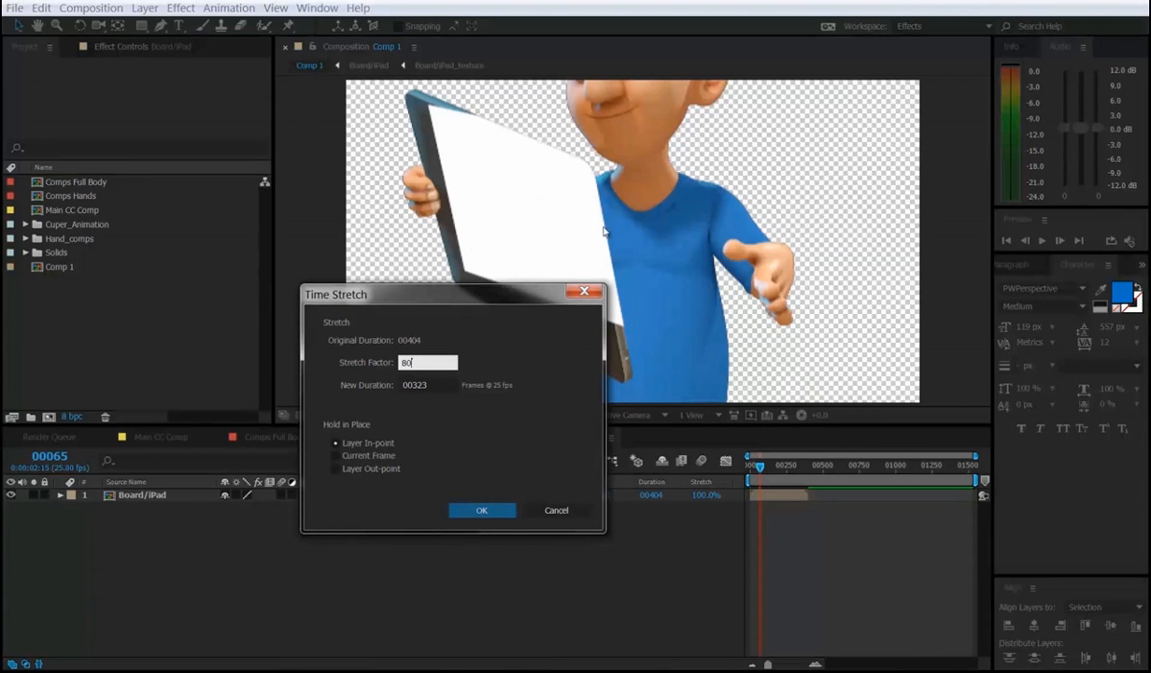
click(555, 512)
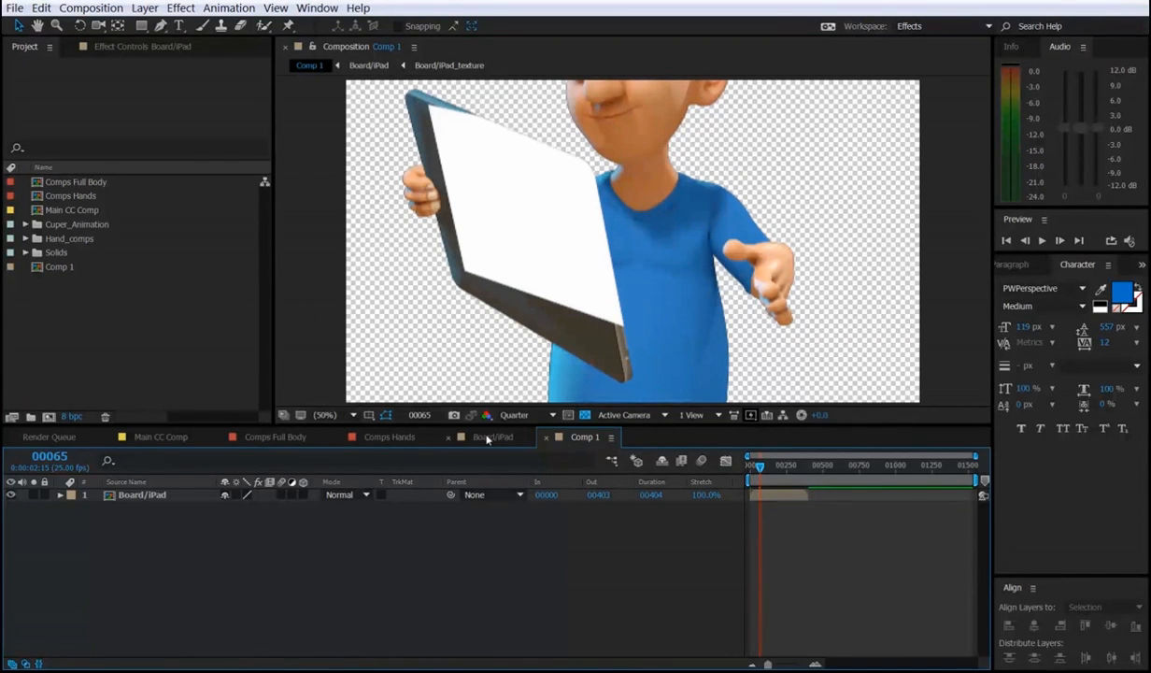
Set the stretch factor of the hello layer in Comps Full Body to 80% with Time Stretch.
click(295, 439)
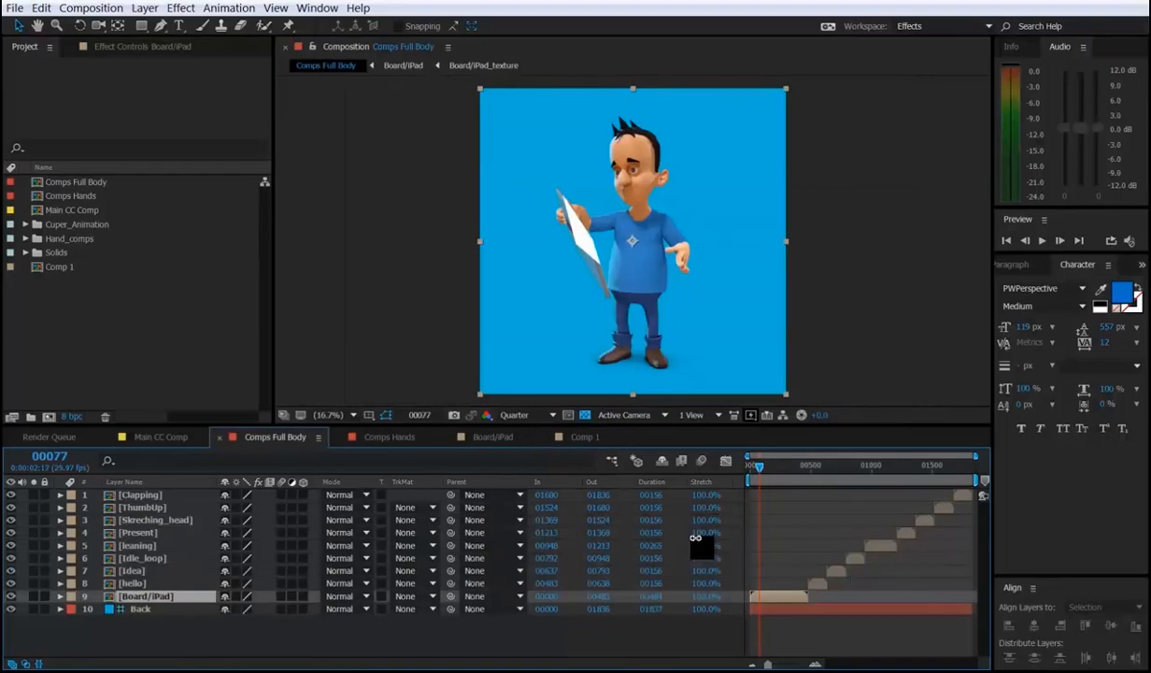
click(827, 583)
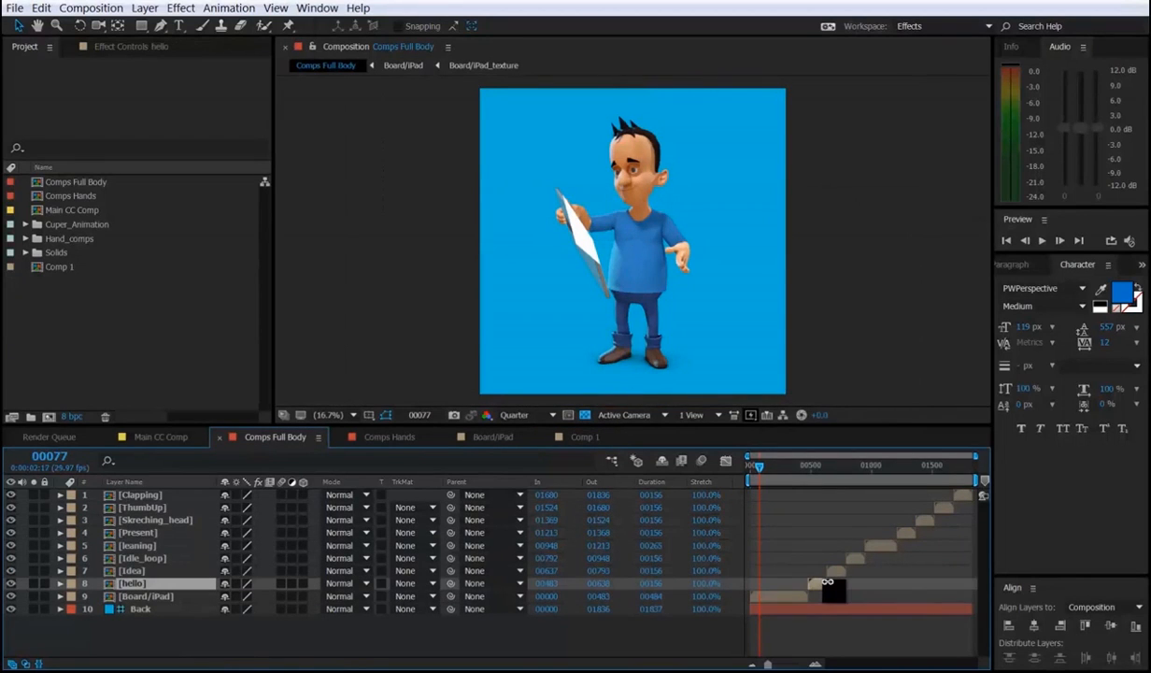
click(706, 583)
text(80)
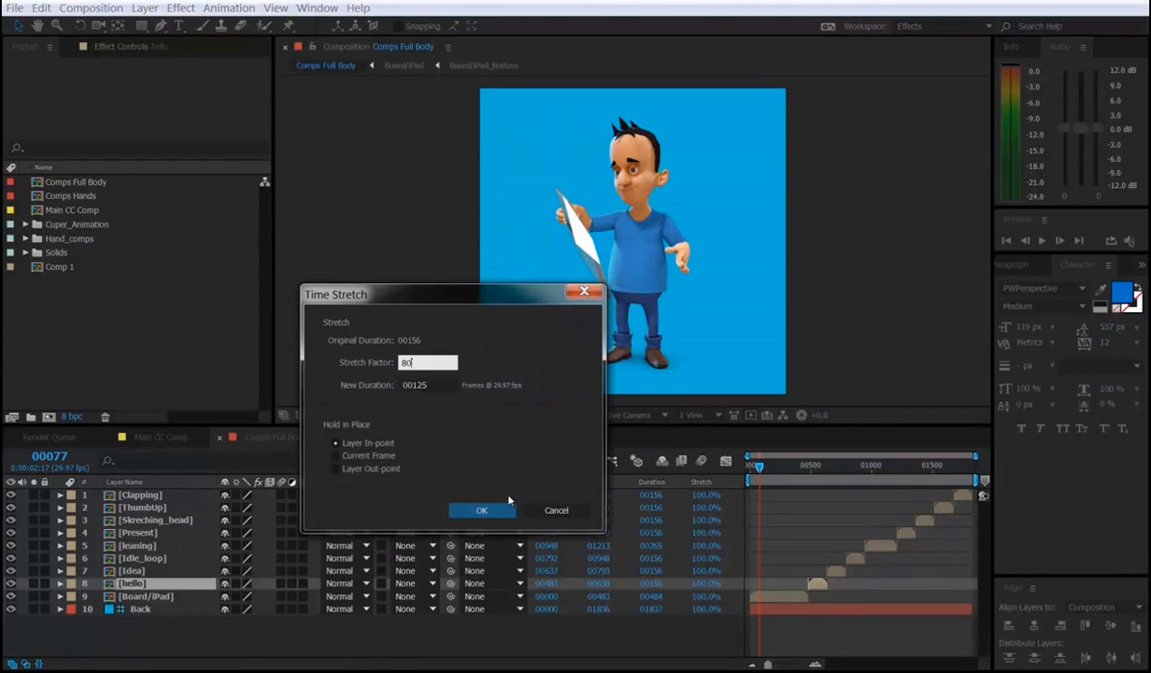
click(481, 509)
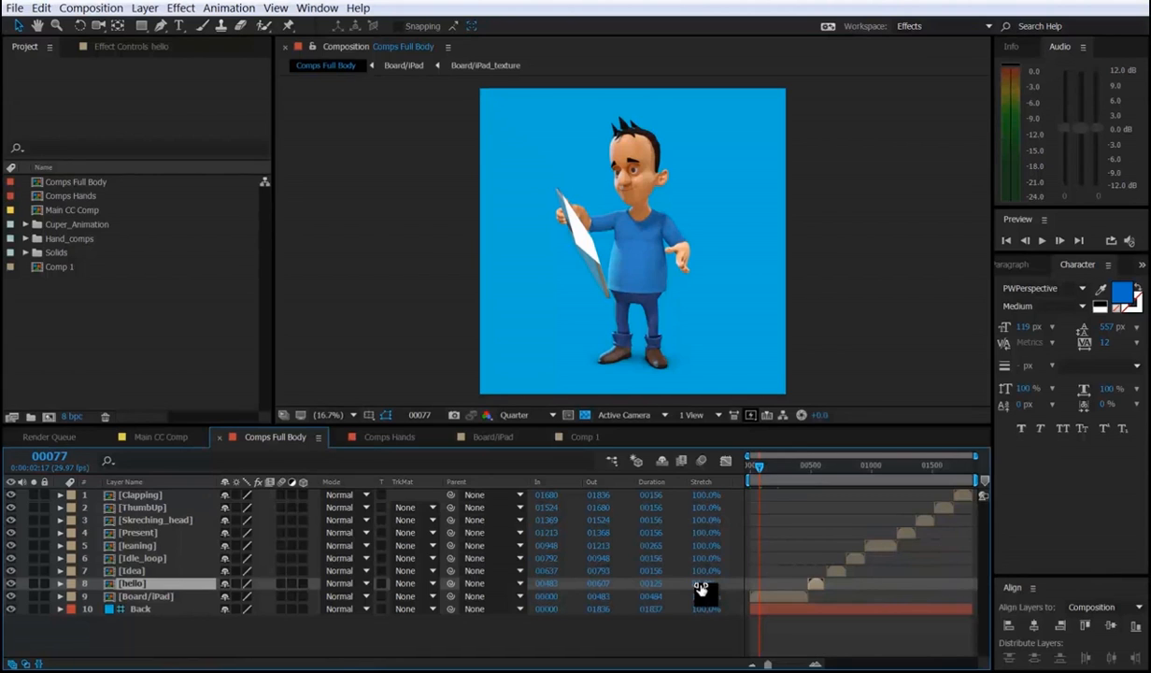
Restore the hello layer's stretch factor to 100%.
drag(700, 589, 807, 585)
click(701, 587)
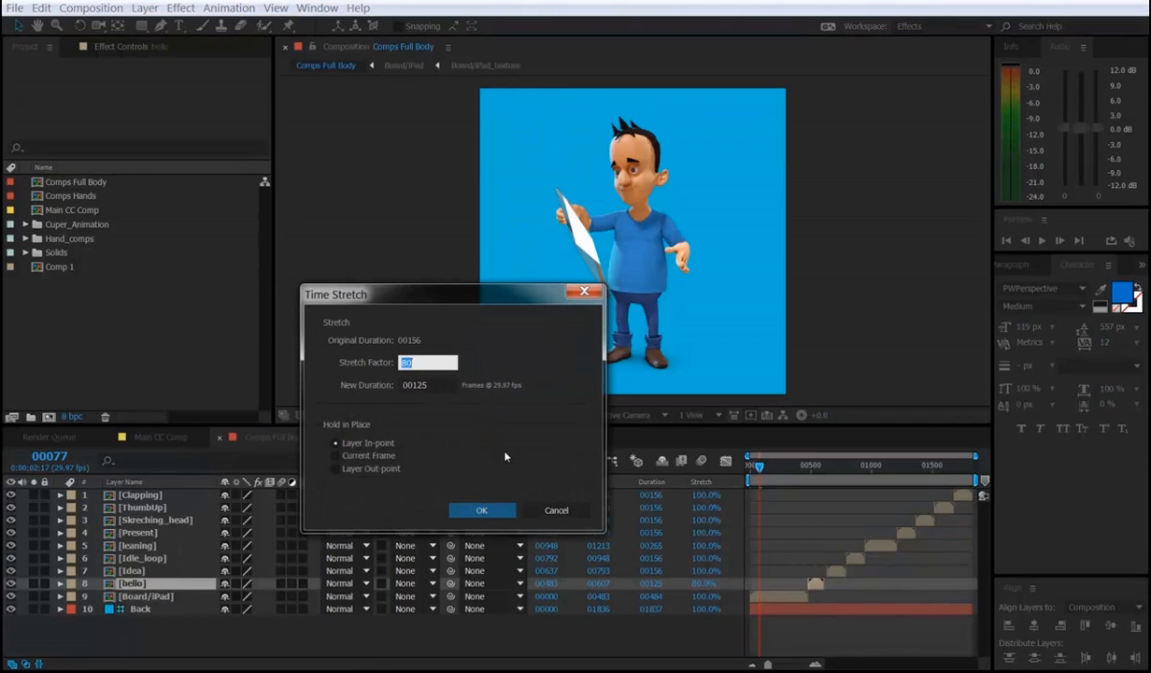
text(100)
click(481, 510)
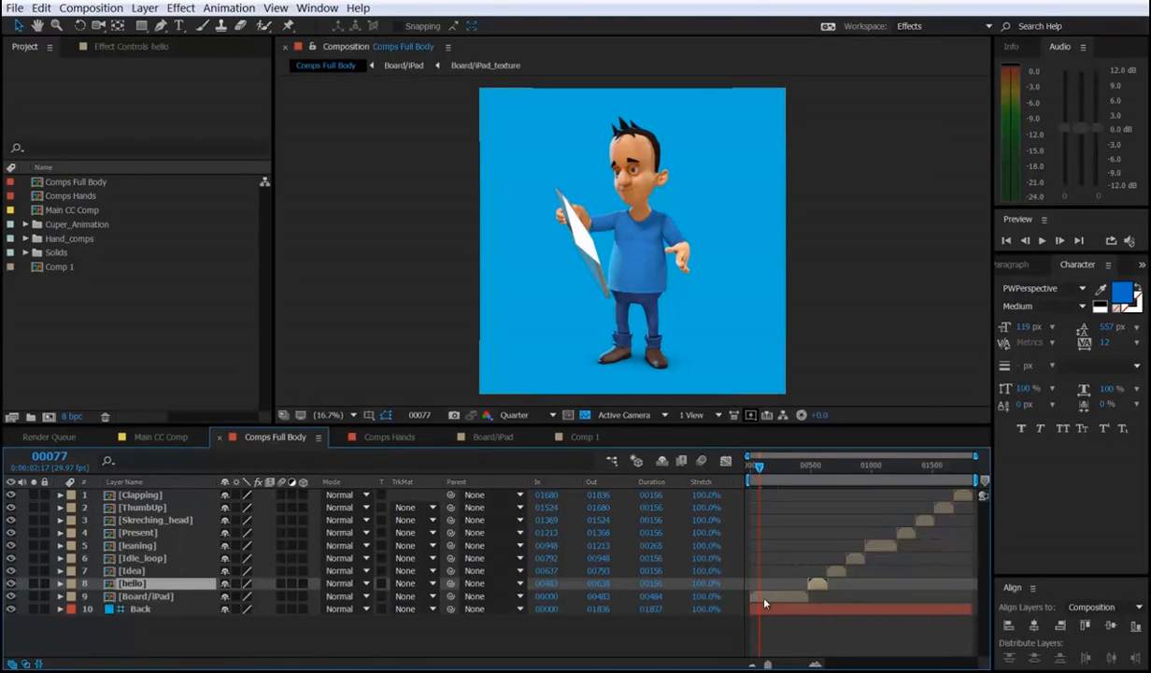
Examine the keyframes of the null02Shape layer in the nested Board/iPad composition, showing the shy layers and hiding them again.
click(763, 598)
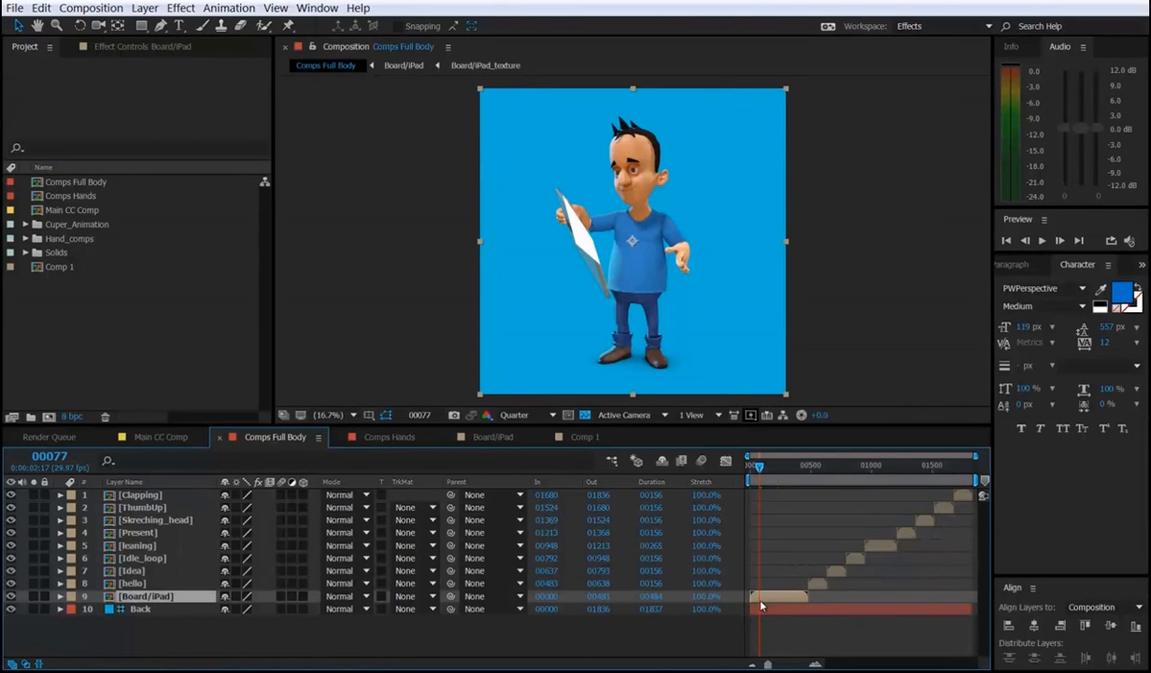
double_click(763, 603)
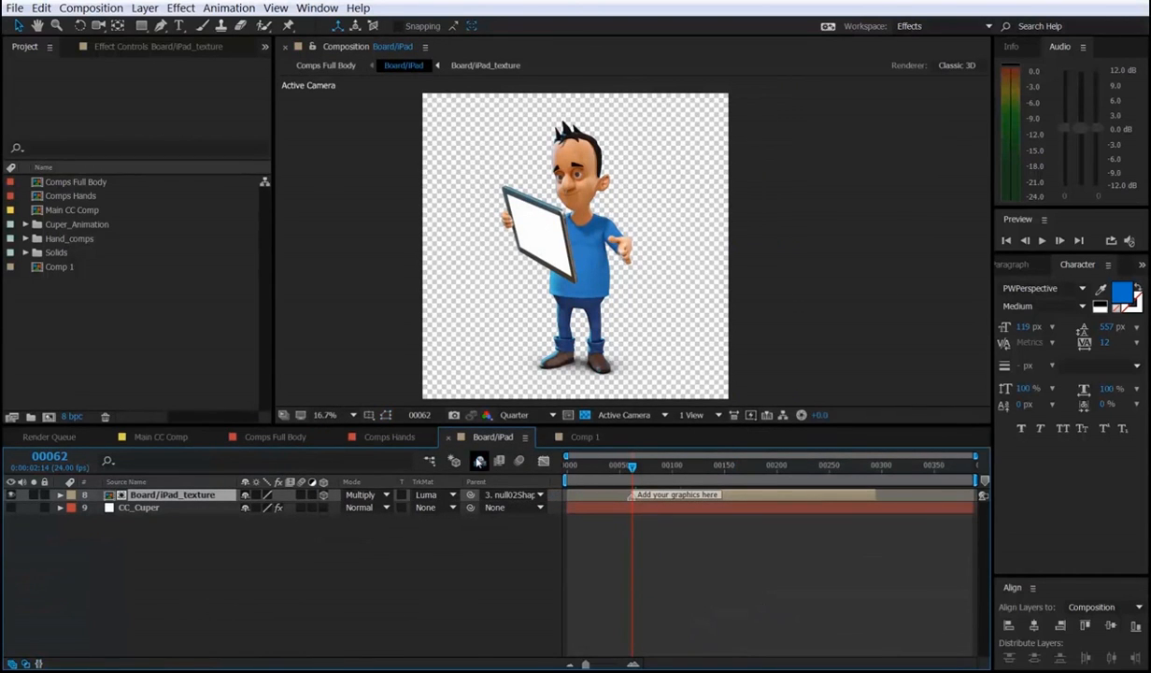
click(454, 460)
click(147, 521)
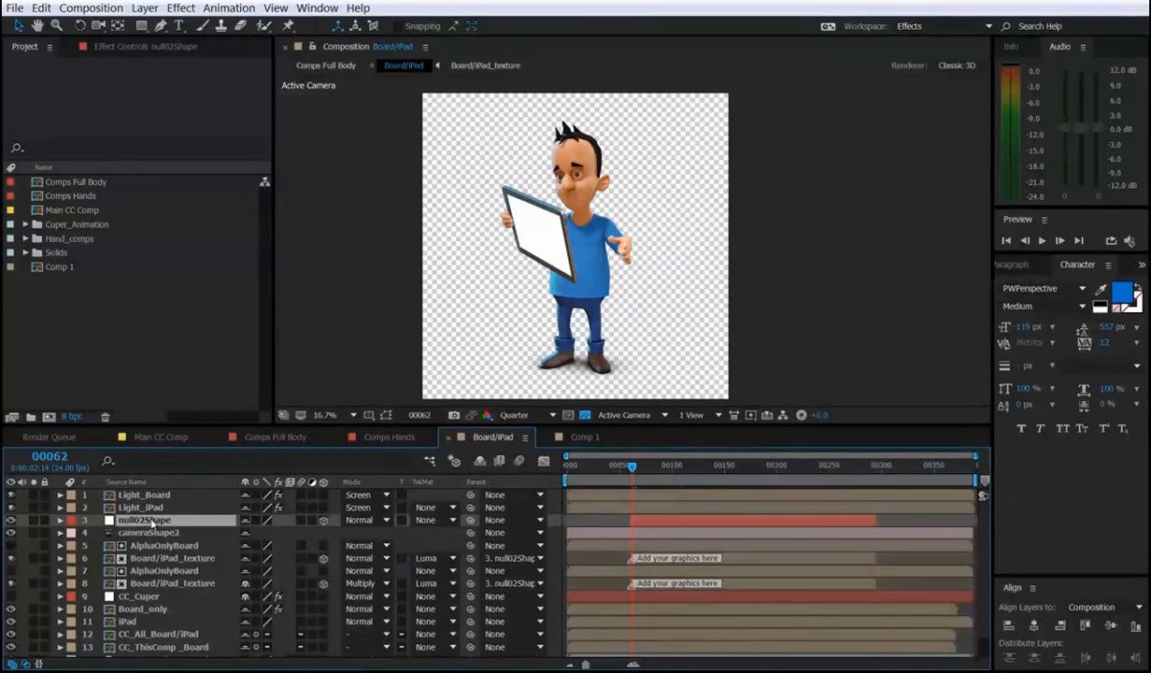
key(u)
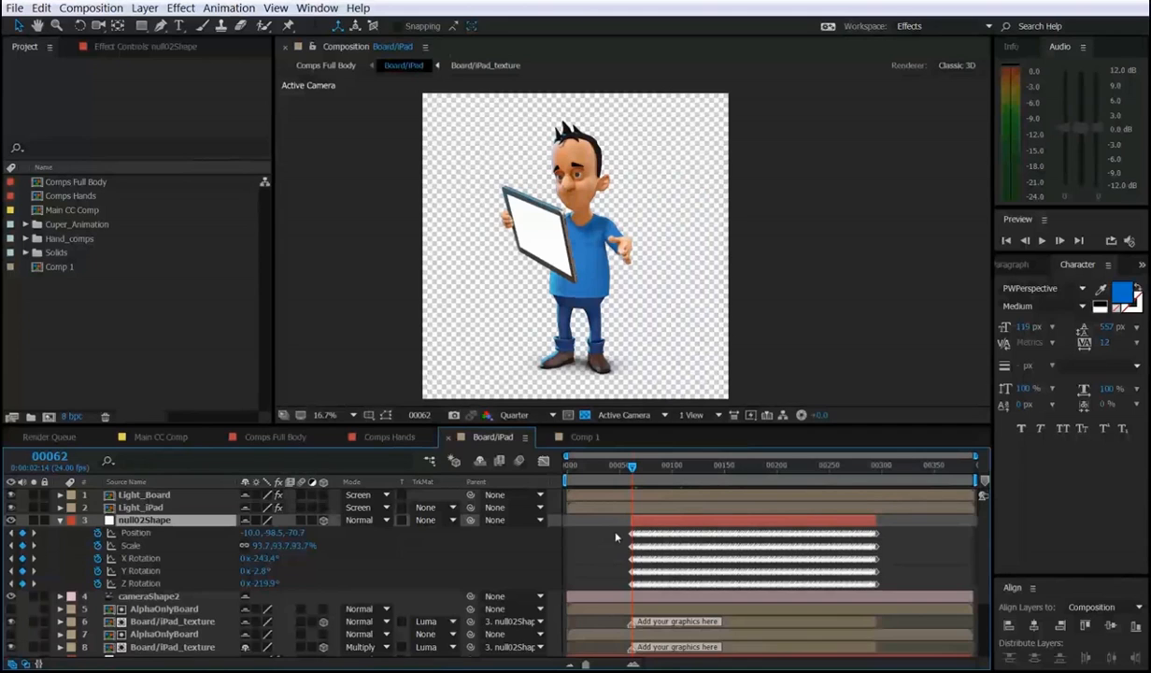
click(479, 462)
Review Comp 1, the hello through Clapping layers in Comps Full Body, and the layer timings in Comps Hands.
click(585, 437)
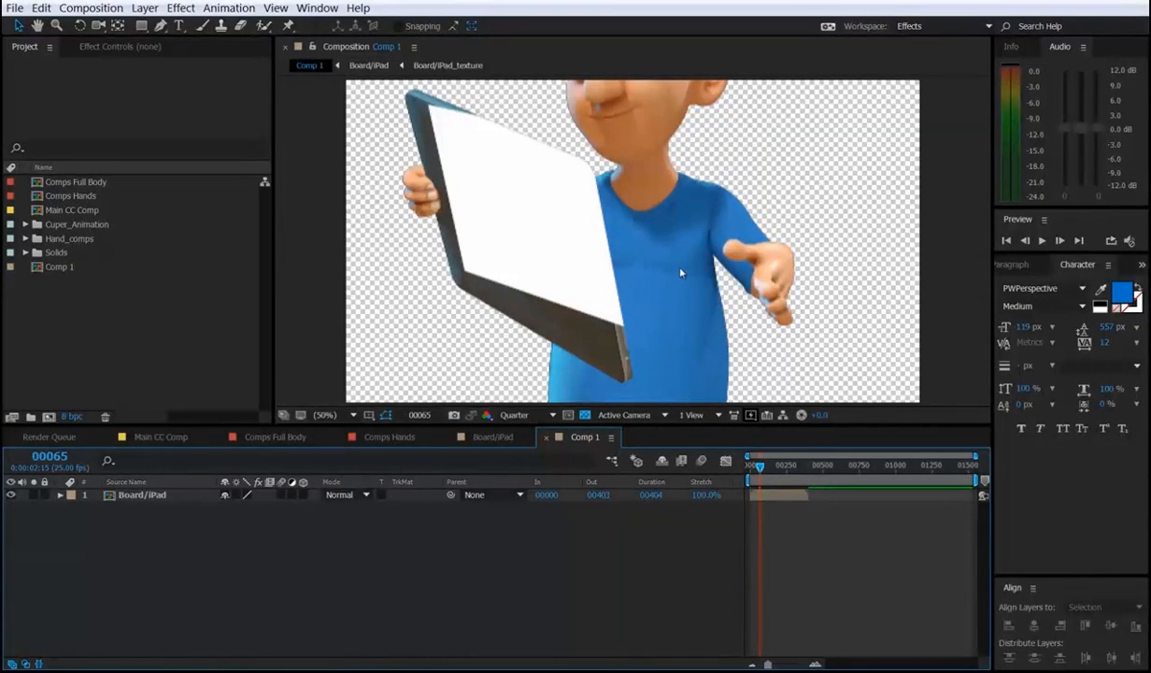
click(284, 438)
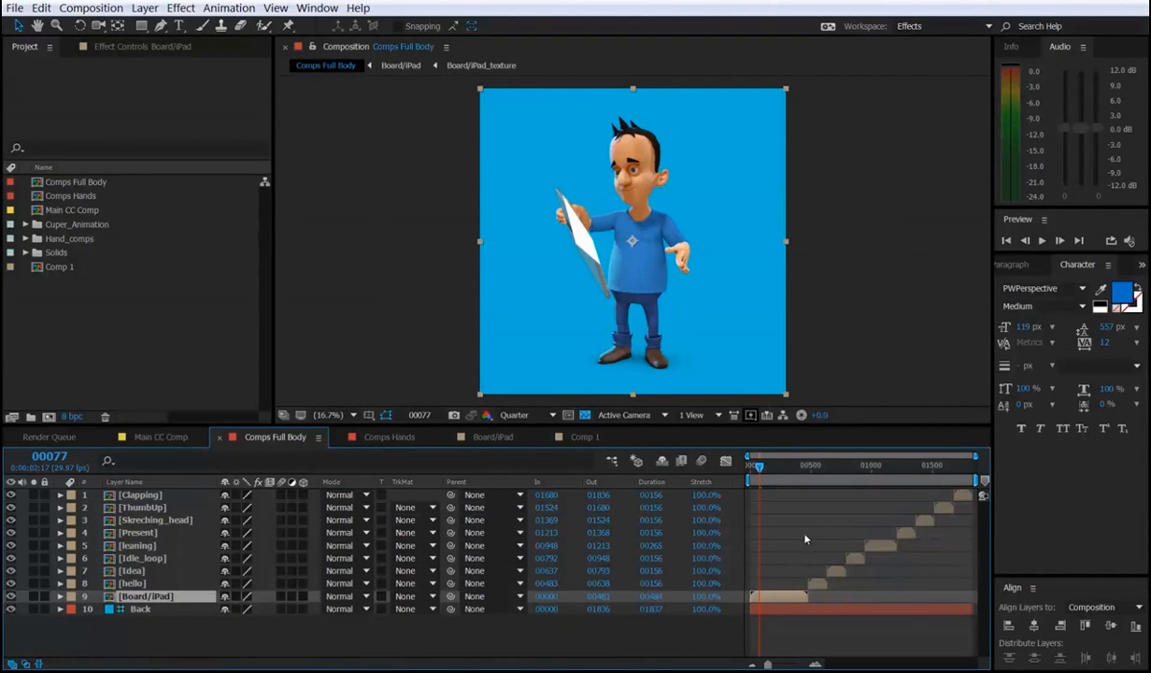
click(815, 584)
shift+click(131, 494)
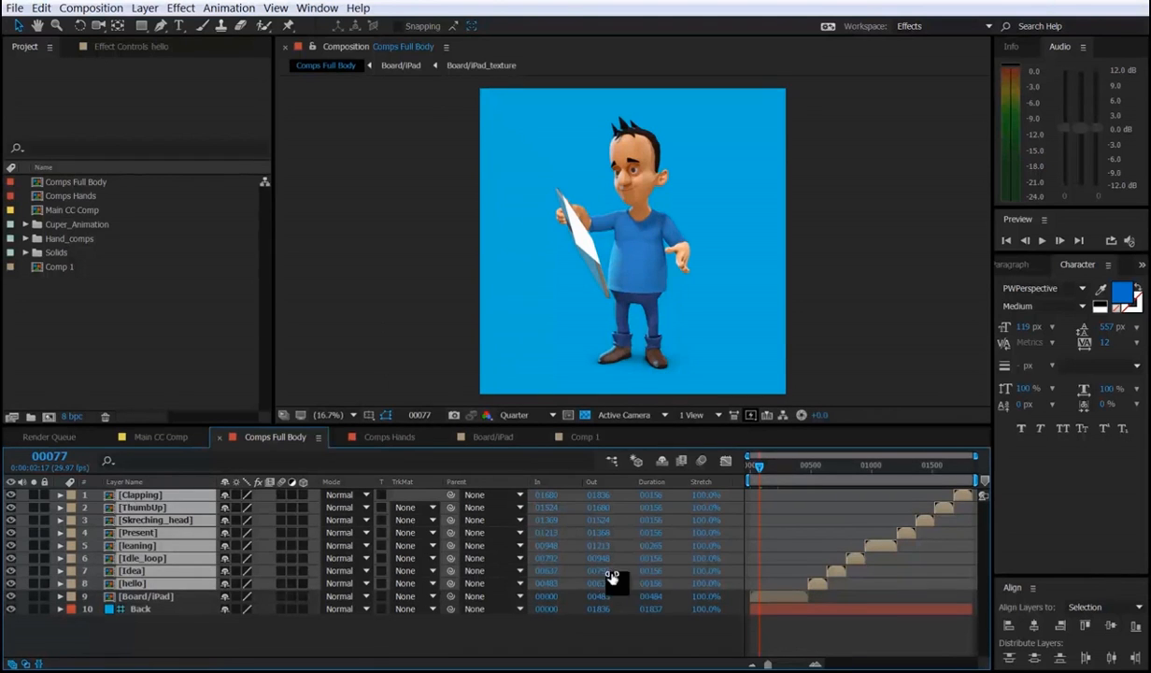
click(580, 438)
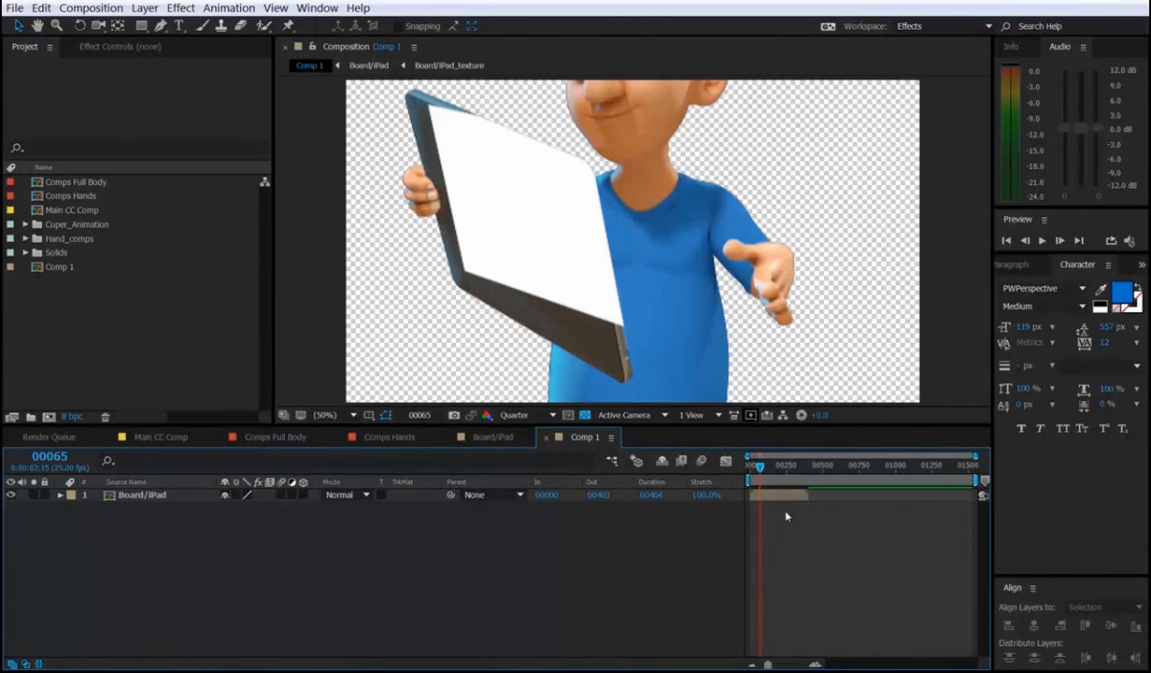
click(485, 437)
click(390, 438)
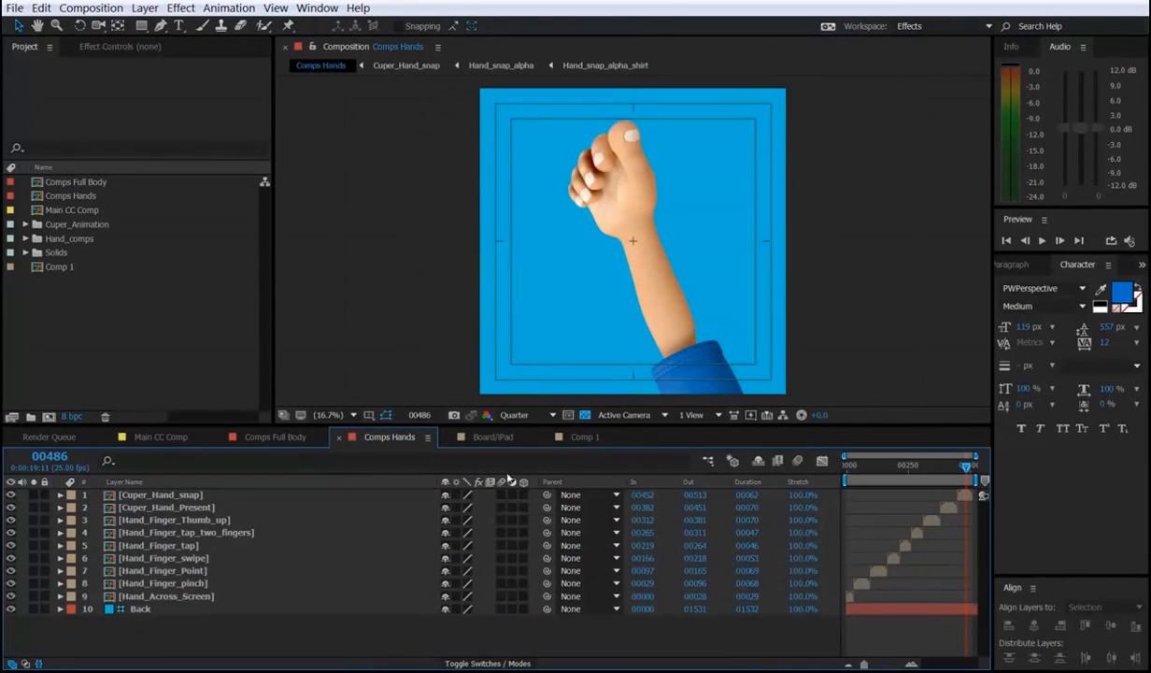
Set the frame rate of the Comps Full Body composition to 25 fps in its composition settings.
click(274, 437)
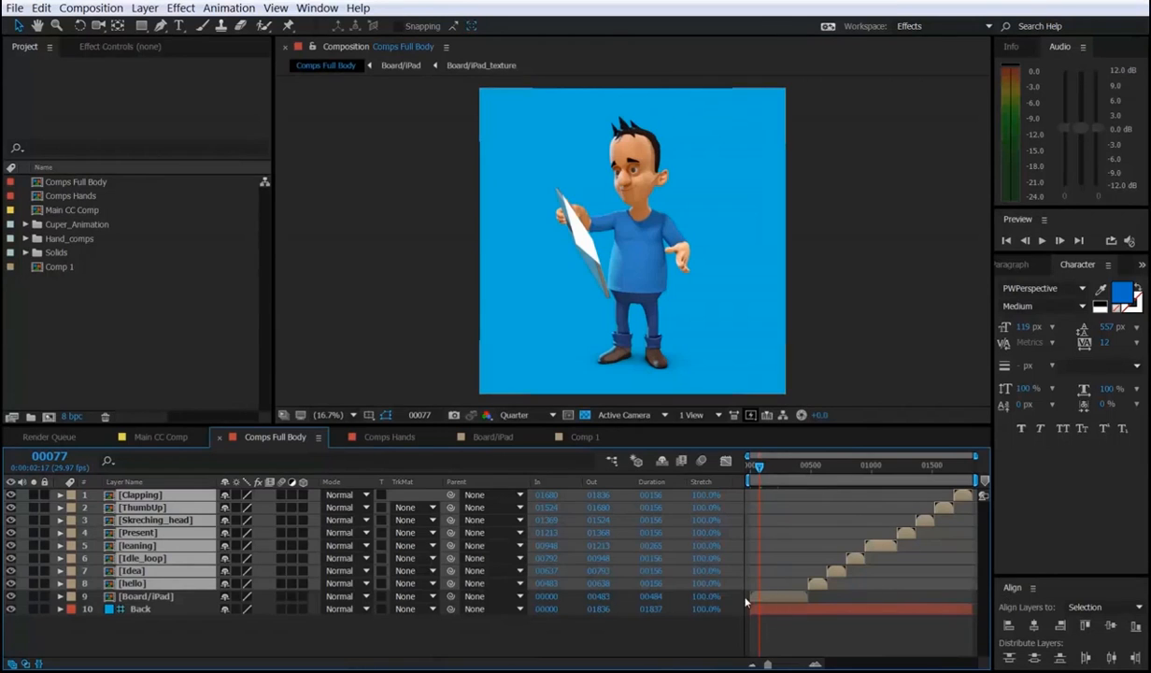
key(ctrl+k)
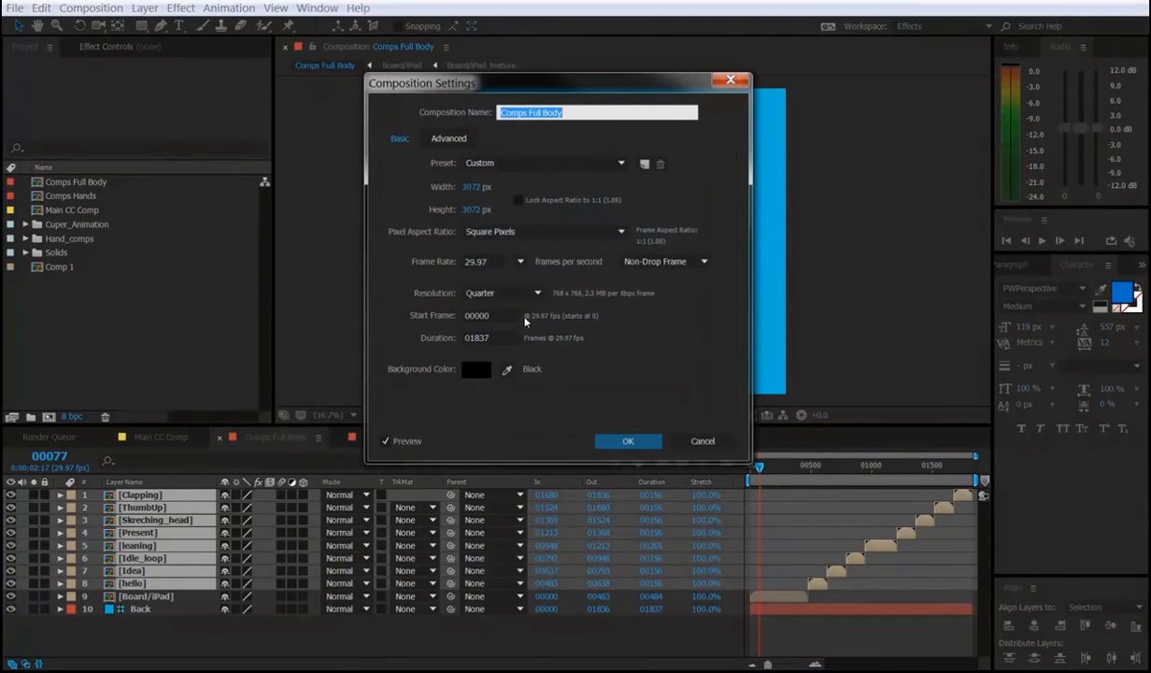
click(520, 262)
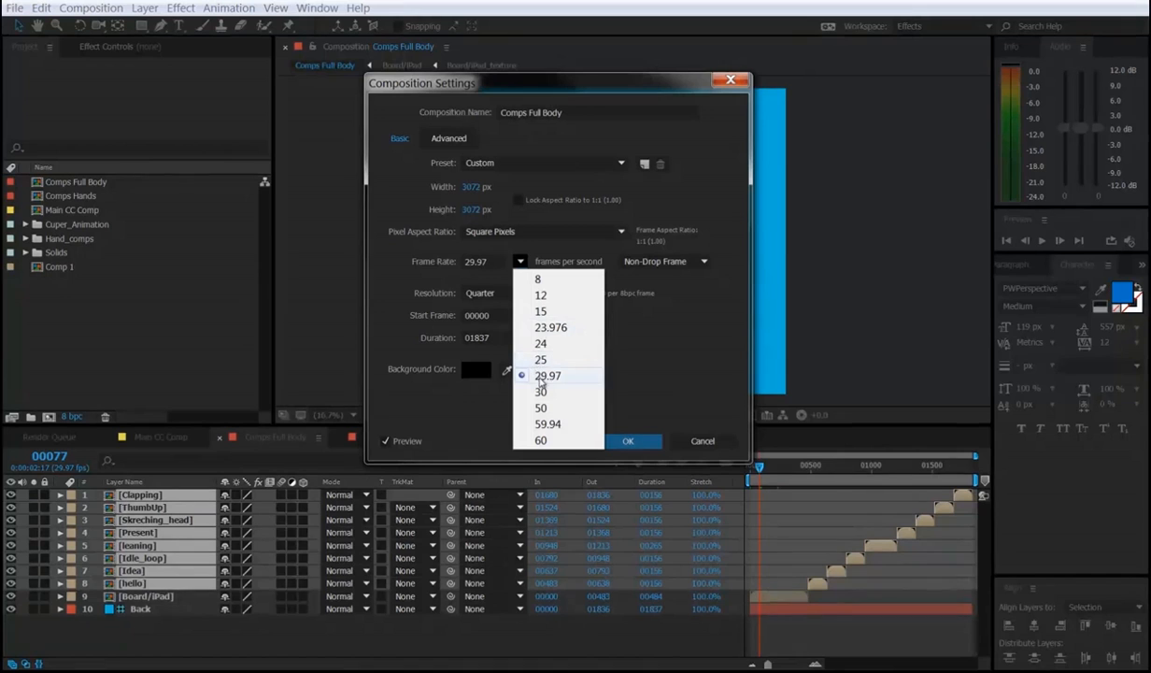
click(536, 359)
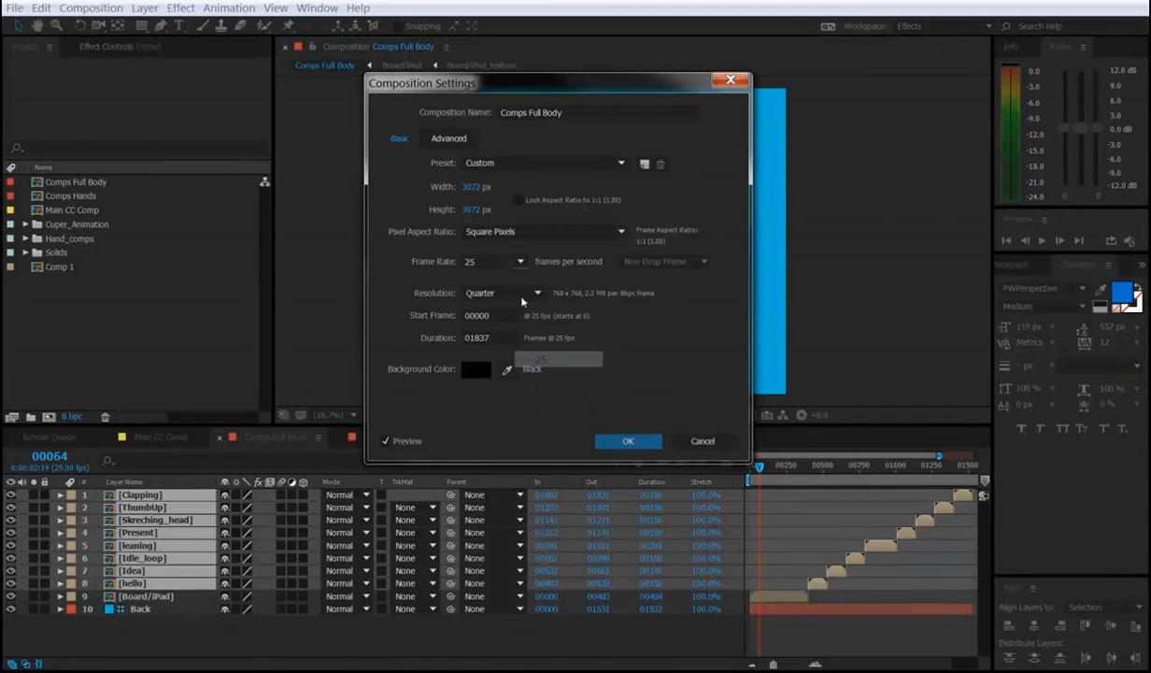
click(645, 437)
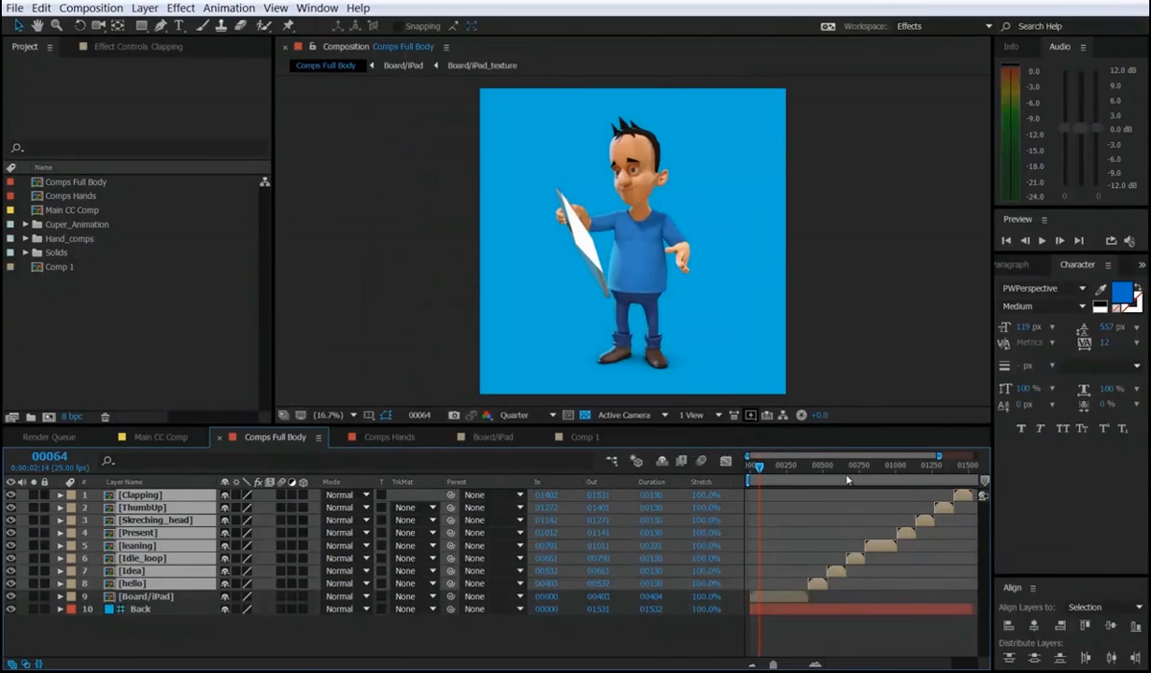
Preview the hello layer's waving animation from frame 453 and place the current time at frame 432.
click(816, 466)
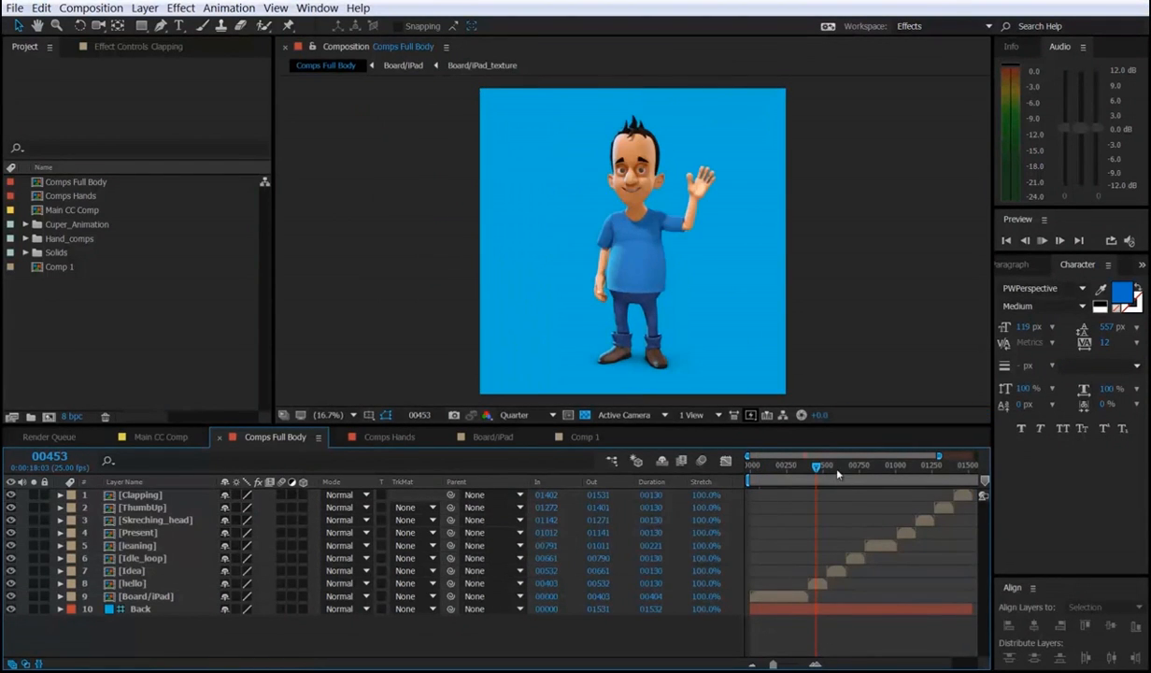
key(space)
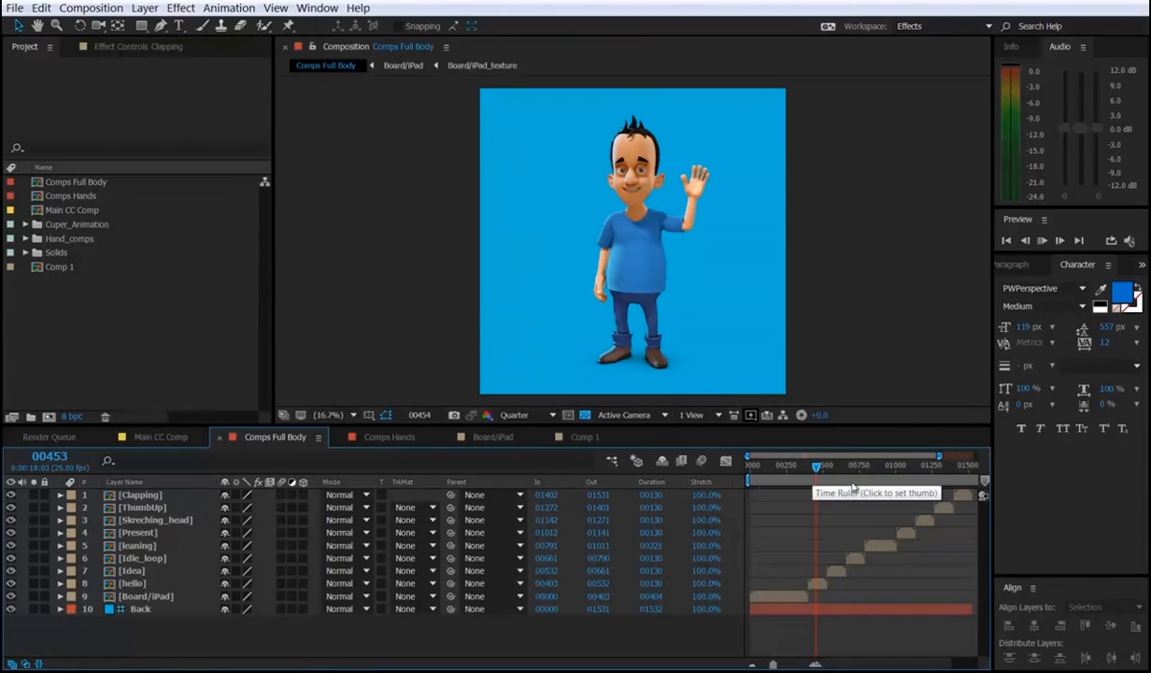
click(815, 473)
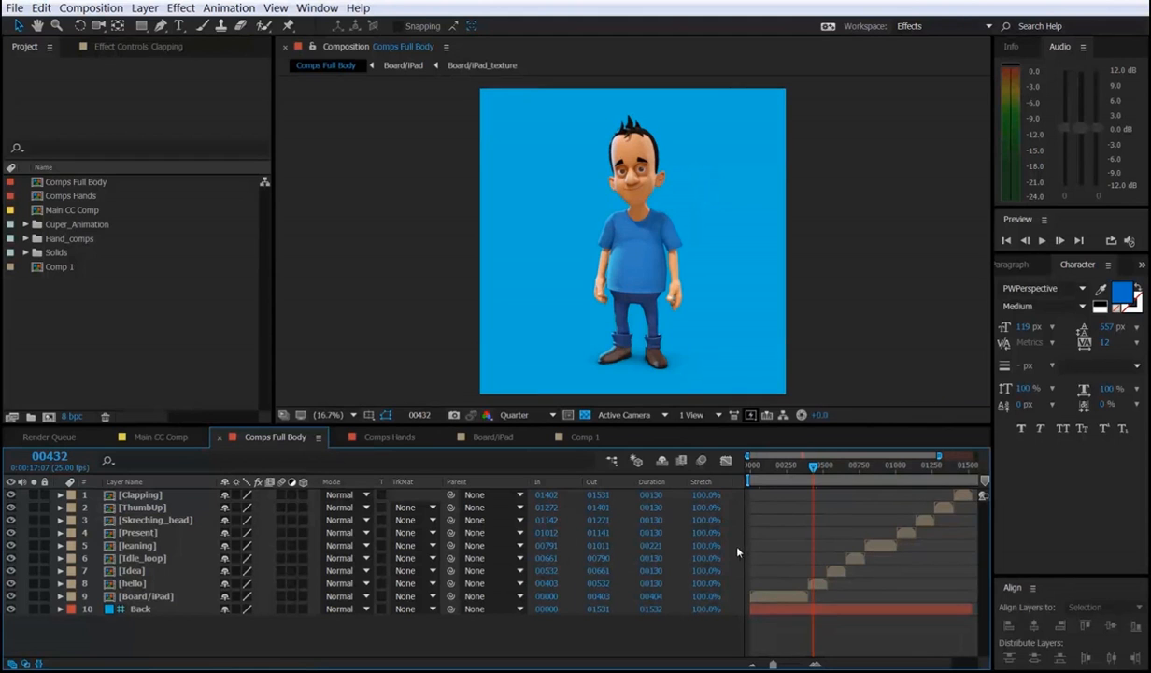
Set the time stretch factor of the hello layer in Comps Full Body to 82%, holding the layer's in-point.
click(709, 584)
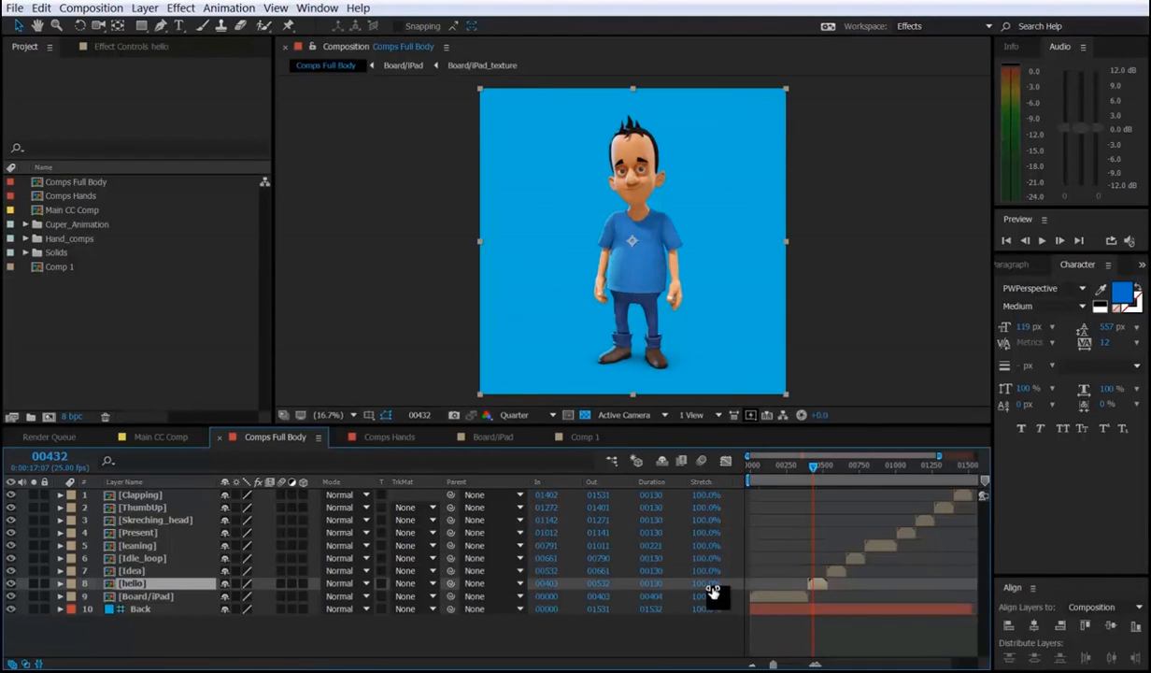
click(708, 587)
text(82)
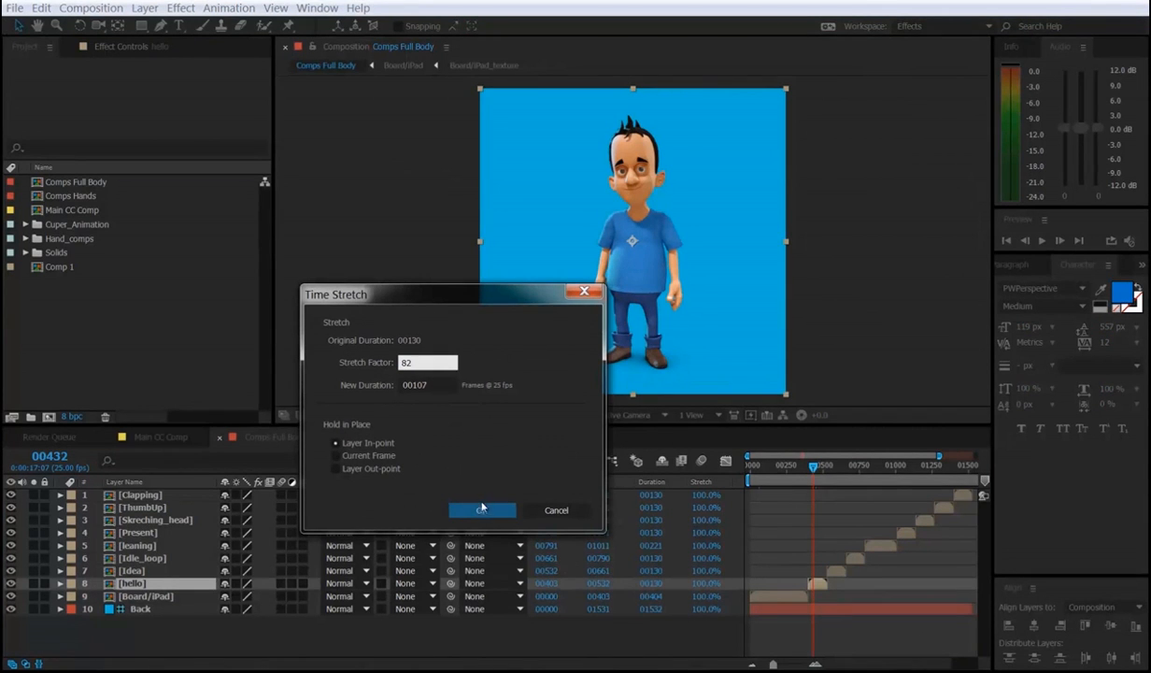
click(473, 505)
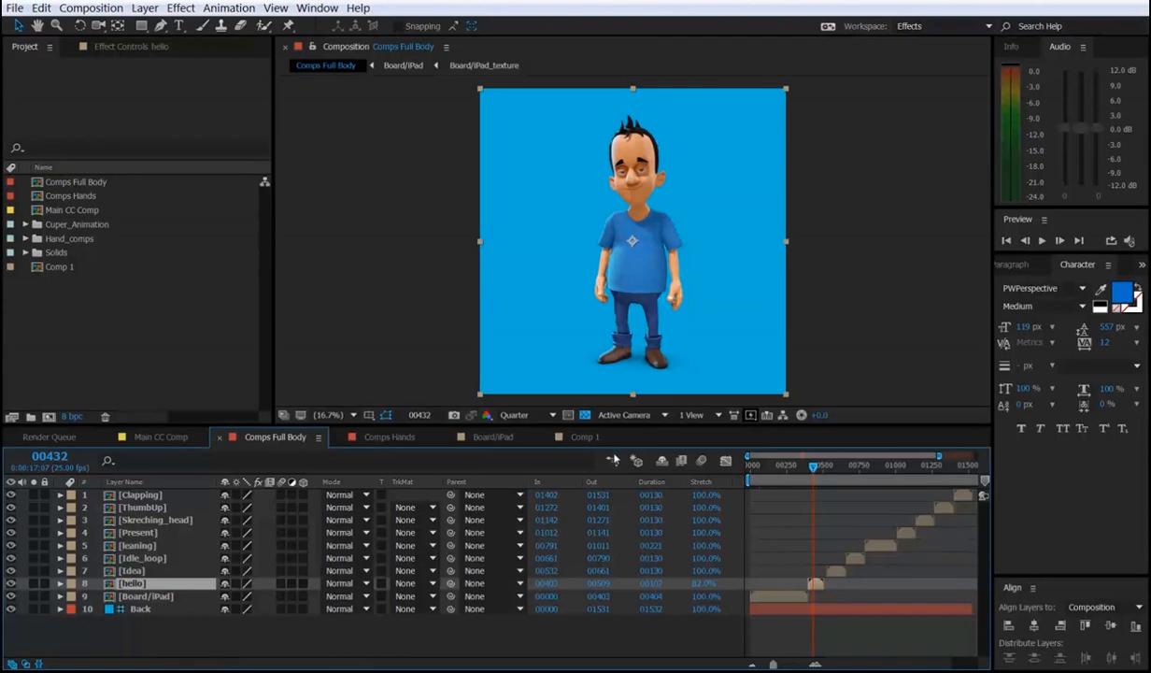
Check the Comp 1, Comps Hands and Board/iPad timelines, and set the hello layer's stretch factor in Comps Full Body to 100%.
click(583, 439)
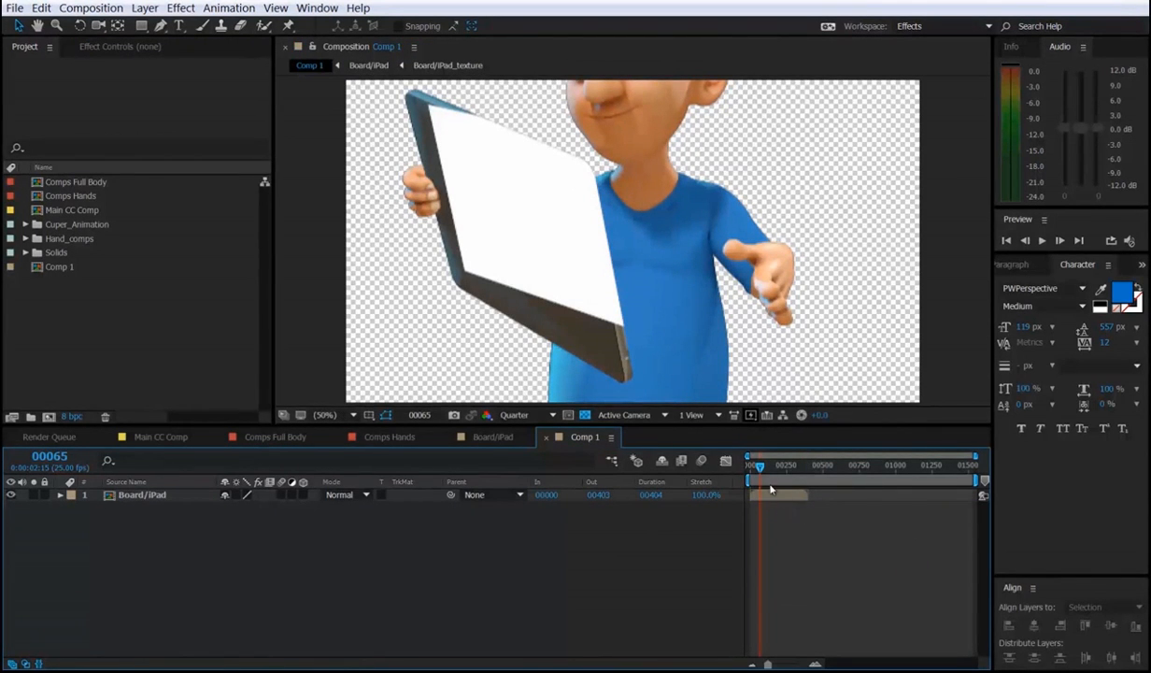
click(389, 437)
click(517, 439)
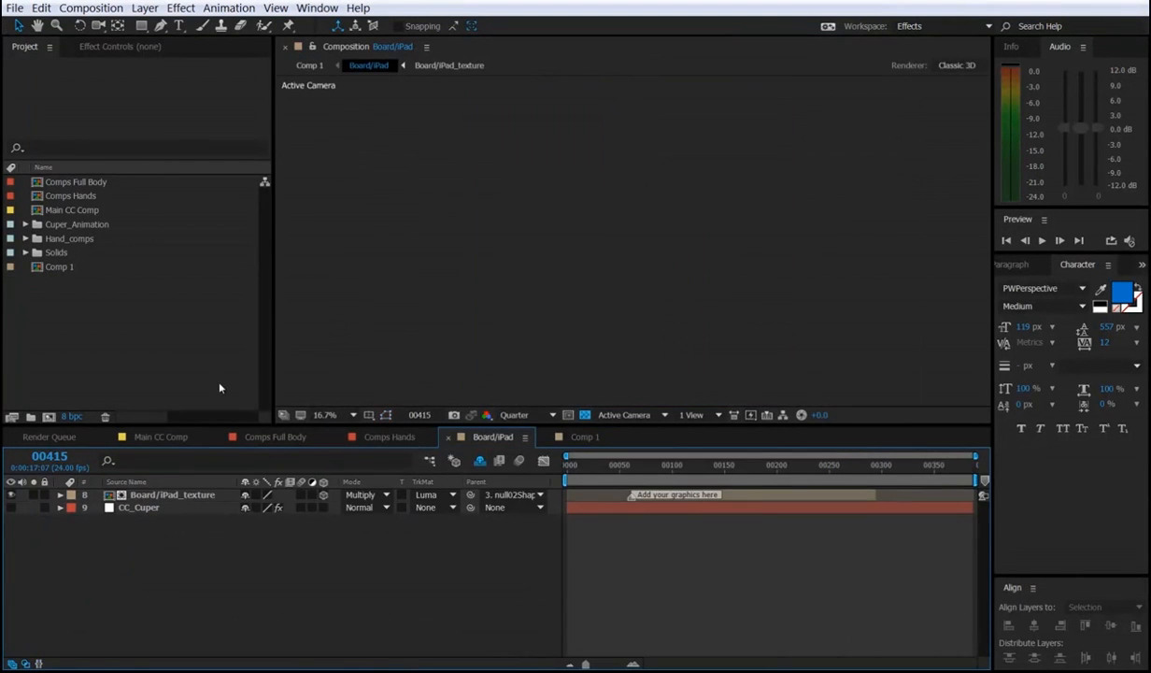
click(264, 437)
click(705, 583)
text(100)
click(470, 509)
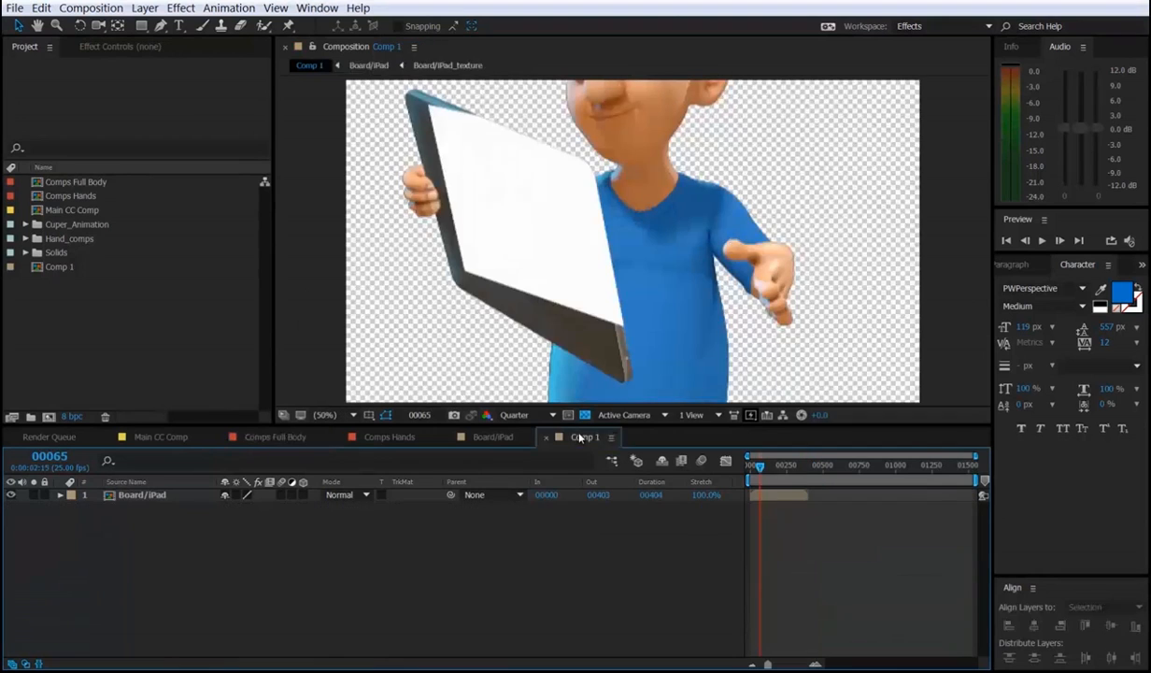
Time-stretch all nine hand animation layers in Comps Hands by a factor of 80% and hide the In, Out, Duration and Stretch columns.
click(575, 436)
click(760, 496)
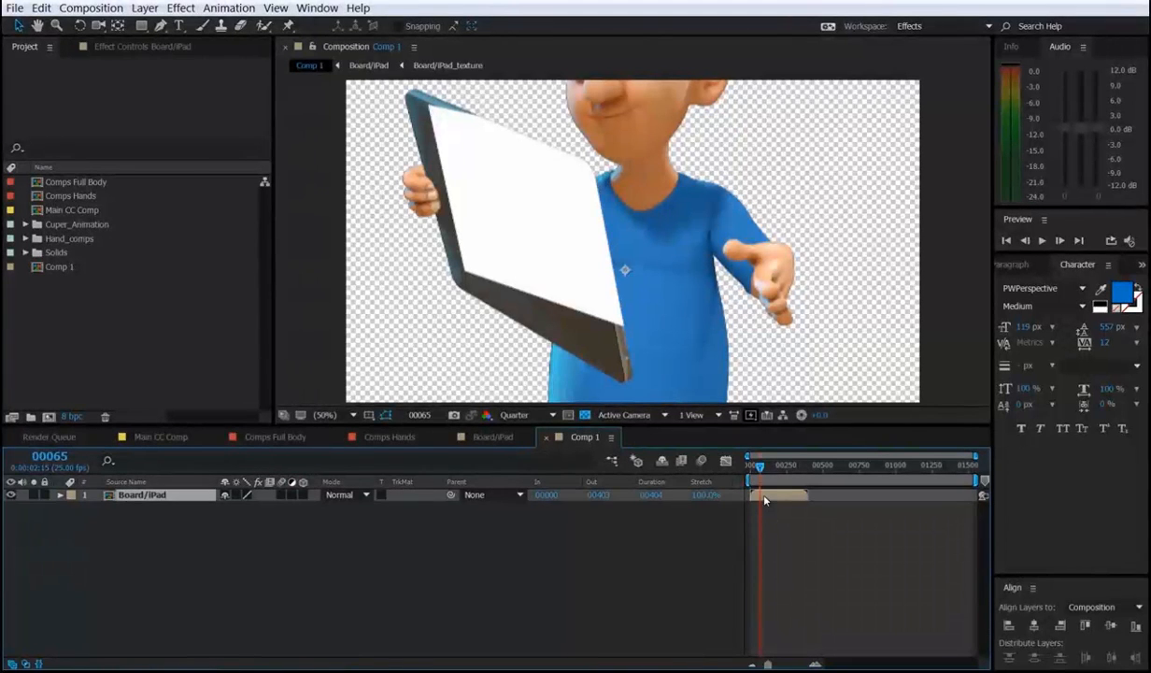
click(398, 436)
click(159, 495)
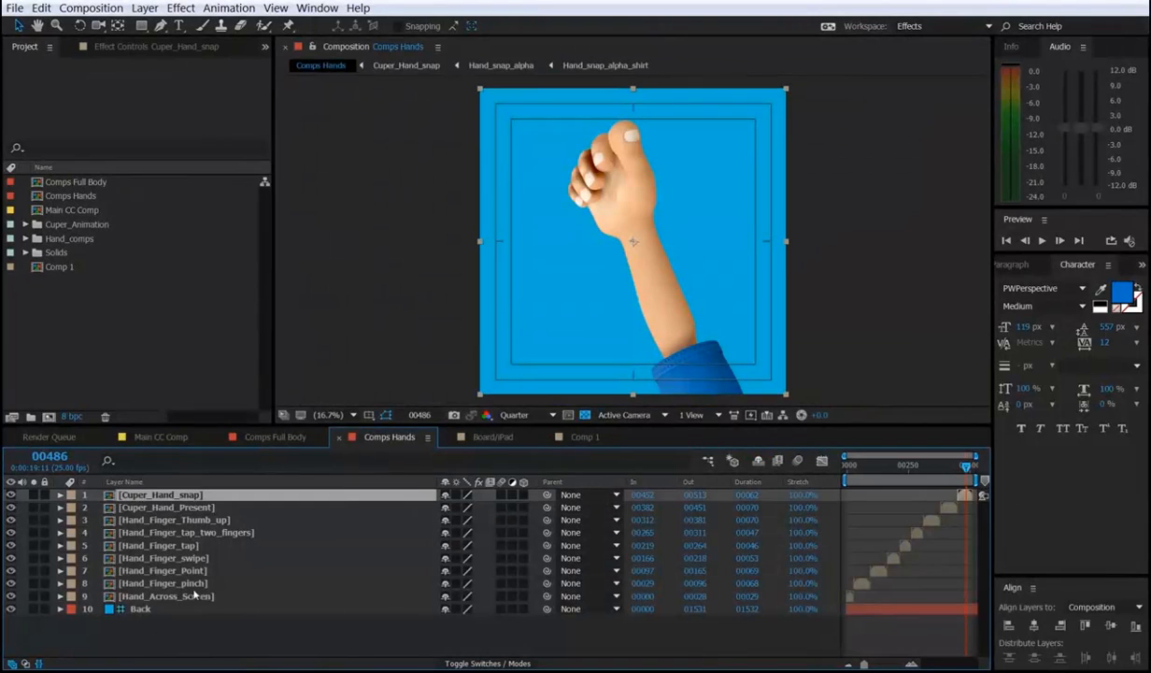
shift+click(190, 595)
key(ctrl+alt+r)
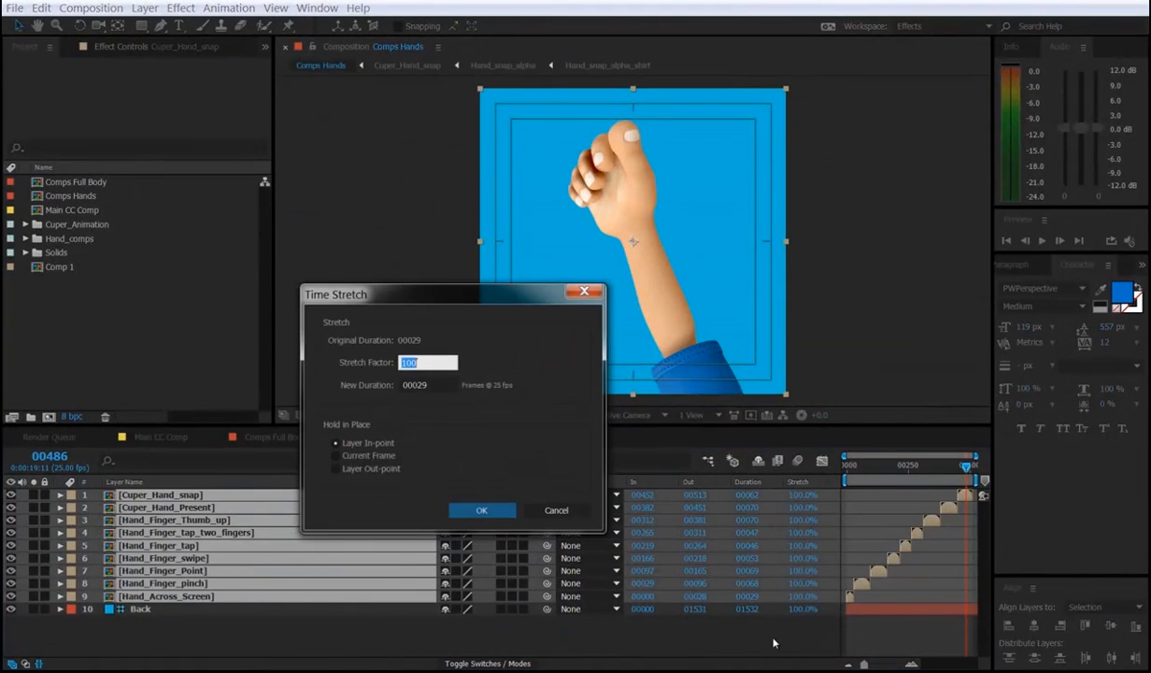
text(80)
click(482, 509)
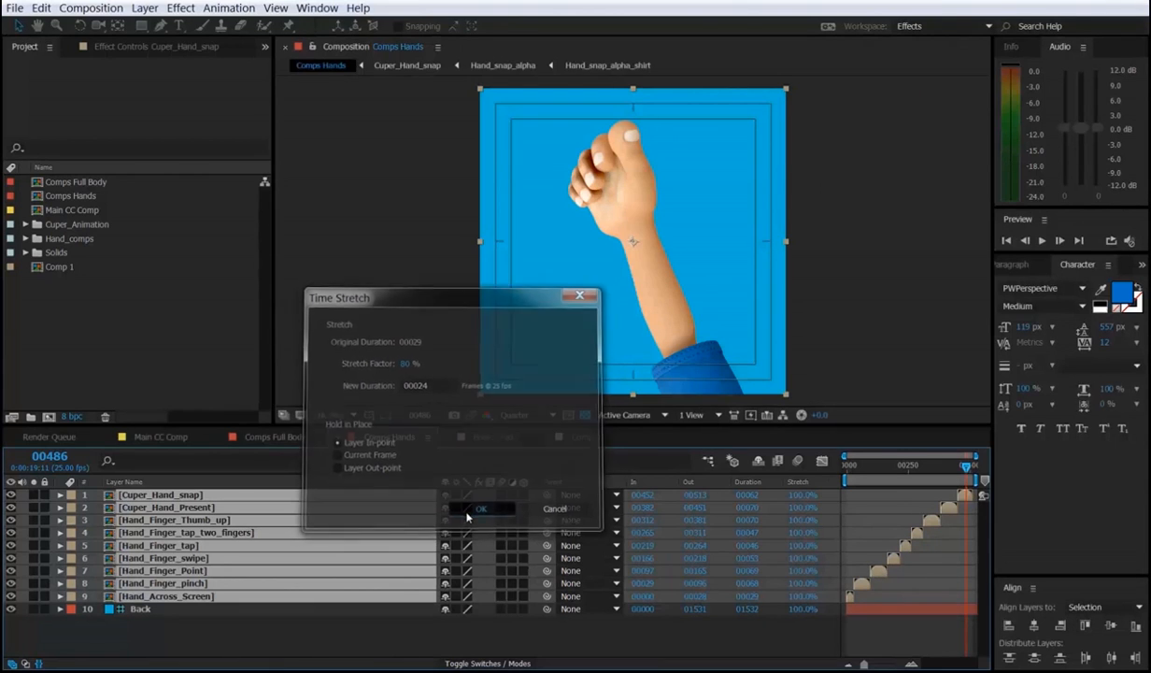
click(39, 663)
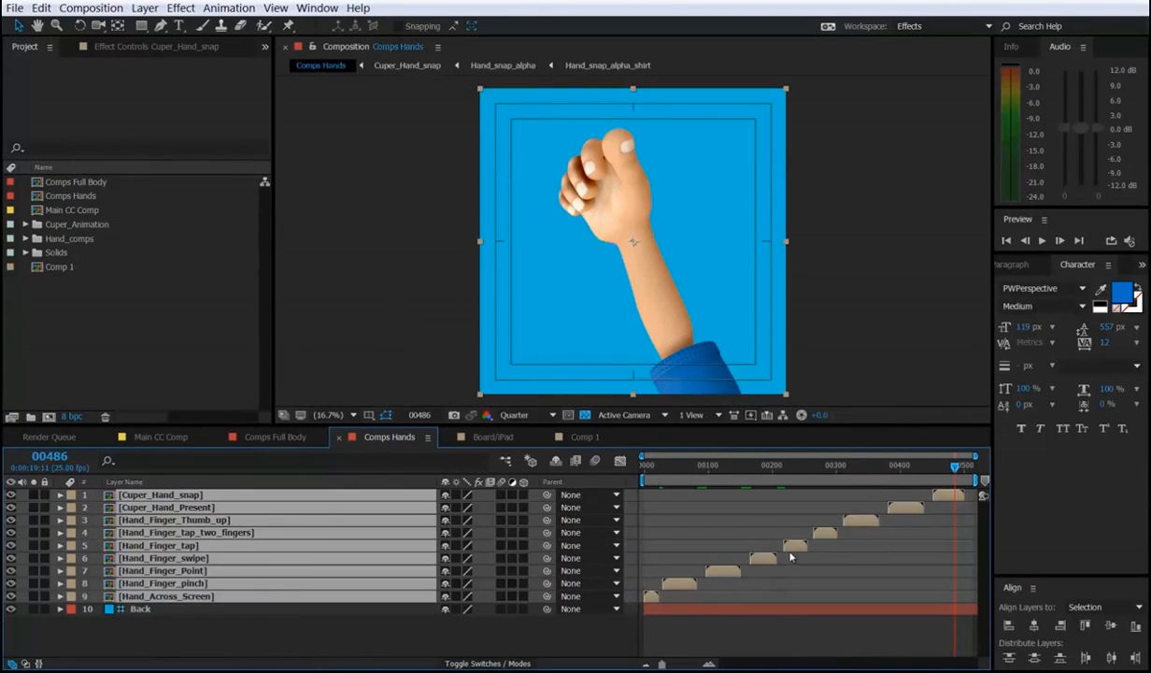
click(793, 619)
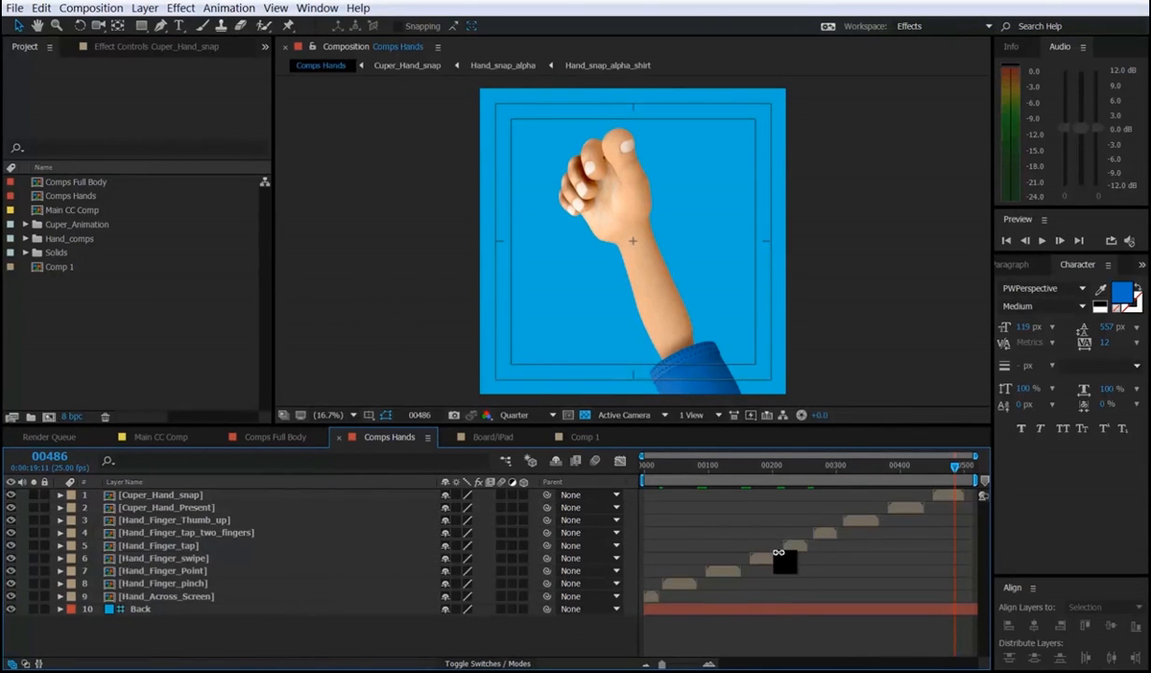
Try moving the Hand_Finger_tap and Hand_Finger_tap_two_fingers layers slightly earlier around frame 219, and undo both moves.
click(783, 486)
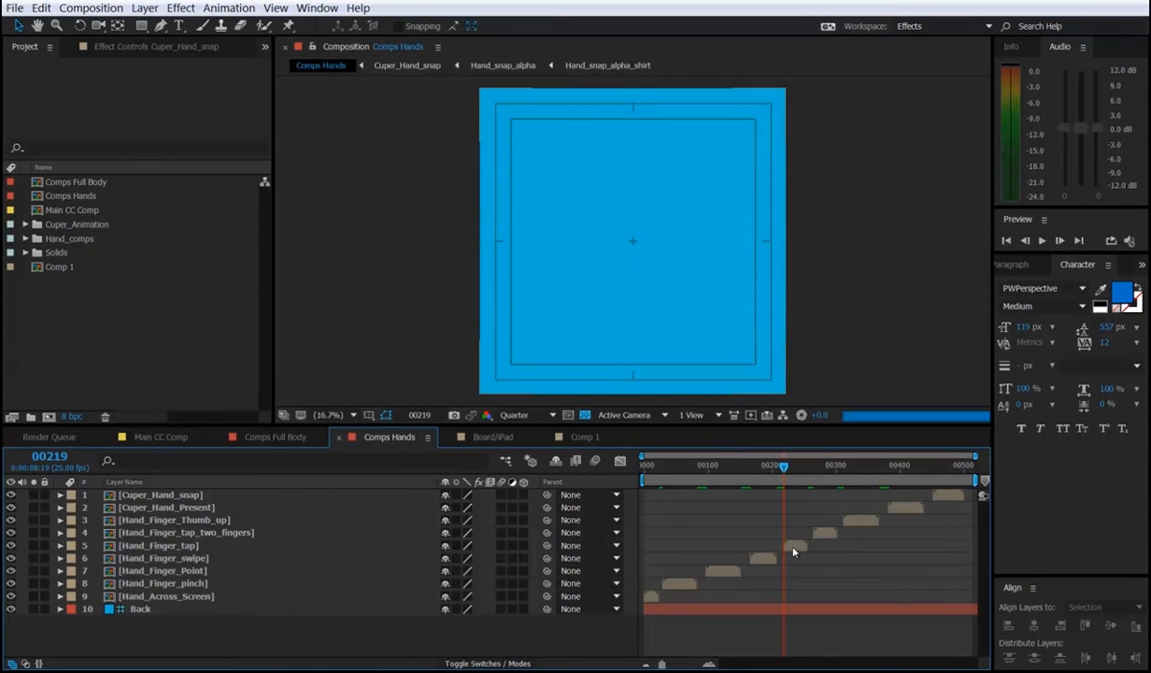
drag(793, 551, 787, 555)
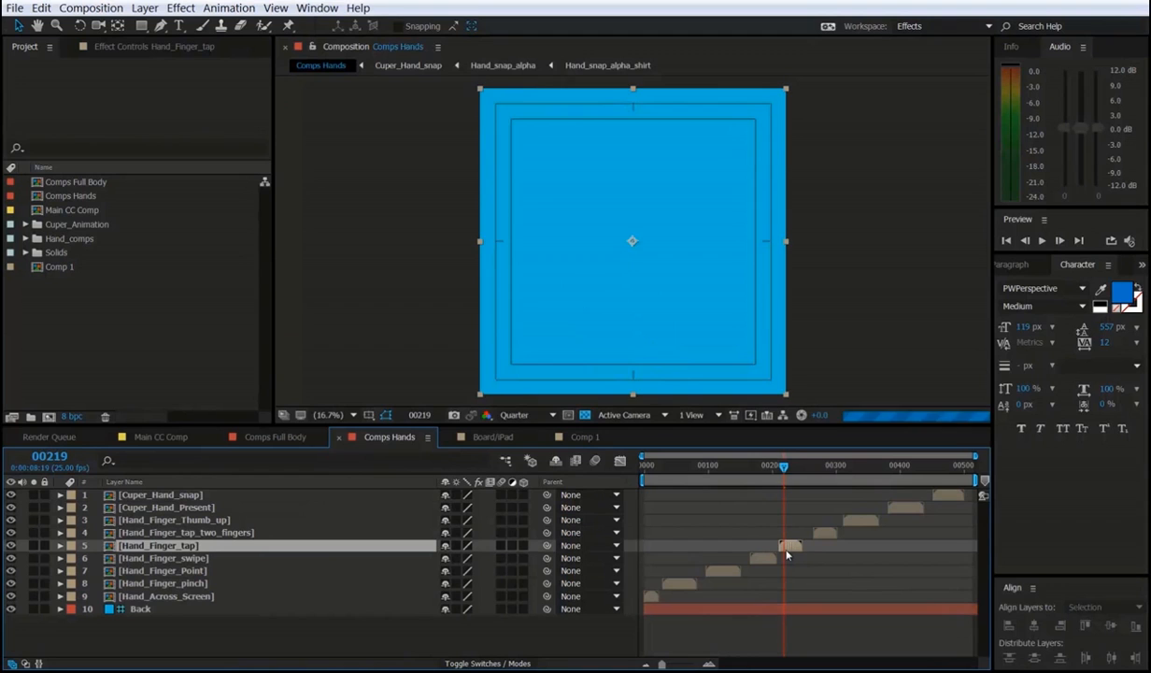
drag(822, 535, 815, 538)
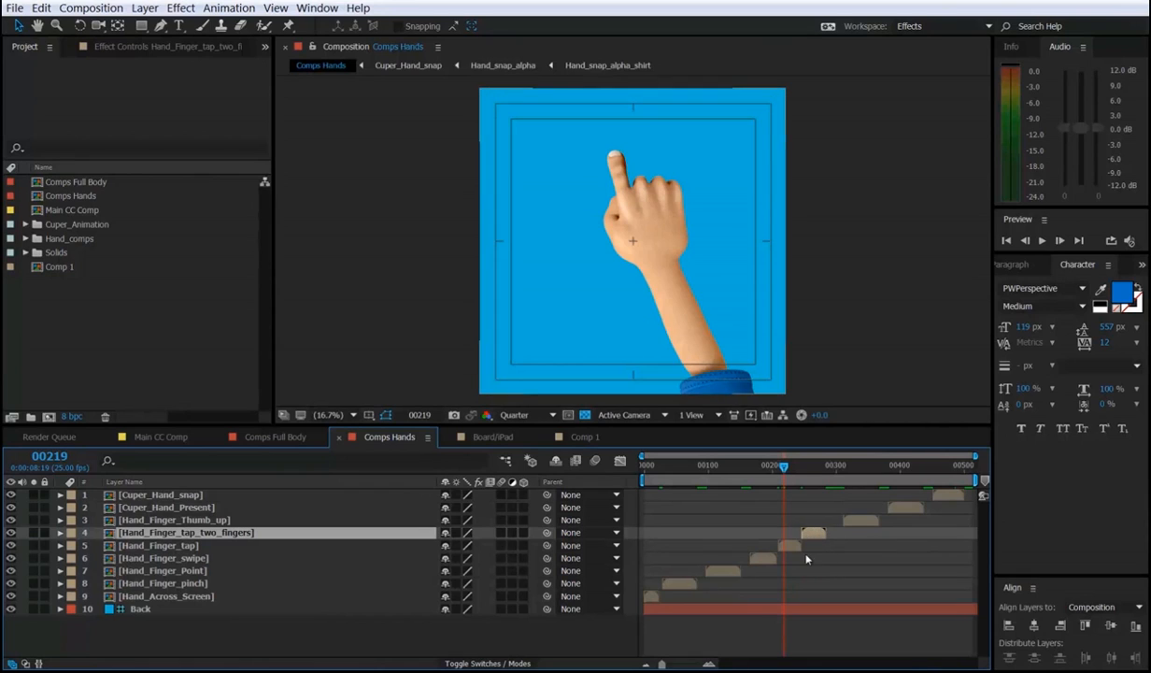
key(ctrl+z)
key(ctrl+z)
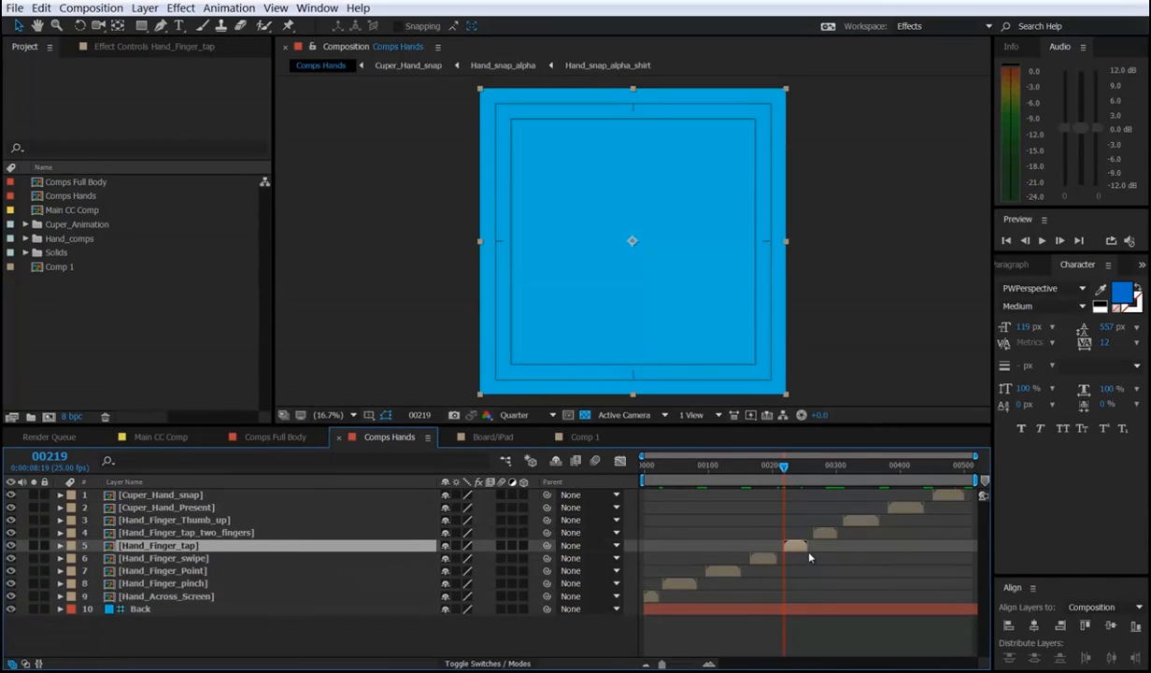
click(792, 634)
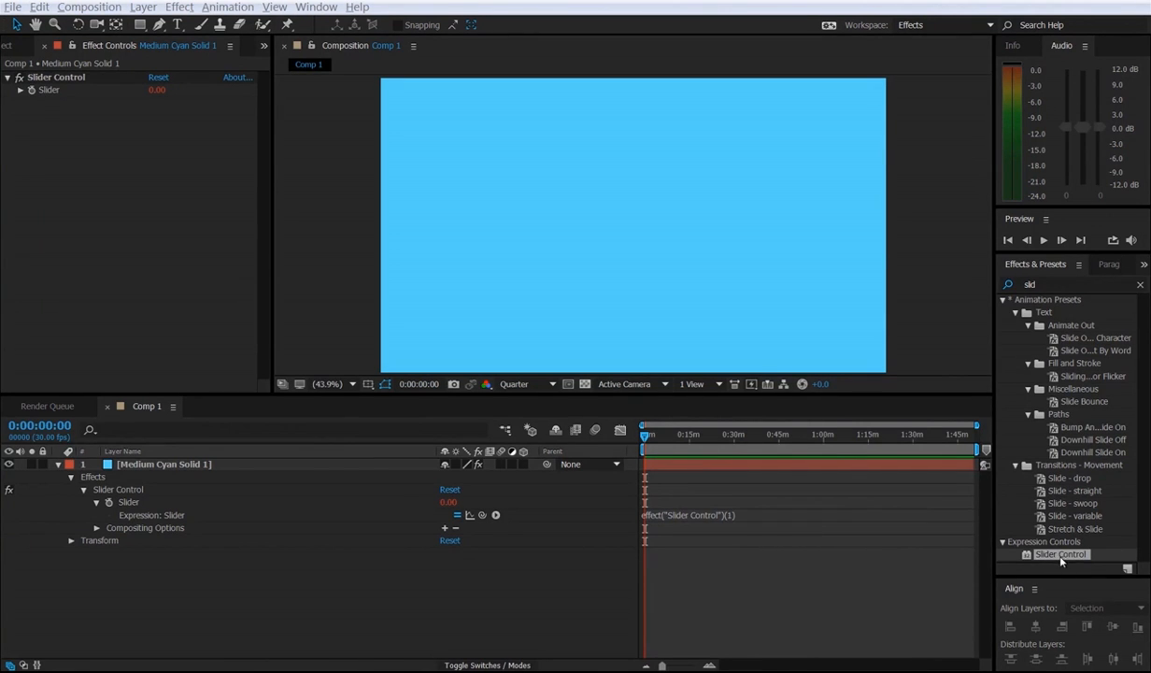
Examine the effect name Slider Control inside the Slider expression of Medium Cyan Solid 1, toggling the expression off and on.
click(673, 515)
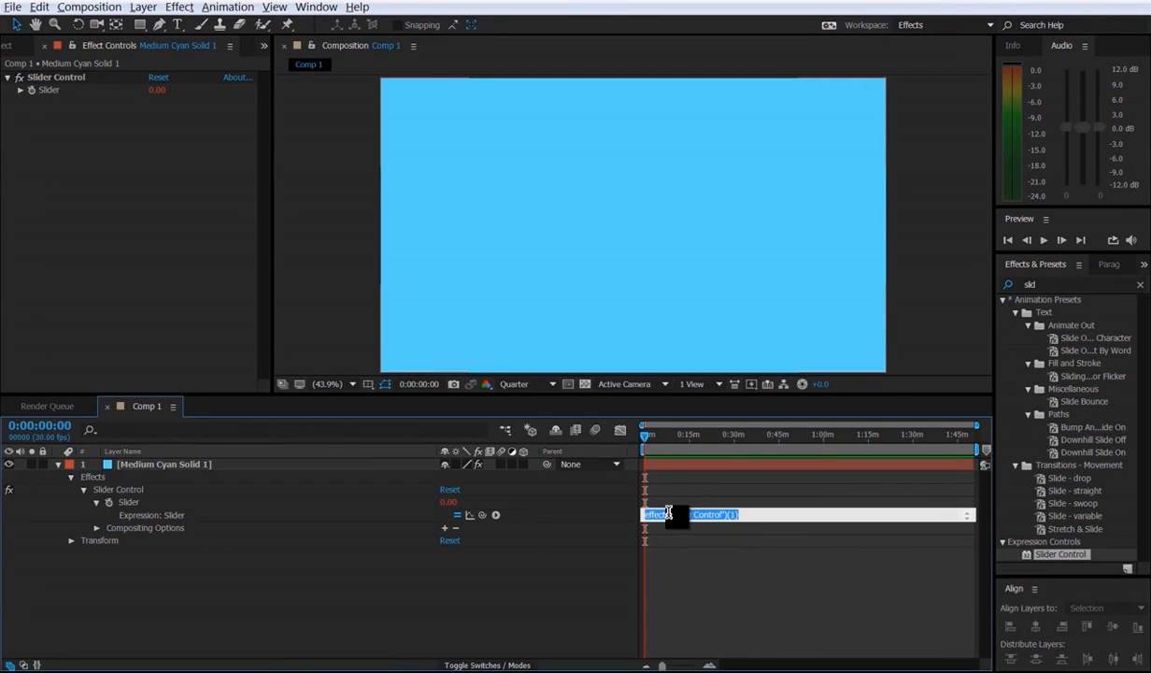
drag(671, 514, 723, 517)
click(796, 482)
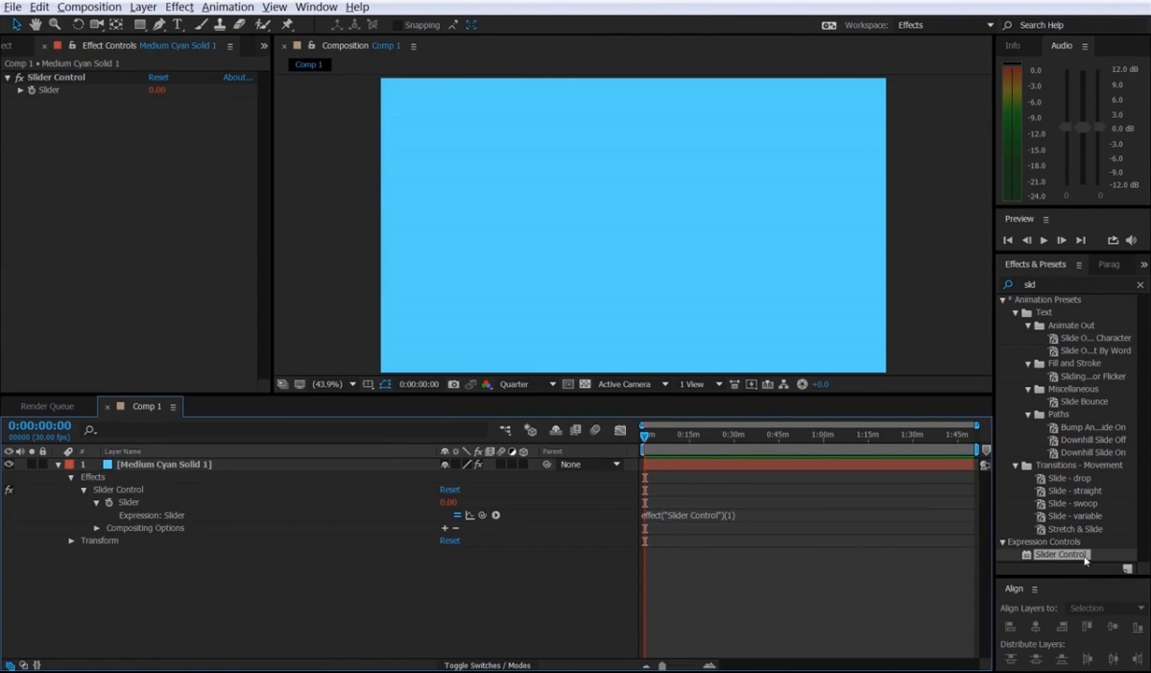
click(676, 517)
drag(672, 515, 727, 514)
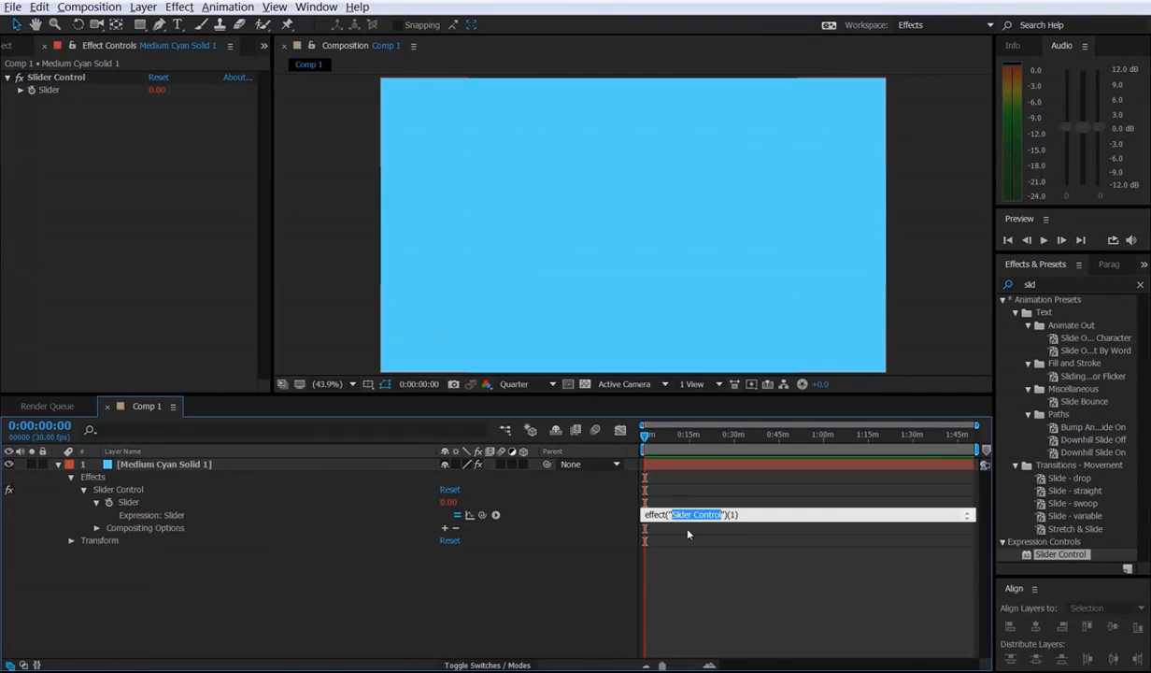
click(457, 516)
click(456, 516)
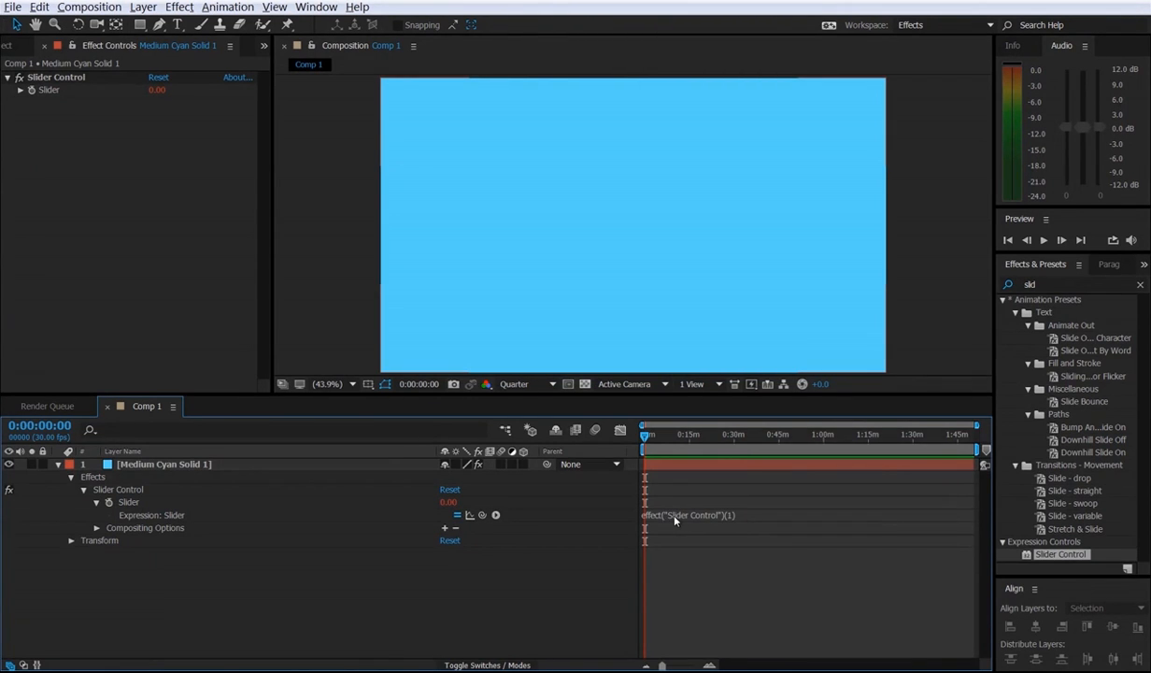
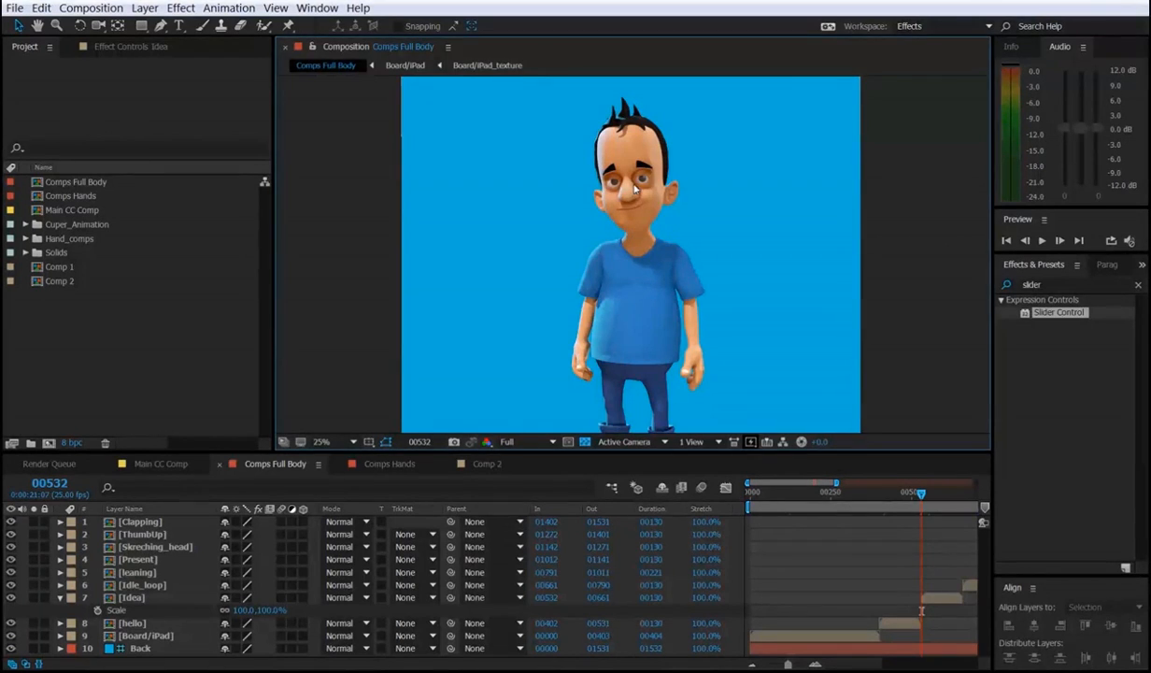
Compare the character's face in Comps Full Body at 100% zoom in Full and Quarter resolution, leaving the preview at Quarter.
scroll(636, 184, up, 4)
drag(615, 233, 647, 367)
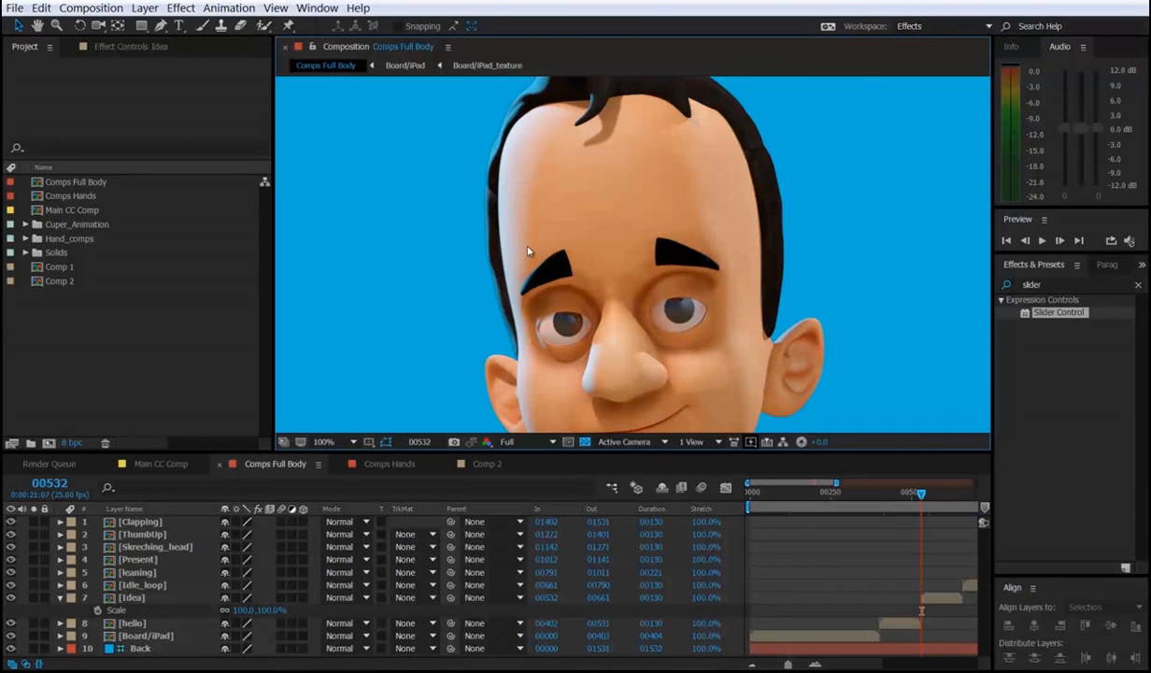
drag(690, 355, 716, 169)
scroll(683, 172, down, 3)
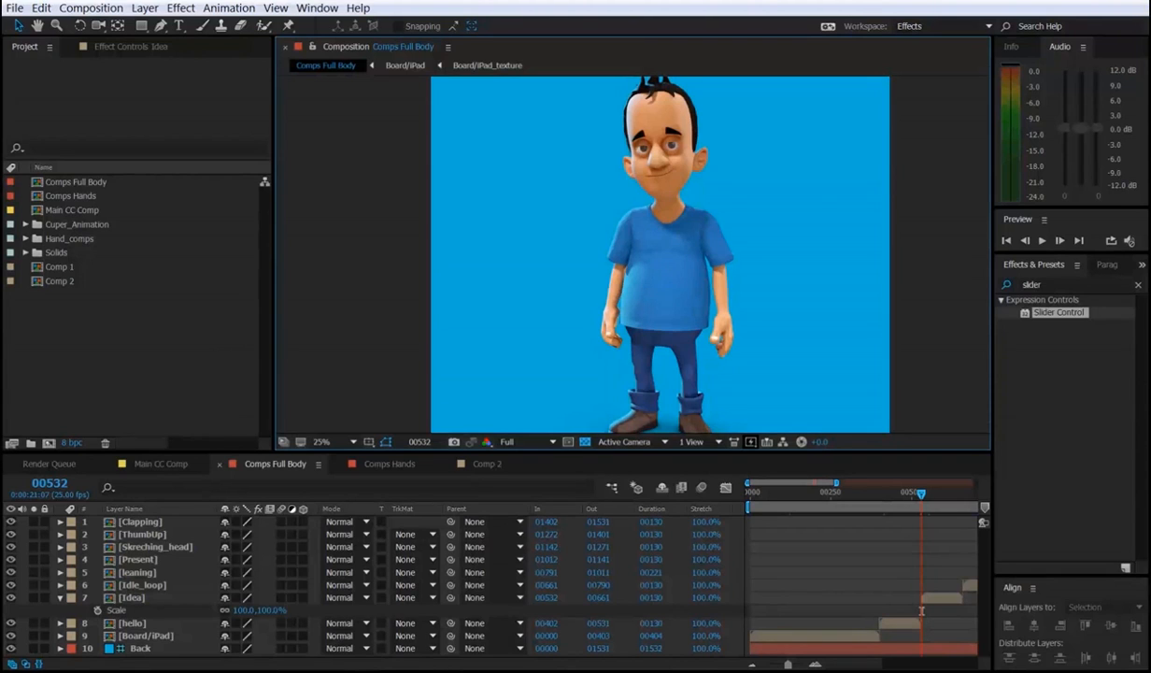
click(525, 442)
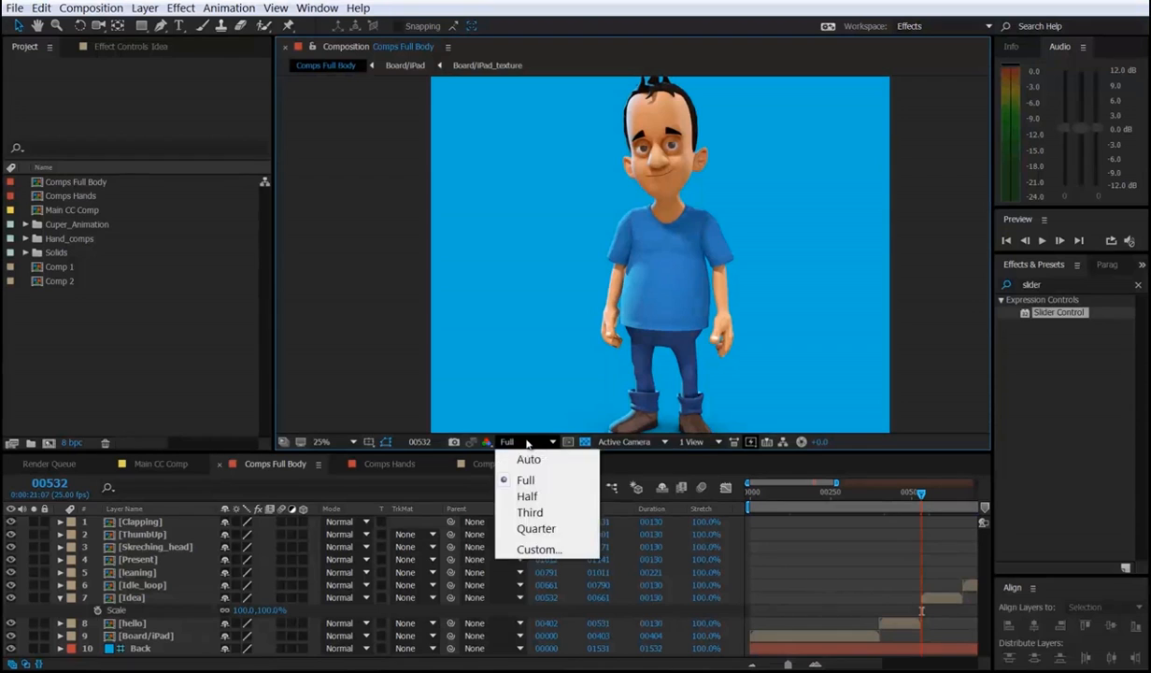
click(537, 529)
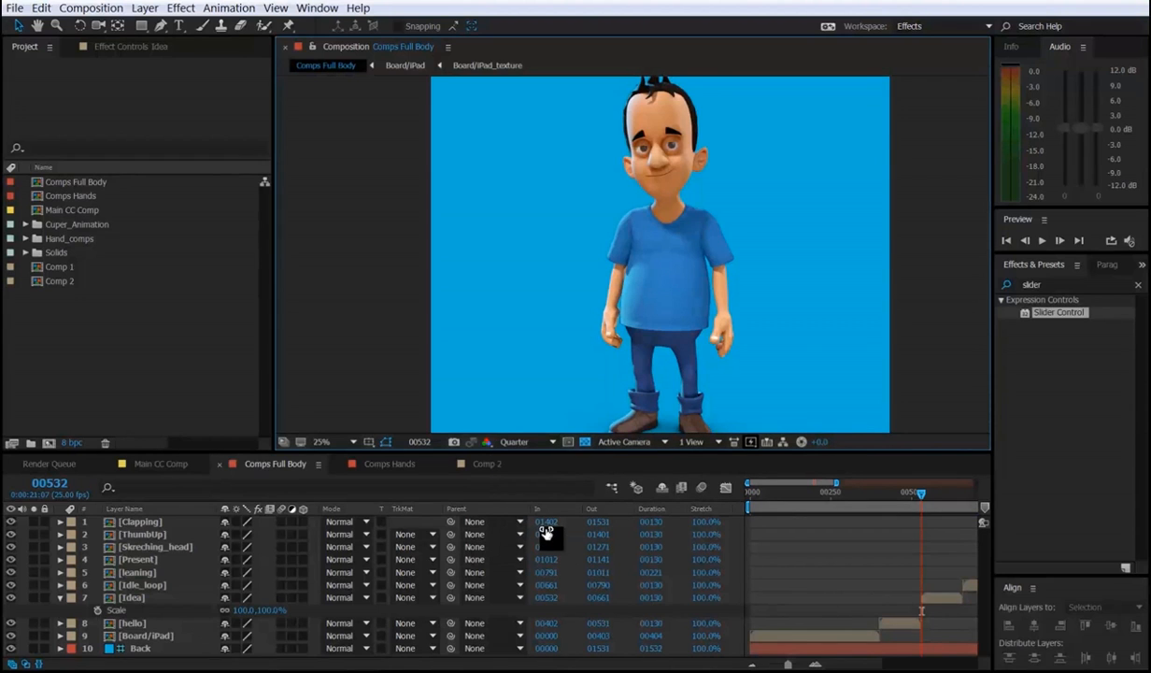
scroll(668, 123, up, 4)
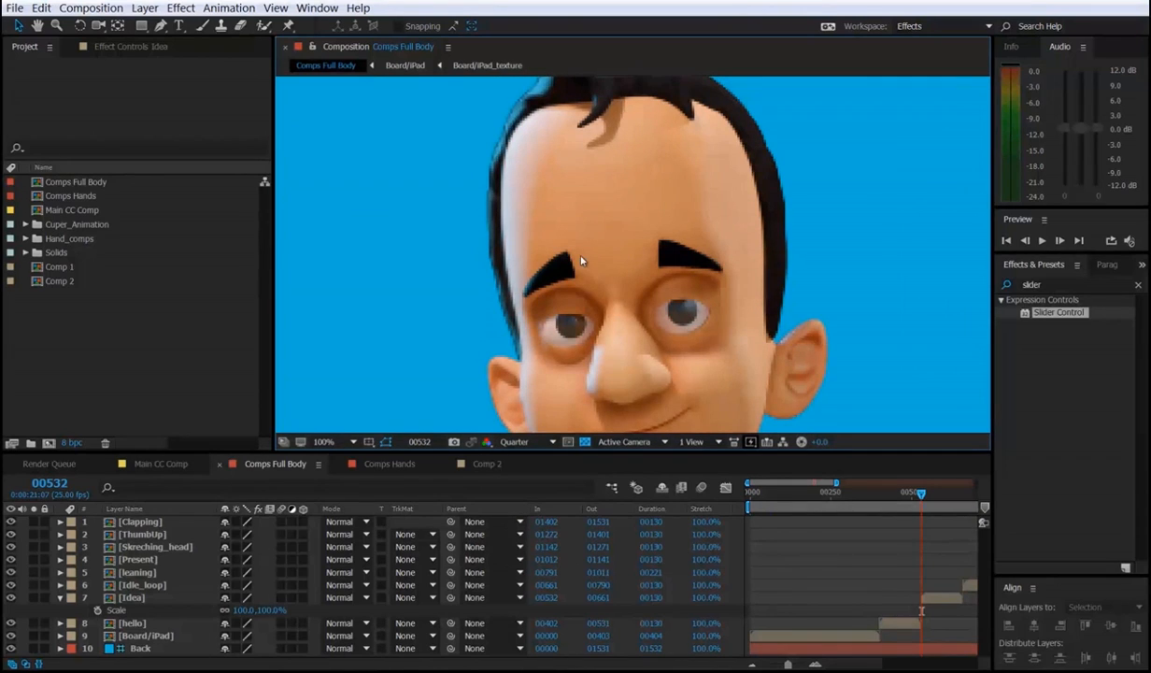
scroll(715, 276, down, 4)
drag(721, 293, 727, 214)
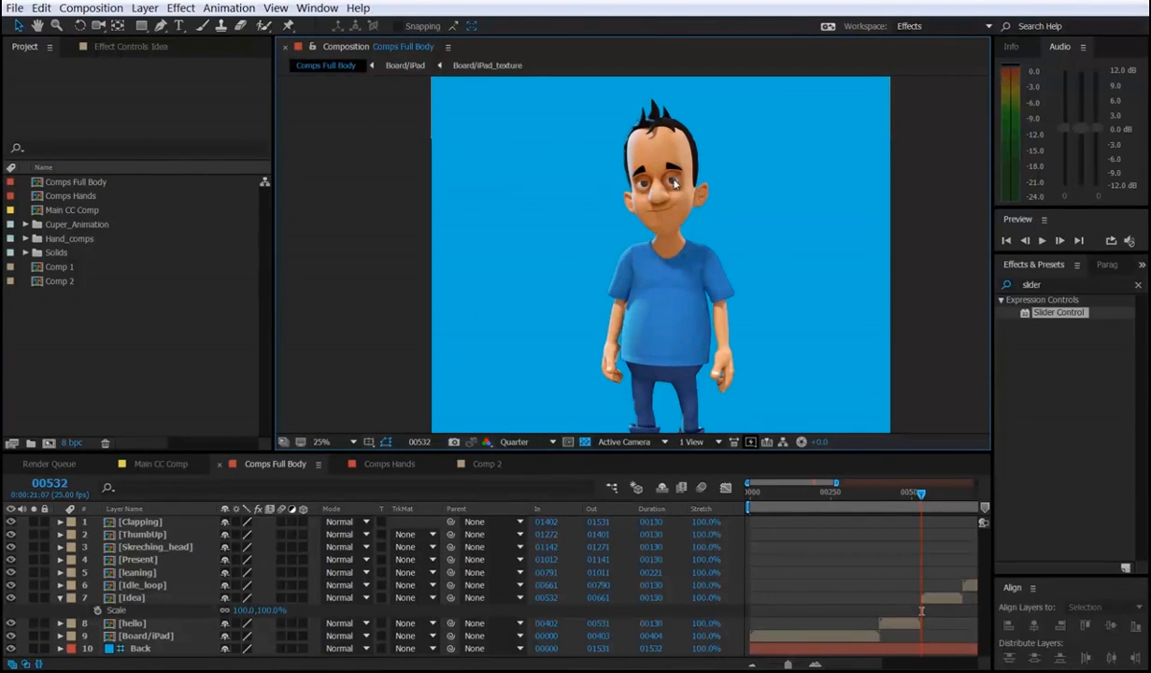
click(542, 444)
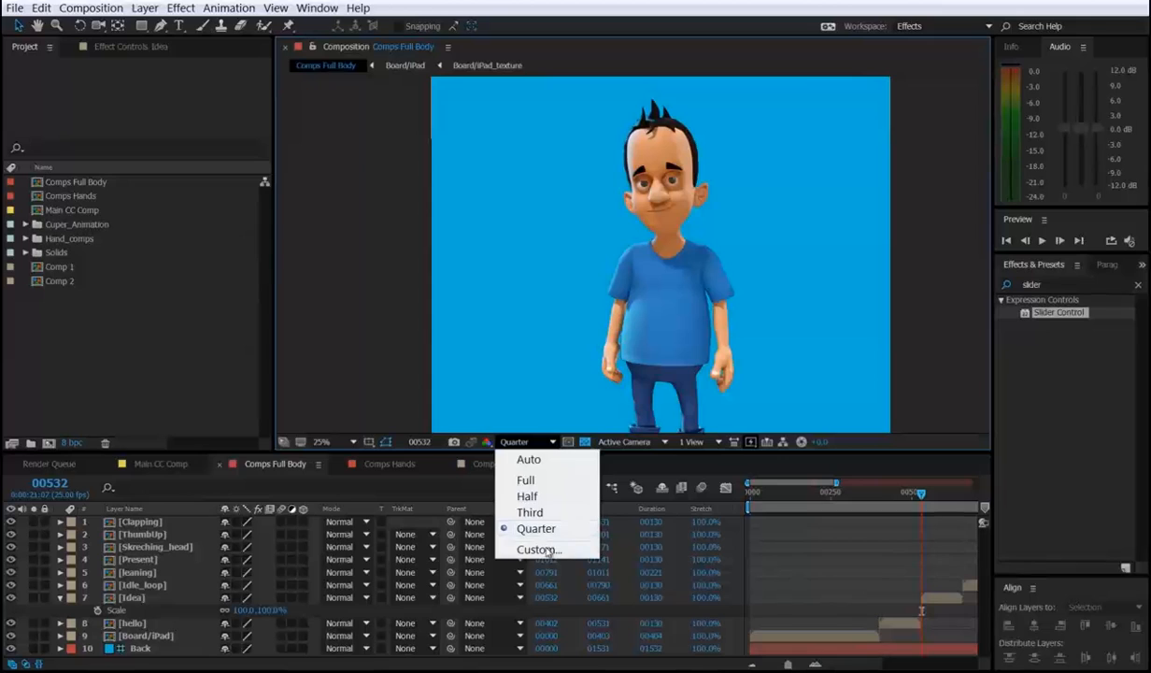
click(540, 549)
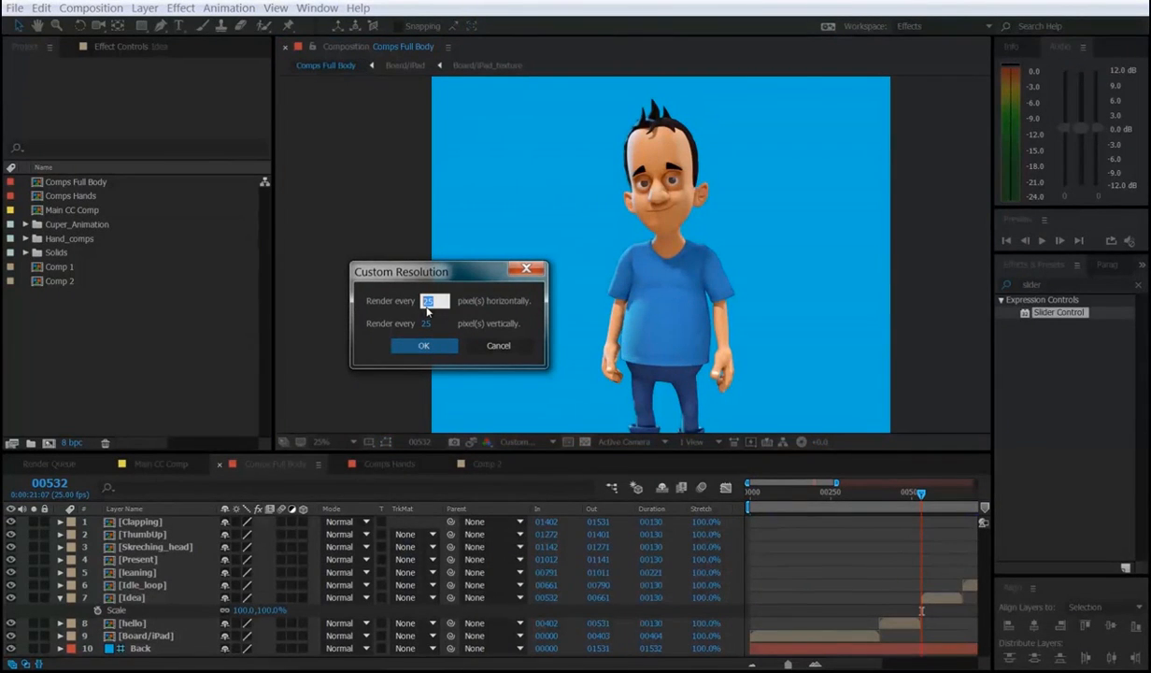
click(525, 269)
Set a custom preview resolution for Comps Full Body that renders every 15 pixels horizontally and every 15 pixels vertically.
click(515, 443)
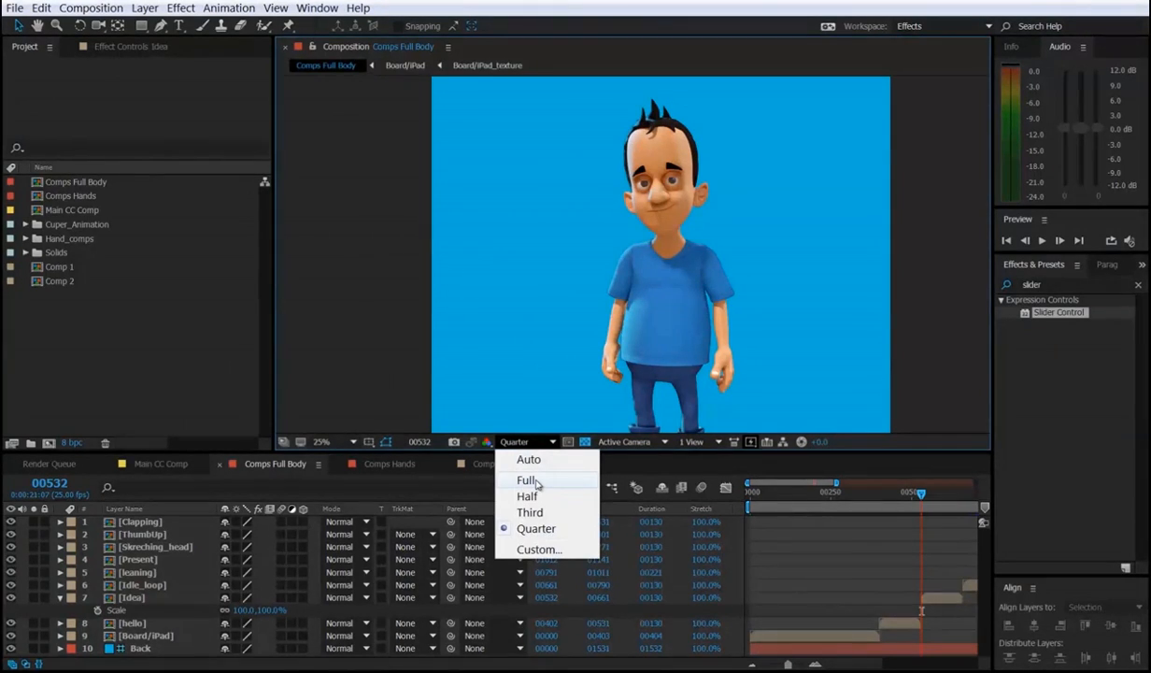
click(539, 549)
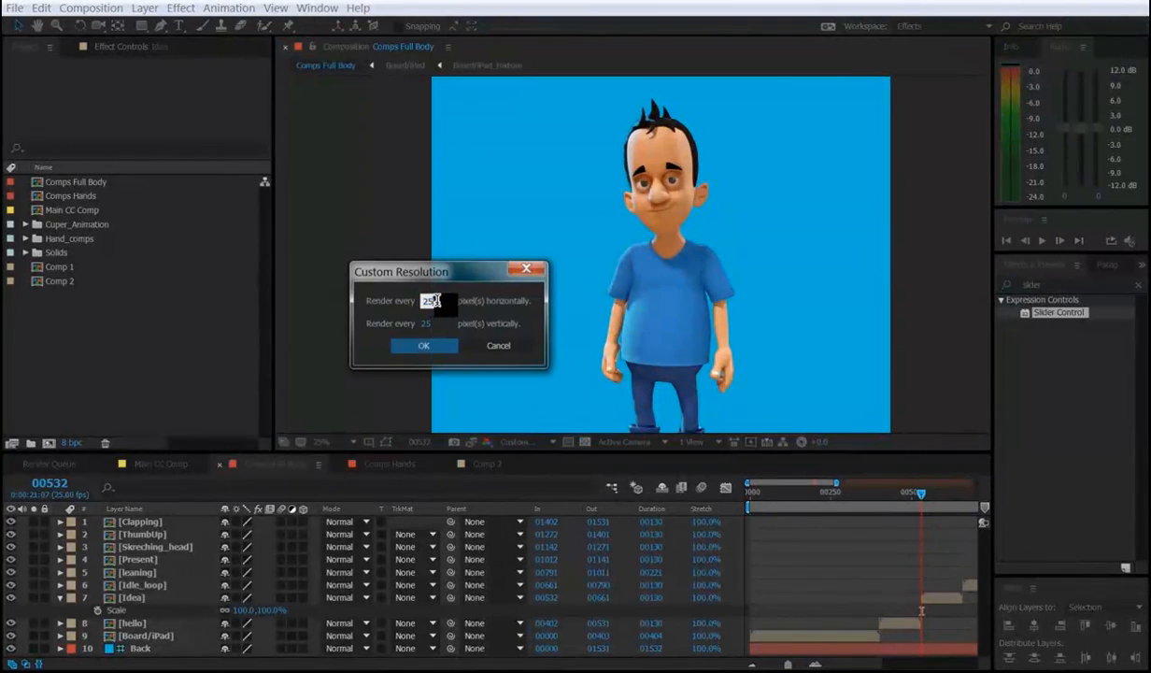
drag(423, 282, 432, 277)
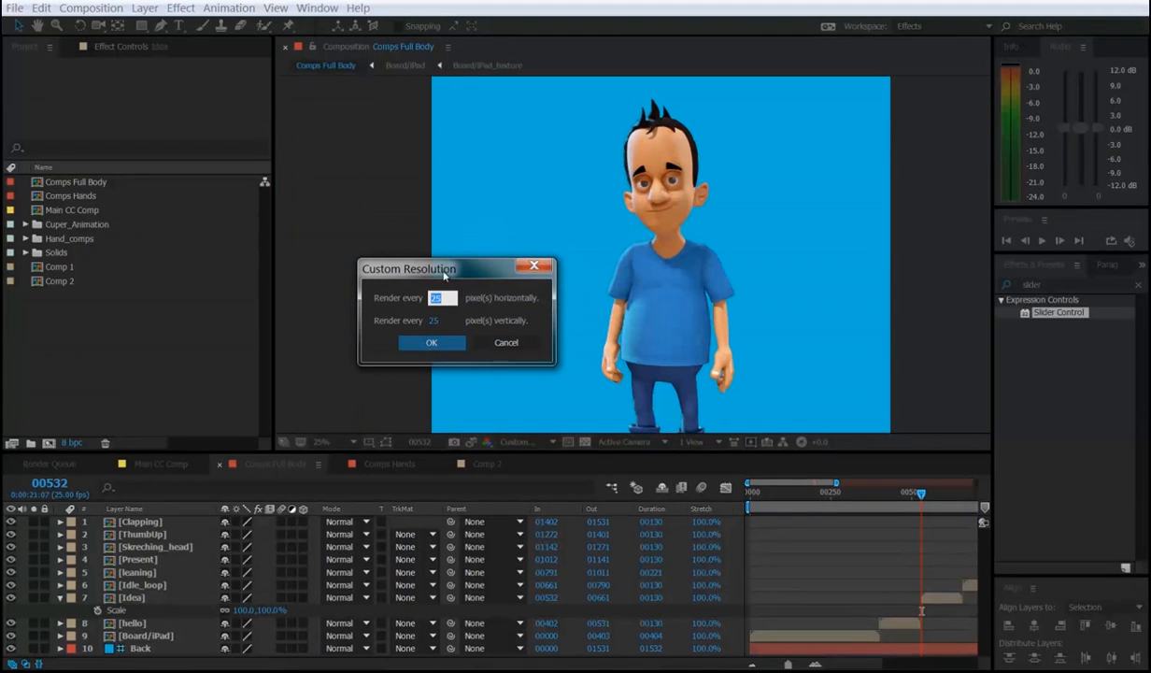
drag(445, 274, 447, 269)
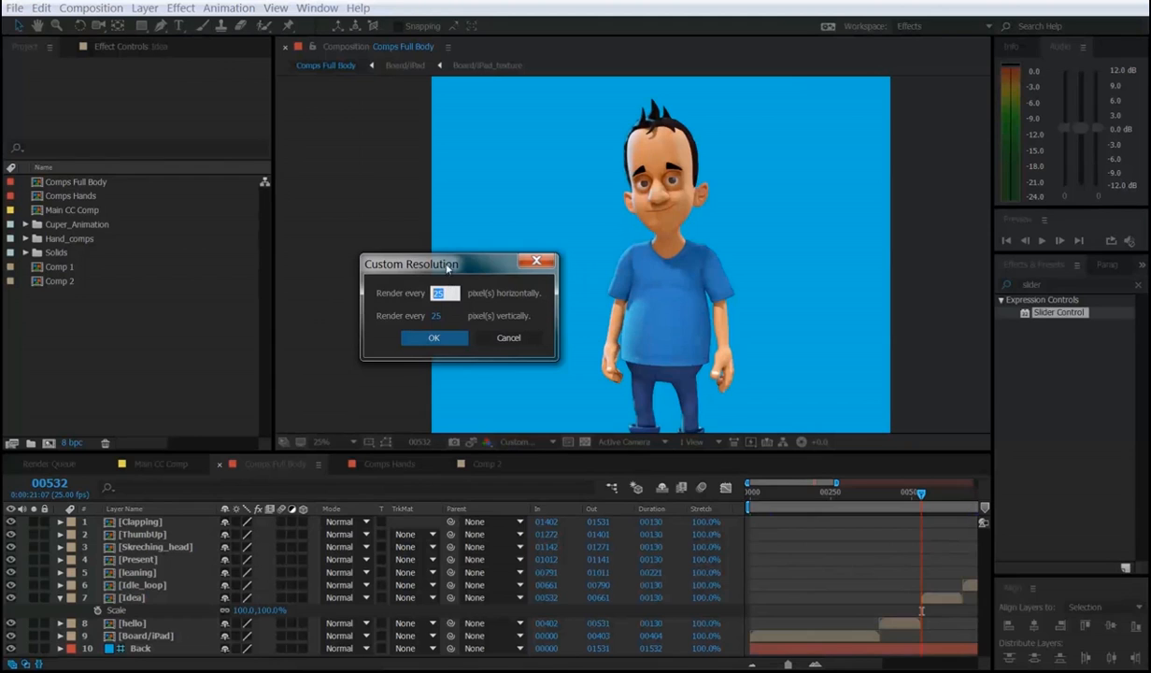
drag(448, 268, 453, 253)
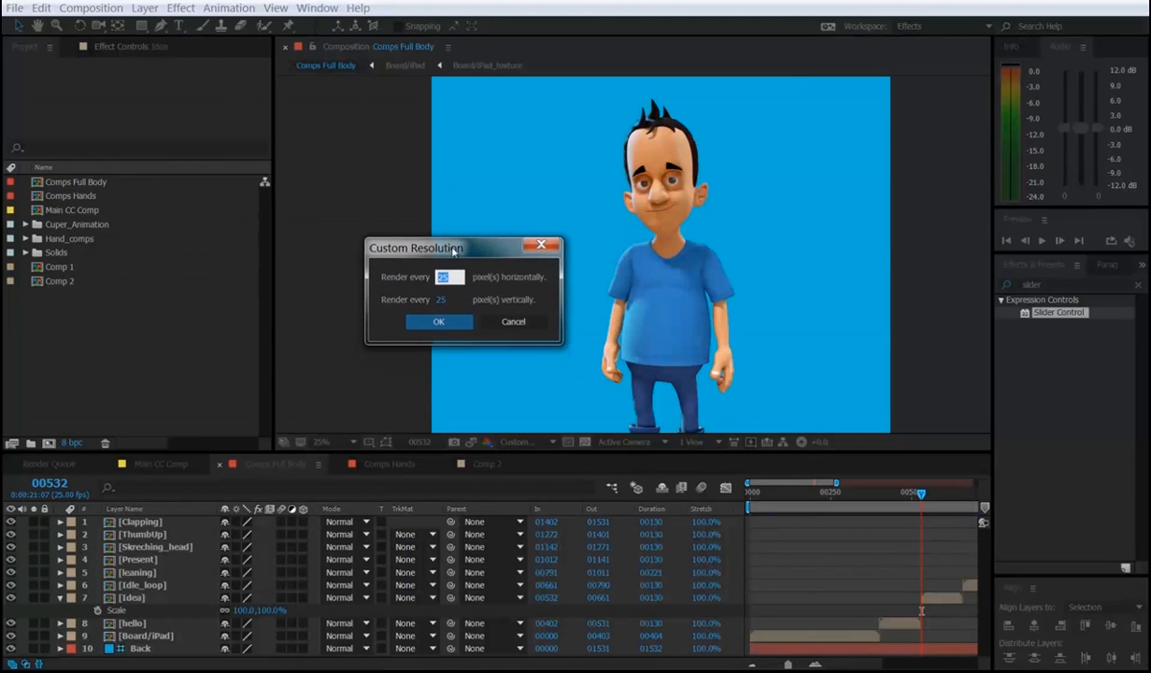
text(15)
click(442, 299)
text(15)
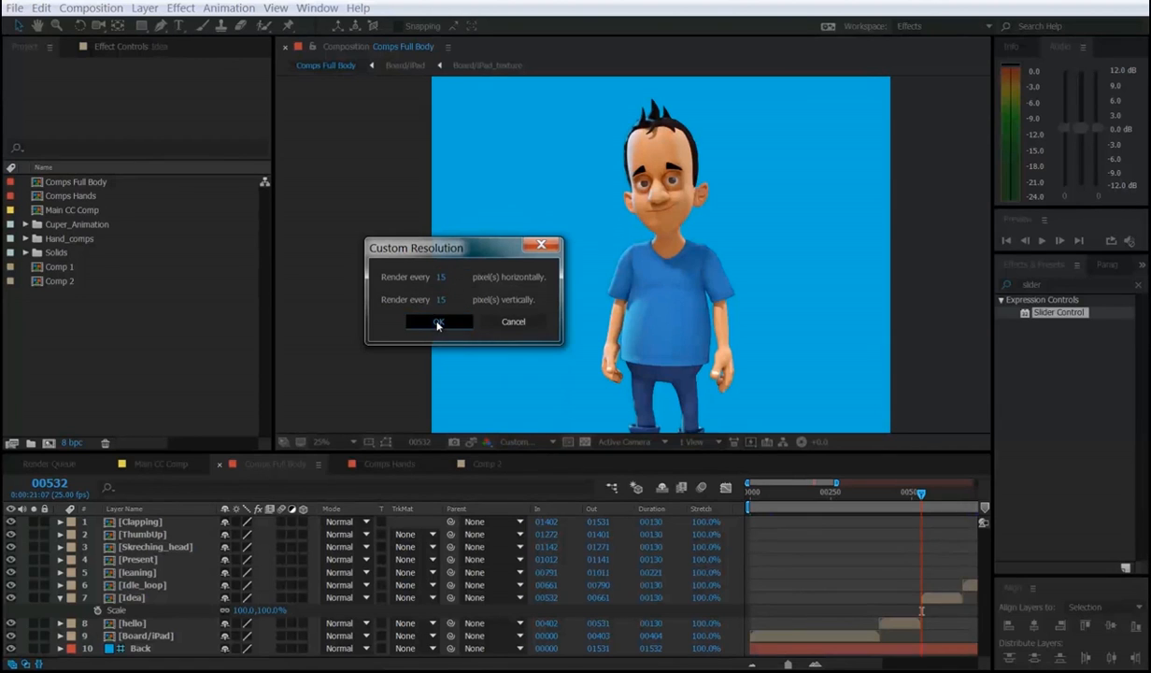
click(438, 321)
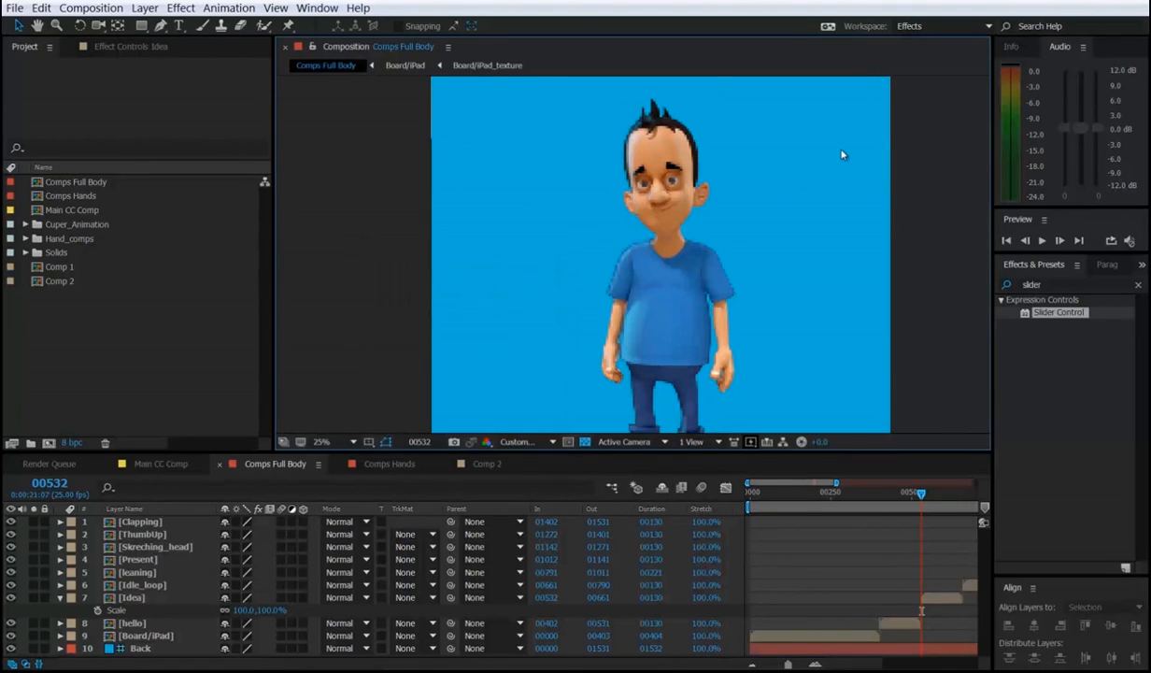
Examine the character's face at 100% zoom and the whole figure at 25% in the custom resolution.
scroll(677, 148, up, 4)
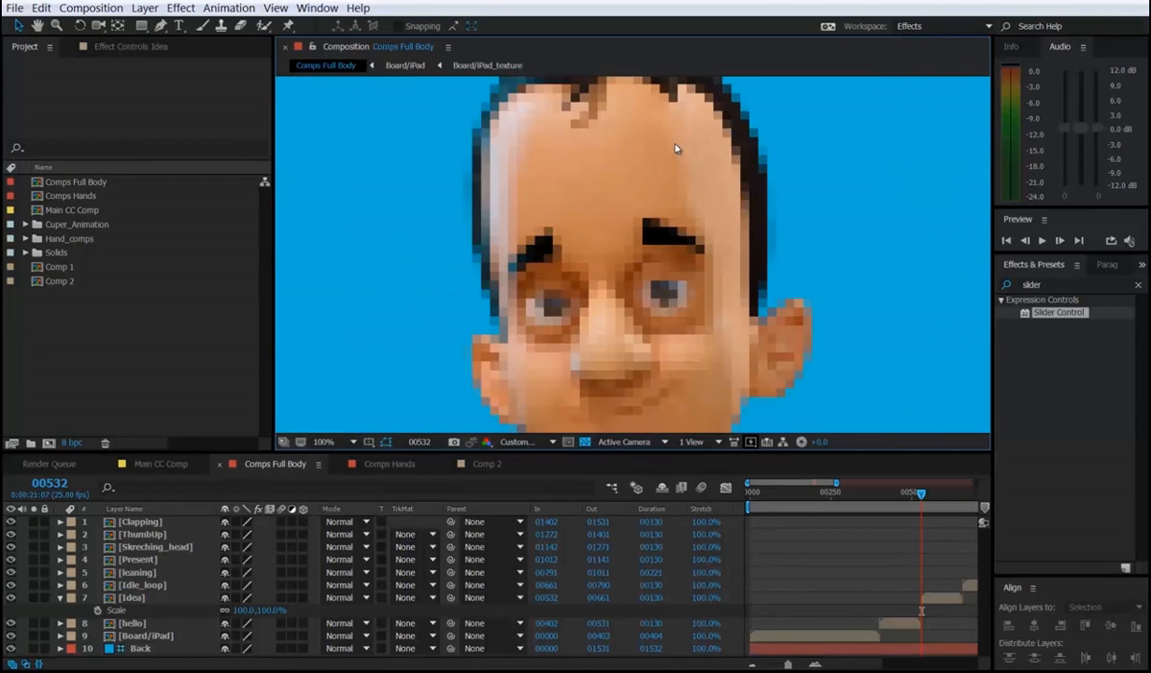
scroll(676, 149, down, 2)
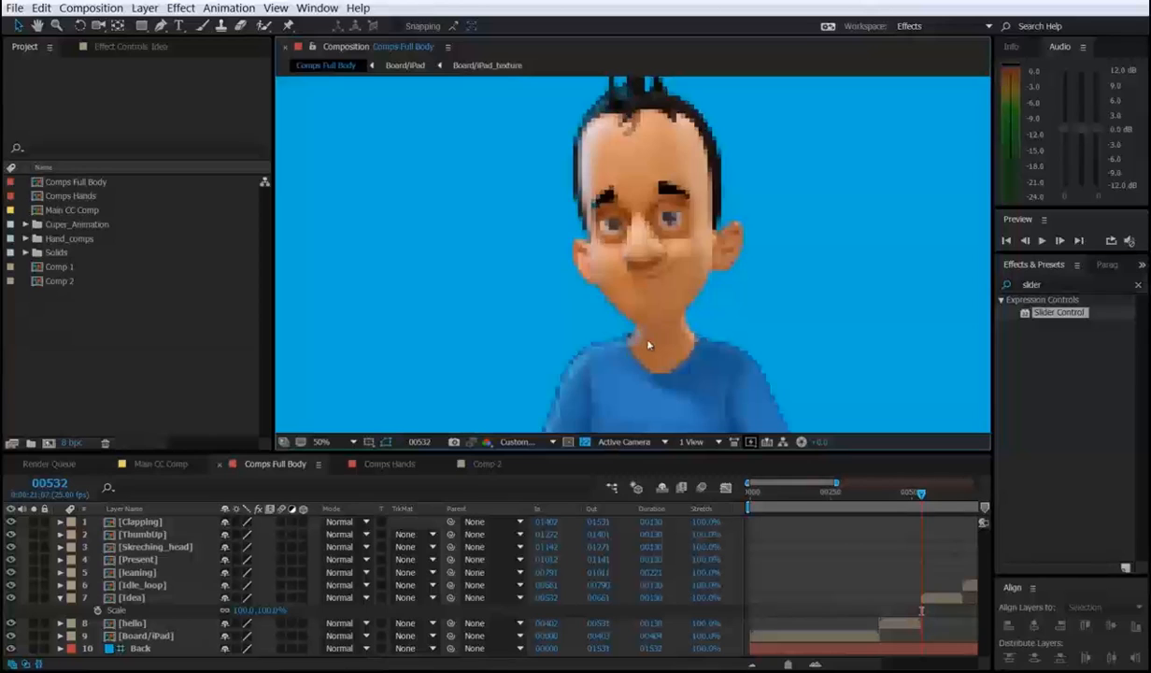
scroll(647, 343, down, 1)
drag(645, 282, 635, 231)
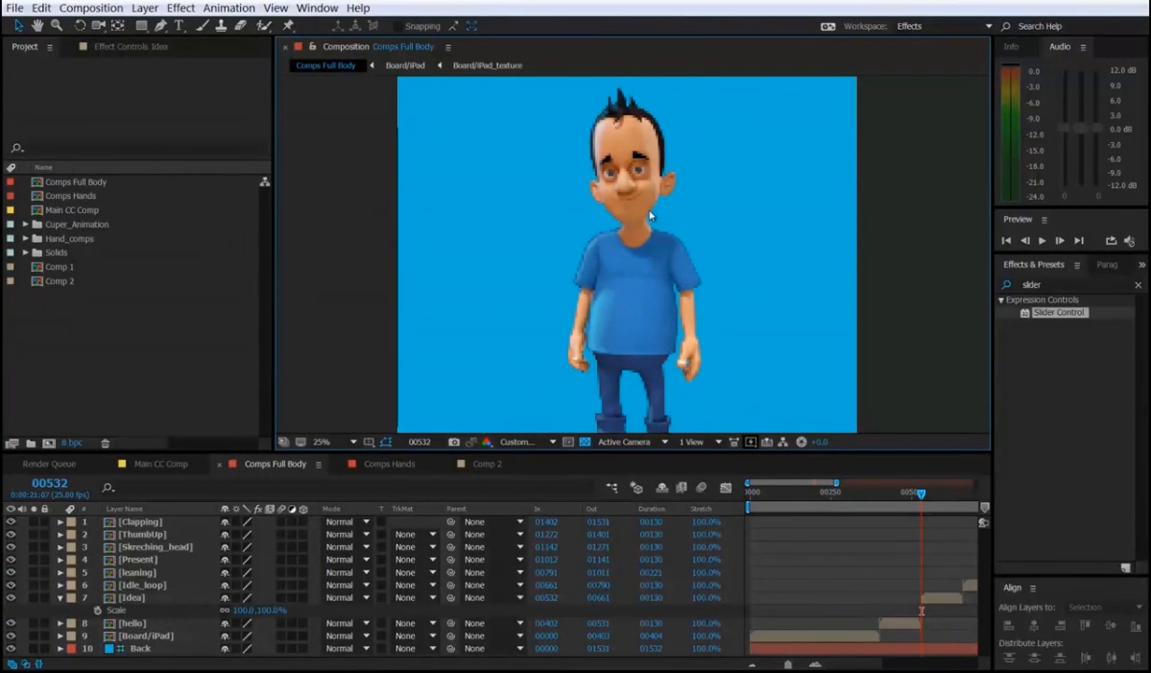
scroll(651, 216, down, 1)
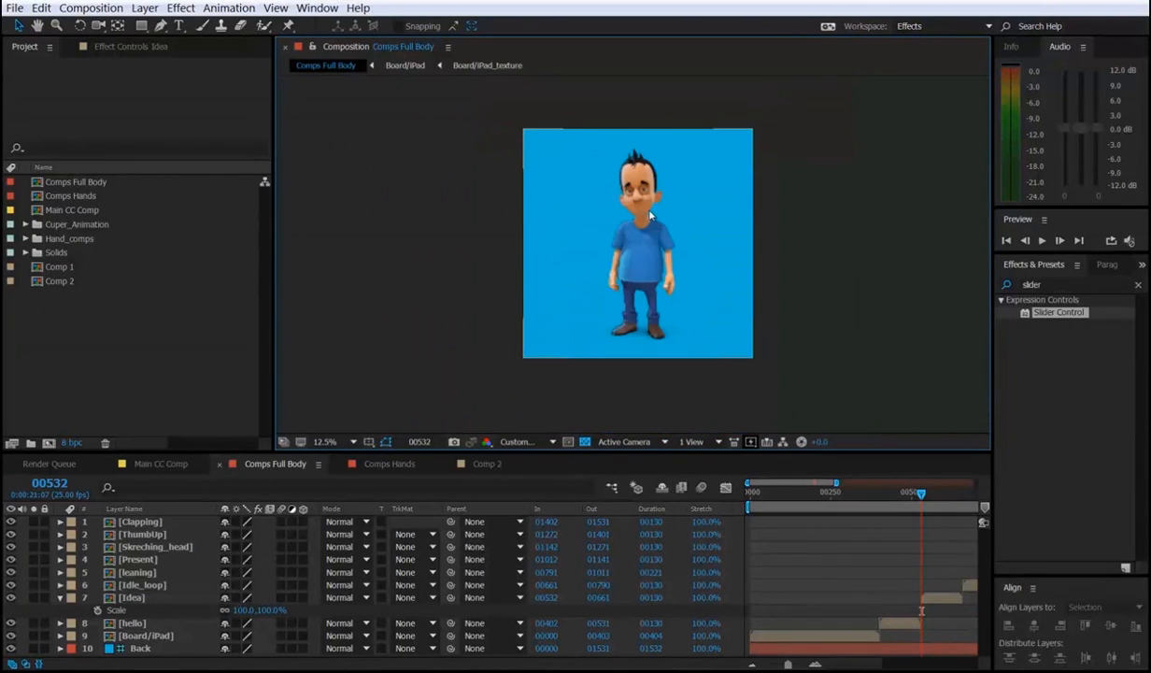
scroll(651, 215, up, 1)
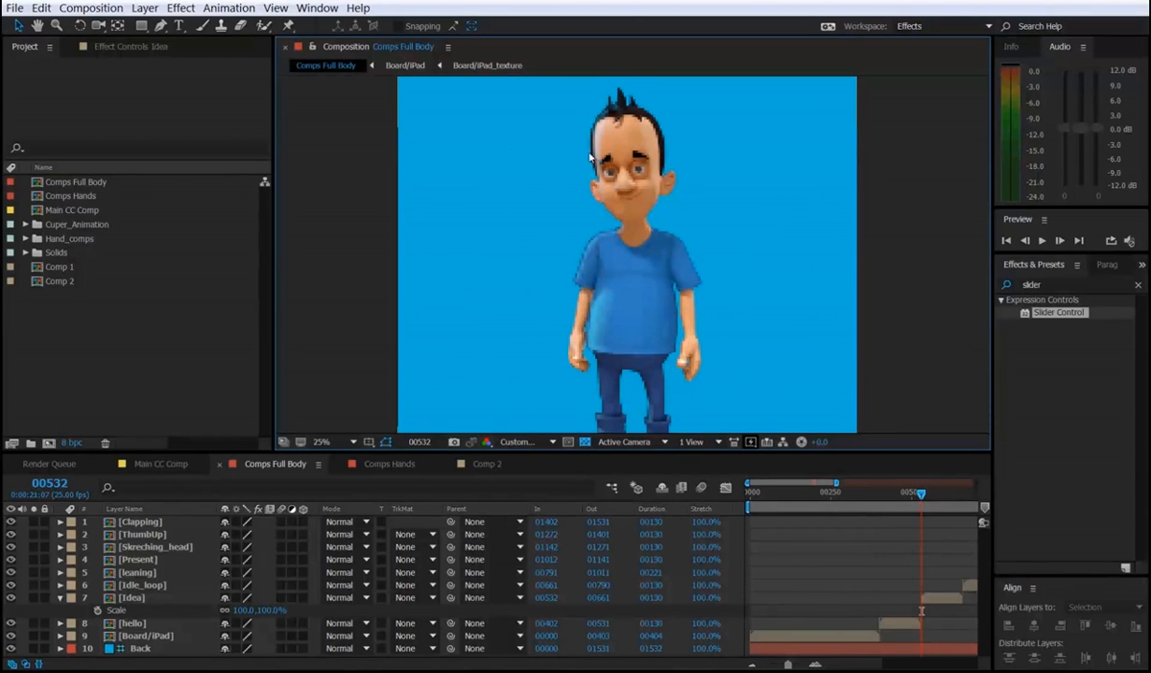
Scrub through the Idea and hello animations in the custom preview resolution, ending at frame 570.
click(528, 447)
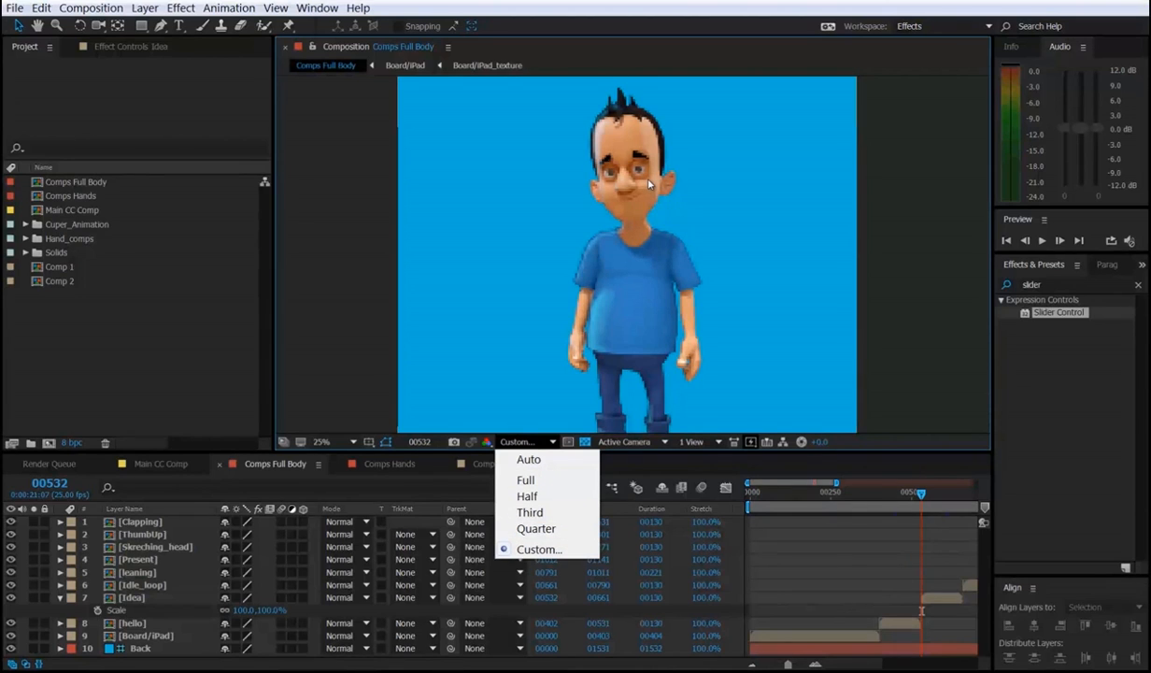
click(939, 495)
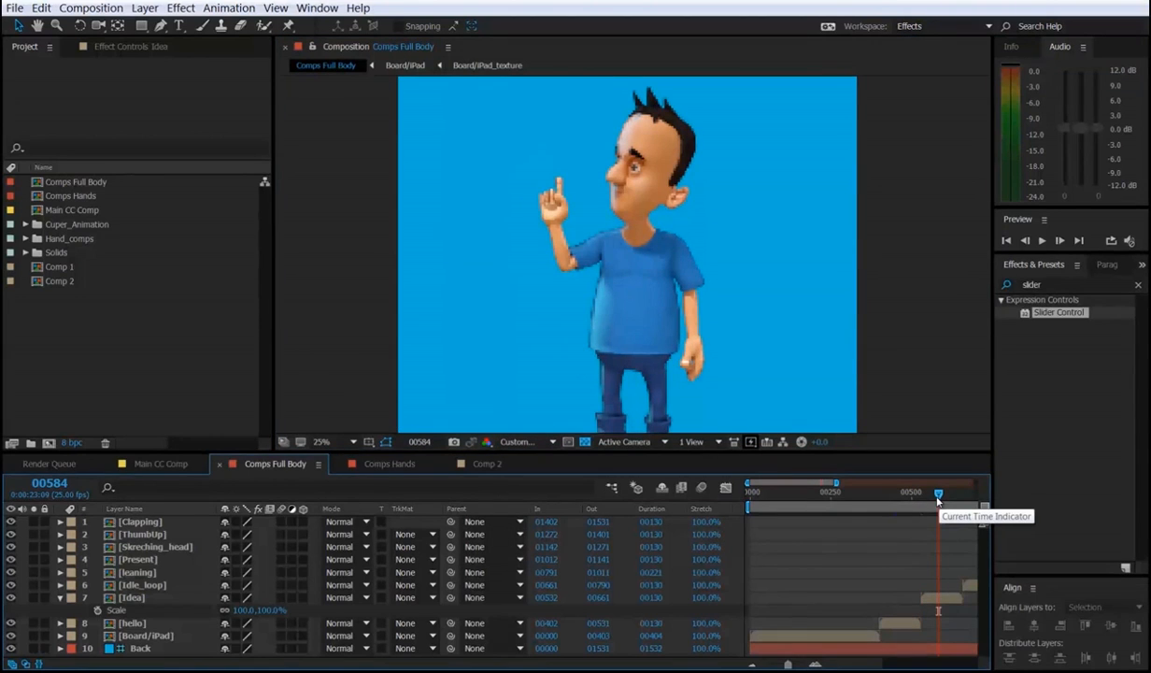
drag(938, 500, 950, 540)
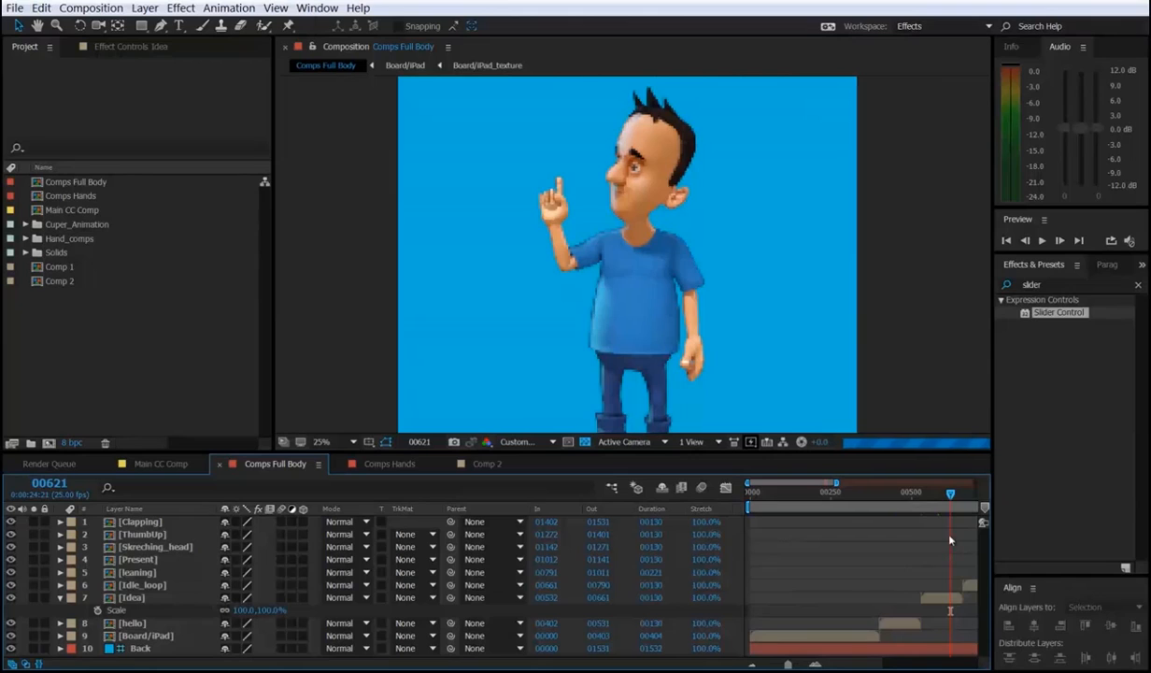
click(902, 502)
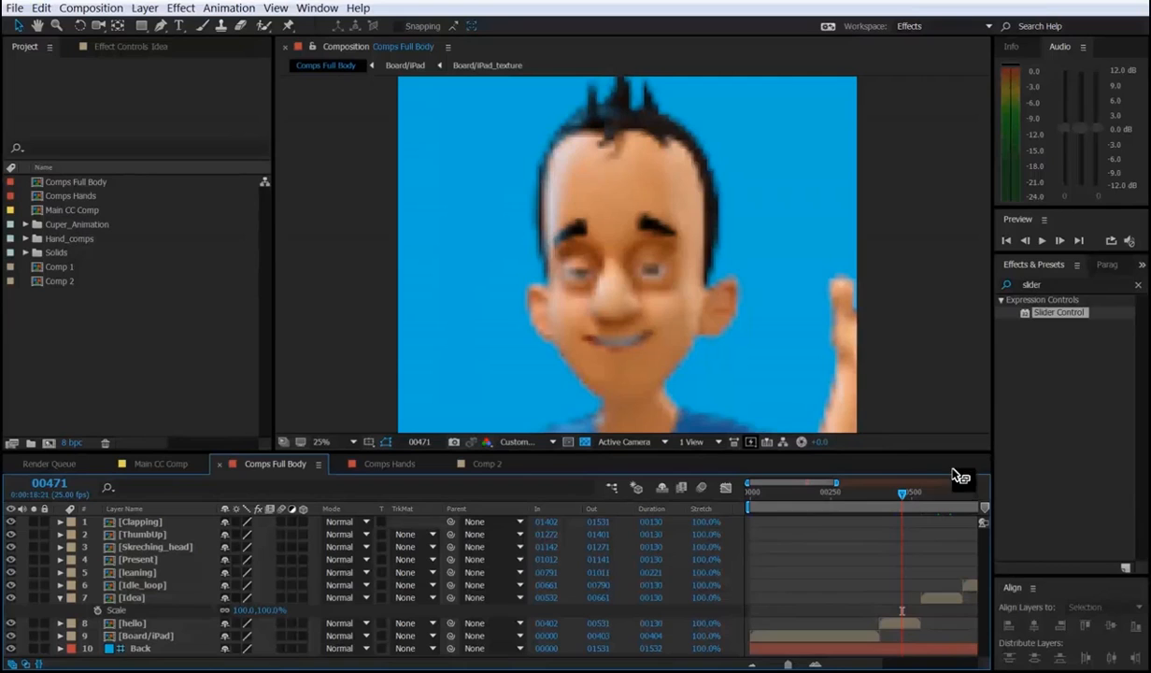
click(935, 496)
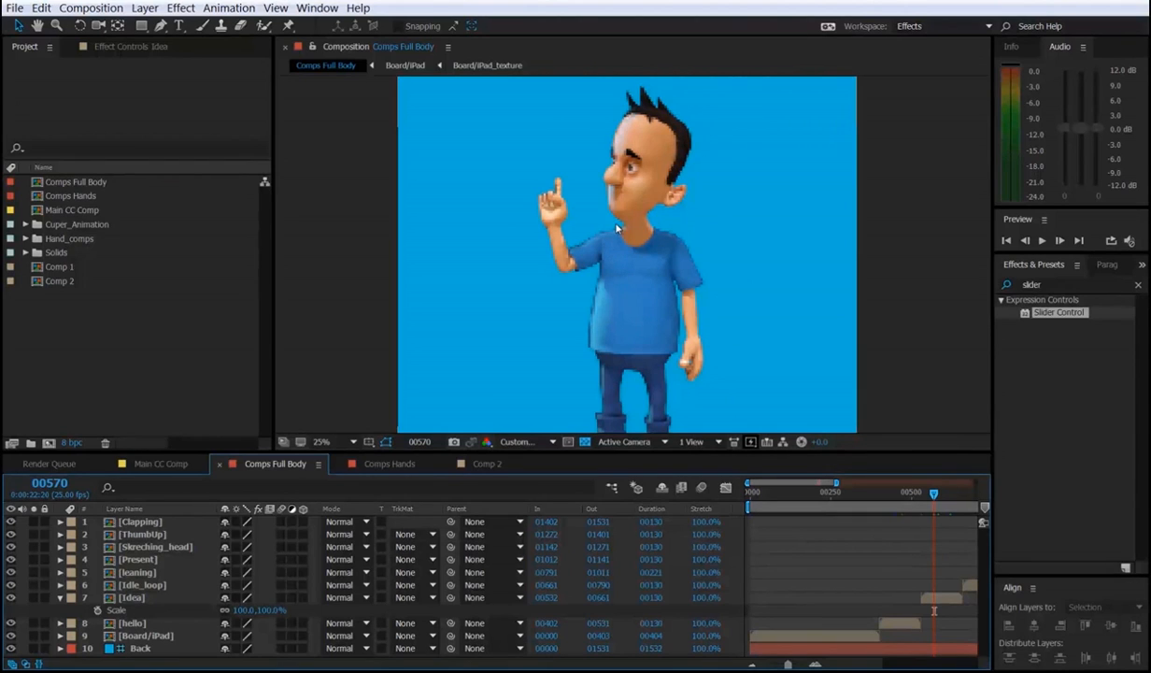
Set the preview resolution of Comps Full Body to Full and toggle the Idea layer's visibility off and on.
click(520, 438)
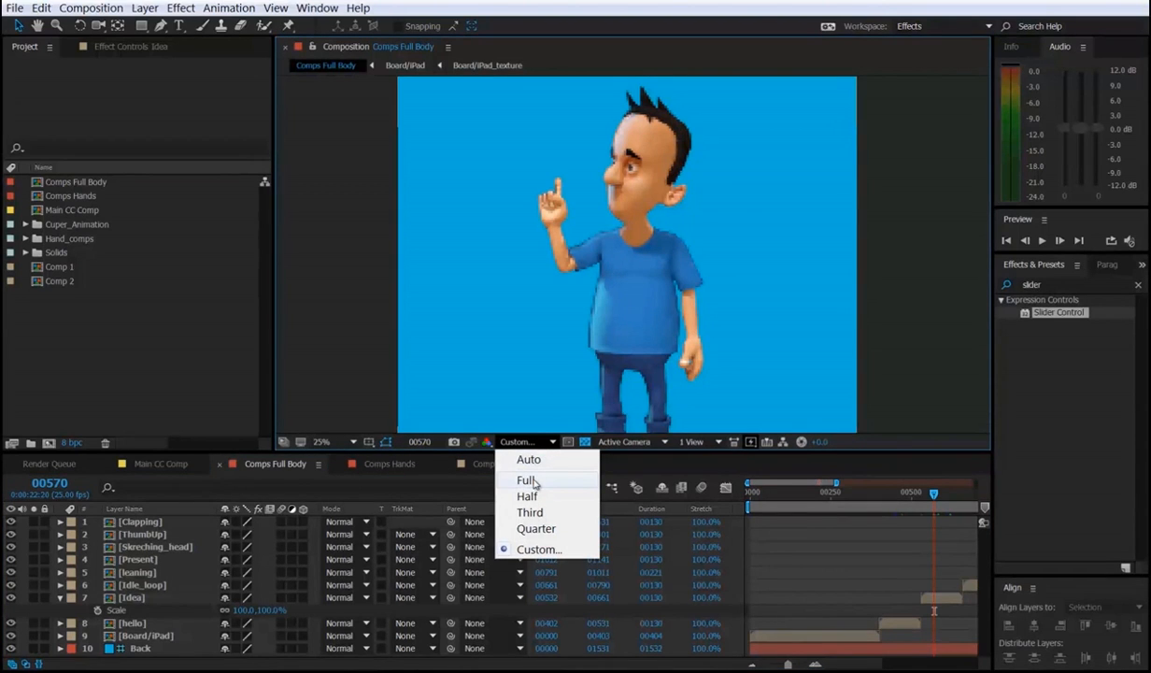
click(526, 480)
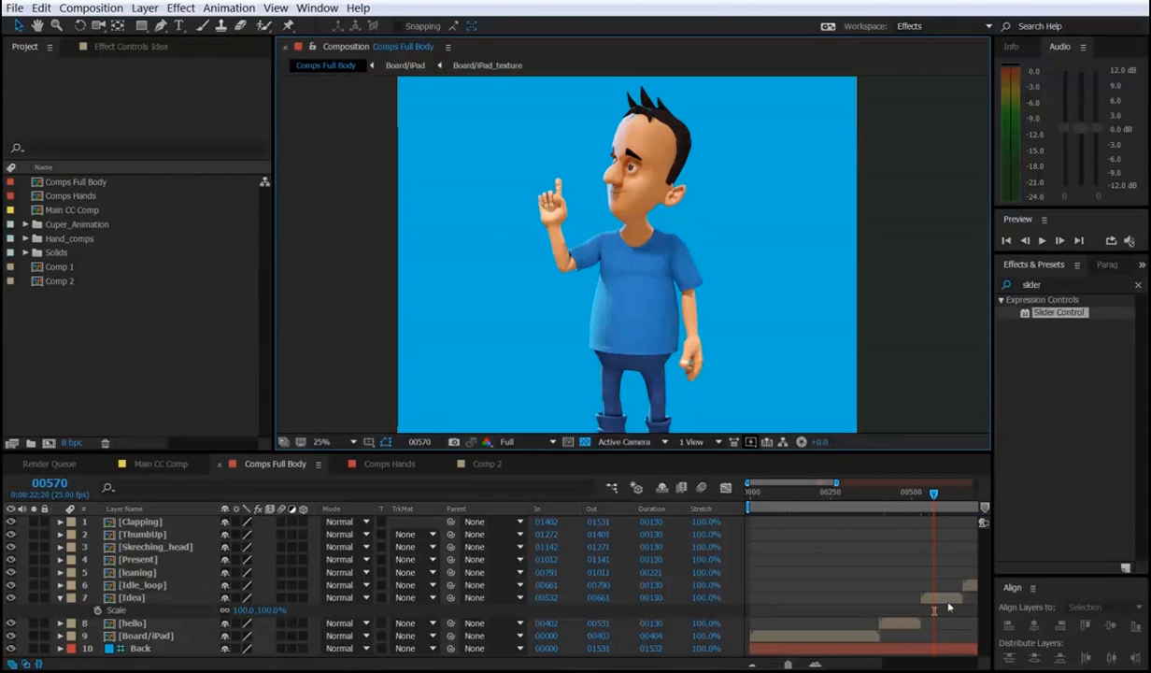
click(499, 248)
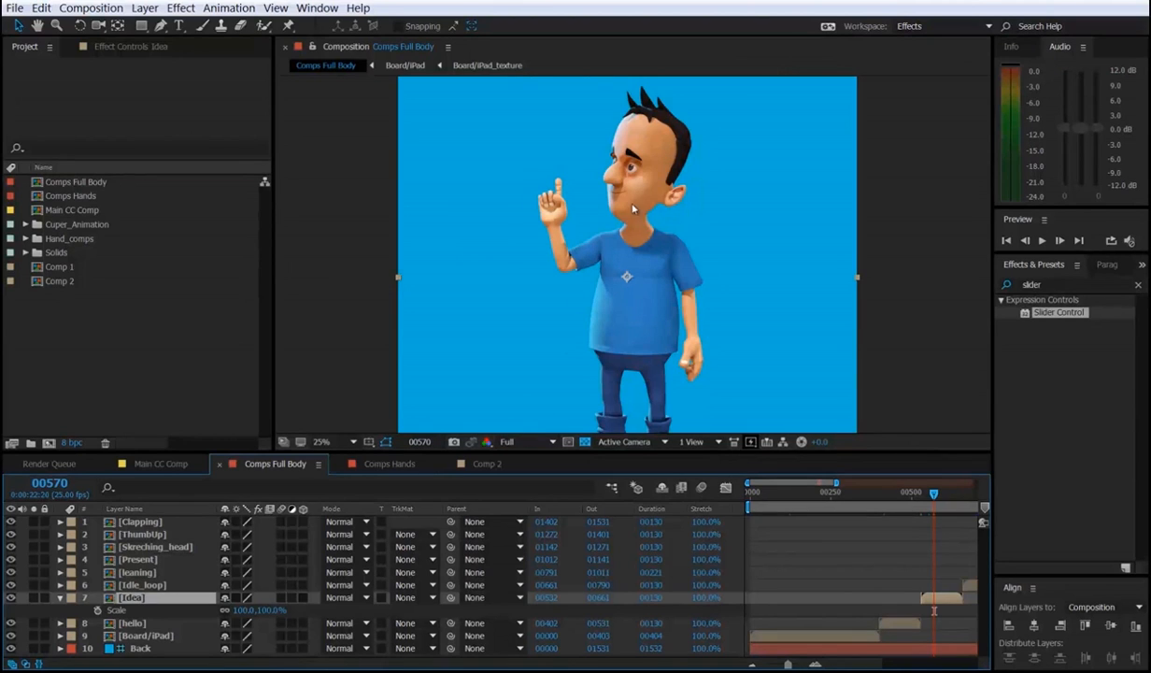
click(11, 597)
click(11, 597)
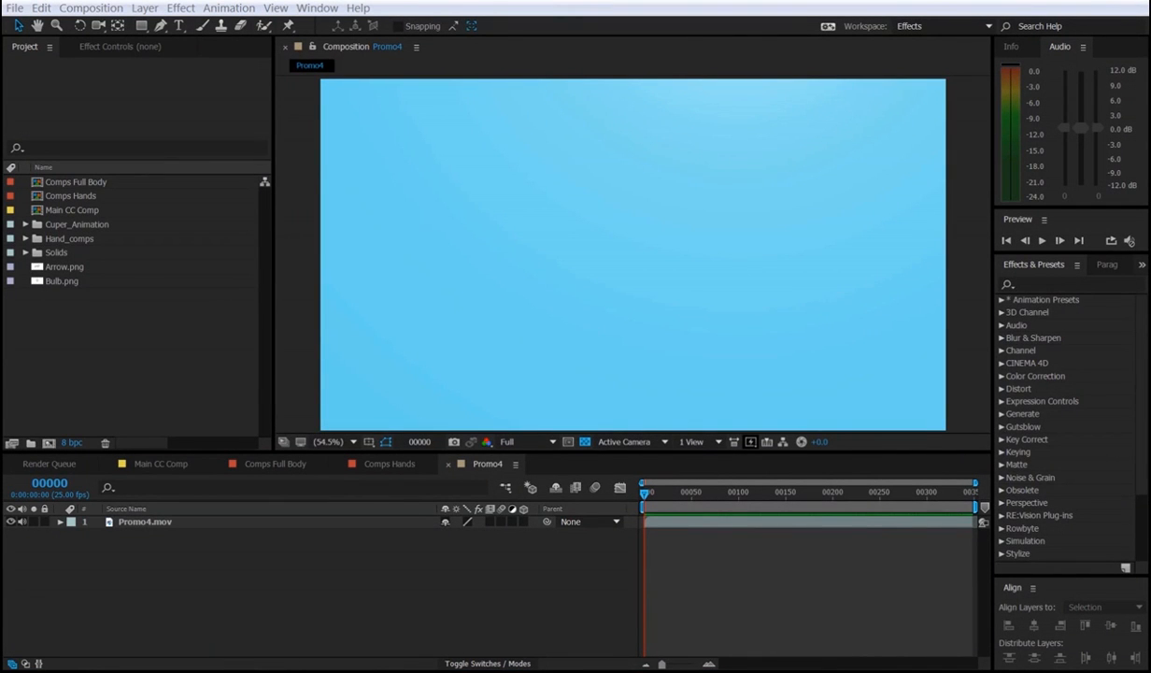
Play back the Promo4 composition from frame 0 and move its timeline ahead of Main CC Comp.
key(space)
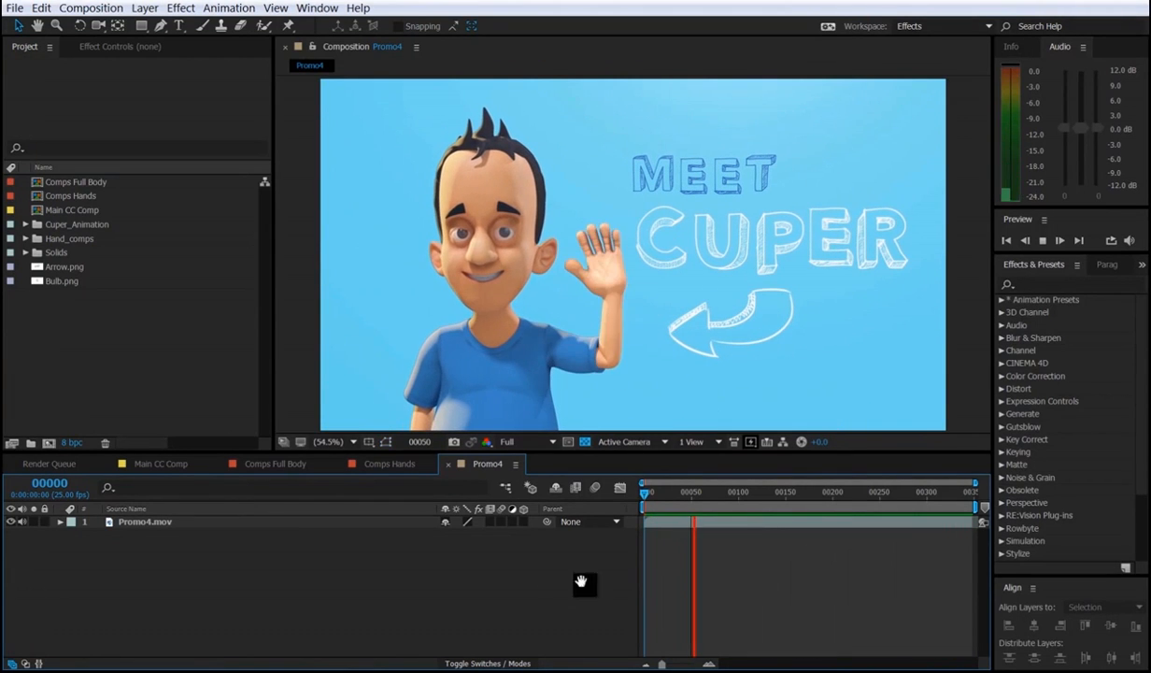
drag(669, 499, 637, 502)
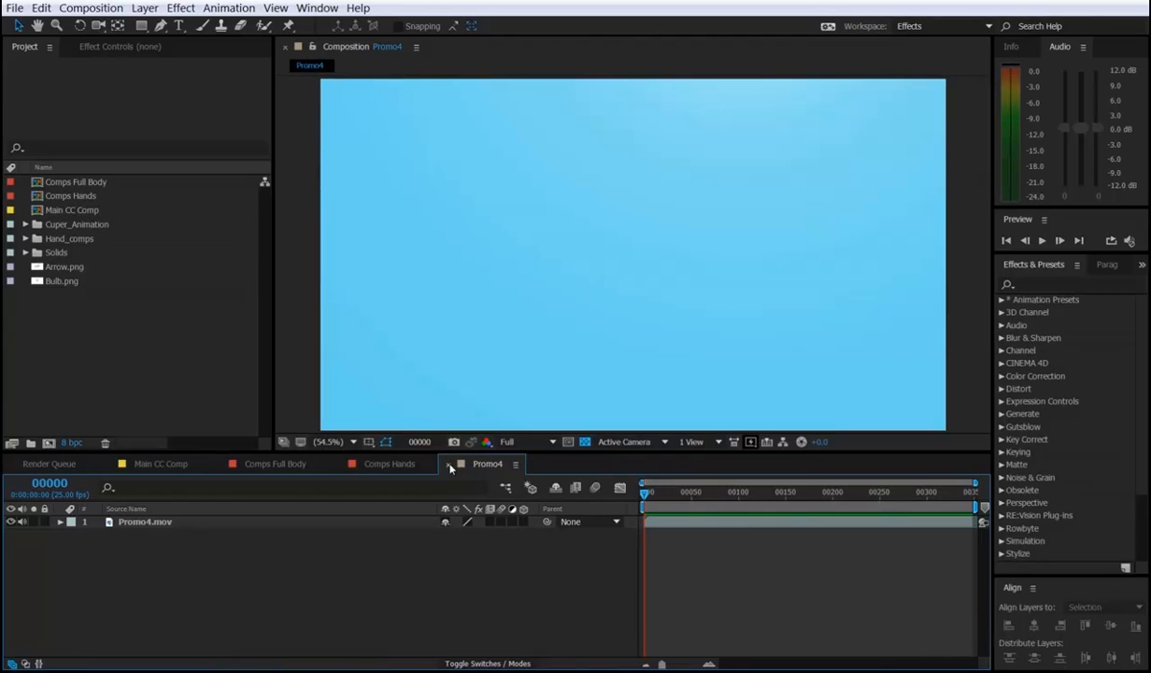
drag(475, 464, 159, 465)
Create a new composition named Main Ani with the HDTV 1080 24 preset settings.
click(116, 337)
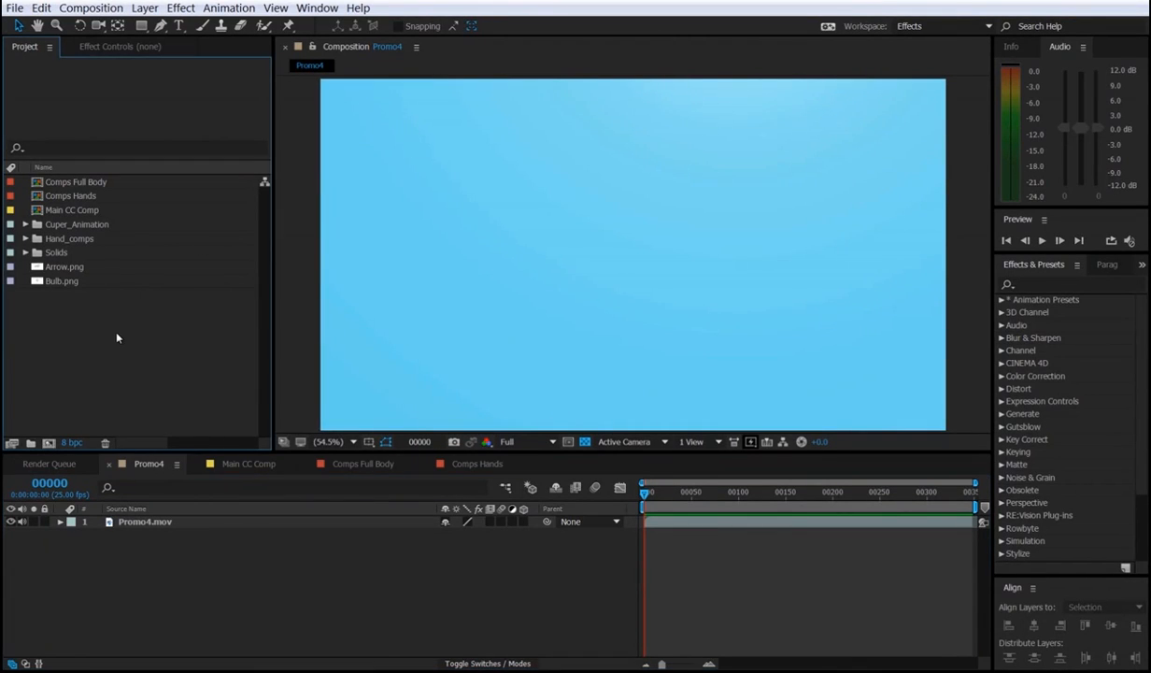
click(47, 443)
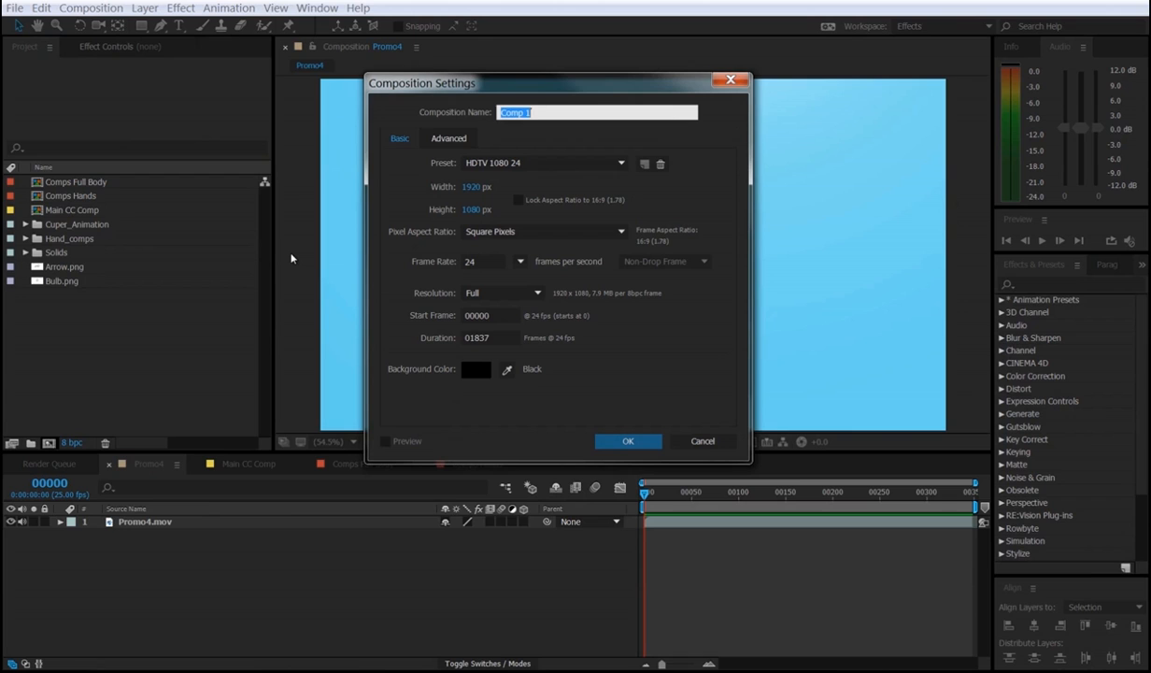
text(Main Ani)
key(Return)
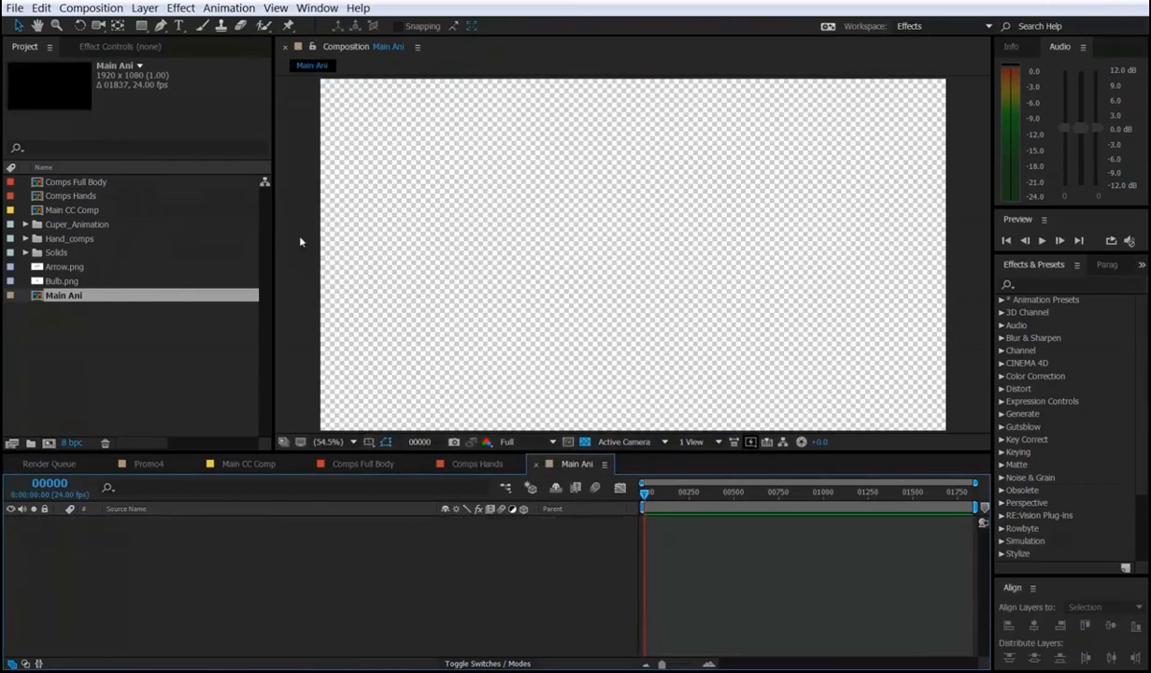
click(114, 318)
Scrub through the Promo4 composition up to frame 300 to review which character animations it uses.
click(163, 464)
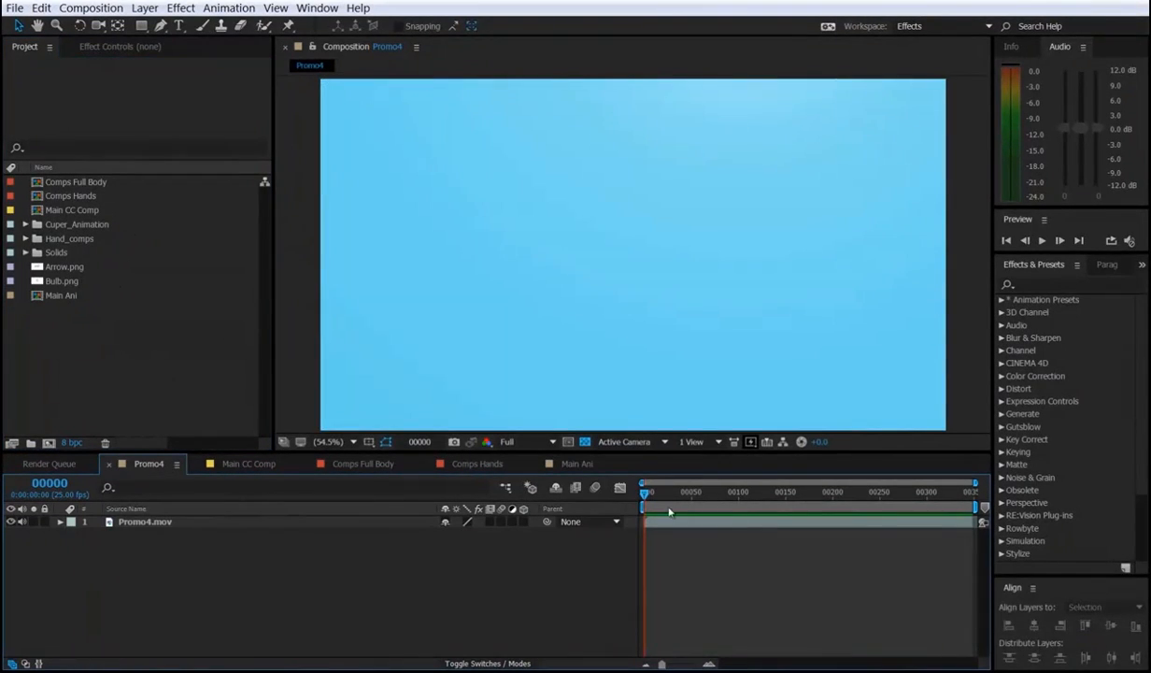
drag(644, 492, 701, 507)
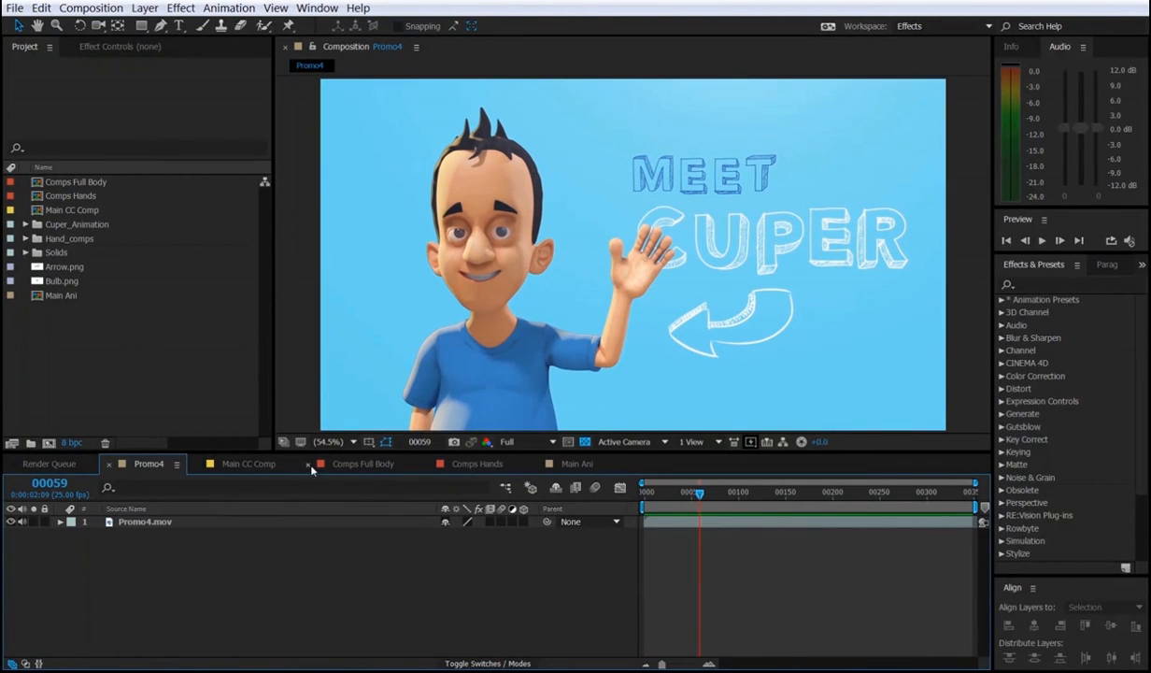
drag(732, 503, 928, 509)
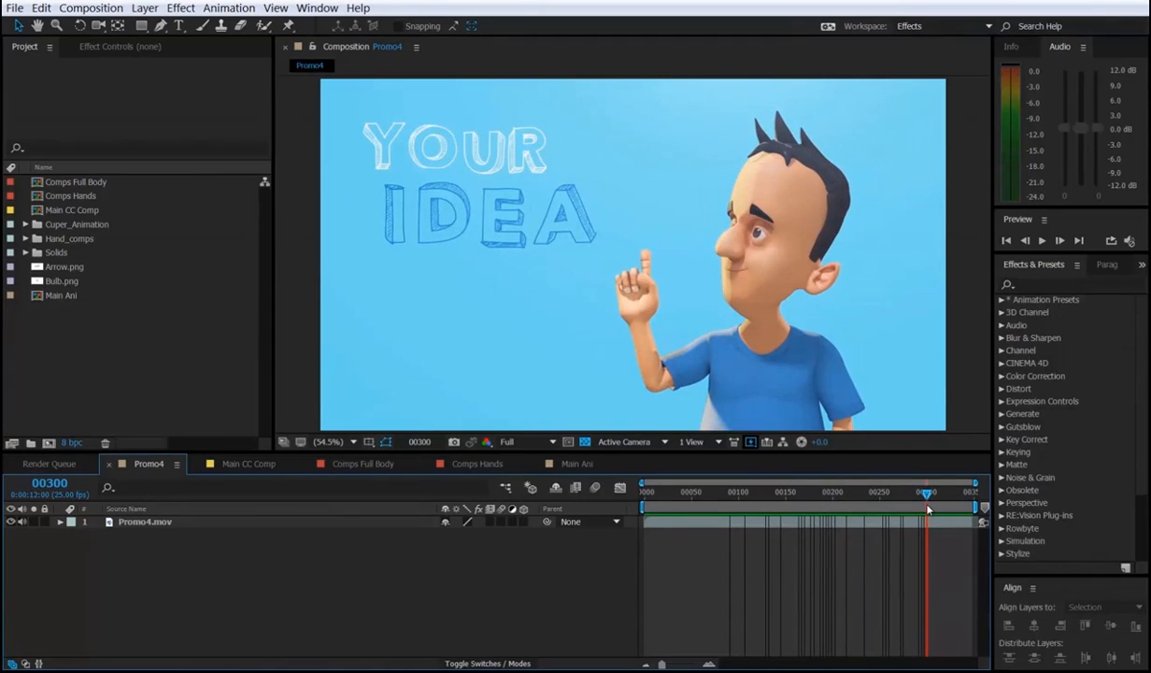
Copy the hello, Idea and Present layers from the Comps Full Body composition.
click(353, 464)
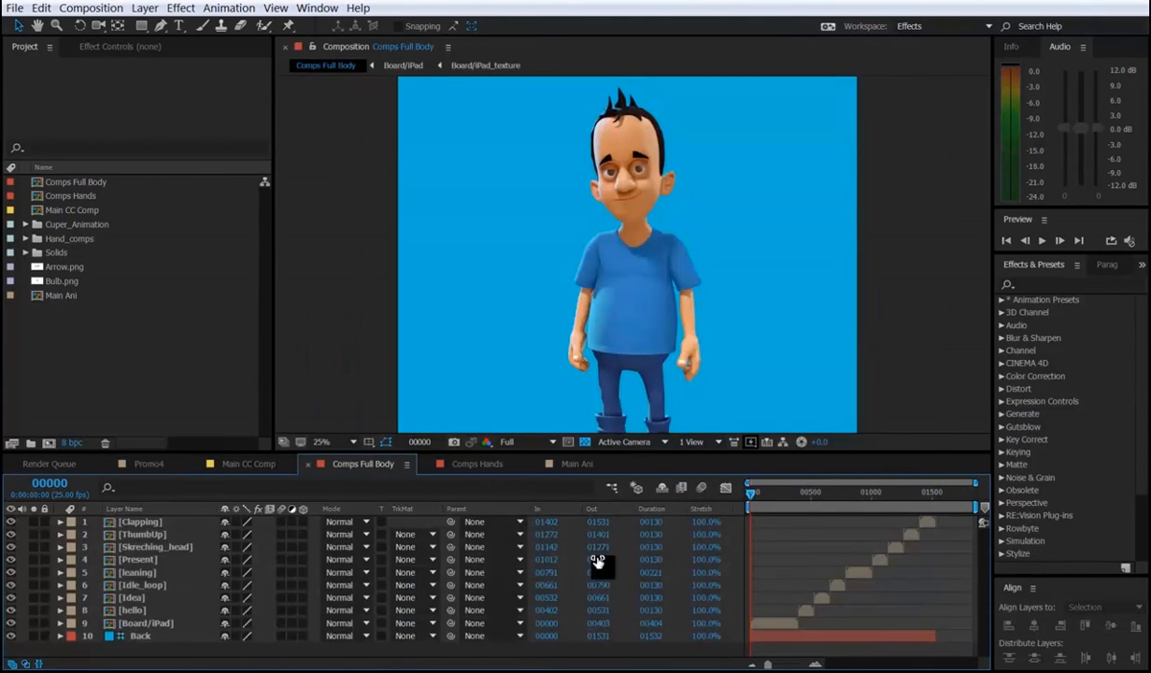
click(135, 609)
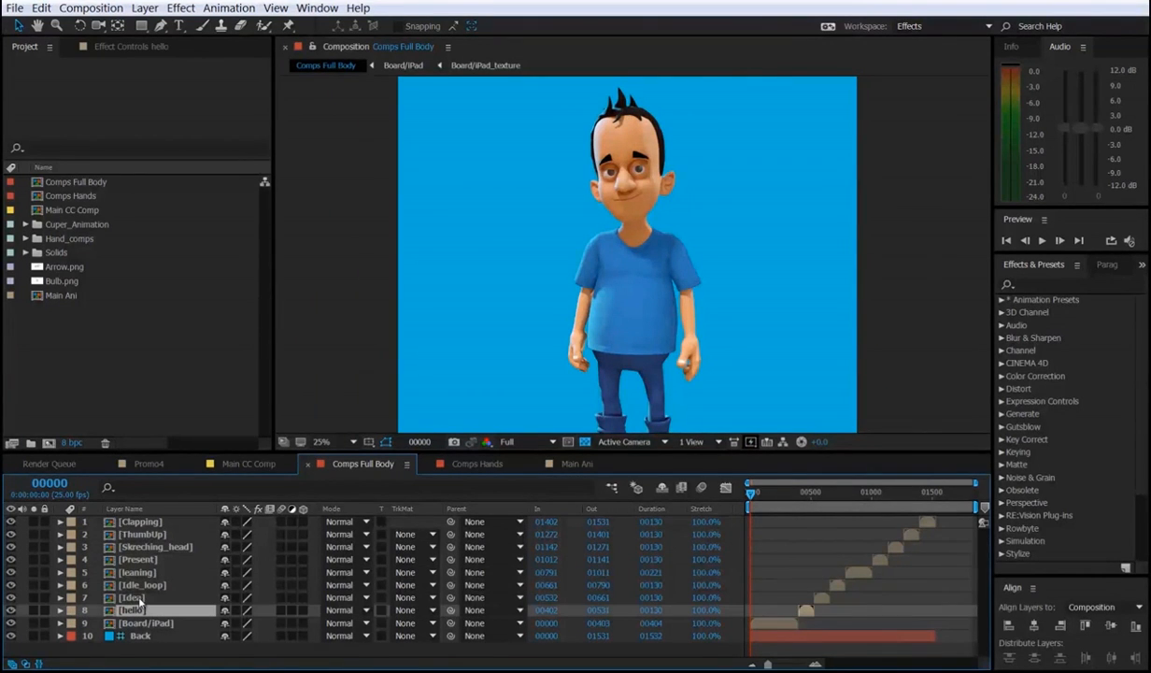
shift+click(139, 598)
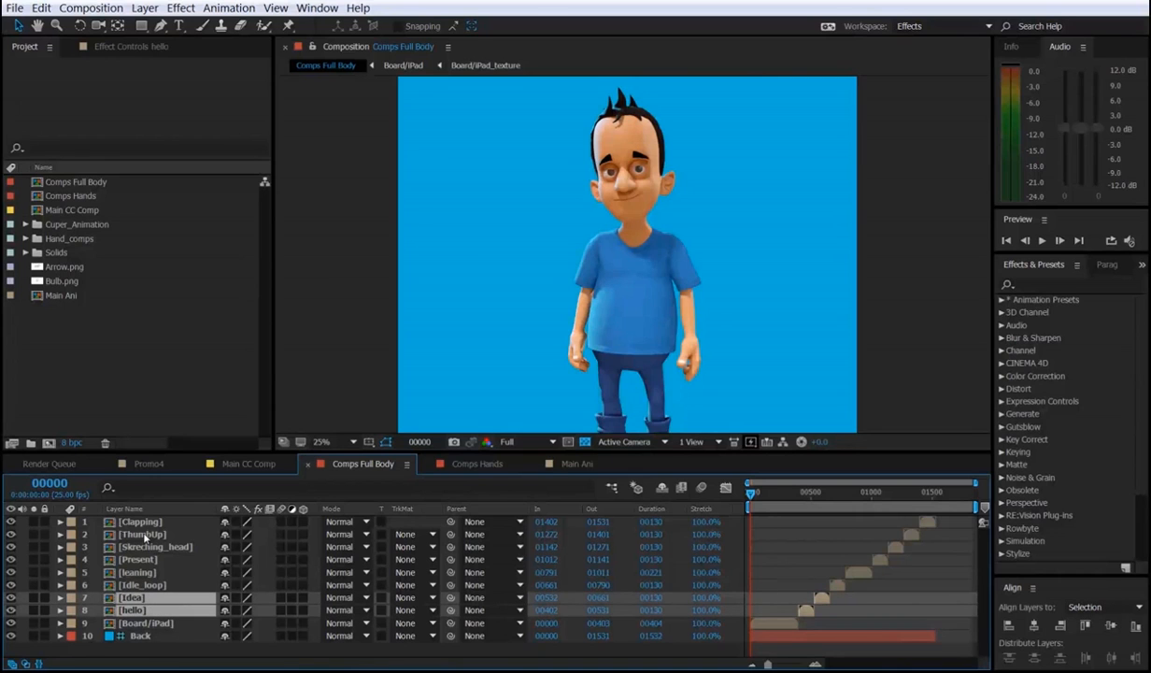
ctrl+click(142, 561)
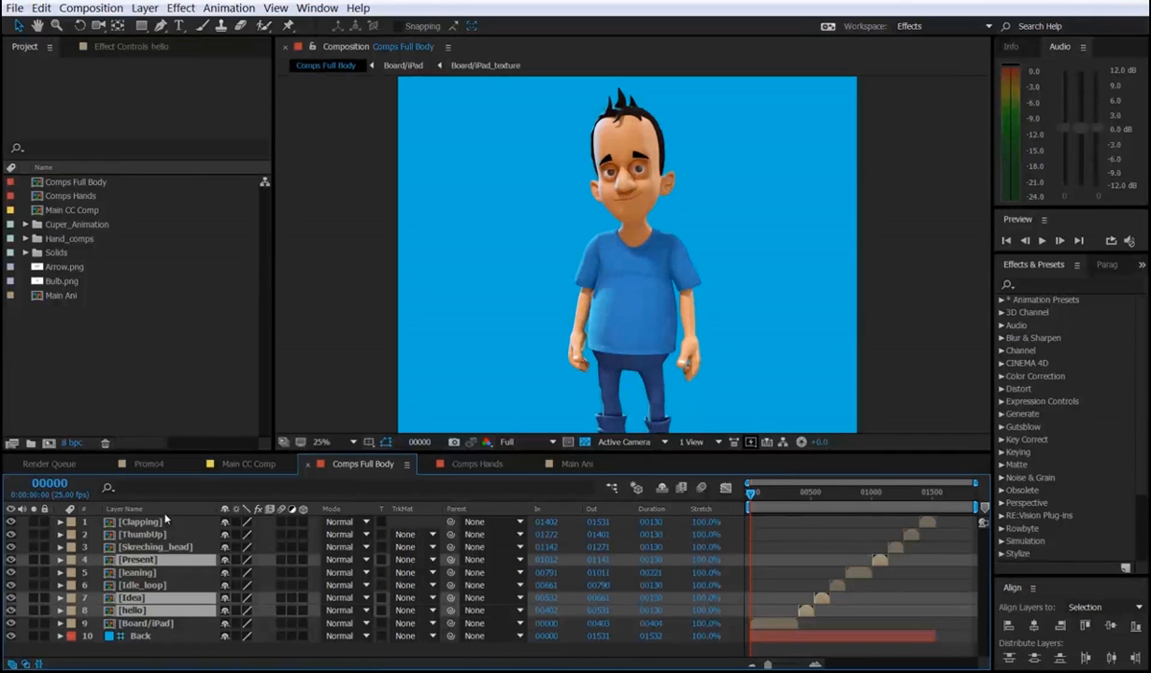
click(41, 7)
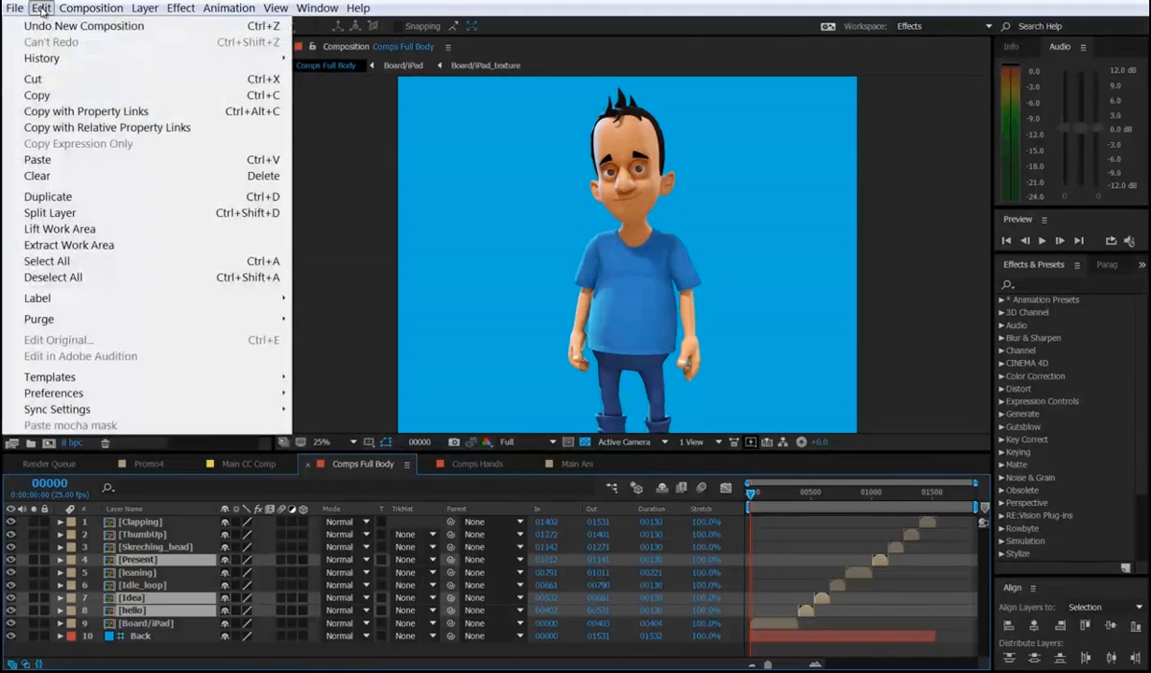
click(58, 95)
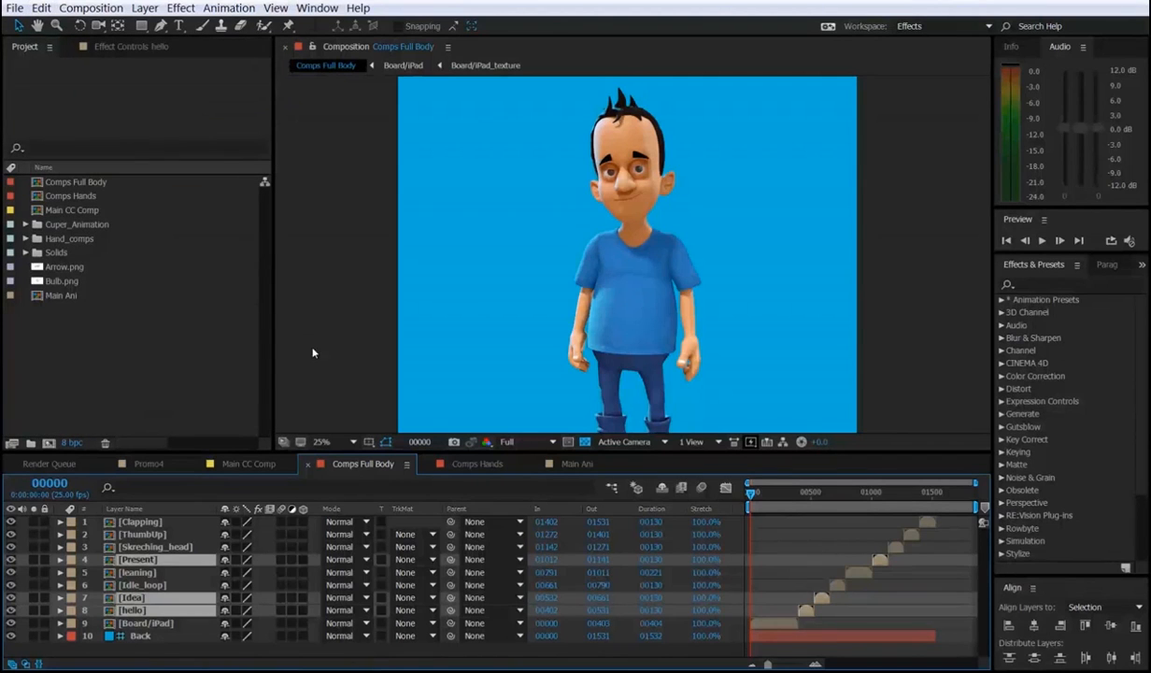
Paste the hello, Idea and Present layers into the Main Ani composition and align all three to start at frame 0.
click(572, 464)
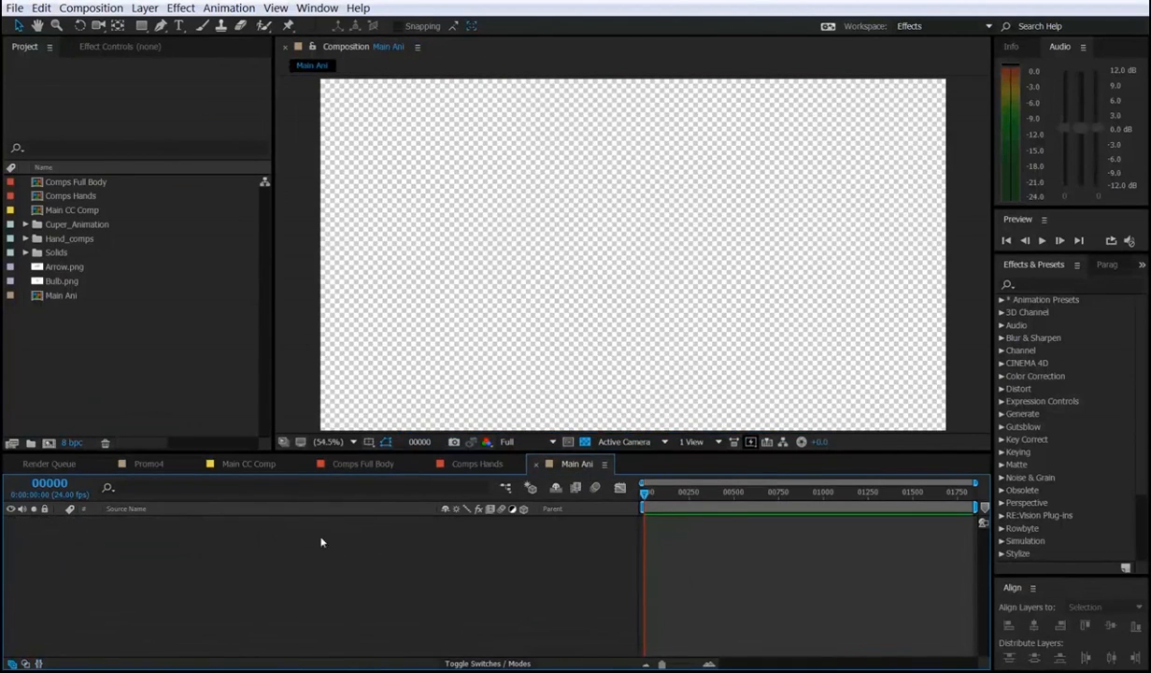
click(42, 7)
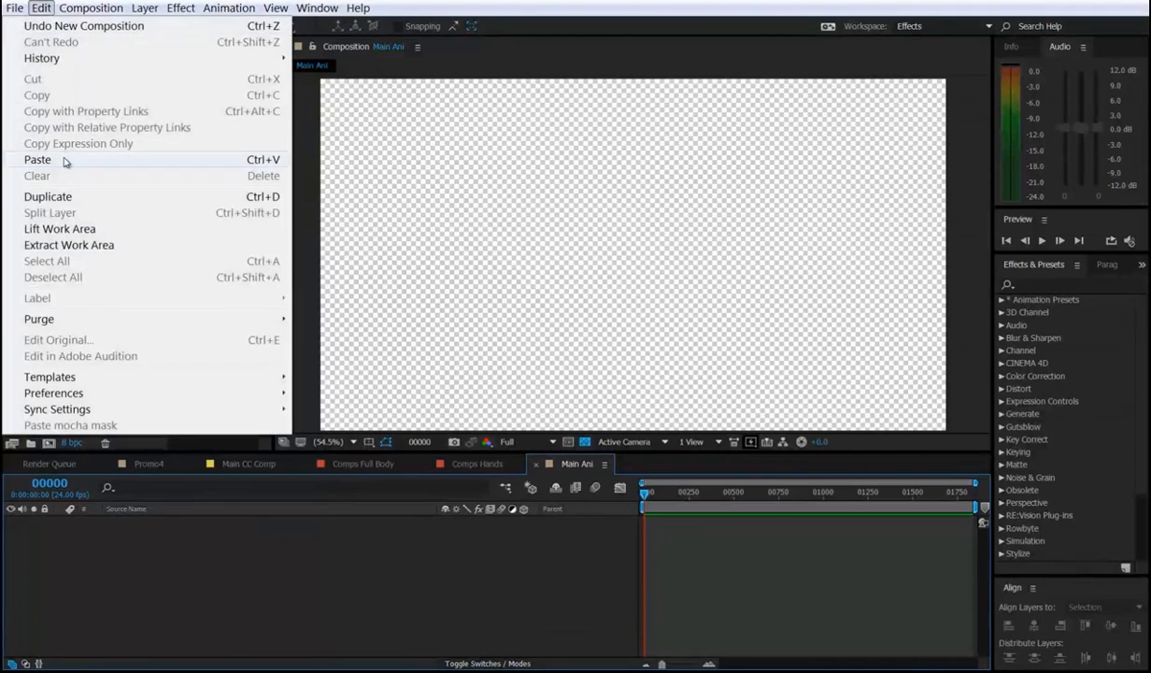
click(56, 157)
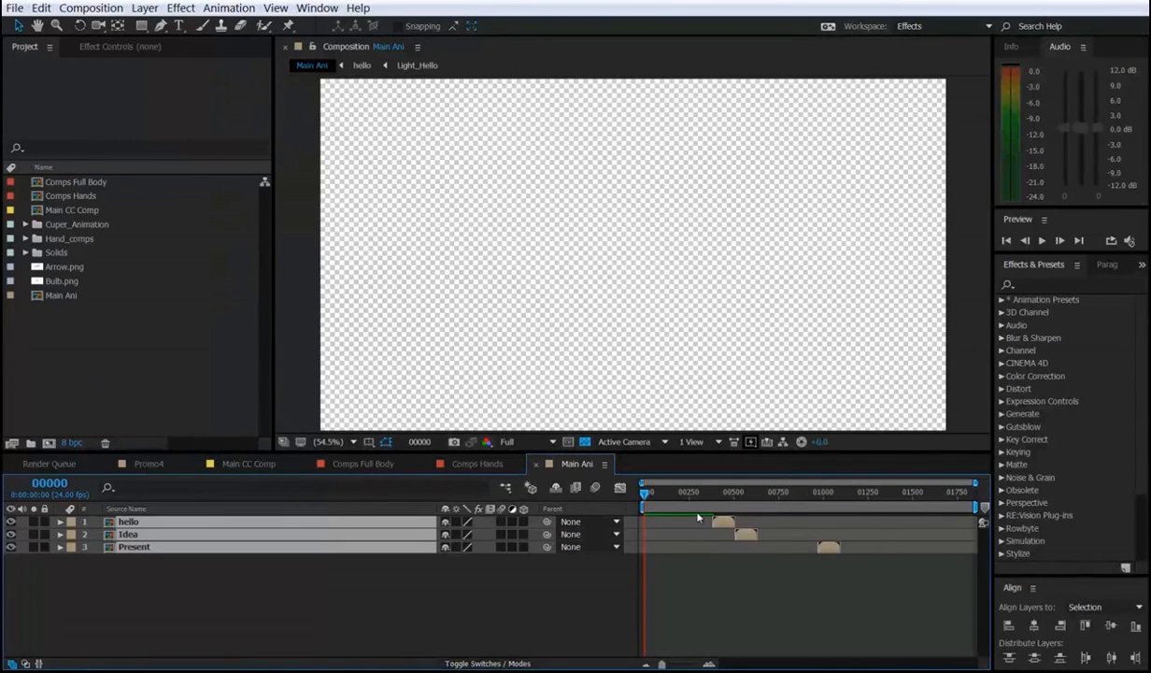
key(bracketleft)
click(526, 568)
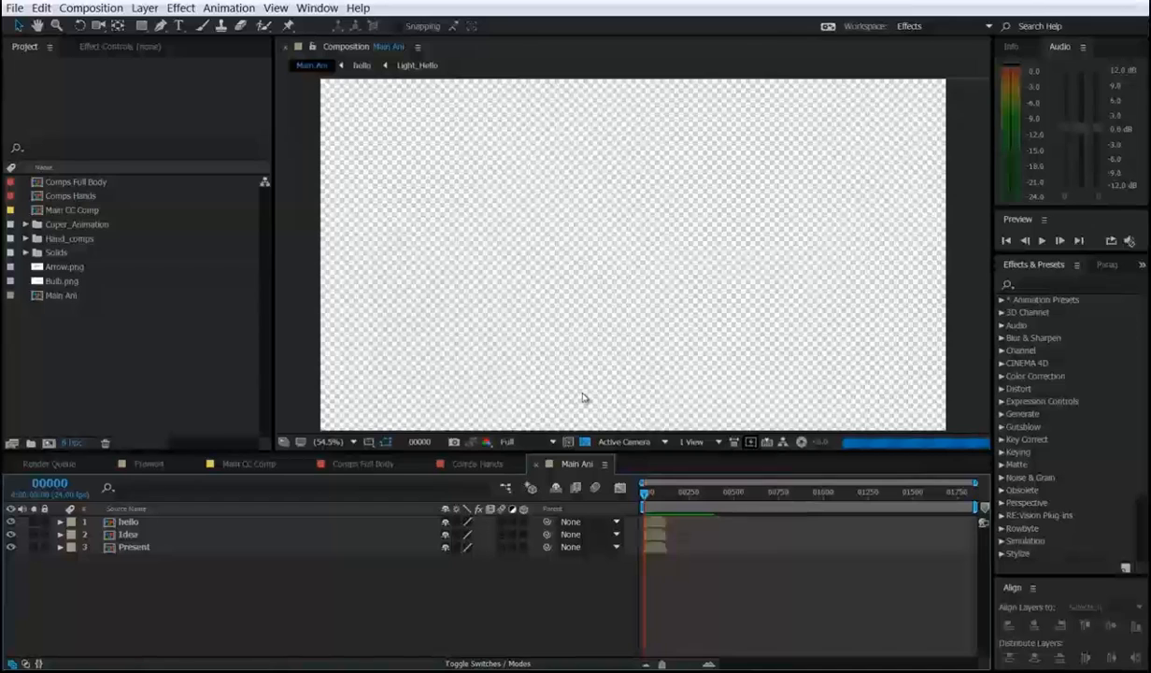
Shift the Idea and Present layers together along the timeline to start at about frame 670, leaving hello at frame 0.
click(654, 527)
shift+click(654, 537)
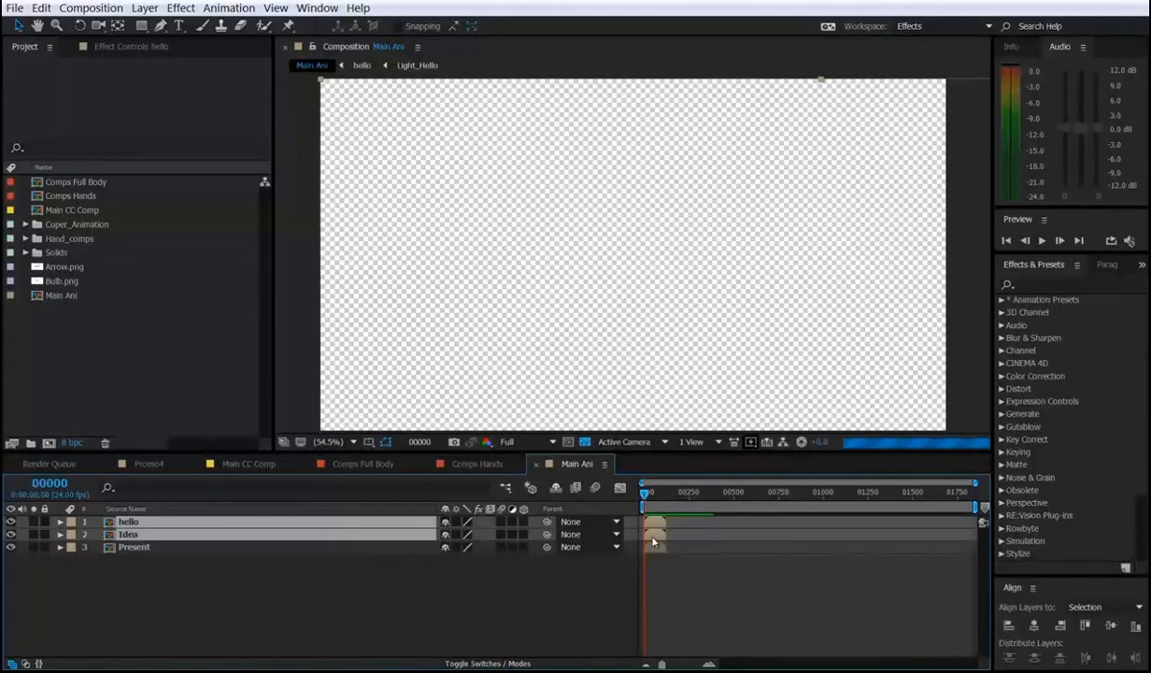
click(654, 546)
shift+click(654, 535)
drag(657, 540, 777, 542)
click(540, 571)
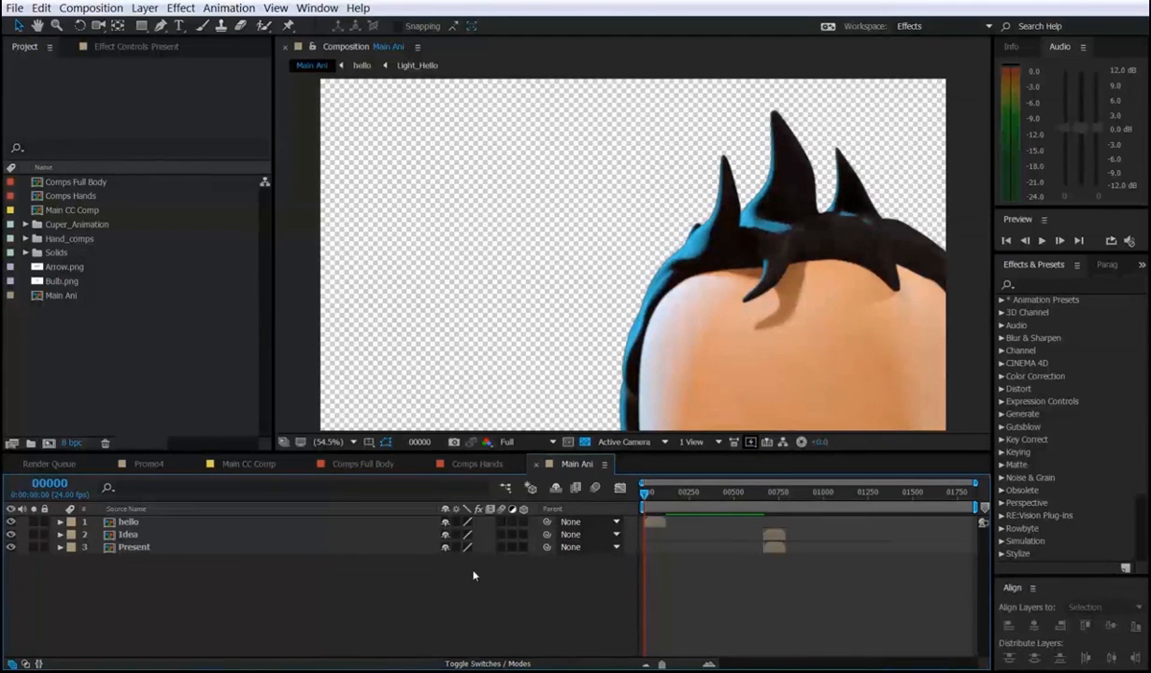
Check Main Ani's composition settings, then try a Scale change on the hello layer and undo it.
key(ctrl+k)
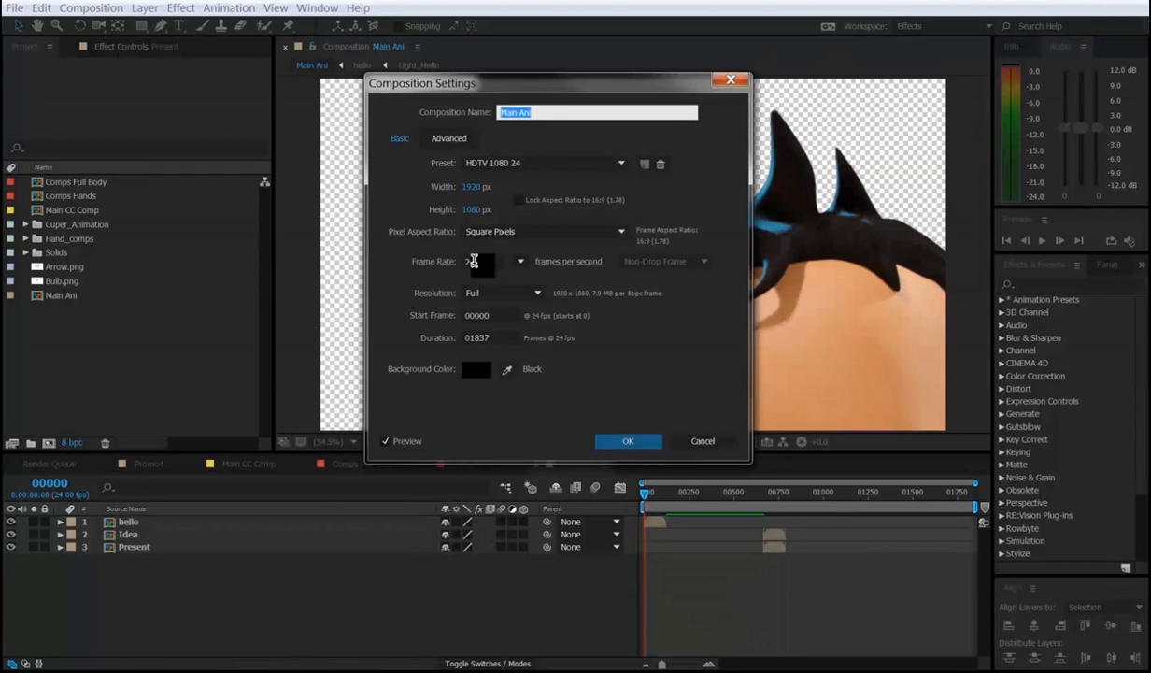
click(625, 443)
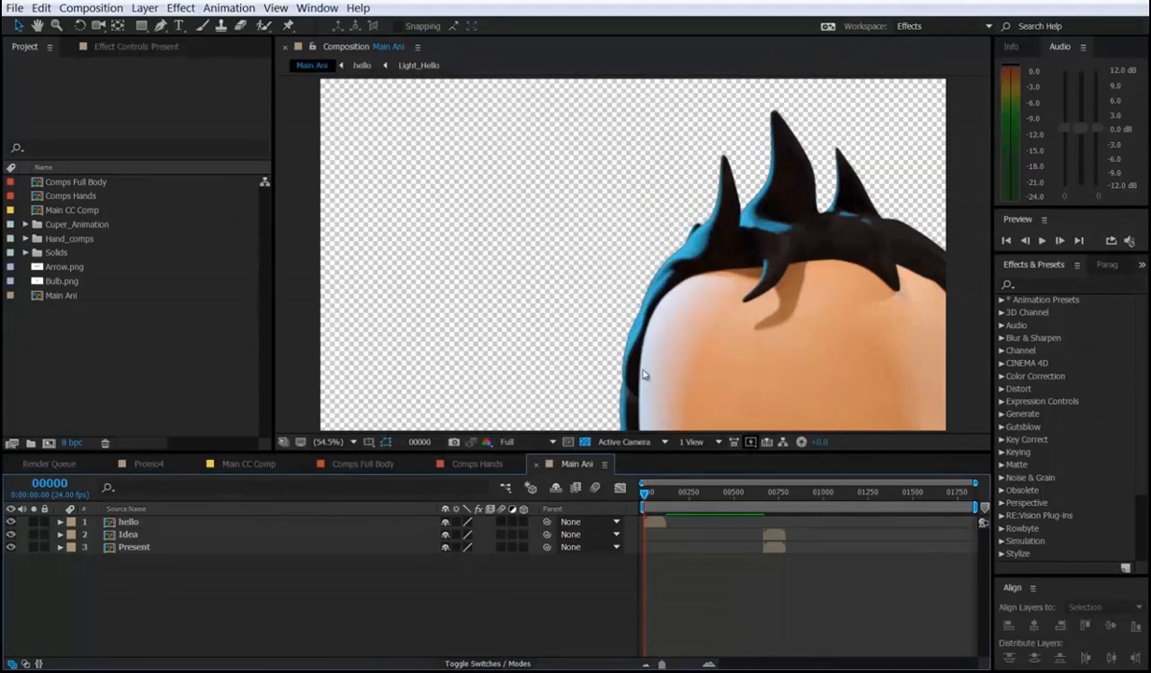
click(655, 522)
key(s)
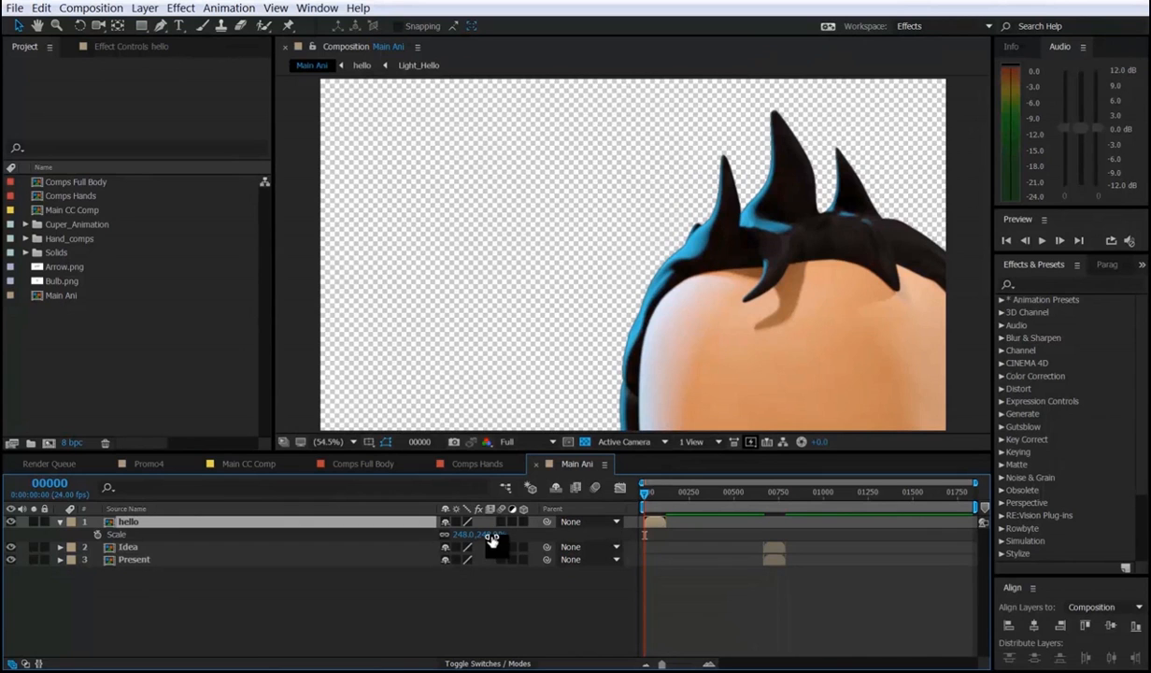
drag(491, 540, 482, 540)
key(ctrl+z)
Move the Idea and Present layers back to start at frame 0.
click(765, 547)
shift+click(764, 558)
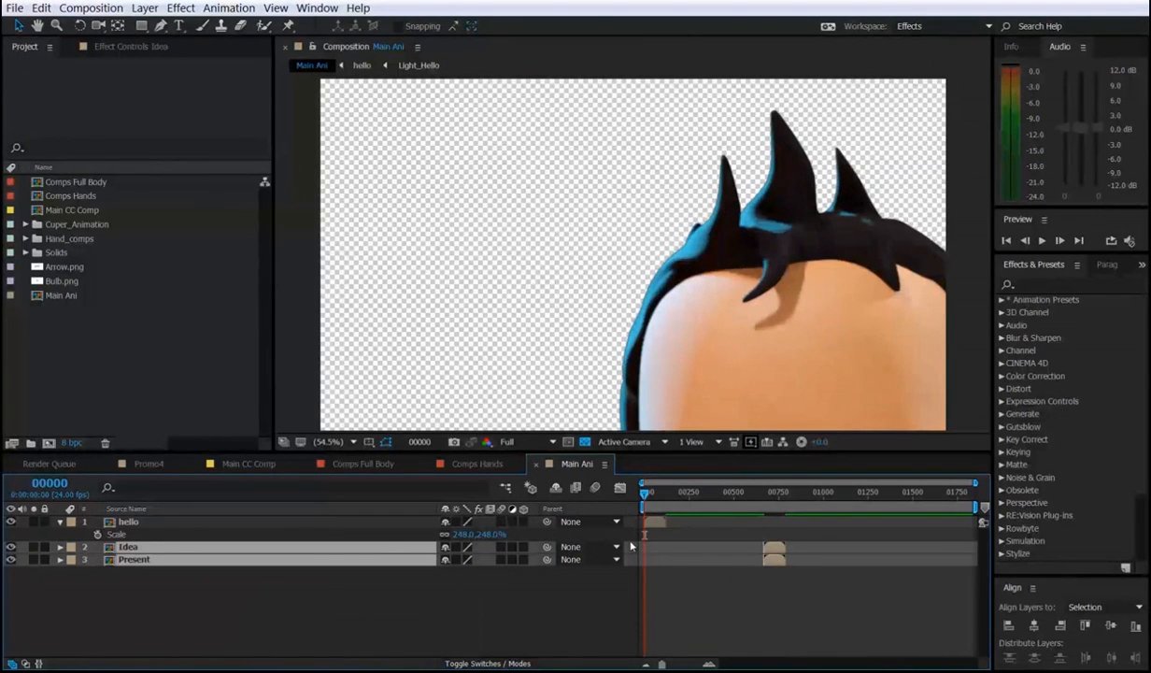
key([)
Set the Scale of the hello, Idea and Present layers to 100%.
shift+click(128, 523)
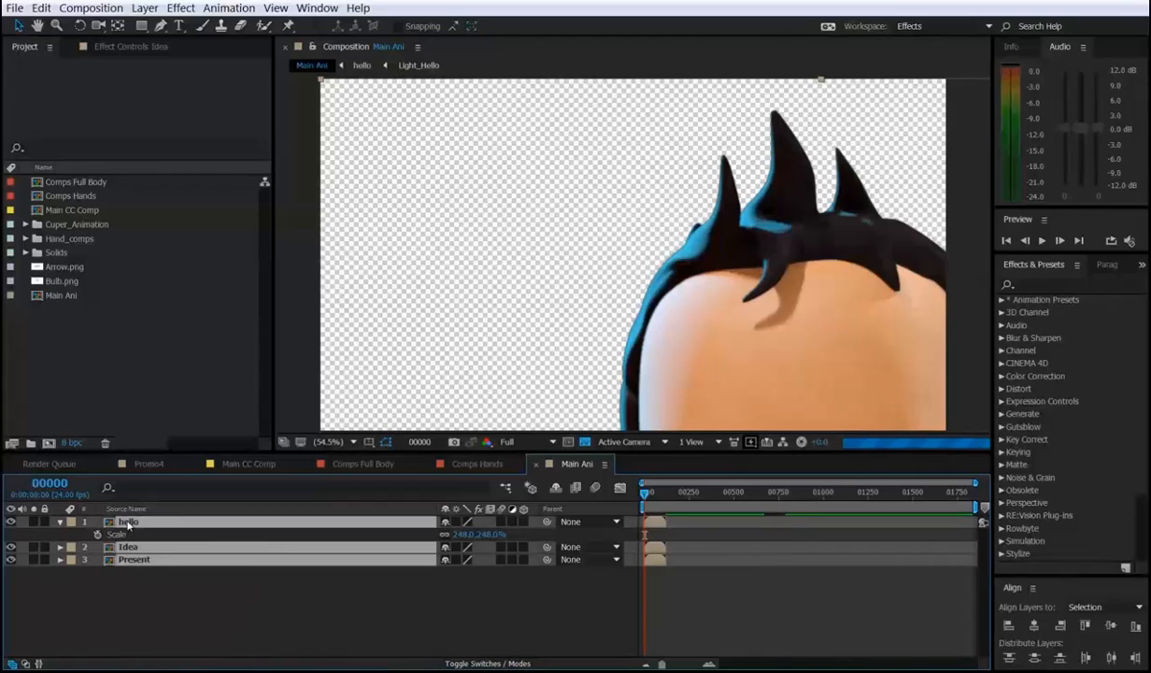
key(s)
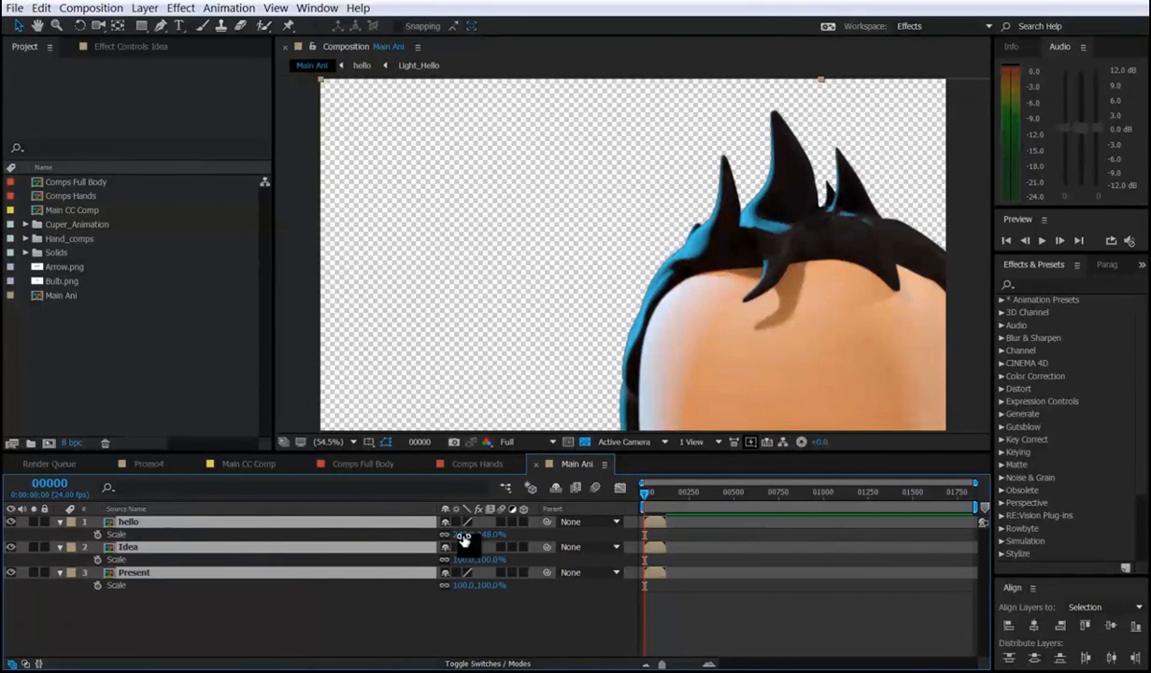
text(100)
key(Return)
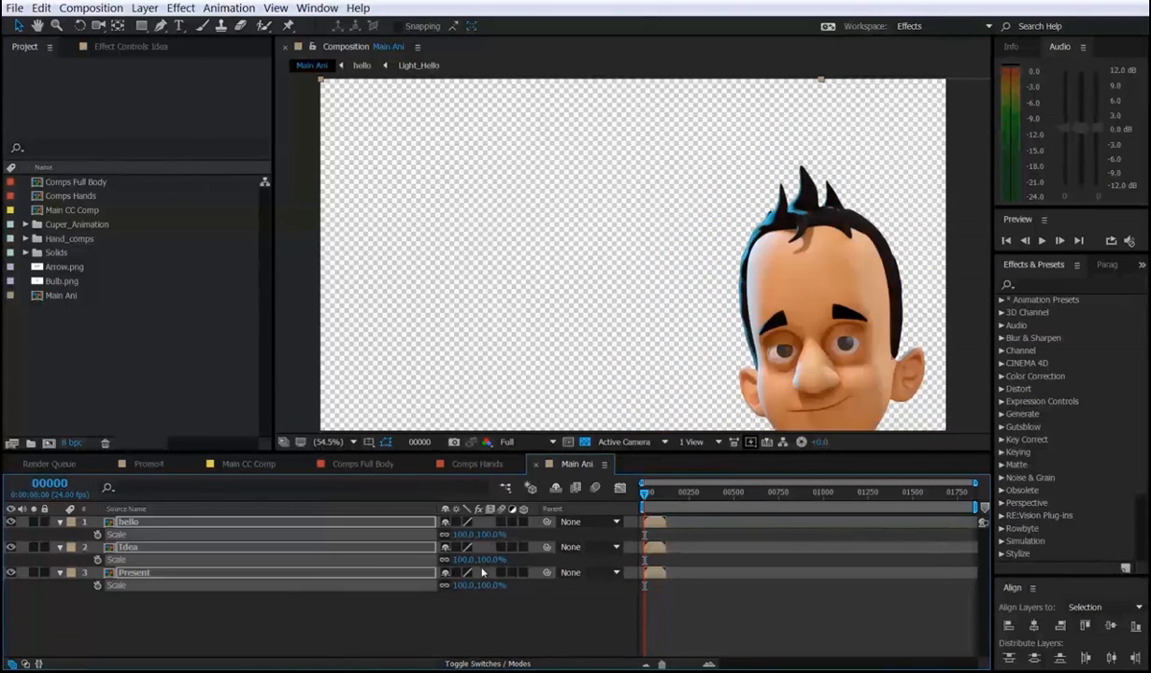
click(468, 620)
Scale the hello, Idea and Present layers down to 36% and position the full-body character in the right half of the composition frame.
click(369, 521)
shift+click(370, 572)
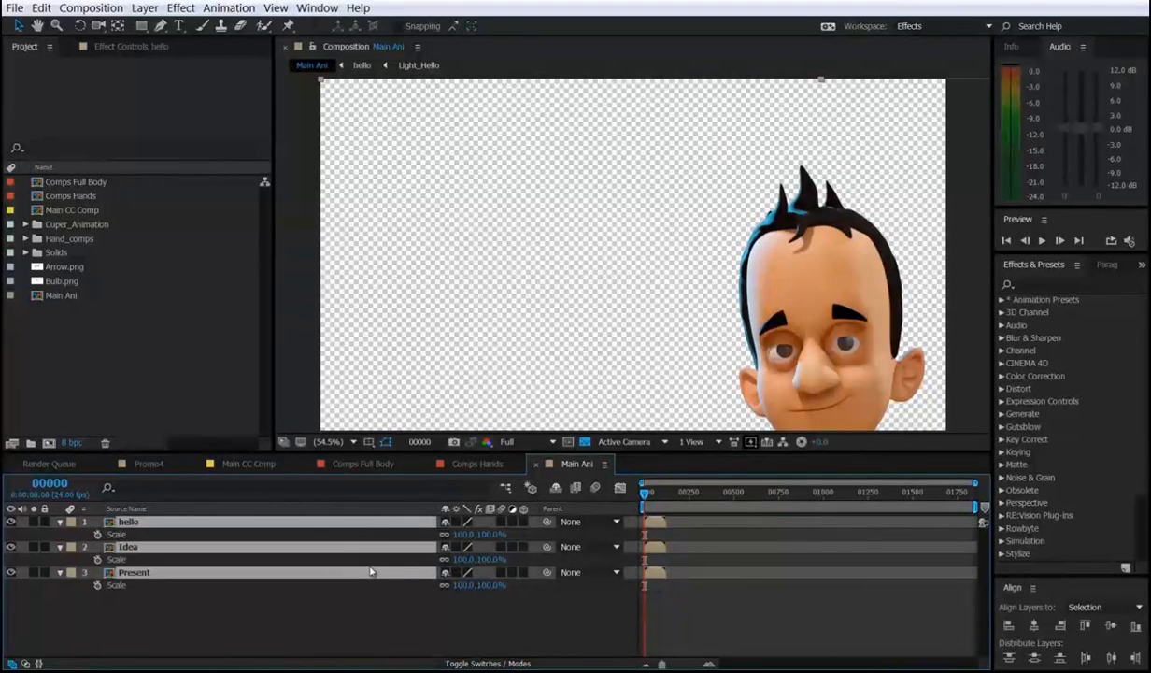
key(s)
key(s)
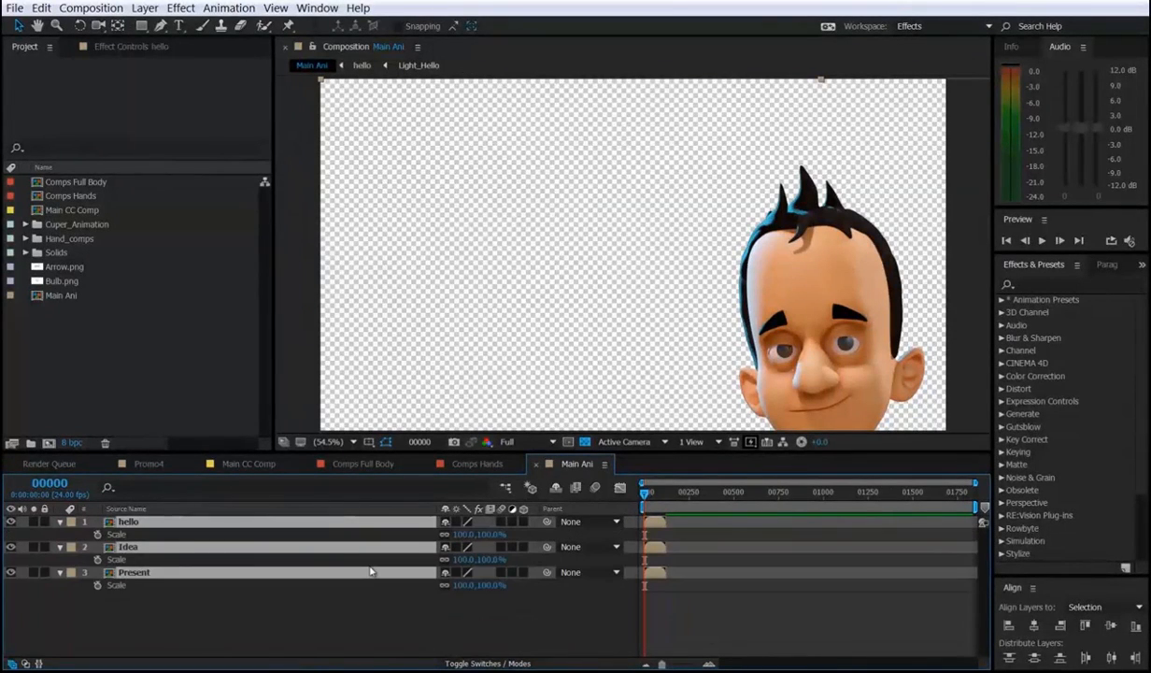
drag(490, 534, 459, 550)
drag(804, 413, 717, 221)
drag(778, 347, 763, 301)
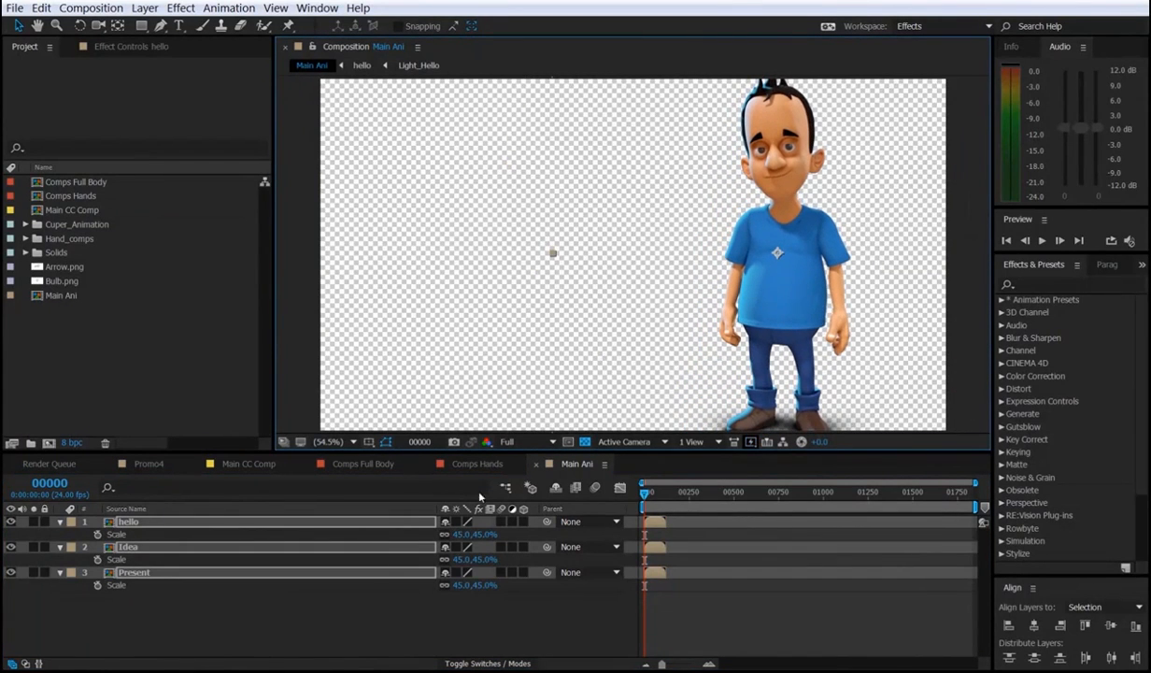
drag(482, 535, 478, 539)
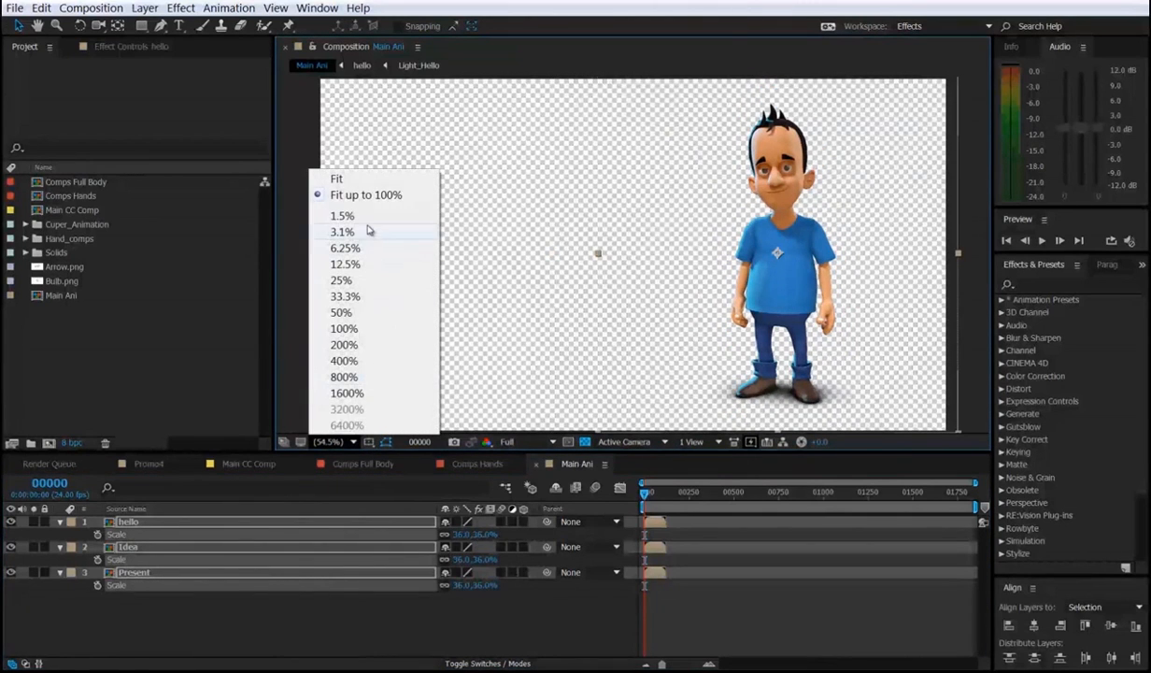
click(366, 196)
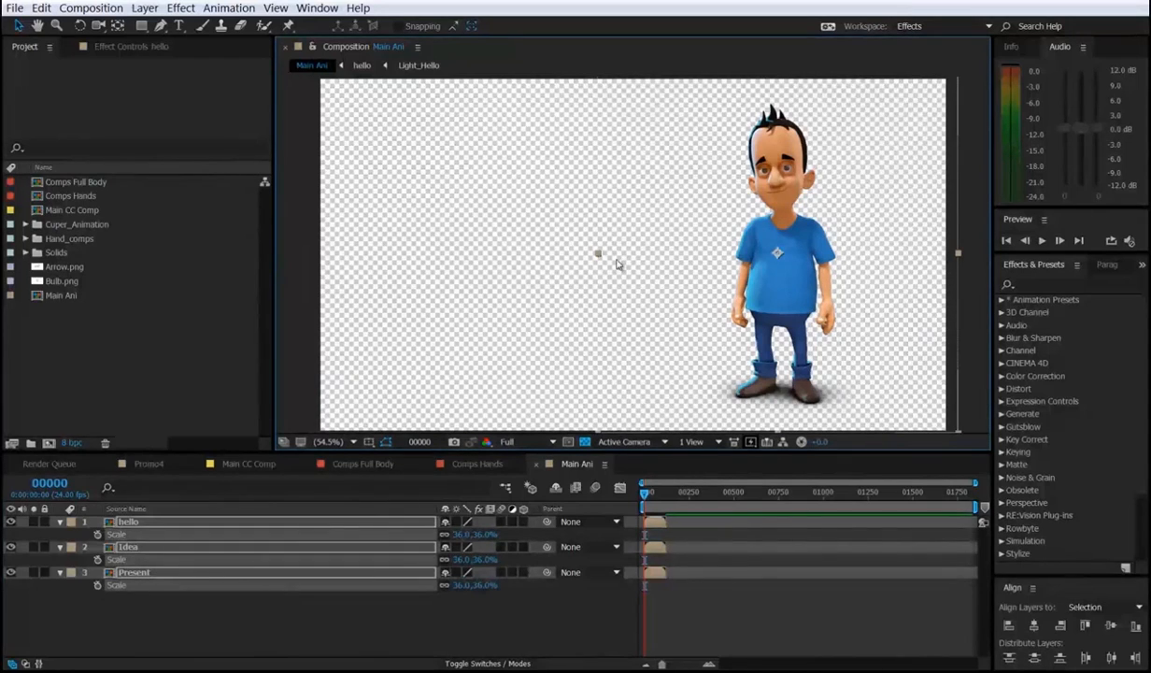
Enlarge the composition viewer and nudge the hello layer to position 1410.0, 544.8.
drag(586, 453, 586, 462)
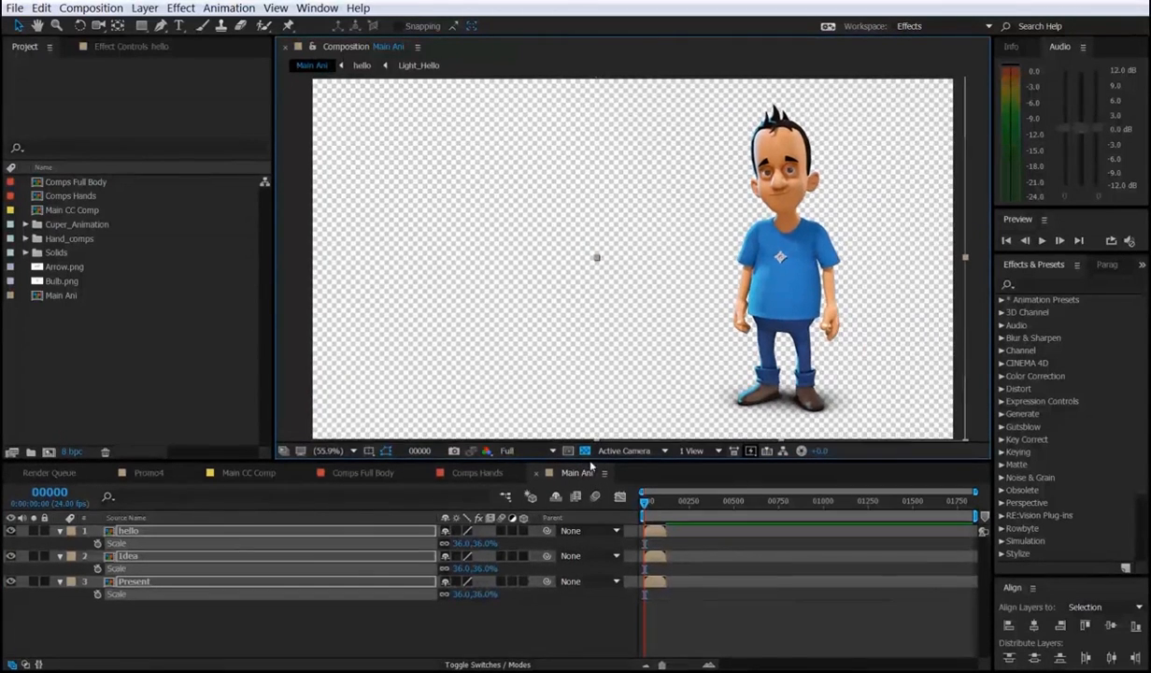
scroll(596, 349, down, 1)
scroll(579, 341, down, 2)
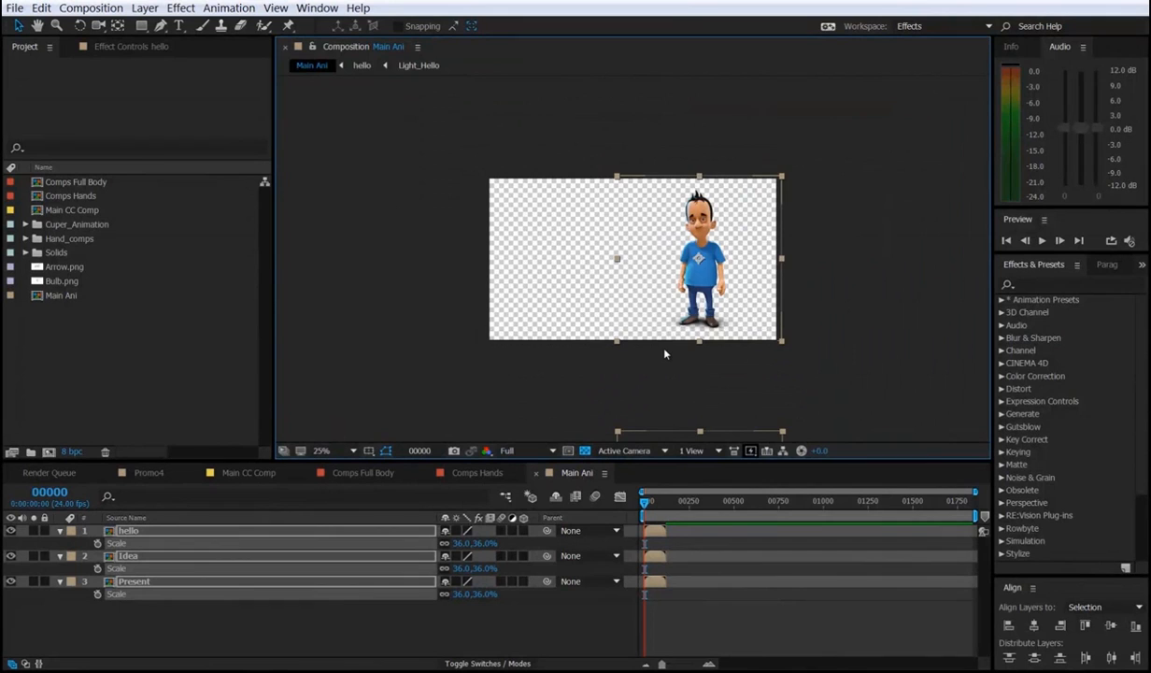
scroll(666, 352, up, 2)
click(680, 606)
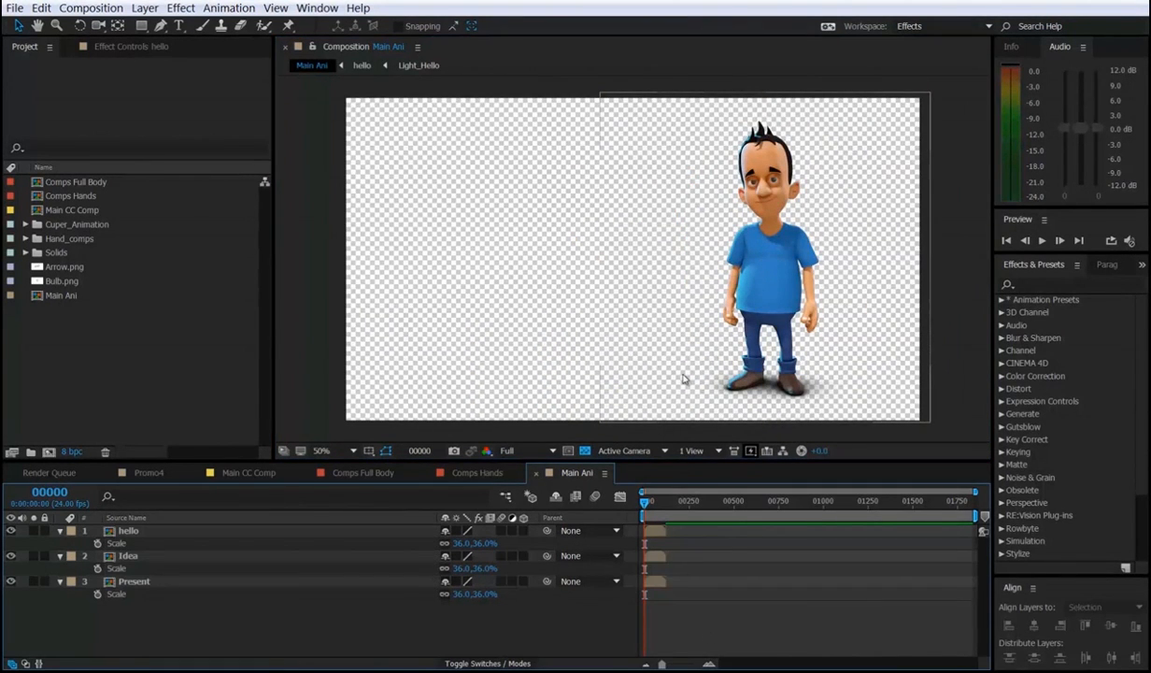
scroll(683, 377, down, 2)
drag(678, 438, 662, 193)
click(654, 366)
drag(695, 298, 695, 290)
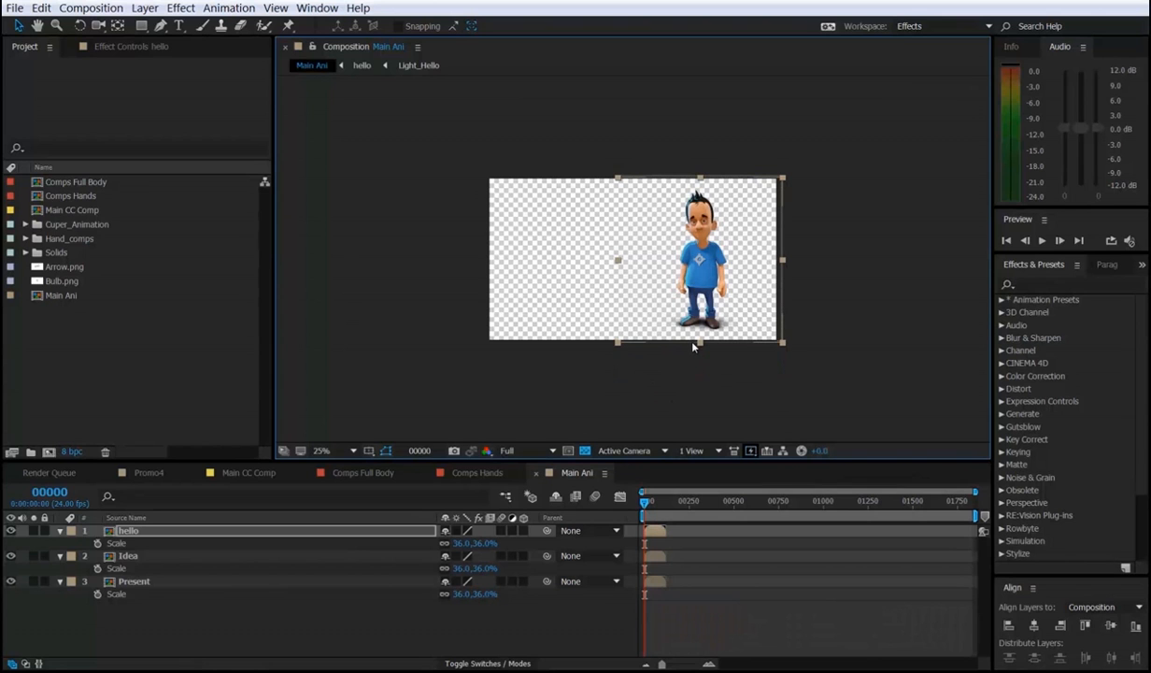
scroll(693, 346, up, 2)
drag(702, 344, 709, 392)
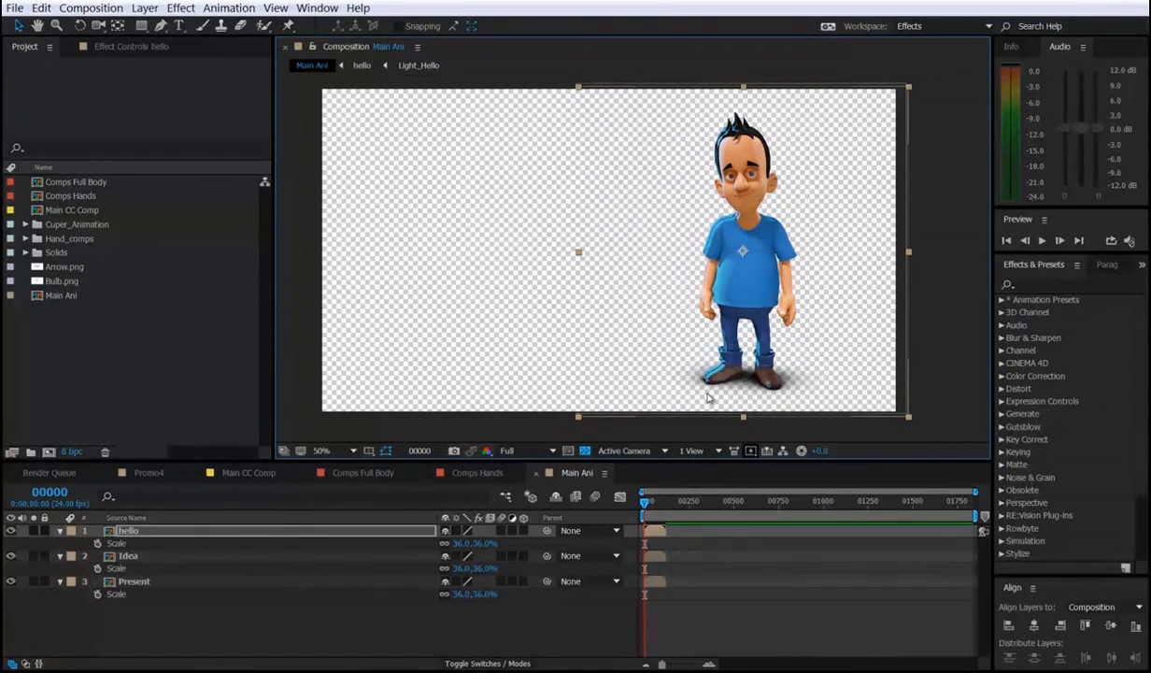
Copy the hello layer's Position and paste it onto the Idea and Present layers.
click(221, 553)
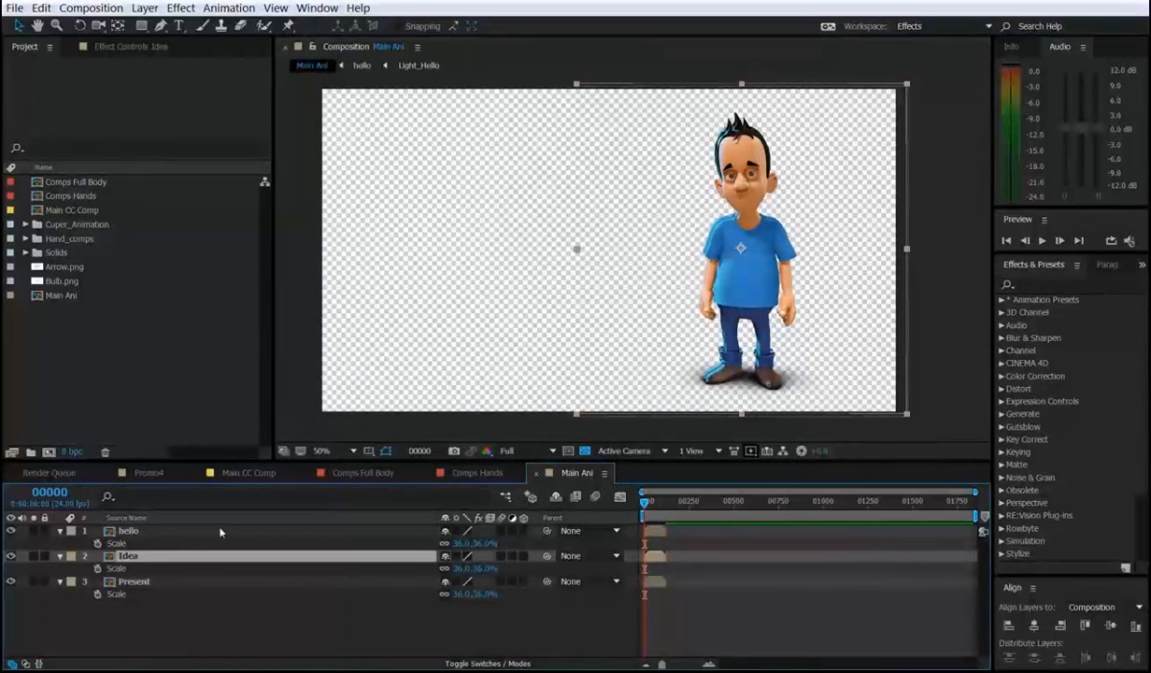
click(140, 532)
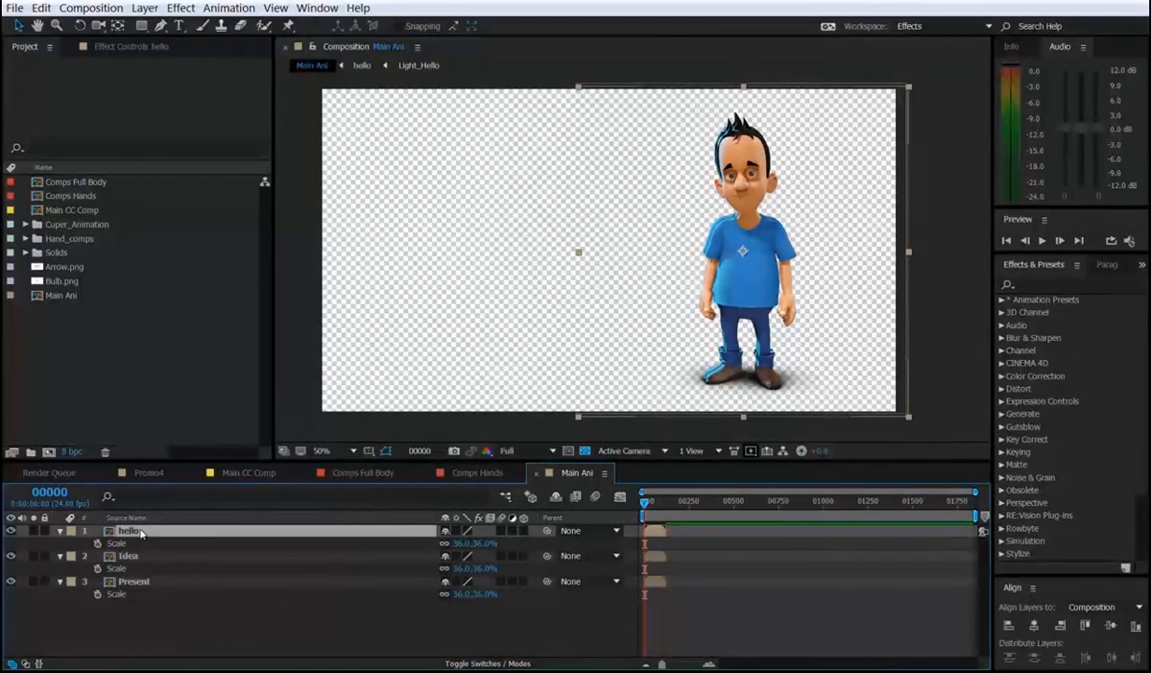
key(p)
click(126, 545)
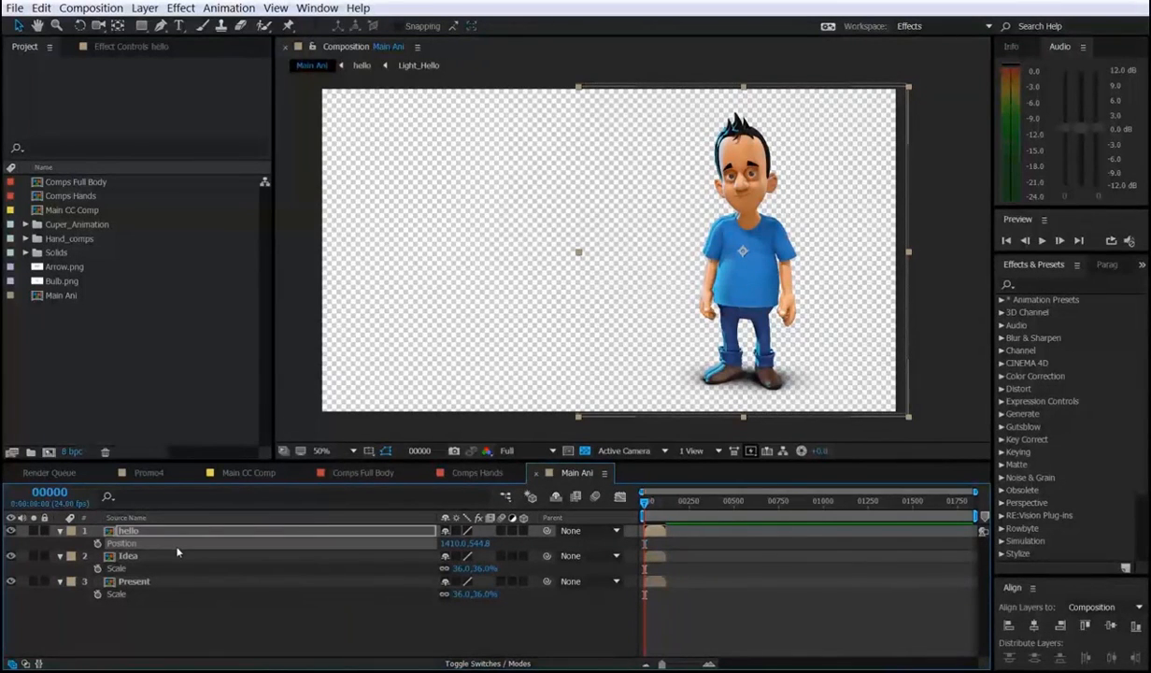
click(129, 555)
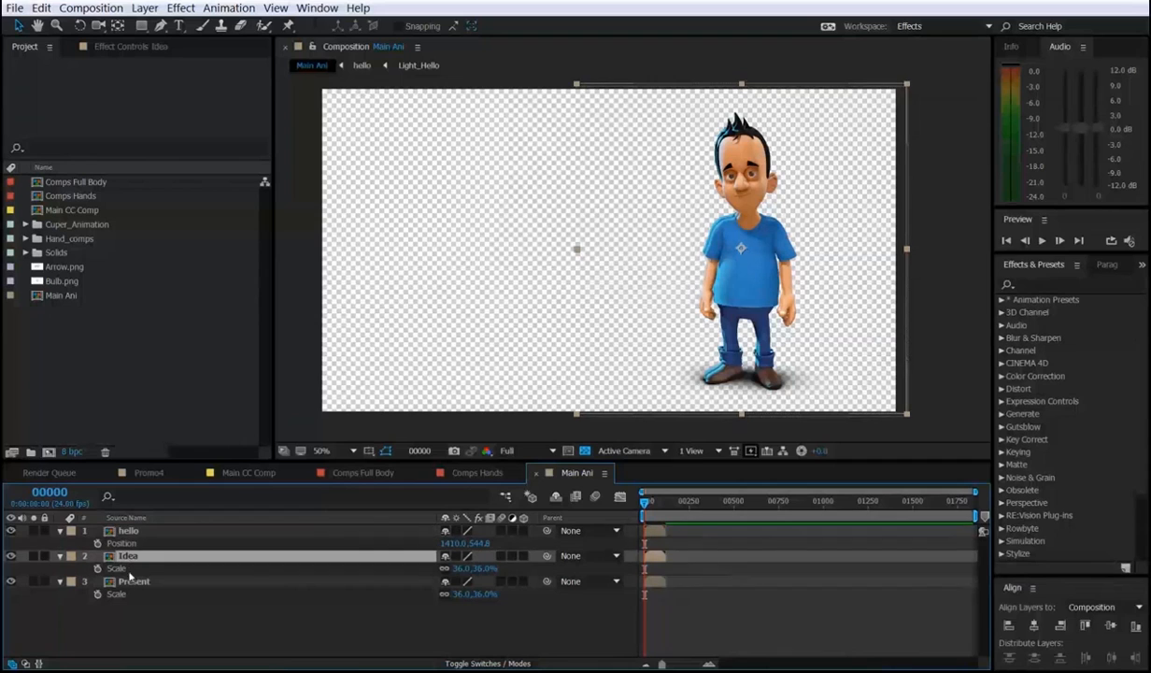
shift+click(130, 581)
key(p)
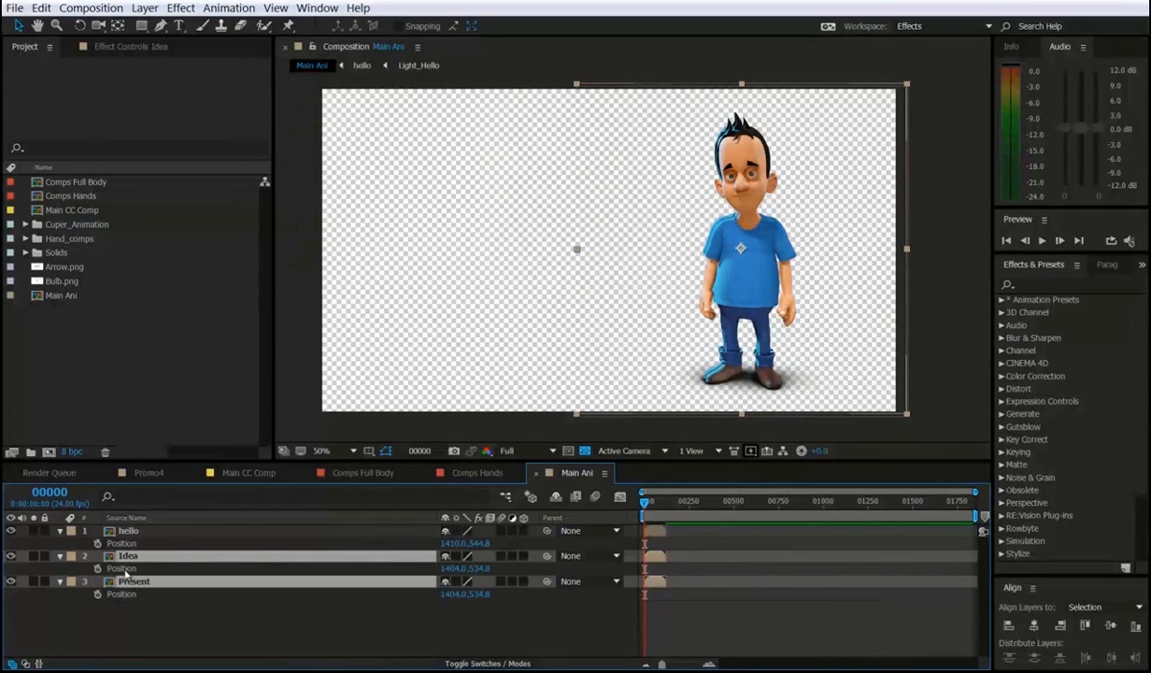
click(123, 568)
shift+click(123, 594)
key(ctrl+v)
click(158, 614)
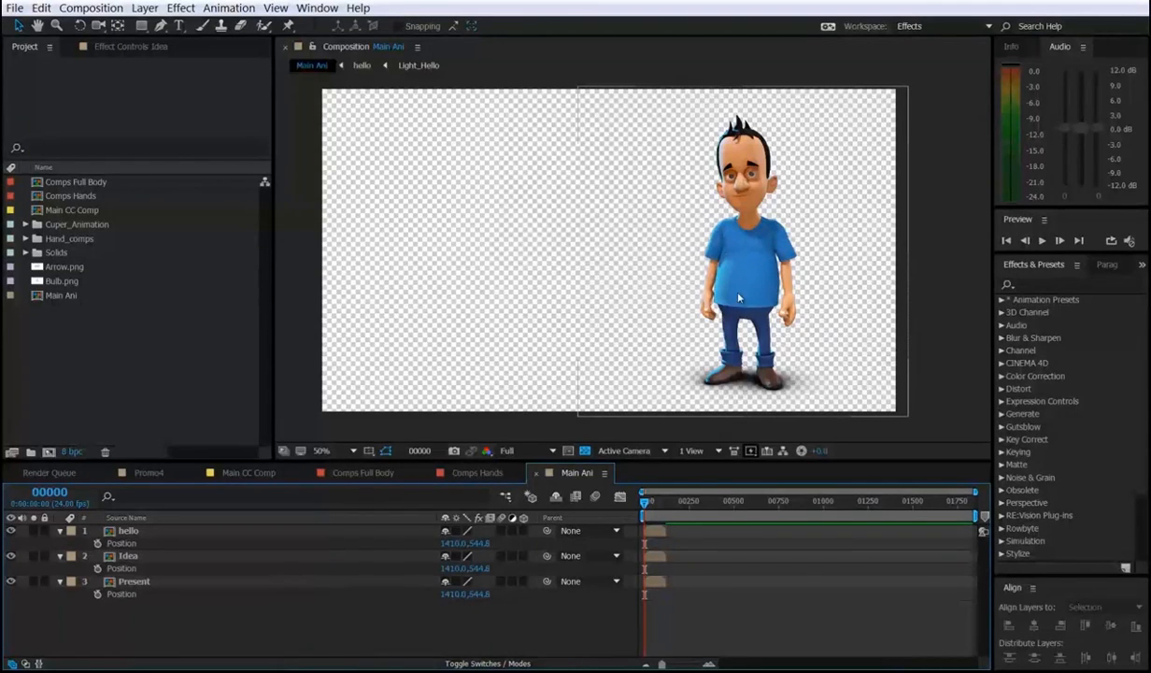
Add a null object to the Main Ani composition and rename it Comps null.
click(654, 555)
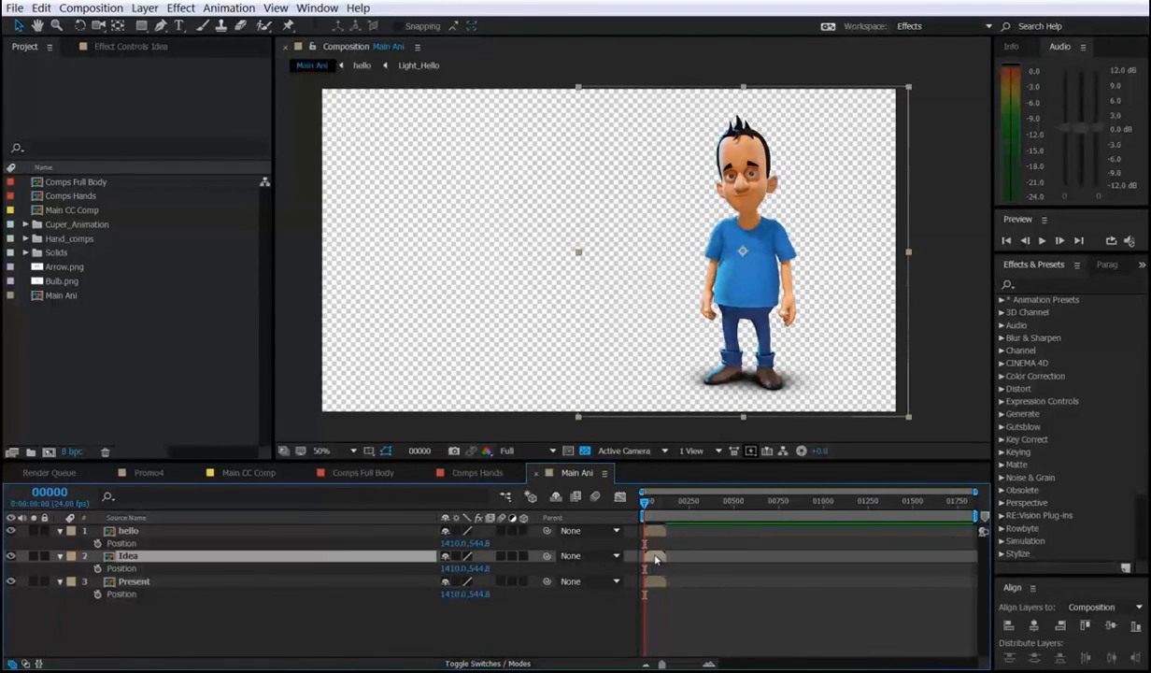
shift+click(659, 582)
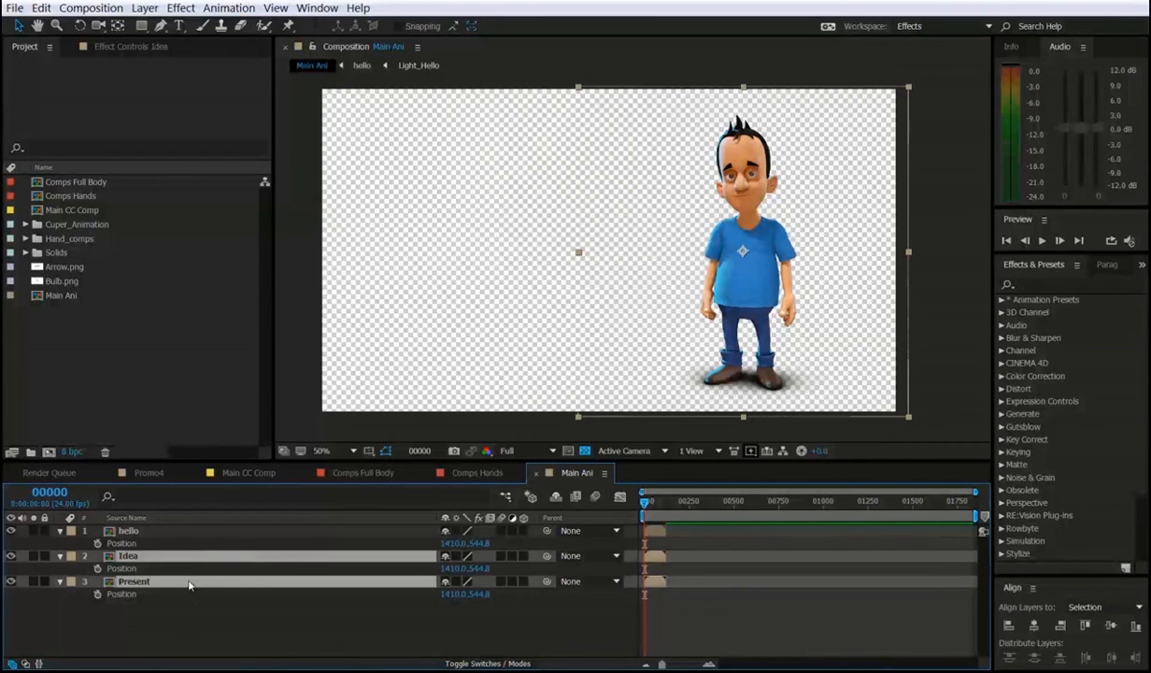
click(269, 640)
right_click(226, 588)
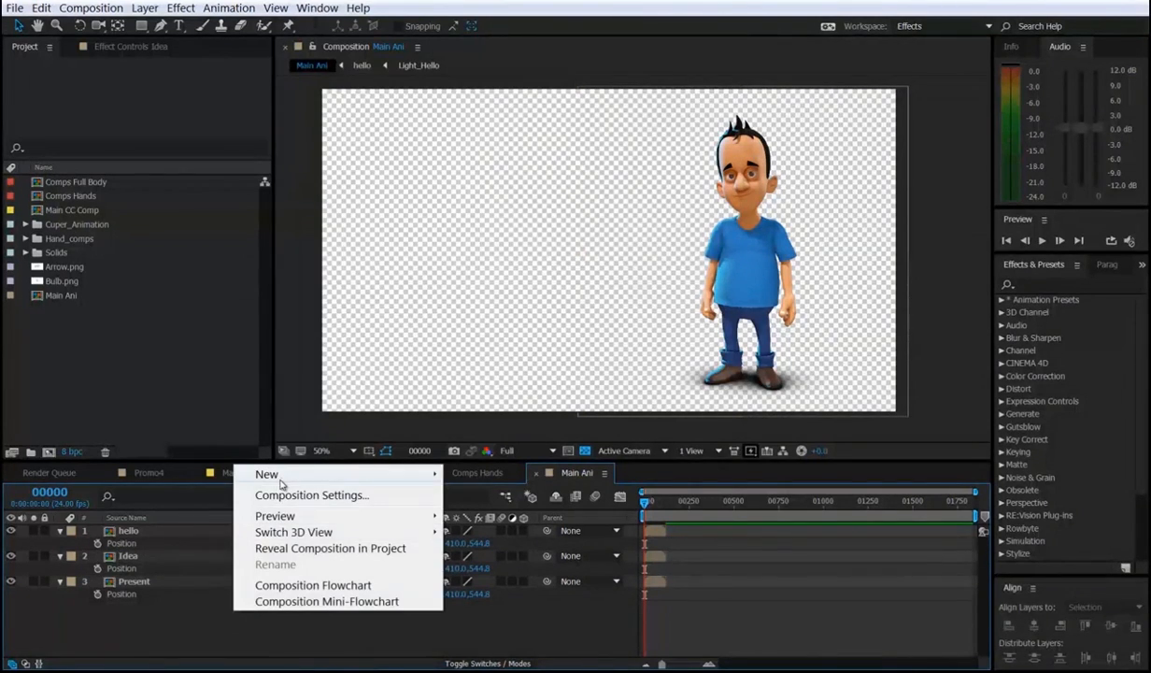
mouse_move(282, 479)
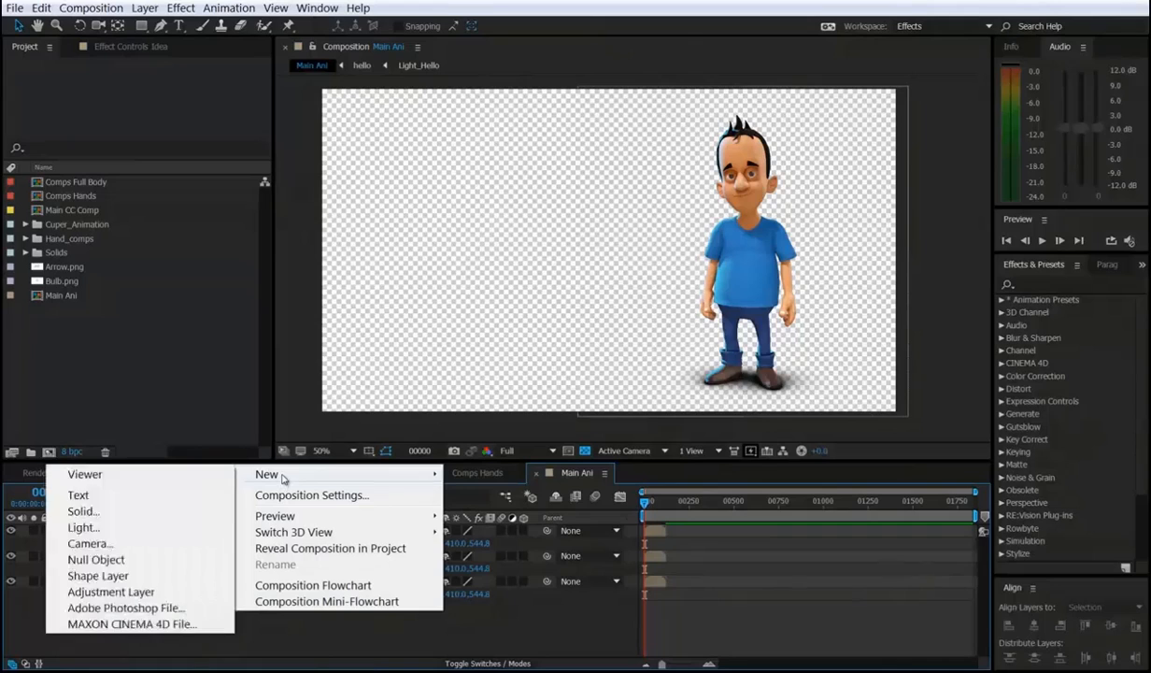
click(116, 559)
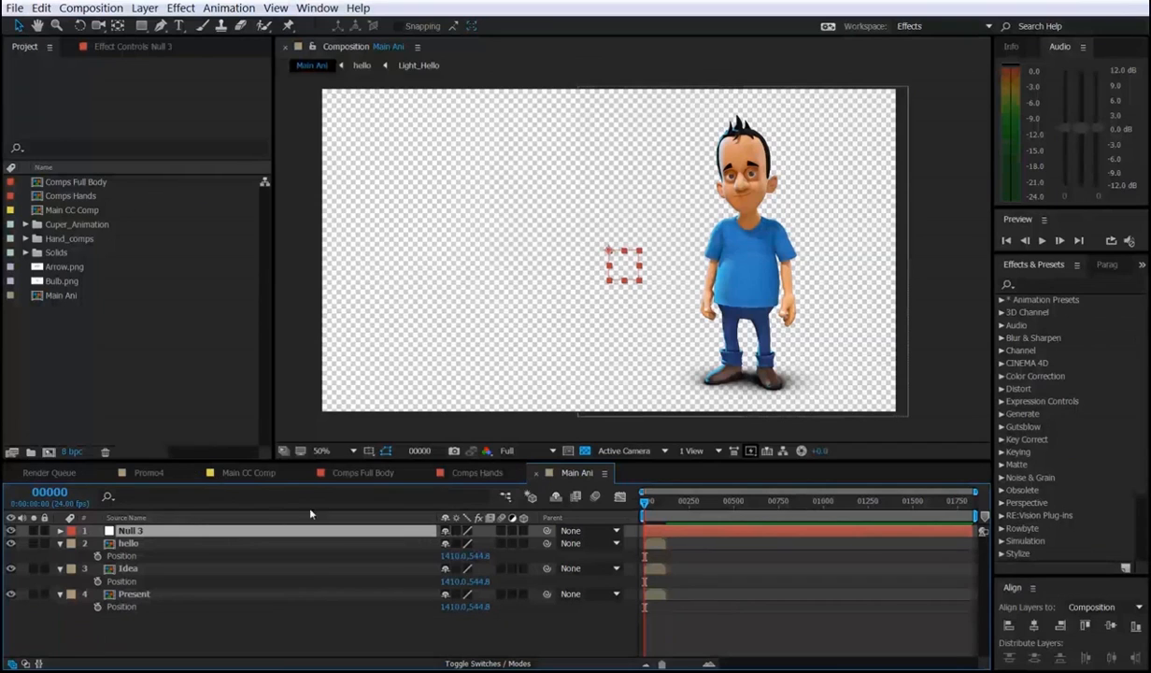
key(Return)
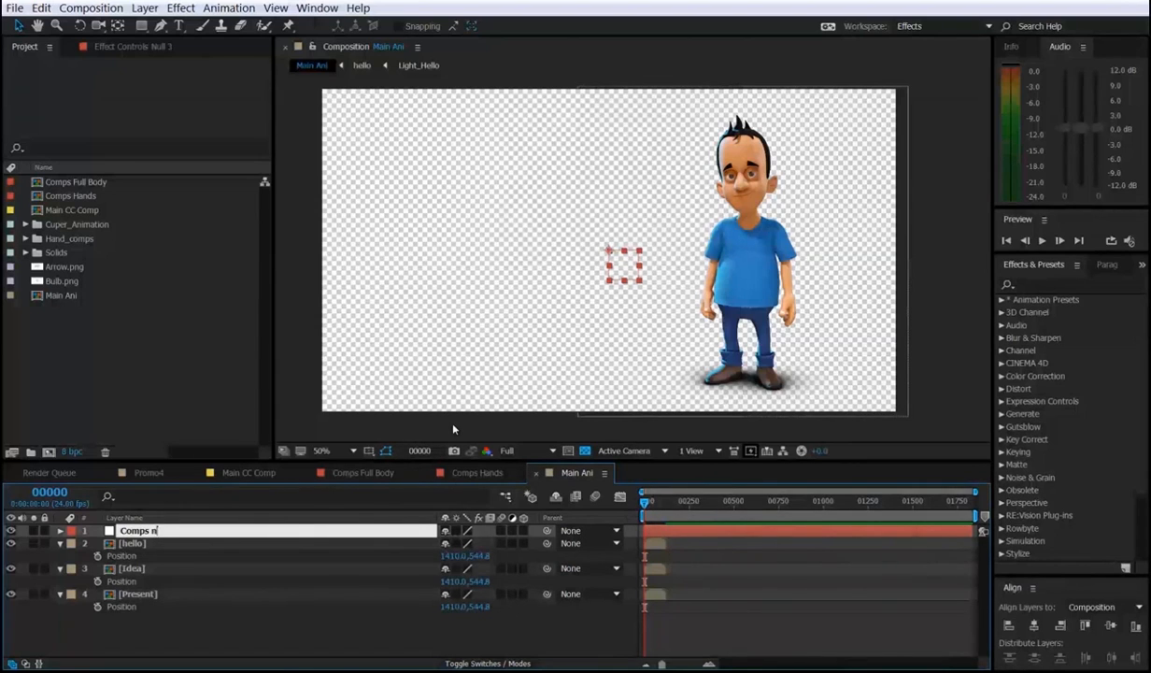
text(Comps null)
key(Return)
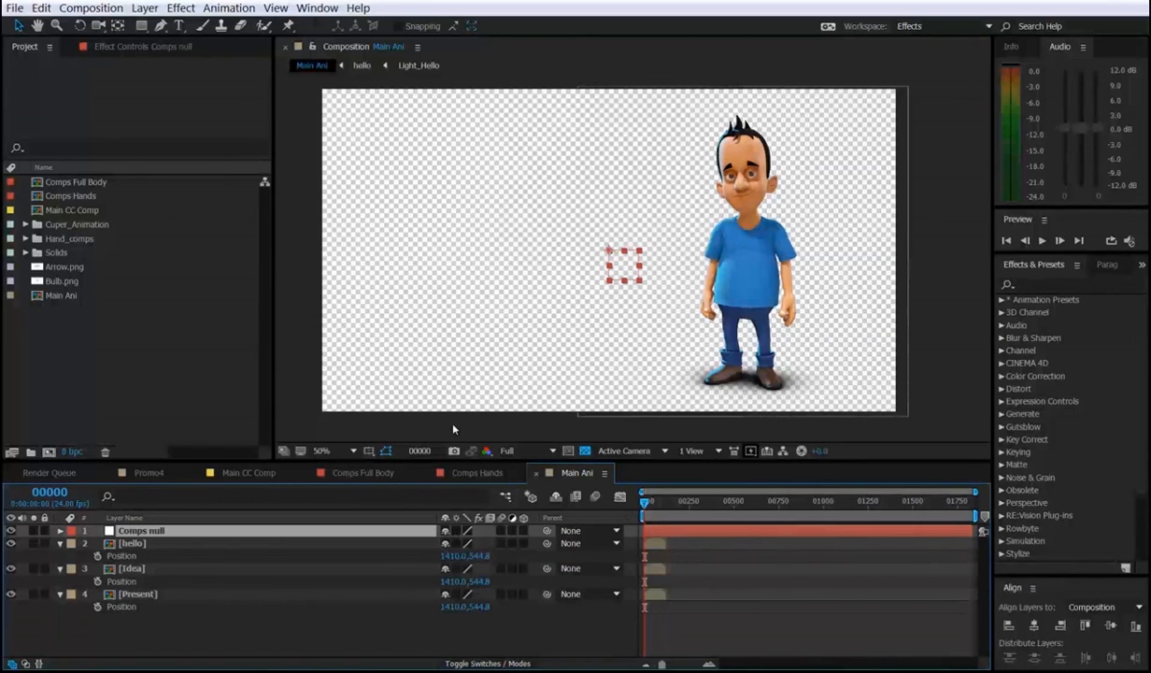
Collapse the displayed Position properties of all layers.
shift+click(108, 595)
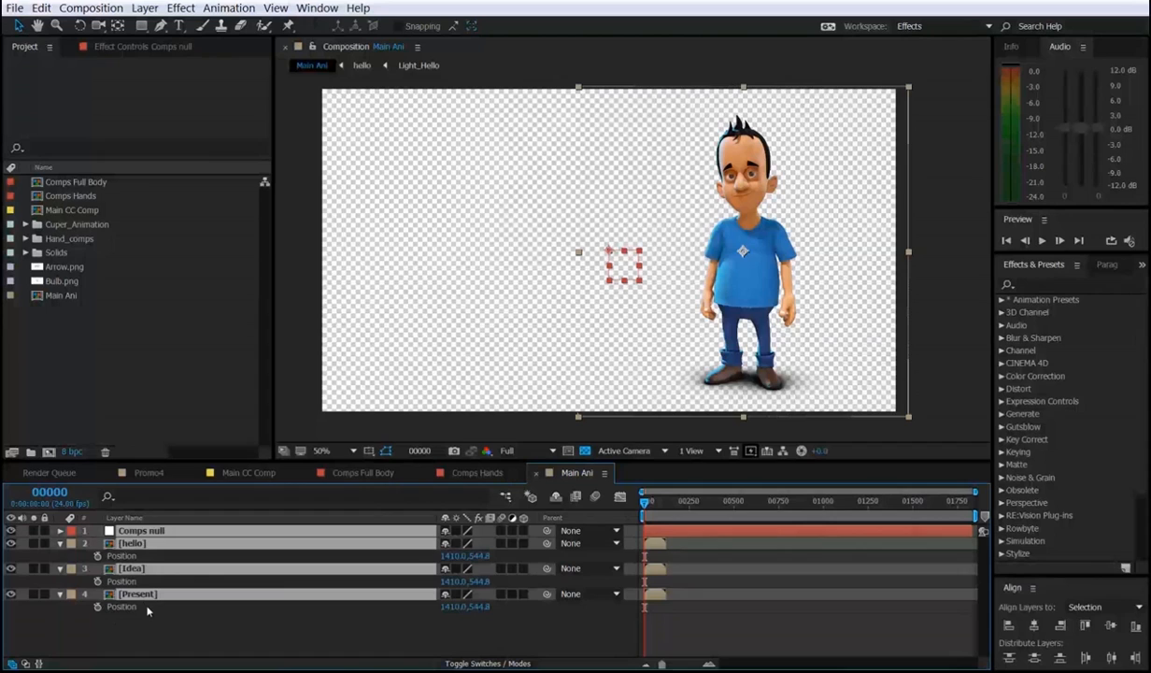
key(p)
click(159, 612)
Try to move Comps null onto the character's chest.
click(145, 531)
drag(607, 247, 757, 255)
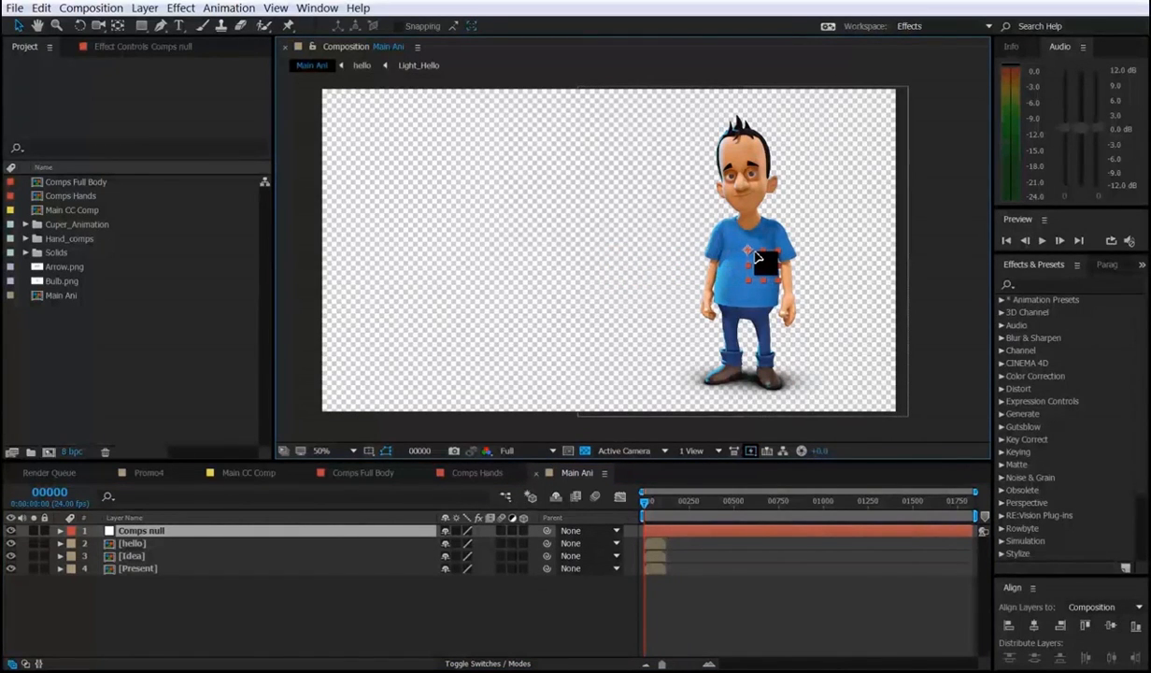
key(ctrl+z)
Move the hello, Idea and Present layers together horizontally so their anchor points line up with Comps null at the frame centre.
click(662, 545)
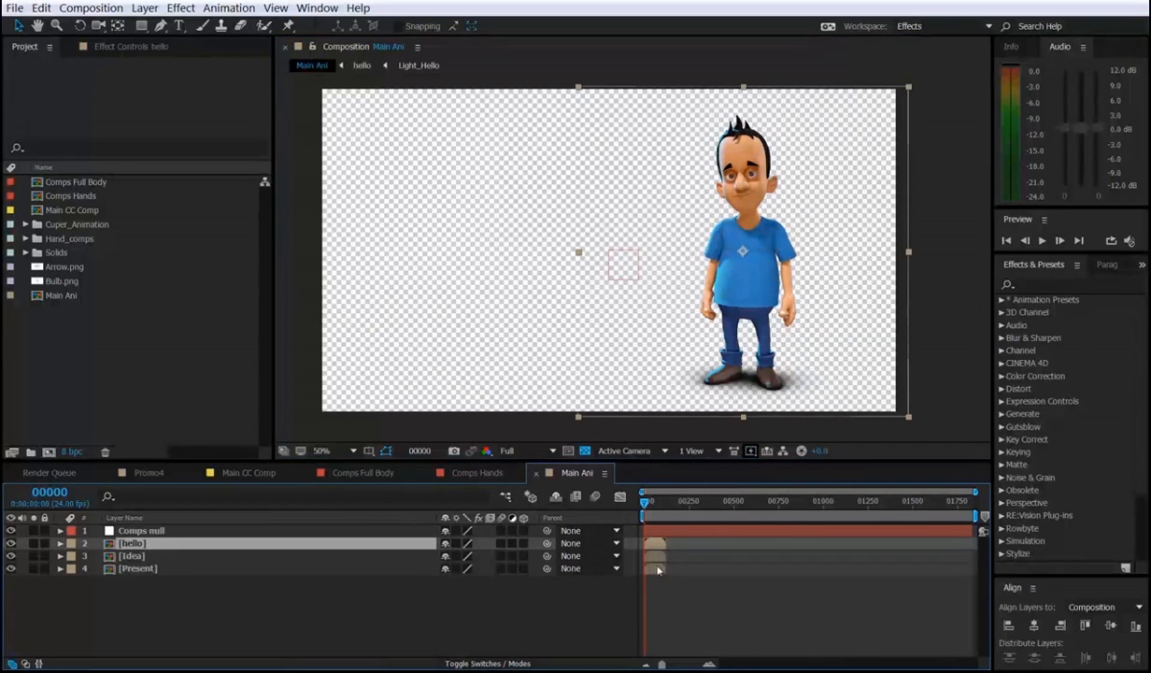
shift+click(657, 568)
drag(752, 304, 627, 304)
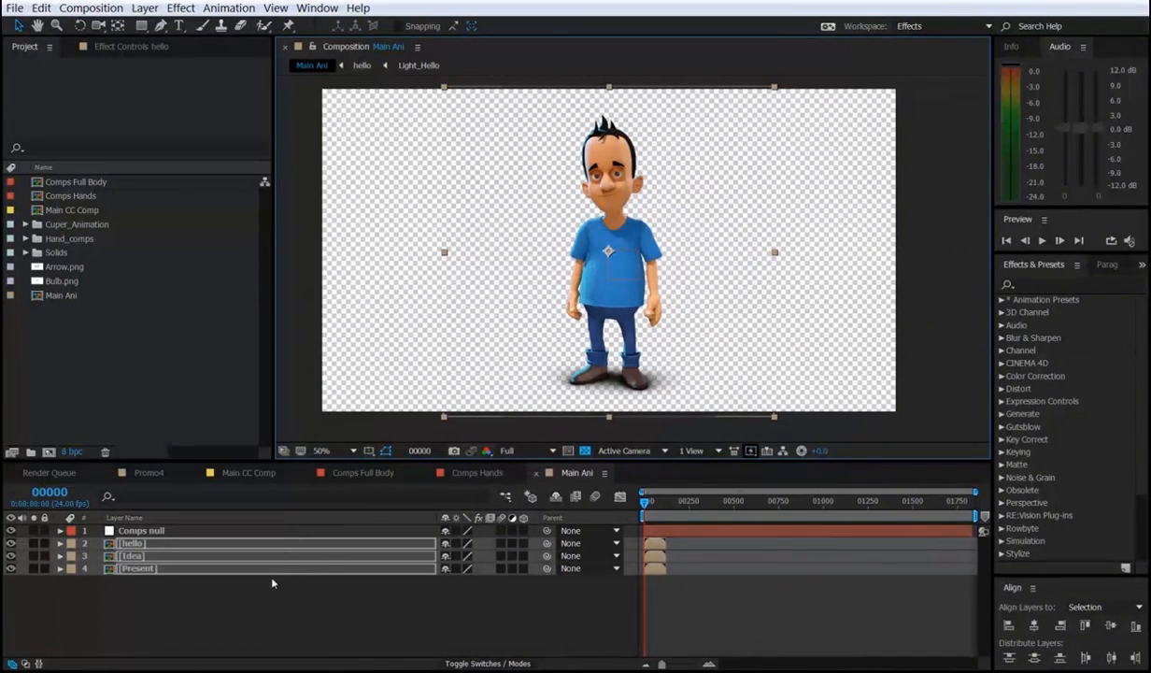
click(244, 610)
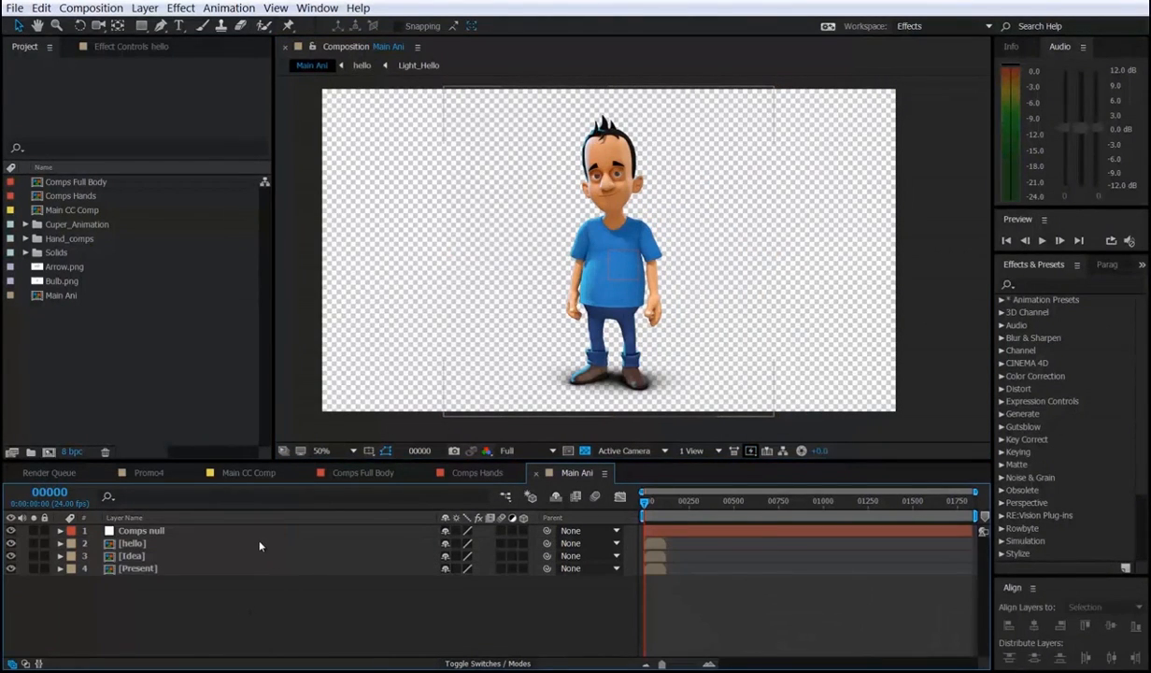
Parent the hello, Idea and Present layers to Comps null.
click(213, 544)
shift+click(211, 569)
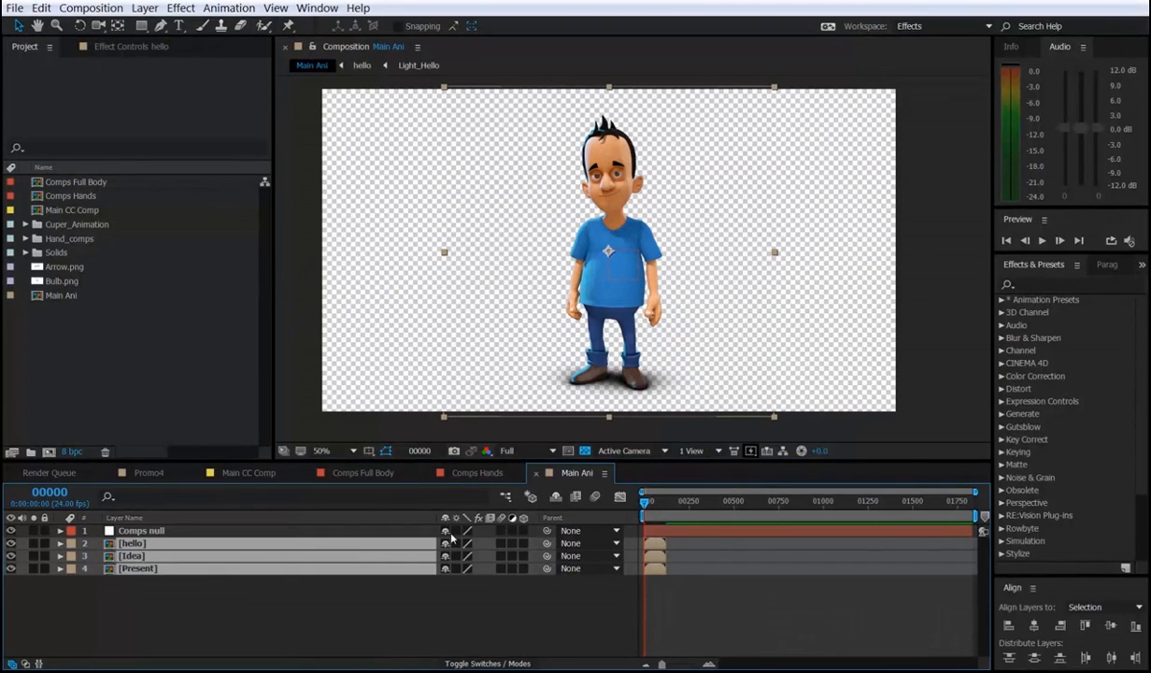
drag(548, 548, 198, 535)
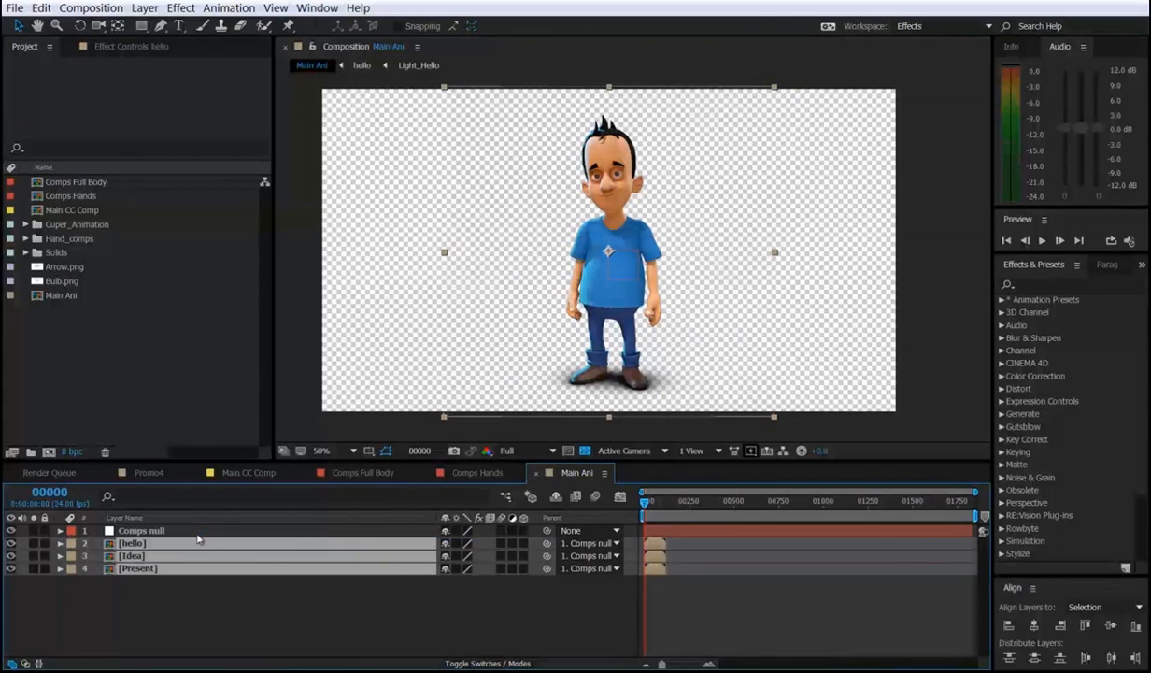
Test the parenting by moving and scaling Comps null in the viewer, undoing both changes.
click(191, 530)
drag(619, 273, 564, 273)
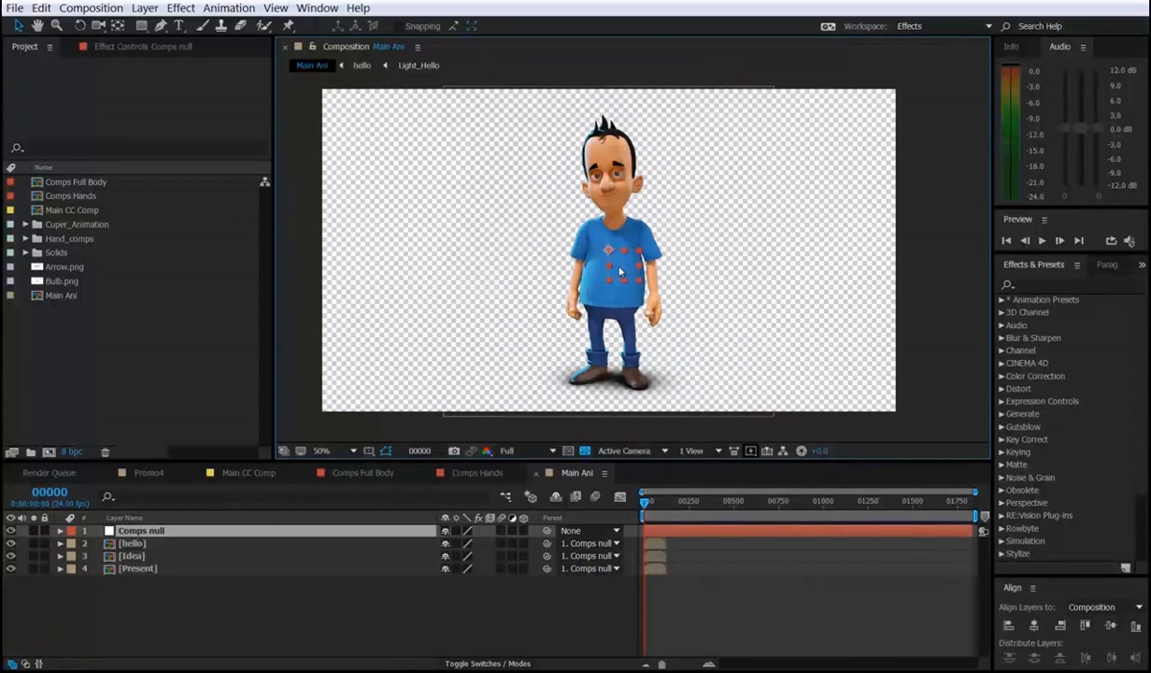
mouse_move(638, 288)
mouse_down()
mouse_move(654, 336)
mouse_move(645, 285)
mouse_move(669, 268)
mouse_move(611, 282)
mouse_move(621, 313)
mouse_move(693, 314)
mouse_move(639, 277)
mouse_up()
key(ctrl+z)
key(ctrl+z)
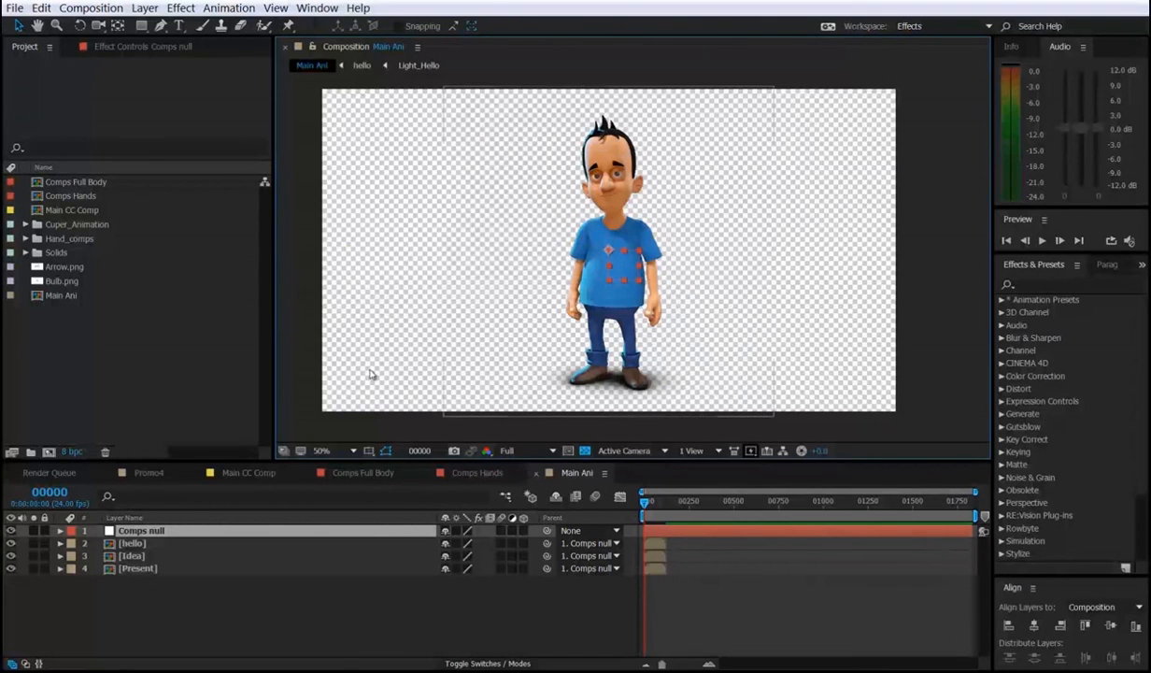
Create a cyan-blue background solid with colour 2AC8EB and place it beneath all other layers.
right_click(193, 602)
mouse_move(221, 478)
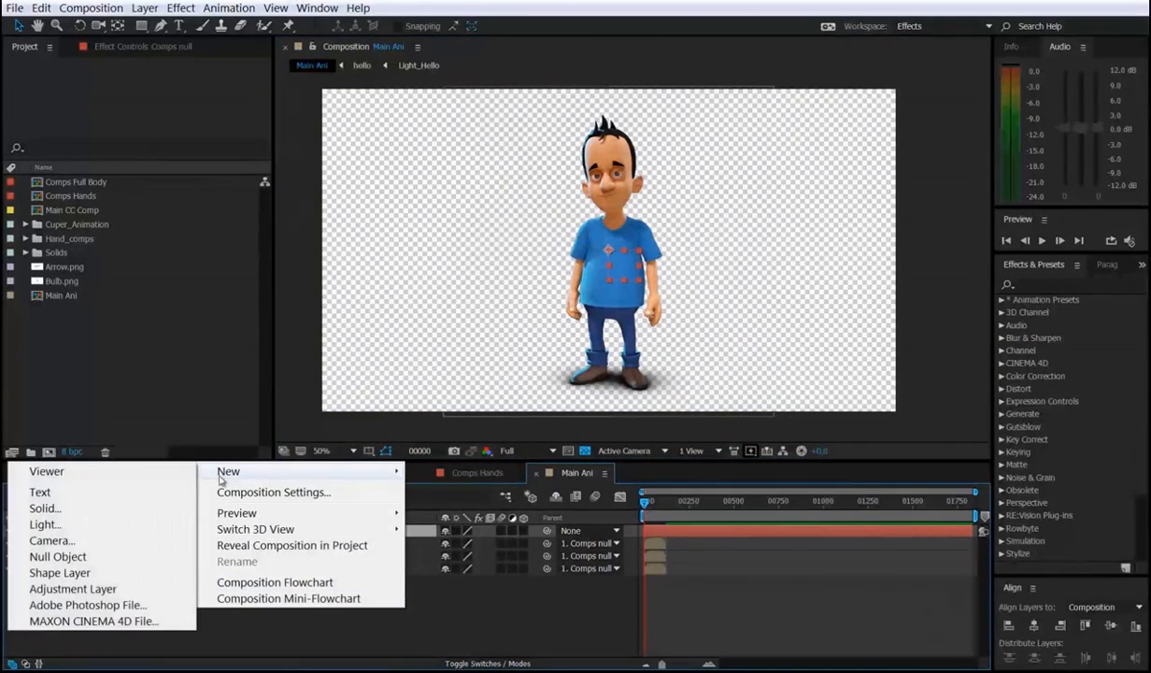
click(44, 509)
click(164, 242)
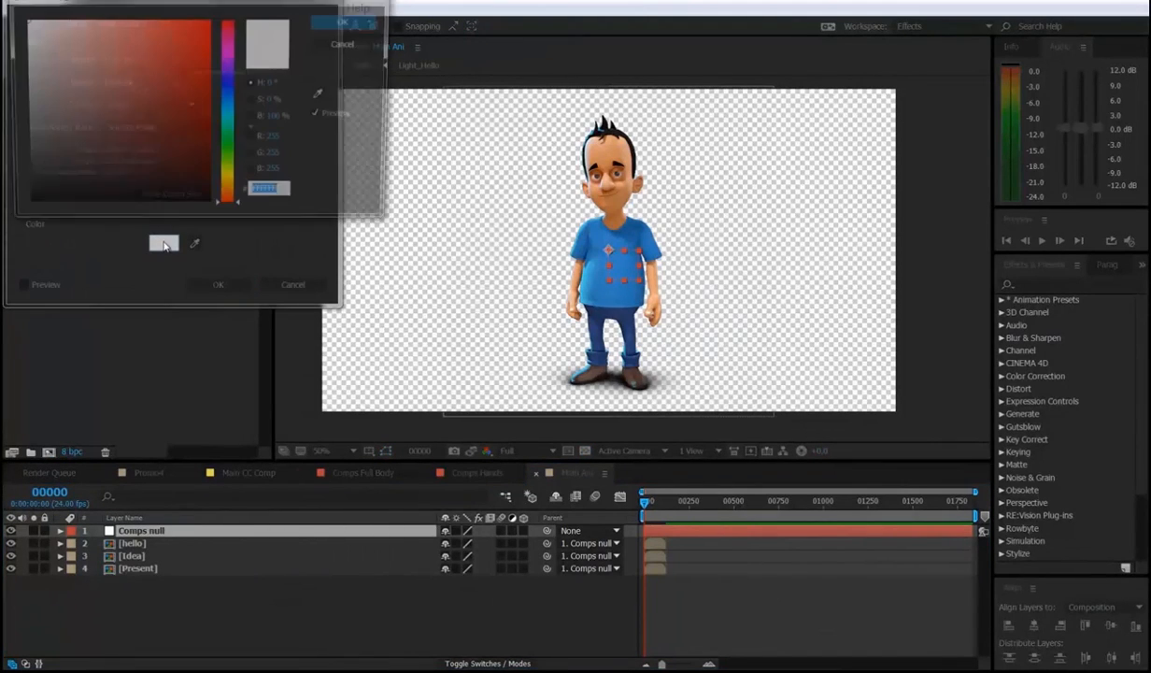
click(228, 111)
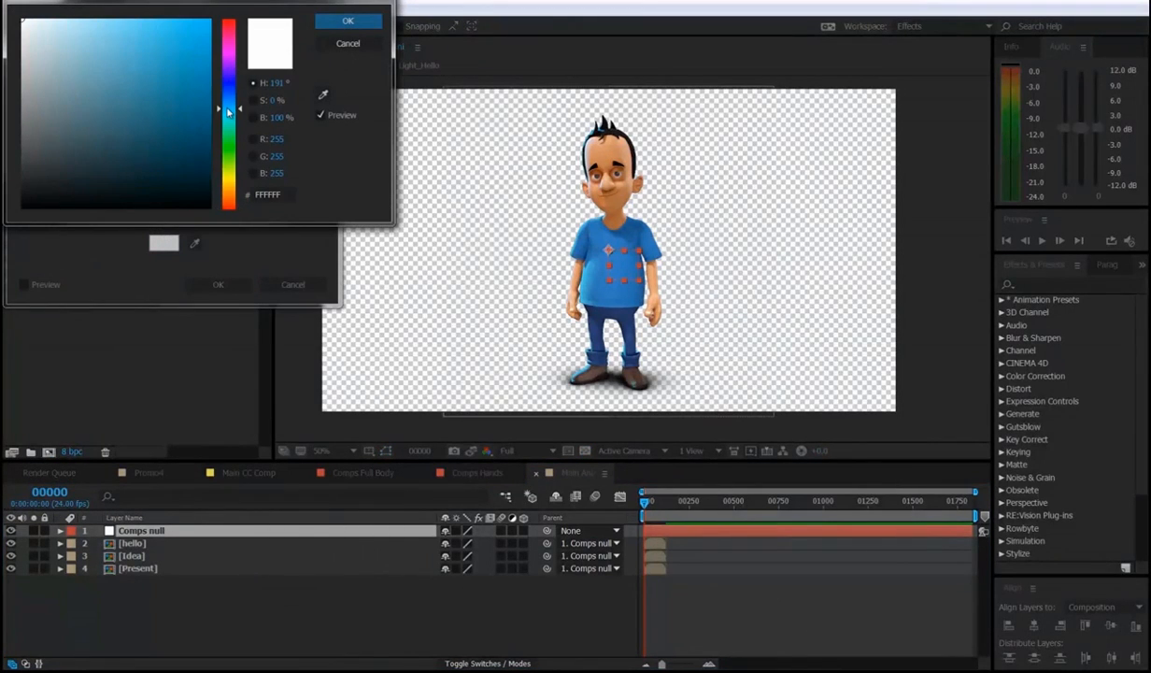
click(174, 38)
drag(175, 39, 177, 32)
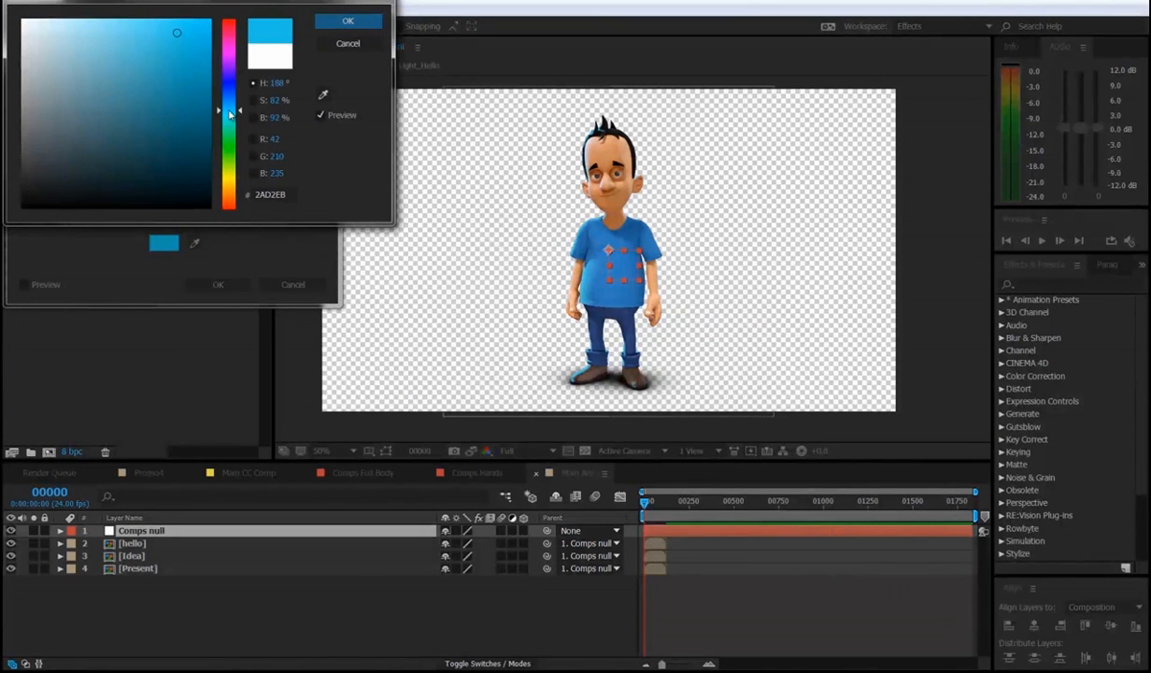
drag(231, 112, 232, 110)
click(348, 21)
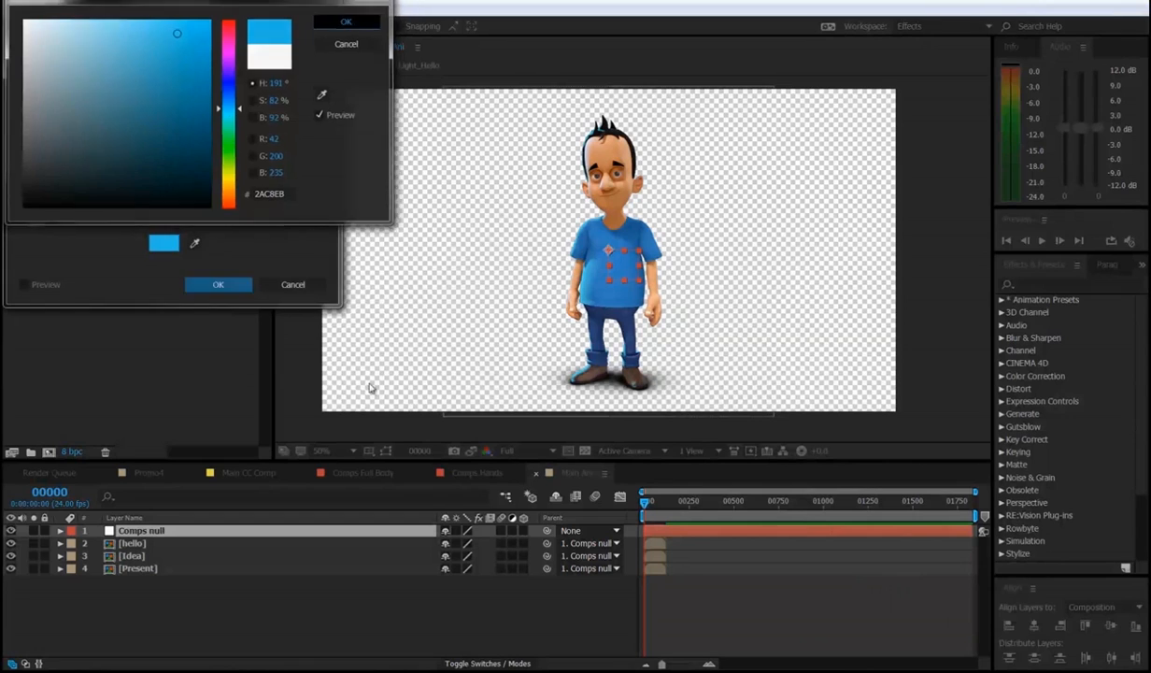
click(226, 284)
drag(144, 530, 148, 584)
click(266, 629)
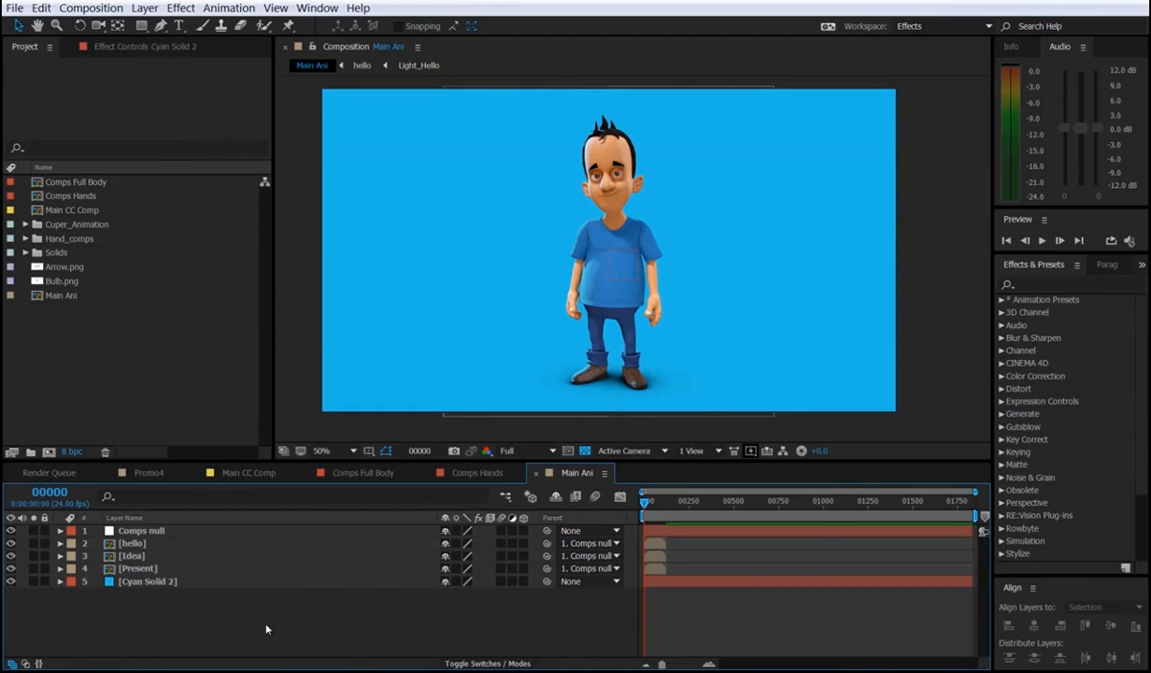
Show the Scale property of the Comps null layer.
click(248, 530)
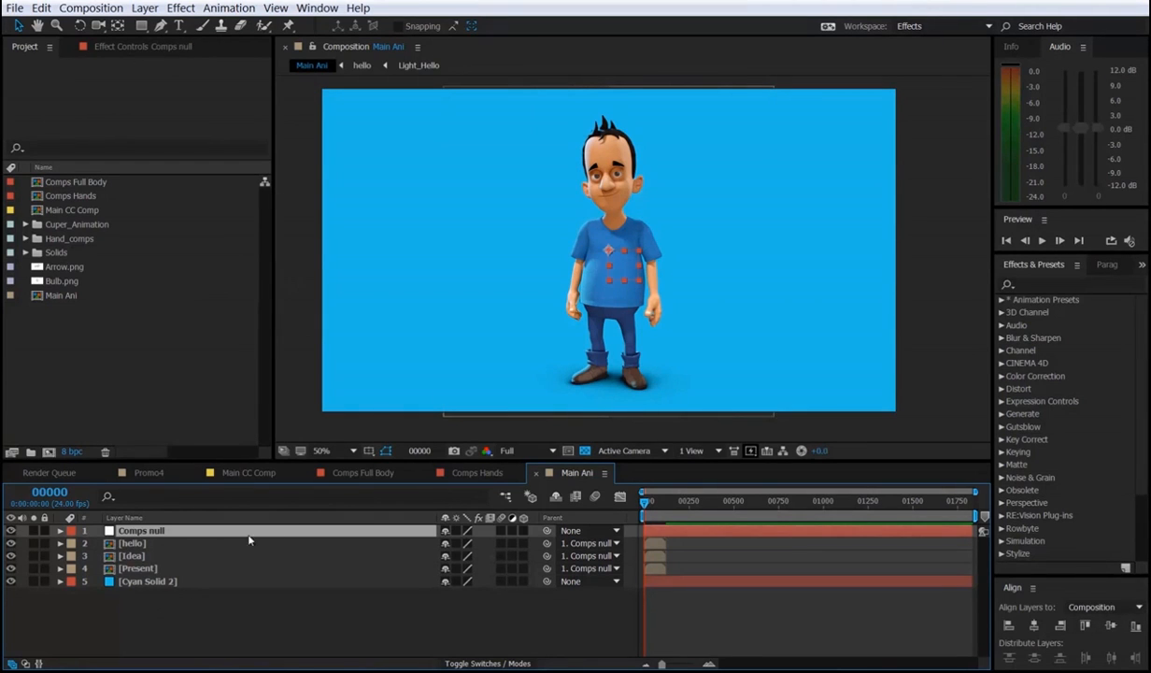
key(s)
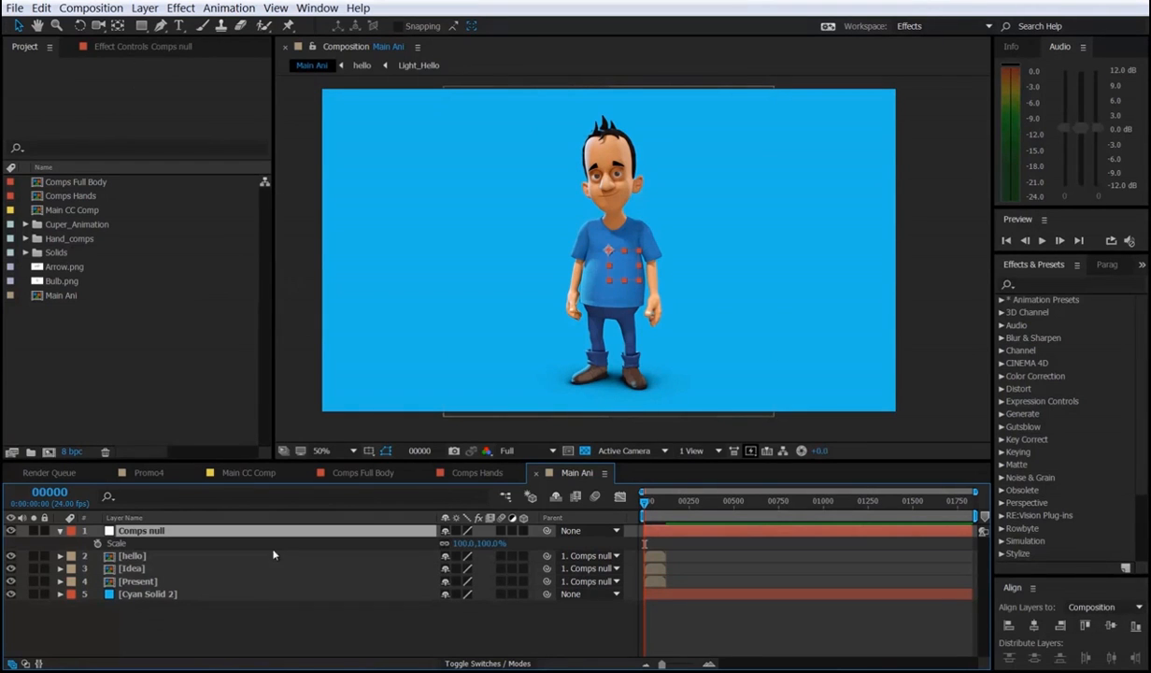
click(484, 545)
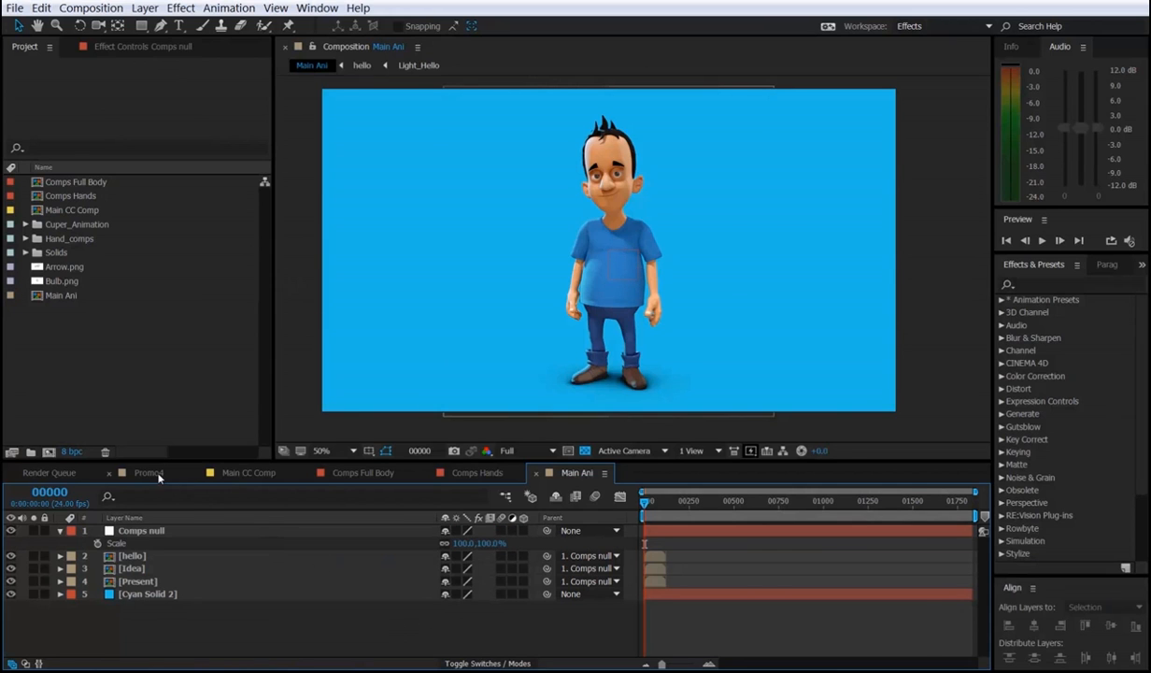
Review the start of the Promo4 reference composition and return to Main Ani.
click(148, 472)
drag(644, 506, 545, 518)
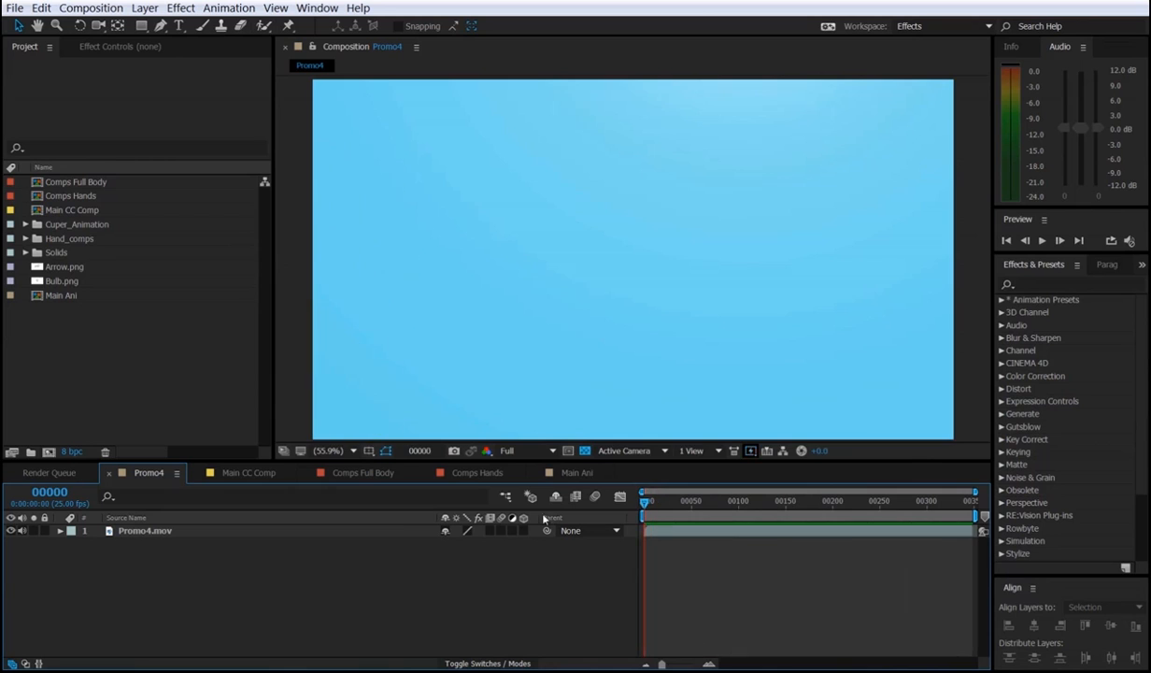
click(572, 472)
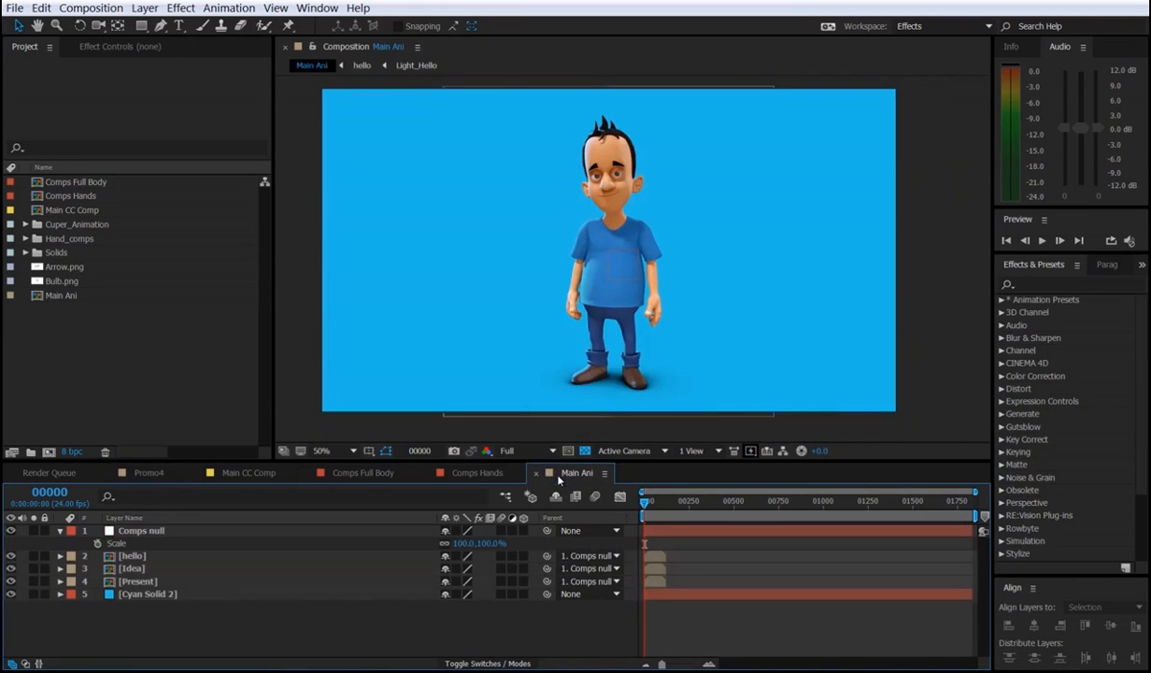
Hide the Idea and Present layers and set a Position keyframe on Comps null at frame 0.
click(670, 534)
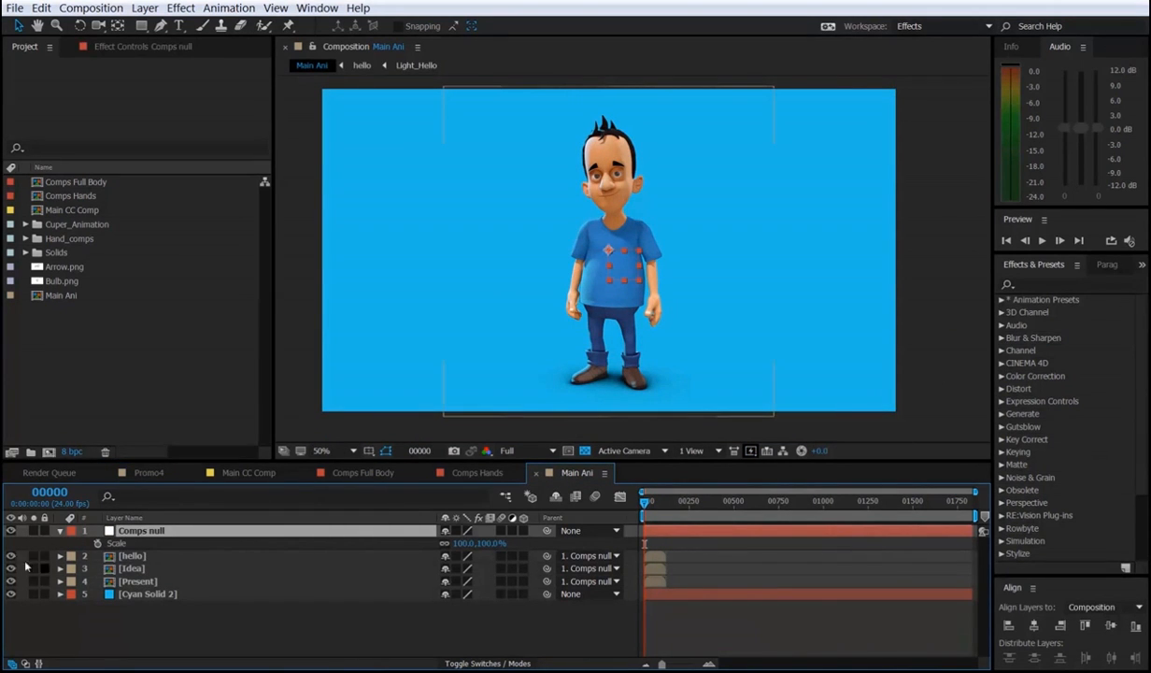
drag(12, 568, 13, 581)
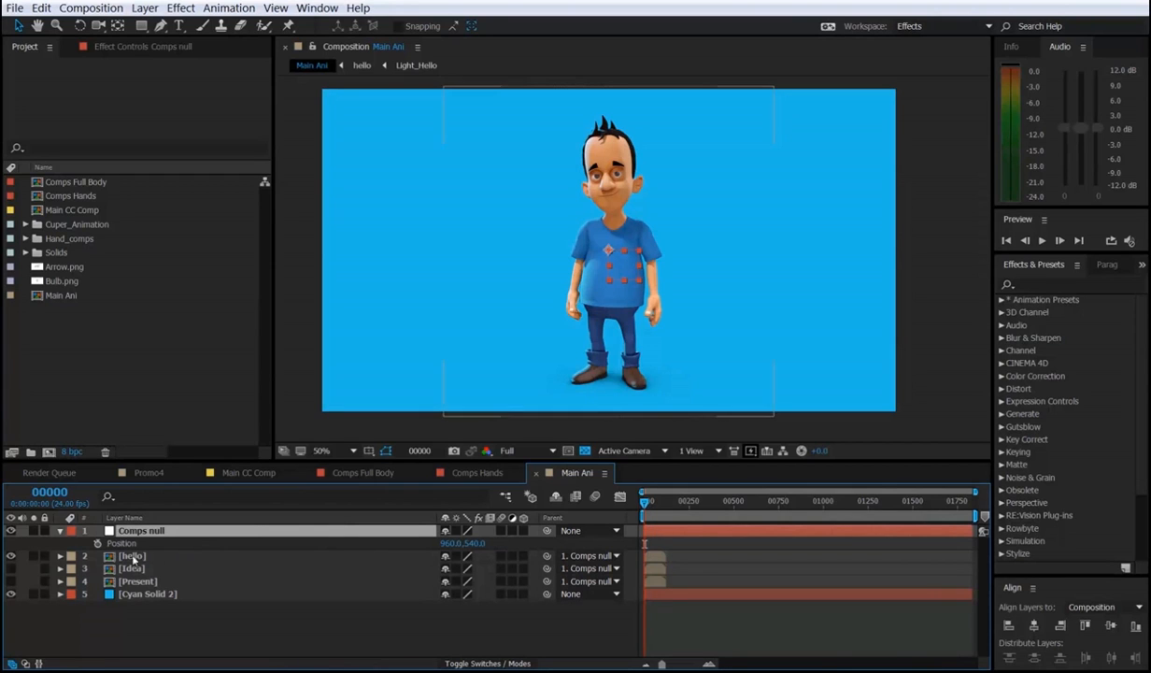
key(alt+shift+p)
click(138, 543)
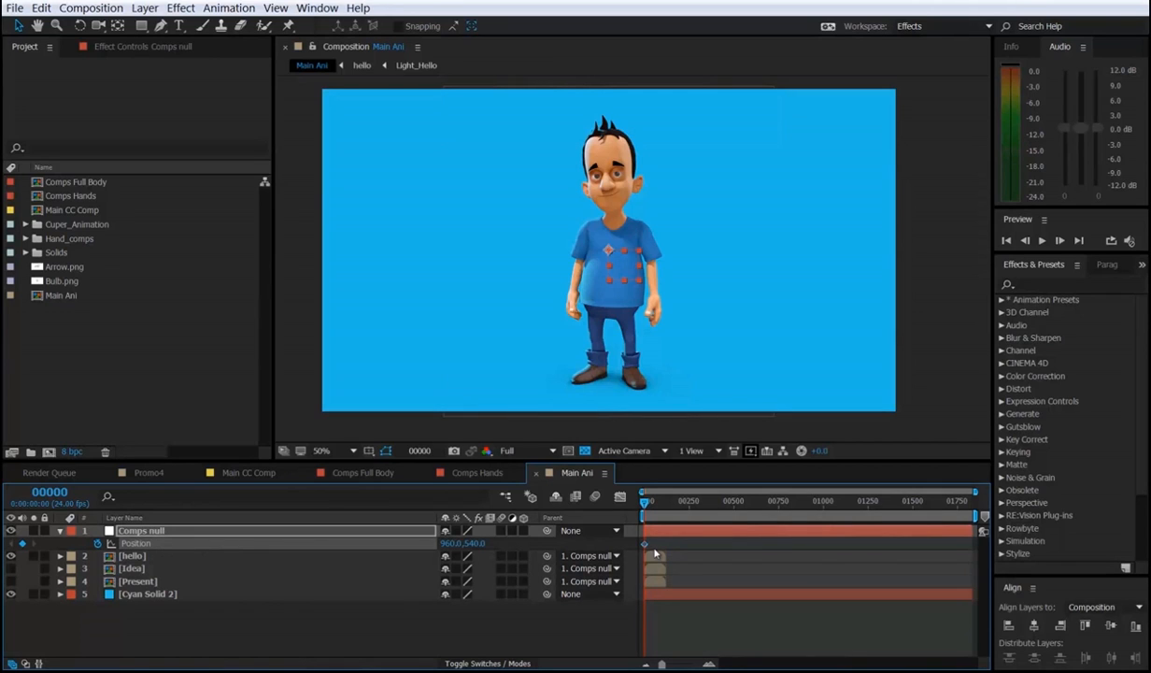
Scale the Comps null to 201% and move it to about 562, 948, matching the character's framing in Promo4.
key(s)
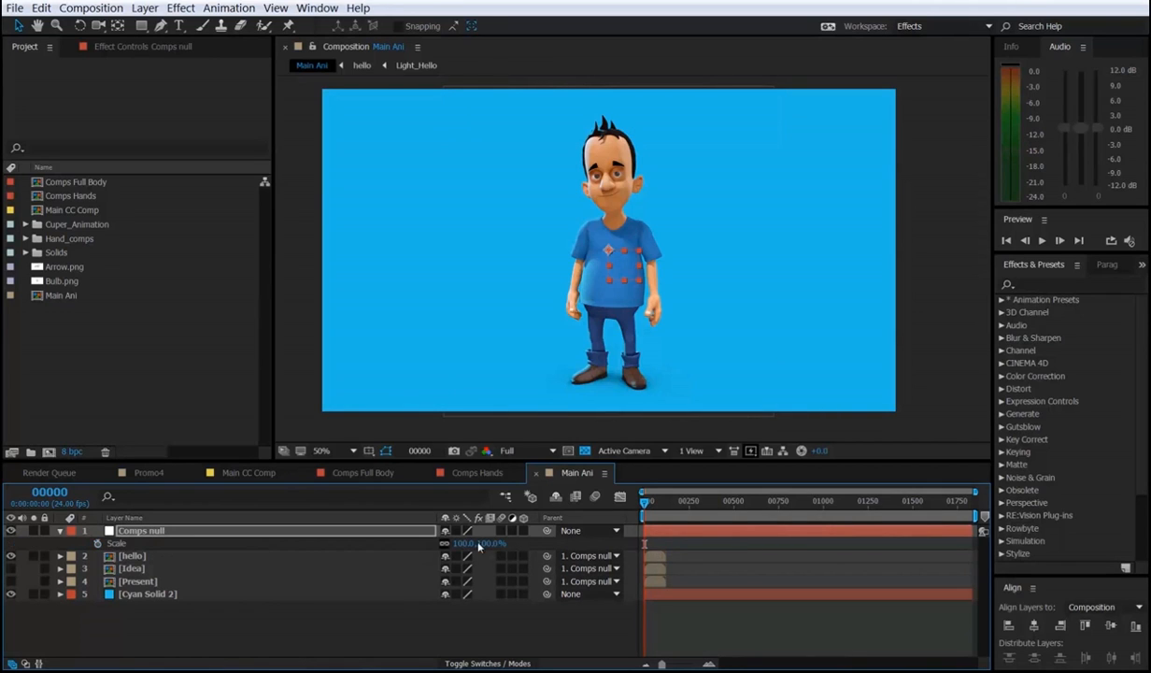
drag(499, 547, 568, 544)
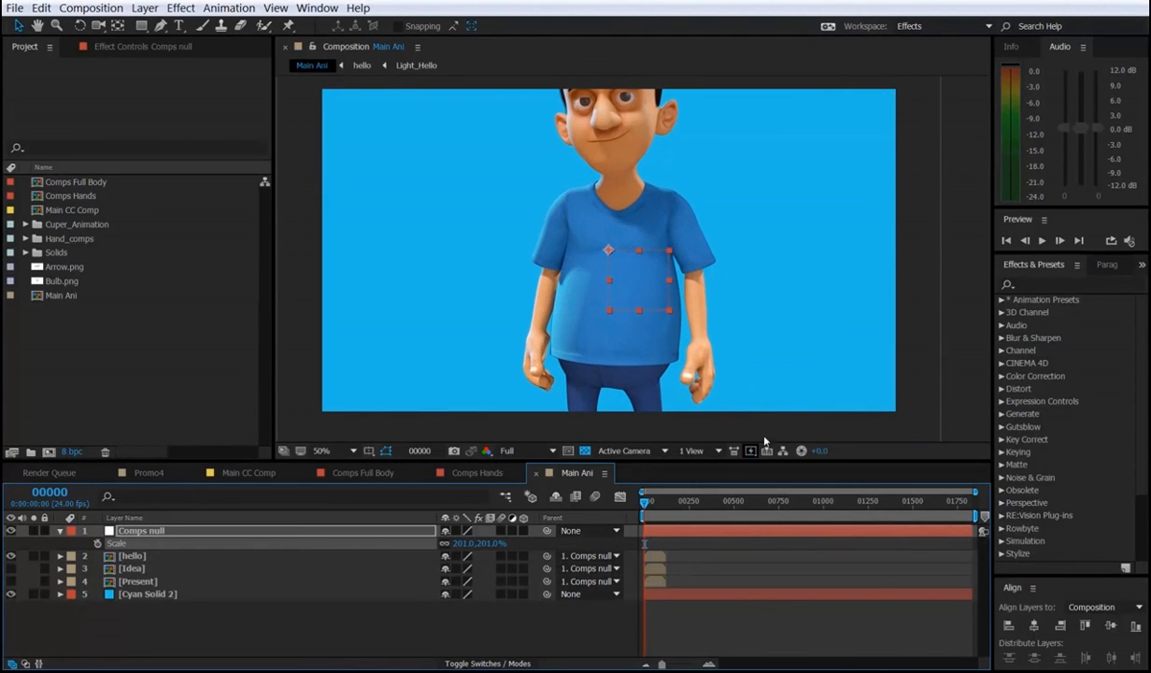
click(142, 472)
key(space)
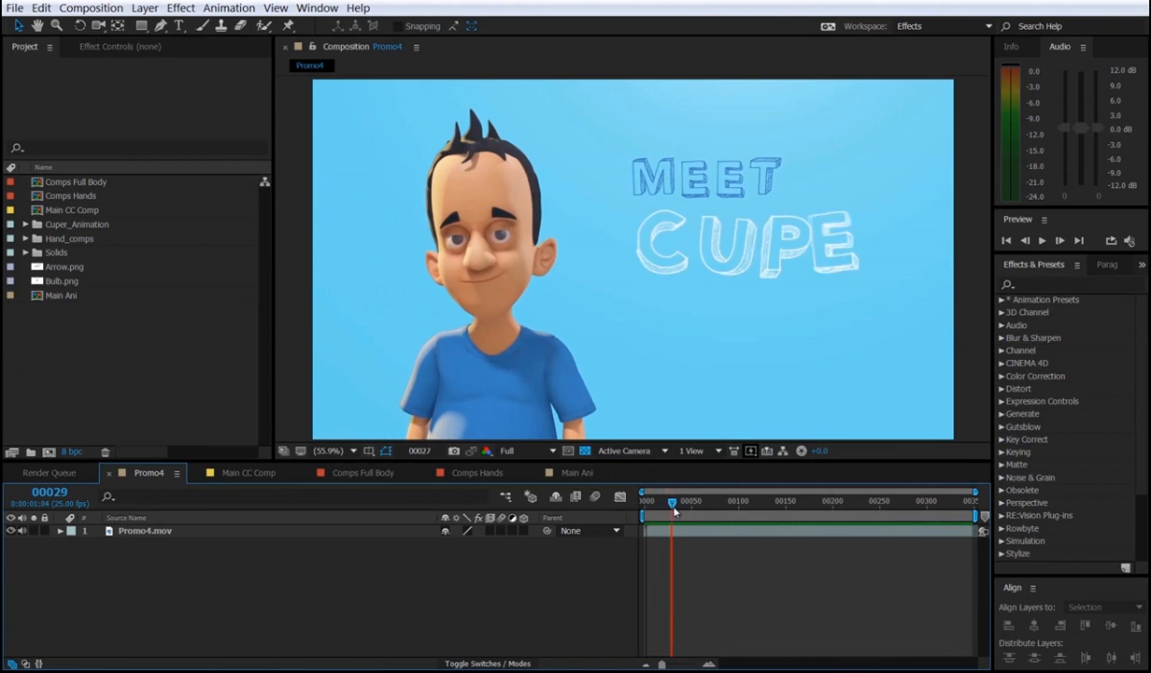
click(578, 474)
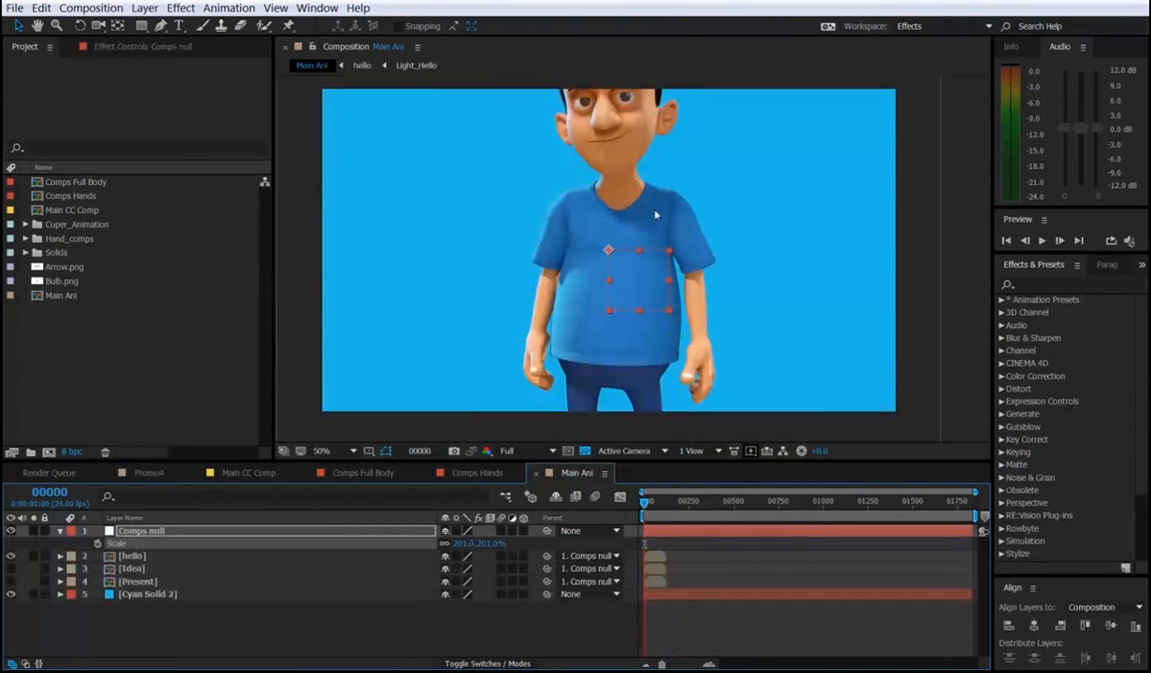
drag(626, 253, 507, 376)
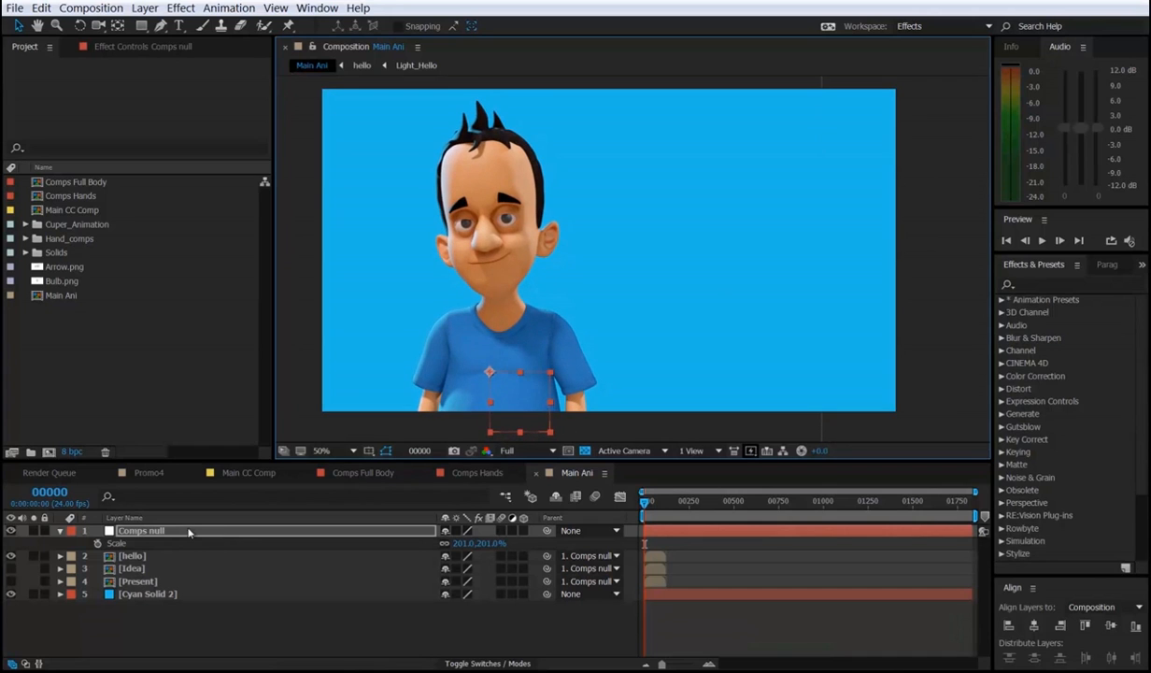
Move the Comps null's Position keyframe to the one-second mark and switch the time display to timecode.
key(alt+shift+p)
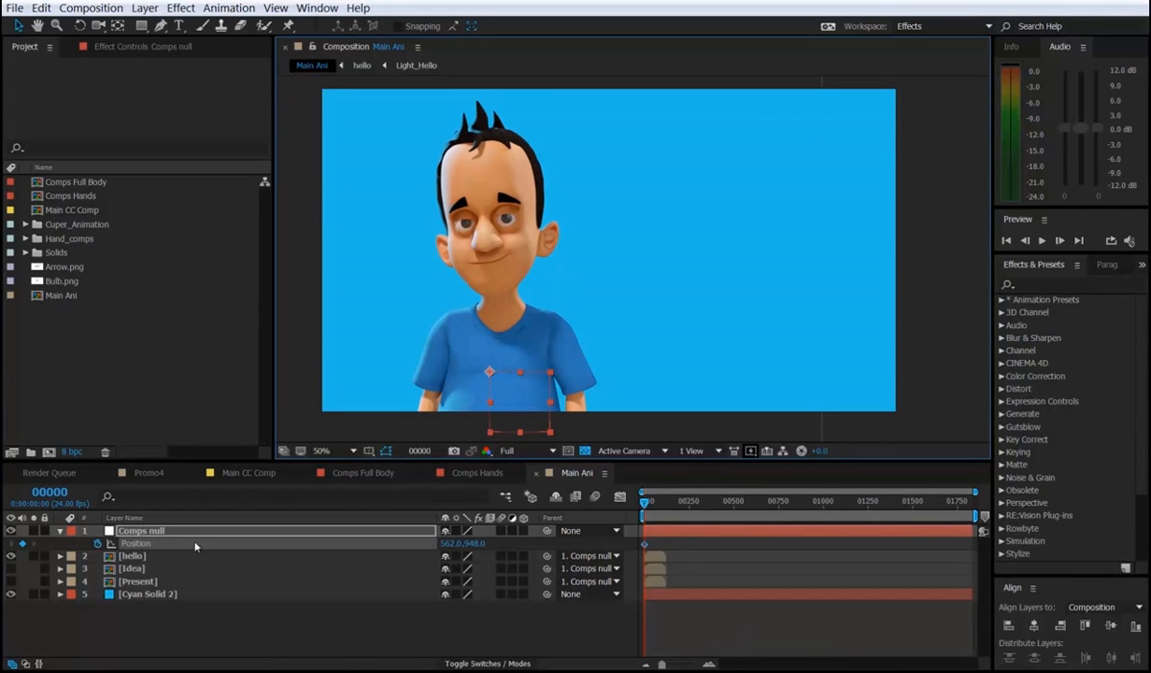
click(674, 620)
key(equal)
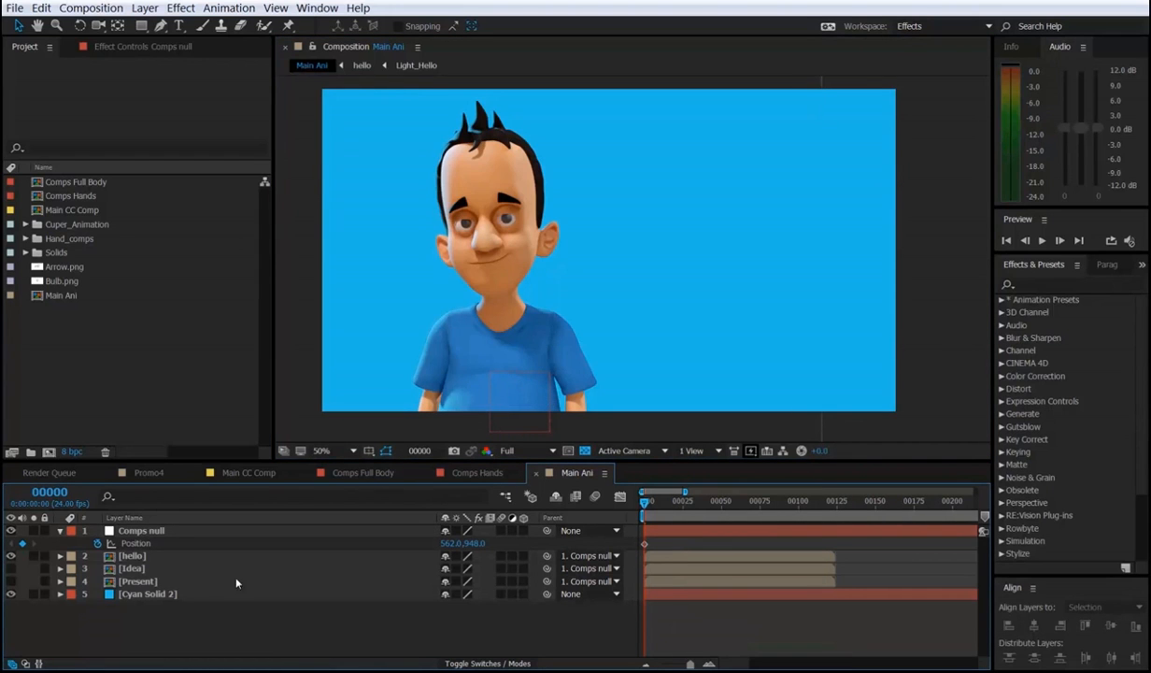
click(97, 543)
click(97, 542)
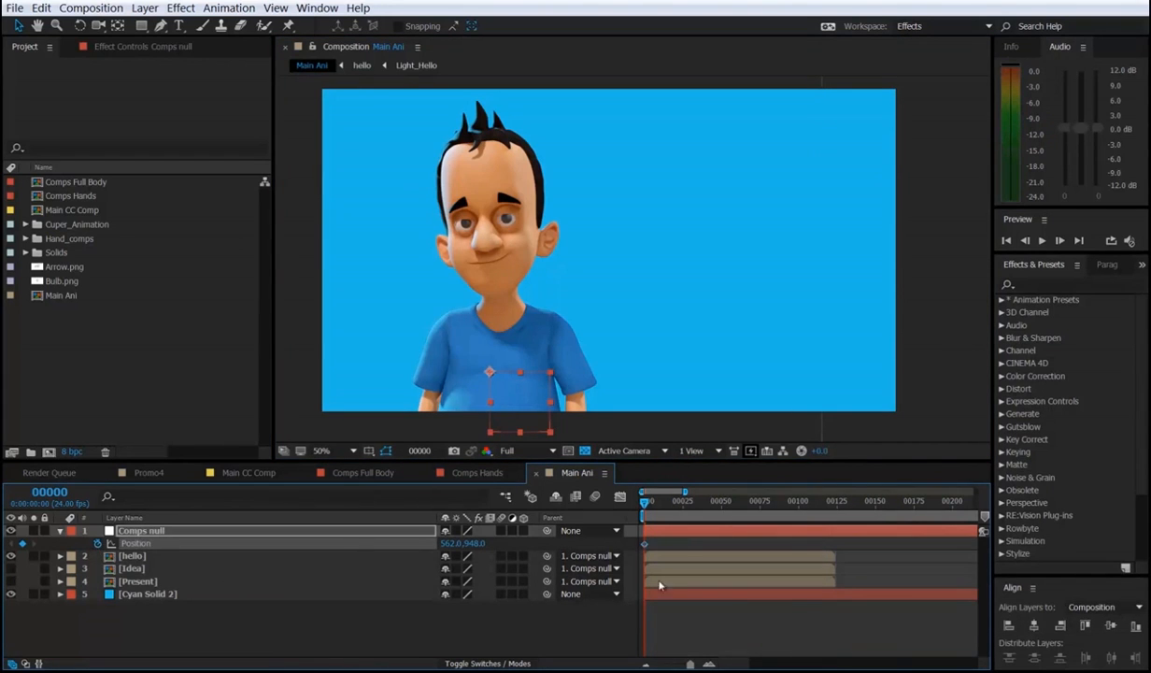
drag(645, 545, 683, 549)
ctrl+click(48, 492)
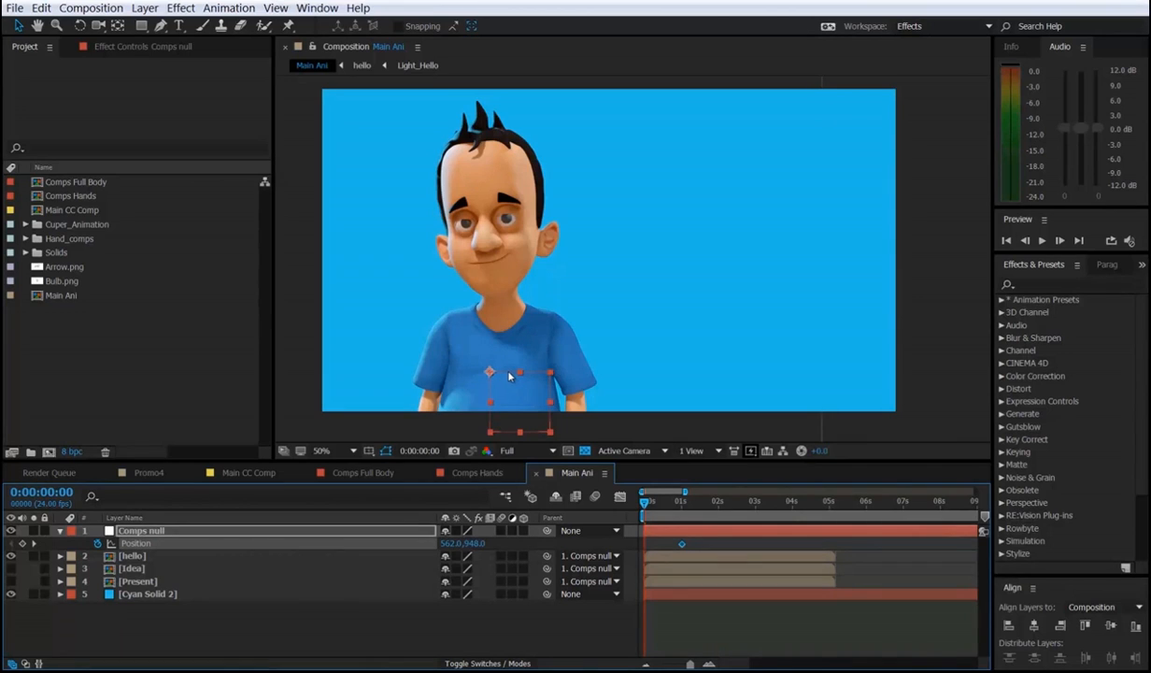
At 0:00:00:00, move the Comps null off-screen beyond the frame's left edge, to about -364, 948.
drag(509, 376, 258, 366)
click(626, 523)
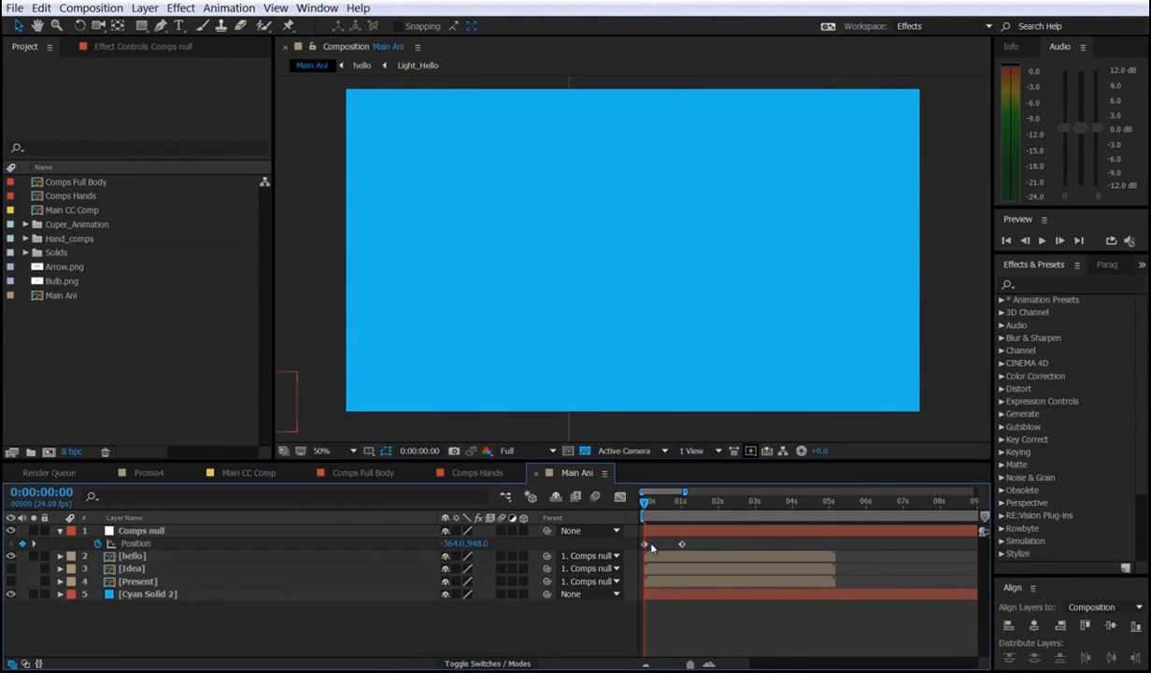
click(645, 546)
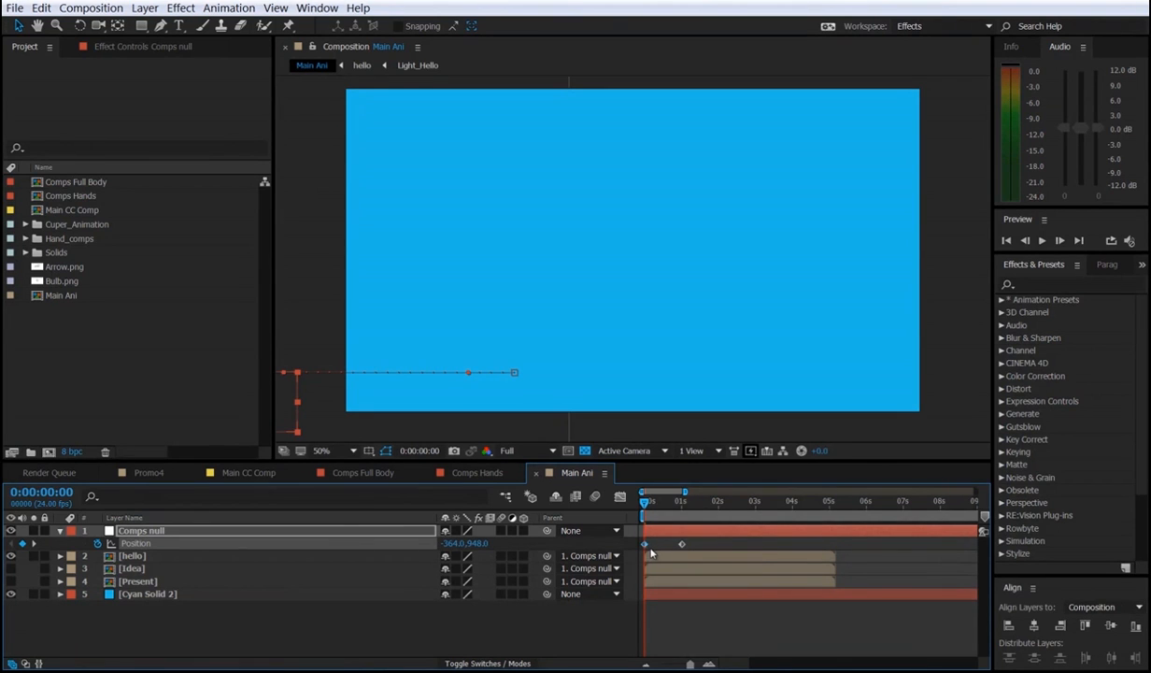
click(701, 547)
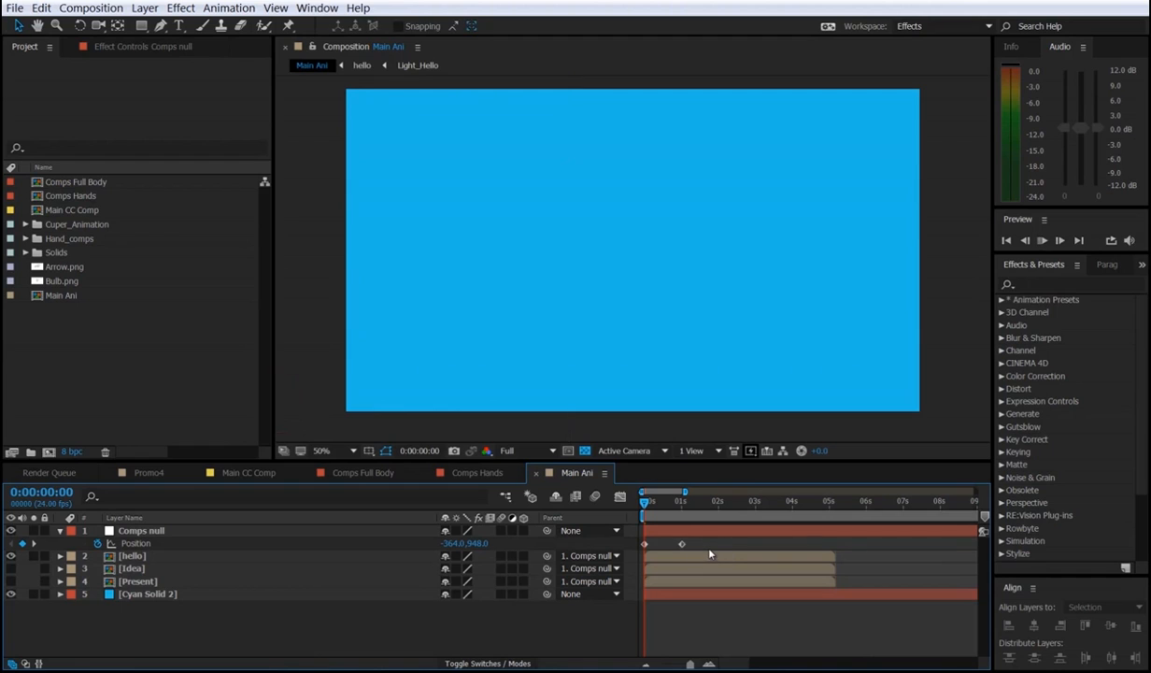
Set the composition's preview resolution to Quarter and play back the character's slide-in.
key(space)
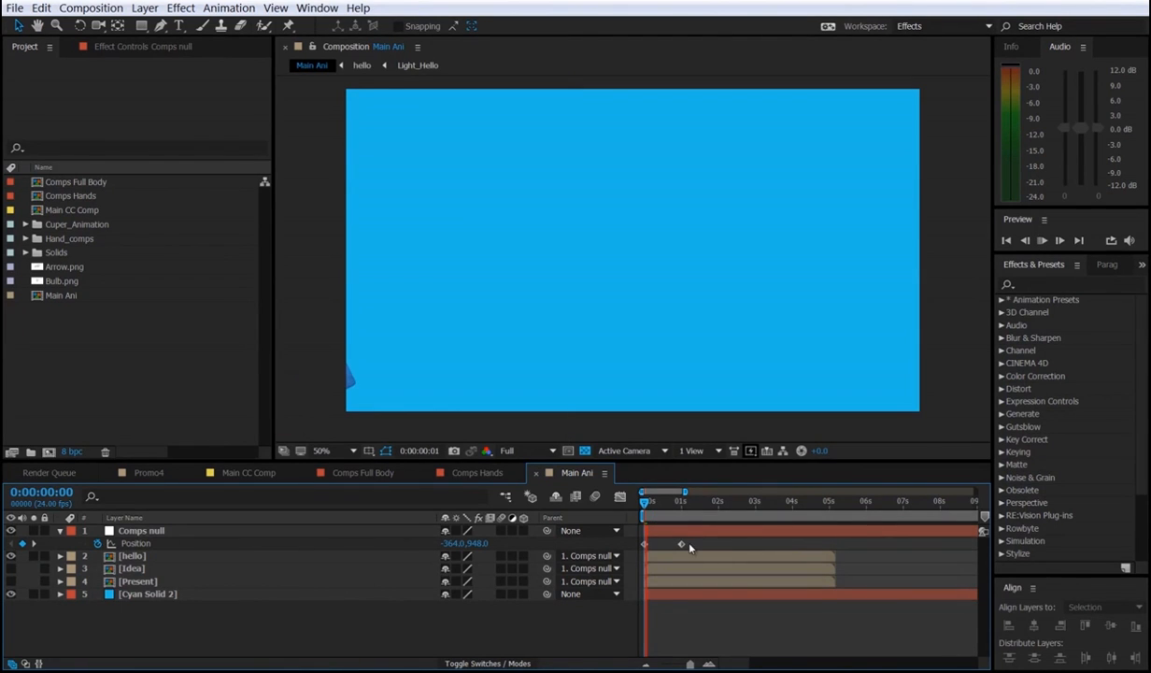
click(647, 504)
click(525, 450)
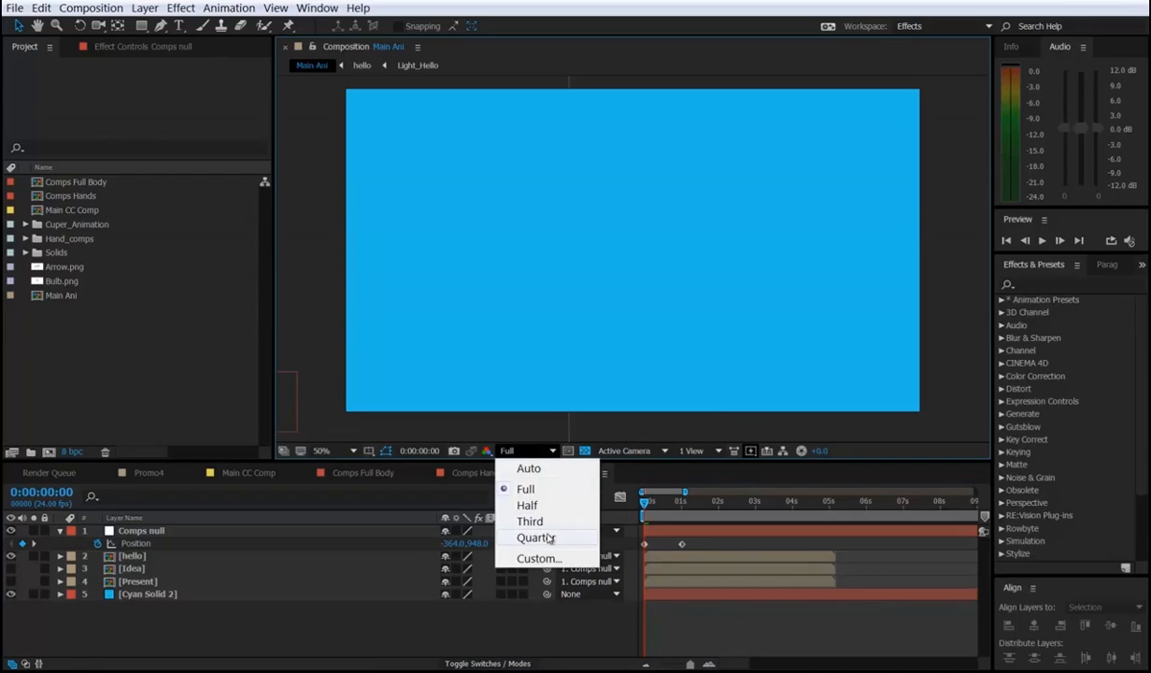
click(547, 538)
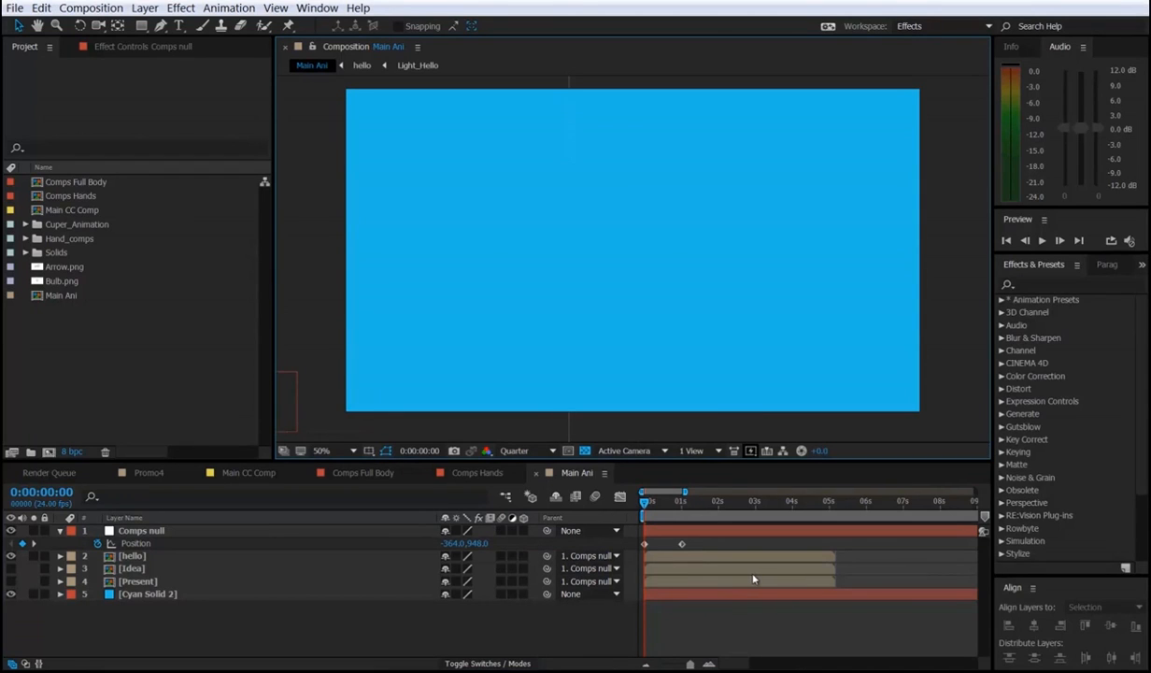
key(space)
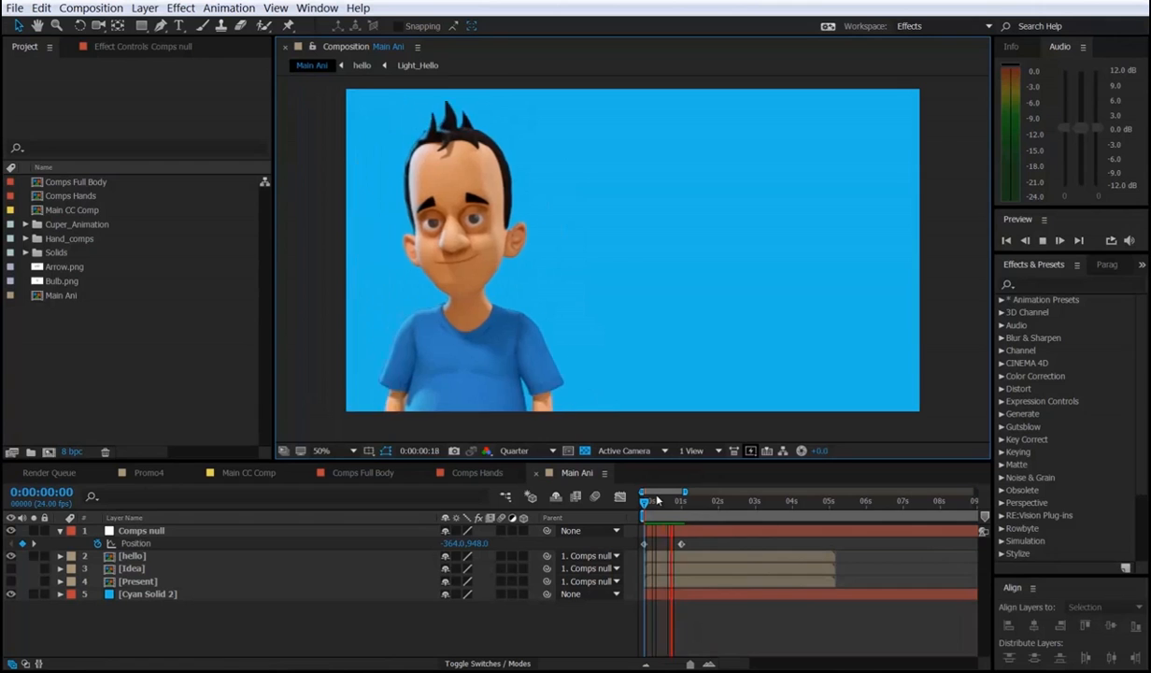
With the current time at 0:00:01:00, create a text layer reading "meet cuper" with the words on separate lines.
drag(655, 501, 682, 510)
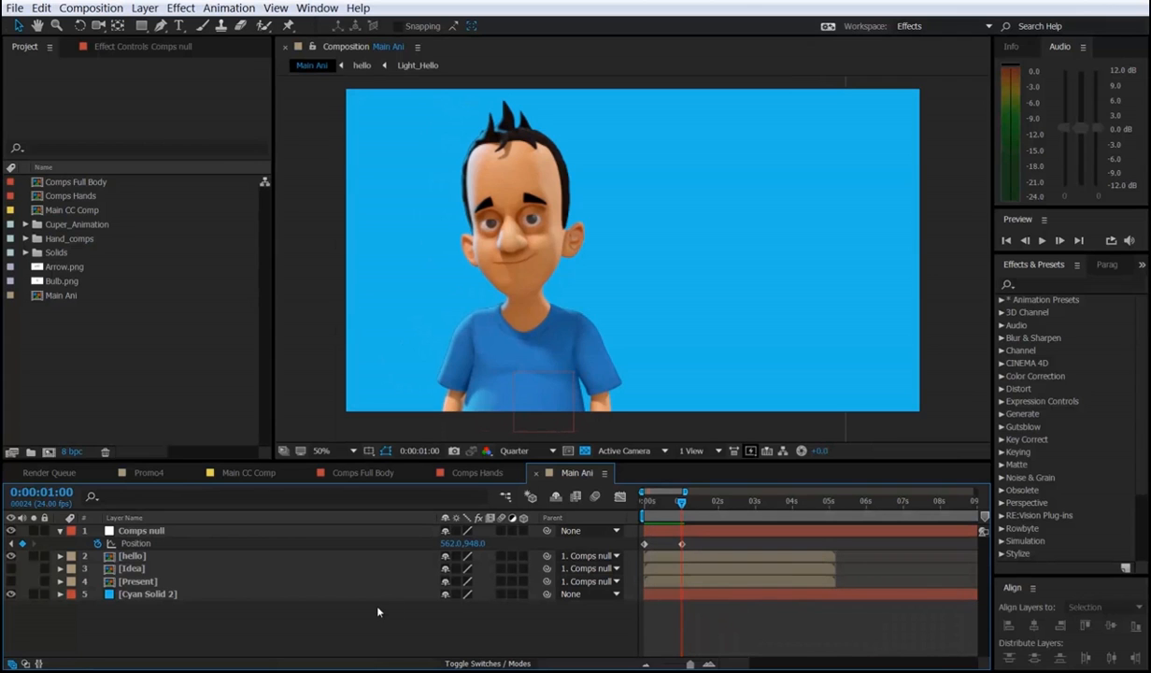
click(142, 472)
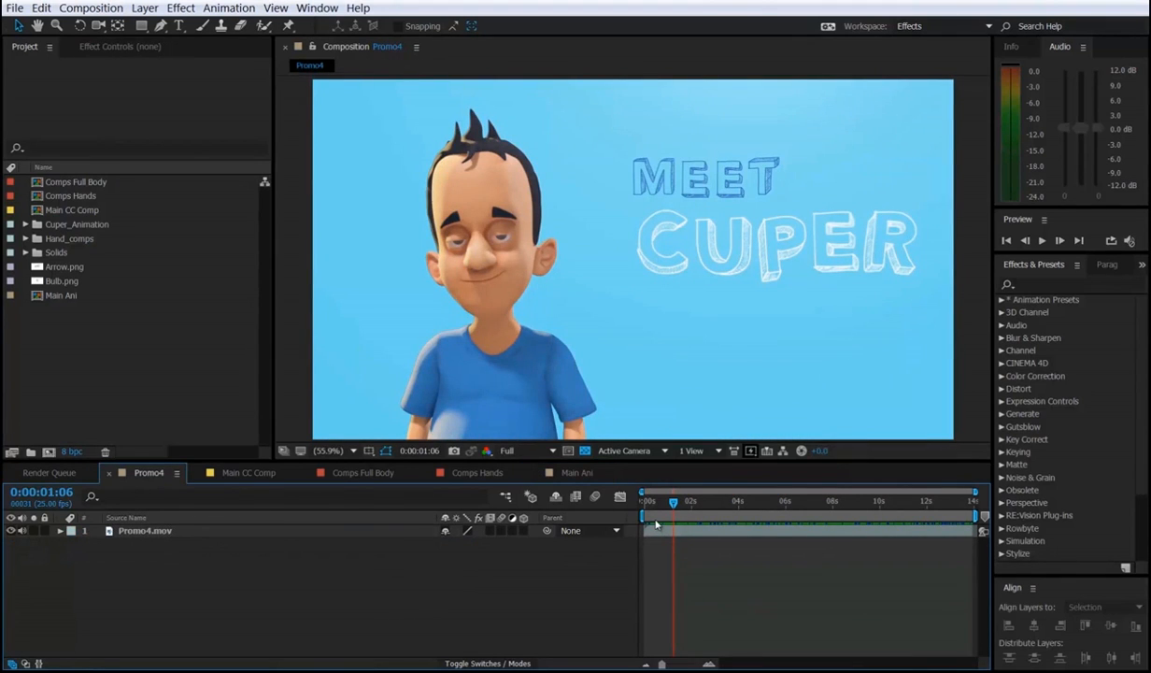
click(578, 473)
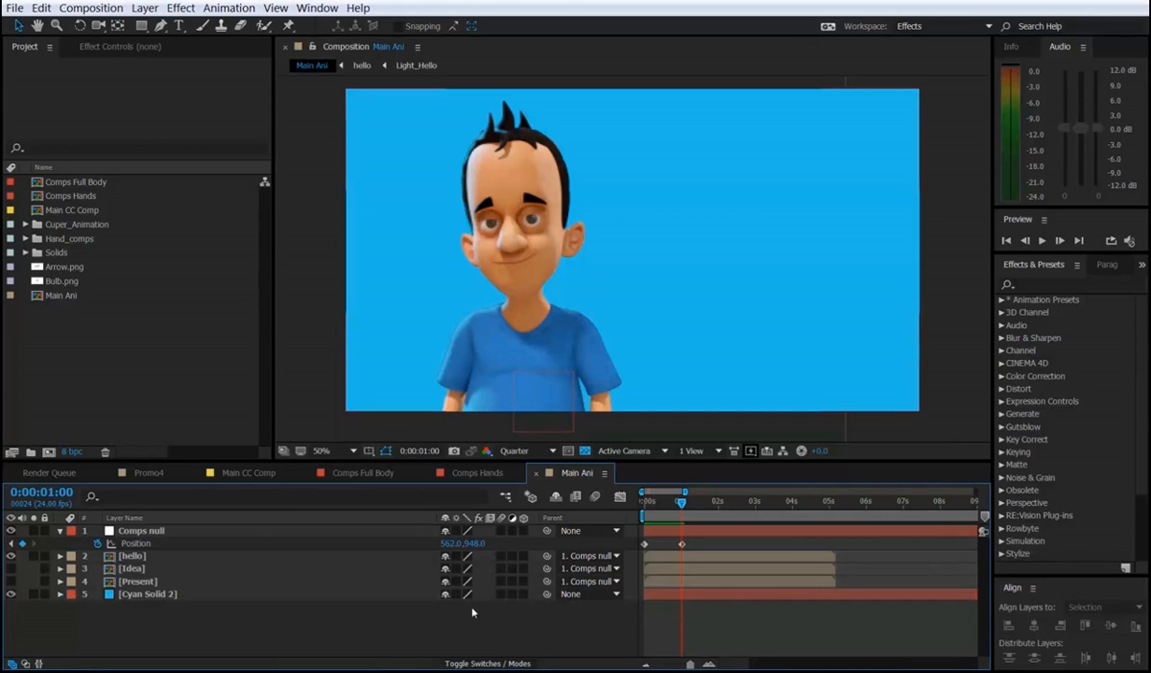
right_click(353, 622)
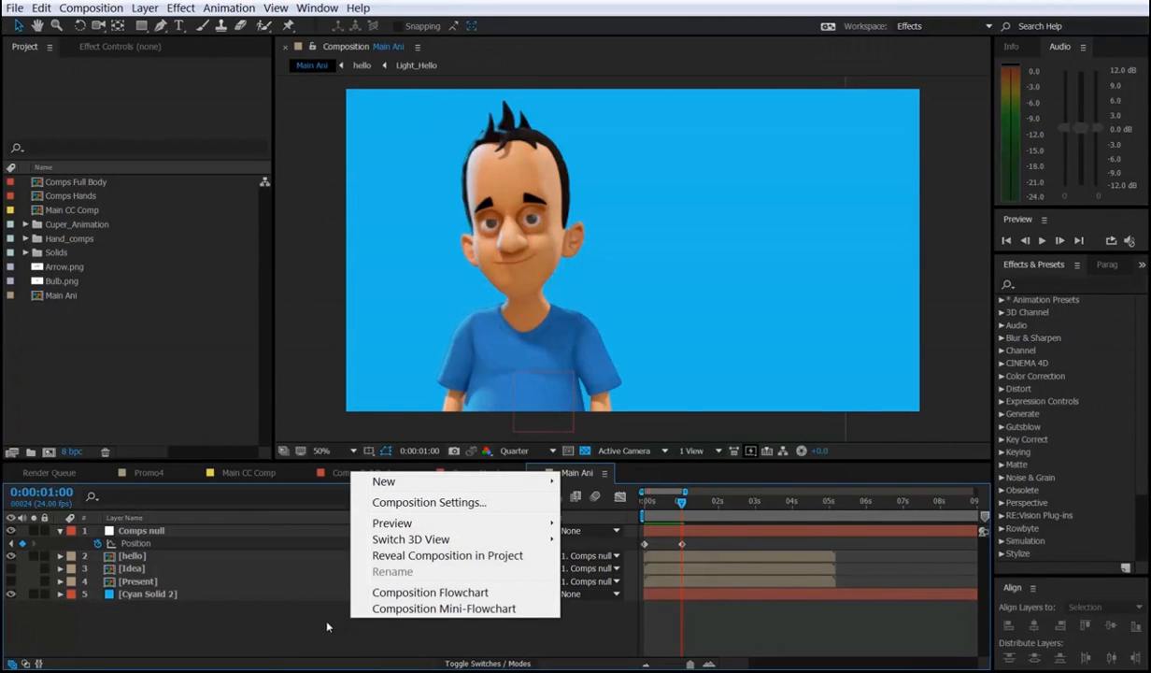
click(327, 626)
right_click(331, 612)
mouse_move(408, 482)
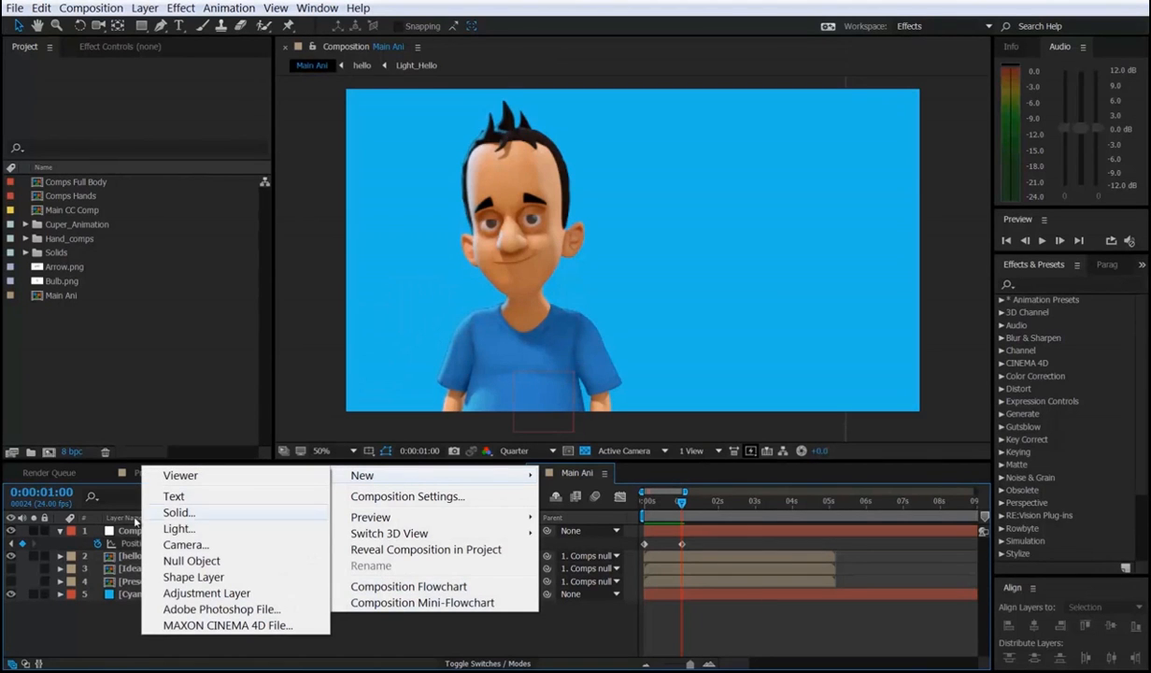
click(175, 496)
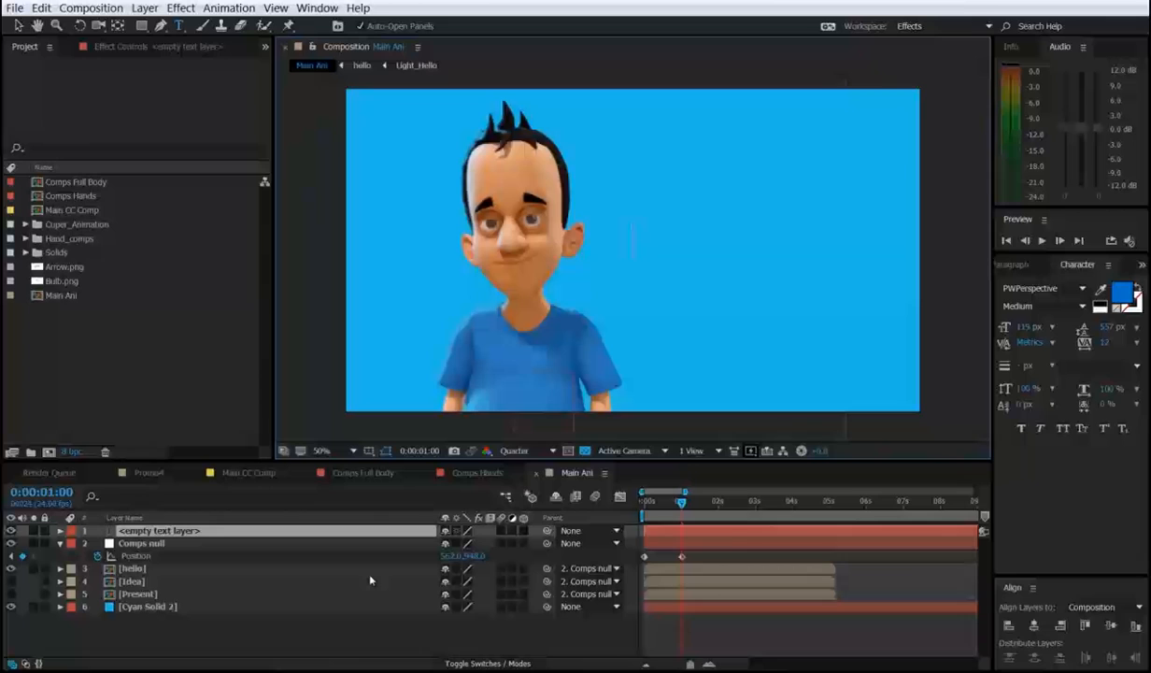
text(meet )
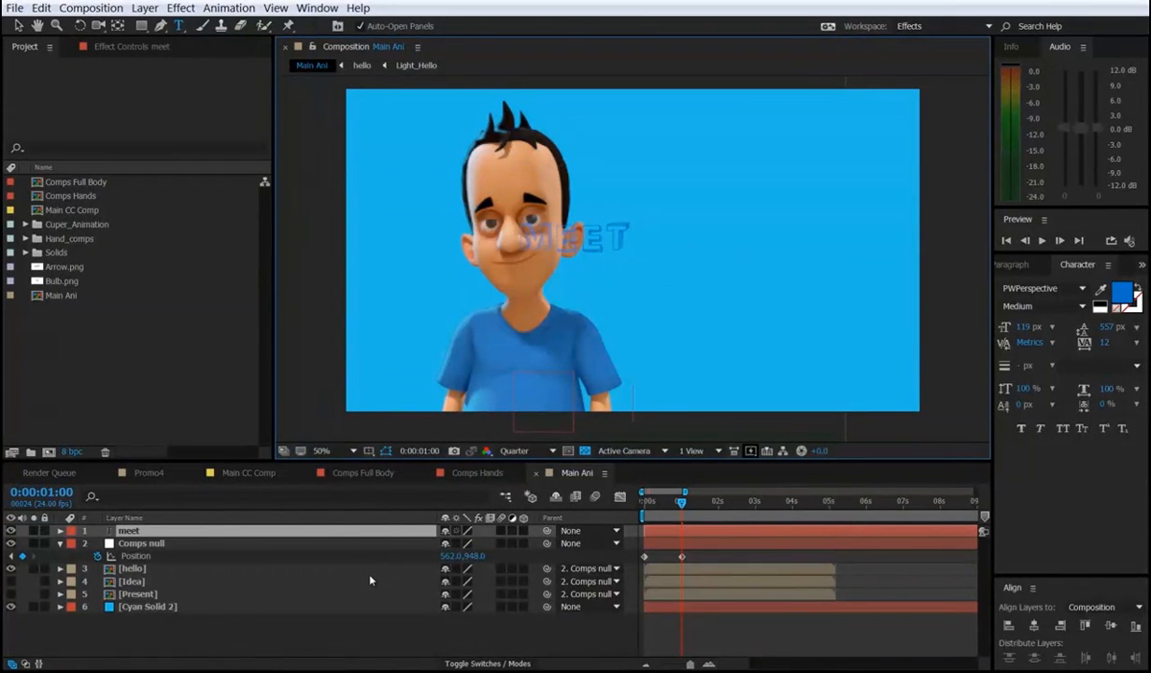
text(cuper)
click(532, 634)
Position the text to the right of the character as in Promo4 and set its leading to 116 px.
click(236, 474)
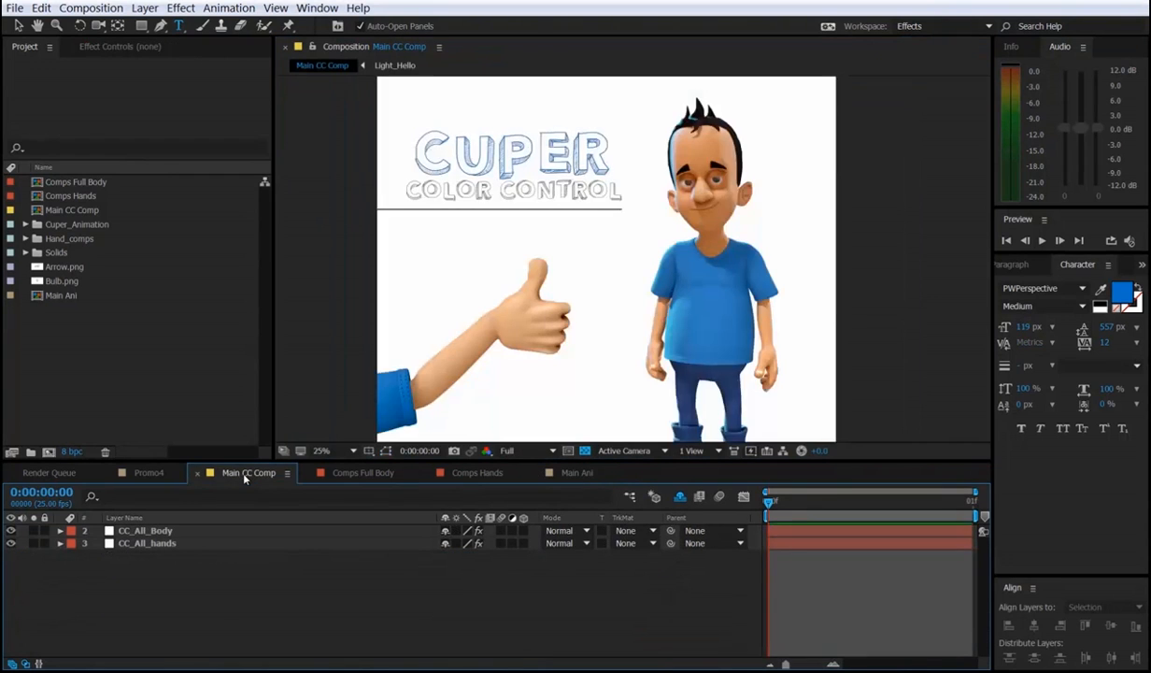
click(157, 472)
drag(672, 502, 731, 512)
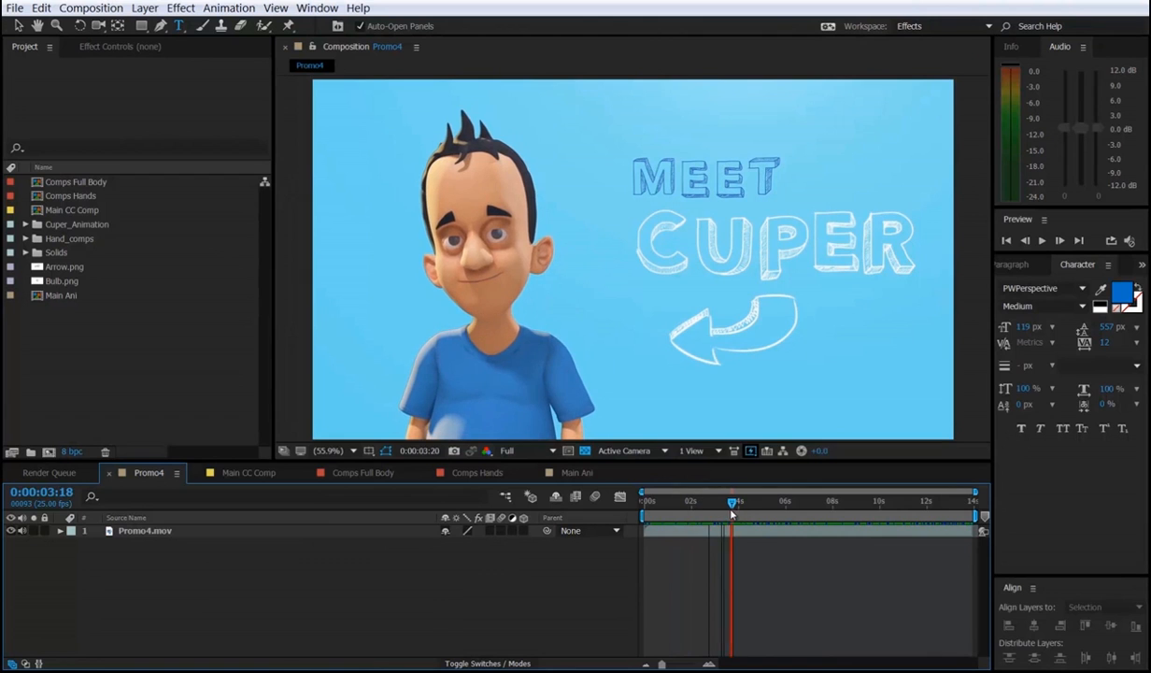
click(590, 476)
key(v)
drag(563, 240, 743, 185)
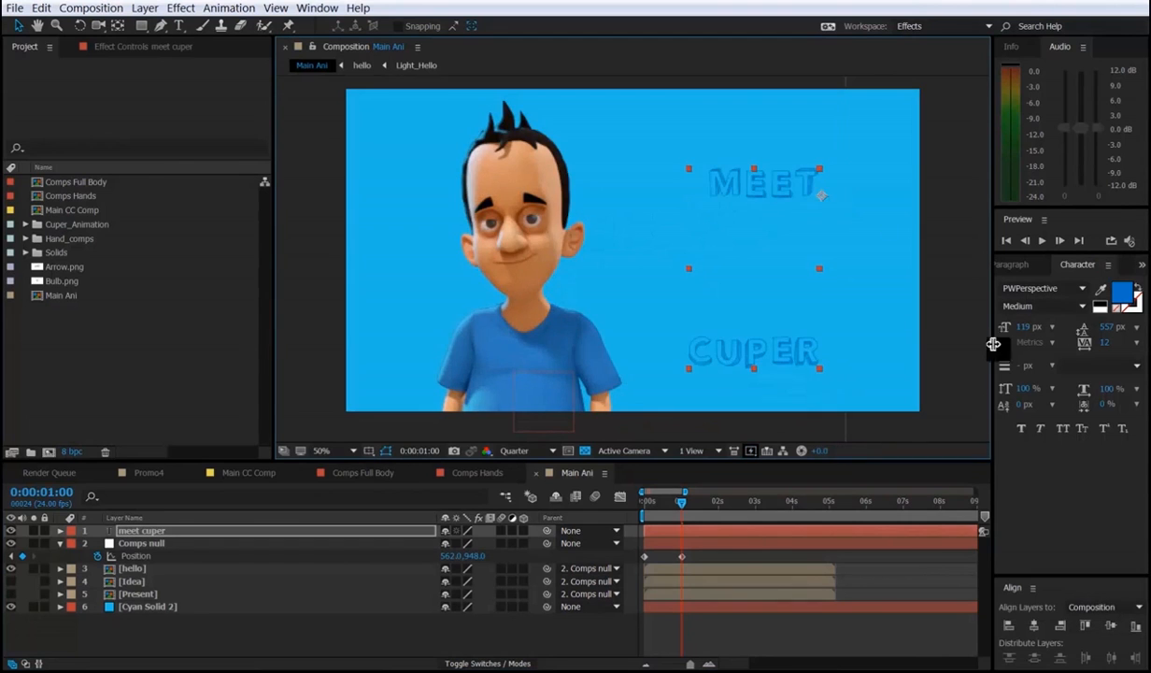
drag(1106, 336, 781, 342)
Change the fill color of the word CUPER to white.
double_click(711, 219)
double_click(688, 226)
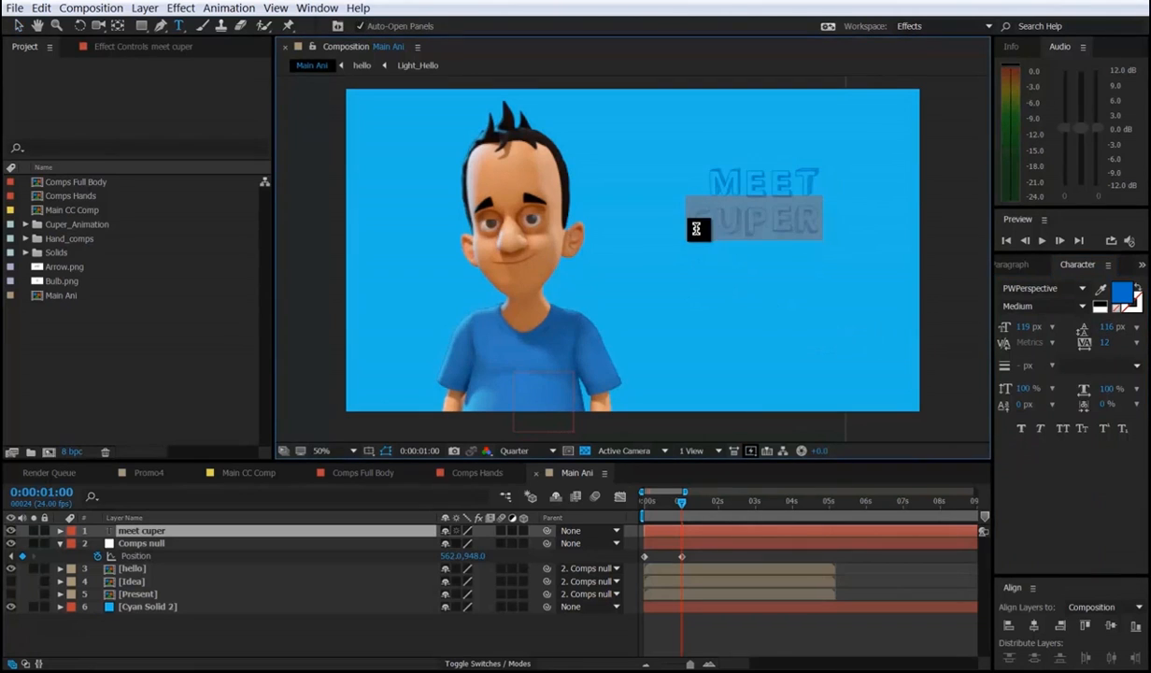
click(1101, 308)
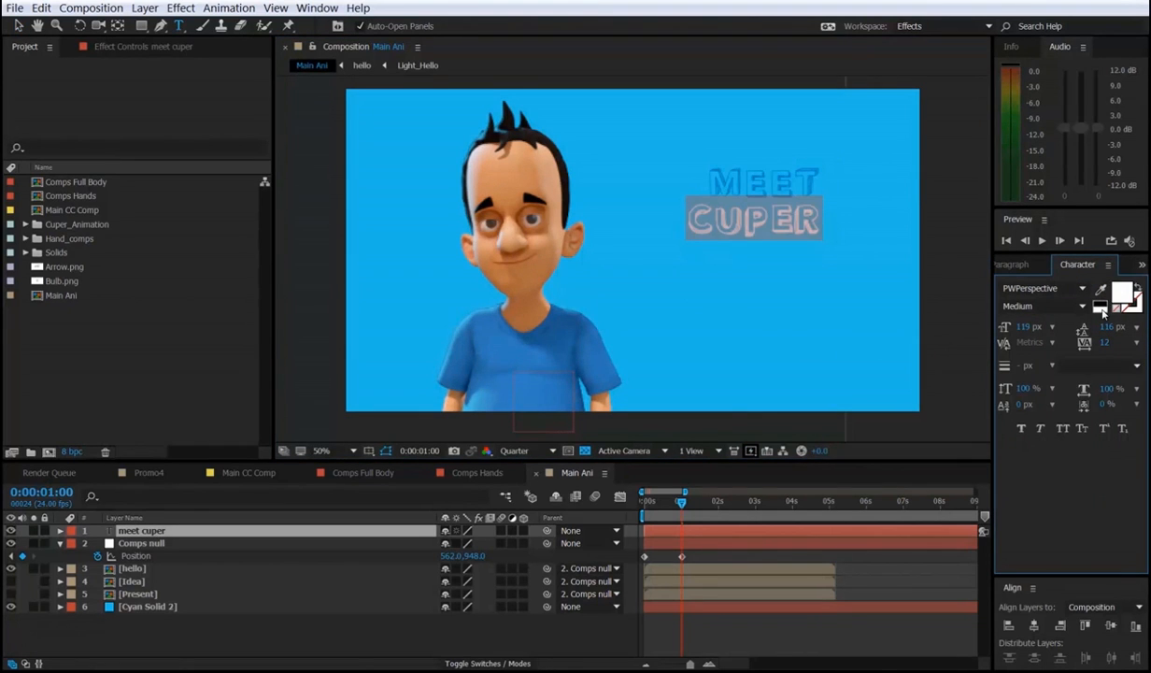
click(227, 630)
Enlarge the meet cuper text to a 164 px font size with 157 px leading, leaving the layer scale at 100%.
click(183, 532)
key(s)
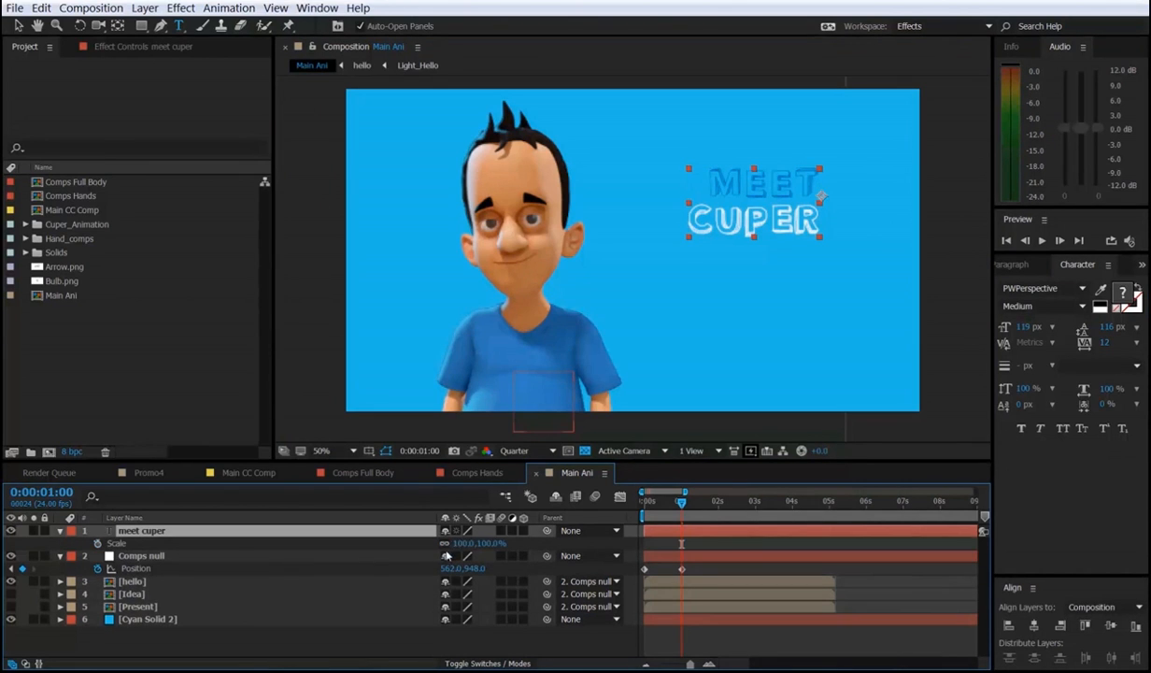
drag(480, 543, 521, 553)
key(ctrl+z)
drag(1026, 327, 1147, 337)
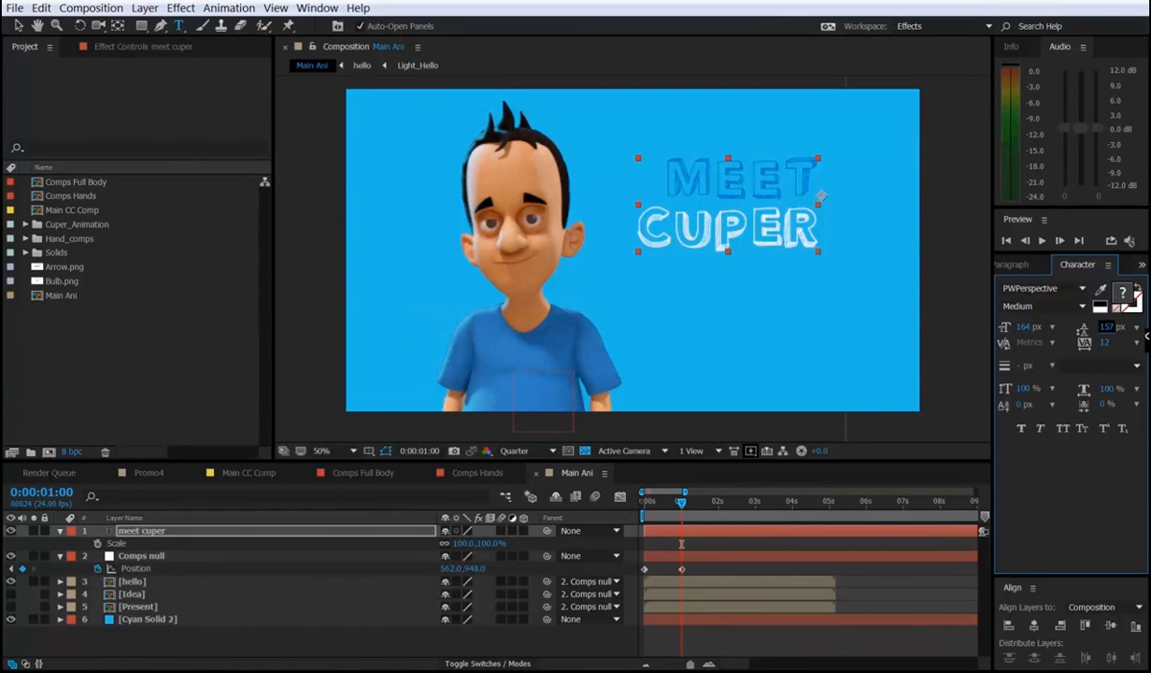
Center-align the meet cuper text and fit it beside the character's head at 130.1% scale.
click(1024, 267)
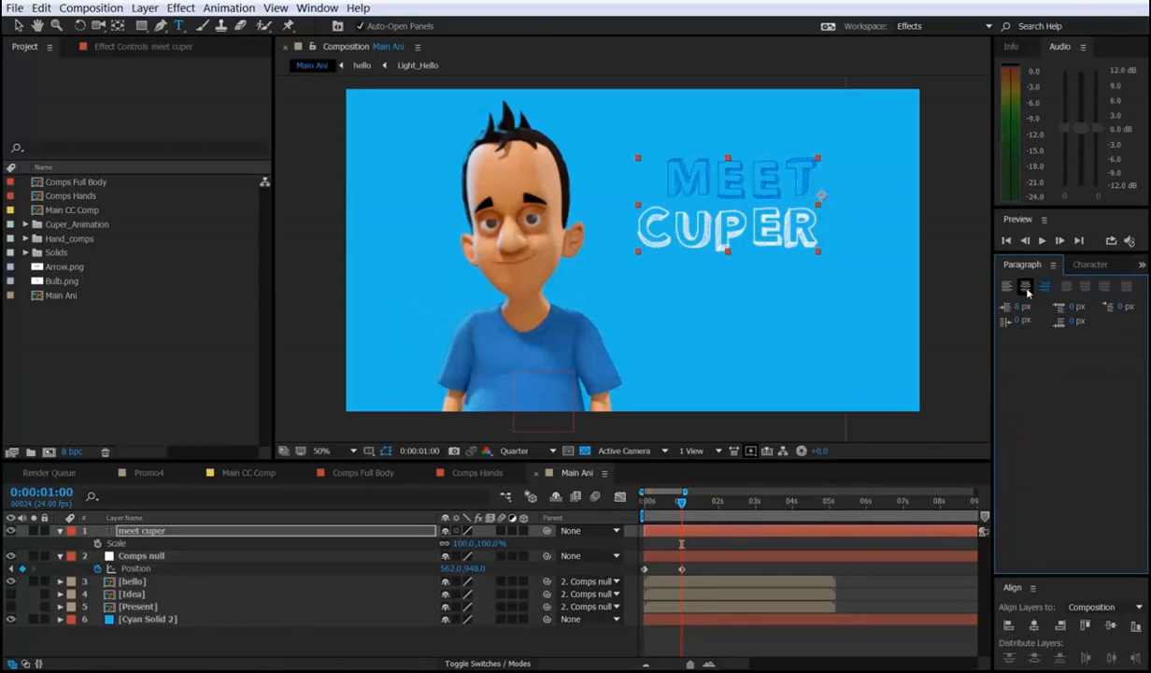
click(1026, 287)
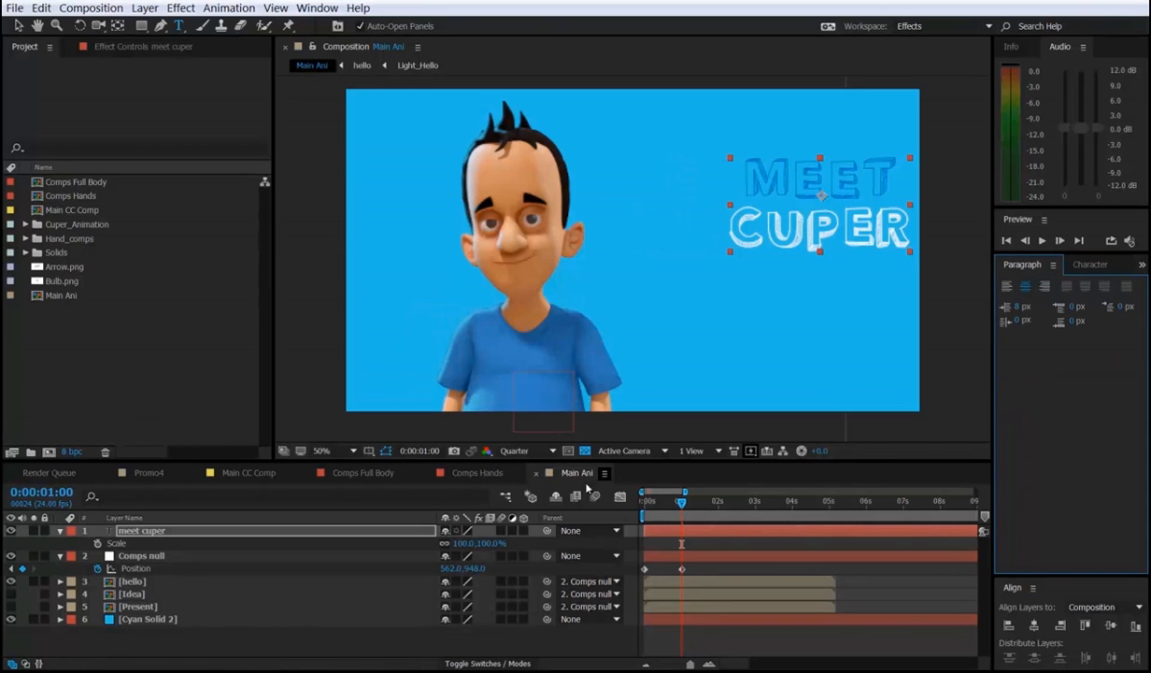
key(v)
drag(835, 191, 748, 199)
click(1090, 264)
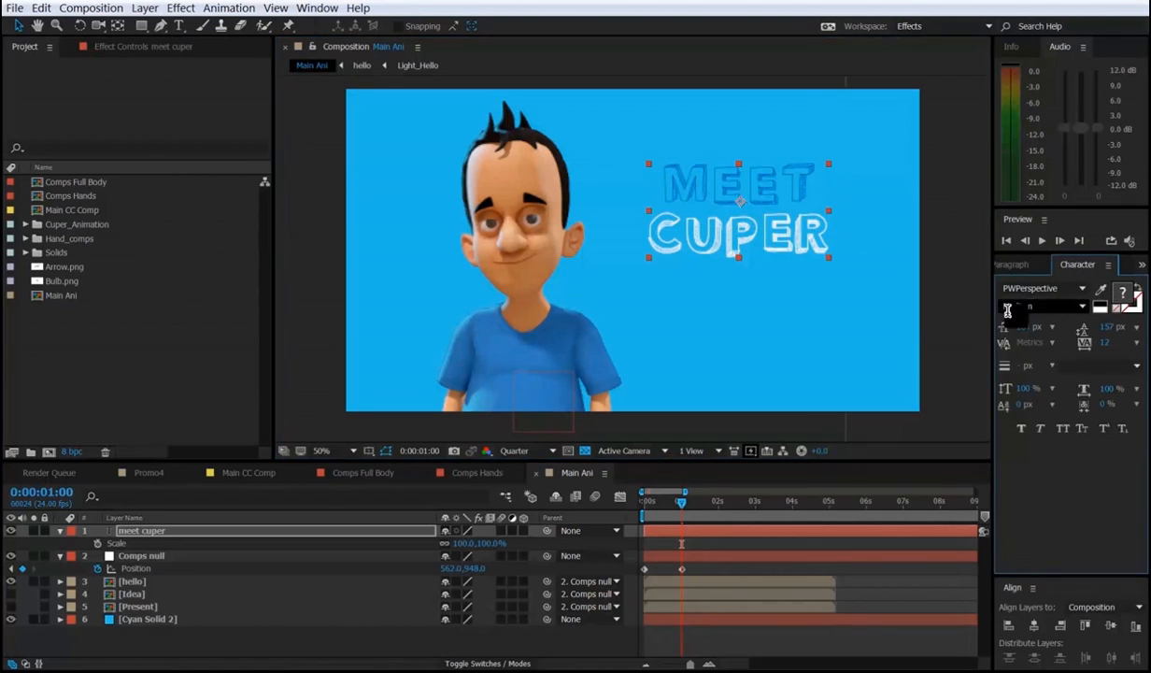
drag(828, 256, 861, 271)
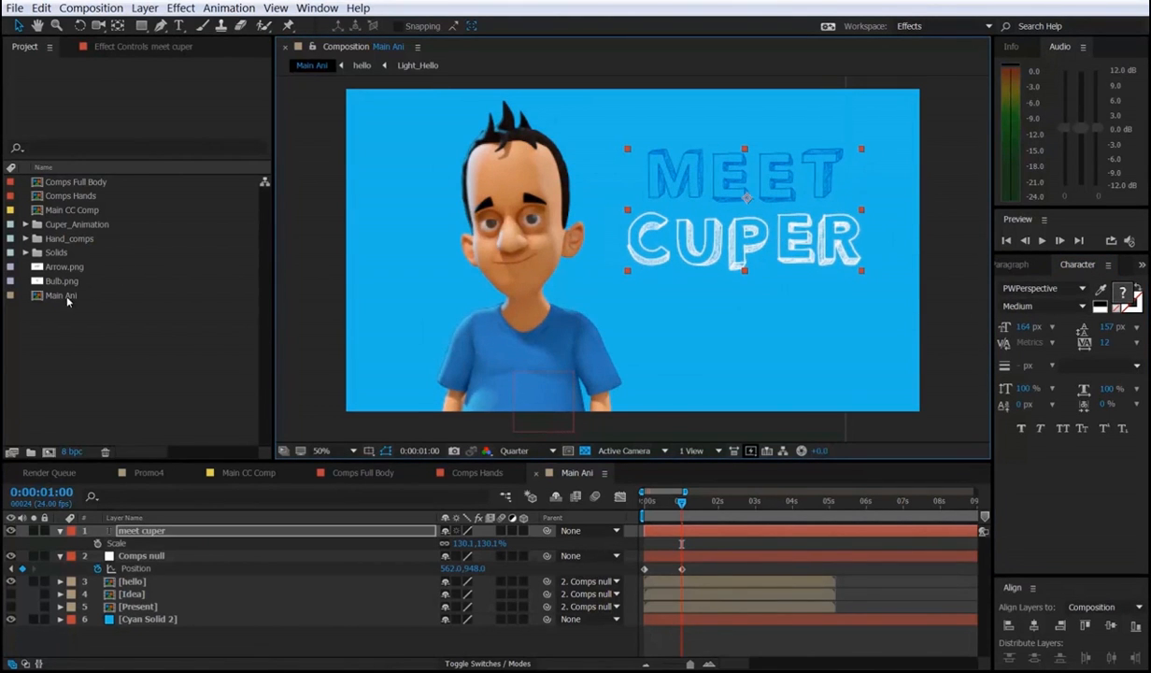
Add Arrow.png to Main Ani above the meet cuper layer, scale it to 54%, and place it below the word CUPER.
click(65, 268)
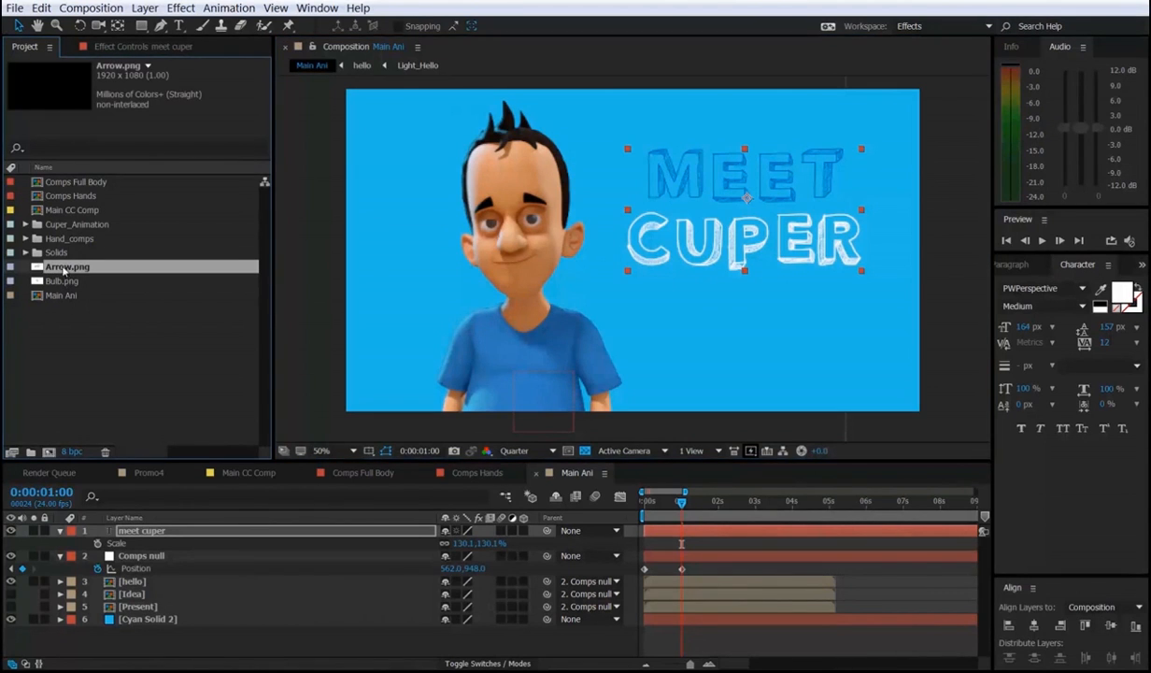
drag(64, 268, 137, 533)
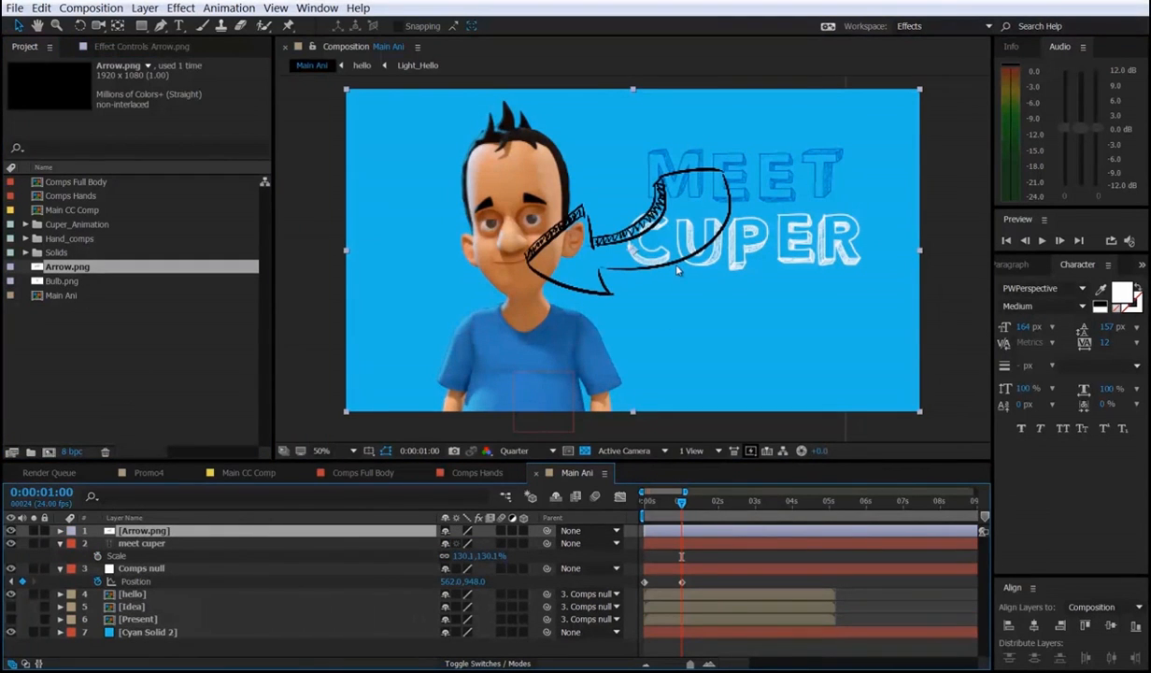
key(s)
drag(474, 544, 441, 545)
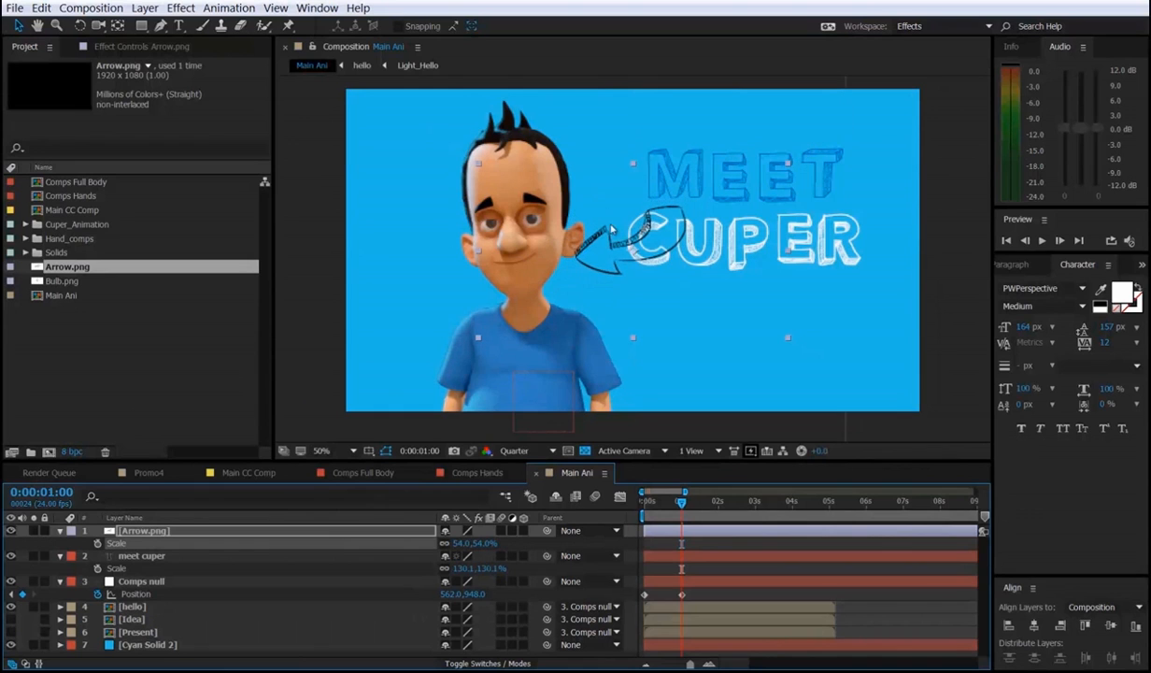
drag(624, 261, 726, 327)
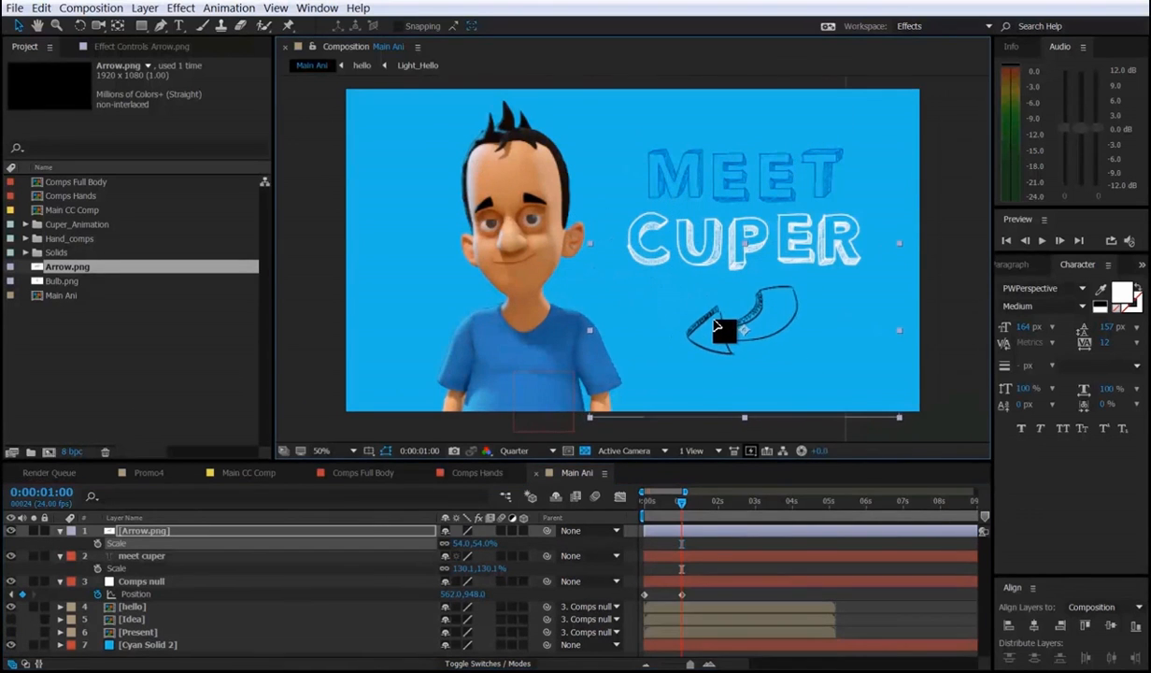
click(712, 326)
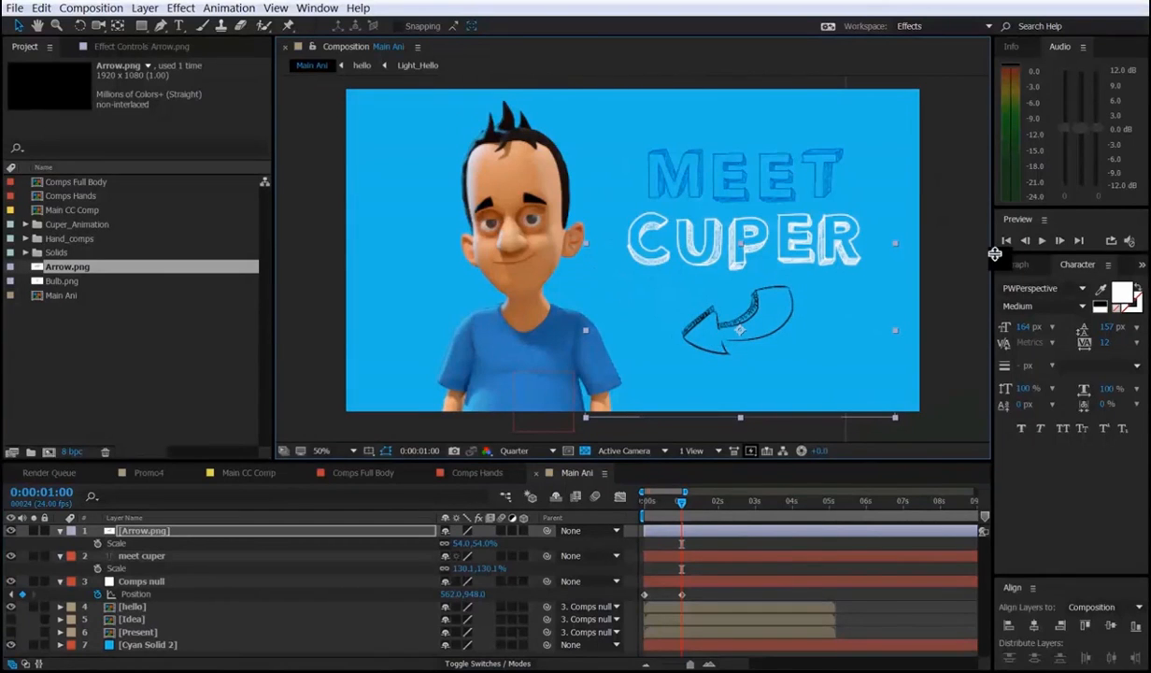
Apply the Tint effect to the Arrow.png layer and map its black to white.
click(1142, 268)
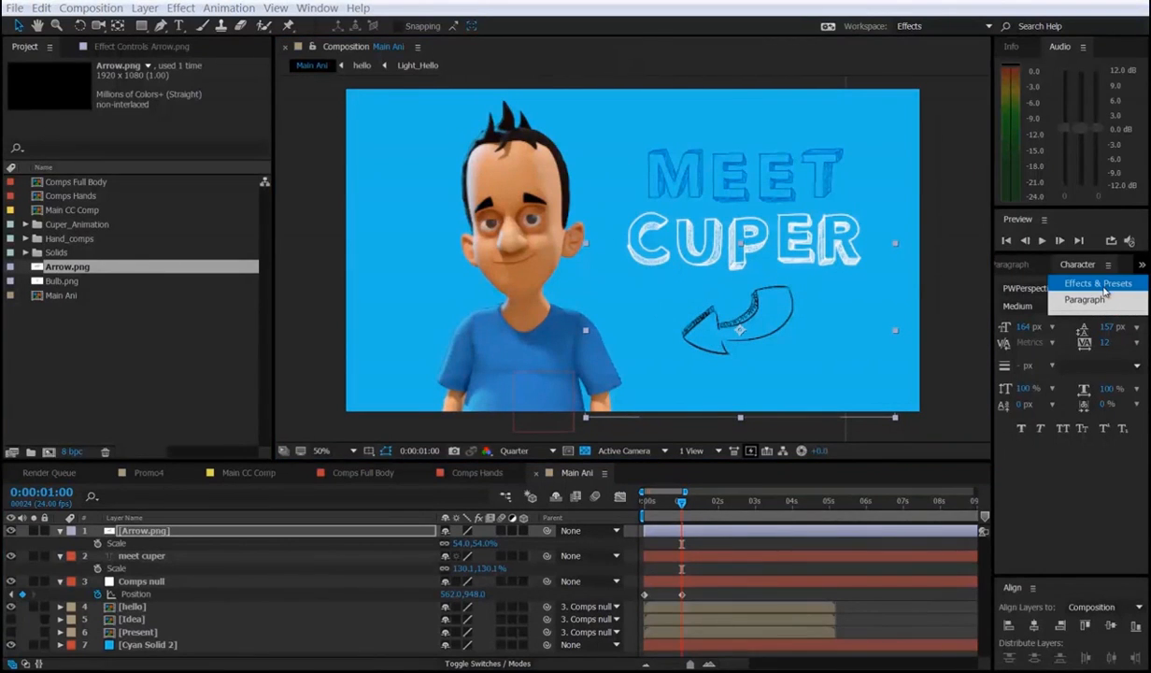
click(1045, 285)
click(1050, 282)
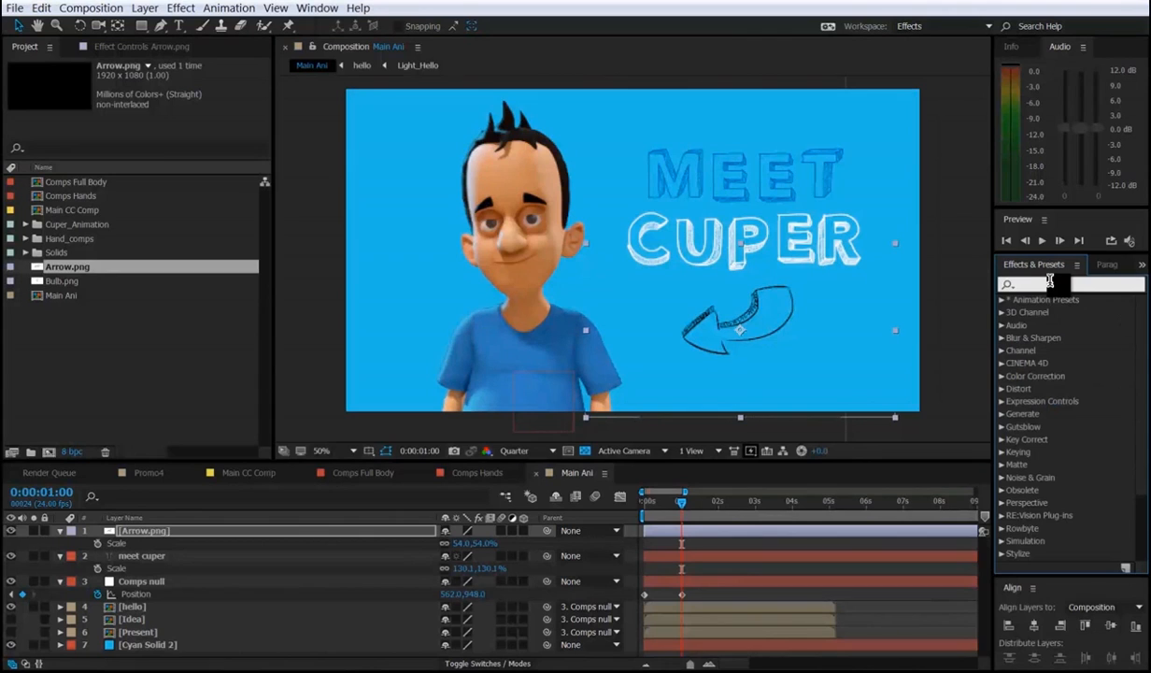
text(tint)
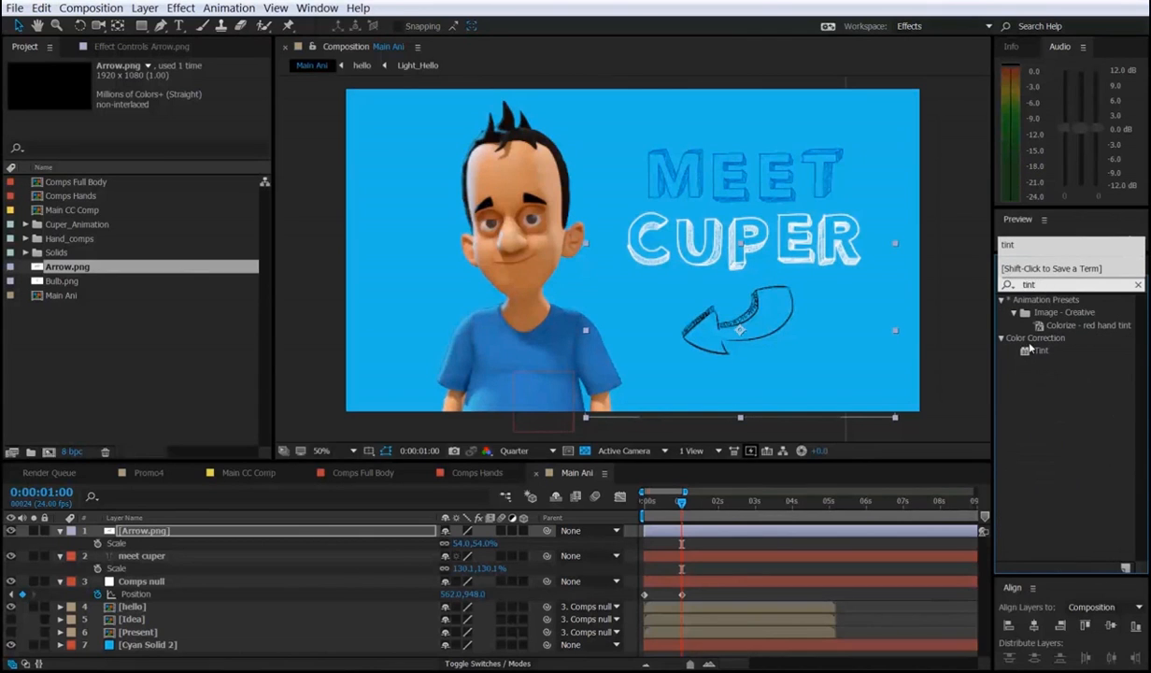
double_click(1042, 353)
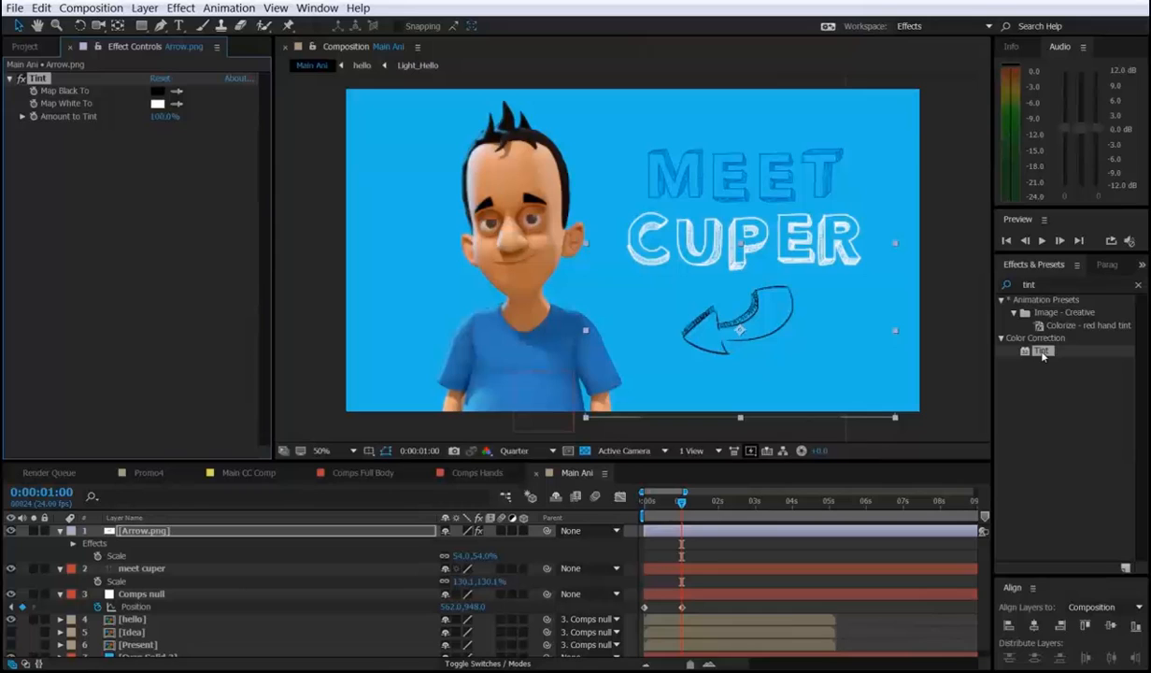
click(177, 91)
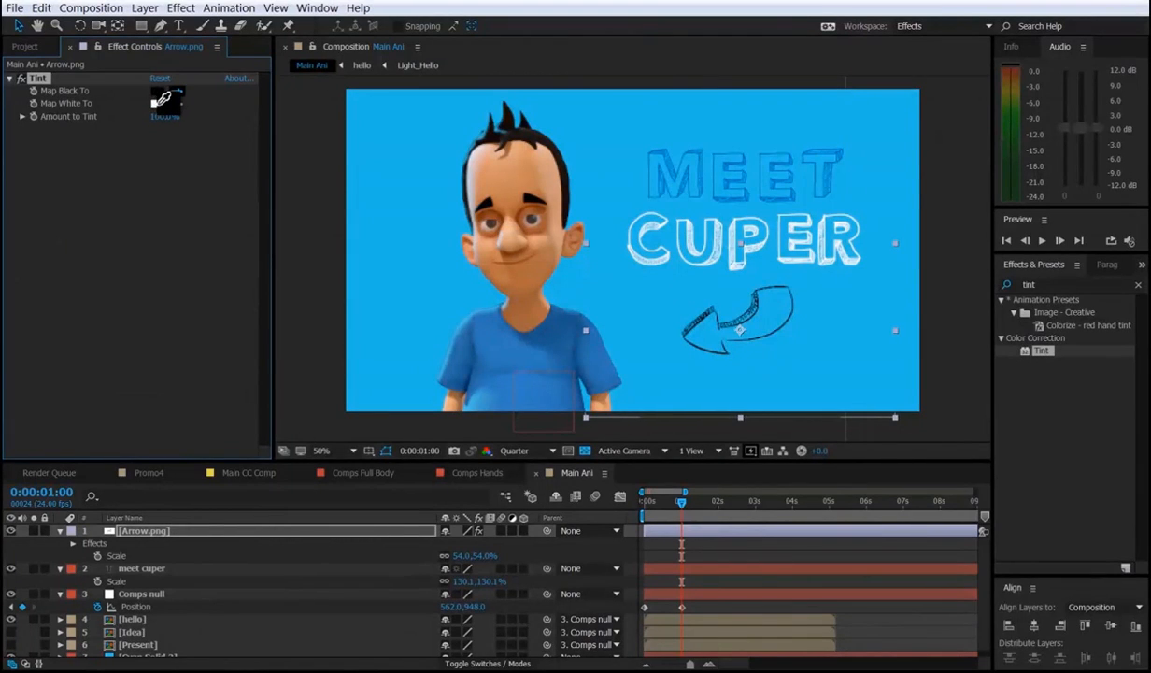
click(154, 104)
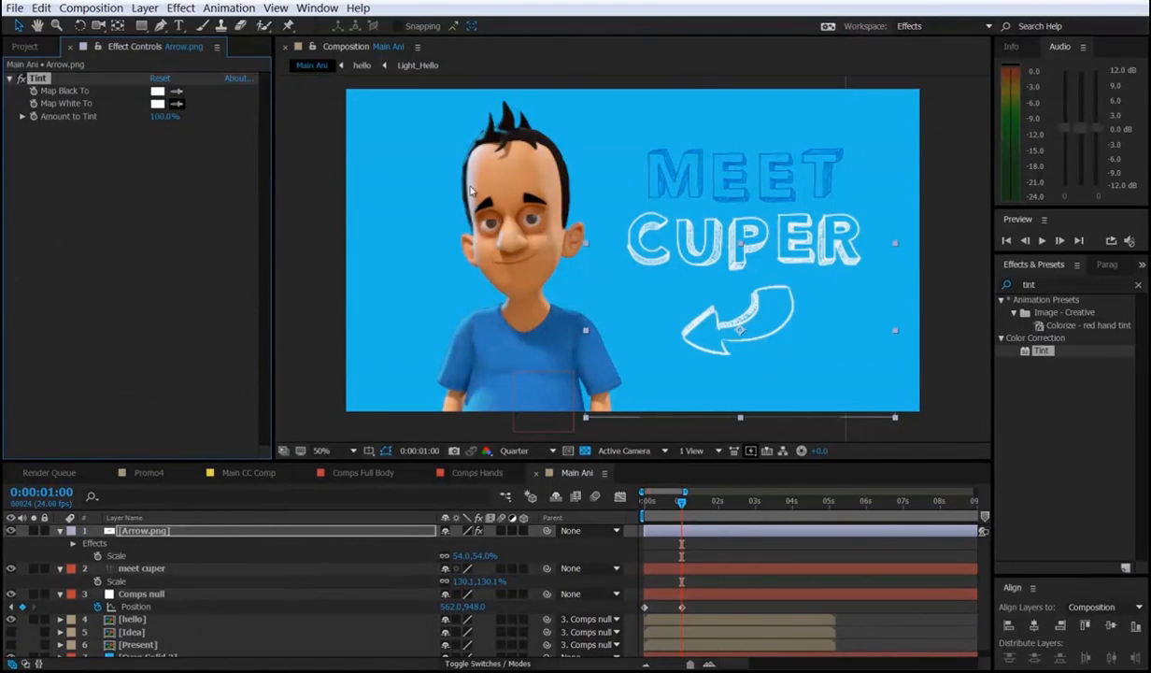
Collapse the properties of all layers and add composition marker 1 at 0:00:01:00.
click(137, 531)
key(ctrl+a)
click(60, 531)
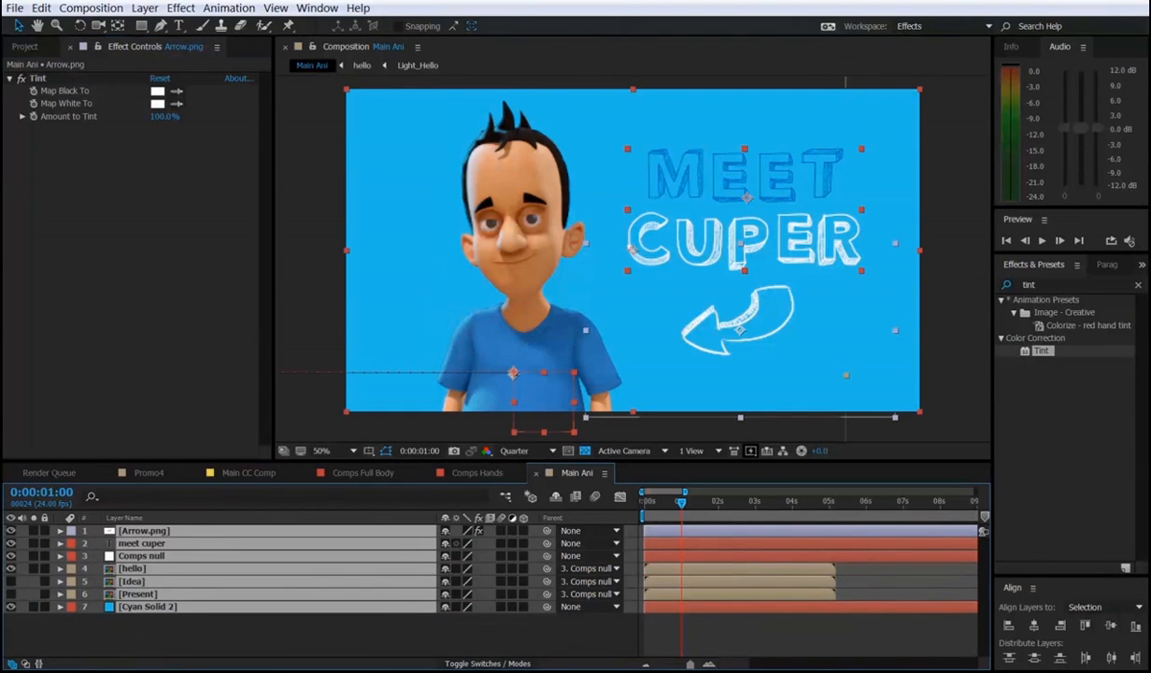
click(848, 628)
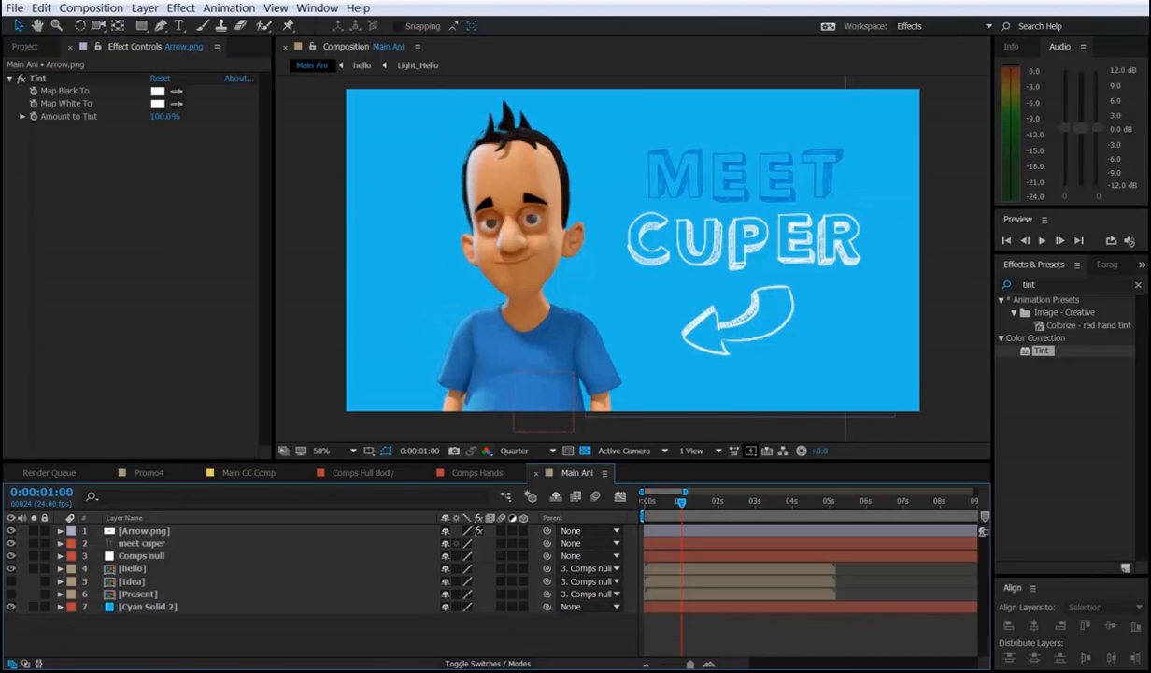
key(shift+1)
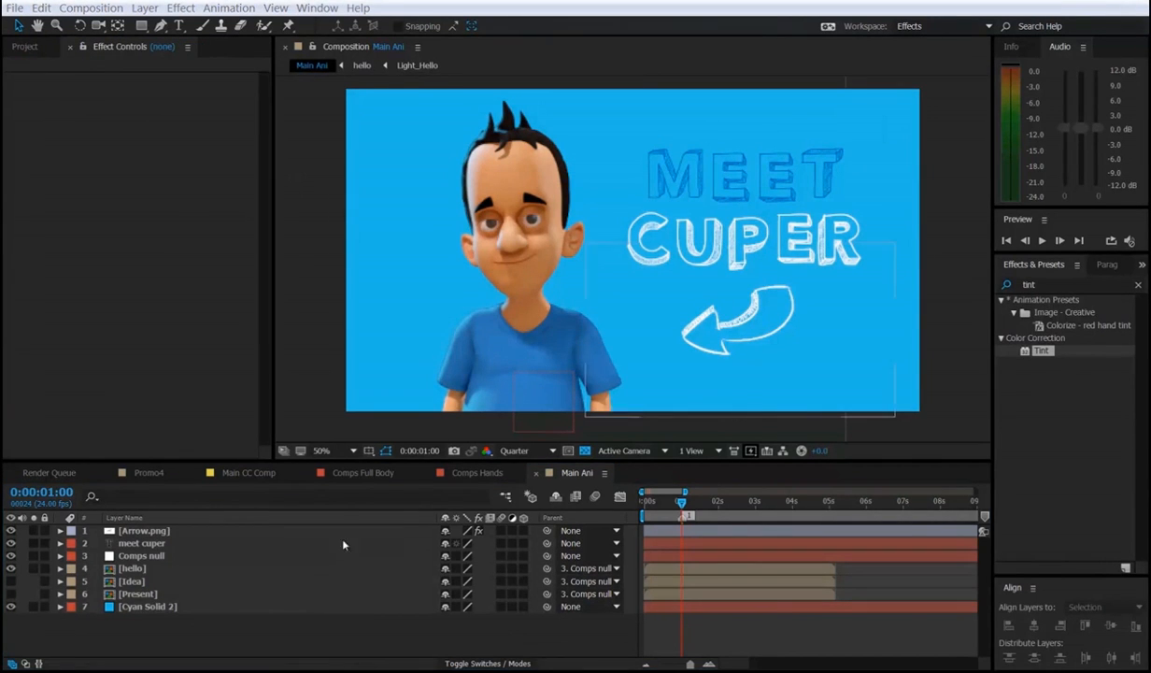
Parent the Arrow.png and meet cuper layers to Comps null, and move the null to the top of the layer stack.
click(149, 531)
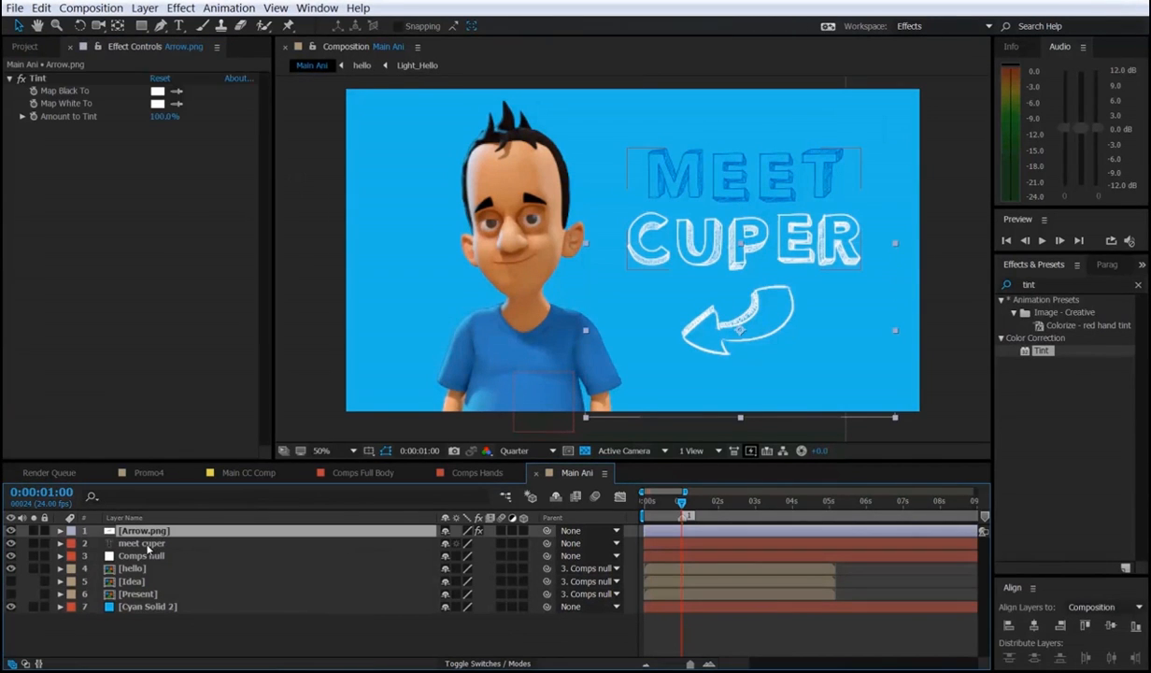
ctrl+click(147, 543)
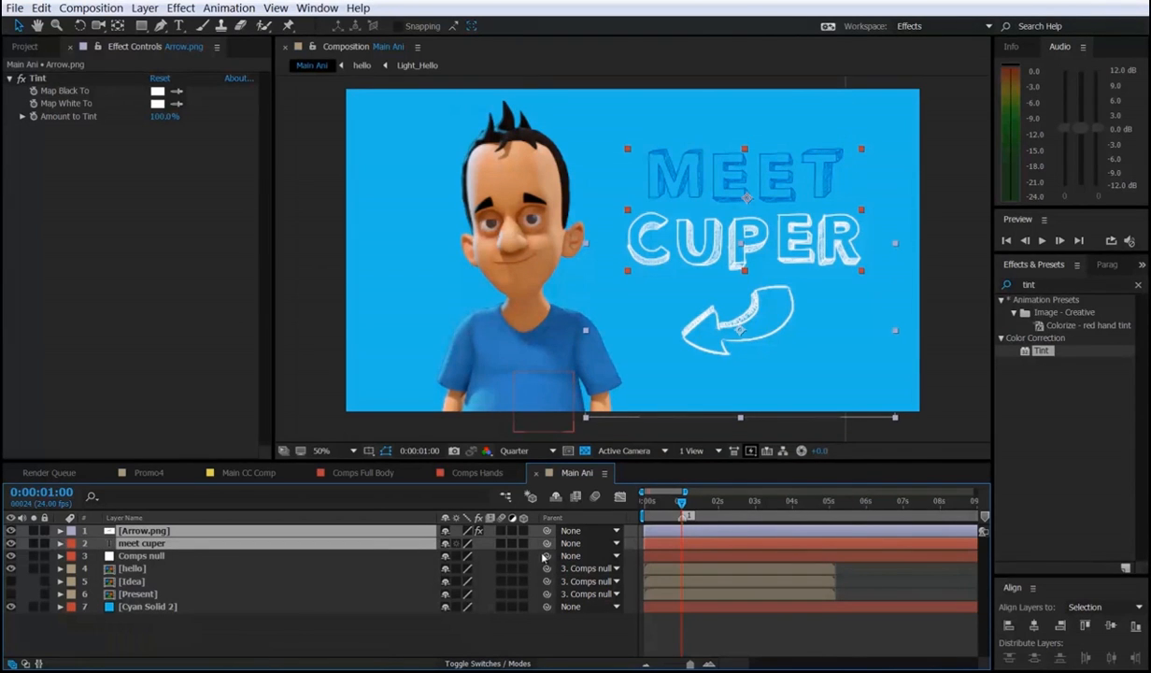
drag(548, 545, 154, 528)
click(147, 556)
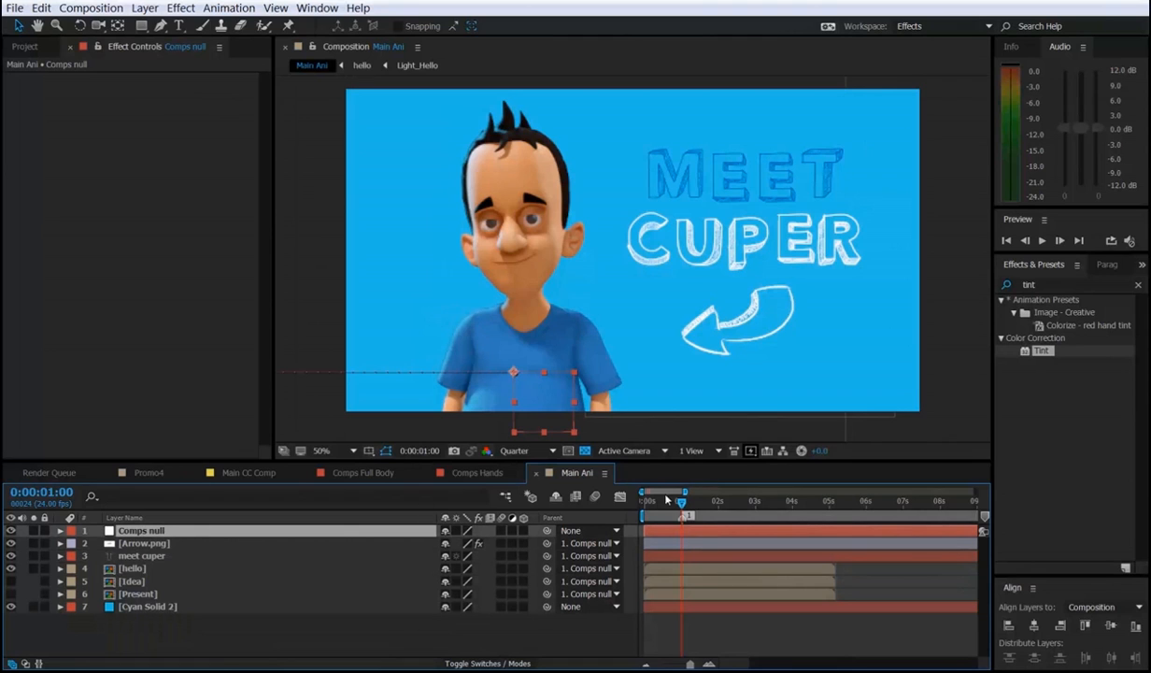
Scrub through the first second of Main Ani to check how the text and arrow slide in with the character.
drag(653, 505, 685, 512)
click(735, 451)
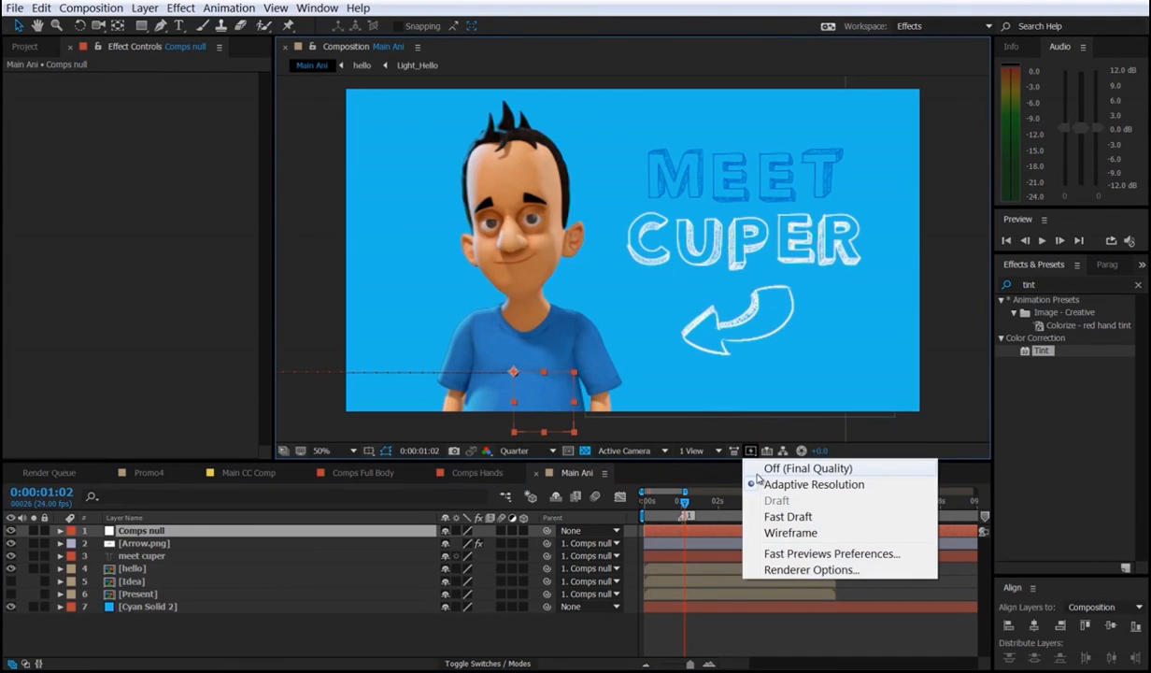
mouse_move(676, 505)
mouse_down()
mouse_move(663, 511)
mouse_move(675, 513)
mouse_up()
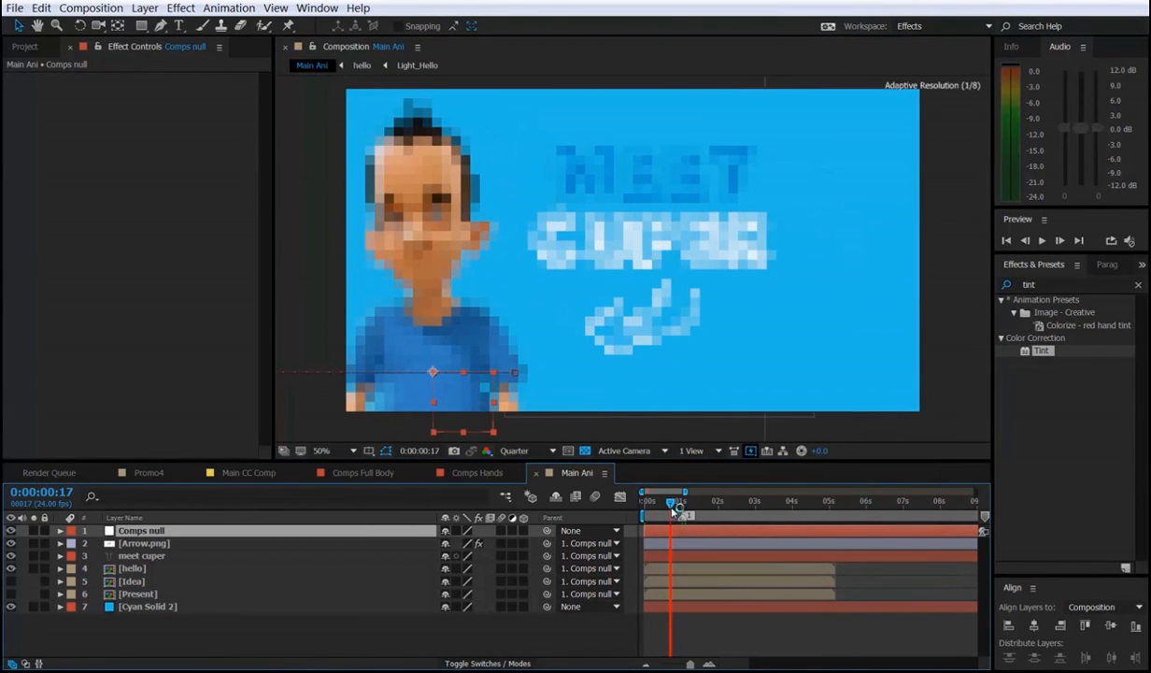
drag(652, 505, 676, 516)
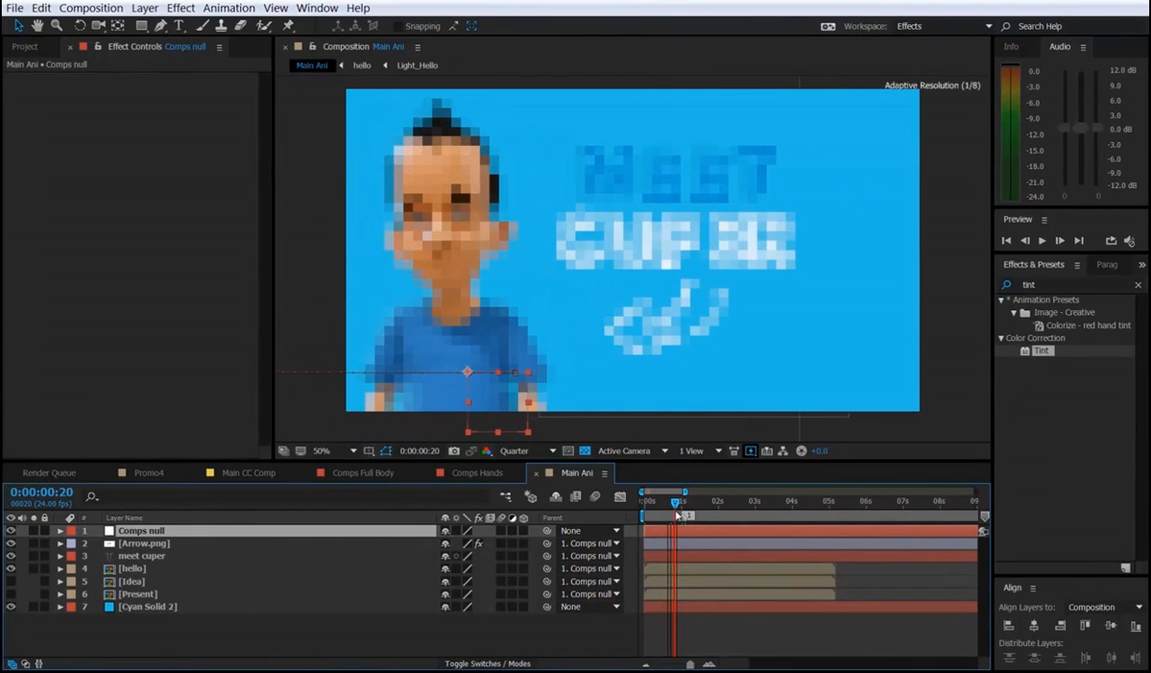
click(750, 450)
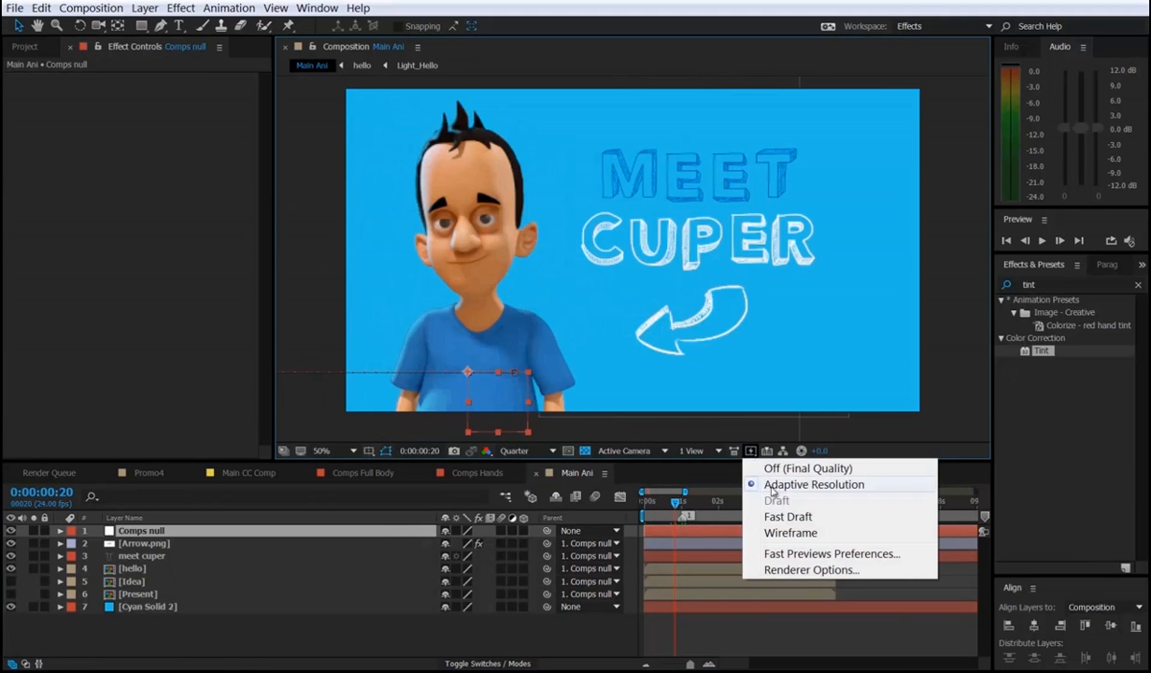
click(654, 507)
drag(654, 505, 679, 518)
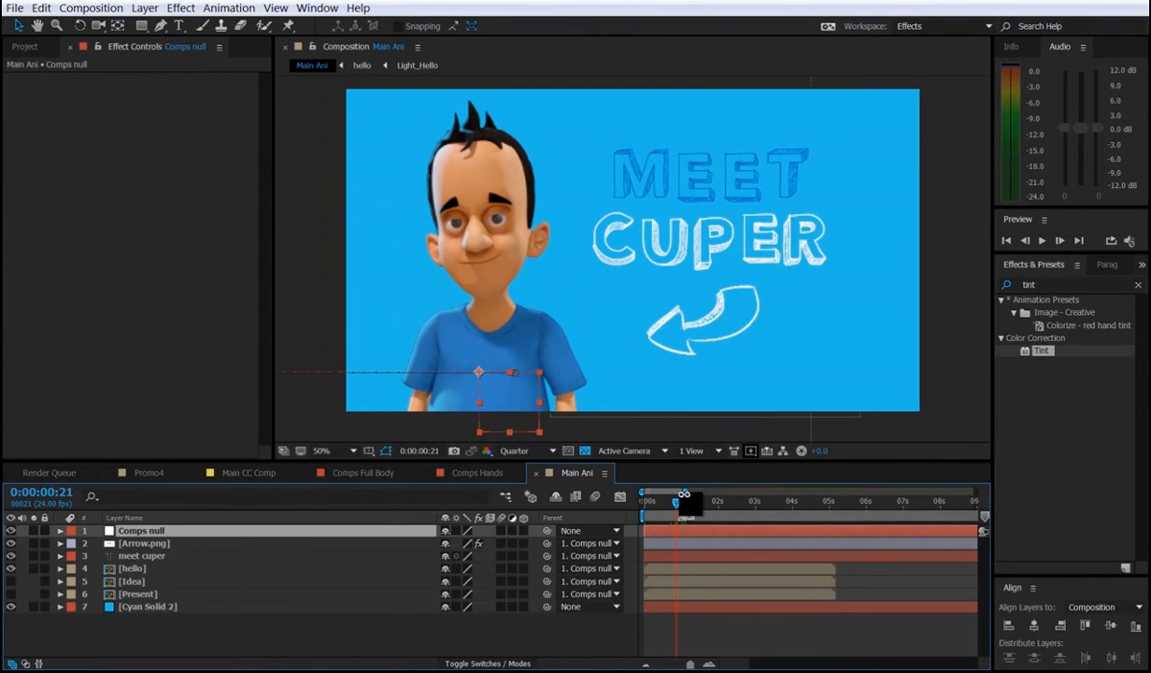
Set Fast Previews to Off (Final Quality) and preview the slide-in from the start of the composition.
click(751, 452)
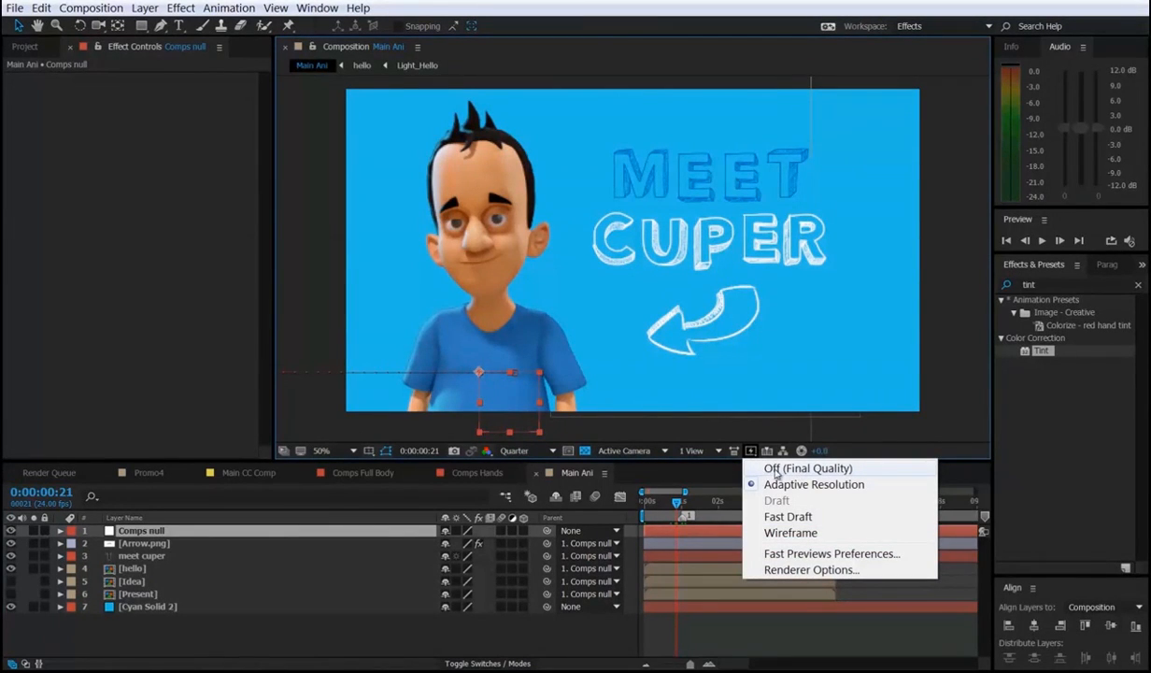
click(779, 470)
mouse_move(679, 505)
mouse_down()
mouse_move(645, 506)
mouse_move(683, 514)
mouse_move(649, 509)
mouse_move(674, 510)
mouse_up()
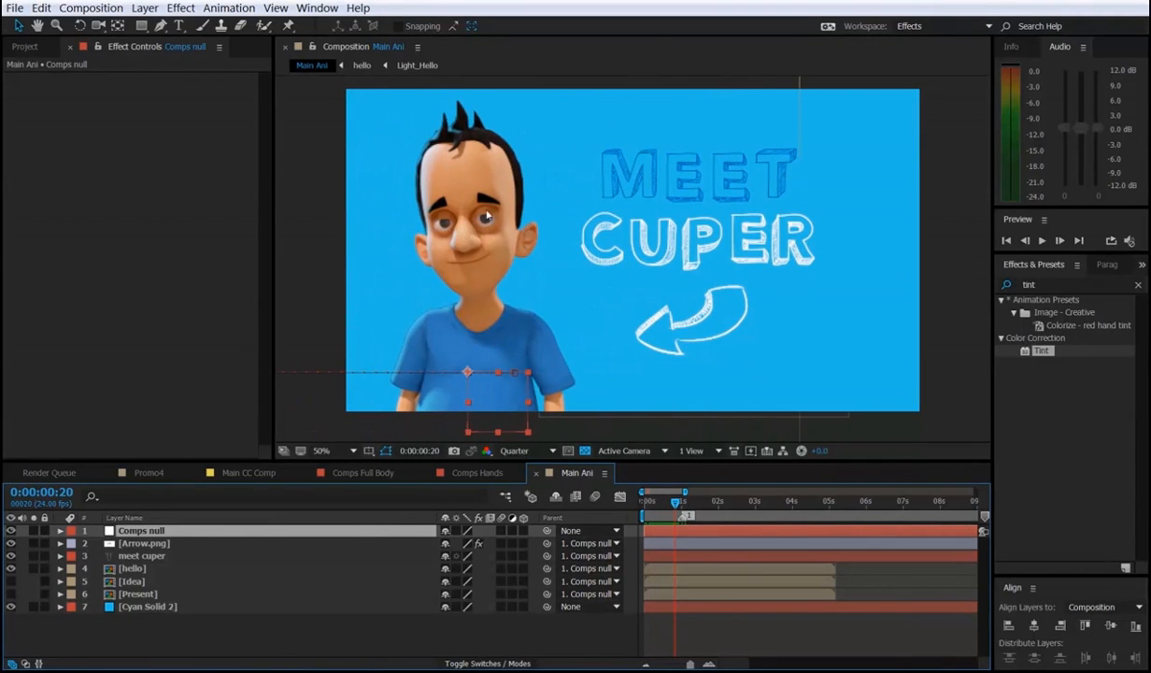
drag(653, 503, 652, 506)
key(space)
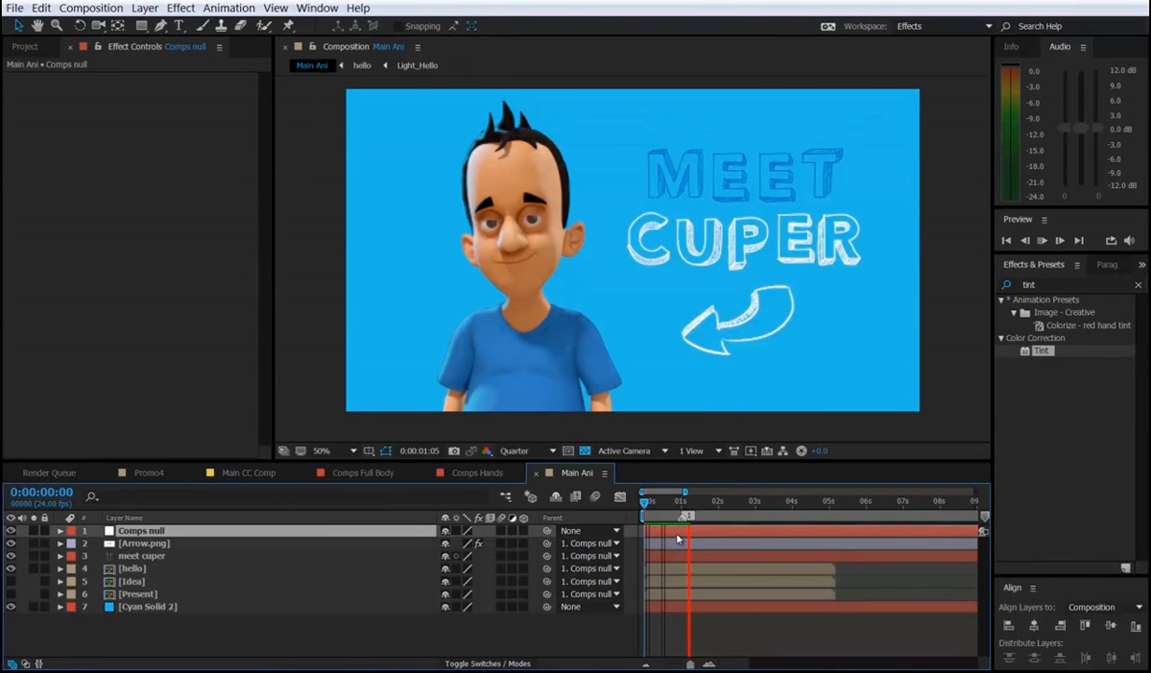
key(space)
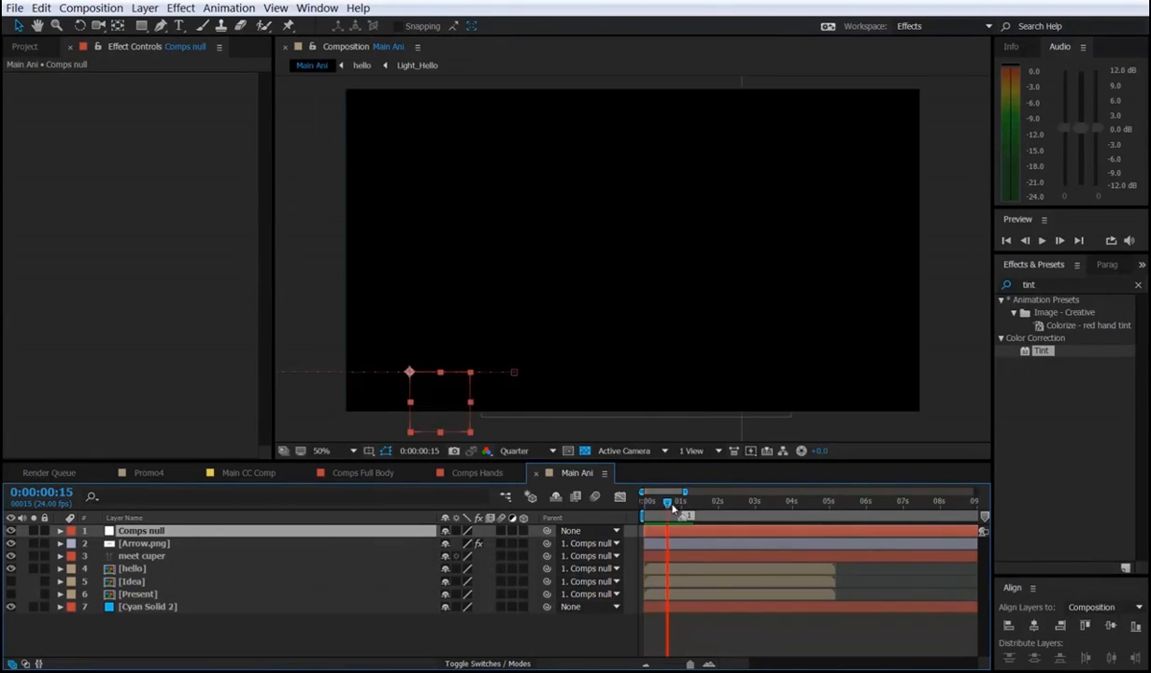
Change the cyan background solid in Main Ani to the lighter blue 5BDFFD, using the Promo4 background as reference.
click(147, 472)
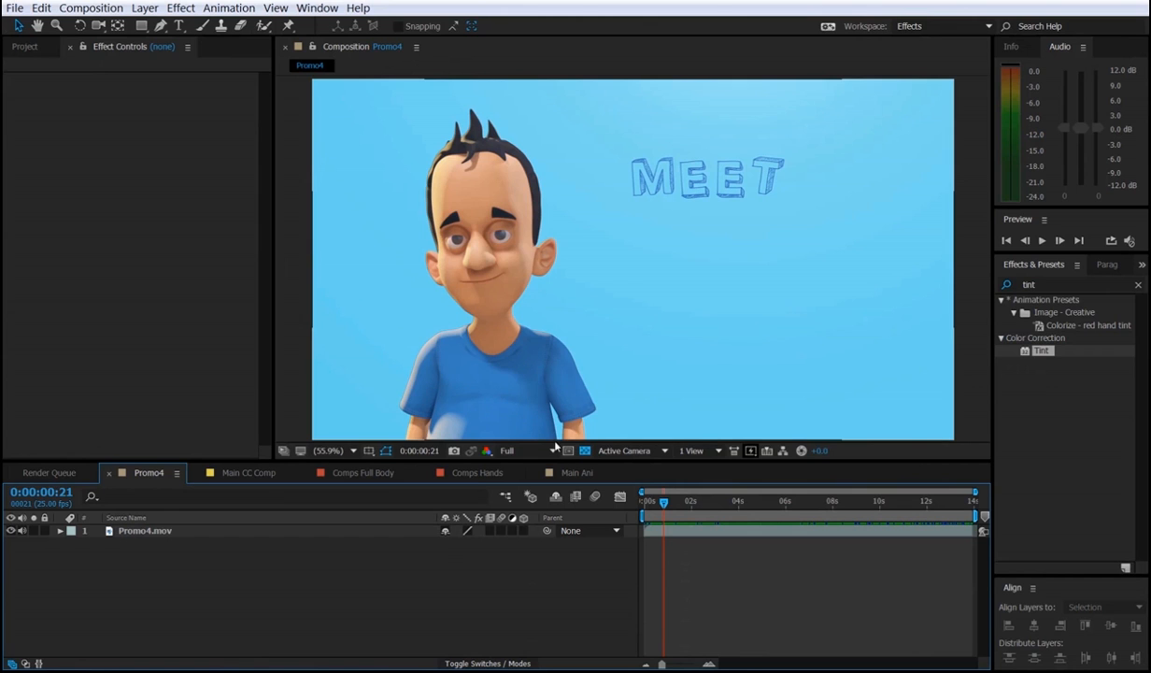
click(563, 472)
click(123, 607)
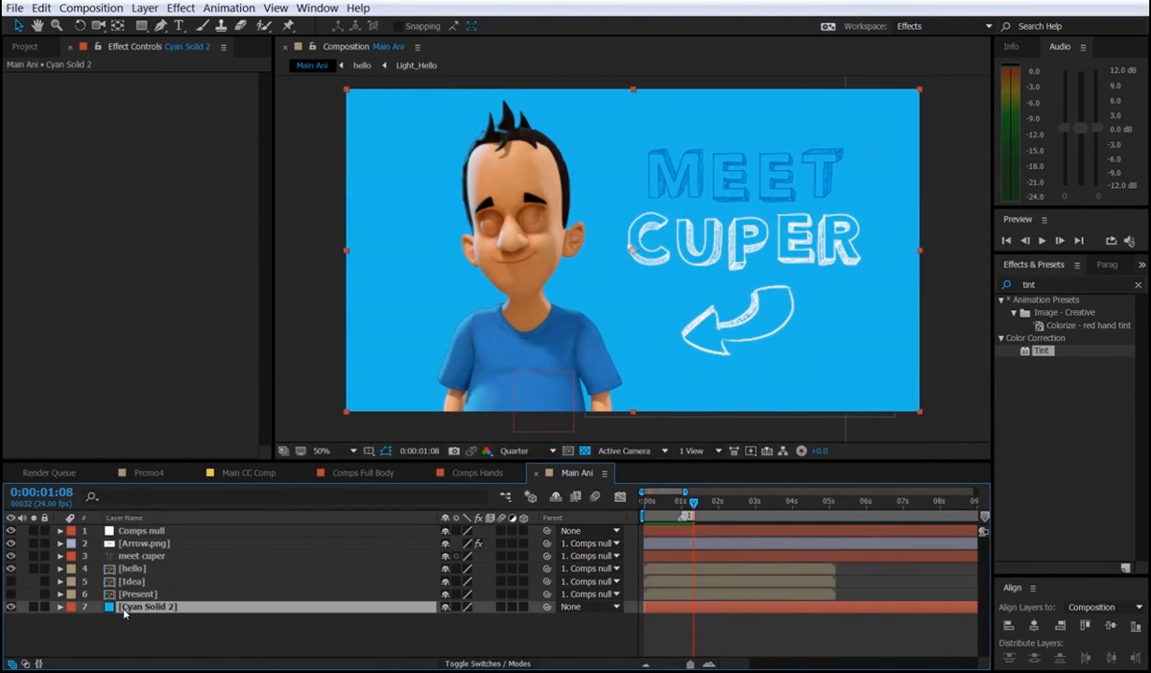
key(ctrl+shift+y)
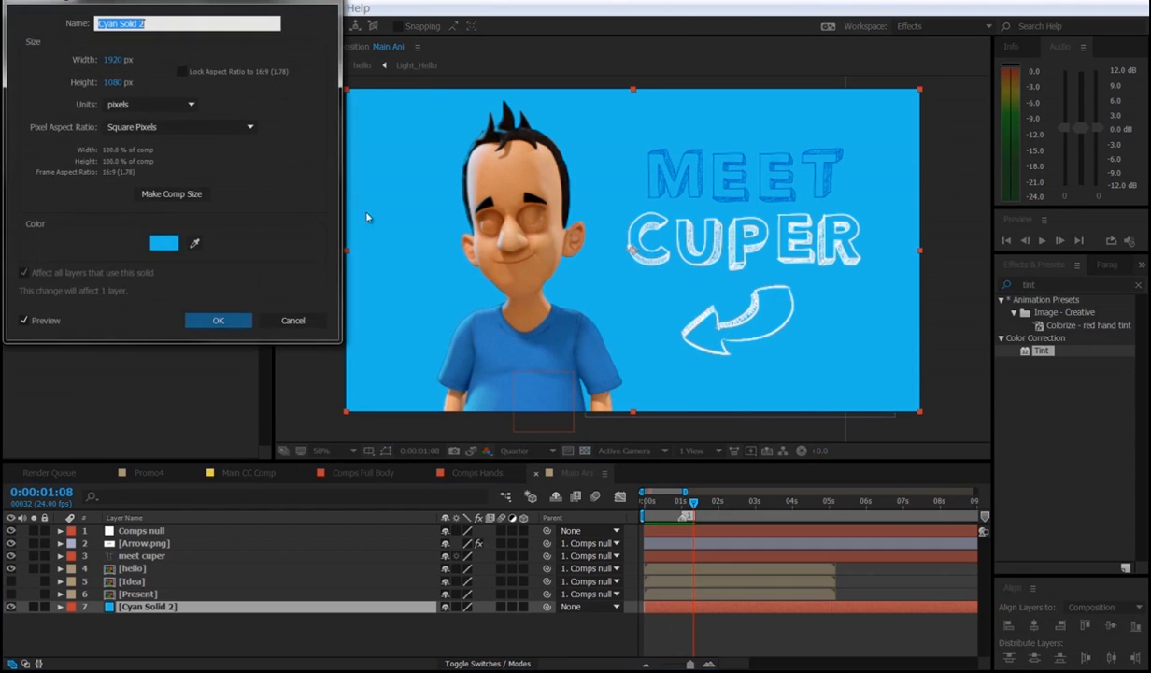
click(151, 245)
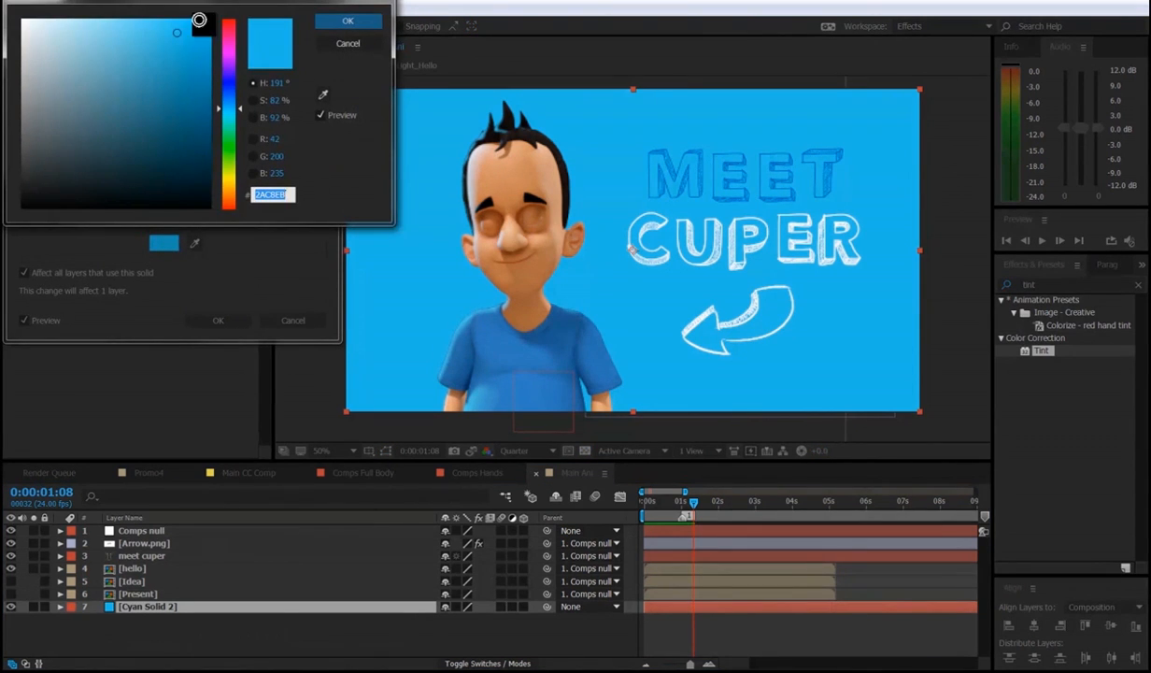
drag(185, 26, 143, 20)
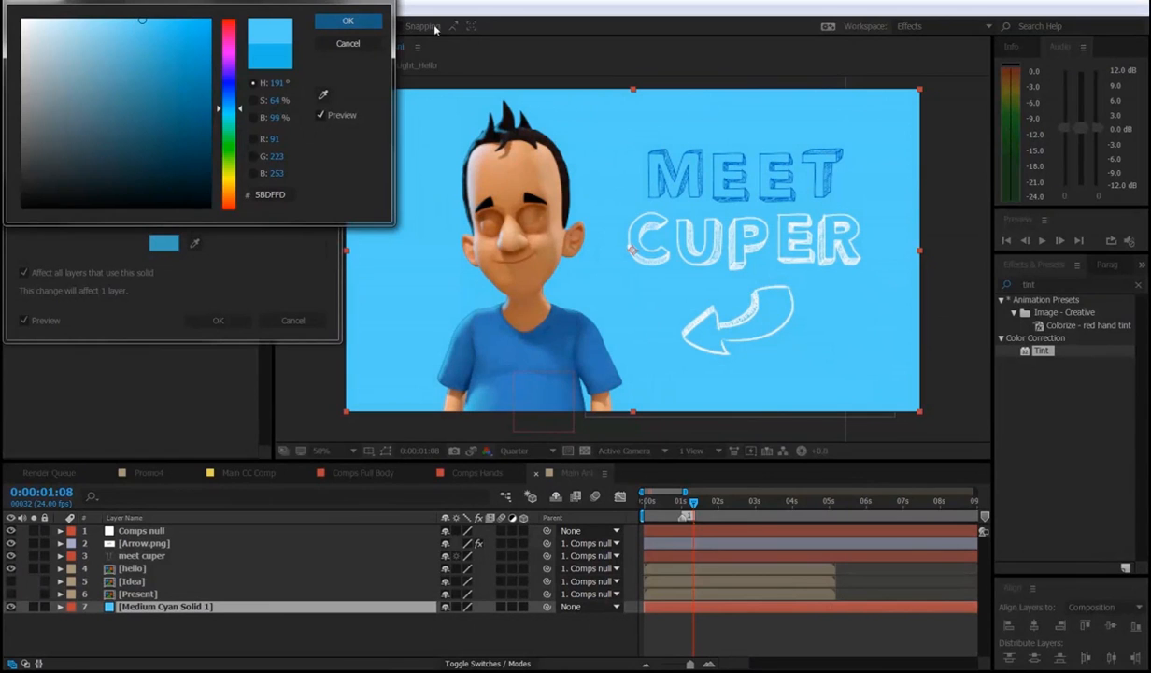
click(364, 21)
click(231, 327)
right_click(197, 522)
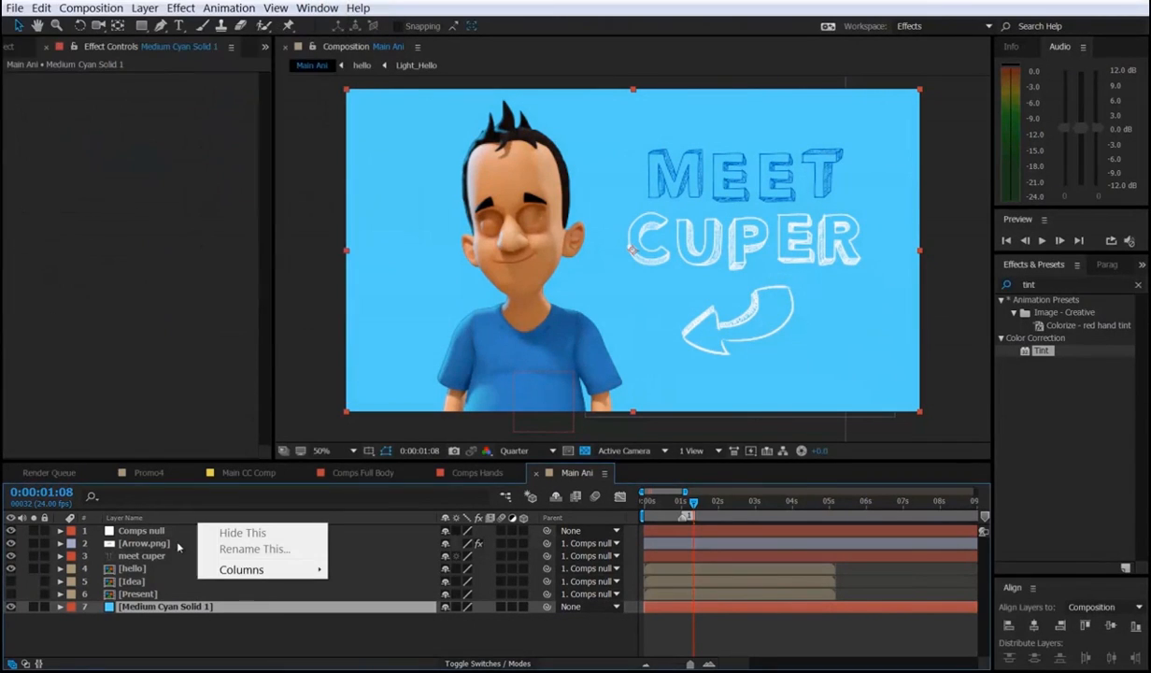
Scrub Promo4 and Main Ani to compare the character's wave and the following movement against the text's position.
click(144, 473)
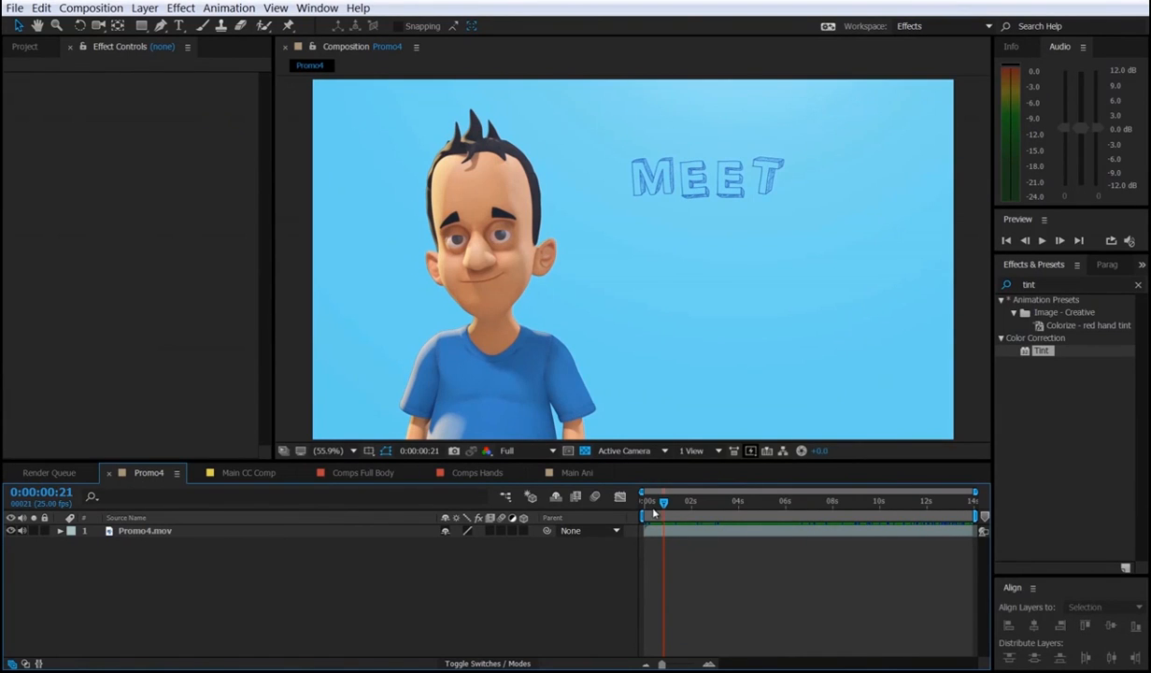
drag(666, 508, 775, 510)
click(575, 473)
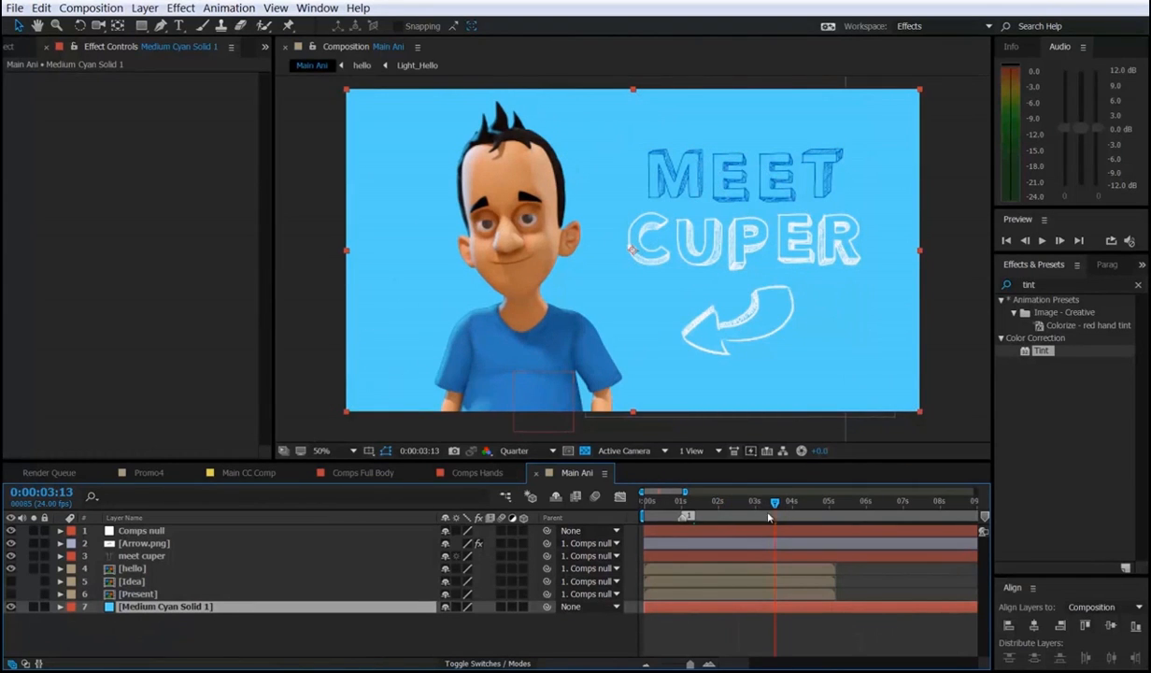
drag(774, 511, 787, 512)
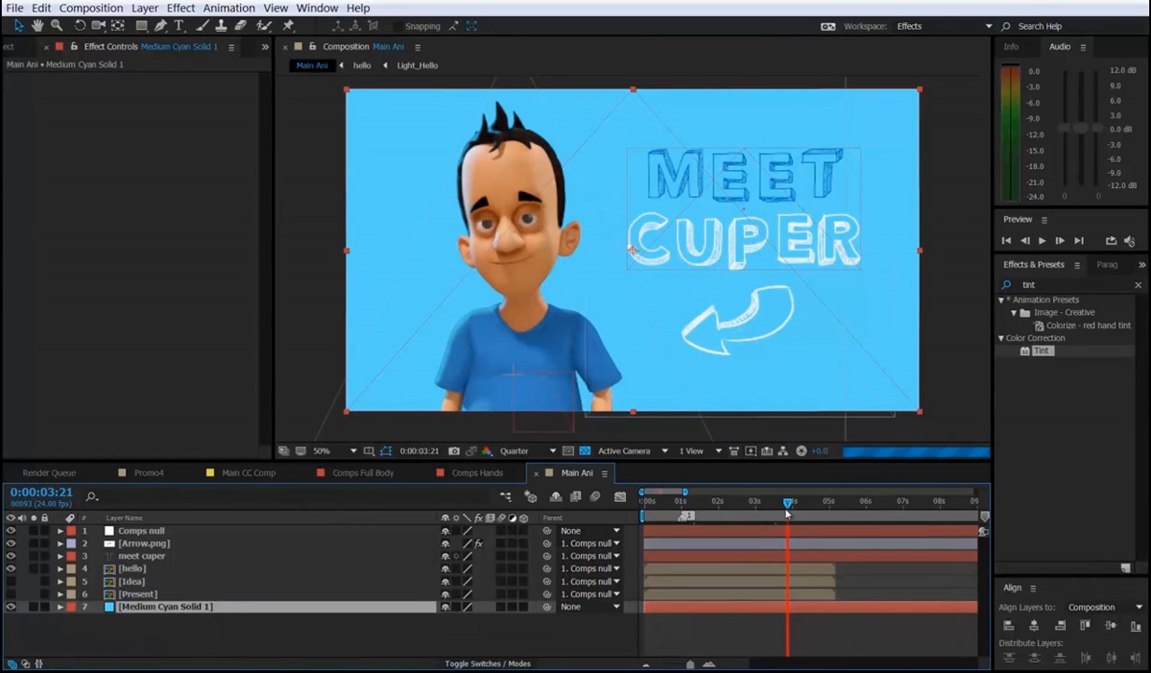
click(746, 502)
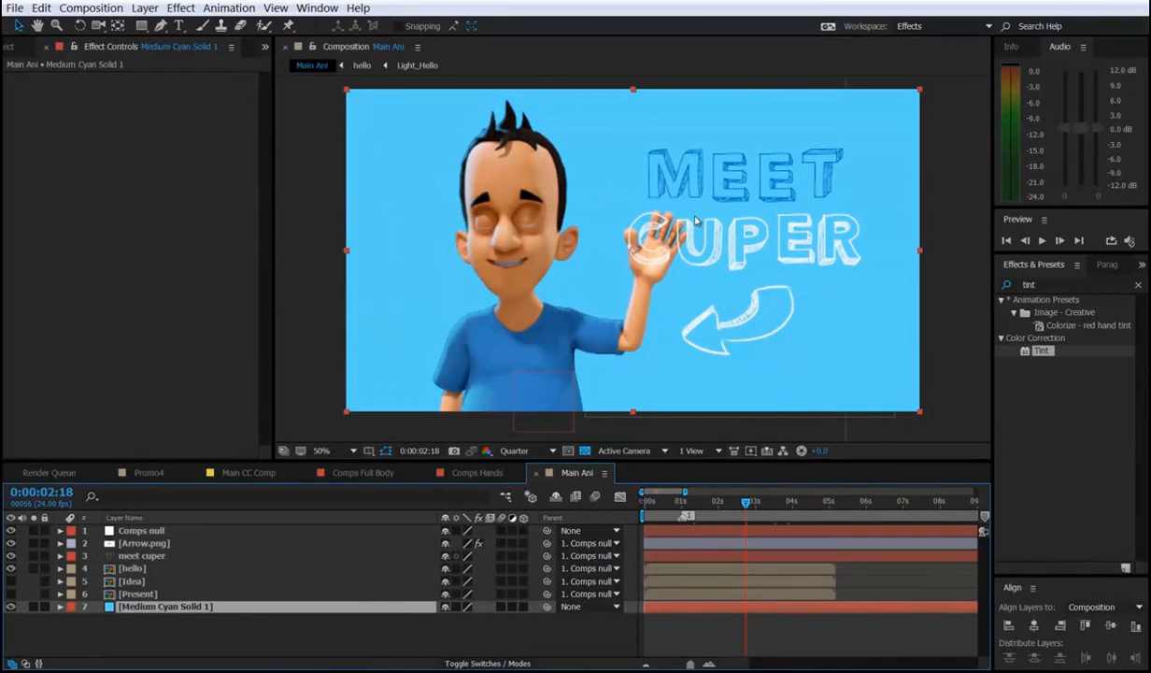
Move the Arrow.png and meet cuper layers behind the character, between the Present layer and the cyan solid.
click(131, 543)
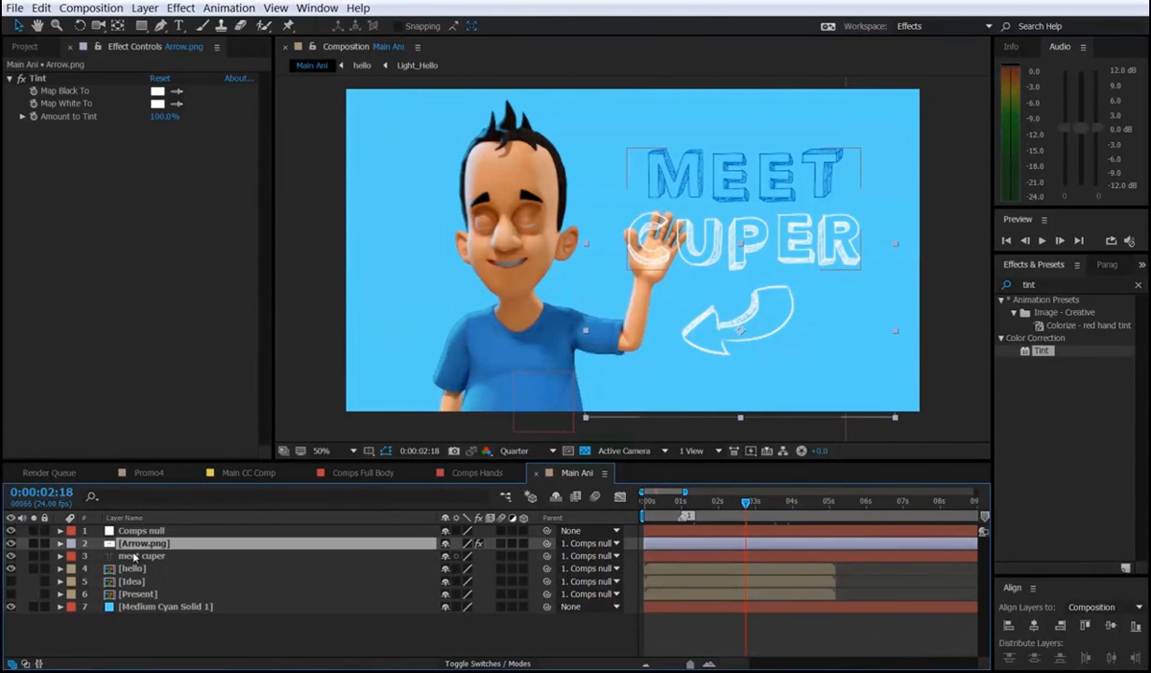
shift+click(133, 556)
drag(132, 558, 140, 603)
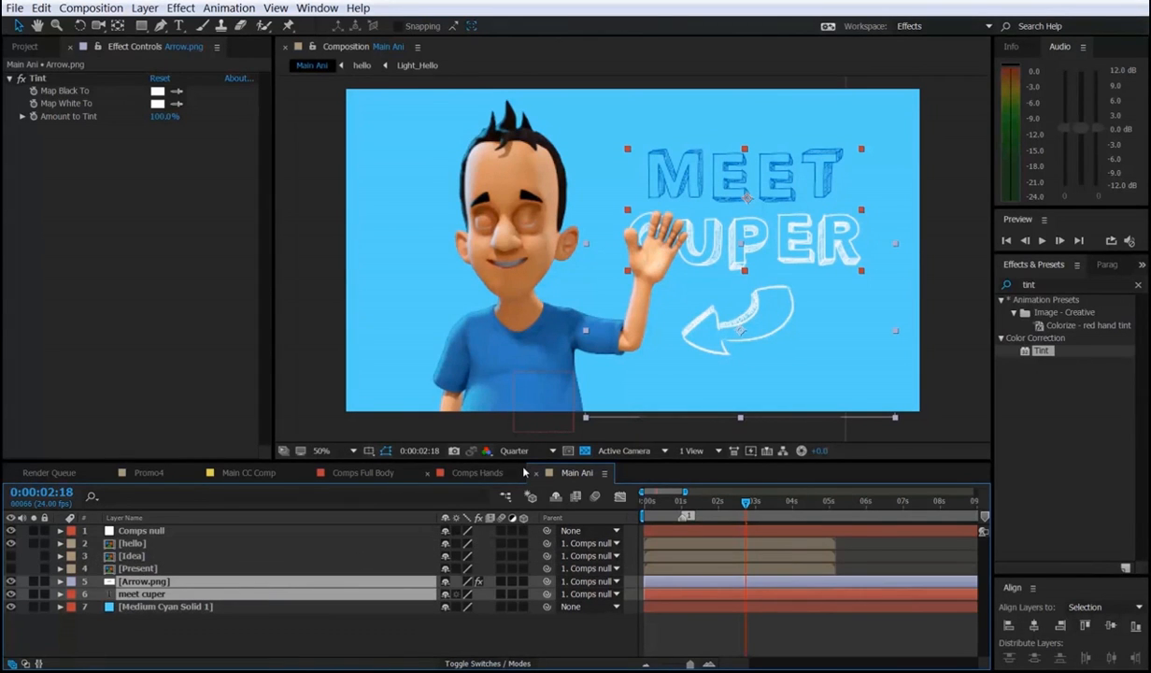
Add a Scale keyframe to the Comps null layer at 0:00:04:00.
drag(709, 517, 791, 535)
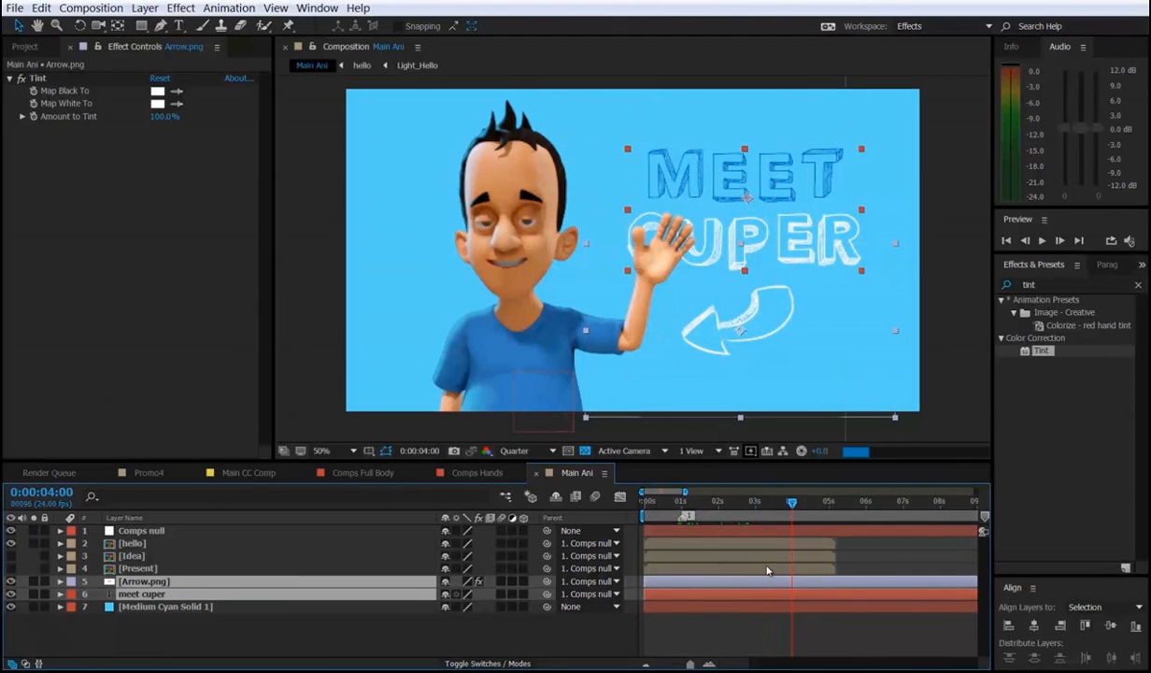
click(755, 537)
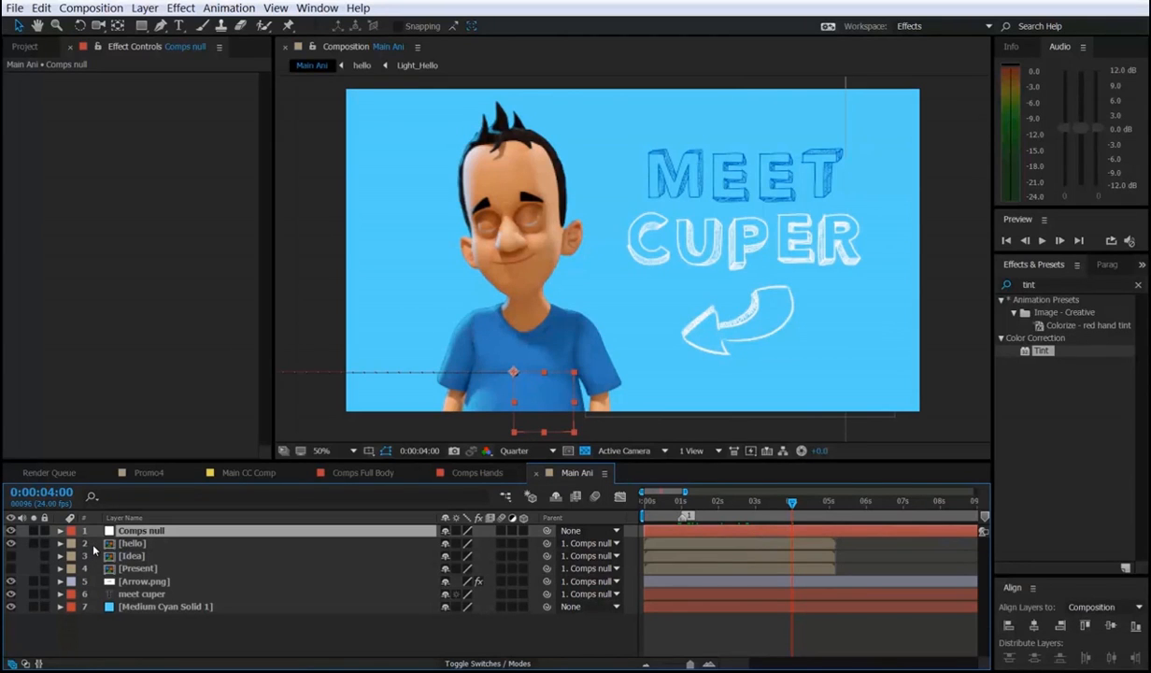
key(p)
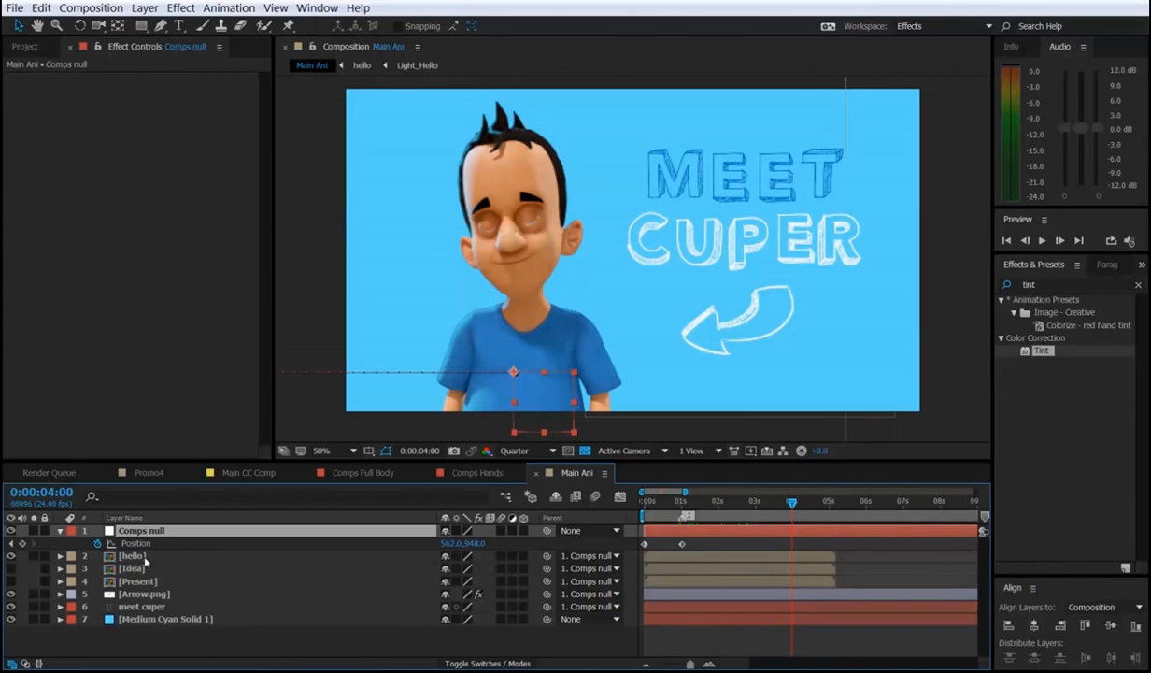
key(shift+s)
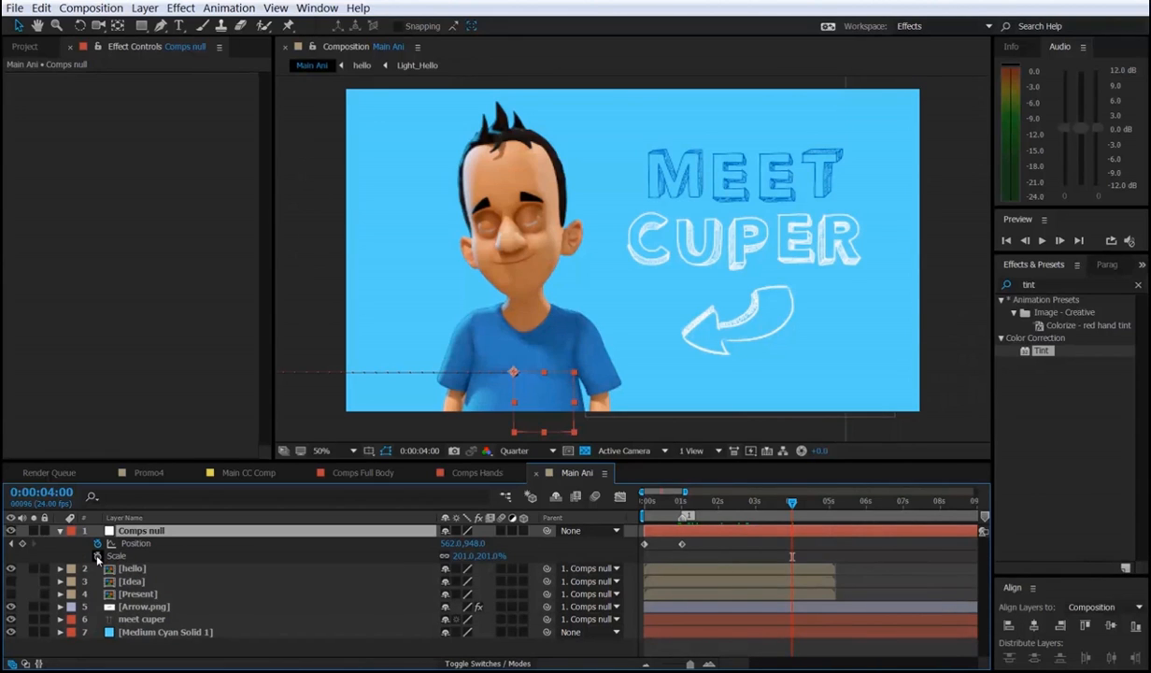
click(97, 556)
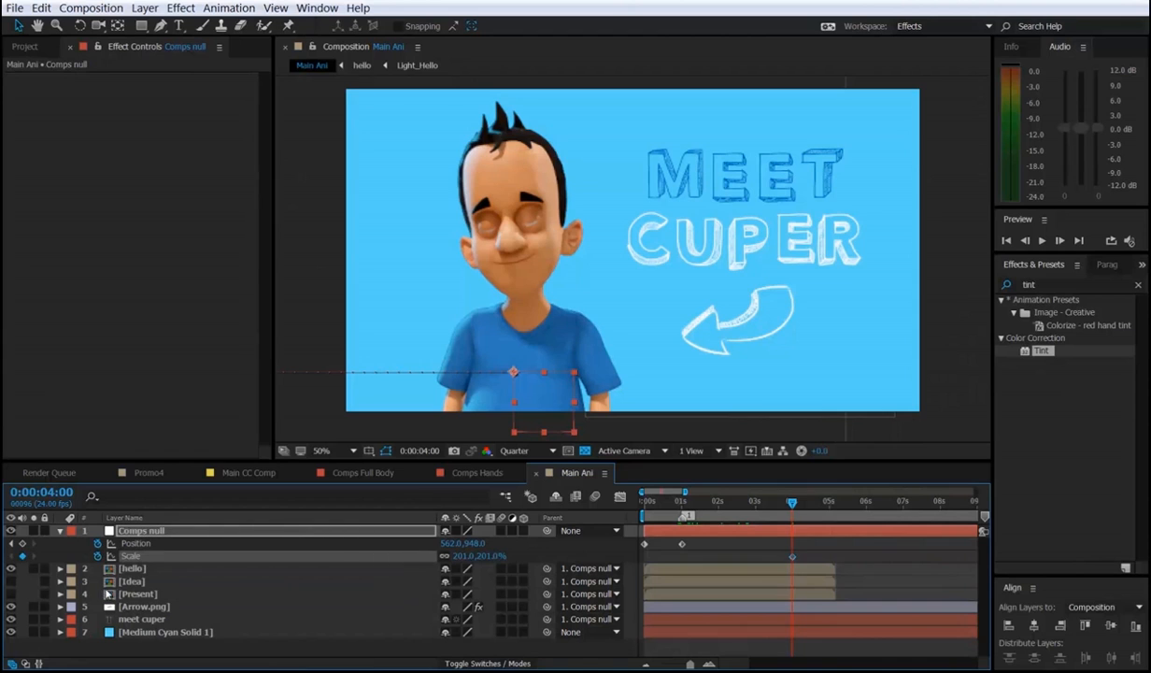
Keyframe Comps null at 0:00:05:00 with a scale of 102% and a position of 1384, 527.
drag(793, 504, 832, 514)
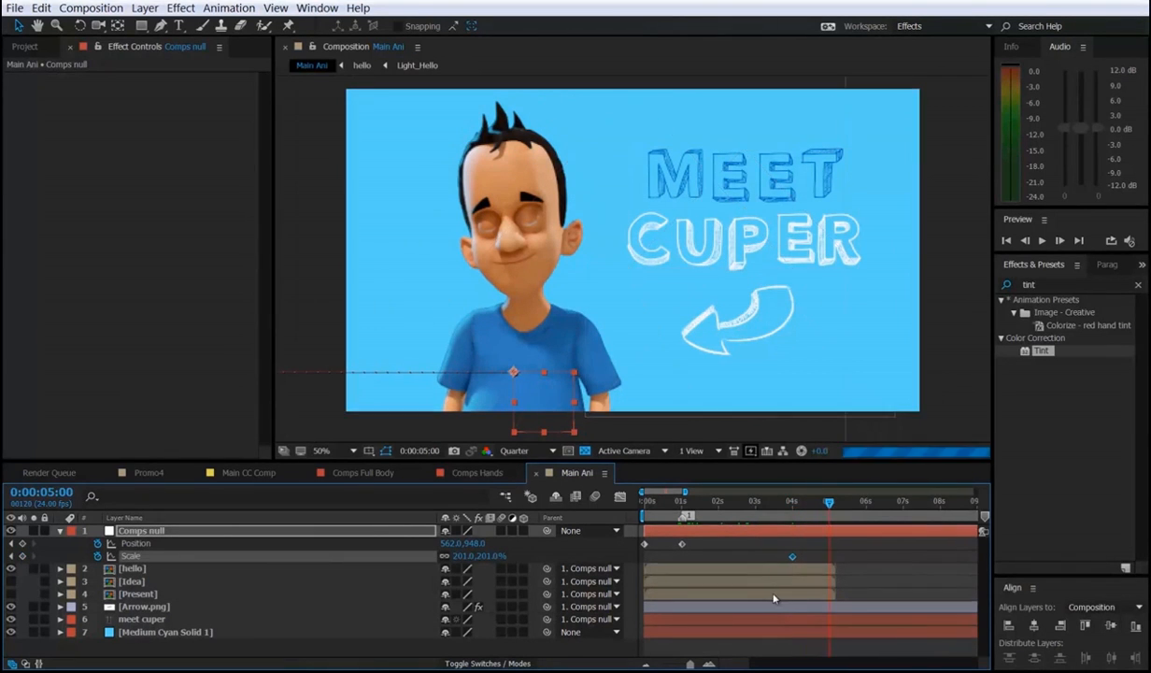
drag(486, 557, 430, 558)
drag(525, 376, 753, 256)
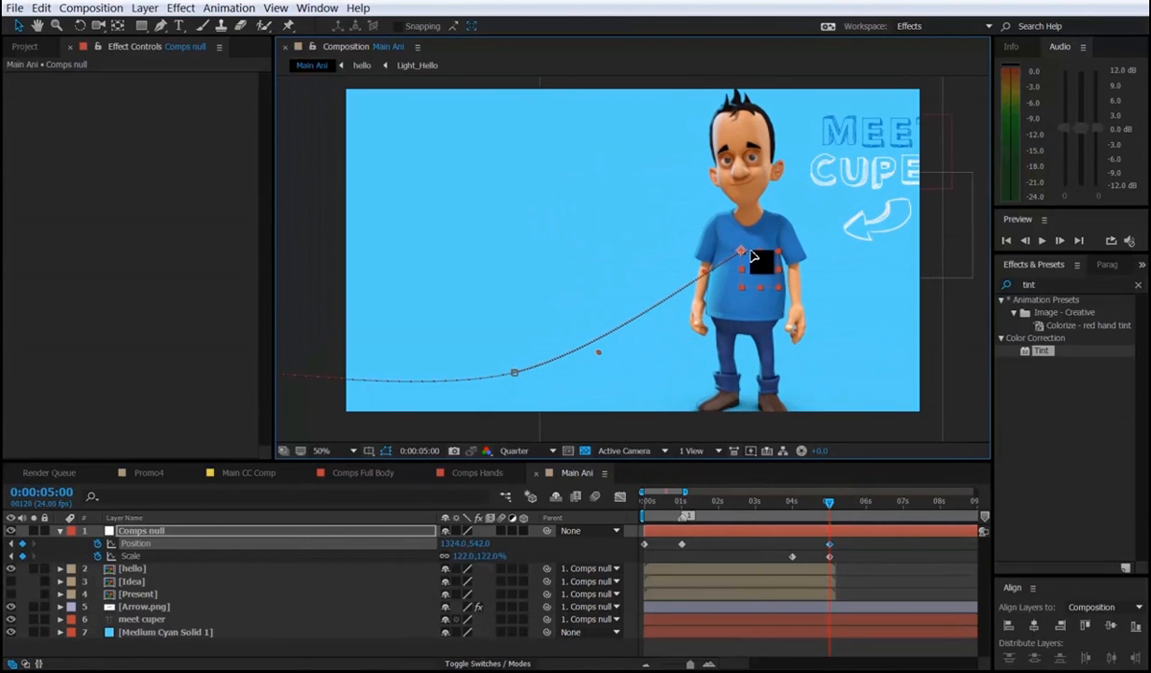
drag(466, 542, 441, 558)
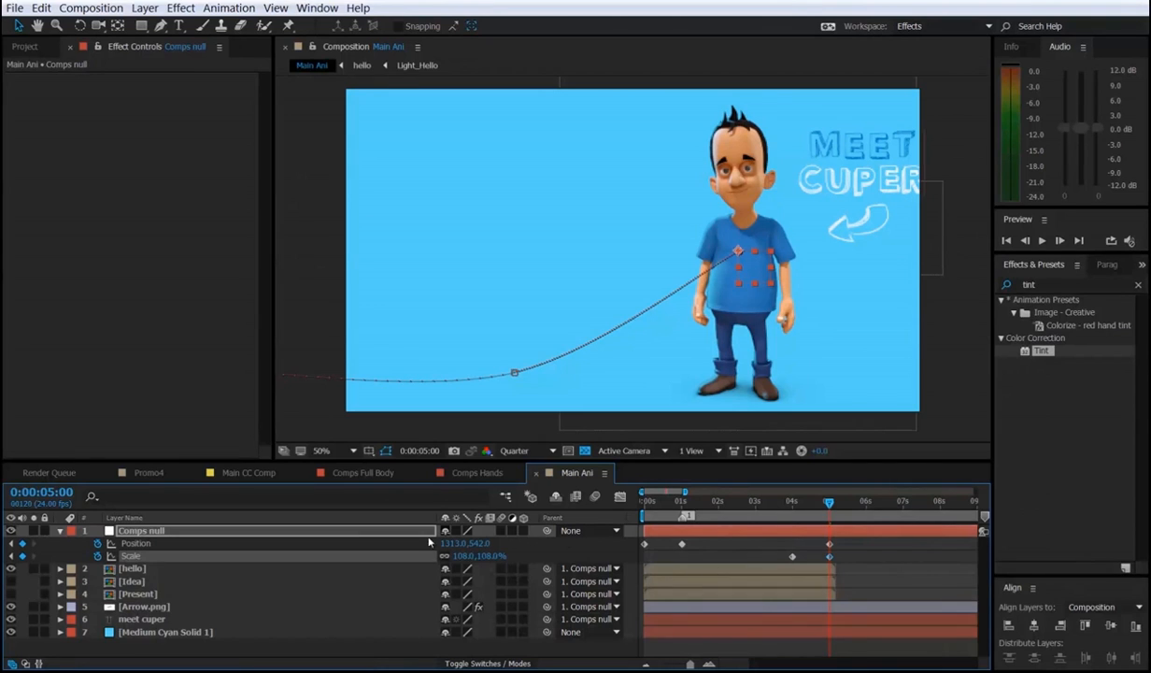
drag(459, 556, 485, 551)
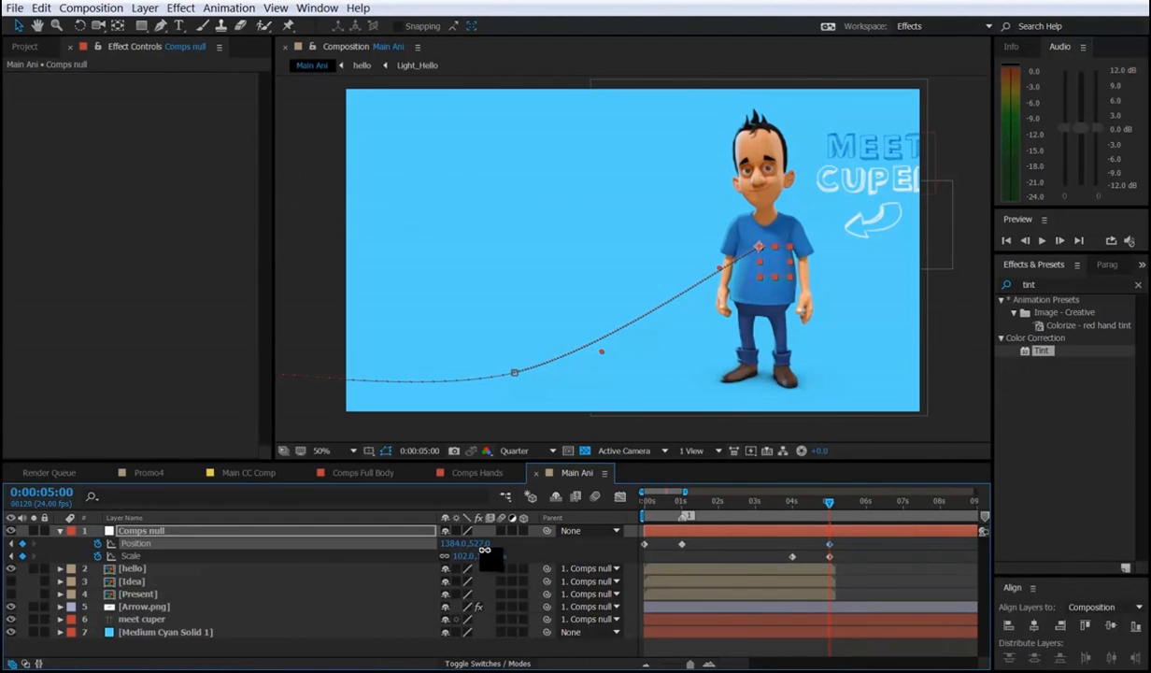
Copy the Comps null Position keyframe at one second to 0:00:04:00, and scrub to 0:00:05:00 to check the move.
key(j)
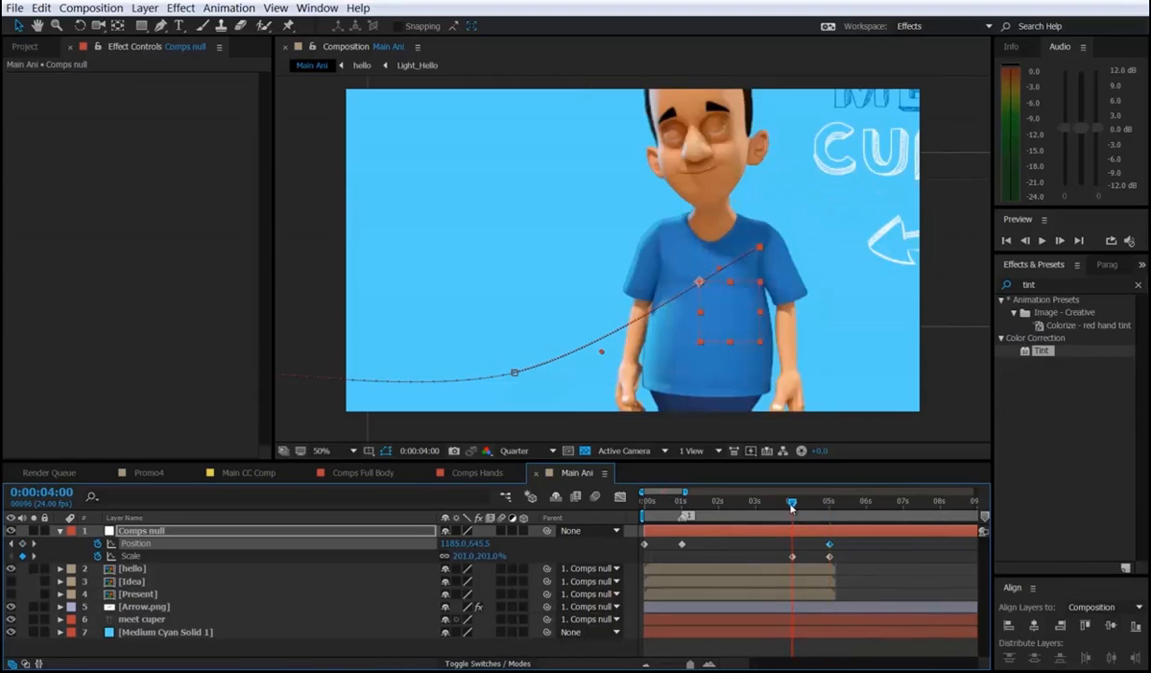
click(814, 550)
click(829, 544)
click(803, 554)
click(685, 545)
key(ctrl+v)
drag(778, 505, 834, 587)
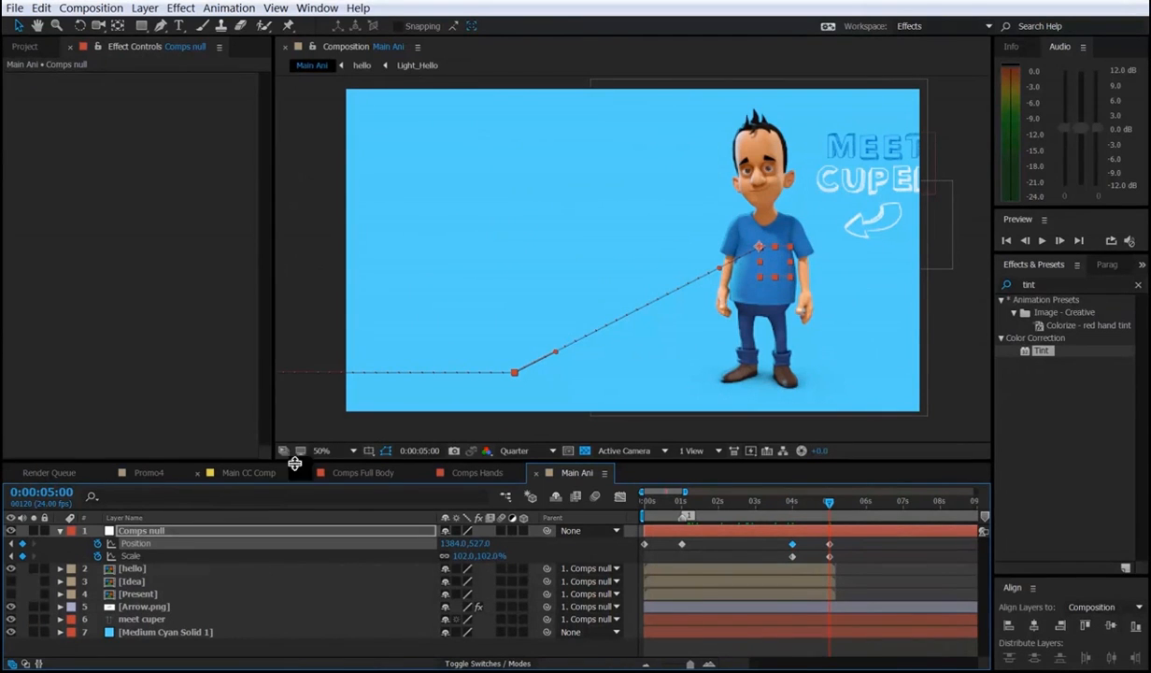
Scrub Promo4 to about seven seconds to examine the next caption and the character's placement.
click(146, 473)
drag(739, 503, 815, 525)
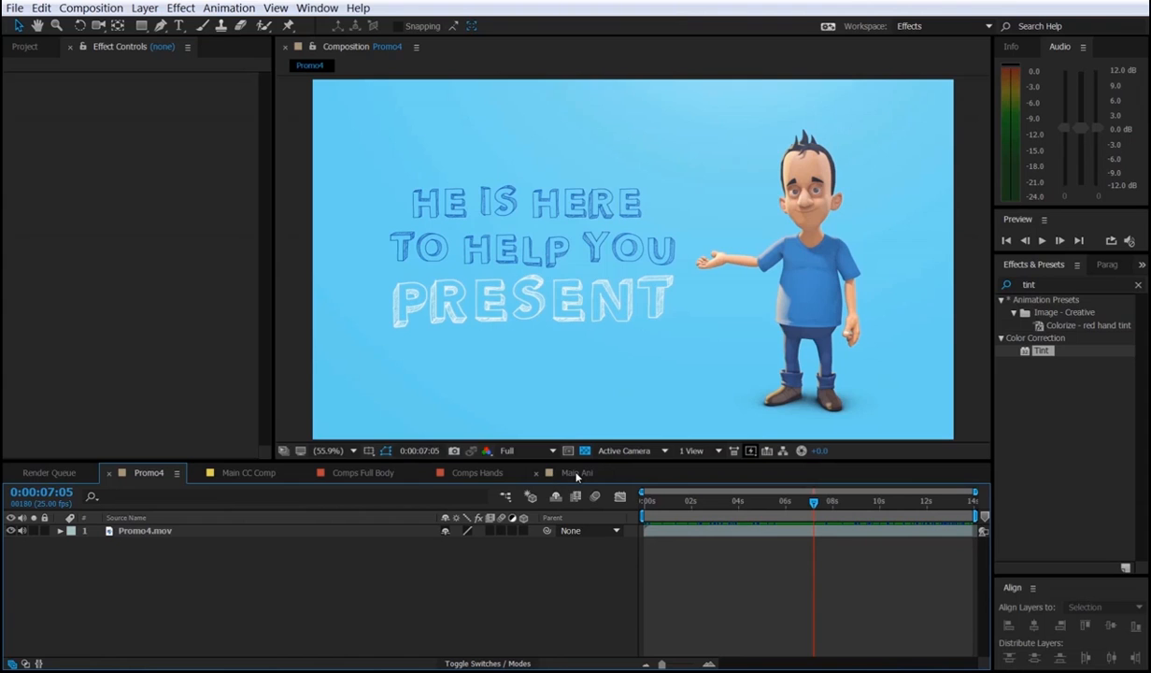
click(576, 473)
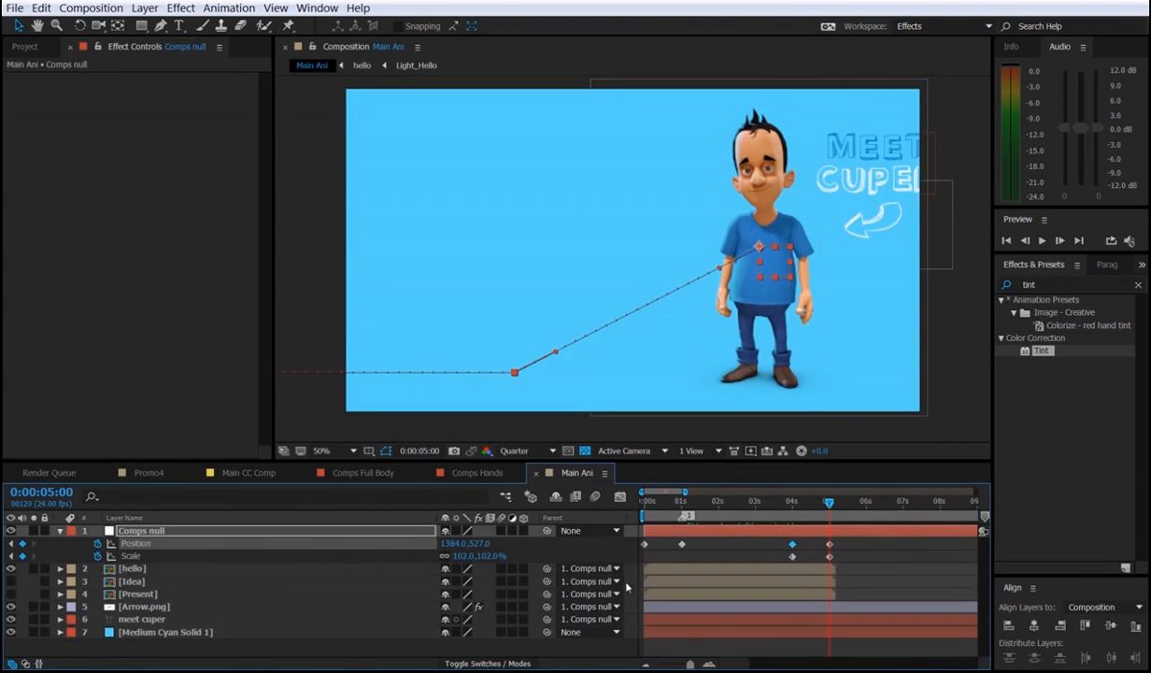
Duplicate the meet cuper layer, place the copy directly beneath Comps null, and trim its start to 0:00:04:00.
click(140, 618)
key(ctrl+d)
drag(143, 603, 150, 561)
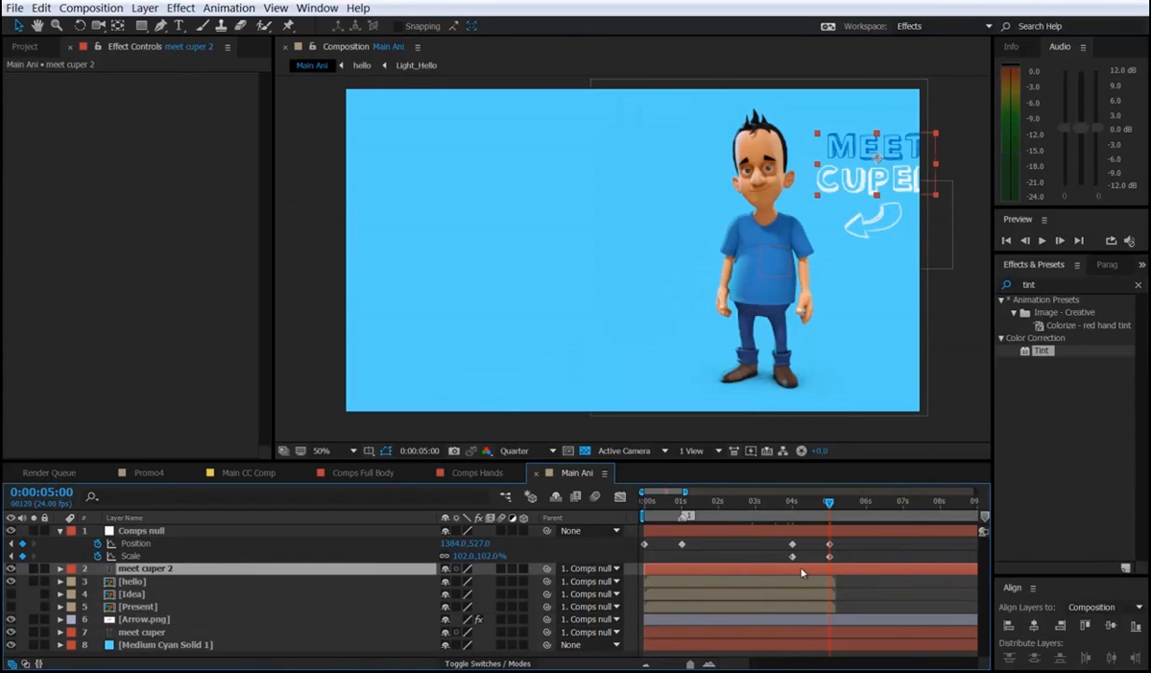
key(alt+bracketleft)
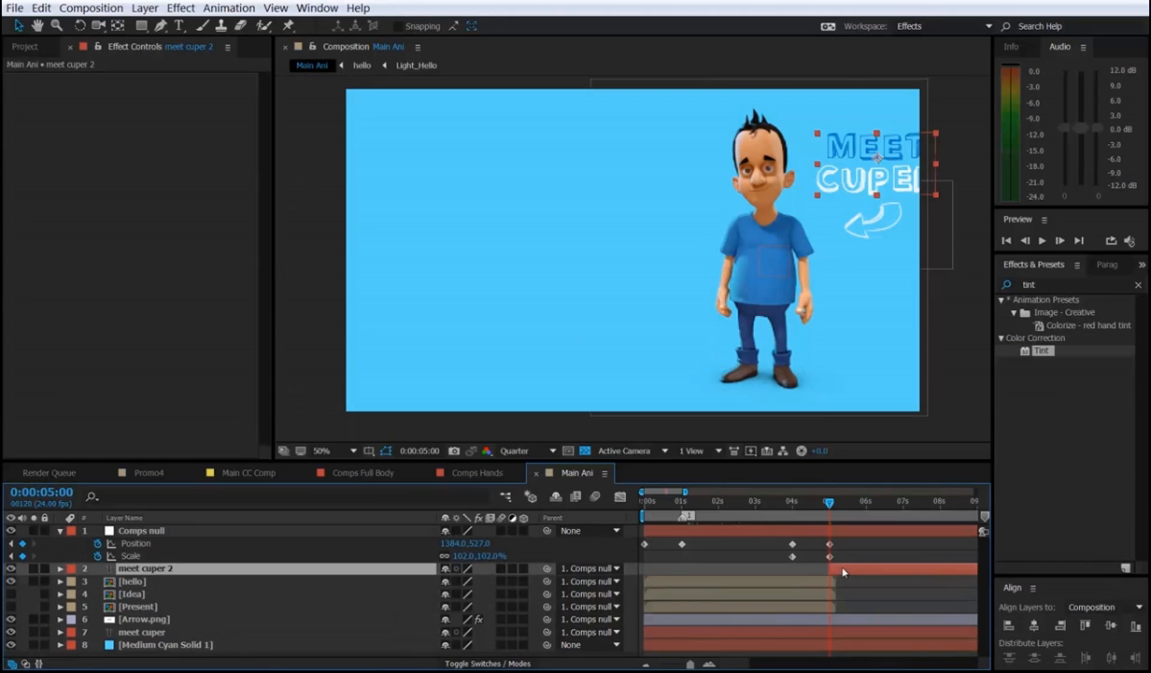
Move the duplicated text to the empty area beside the character, enlarge it, and replace its wording with "he is here / to help you" on two lines.
drag(837, 183, 473, 212)
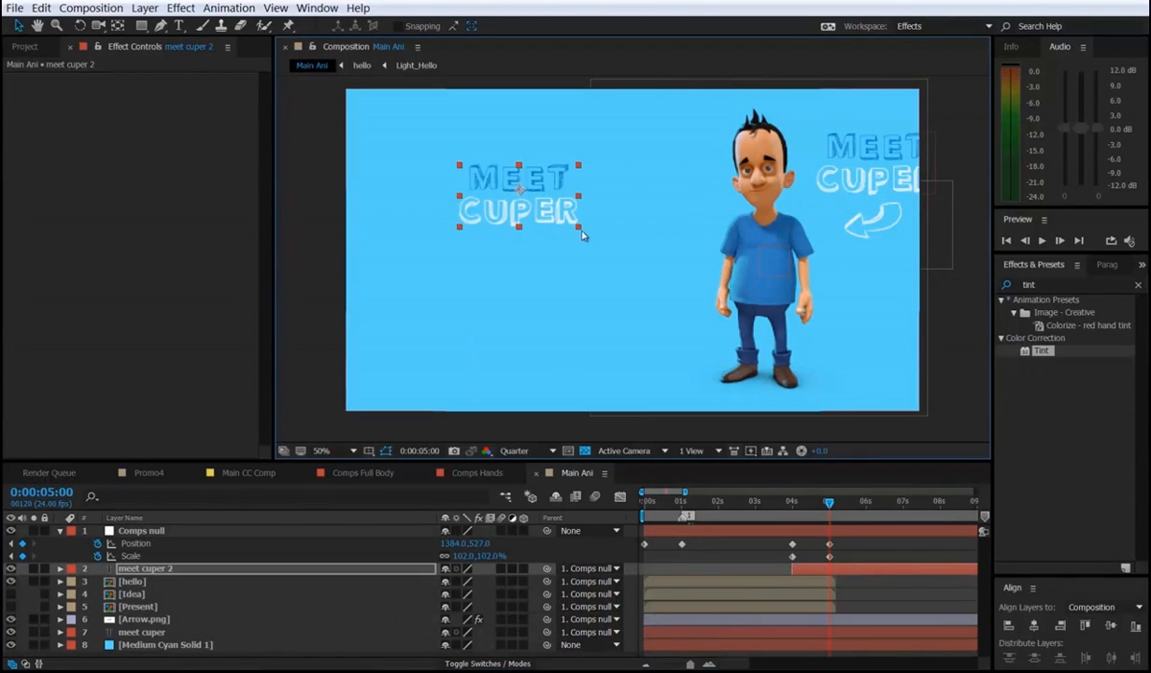
mouse_move(587, 232)
mouse_down()
mouse_move(609, 242)
mouse_move(578, 236)
mouse_up()
double_click(562, 224)
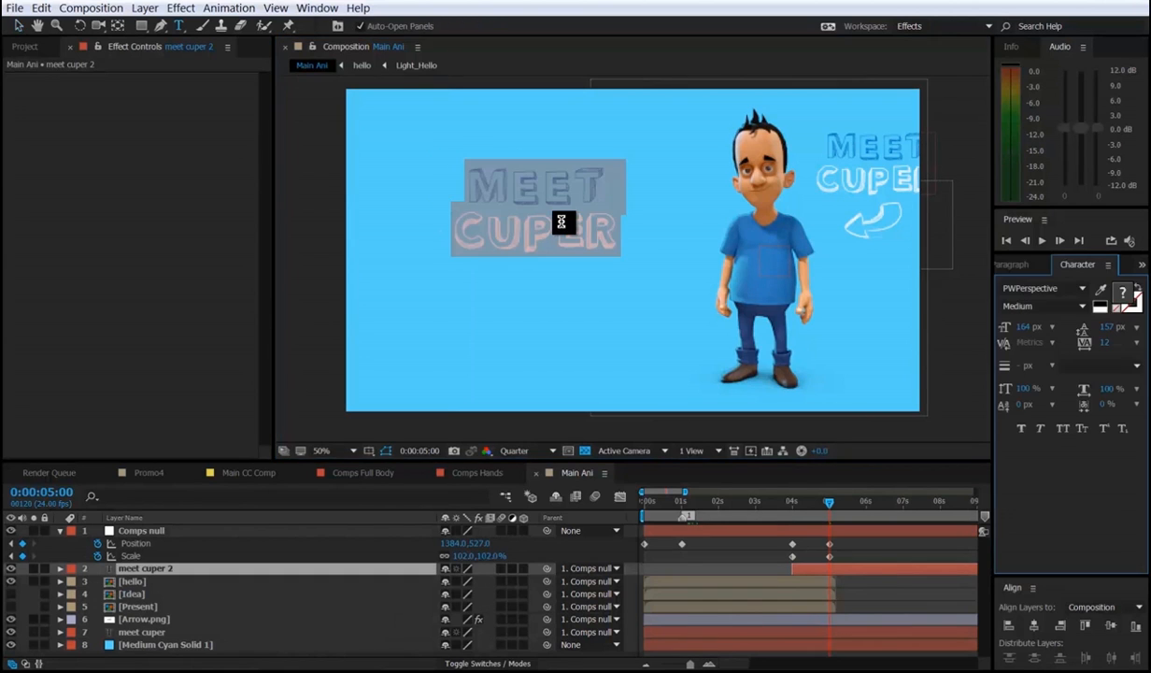
text(he is here)
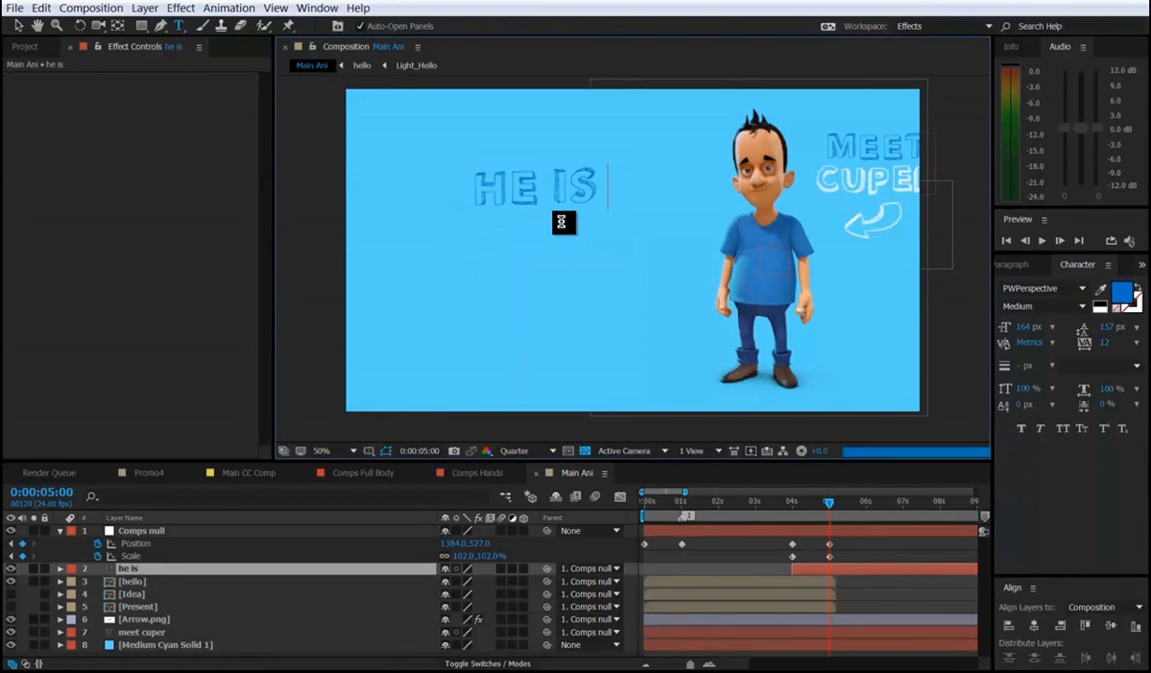
key(Return)
text(to help you)
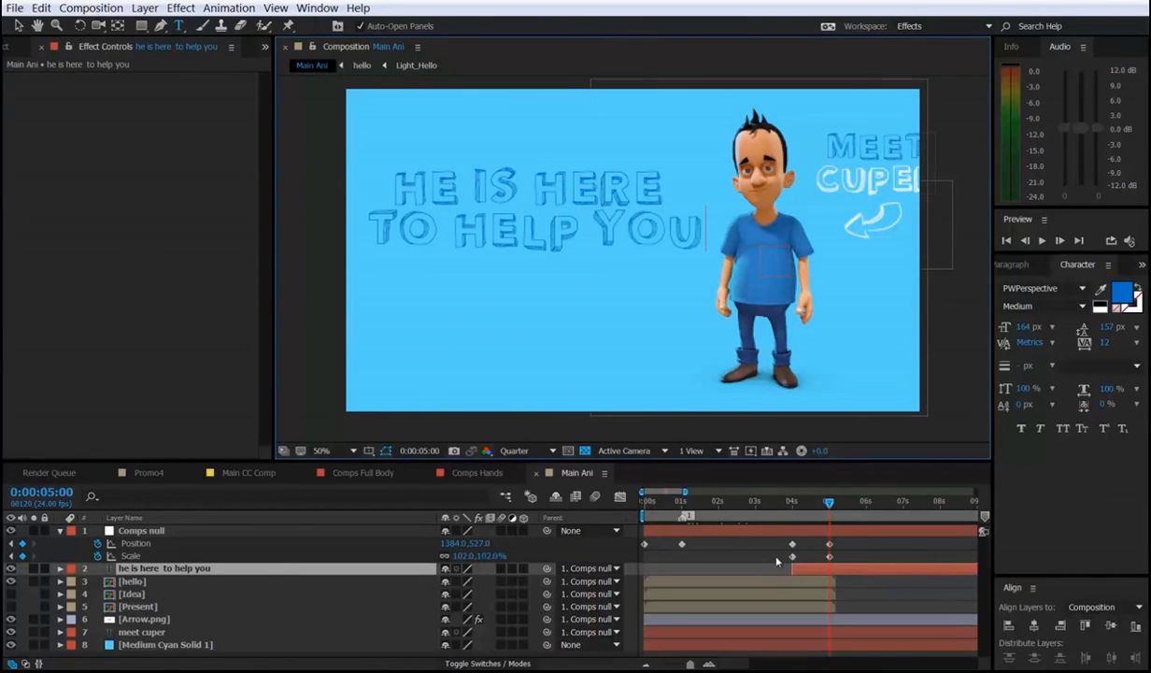
Following the Promo4 caption, duplicate the "he is here to help you" layer, move the copy beneath it, and change its text to "present".
click(142, 472)
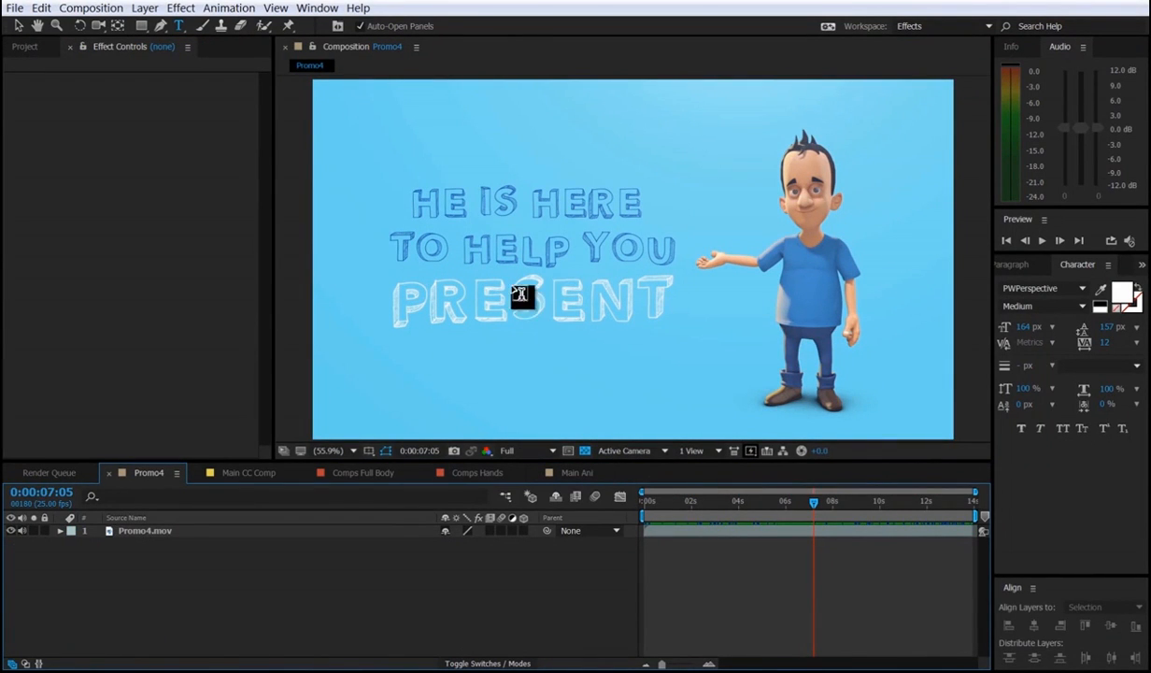
click(568, 473)
click(806, 570)
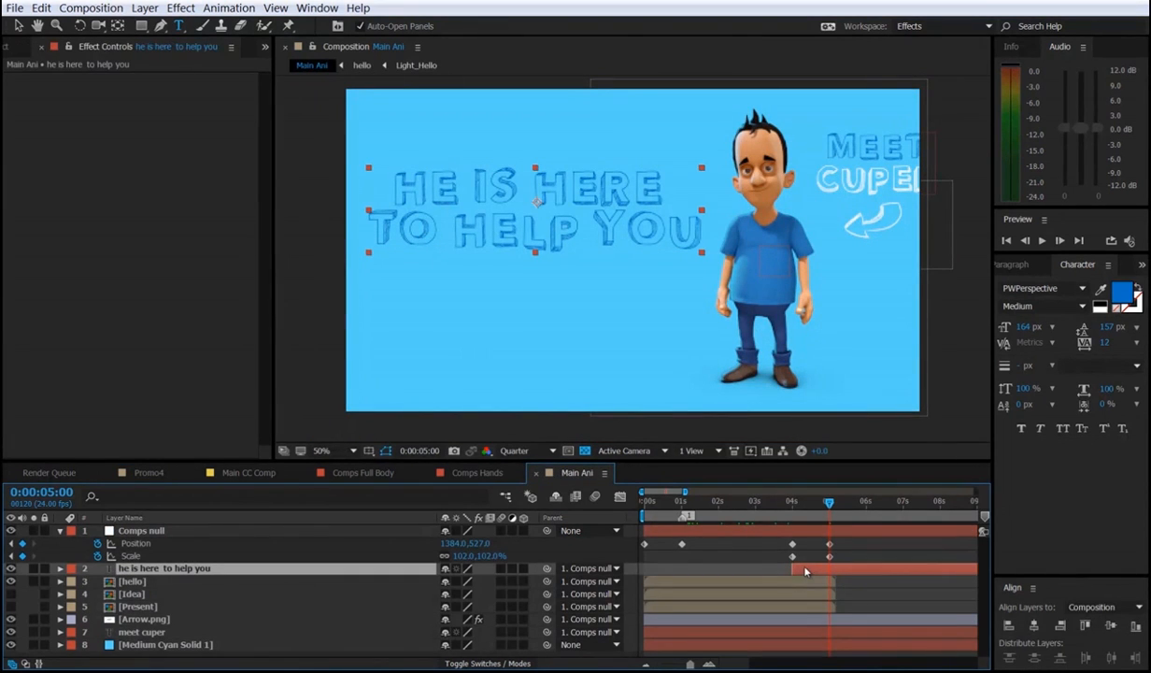
key(ctrl+d)
key(v)
drag(569, 259, 565, 322)
double_click(564, 308)
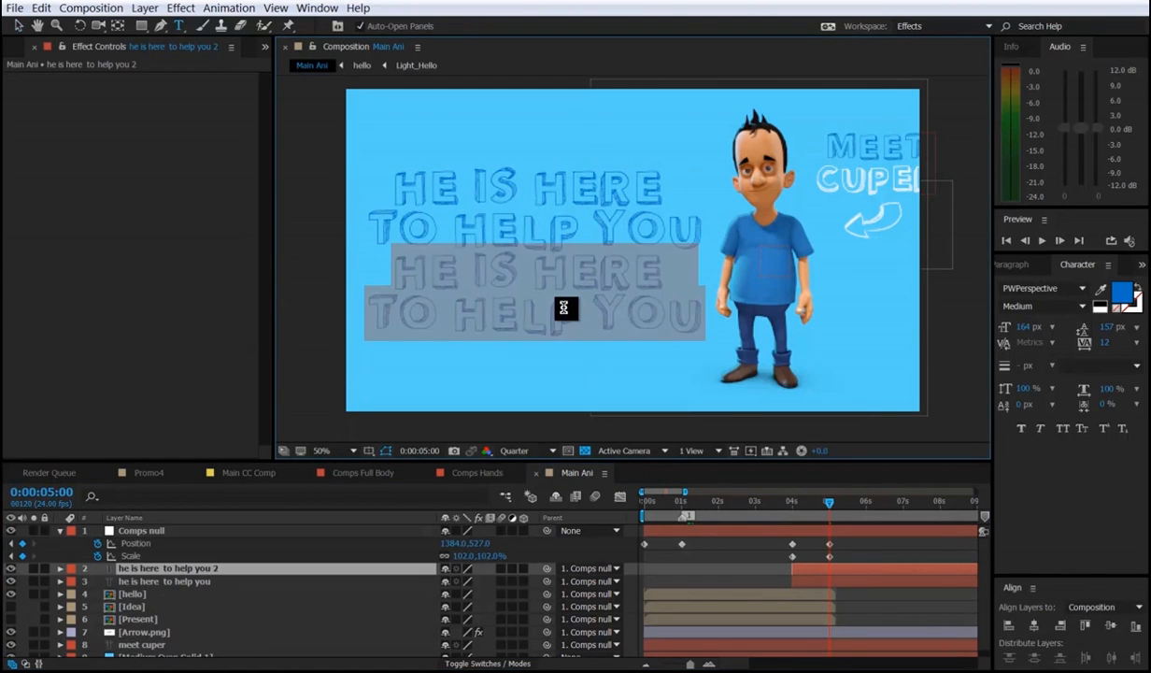
text(pre)
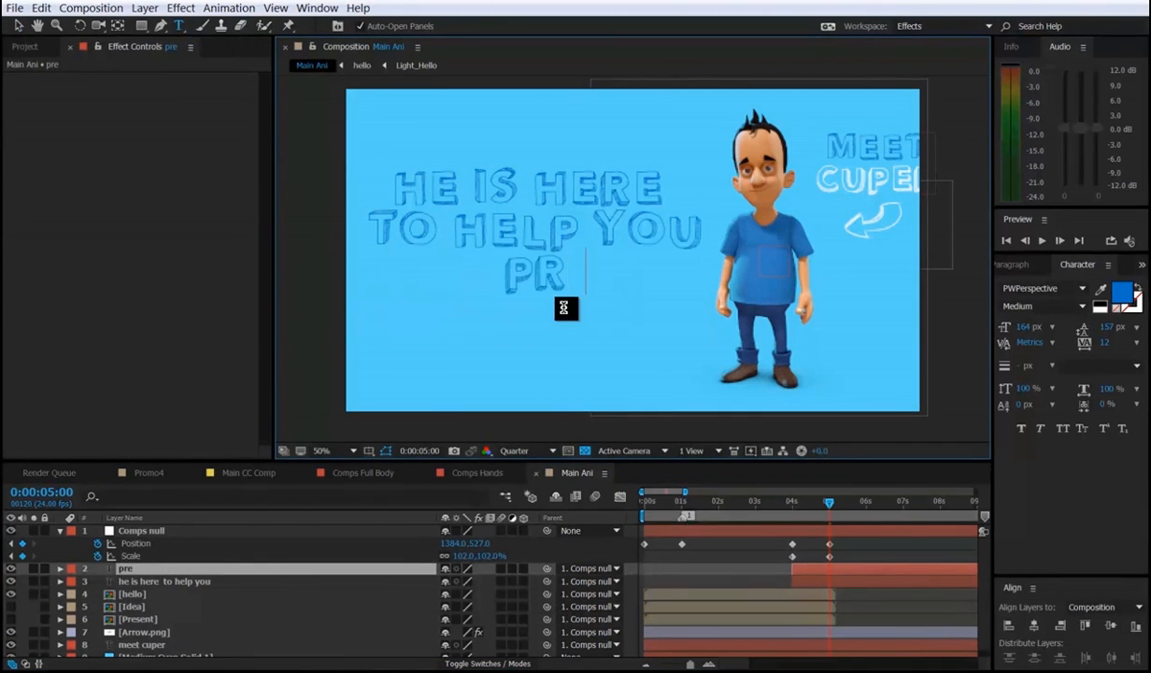
text(sent)
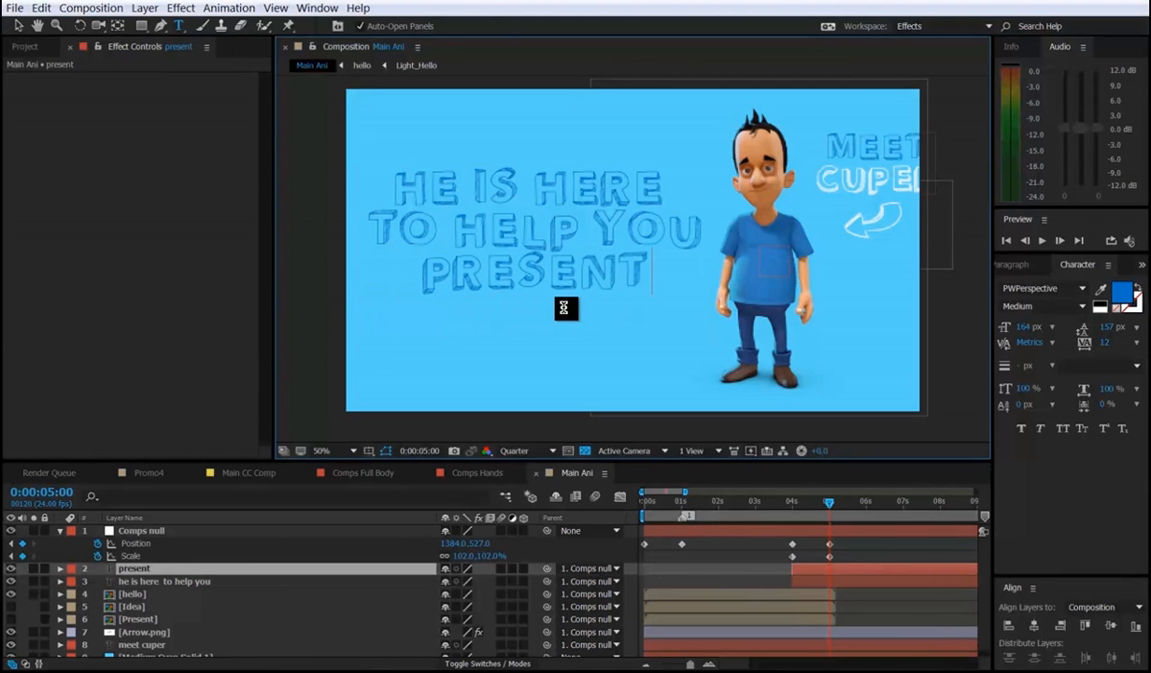
Color the "present" text white and enlarge it to about the width of the caption above, positioned just beneath it.
click(753, 549)
click(817, 568)
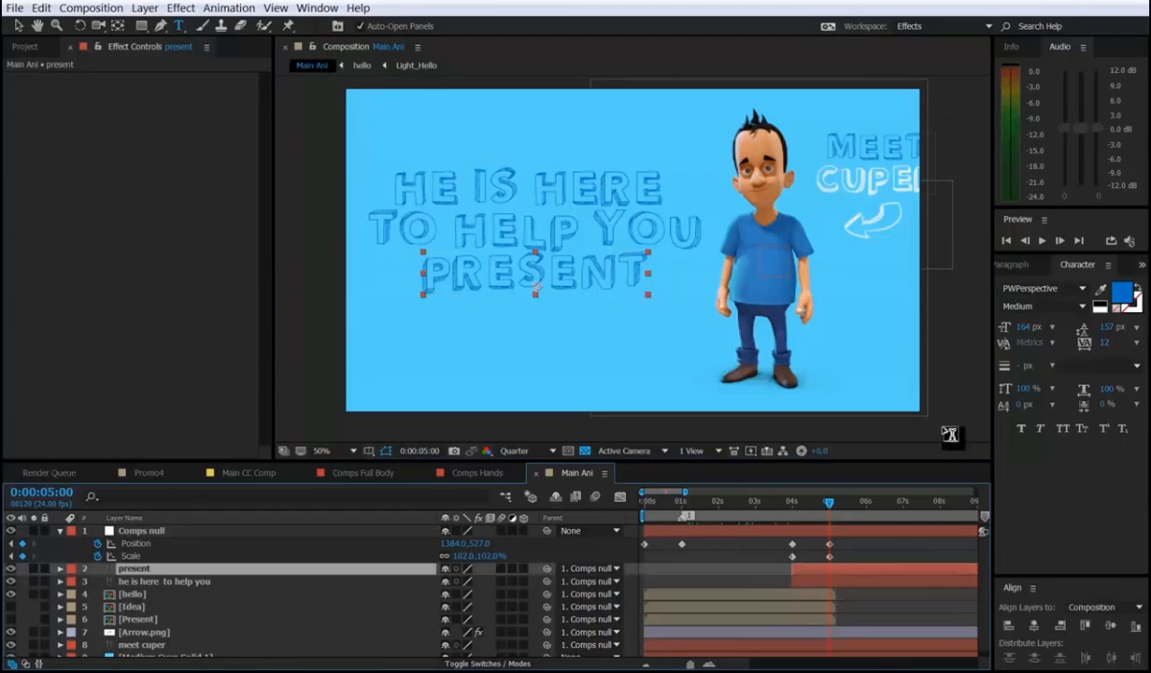
click(1102, 302)
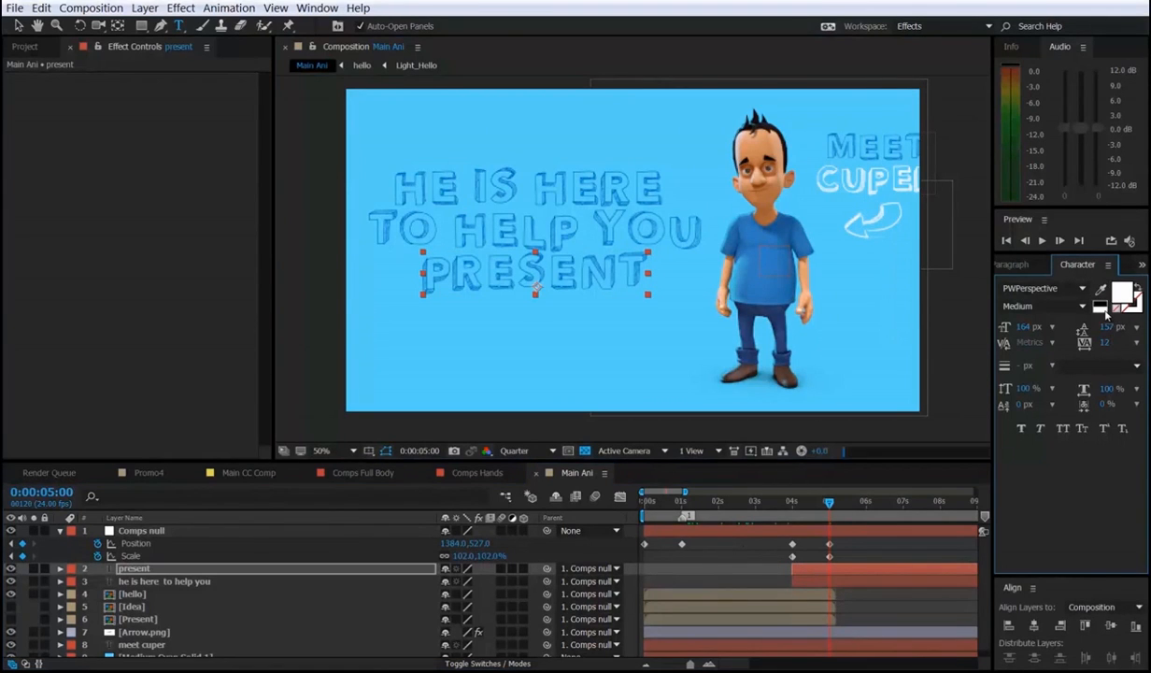
key(v)
drag(648, 295, 698, 310)
drag(634, 271, 632, 291)
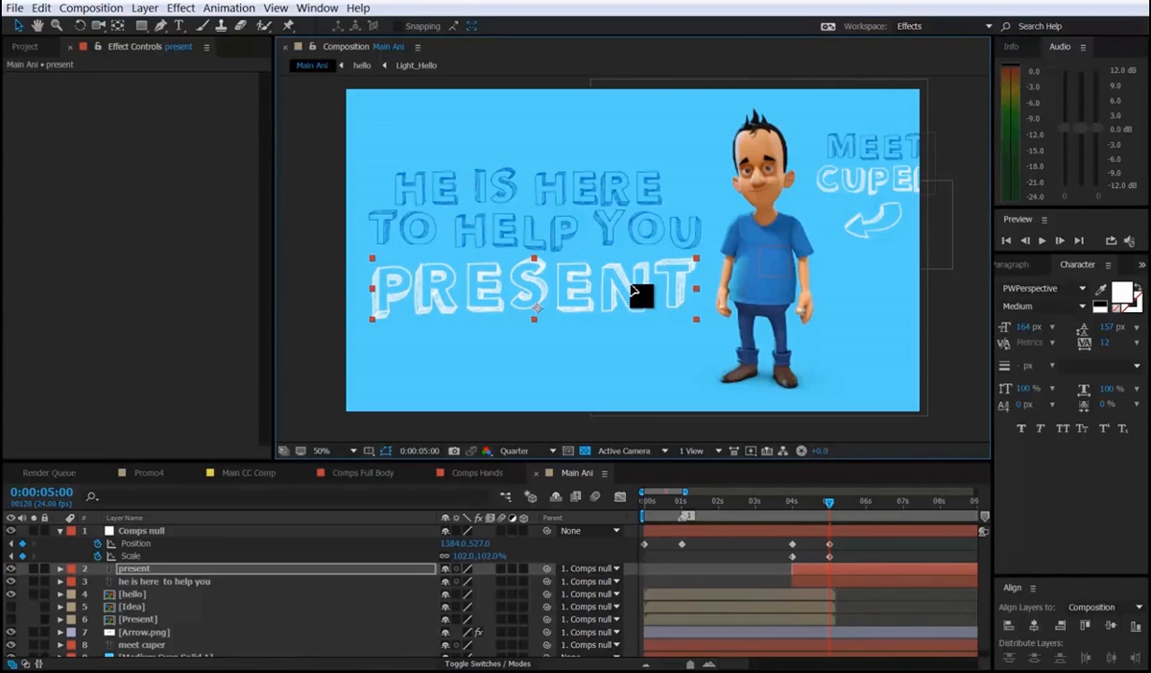
Scale the "he is here to help you" text down to 69% and "present" to 103.7%, keeping "present" directly beneath it.
click(528, 219)
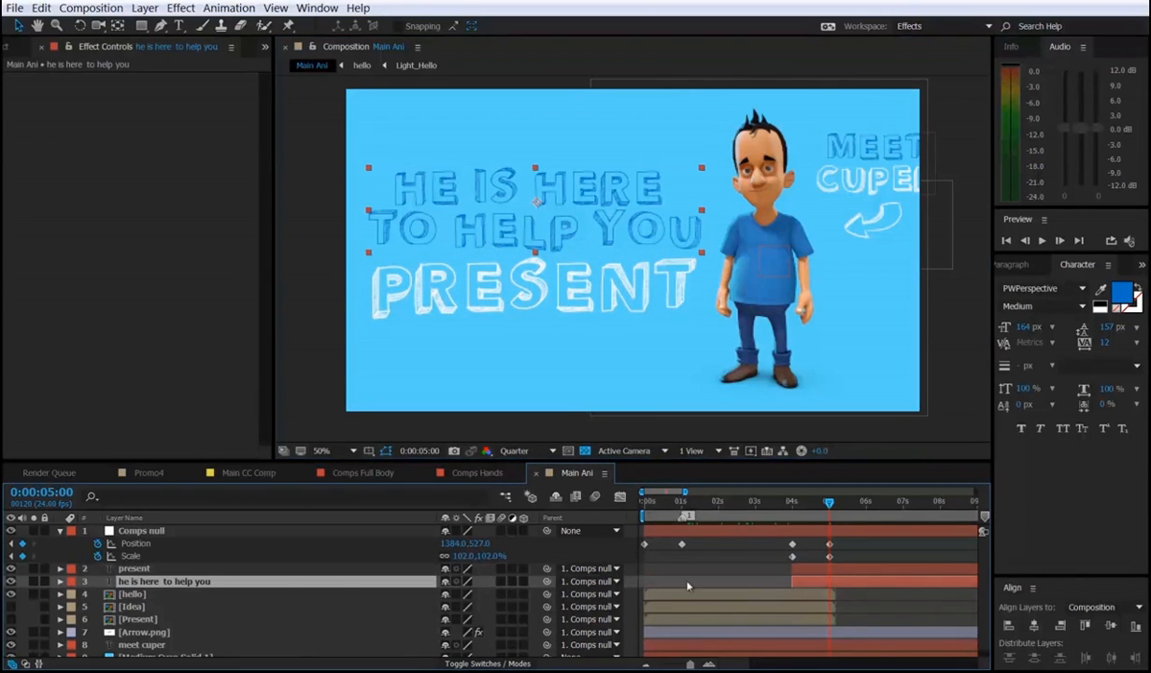
key(s)
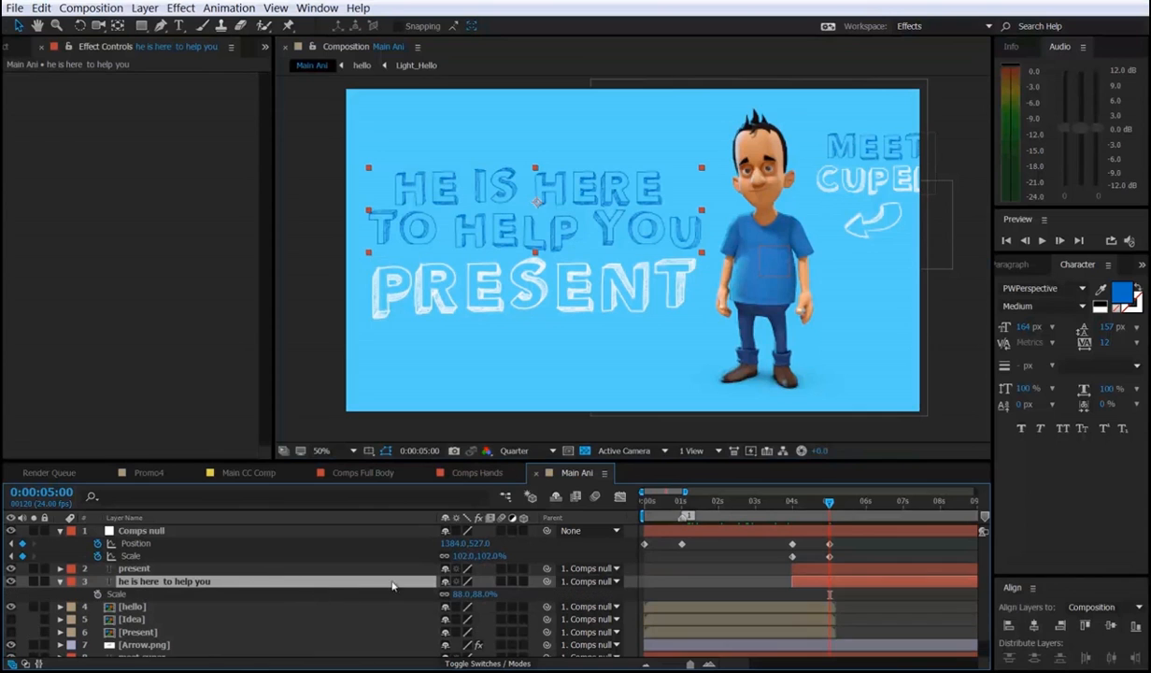
drag(697, 261, 643, 287)
click(643, 288)
drag(696, 323, 641, 277)
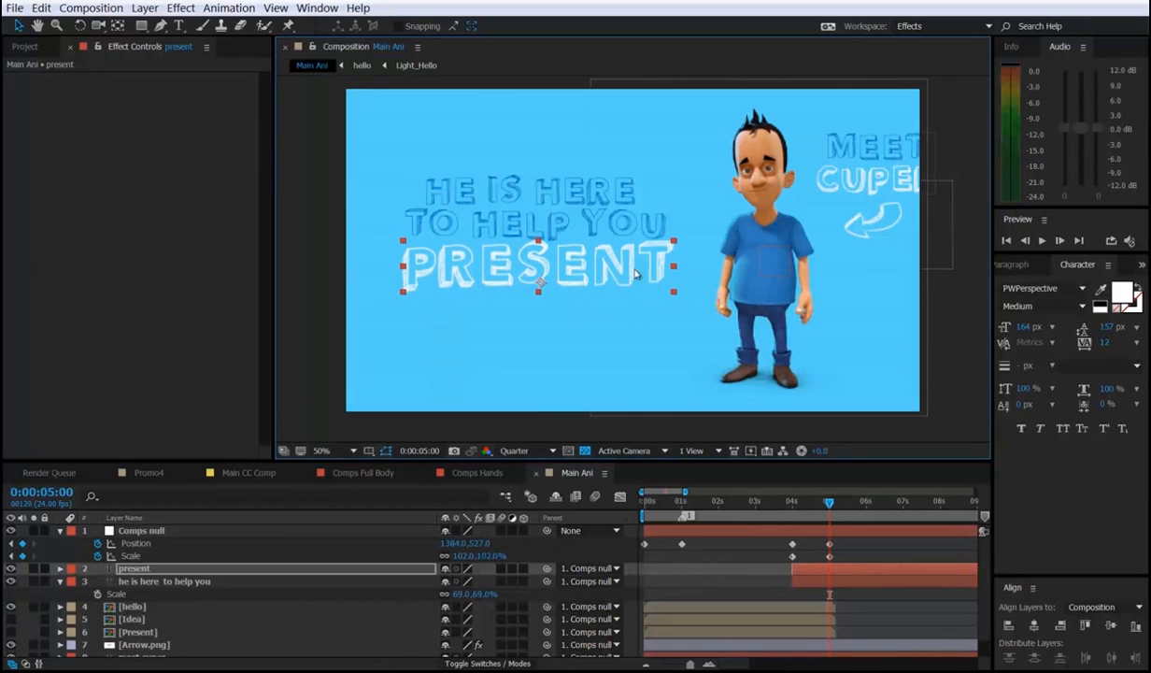
key(s)
drag(488, 581, 476, 591)
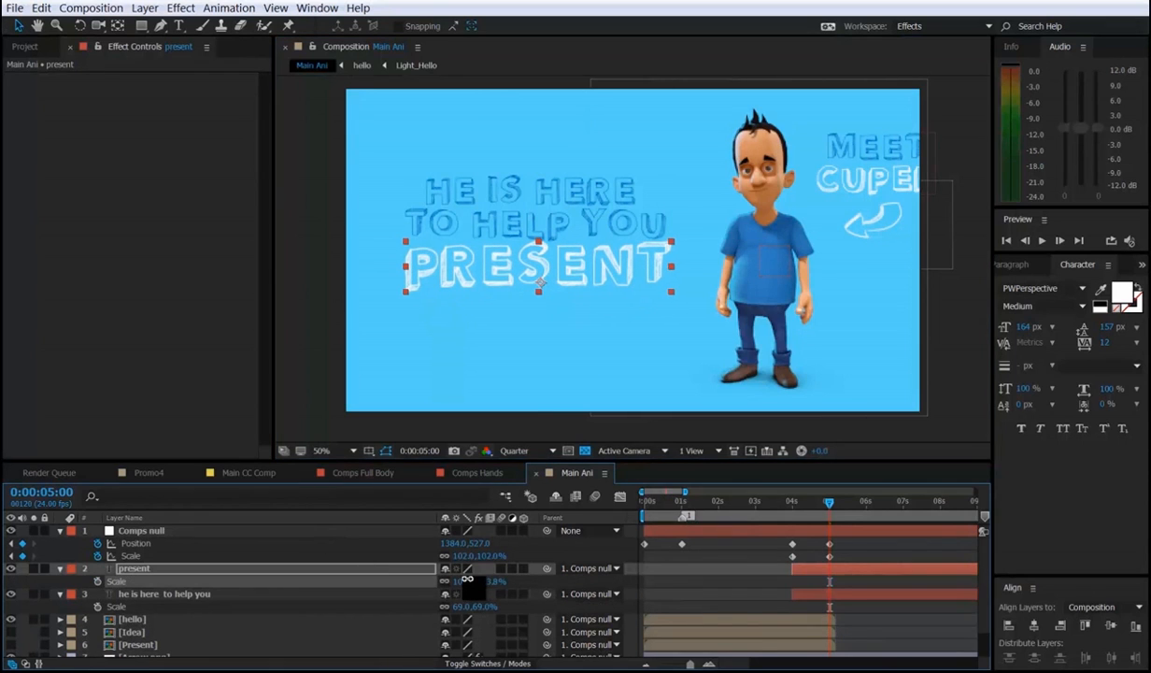
Following the Promo4 framing, set Comps null at 0:00:05:00 to 94.7% scale and position 1408, 527.
click(142, 470)
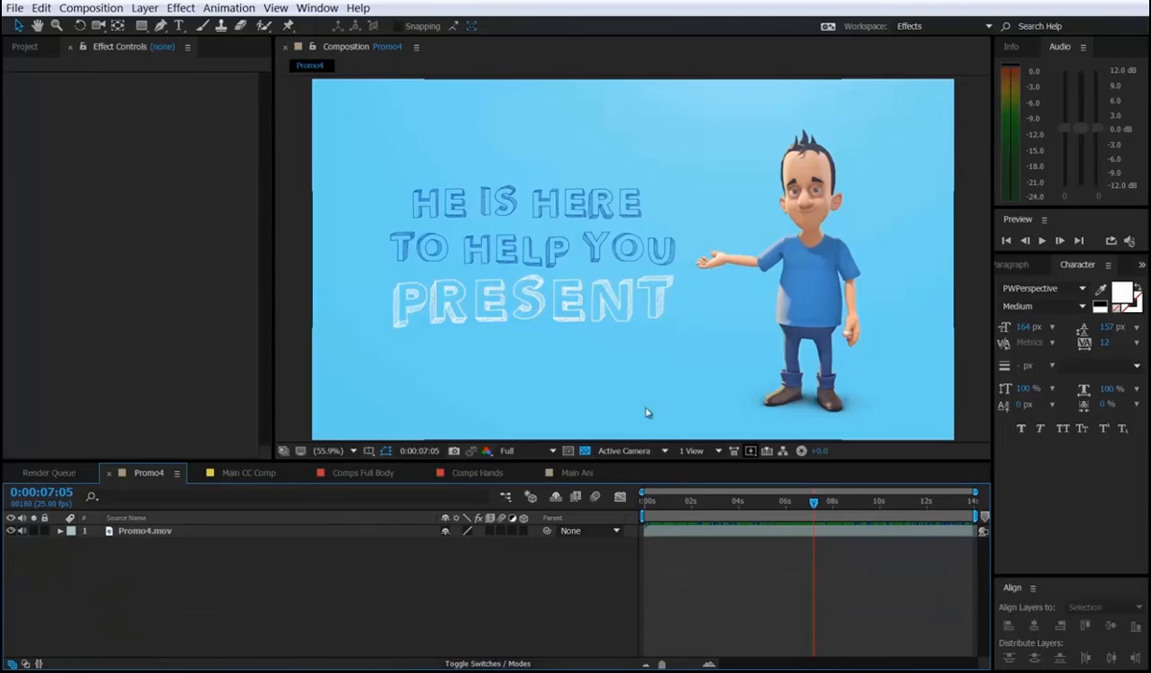
click(574, 473)
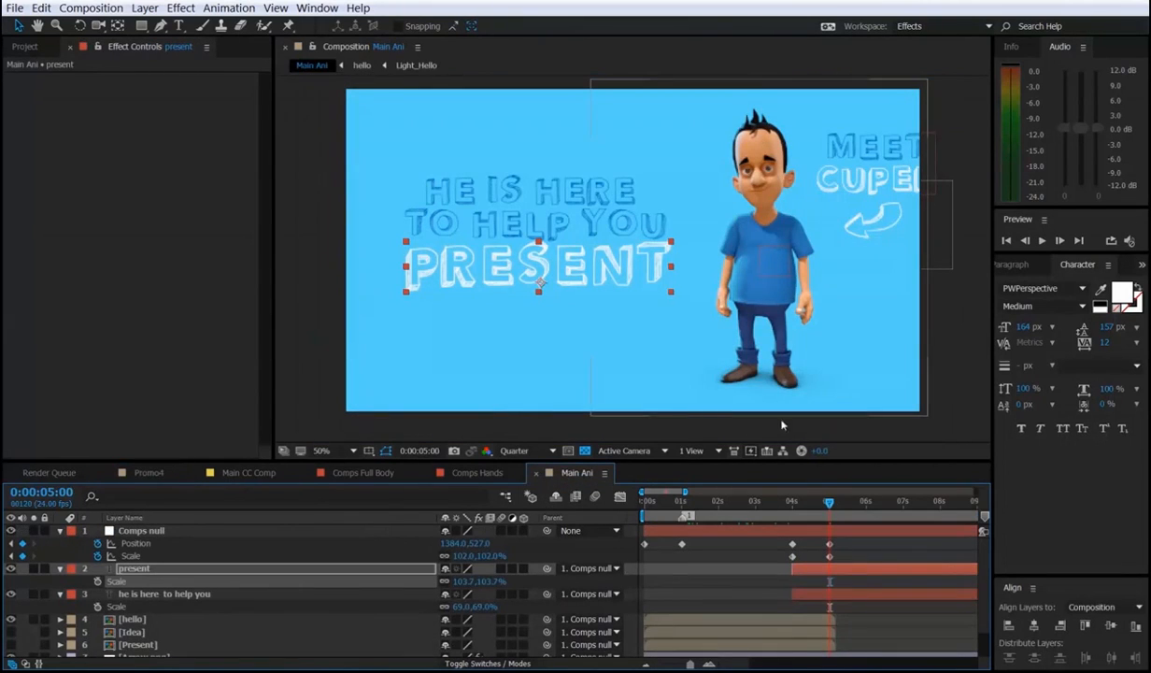
click(828, 532)
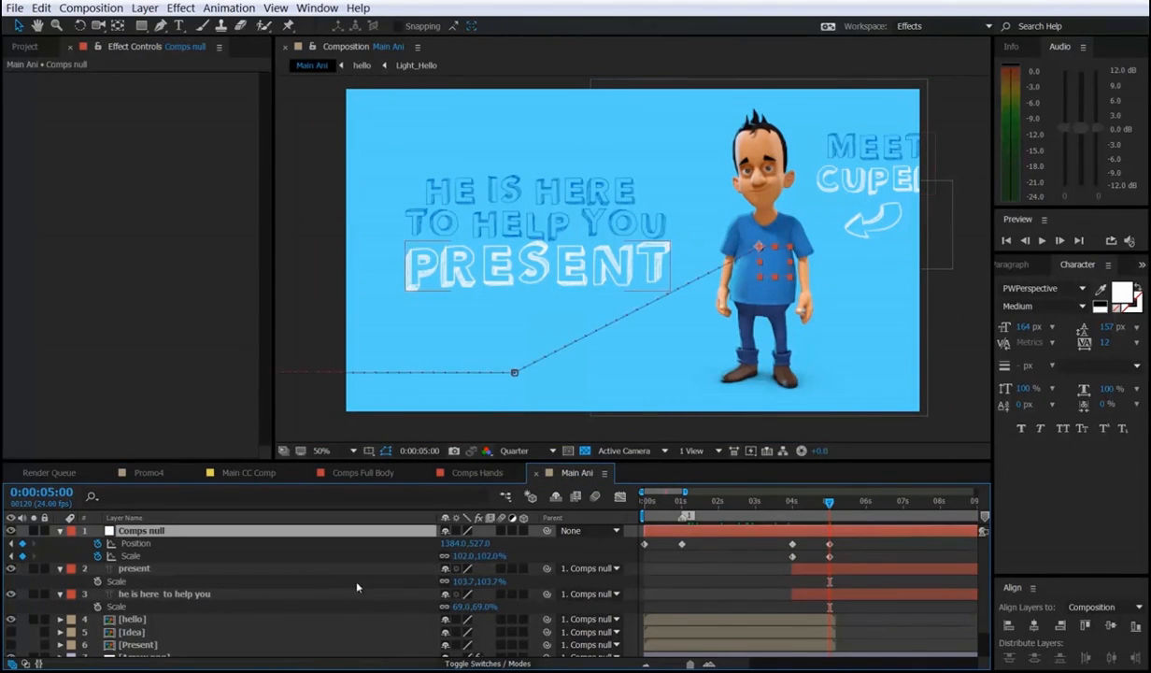
drag(483, 559, 464, 545)
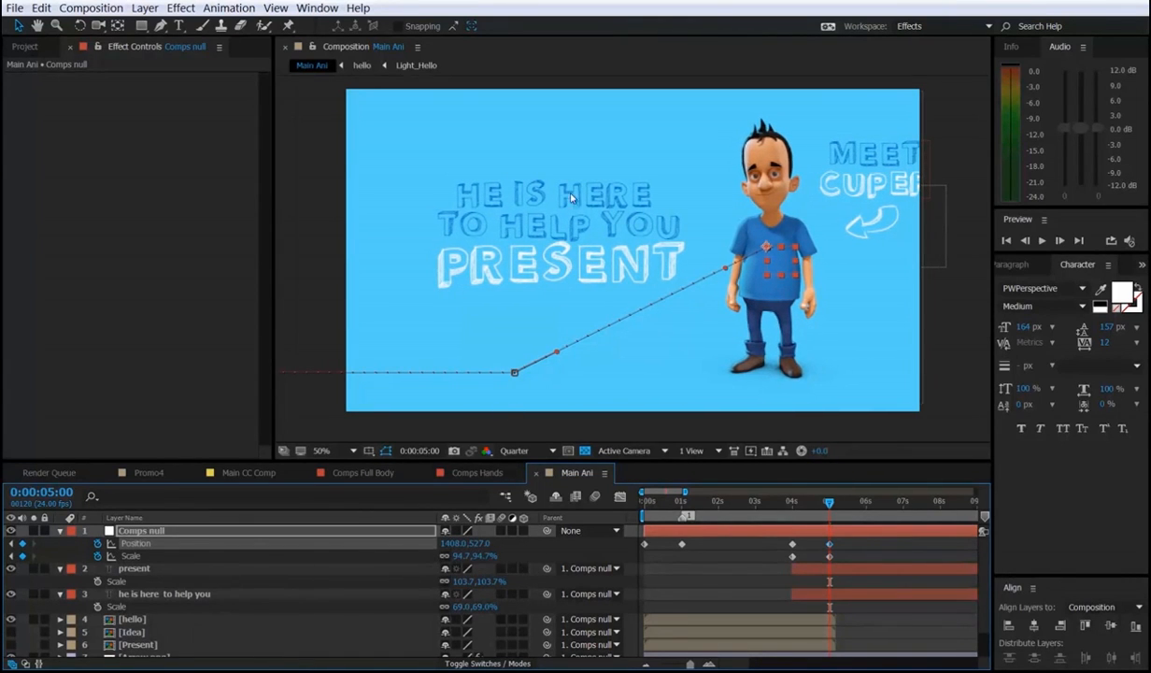
Move the "present" and "he is here to help you" texts together slightly farther from the character.
click(799, 570)
shift+click(811, 597)
drag(600, 241, 577, 233)
Enlarge "he is here to help you" to 74.8% and "present" to 108.9%, nudging "present" slightly down beneath the caption.
click(803, 594)
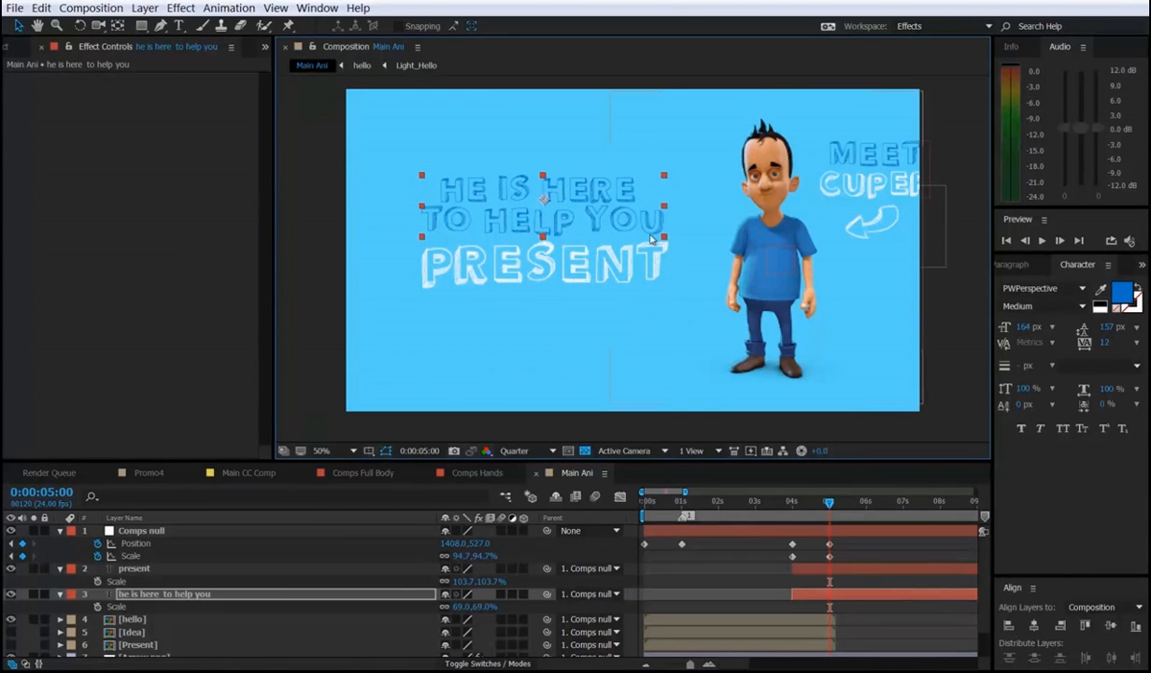
drag(662, 241, 674, 239)
click(666, 290)
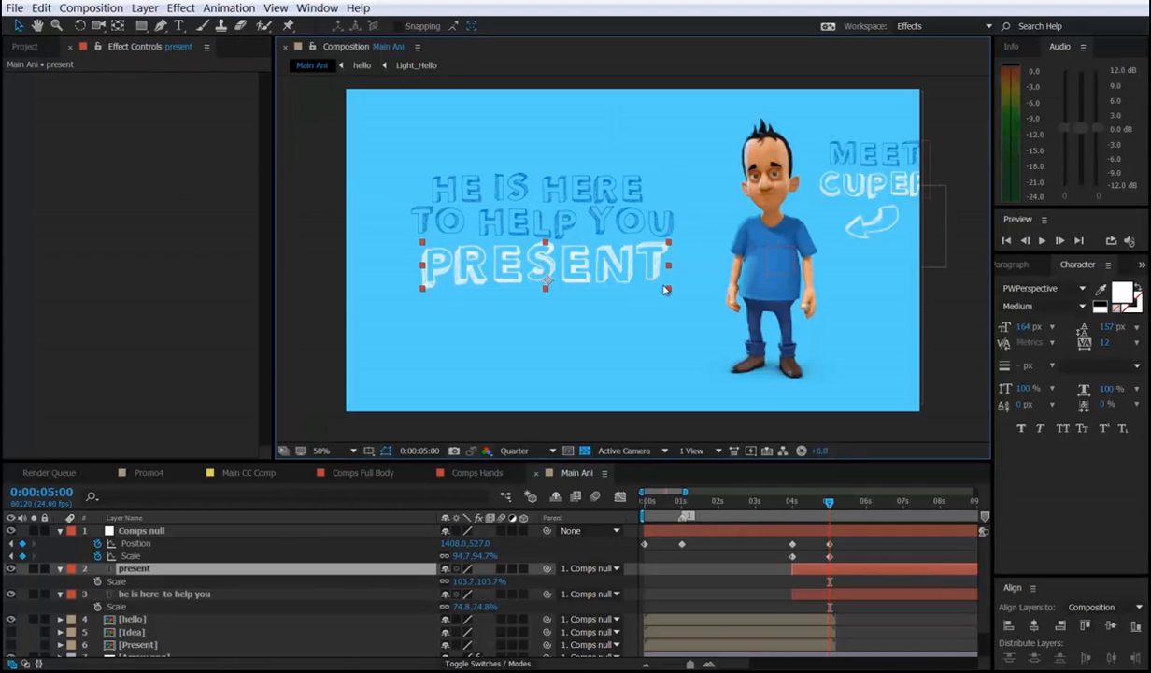
drag(669, 294, 676, 297)
drag(624, 259, 623, 264)
Collapse the expanded properties of all Main Ani layers and clear the selection.
click(814, 569)
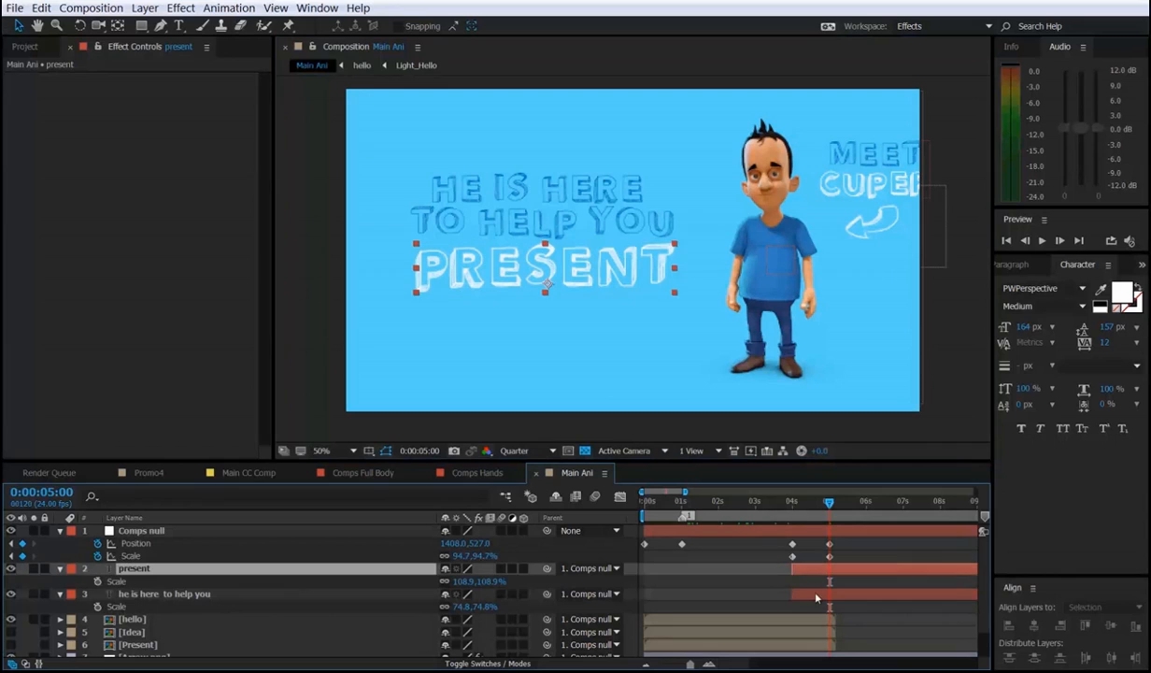
shift+click(814, 594)
drag(546, 568, 546, 569)
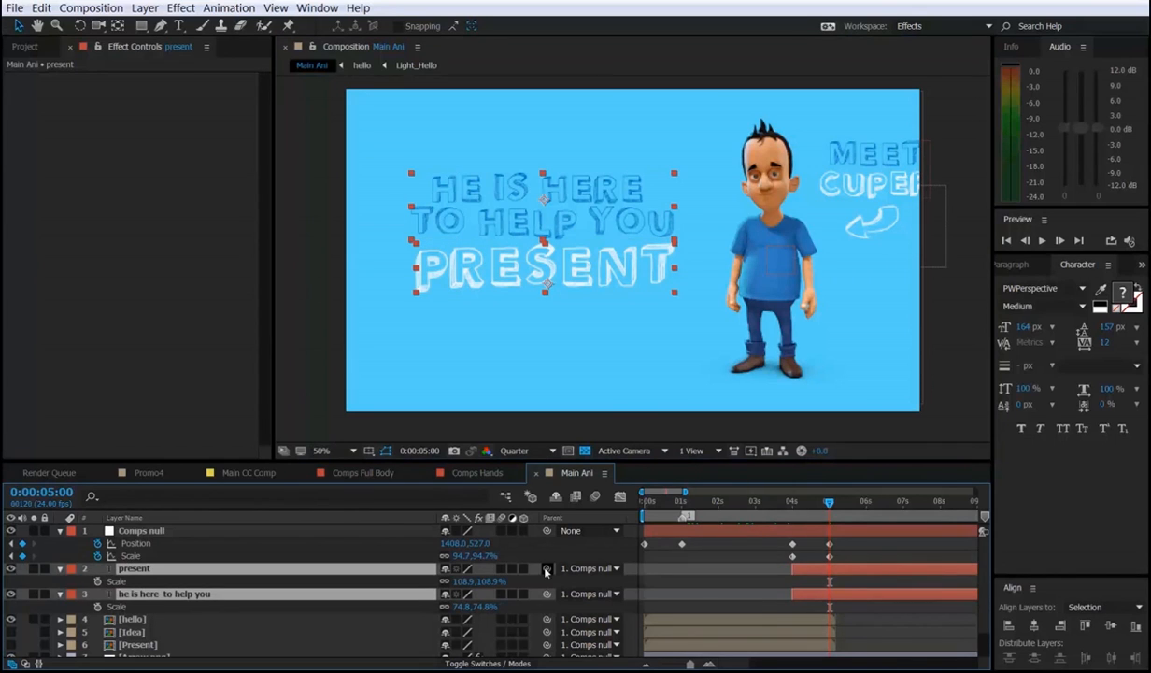
key(ctrl+a)
click(60, 531)
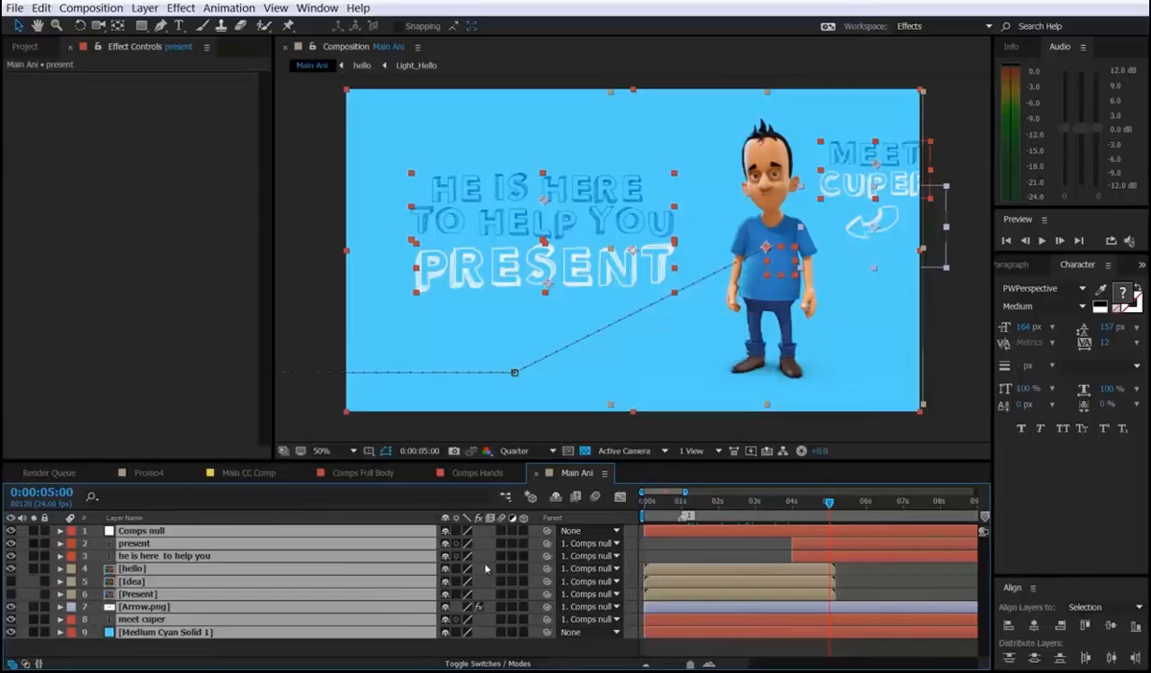
click(416, 655)
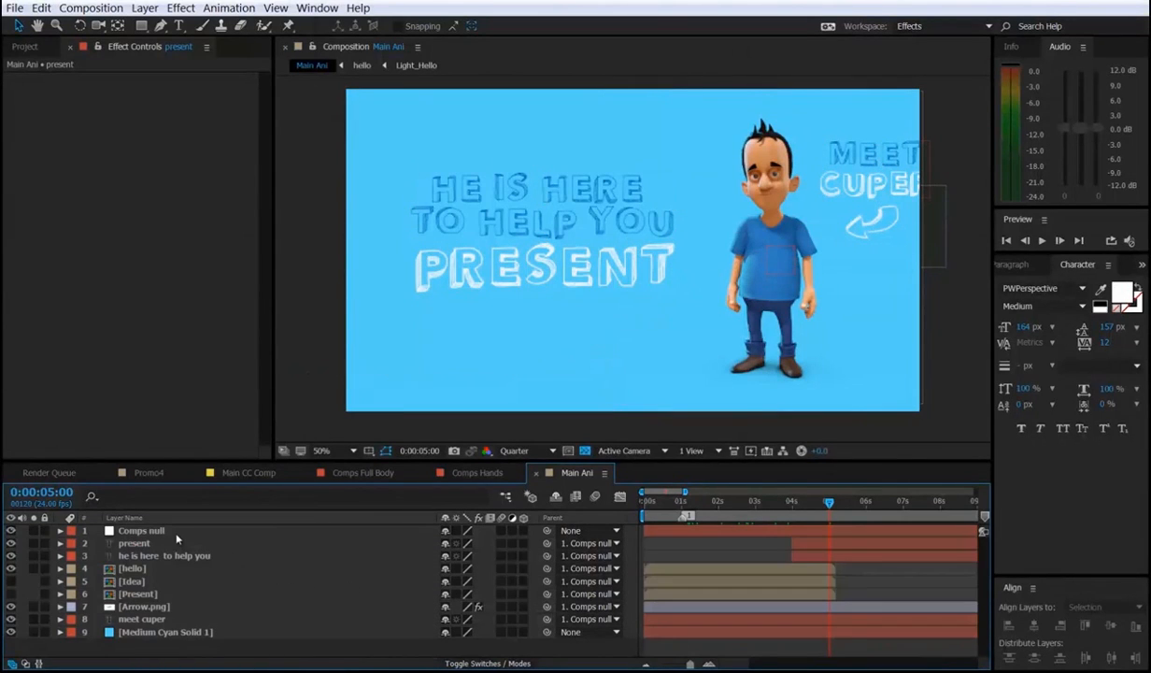
click(152, 530)
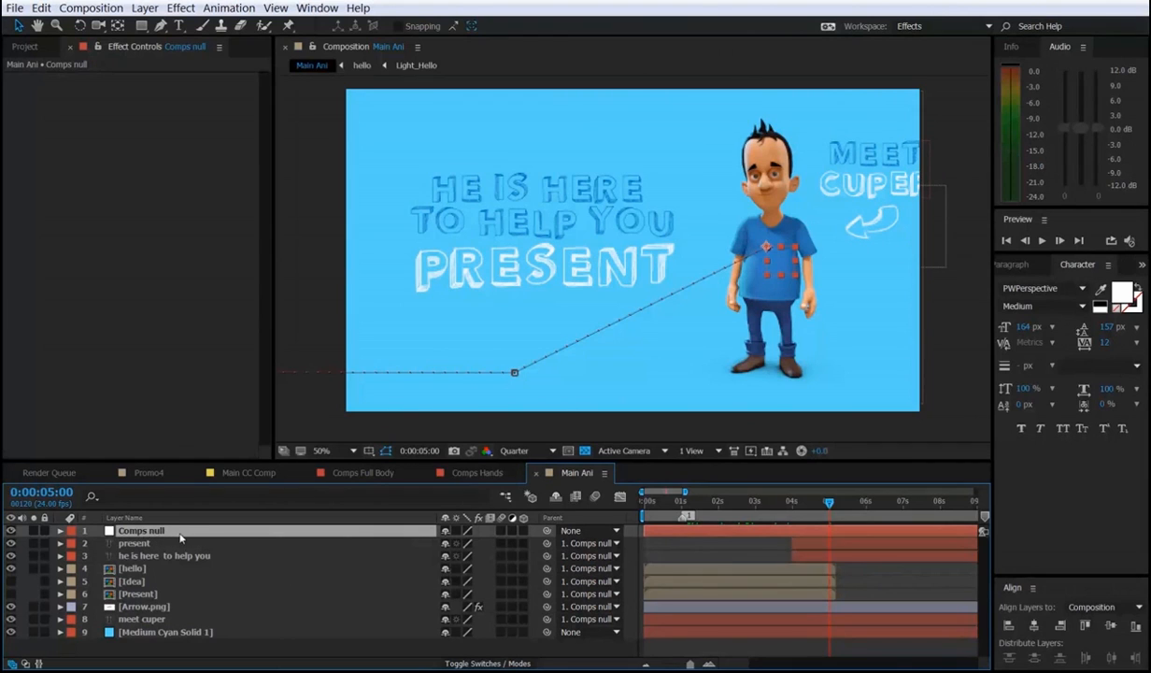
click(140, 543)
ctrl+click(154, 555)
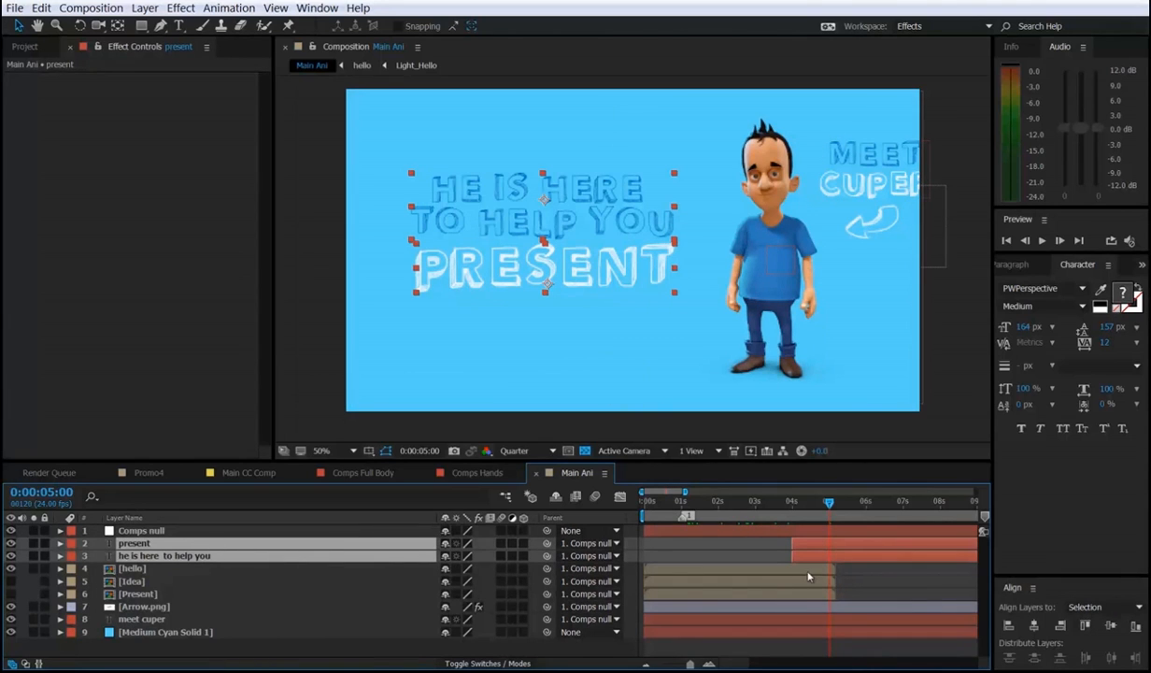
click(882, 594)
After checking Promo4 up to 0:00:09:21, make the Idea layer visible in Main Ani and shift its clip to start at about 11 seconds.
click(147, 473)
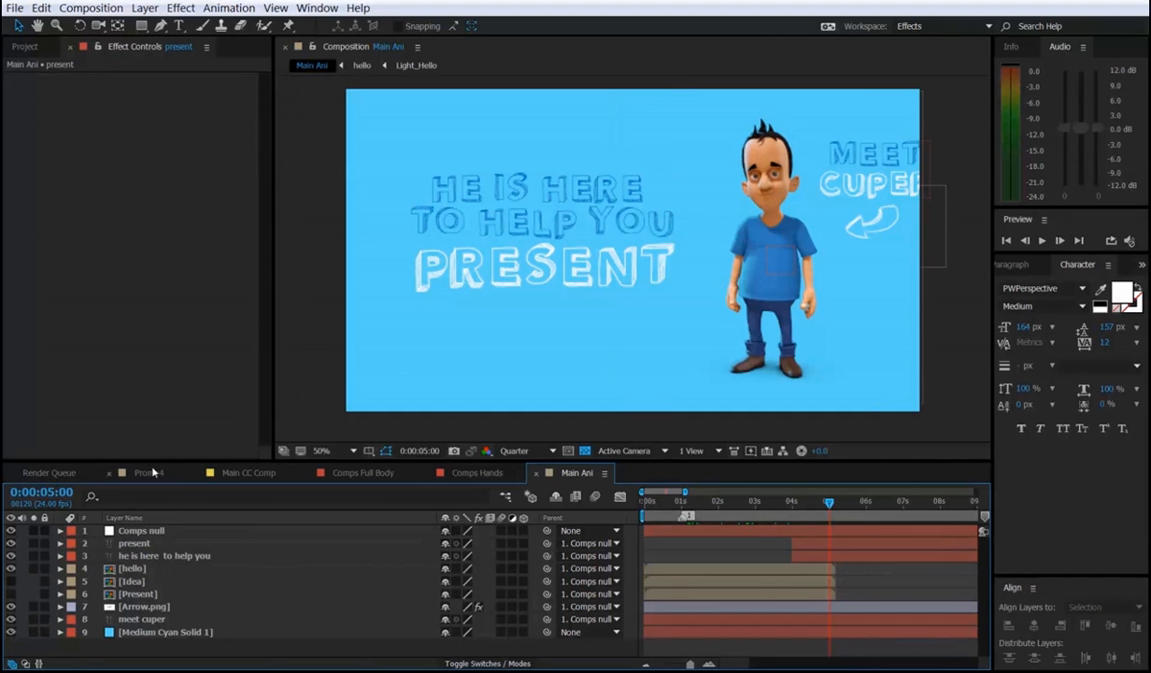
drag(818, 505, 875, 521)
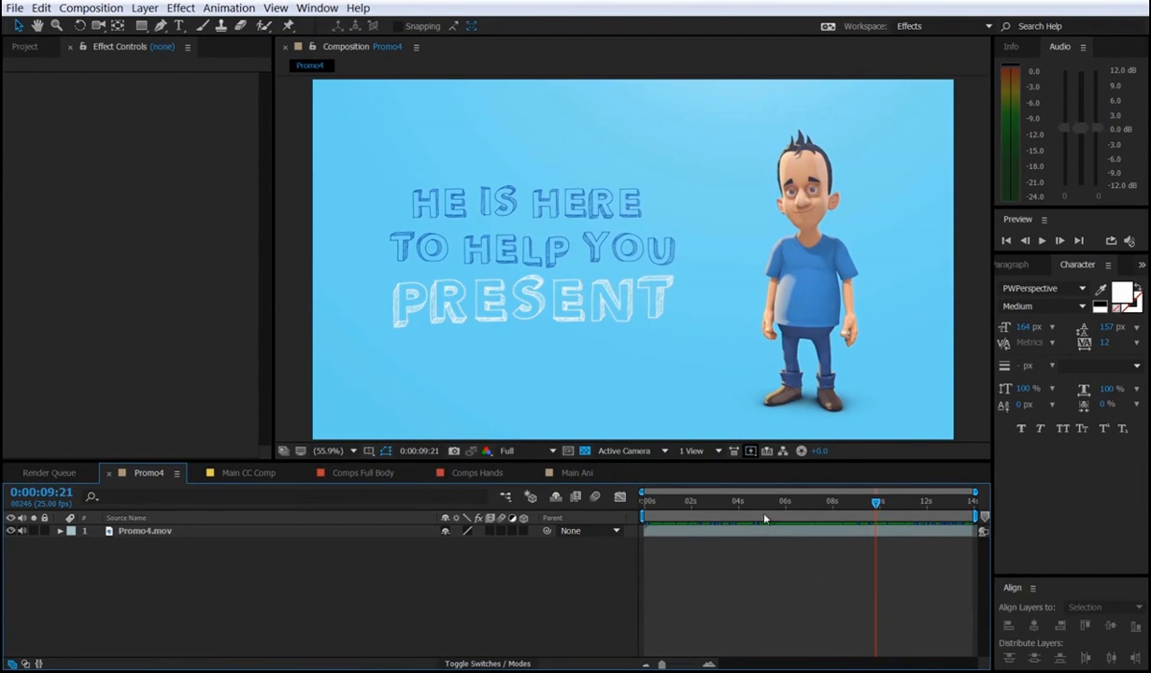
click(576, 472)
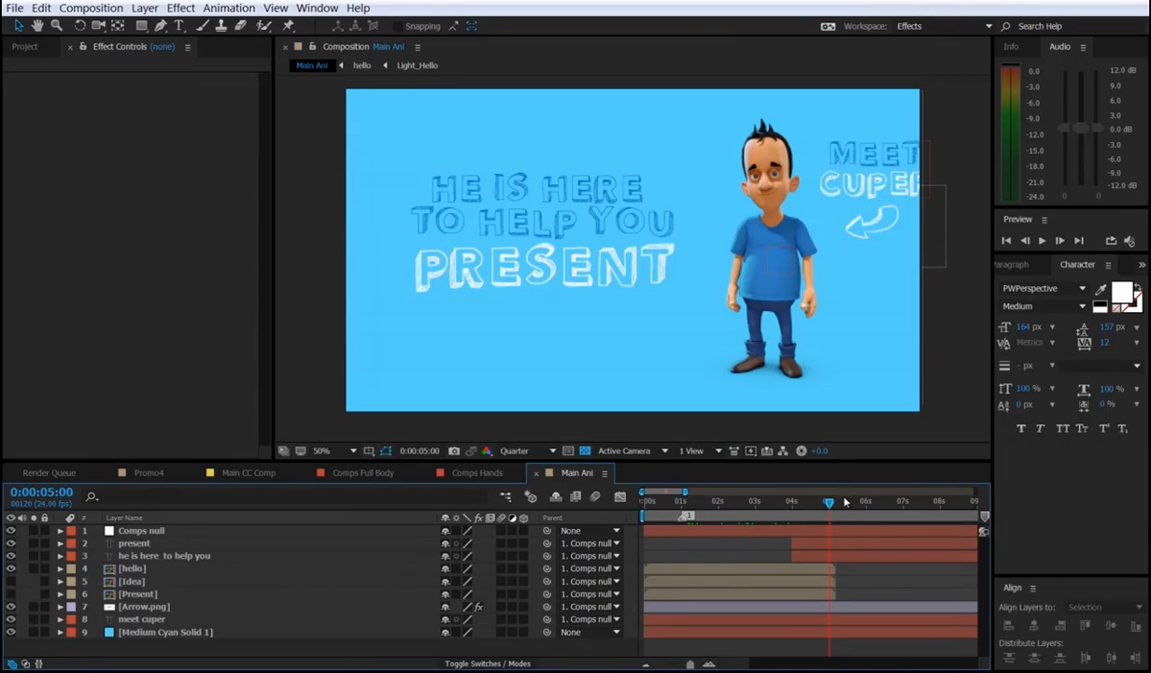
drag(688, 492, 705, 495)
drag(785, 504, 748, 531)
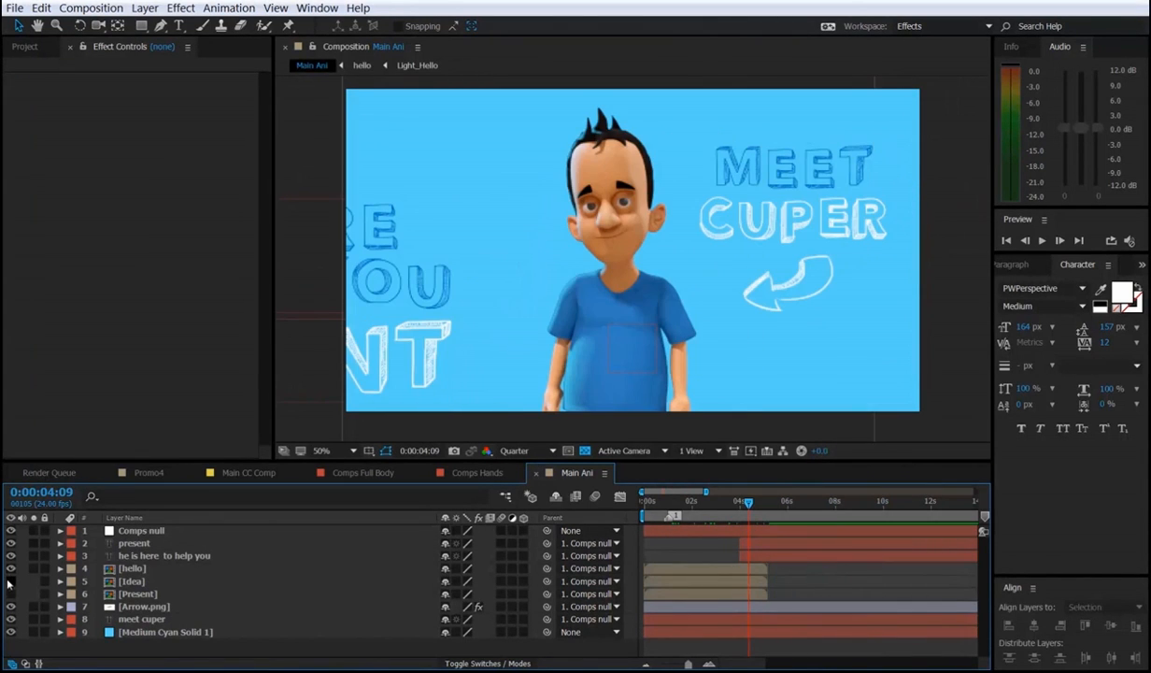
click(126, 582)
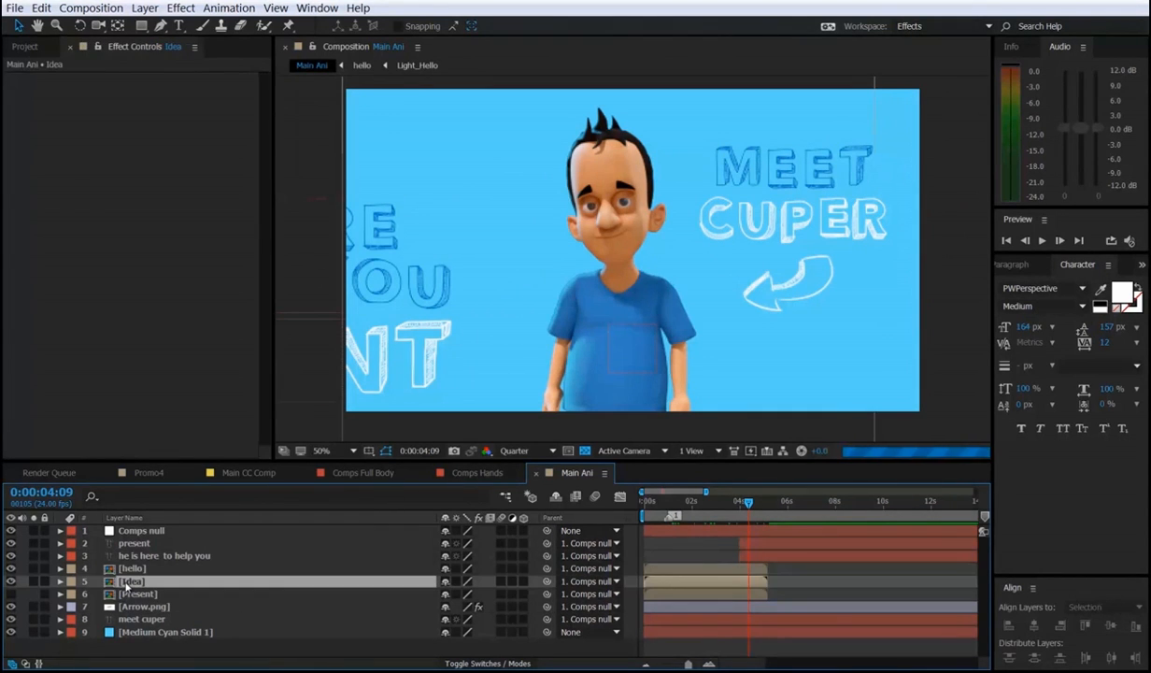
drag(677, 583, 944, 577)
Make the Present character layer visible, place it directly above hello, and shift its clip to start where hello ends.
click(202, 595)
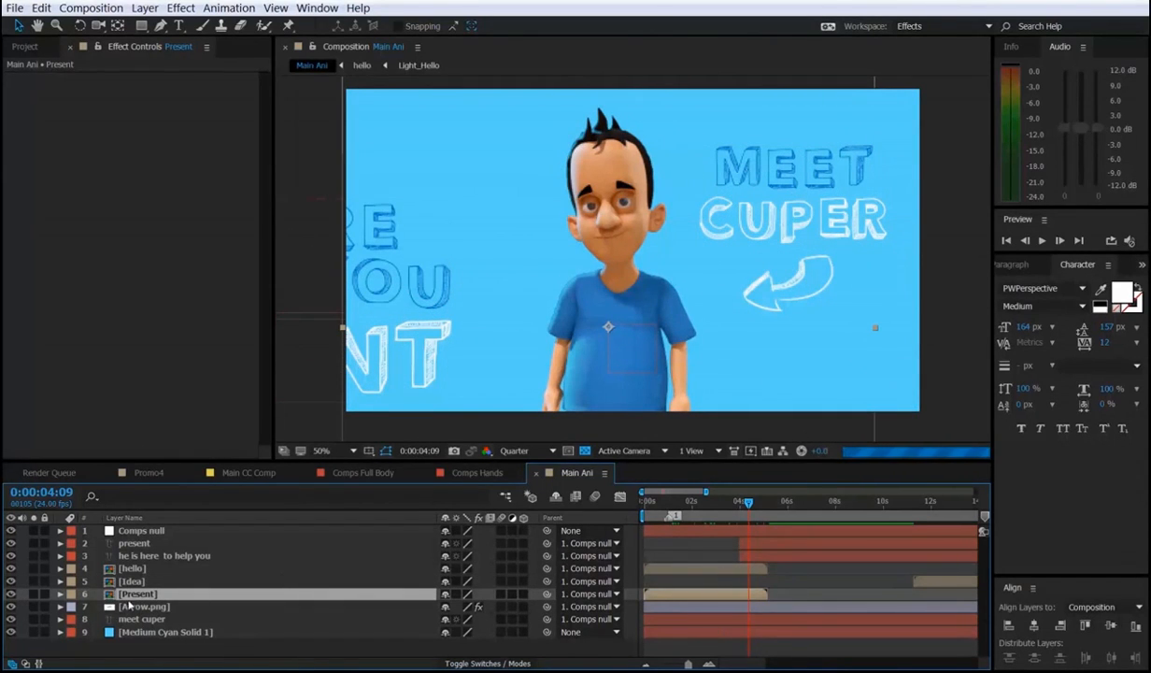
drag(131, 594, 121, 564)
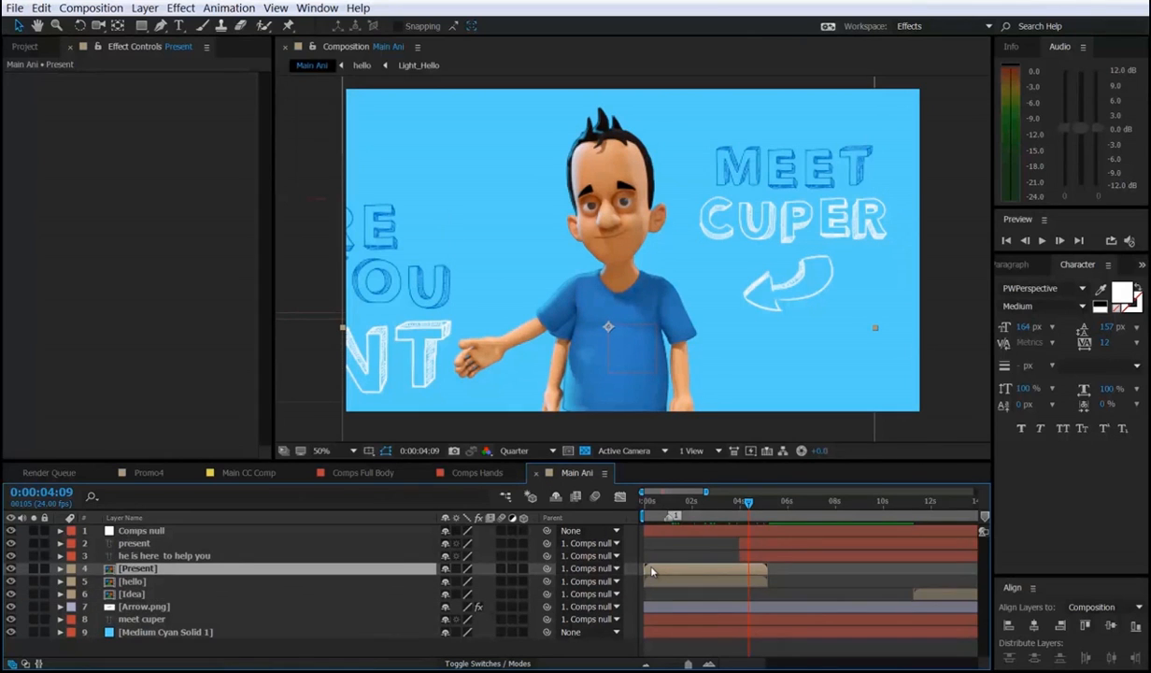
drag(664, 574, 783, 576)
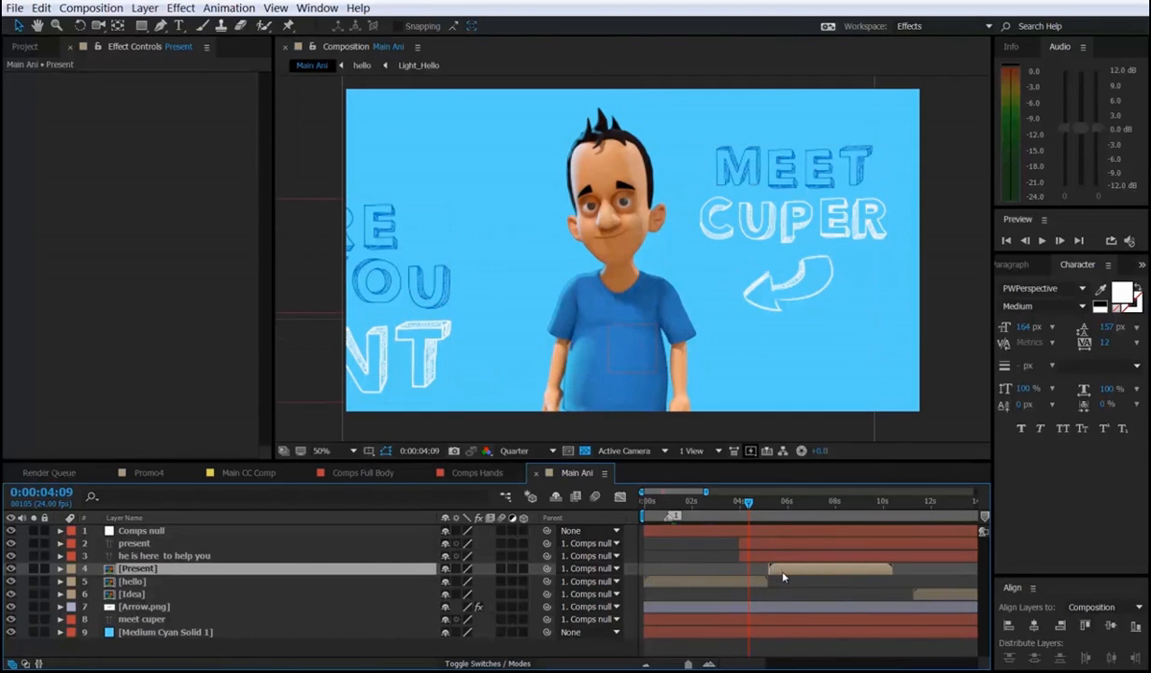
Examine the junction between the end of the hello clip and the start of Present, just after 0:00:05:00.
click(769, 580)
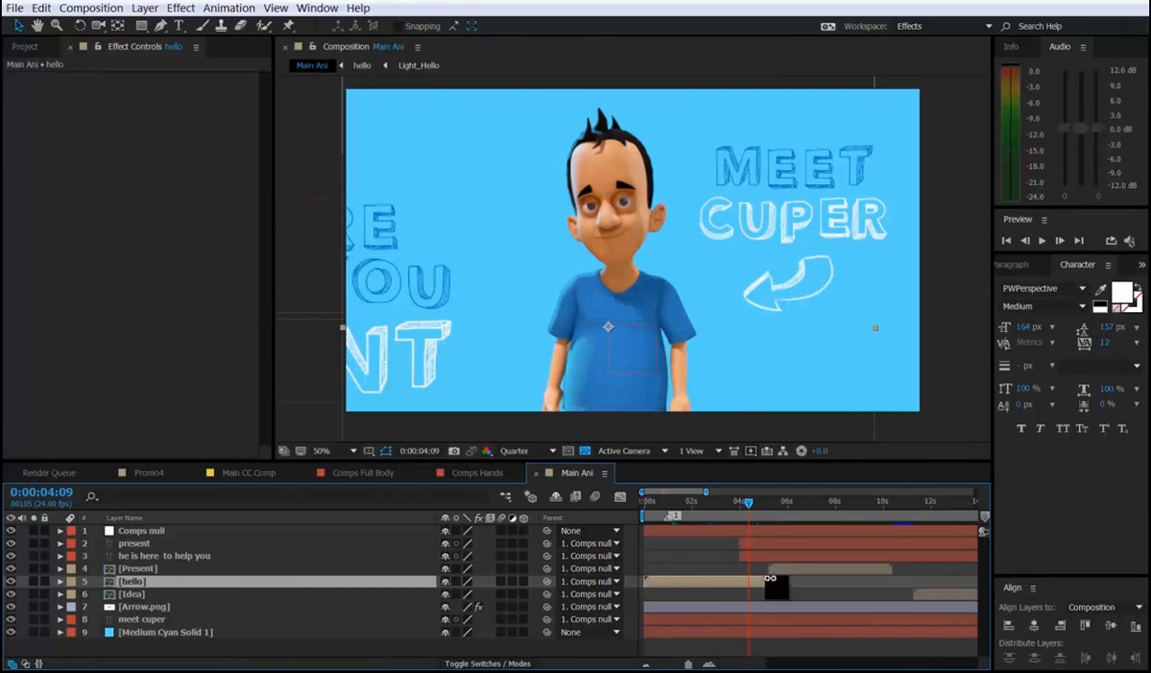
drag(754, 505, 763, 506)
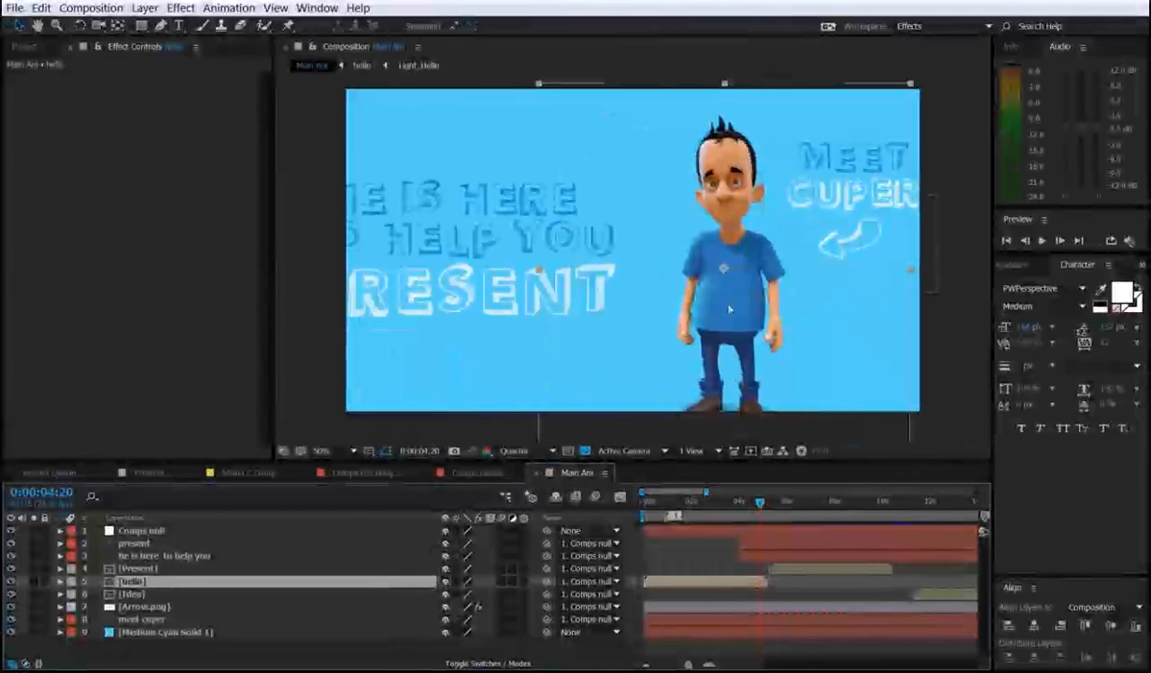
click(777, 597)
scroll(776, 598, up, 2)
click(753, 503)
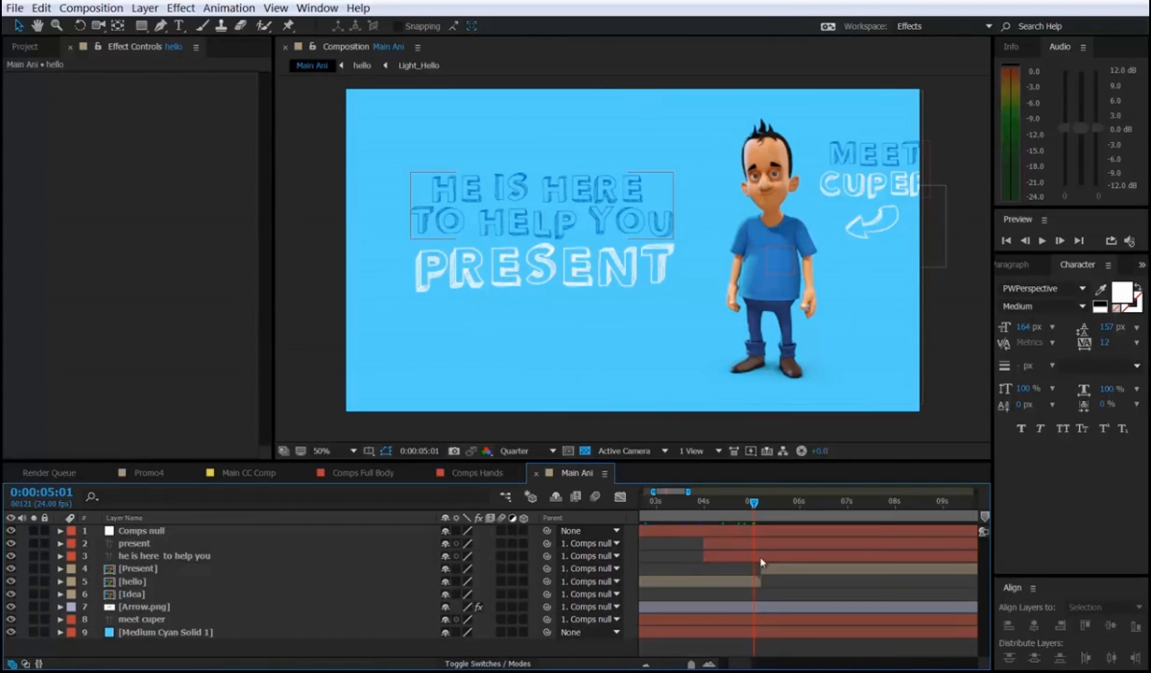
click(759, 581)
scroll(753, 516, up, 4)
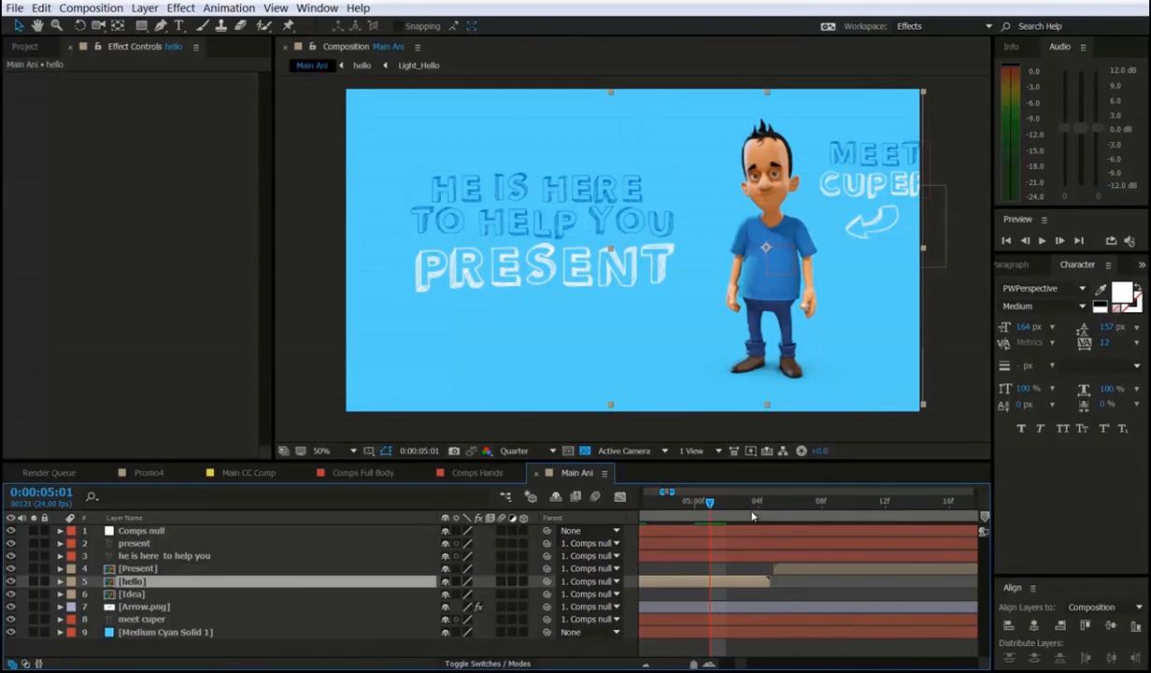
Try to start the Present clip one frame earlier, at 0:00:05:04, overlapping the end of hello.
click(791, 570)
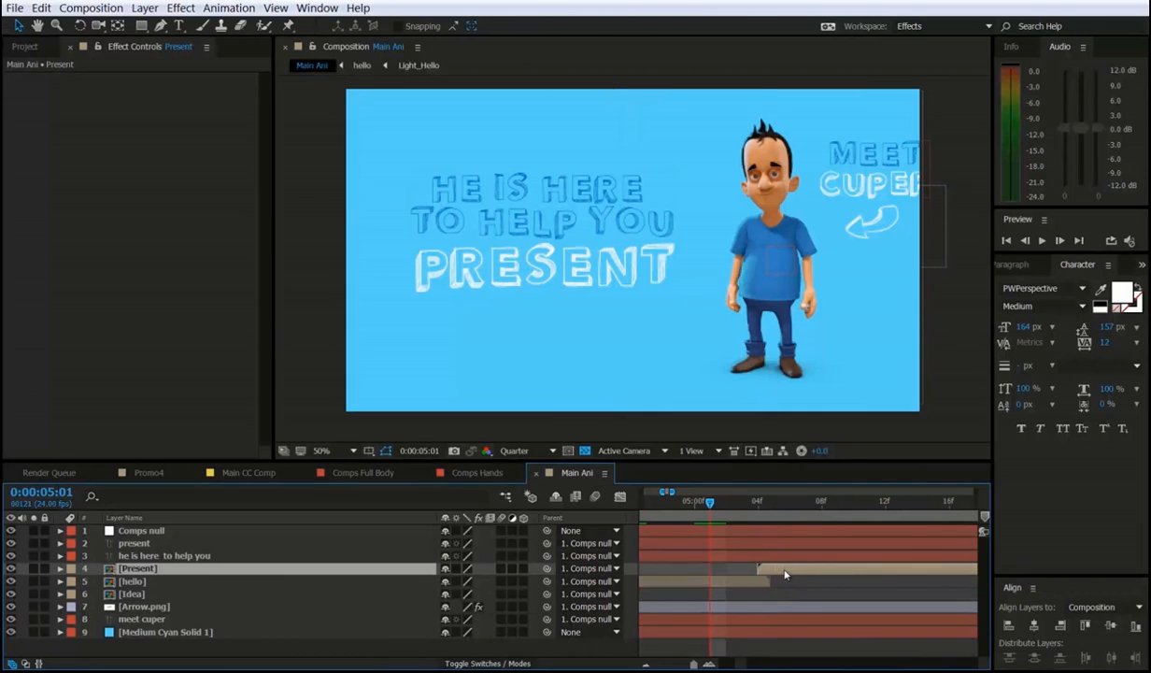
drag(710, 502, 771, 523)
click(755, 506)
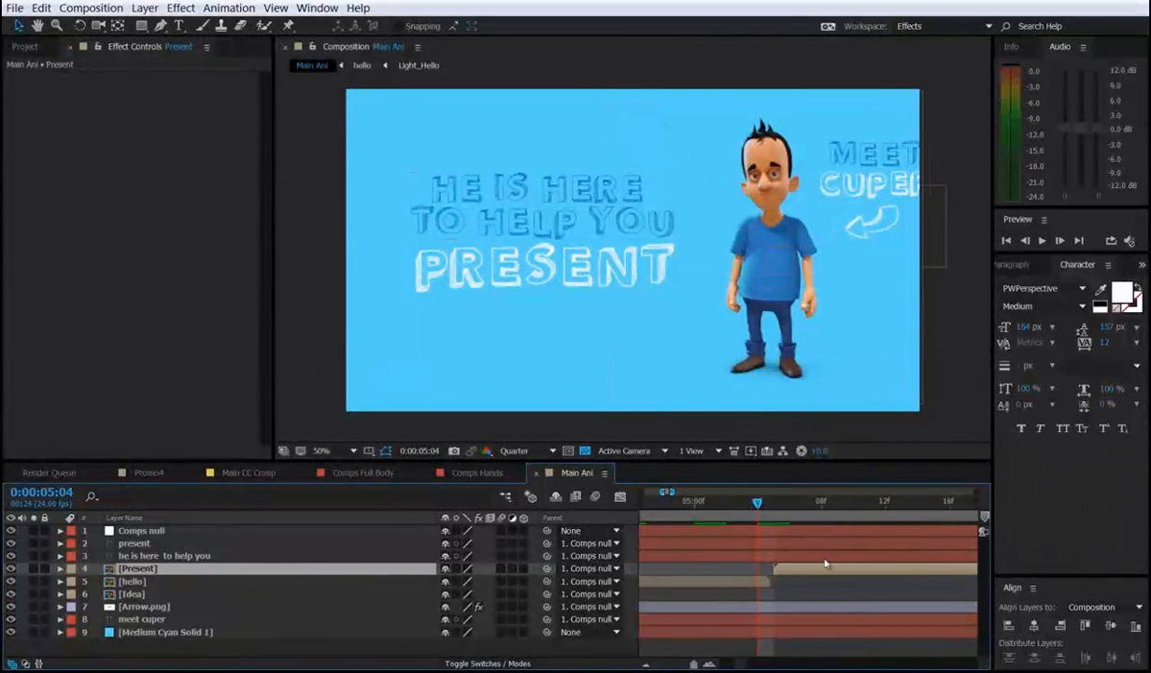
Compare frames 0:00:05:04 and 0:00:05:05 across the cut from hello to Present.
click(761, 581)
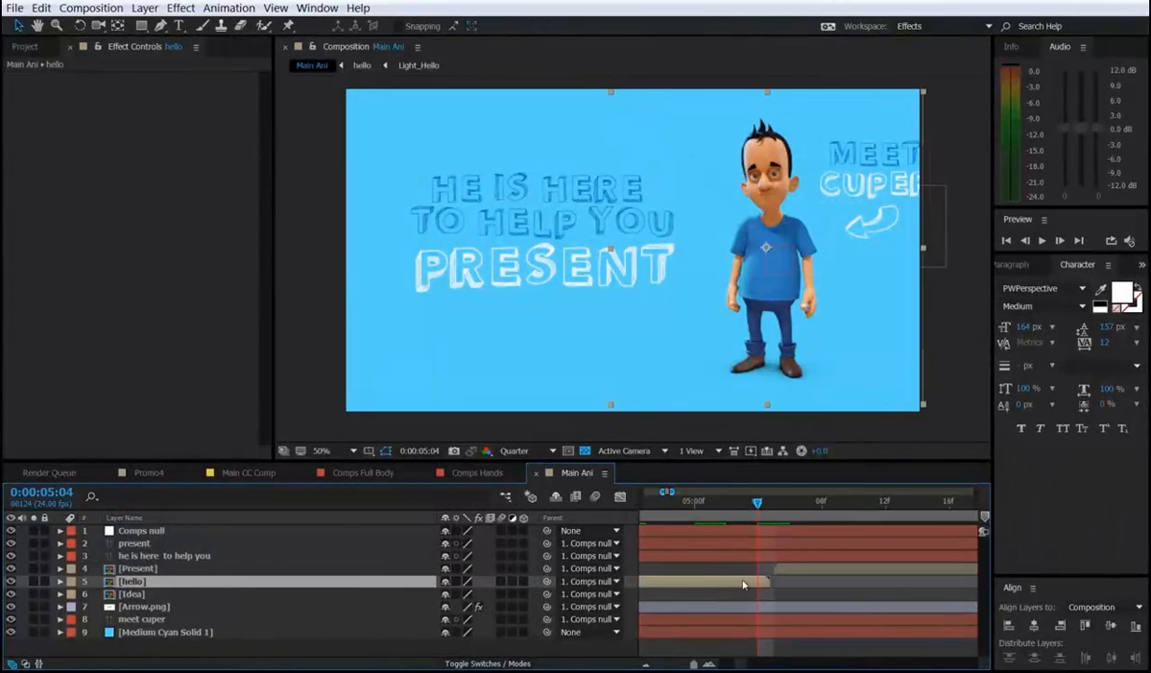
key(Page_Down)
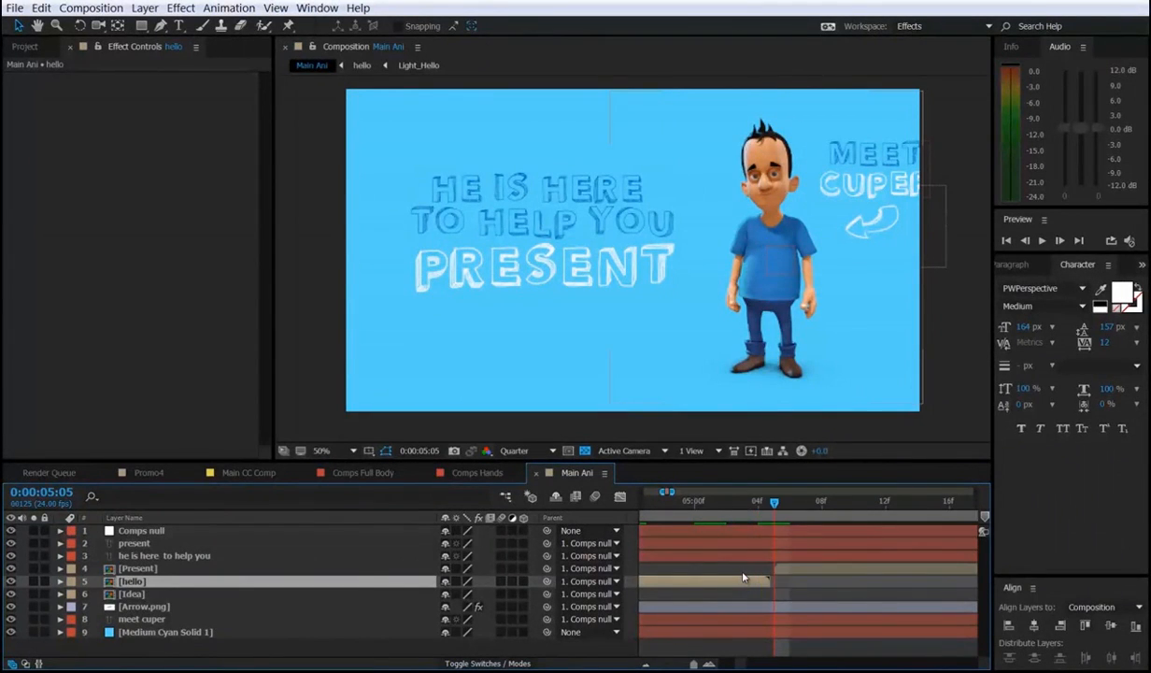
key(Page_Up)
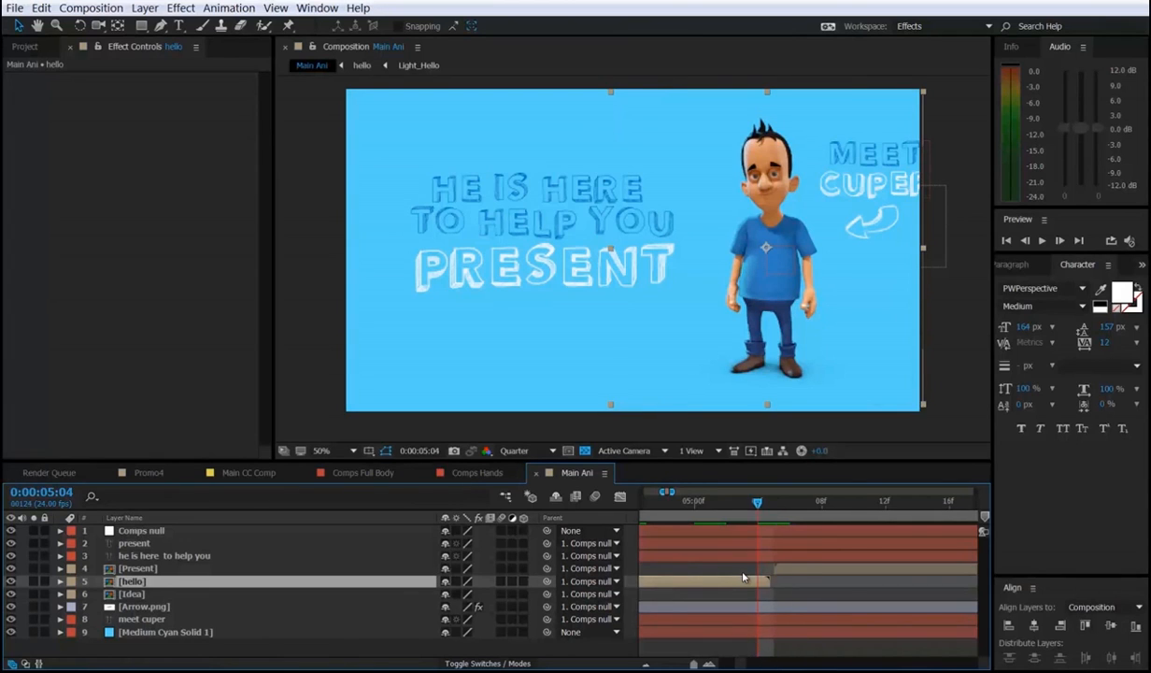
key(Page_Down)
key(Page_Up)
Review the available gesture clips in the Comps Full Body composition, picking out leaning, ThumbUp and Clapping as further candidates.
click(360, 473)
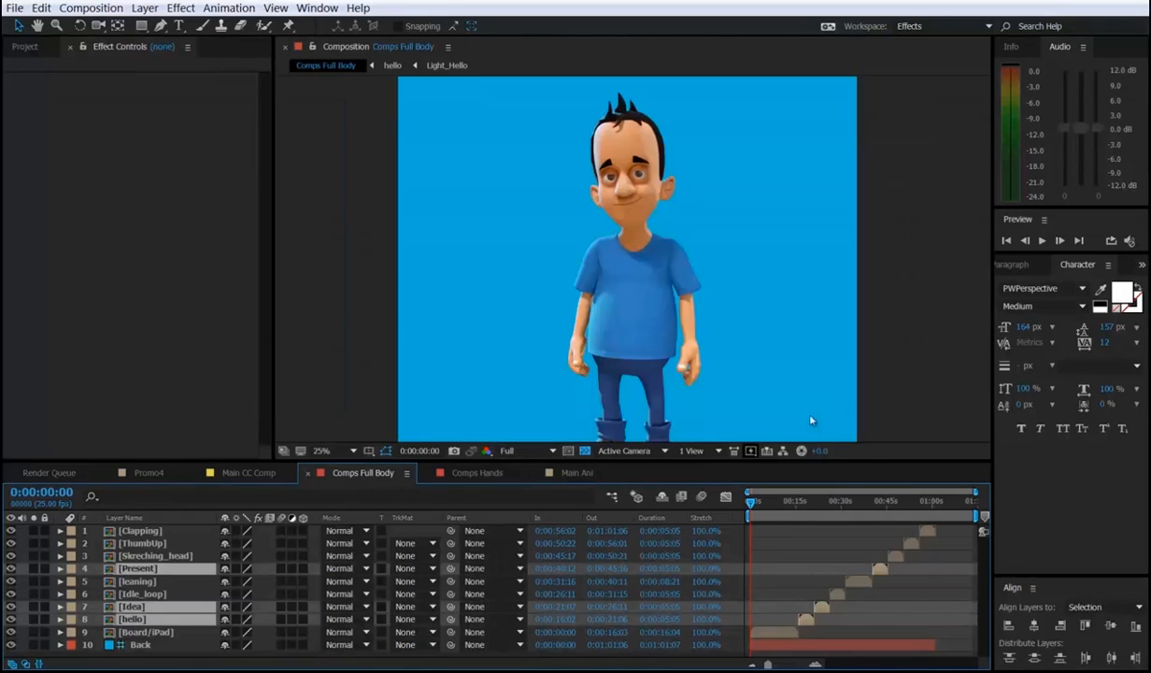
click(809, 624)
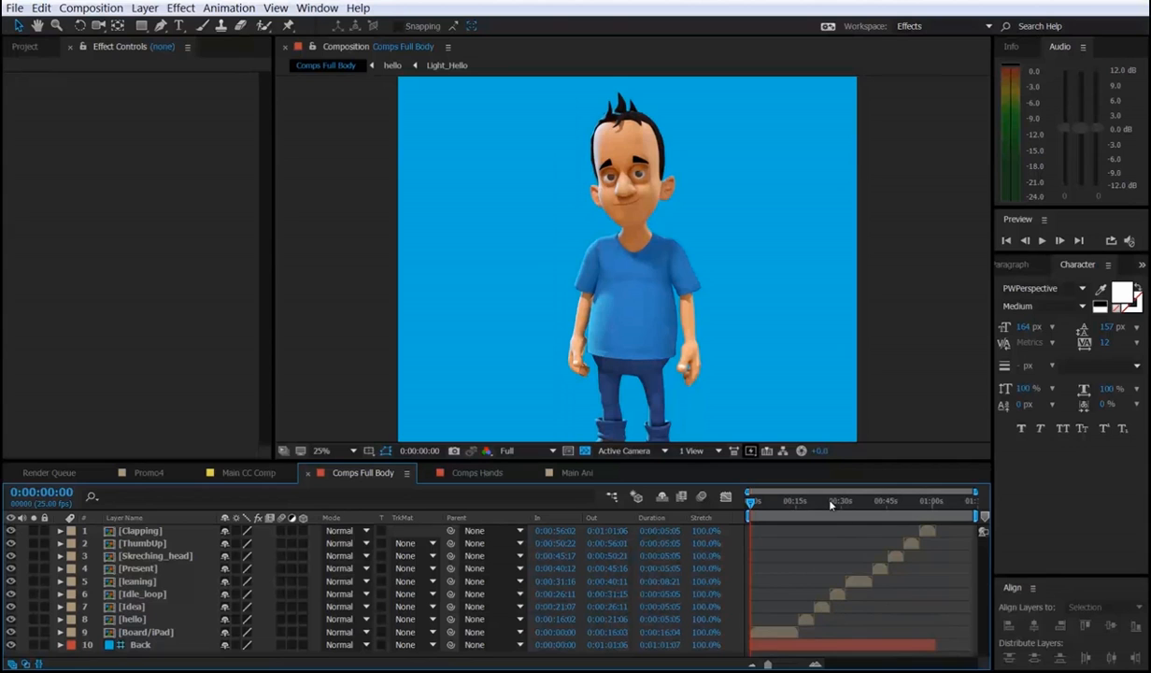
click(856, 581)
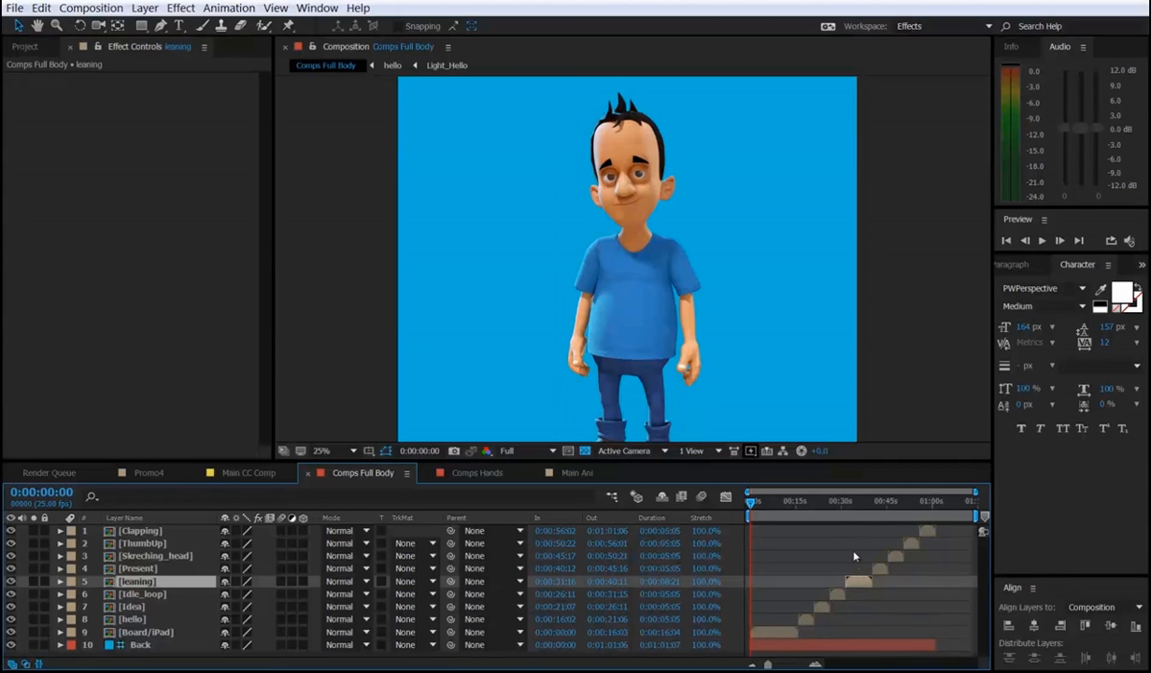
click(853, 556)
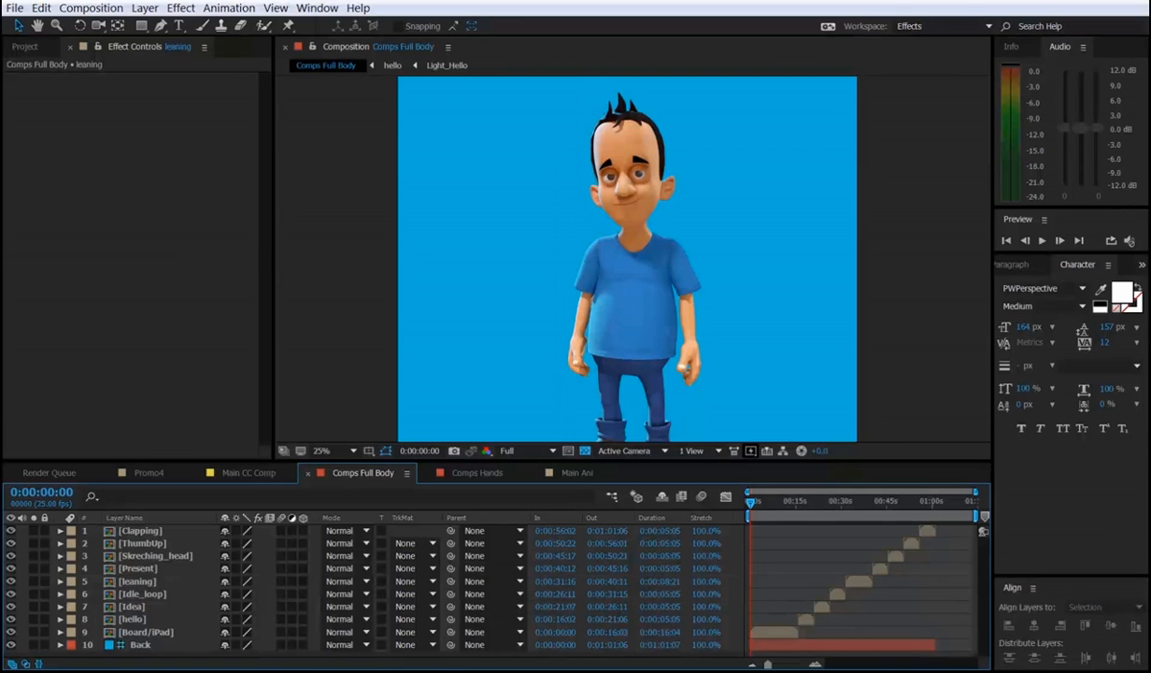
double_click(927, 531)
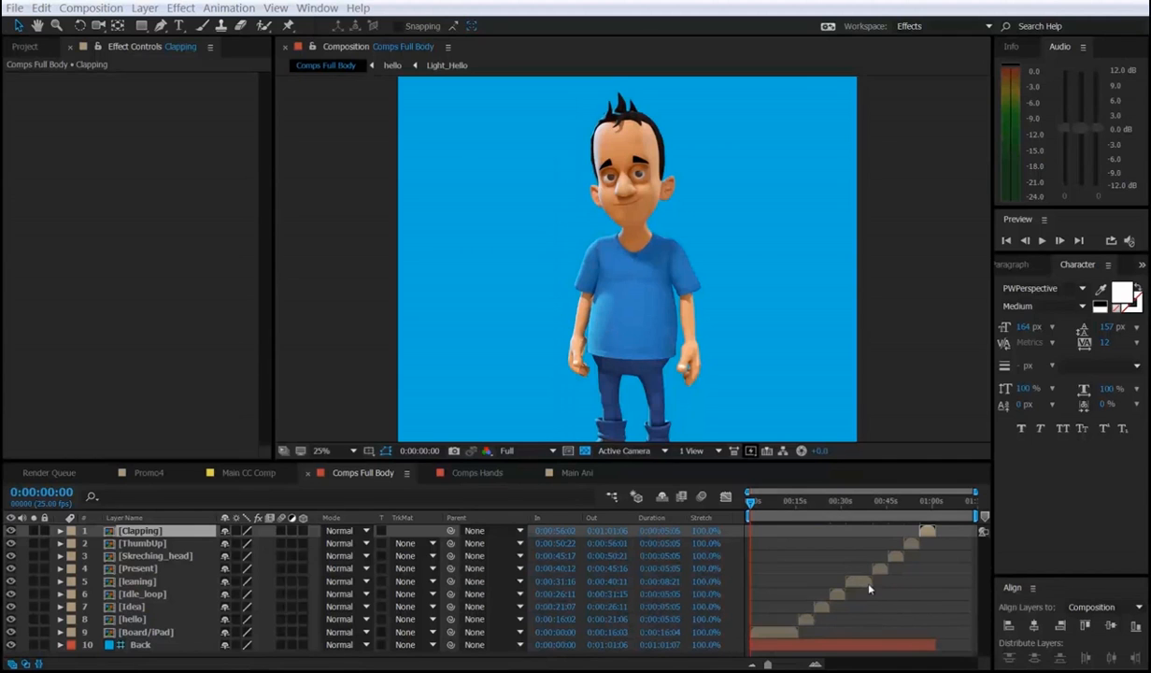
click(858, 584)
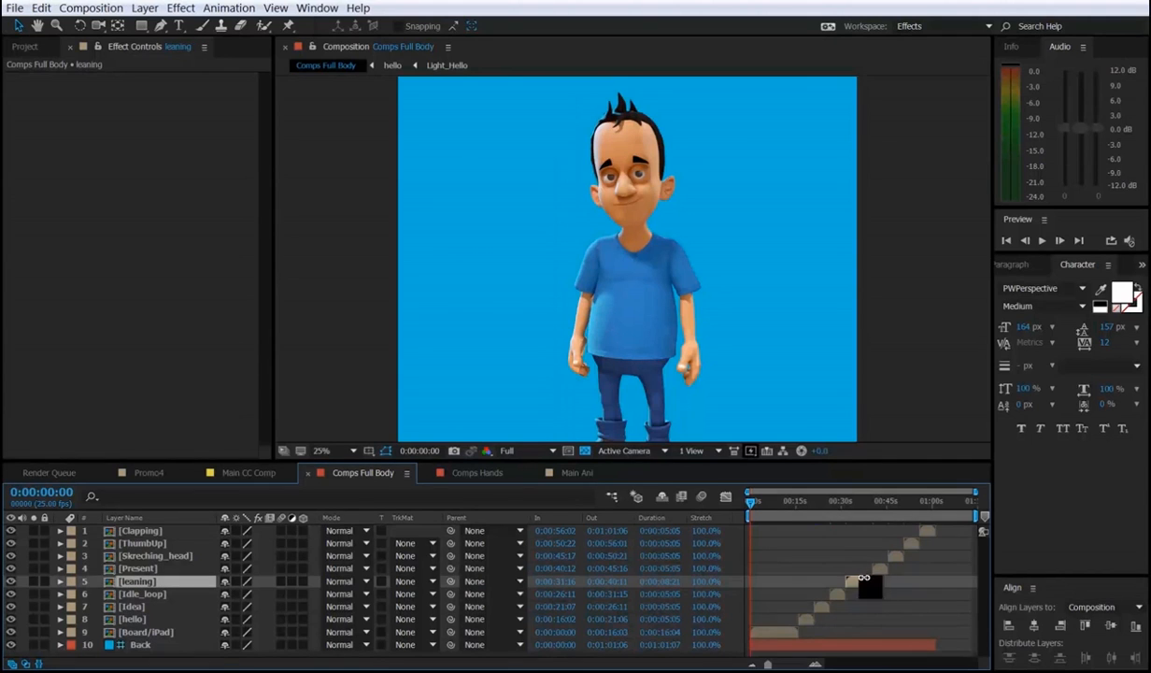
ctrl+click(913, 542)
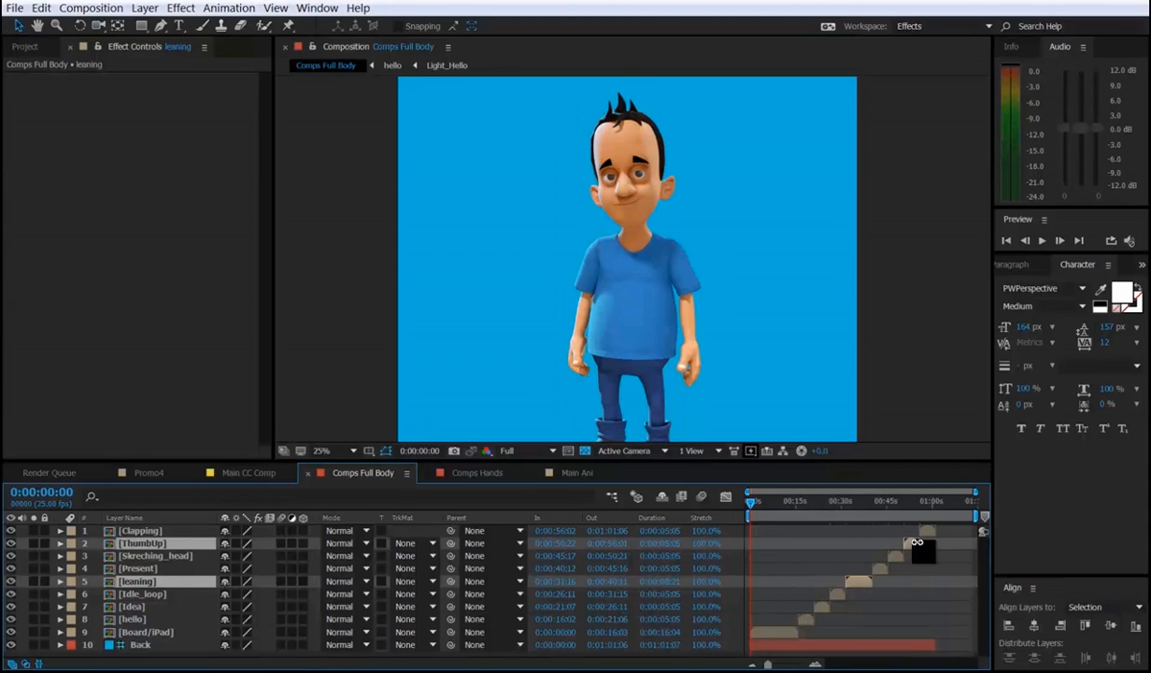
ctrl+click(930, 533)
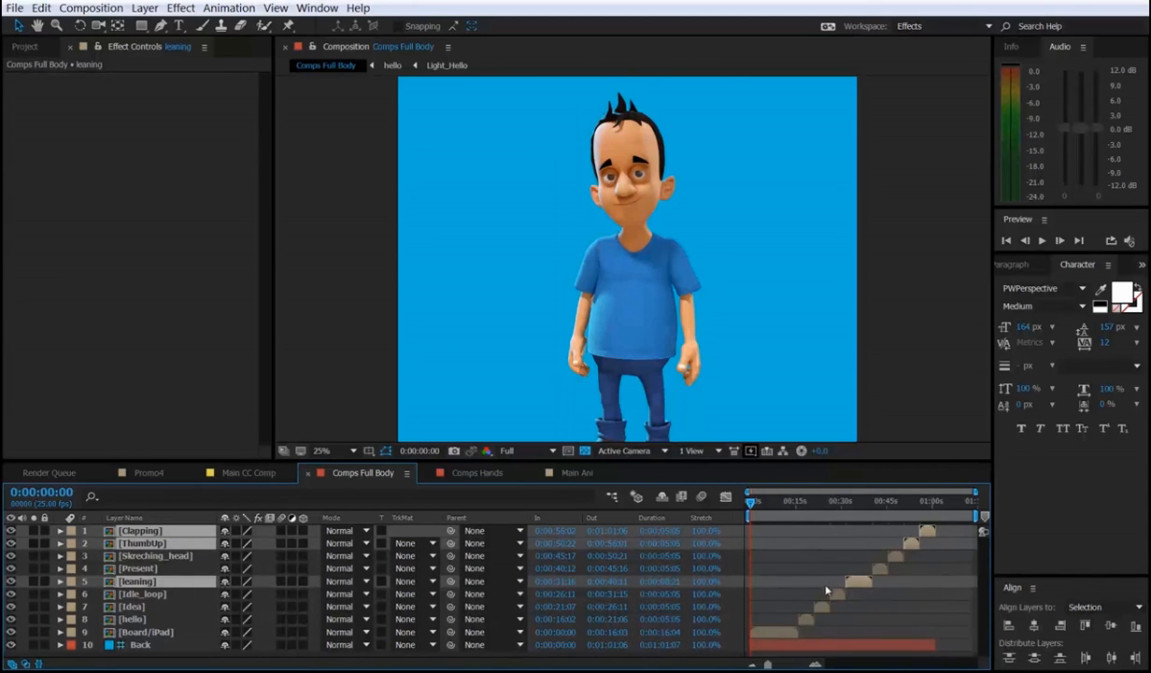
mouse_move(855, 581)
mouse_down()
mouse_move(917, 582)
mouse_move(855, 581)
mouse_up()
click(880, 614)
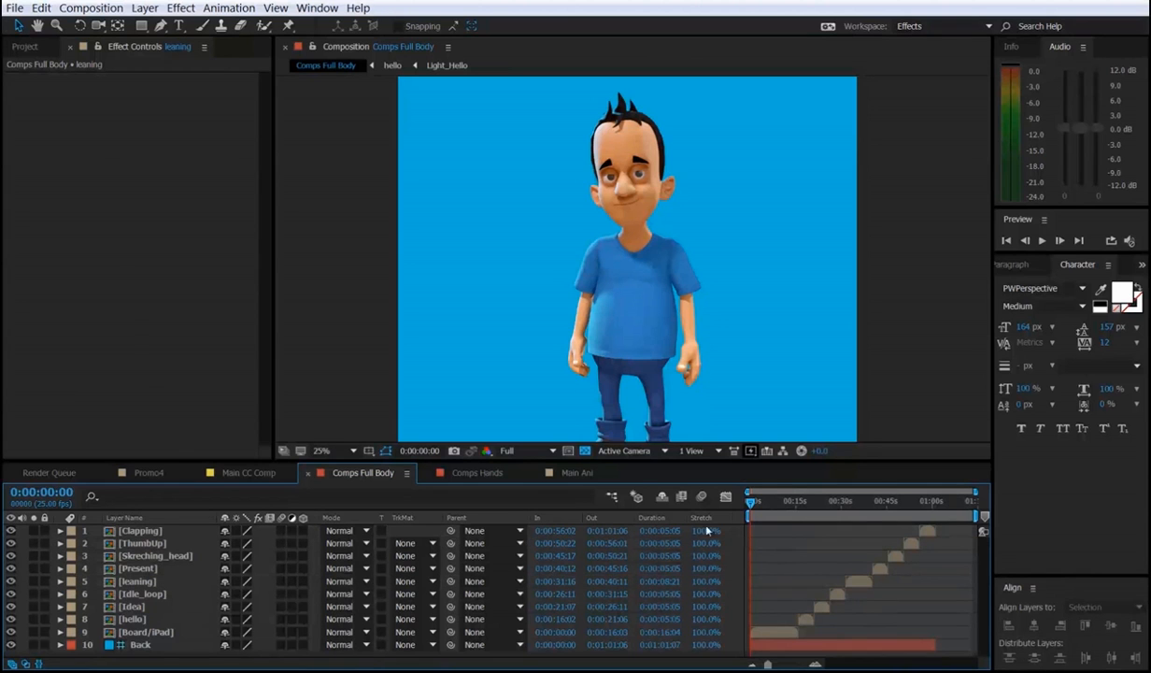
In Main Ani, move the Idea layer directly above Present and shift its clip to start where Present ends.
click(576, 472)
drag(758, 505, 696, 507)
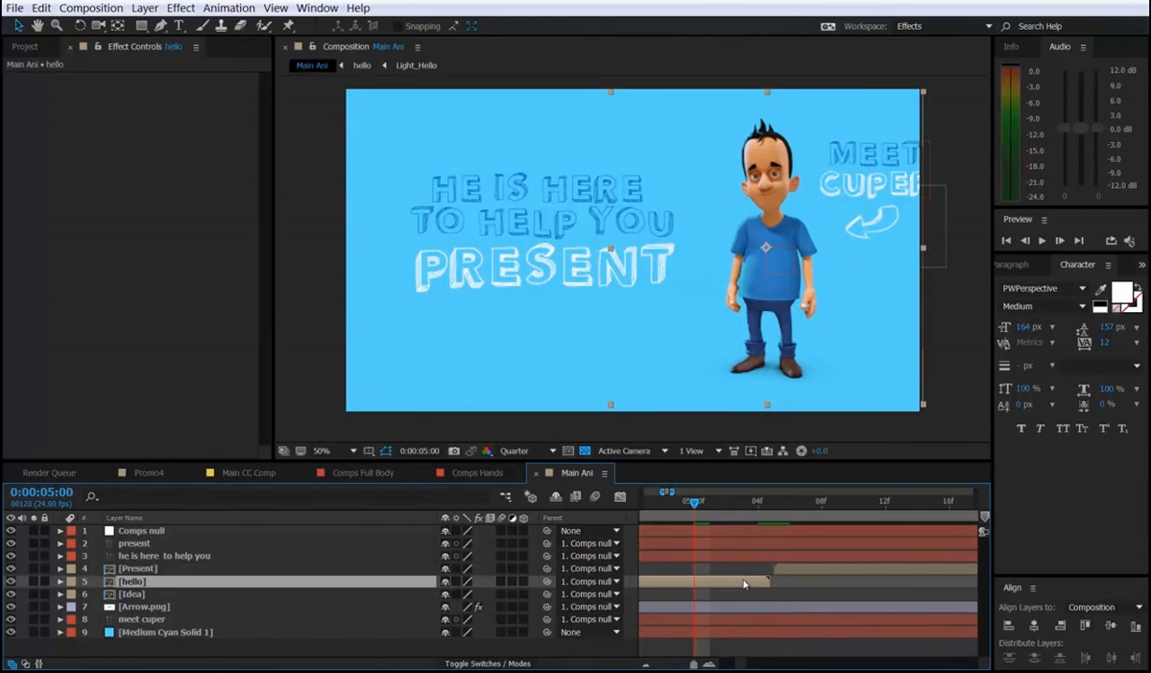
key(semicolon)
key(equal)
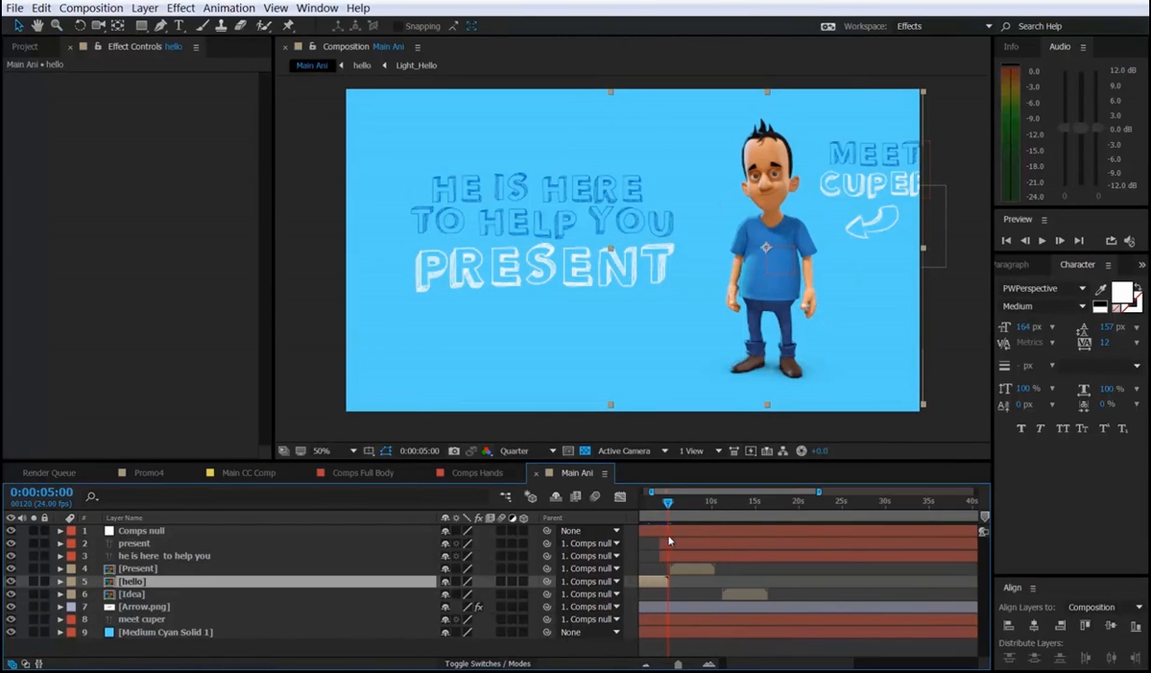
drag(703, 583, 750, 578)
click(748, 595)
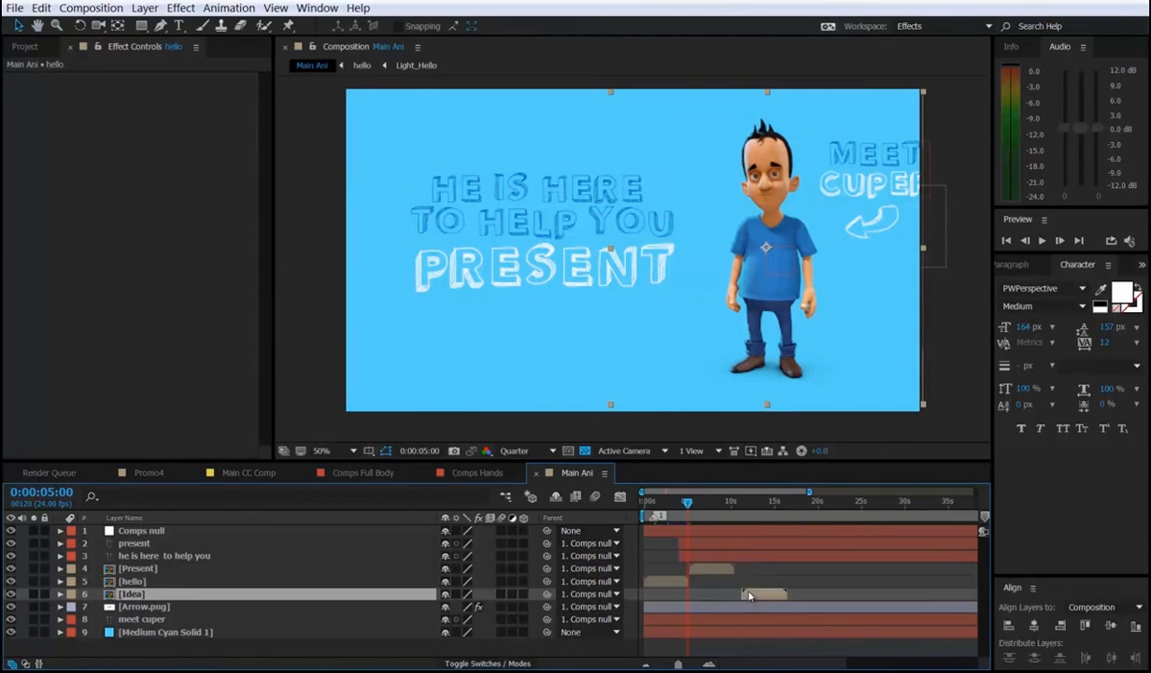
drag(260, 593, 261, 564)
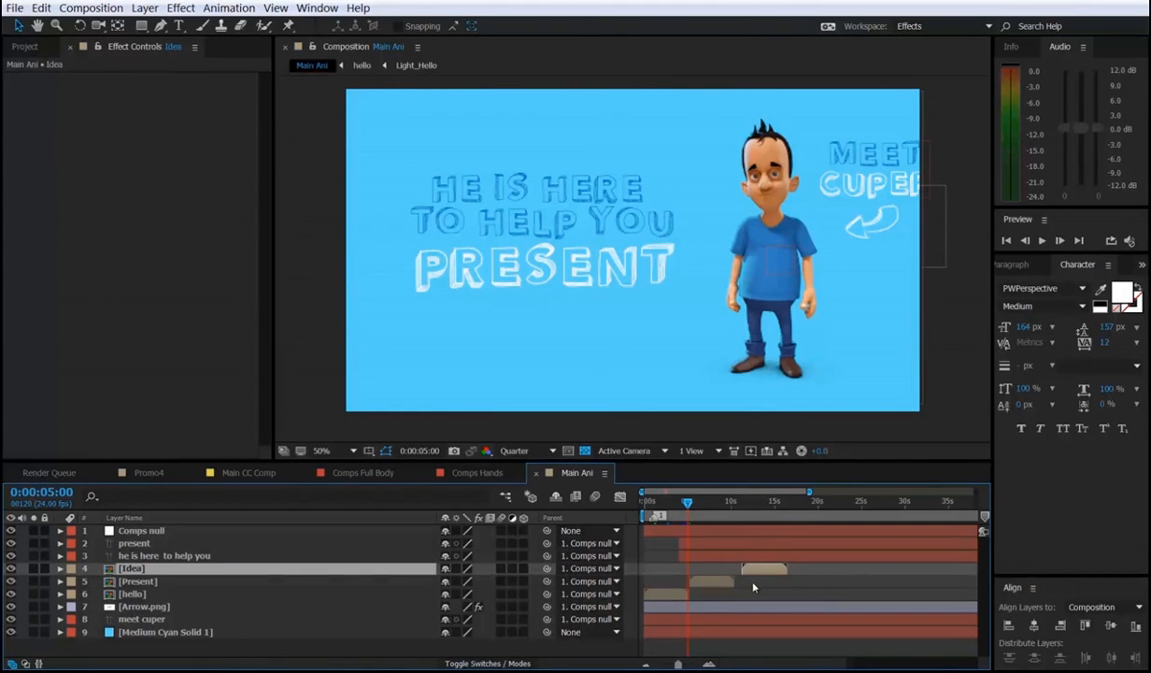
scroll(753, 587, up, 5)
drag(733, 581, 710, 578)
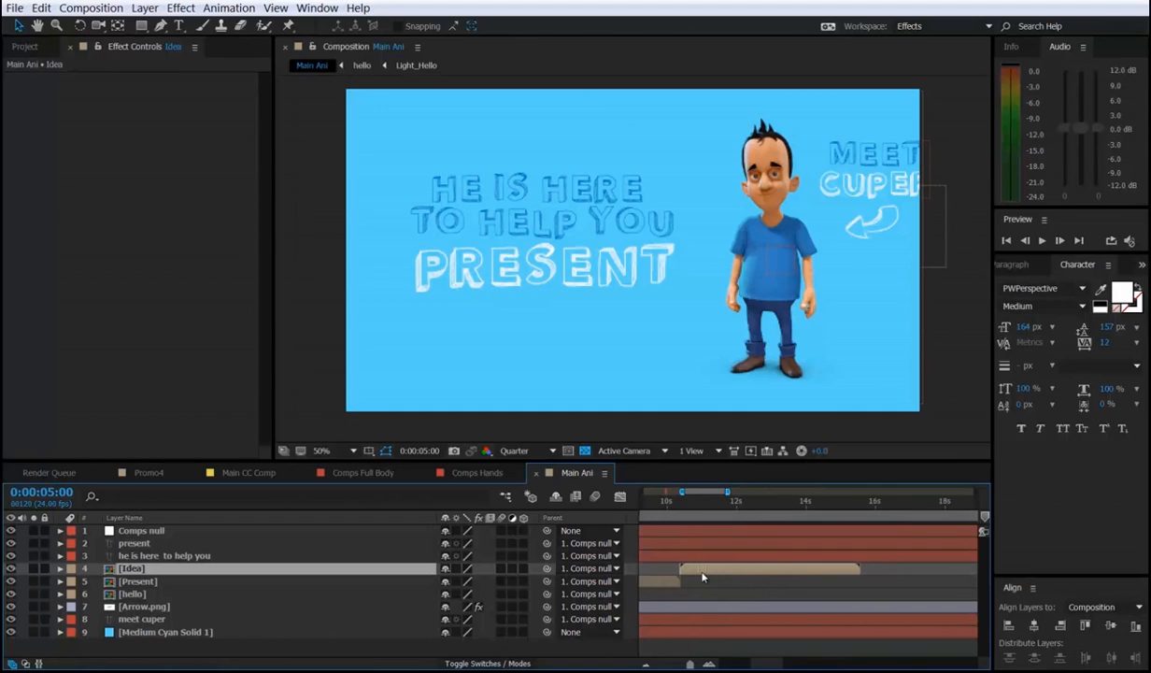
Examine the junction between Present and Idea from about 0:00:10:03, and play through the Idea gesture.
click(671, 506)
scroll(673, 542, up, 2)
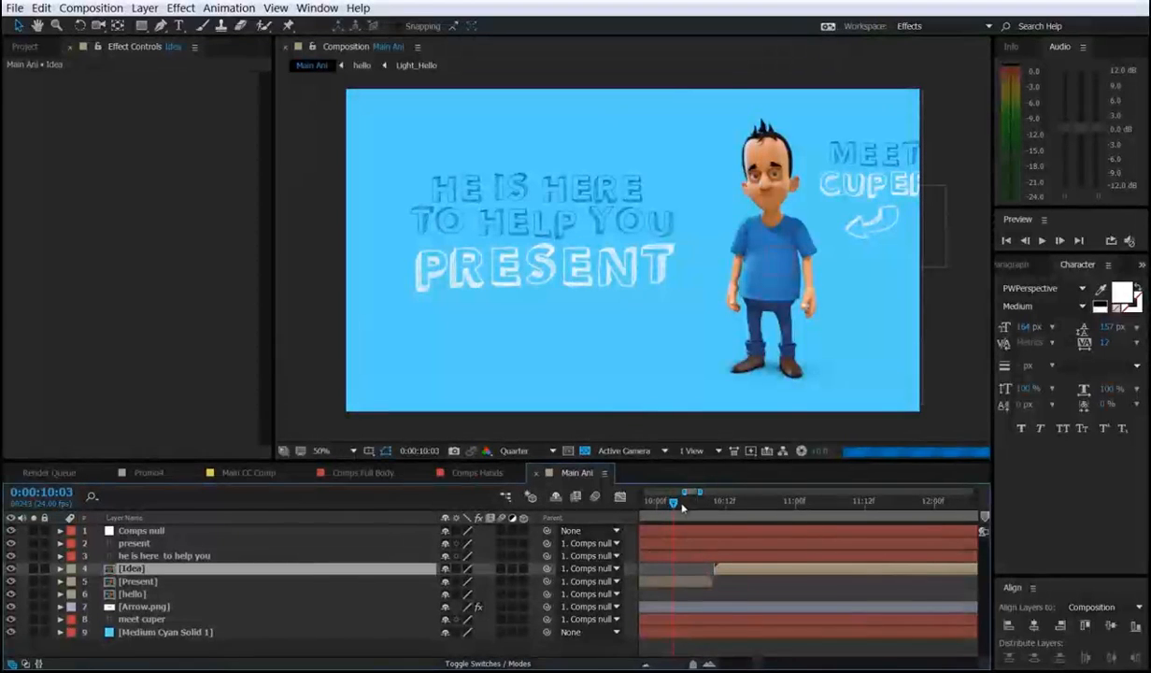
mouse_move(675, 504)
mouse_down()
mouse_move(719, 517)
mouse_move(689, 516)
mouse_up()
scroll(695, 517, down, 5)
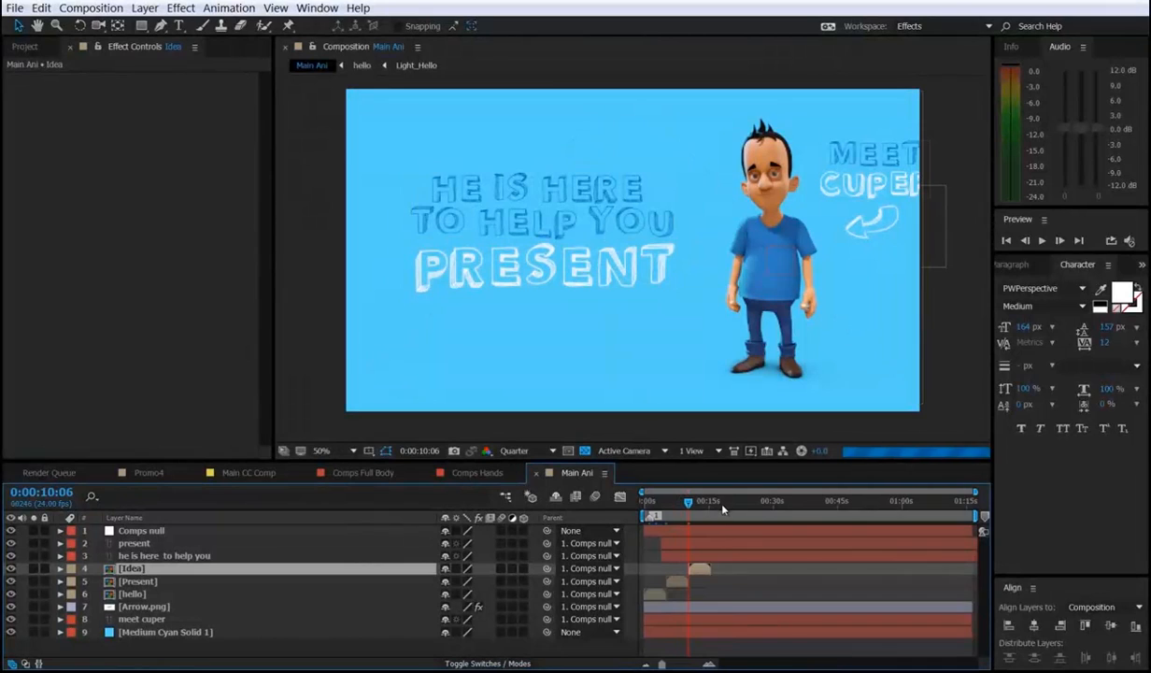
key(space)
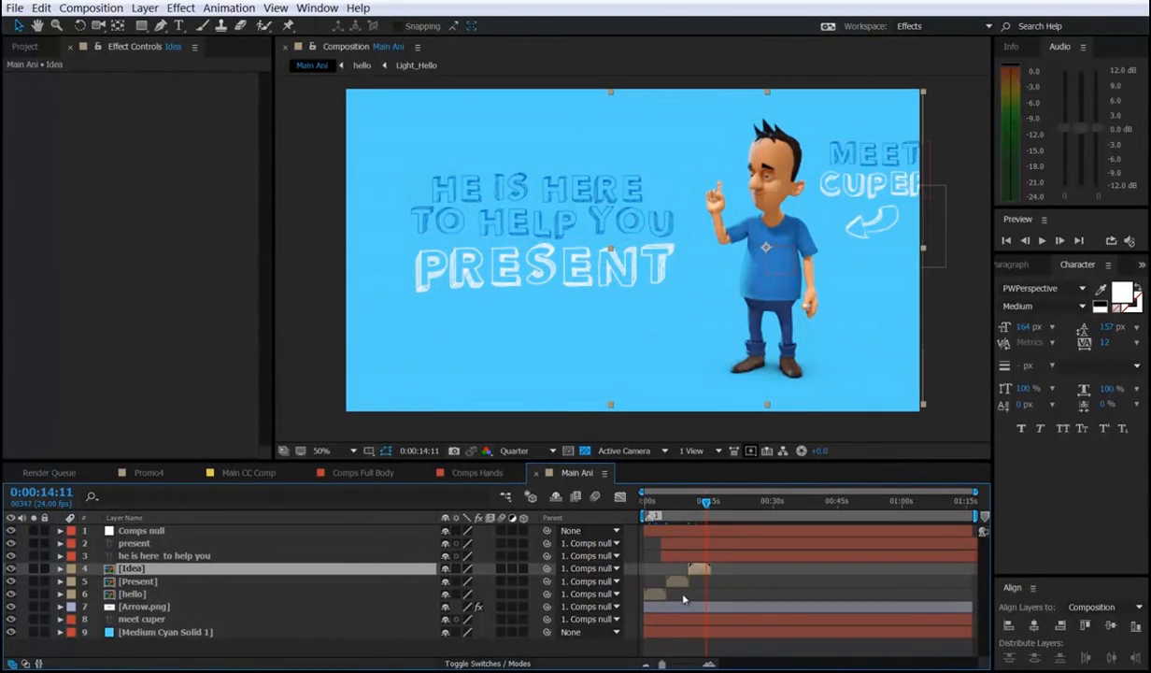
End the work area at 0:00:15:14, where the Idea clip ends, trim the composition to it, and preview the whole animation.
scroll(668, 581, up, 4)
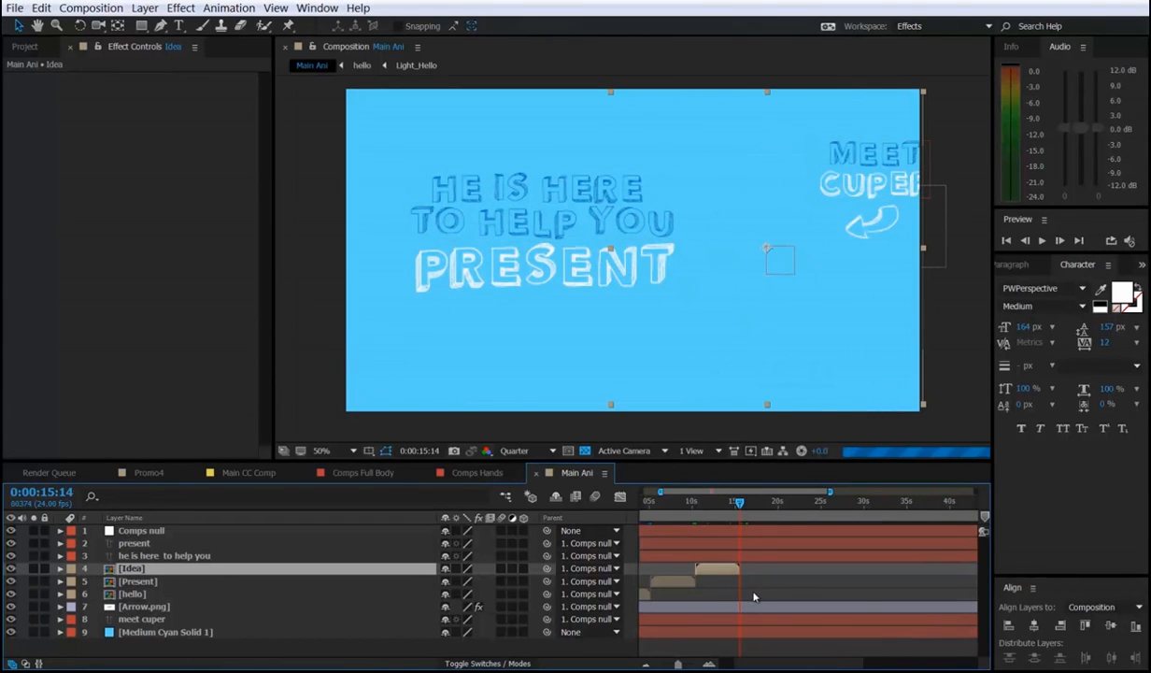
drag(721, 589, 796, 589)
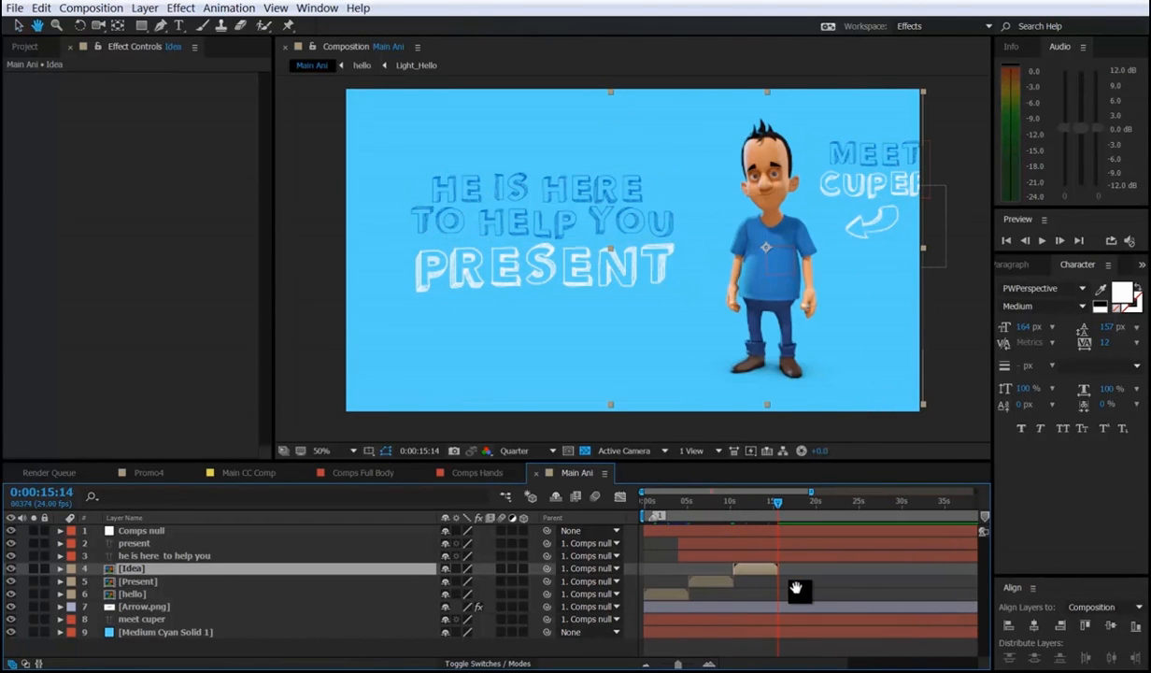
key(v)
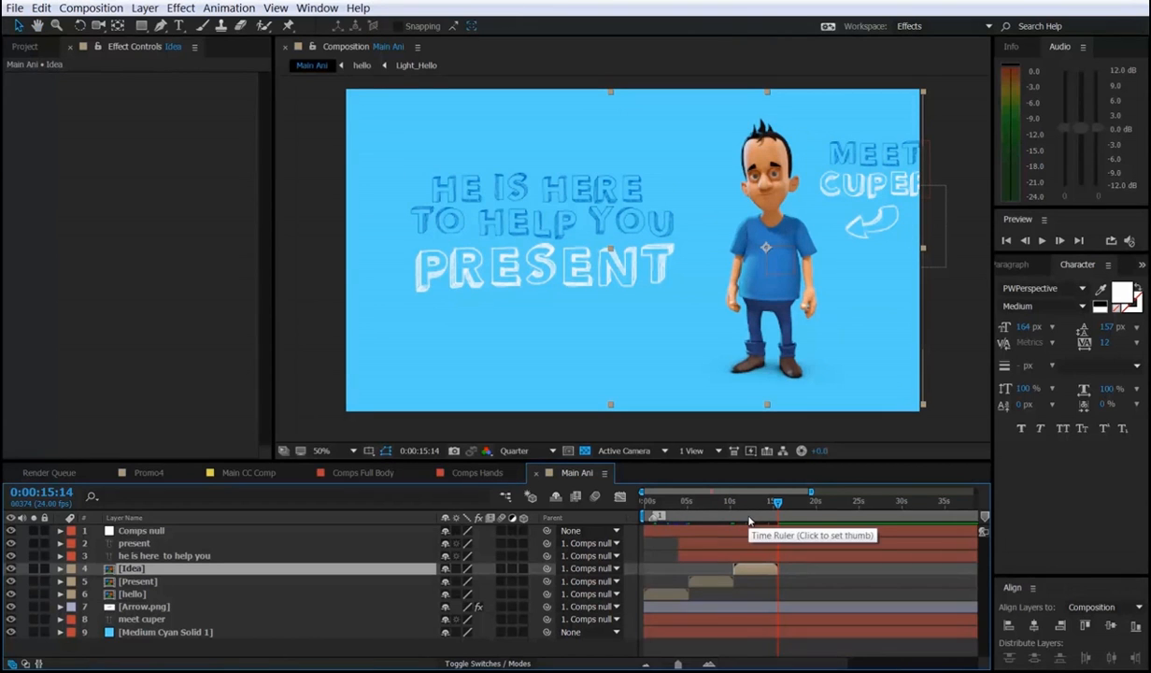
key(n)
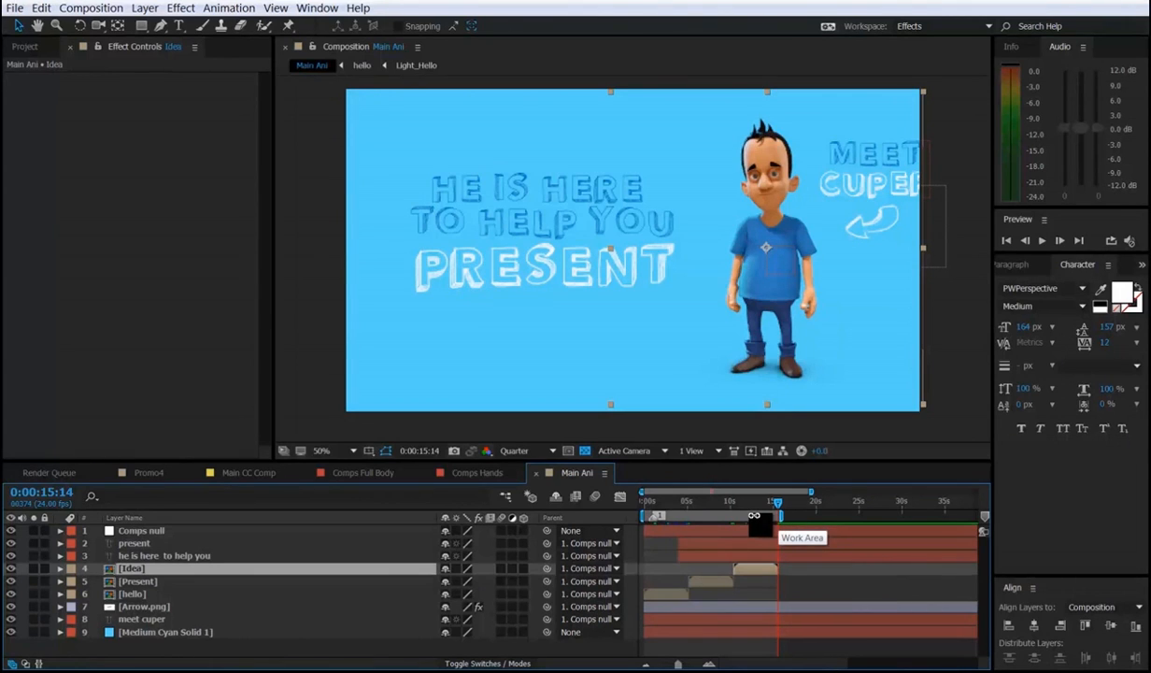
right_click(747, 520)
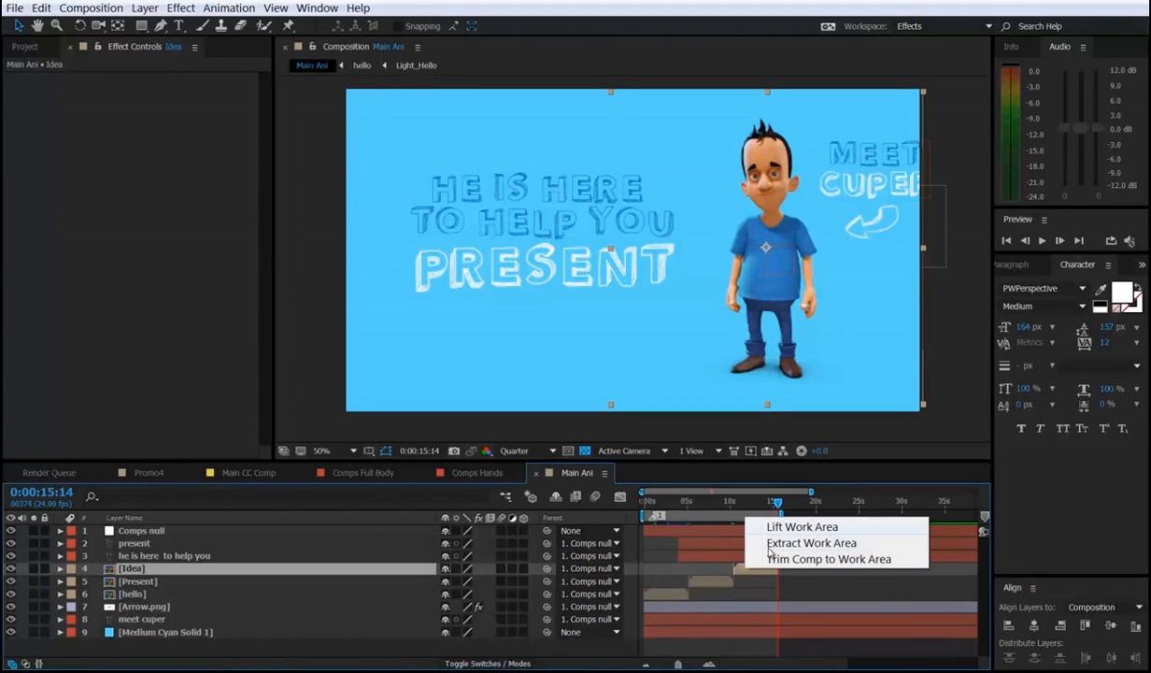
click(774, 558)
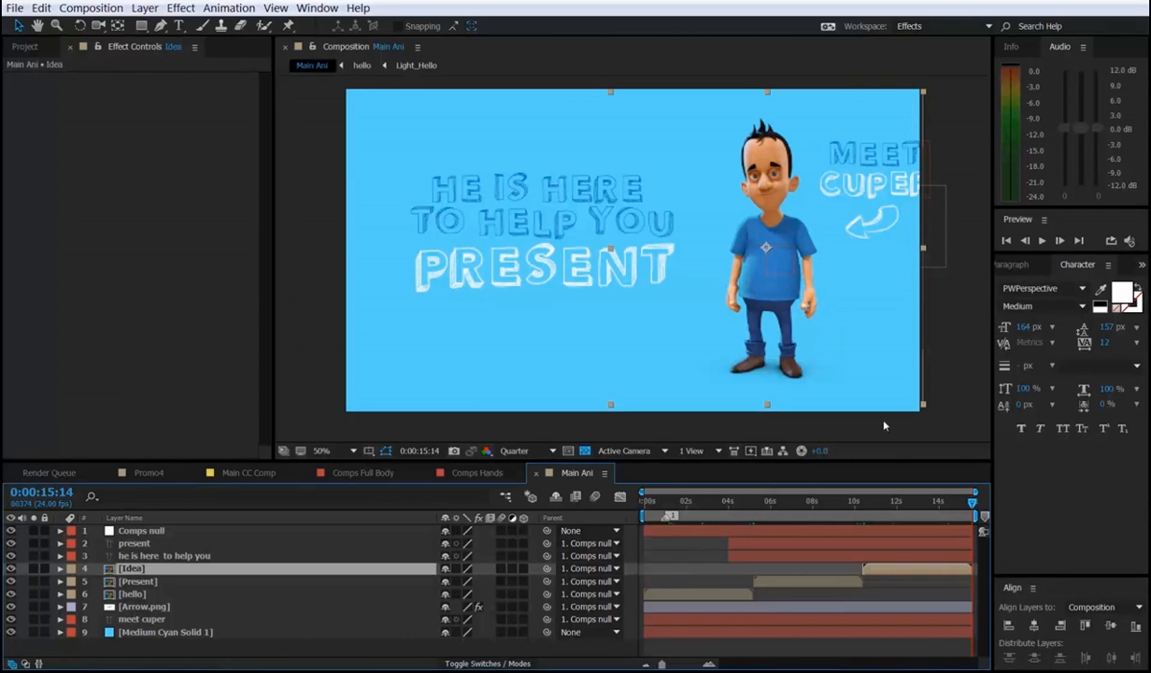
key(space)
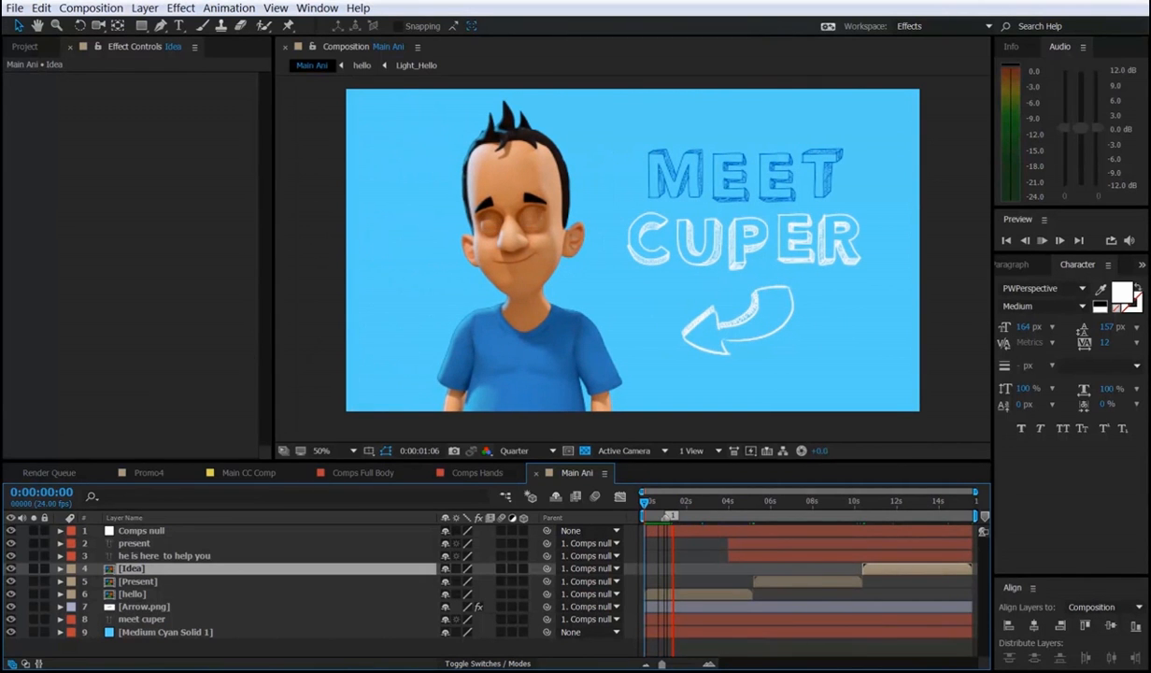
key(space)
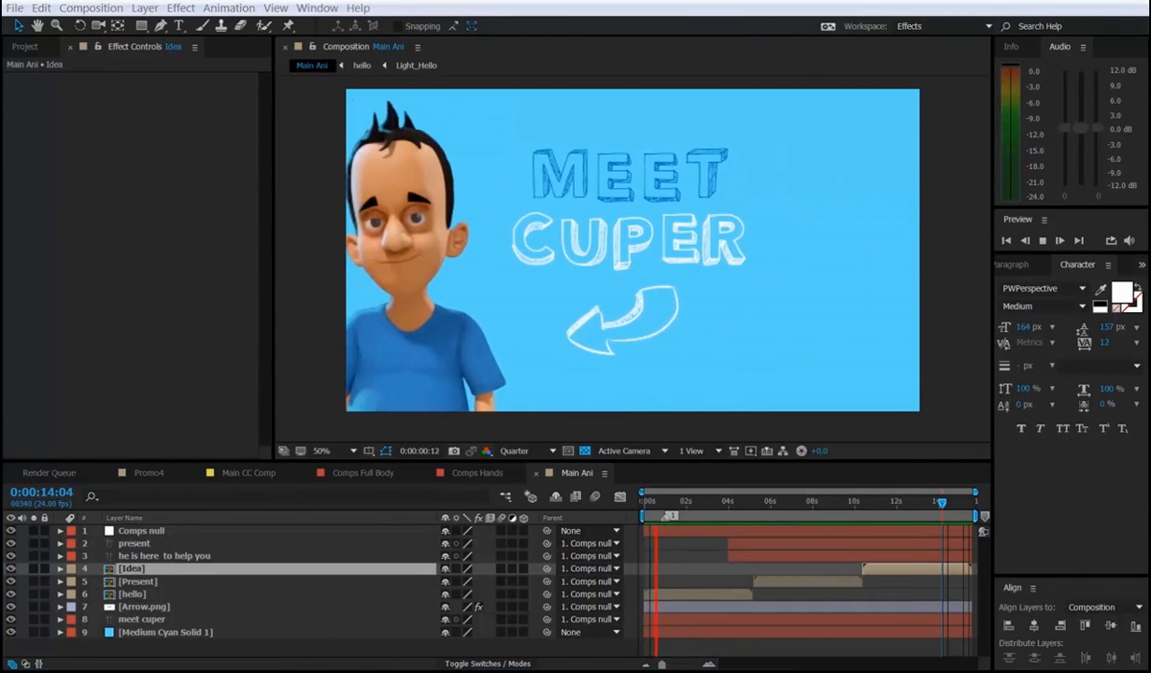
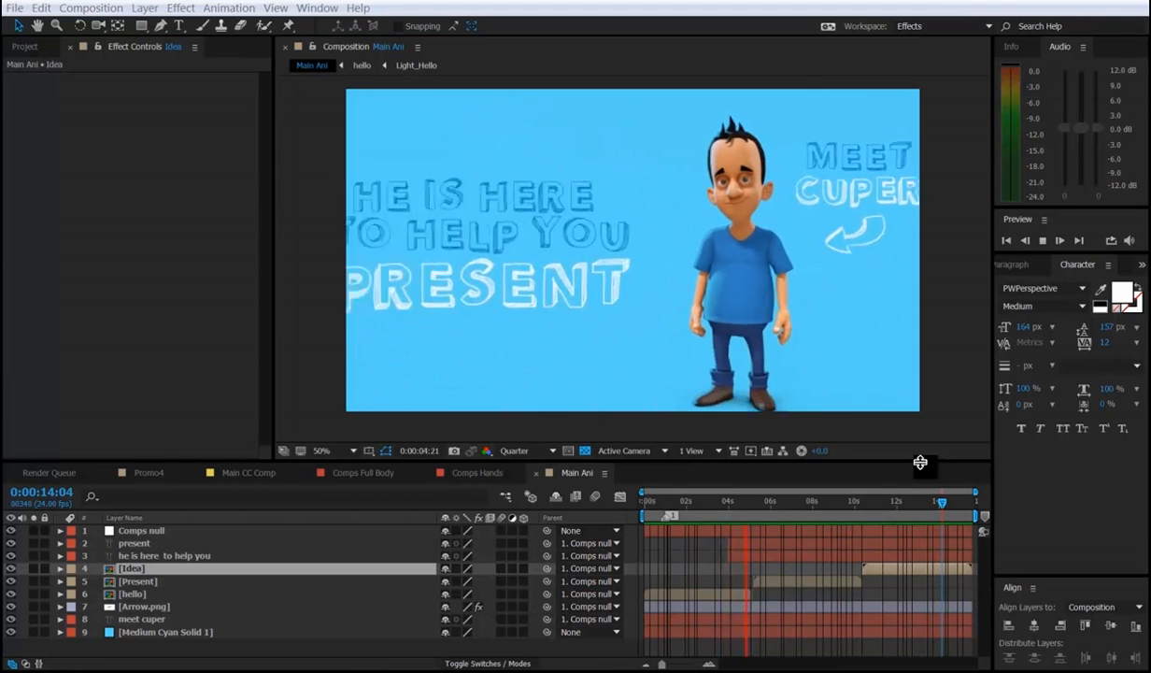
Reveal the Comps null's Scale and Position keyframes, copy its two Scale keyframes and paste them at 0:00:10:10.
click(839, 506)
drag(844, 512, 864, 532)
click(140, 531)
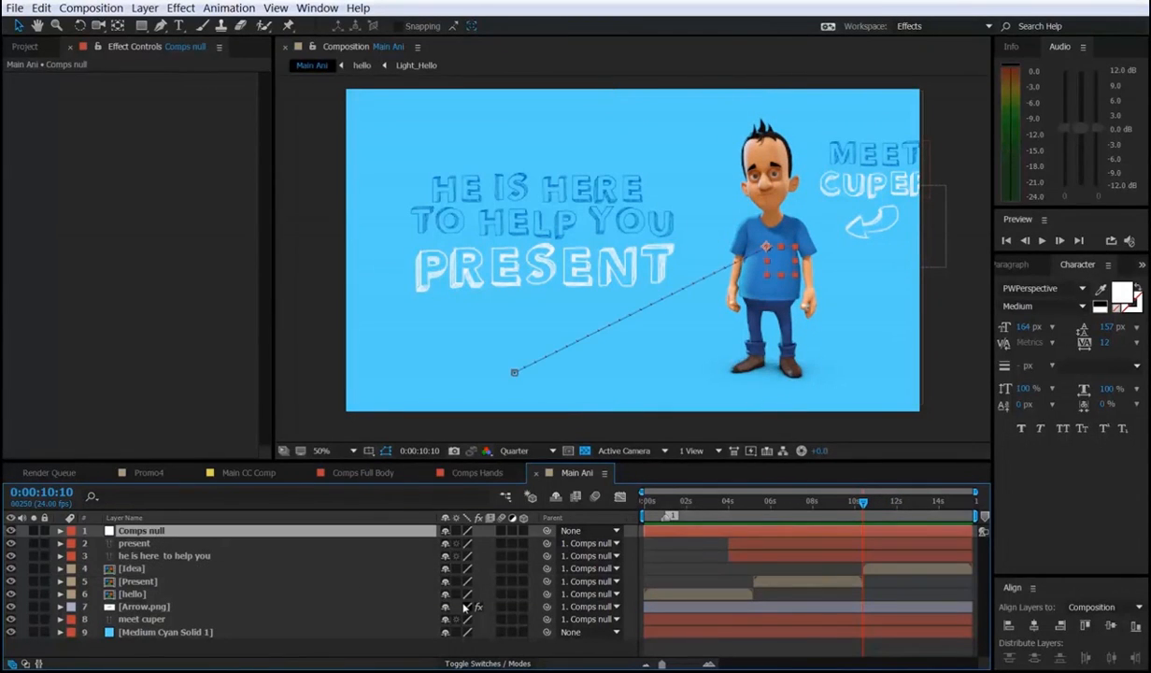
key(s)
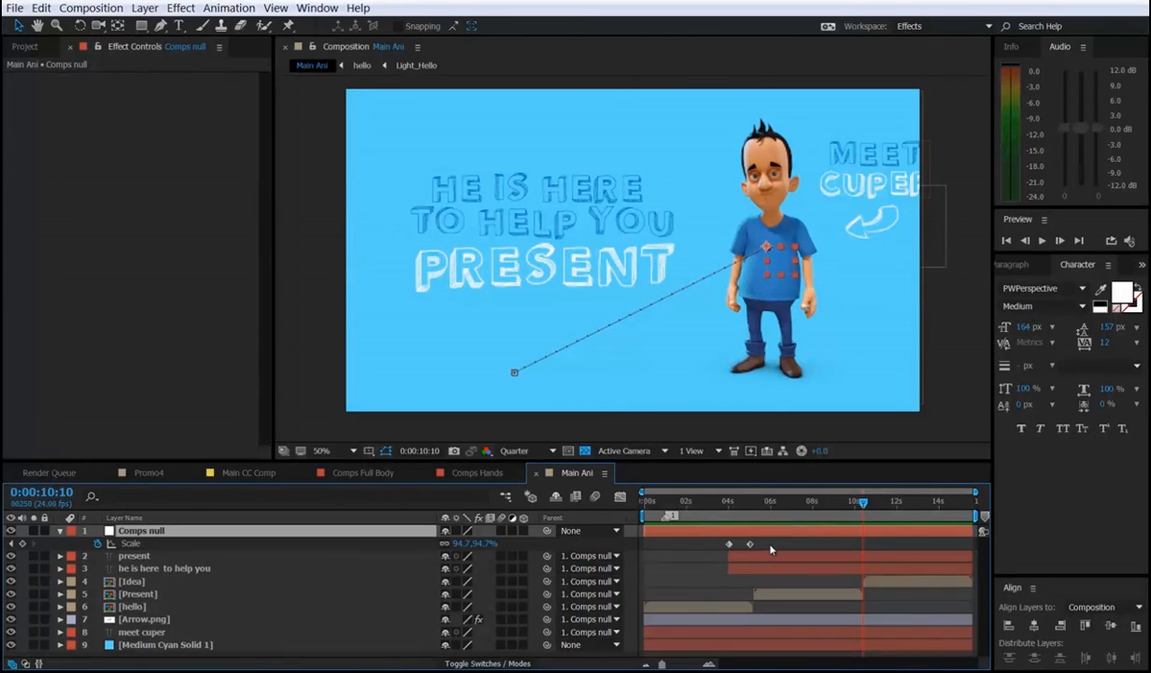
key(shift+p)
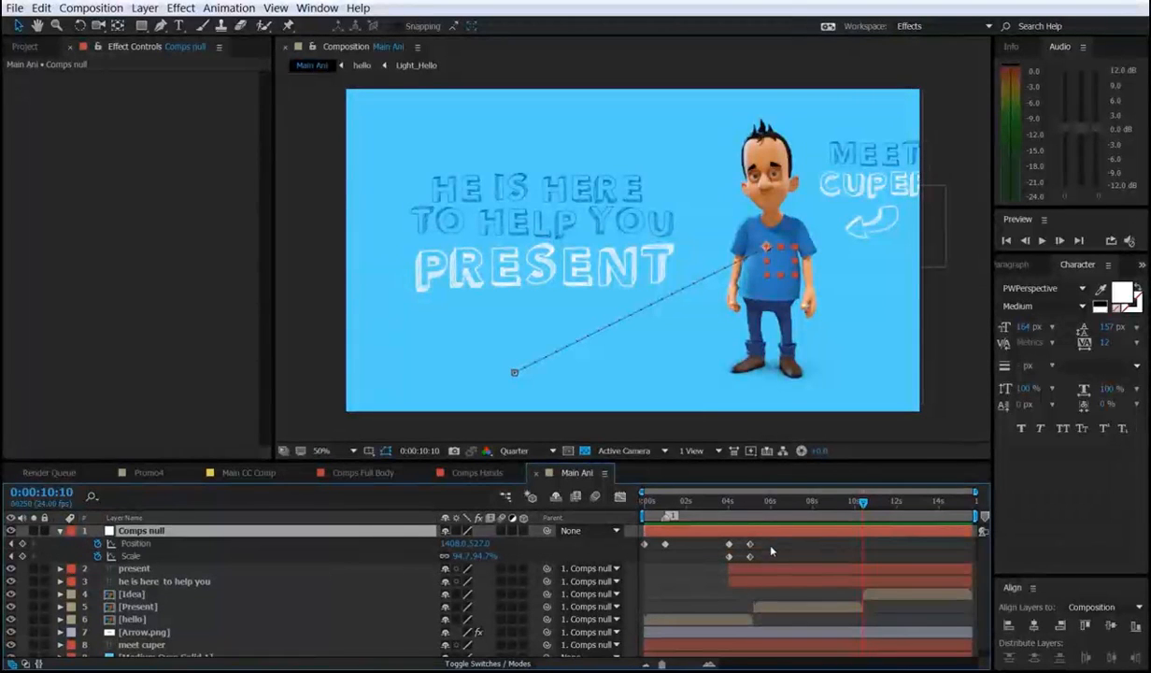
drag(763, 559, 724, 567)
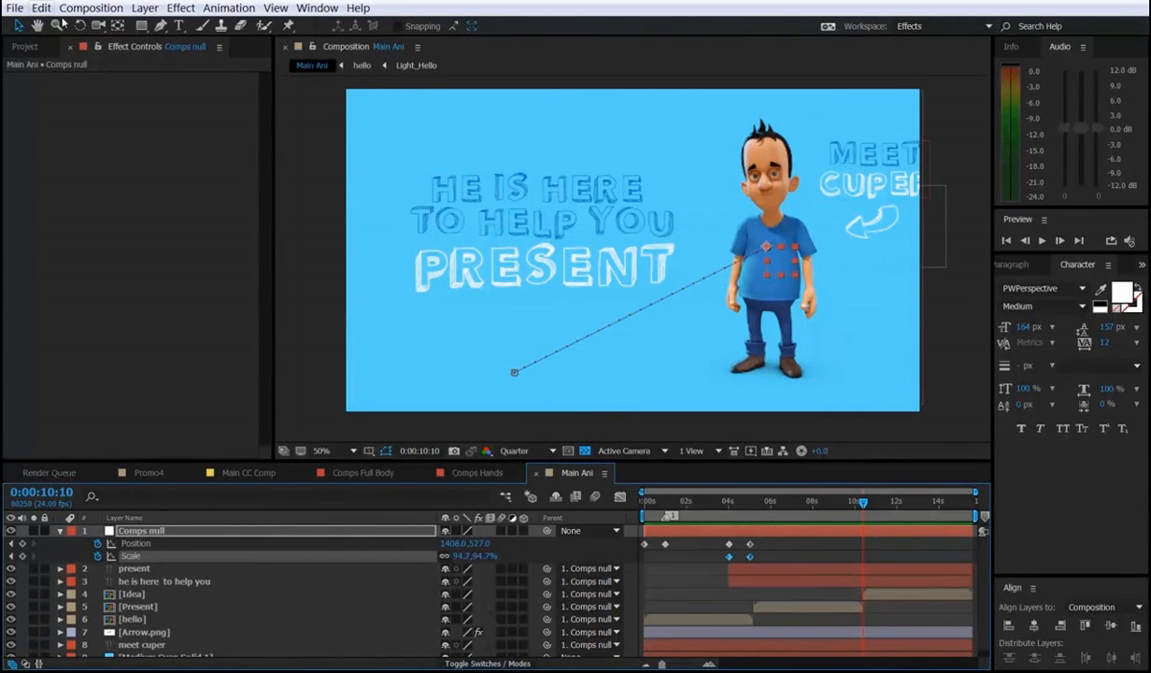
click(40, 9)
click(58, 93)
click(41, 7)
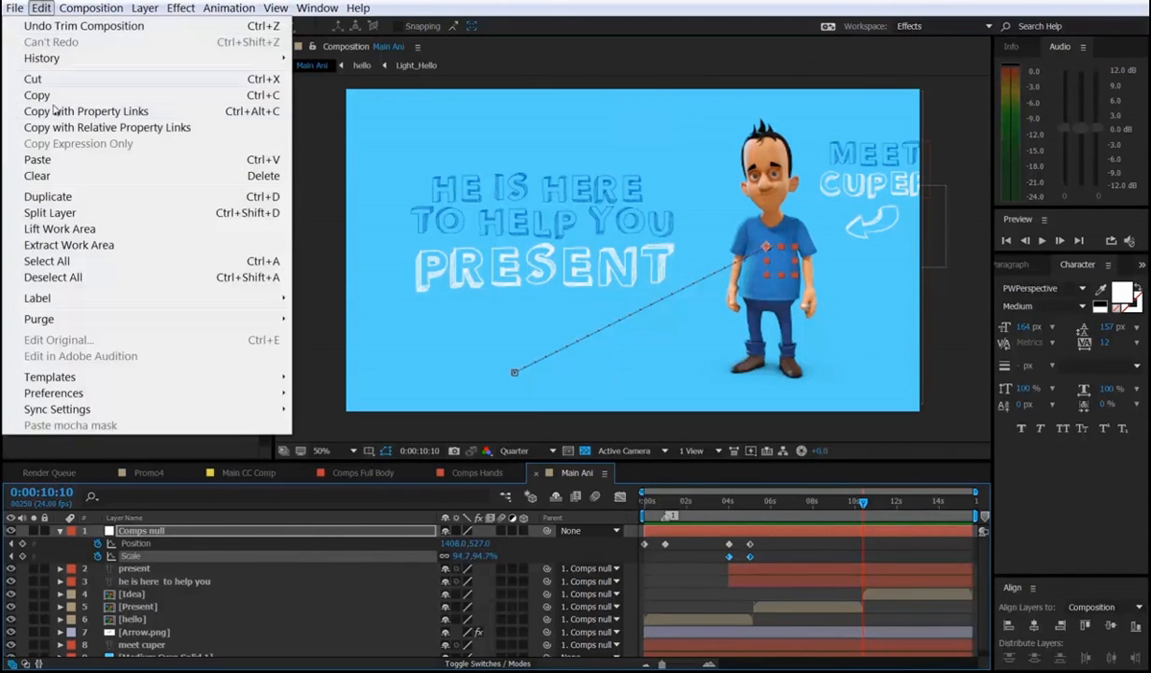
click(75, 155)
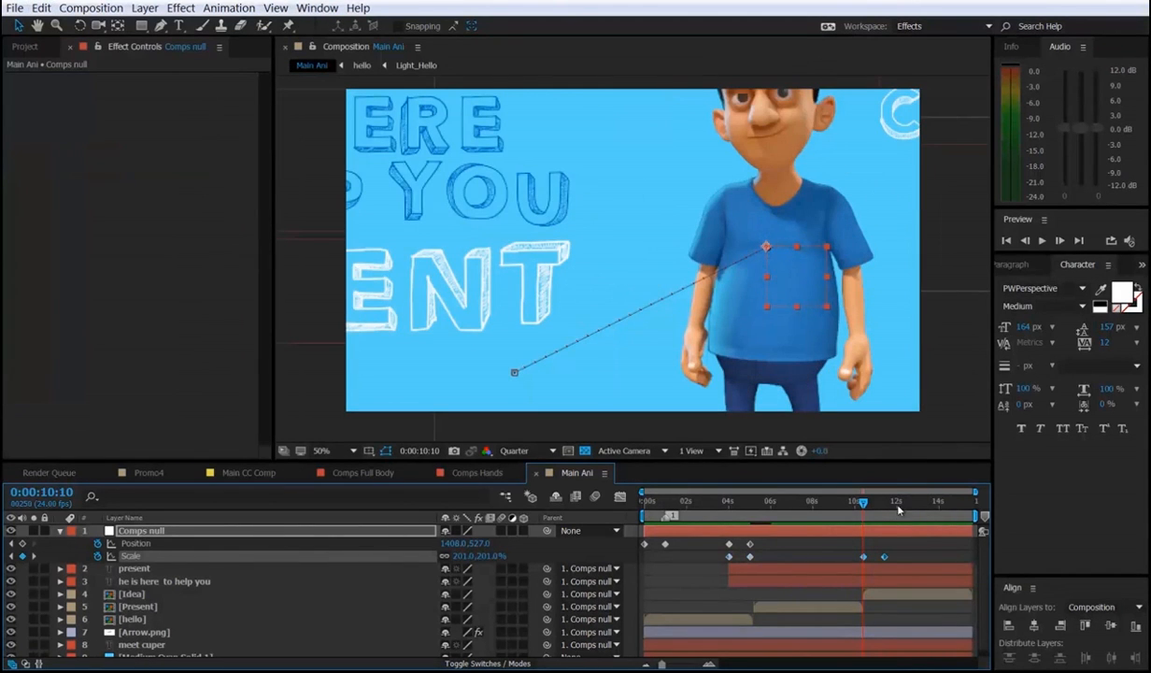
Check the Comps null's original camera move between 0:00:04:00 and 0:00:05:05.
click(834, 555)
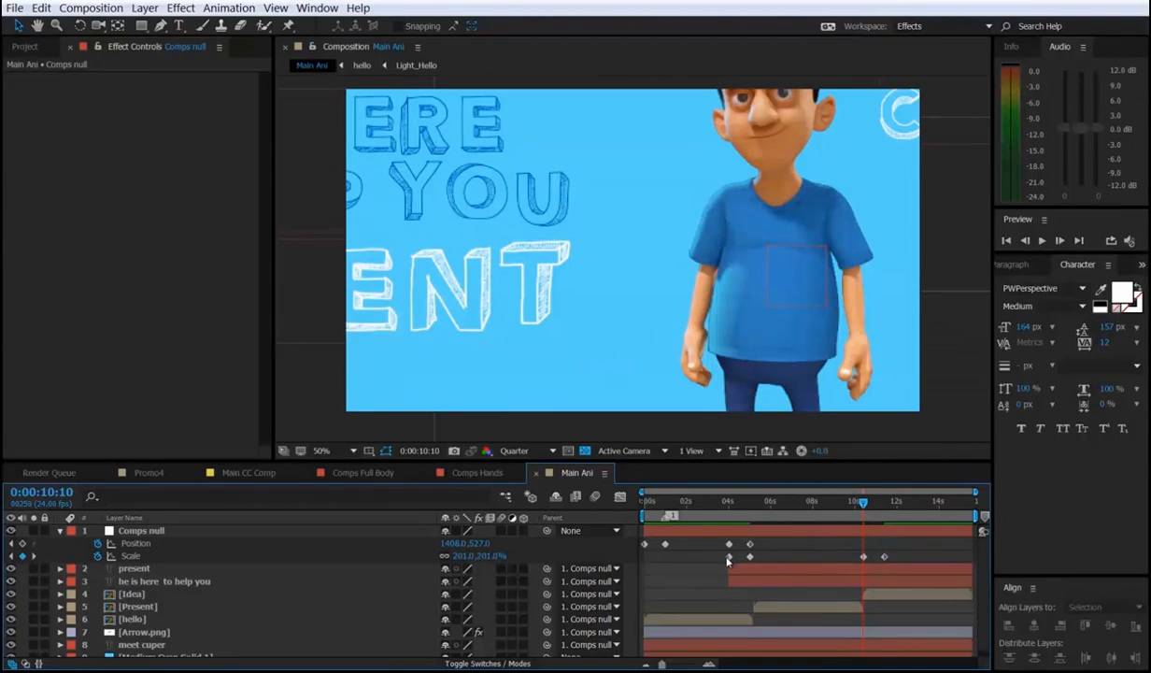
mouse_move(729, 561)
click(728, 501)
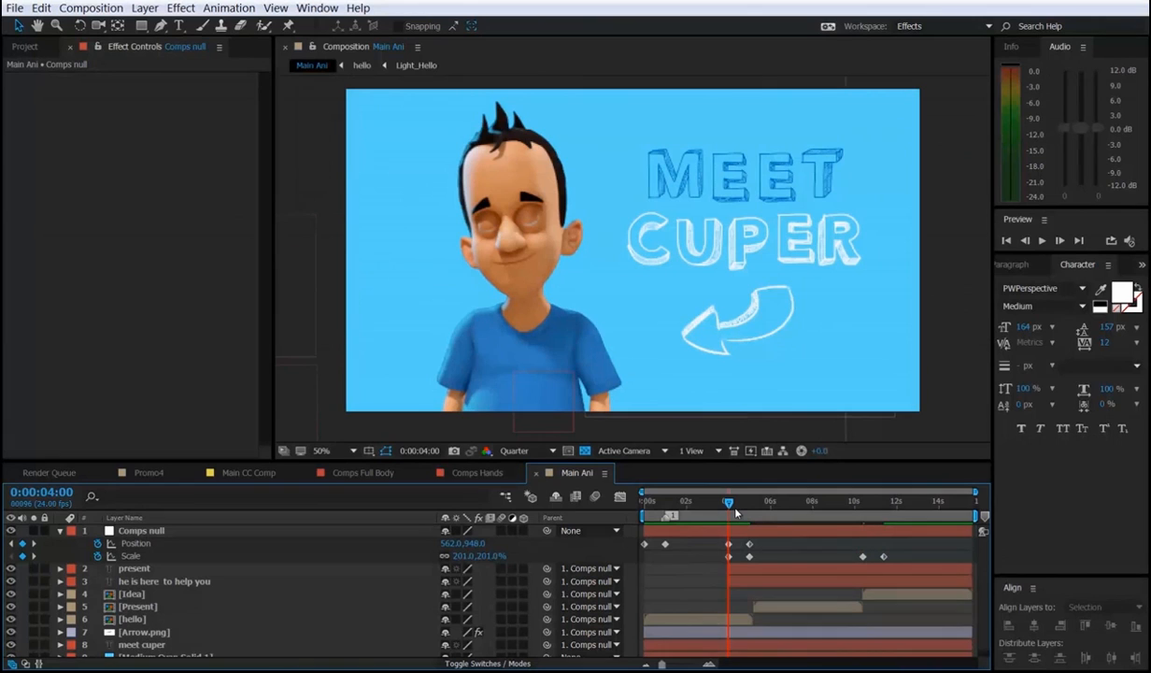
drag(742, 511, 790, 516)
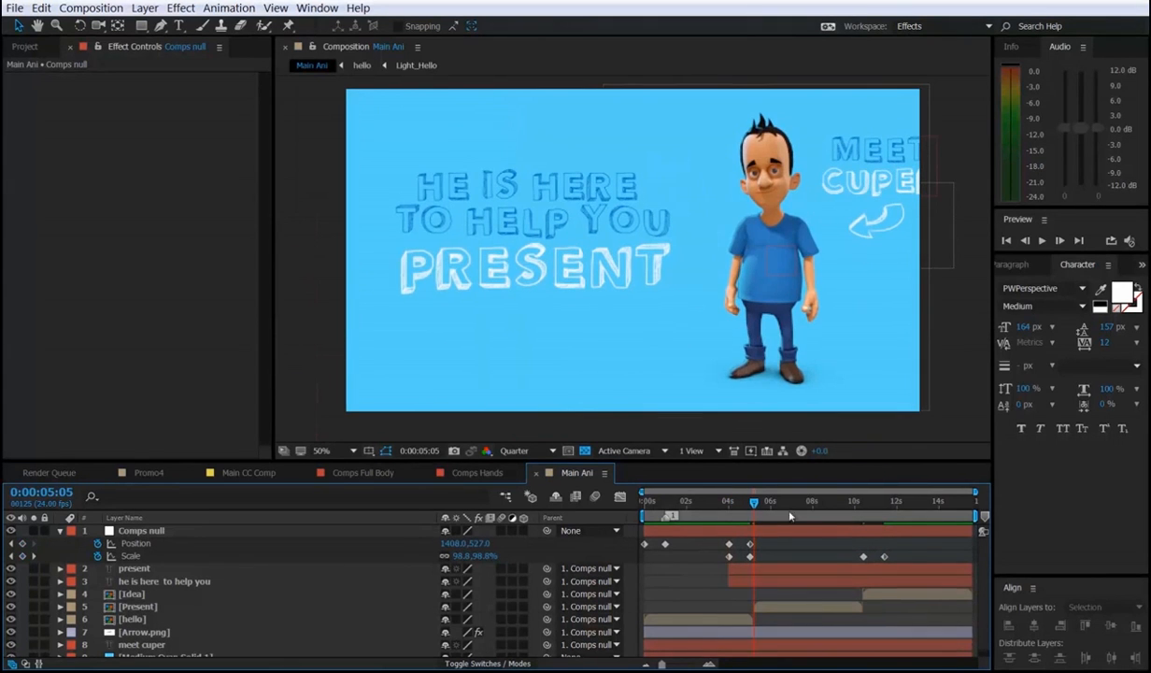
Time-reverse the Comps null's two pasted Scale keyframes that start at 0:00:10:10.
click(862, 502)
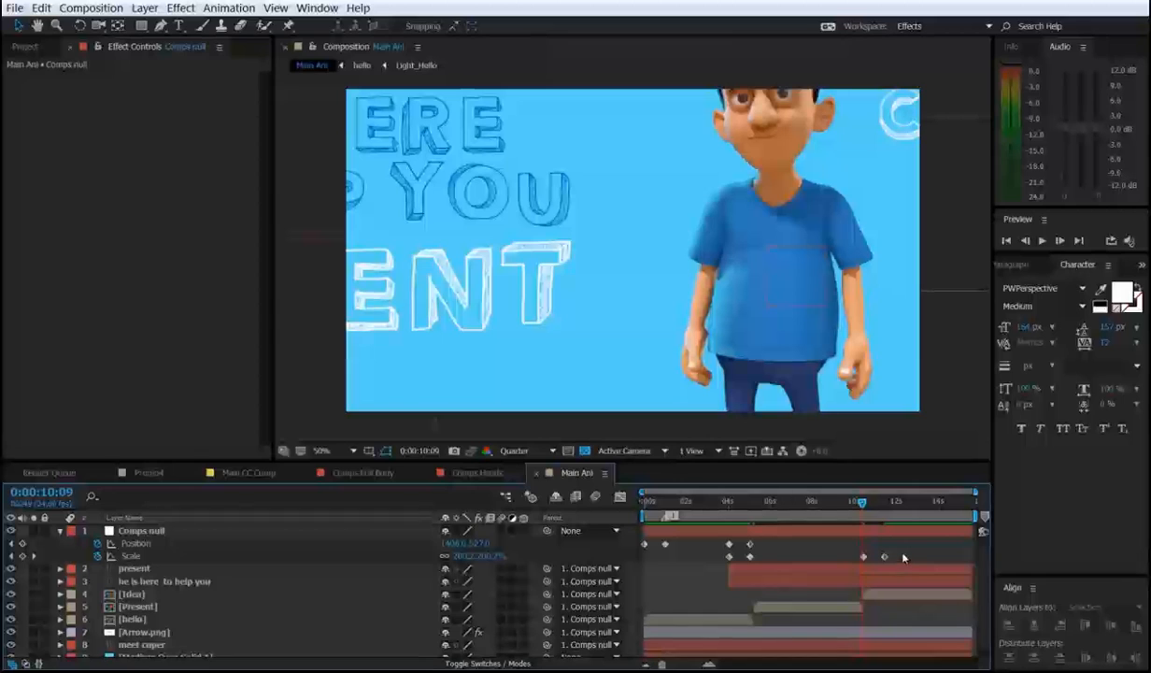
click(863, 557)
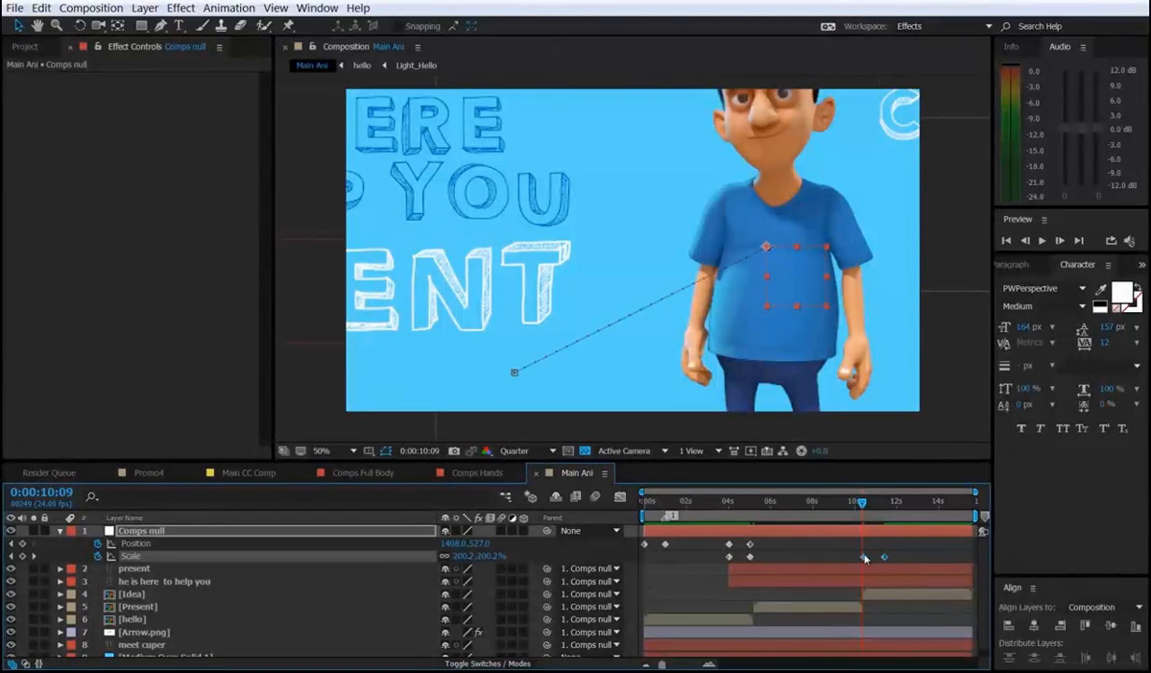
right_click(864, 558)
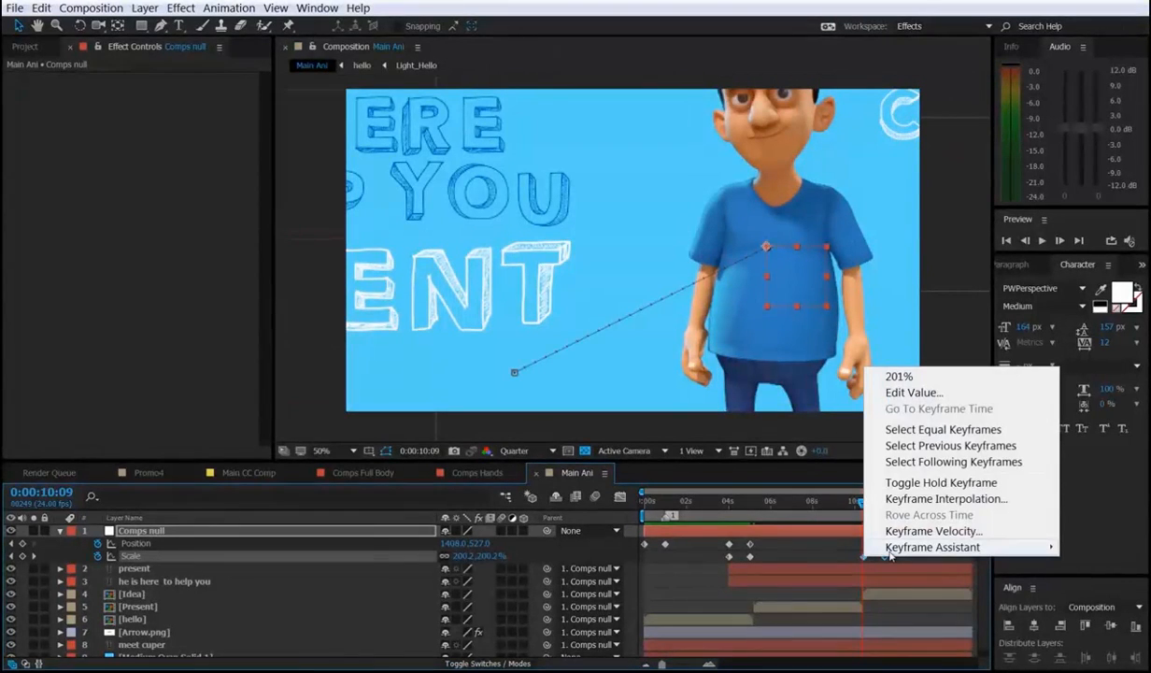
mouse_move(891, 552)
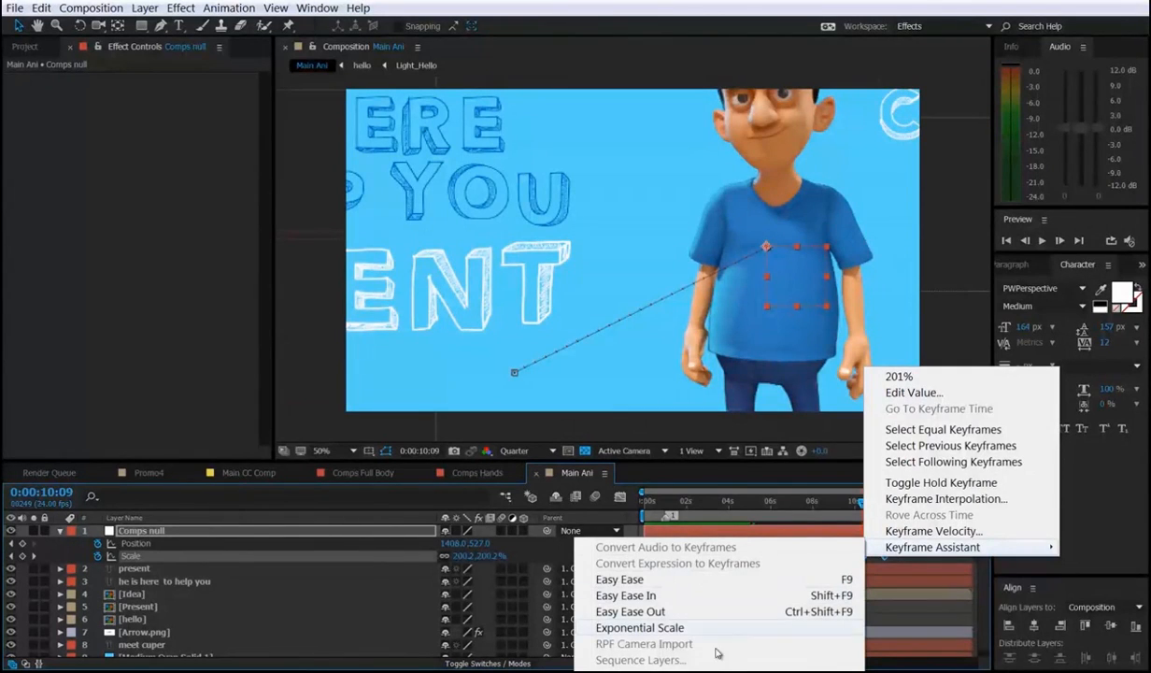
click(729, 580)
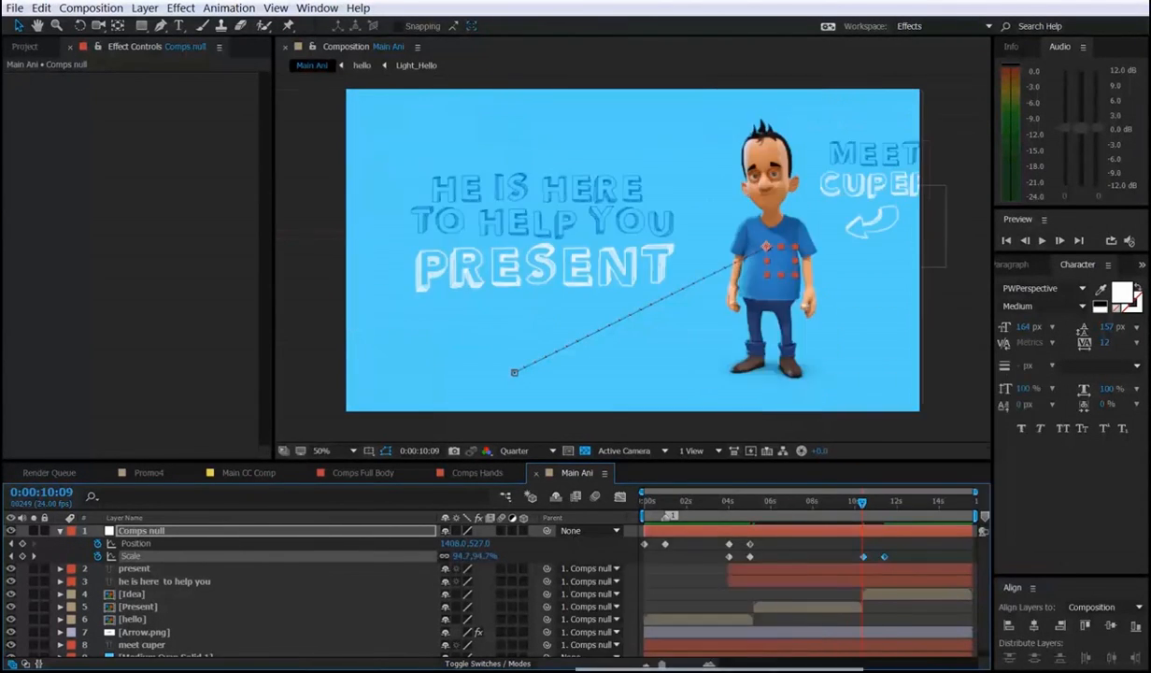
click(844, 562)
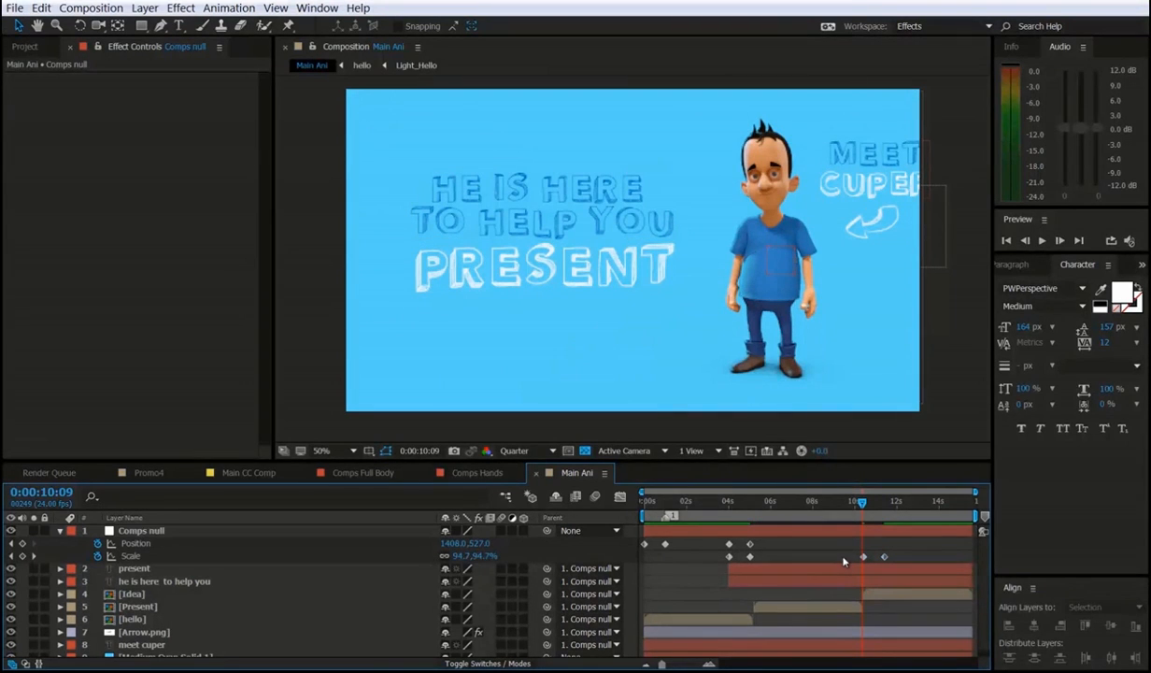
Add a Position keyframe to the Comps null at 0:00:10:10 and go to its last Scale keyframe at 0:00:11:10.
click(863, 558)
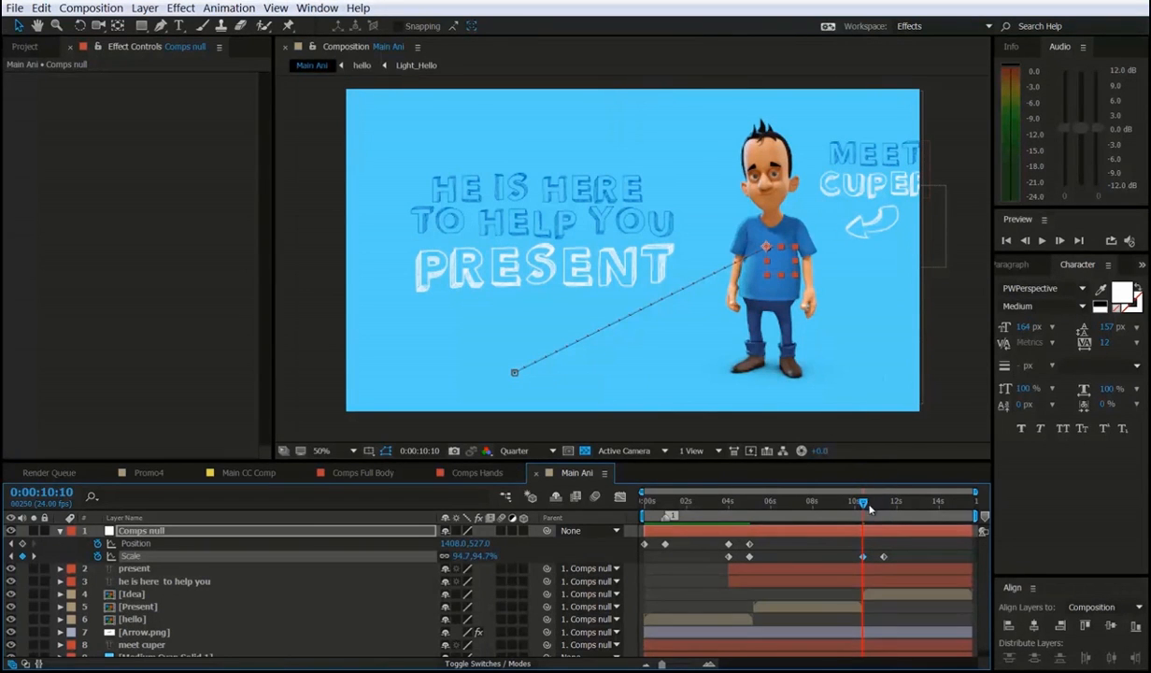
key(k)
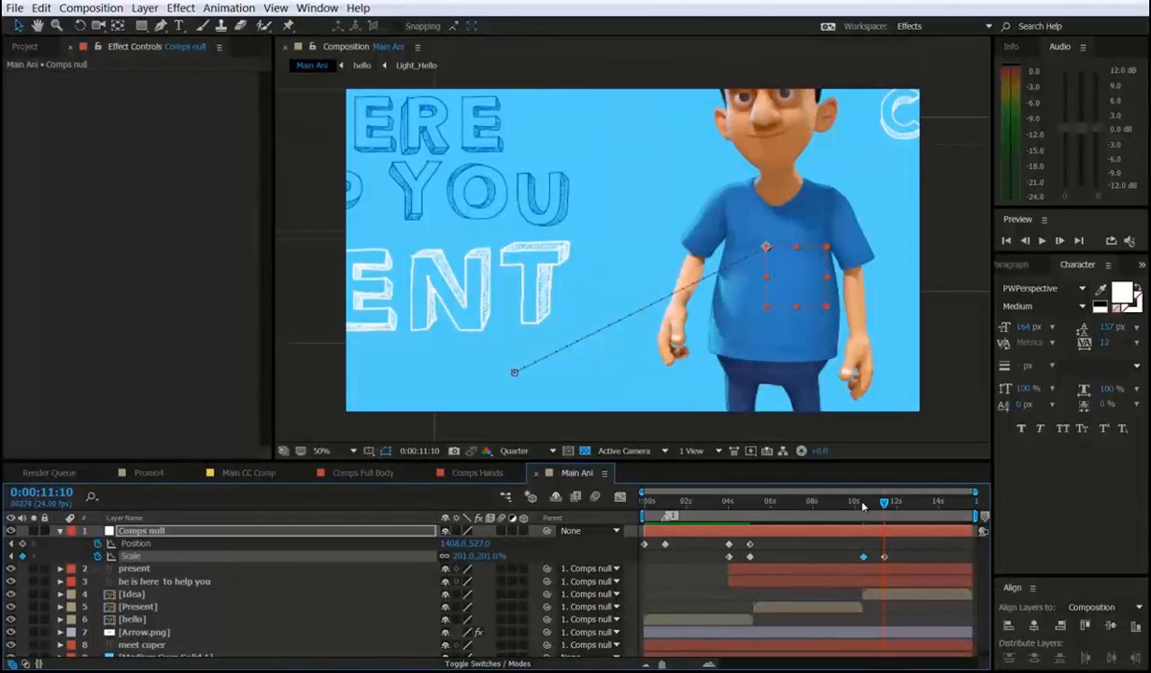
click(862, 503)
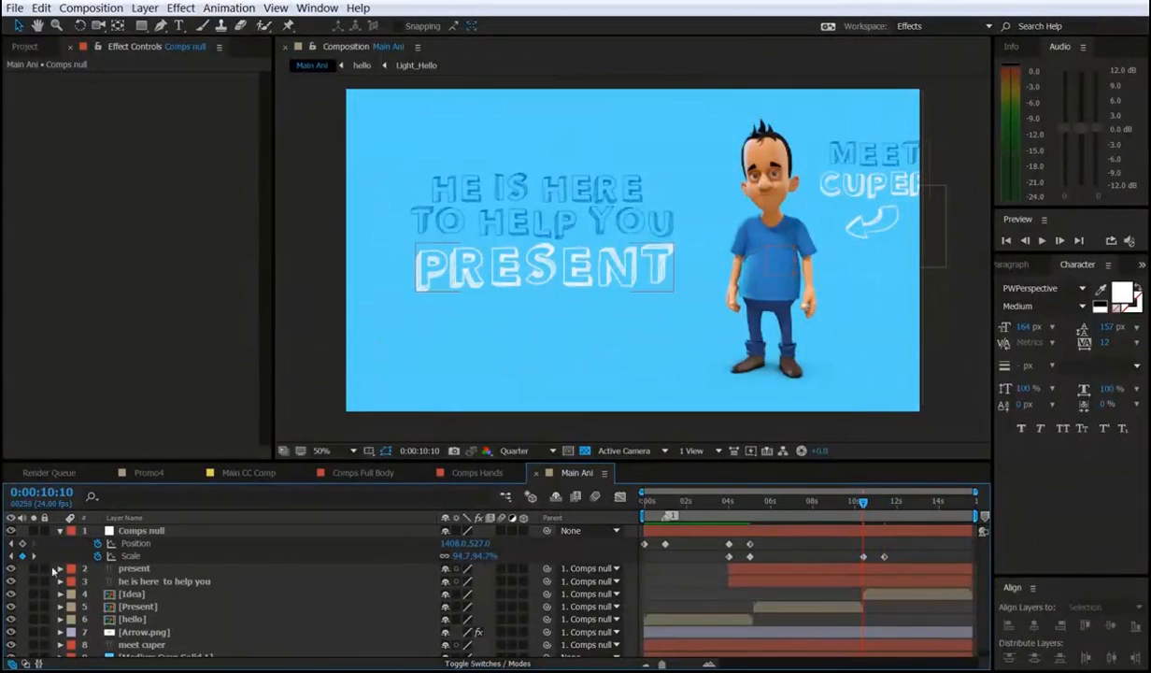
click(23, 544)
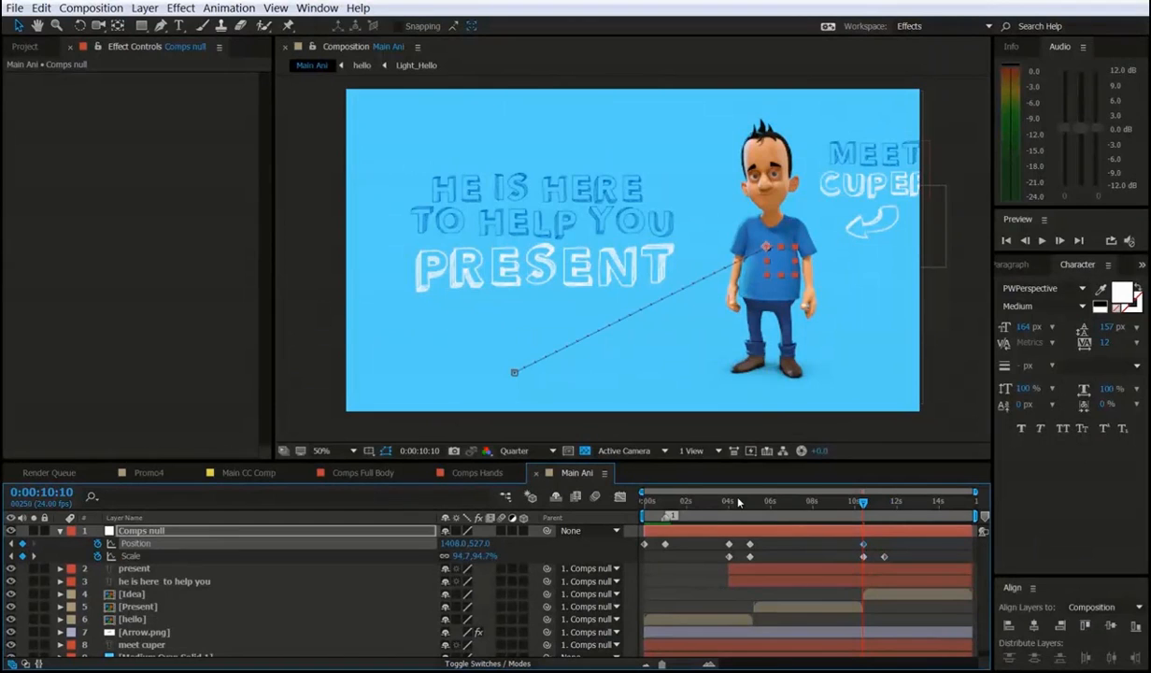
click(888, 510)
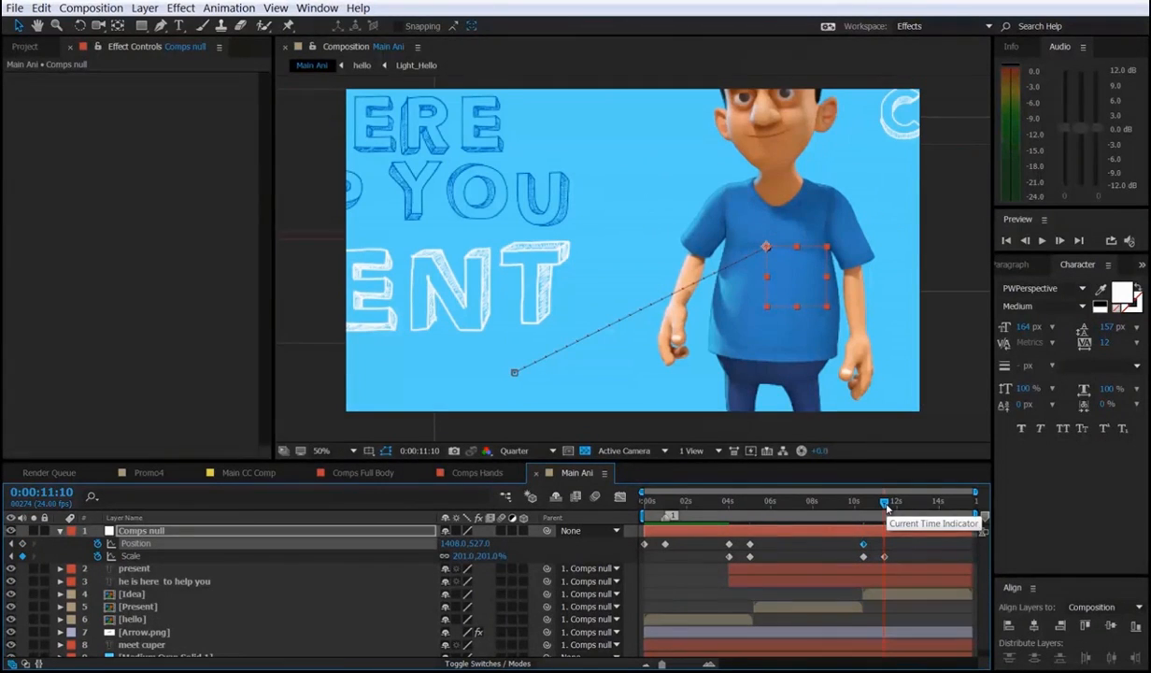
drag(766, 260, 768, 271)
key(ctrl+z)
click(714, 529)
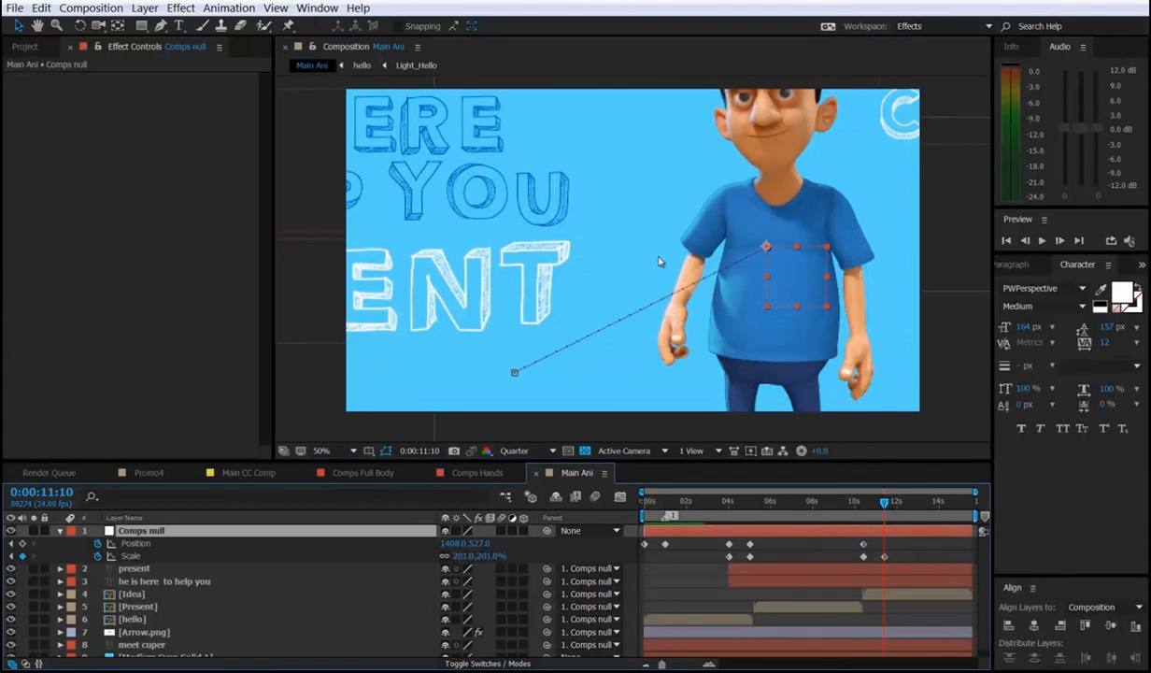
click(785, 249)
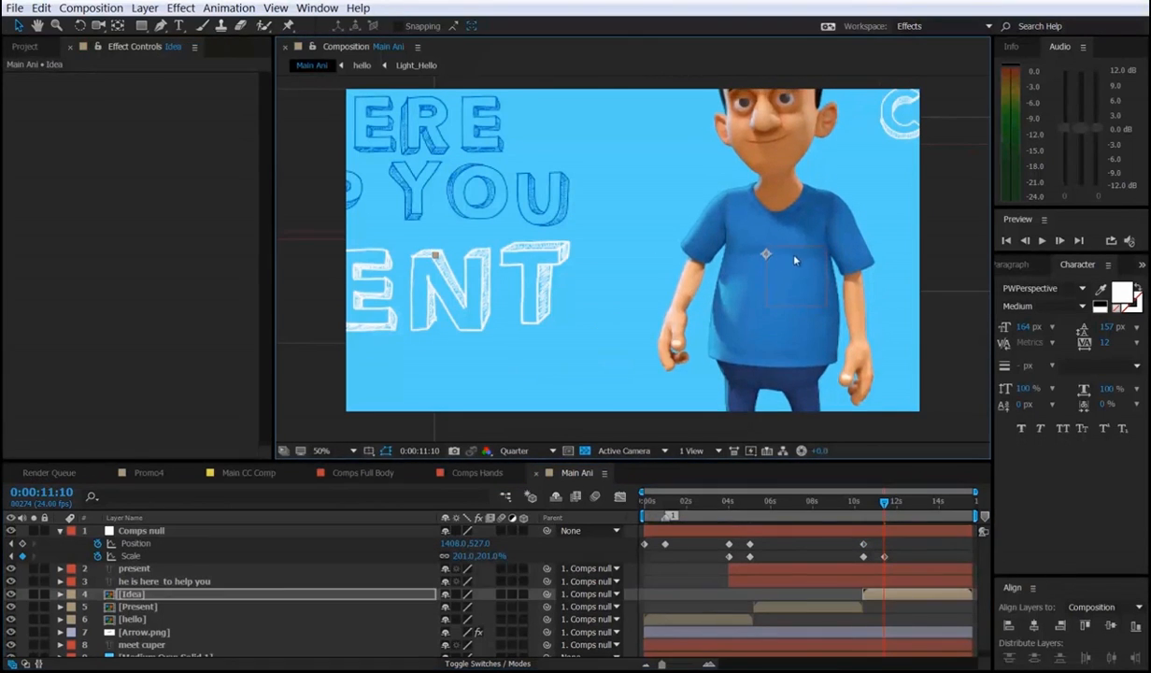
click(888, 526)
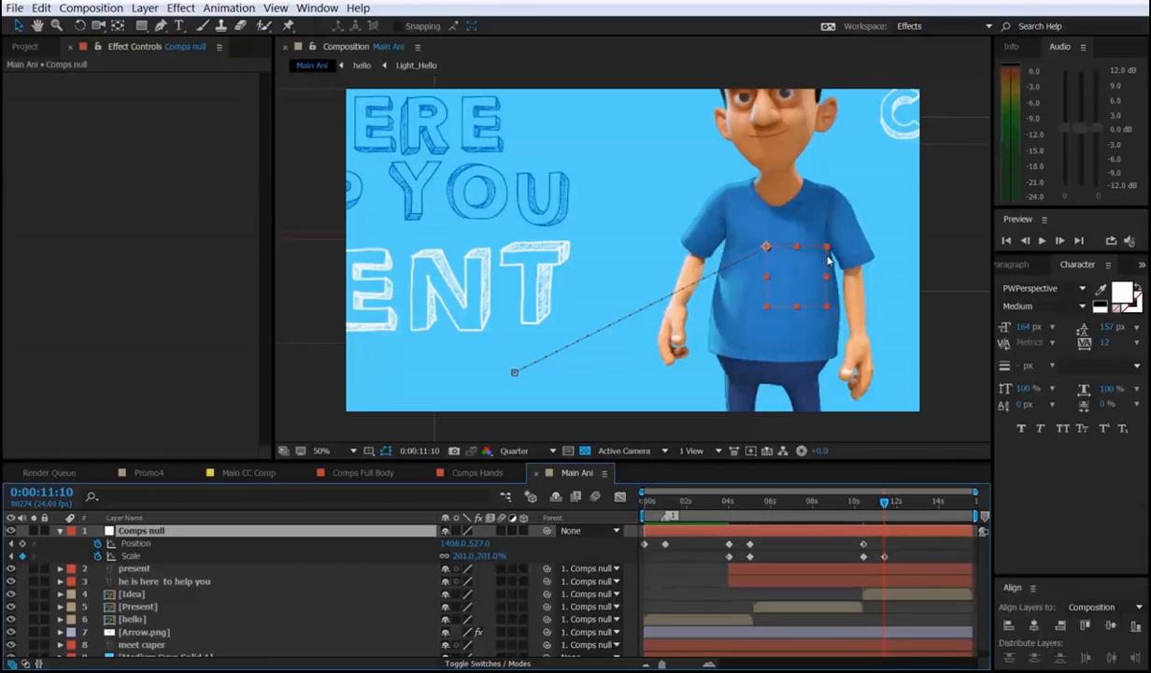
drag(827, 263, 827, 392)
key(ctrl+z)
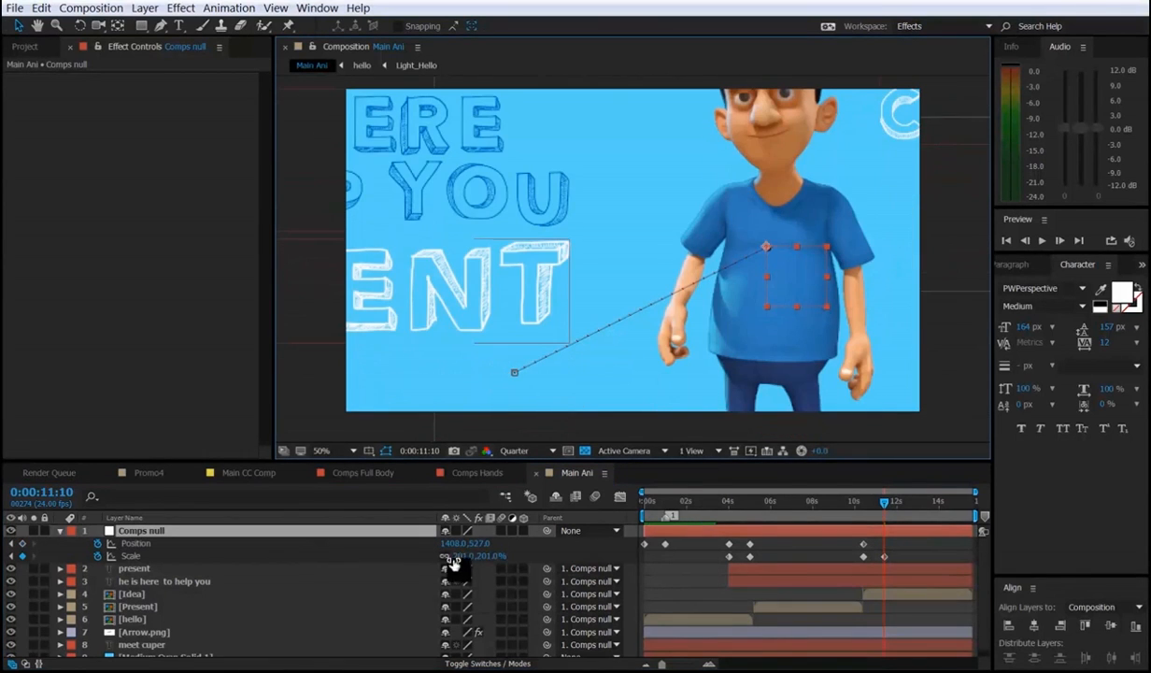
Shift the Comps null down at 0:00:11:10 to frame the character's head and chest, and preview the move from about 0:00:09:22.
drag(483, 549, 800, 518)
drag(822, 513, 866, 511)
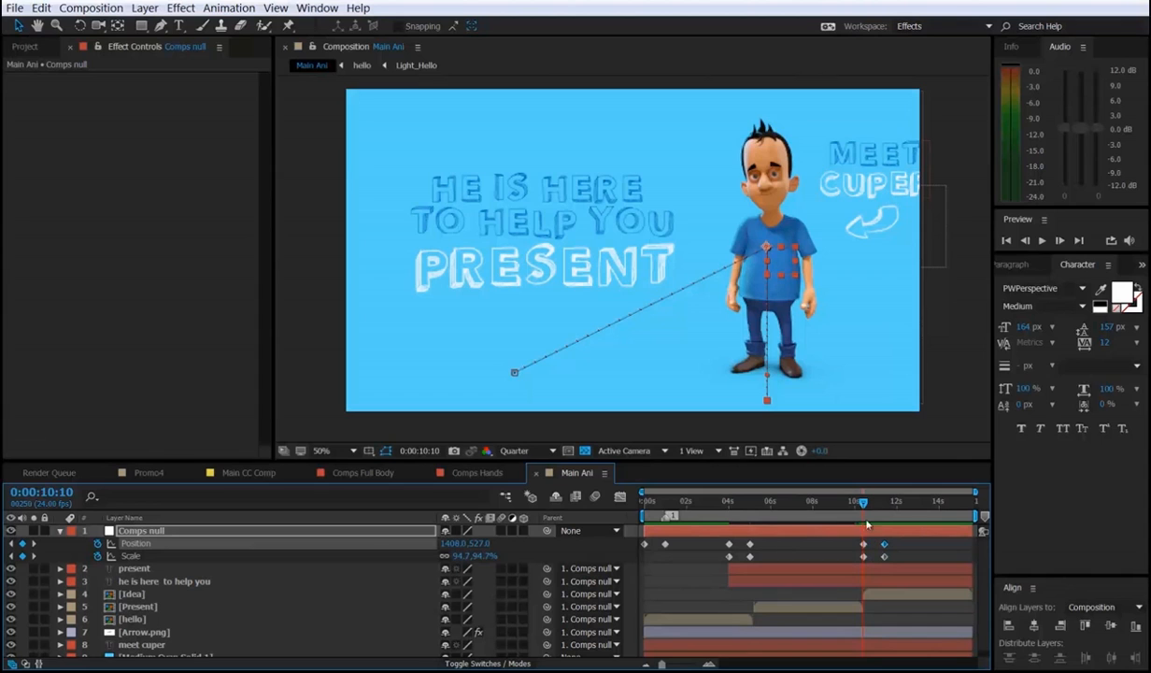
click(870, 597)
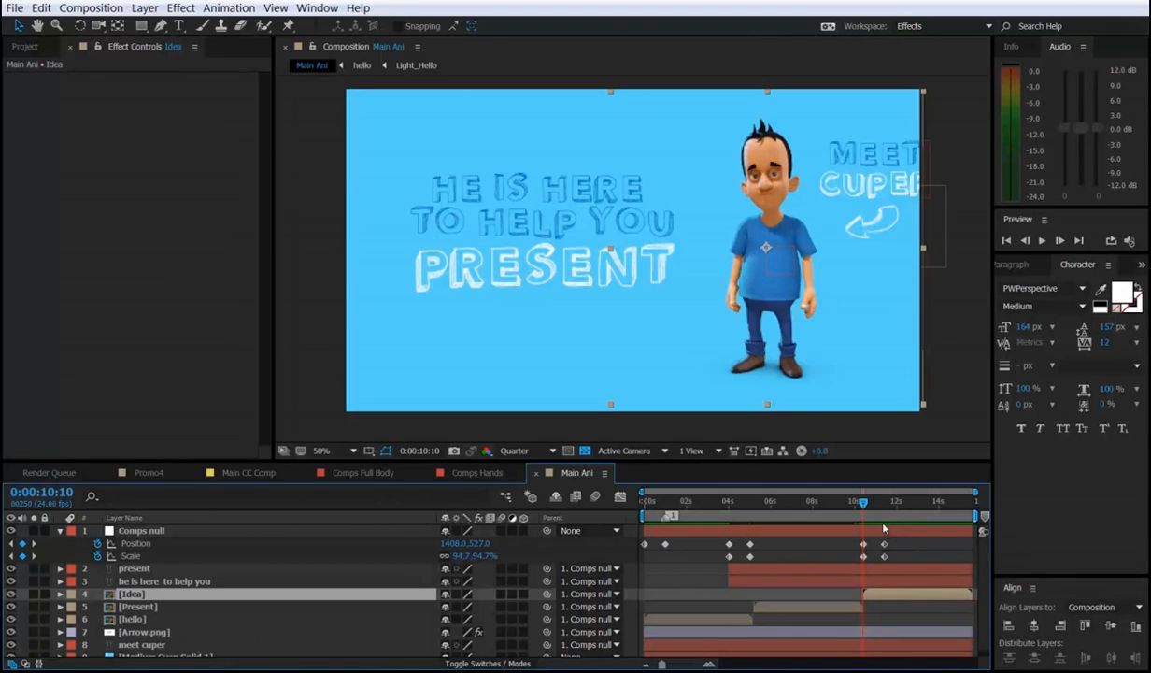
mouse_move(861, 502)
mouse_down()
mouse_move(807, 505)
mouse_move(897, 518)
mouse_move(856, 519)
mouse_move(880, 521)
mouse_move(863, 523)
mouse_move(881, 561)
mouse_move(854, 505)
mouse_up()
click(877, 545)
key(space)
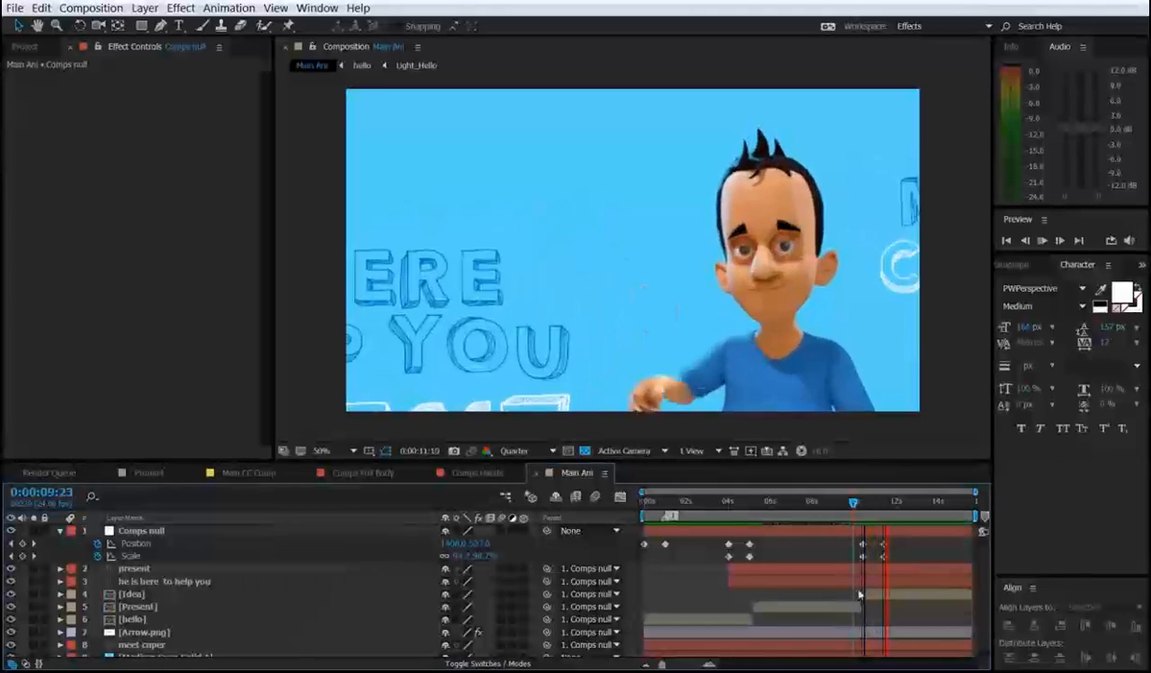
click(853, 505)
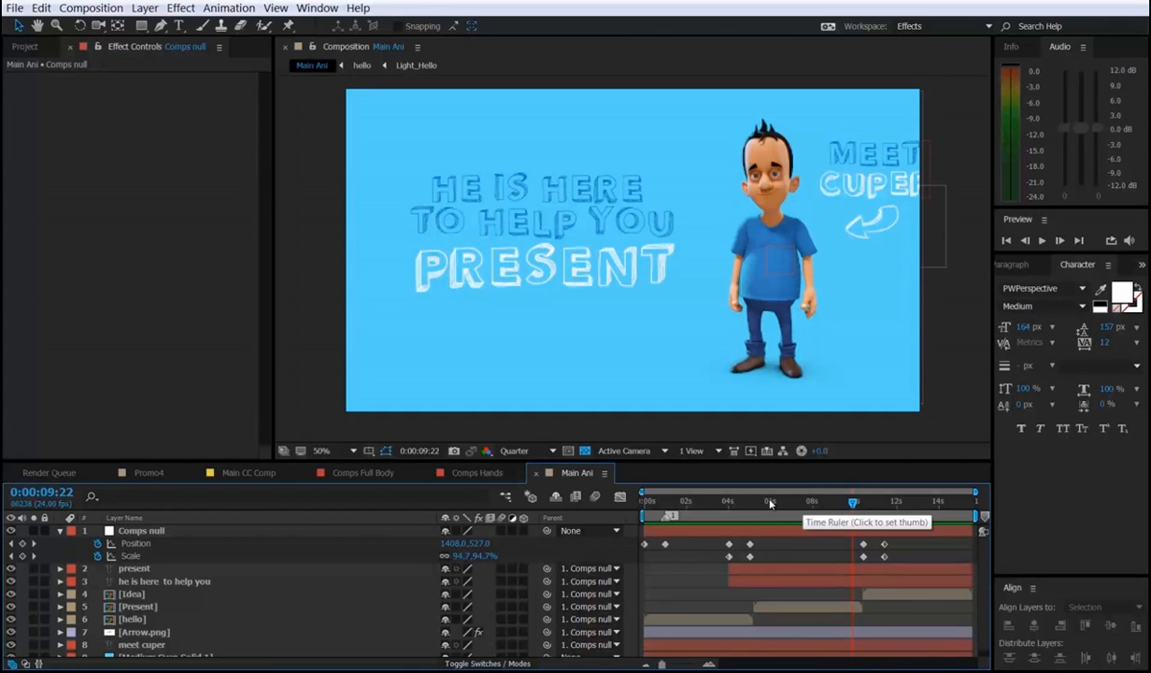
Collapse the Comps null's properties and review the animation from the start through the Present gesture.
click(816, 503)
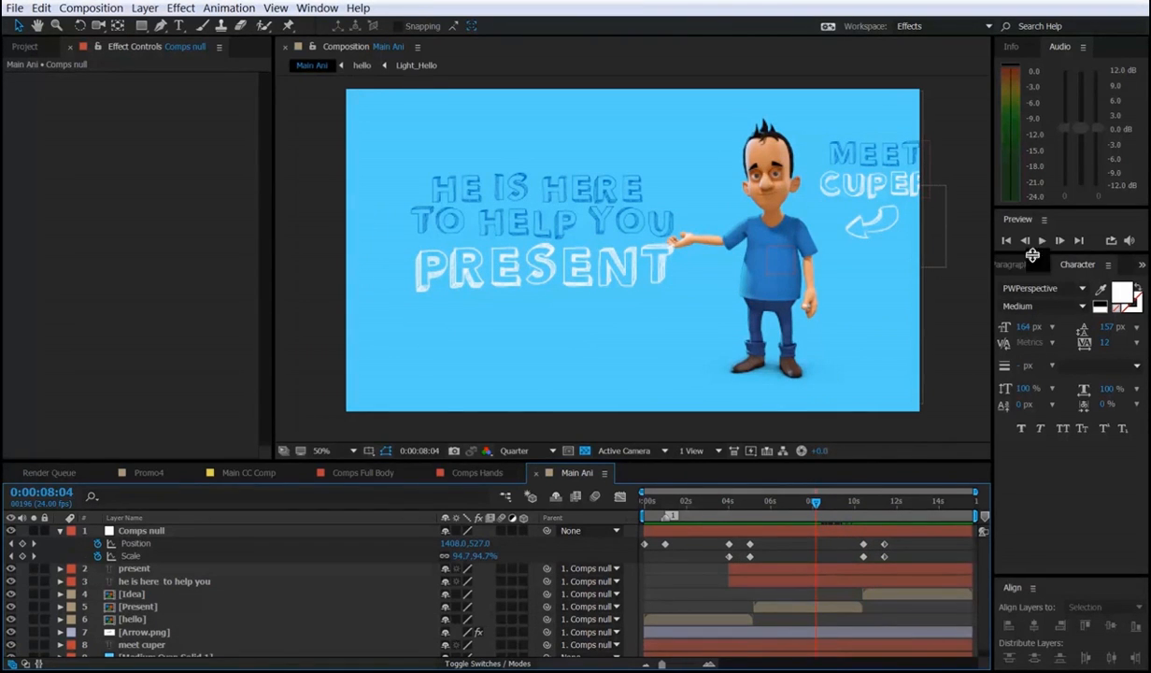
mouse_move(818, 514)
mouse_down()
mouse_move(788, 514)
mouse_move(824, 513)
mouse_up()
key(ctrl+a)
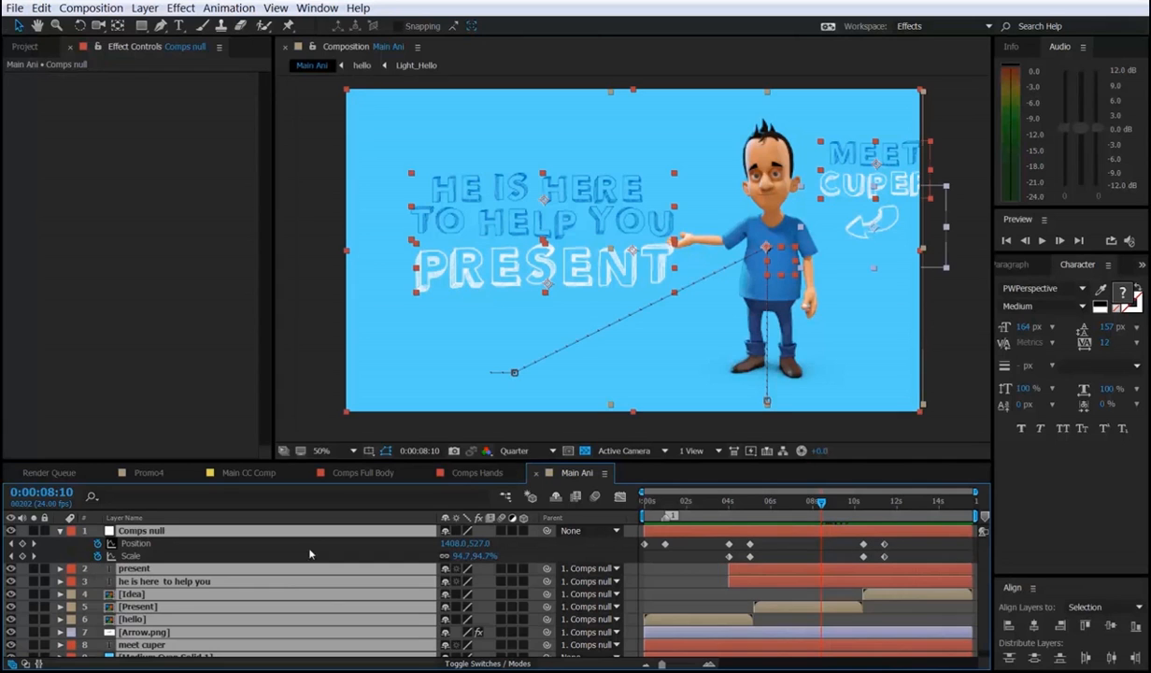
click(61, 531)
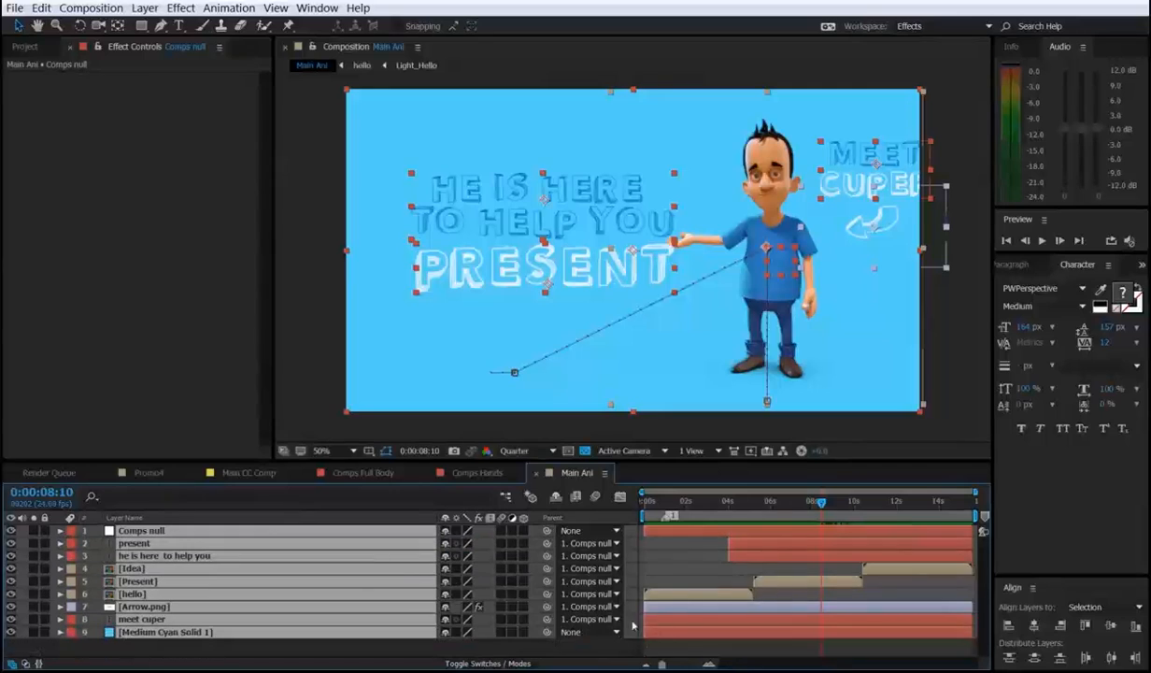
click(705, 654)
click(805, 586)
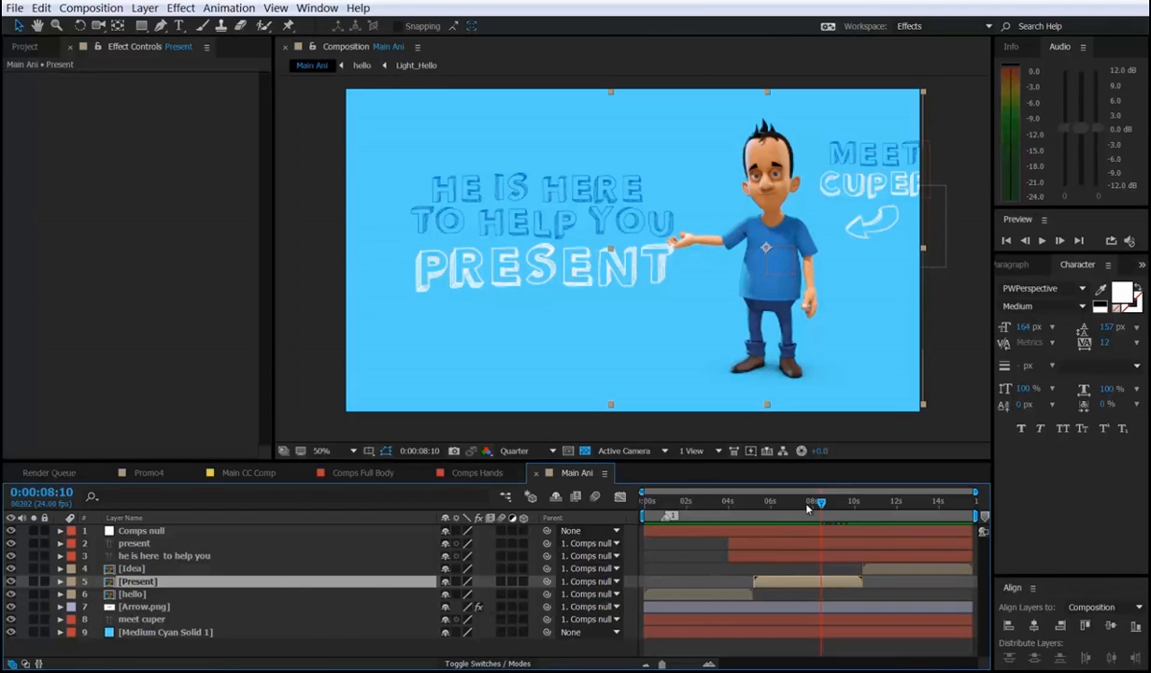
click(723, 514)
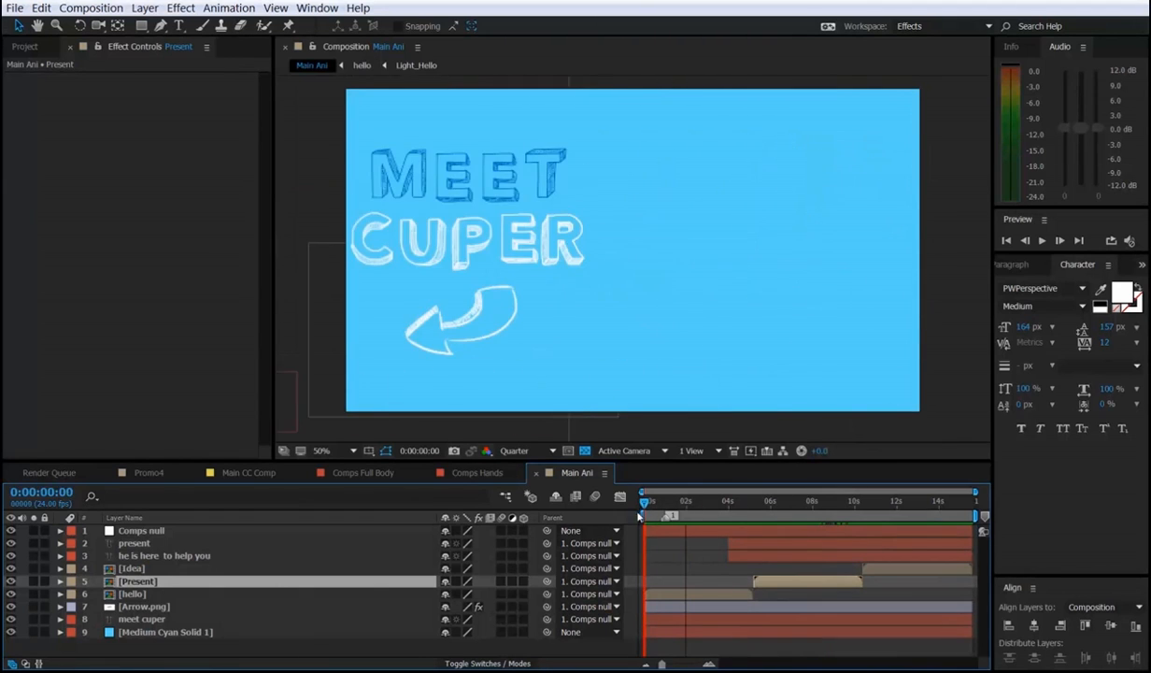
click(772, 510)
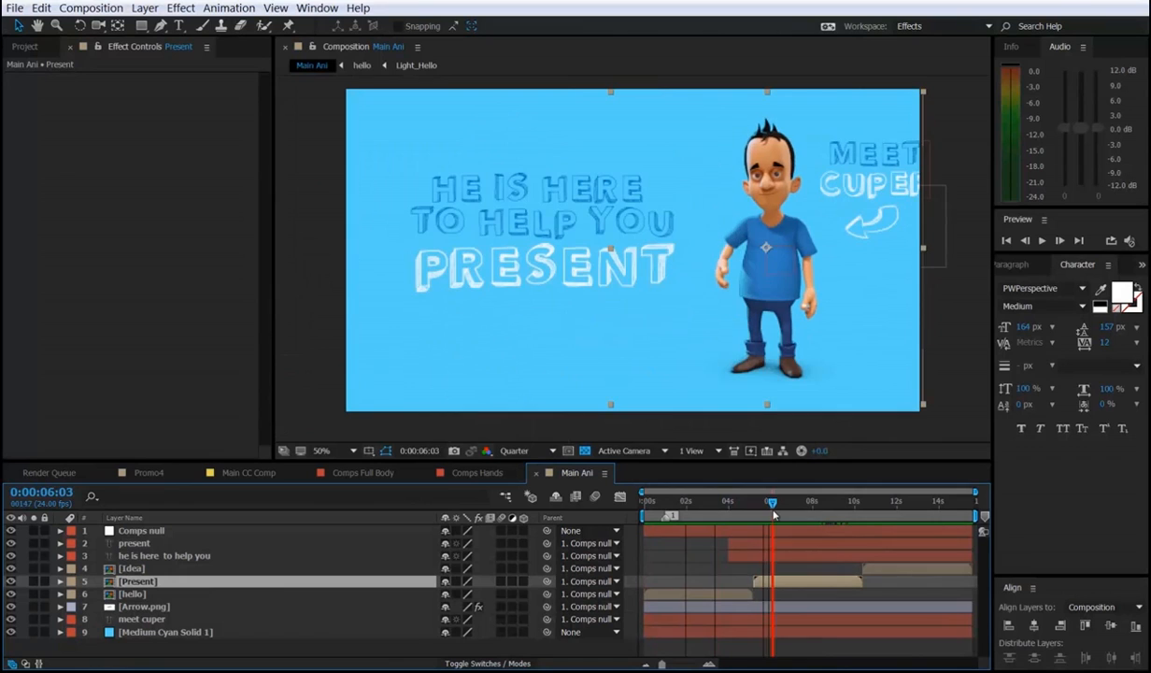
Move the Comps null's last two Position and Scale keyframe pairs slightly earlier, starting at about 0:00:10:00, and preview the camera move.
click(857, 533)
key(u)
drag(845, 563, 864, 549)
click(835, 550)
click(843, 504)
key(space)
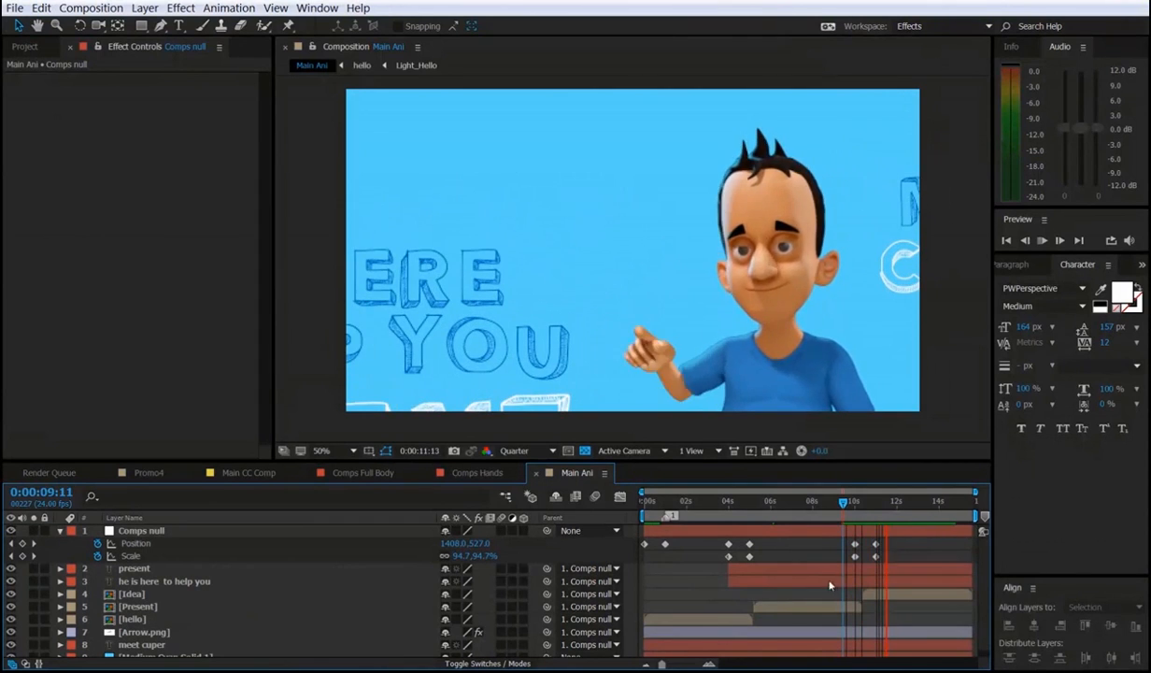
click(848, 506)
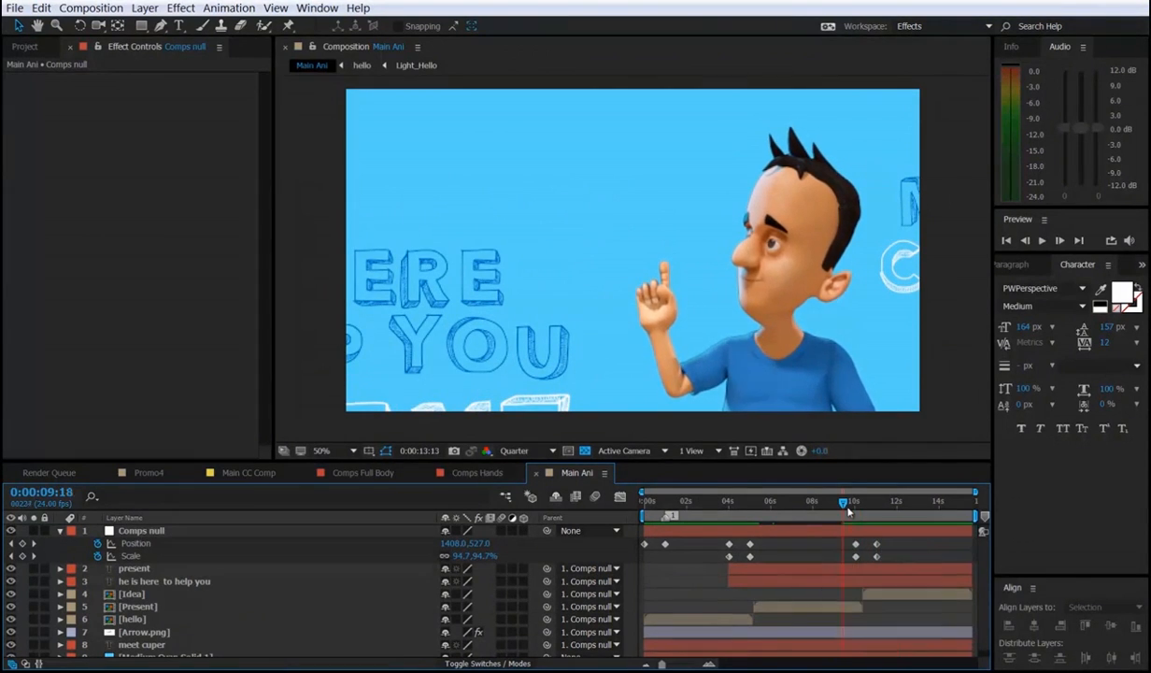
drag(848, 510, 847, 510)
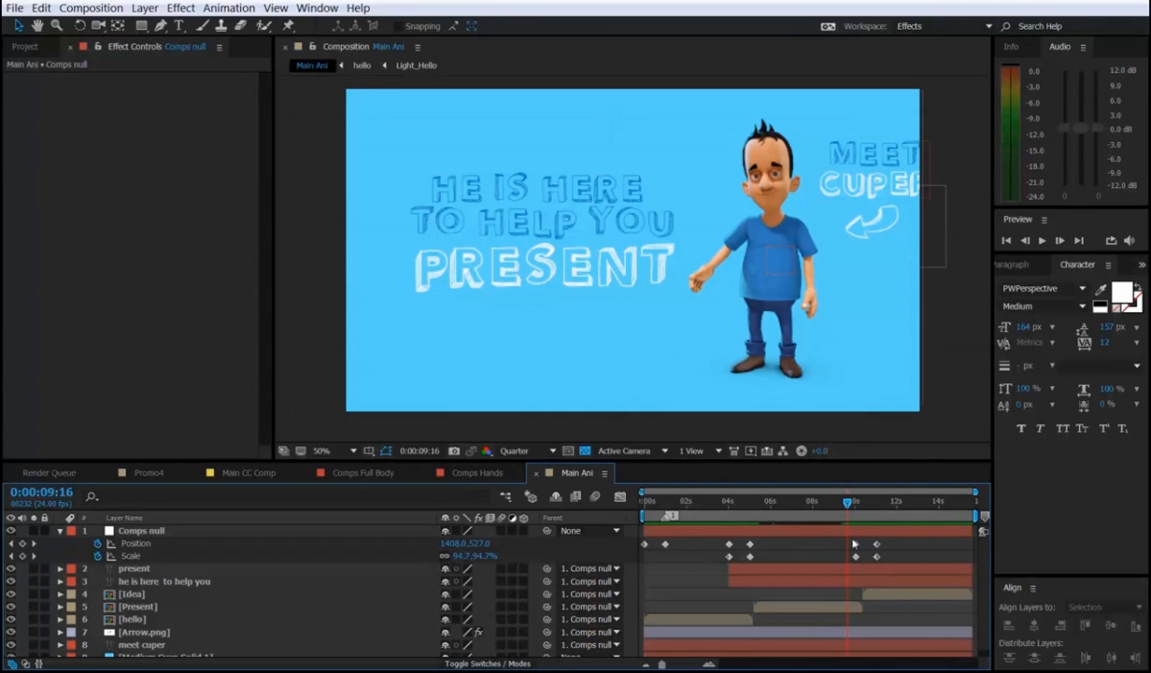
Check the Media & Disk Cache preferences, including the disk cache size, folder and emptying option, and leave them without changes.
click(41, 8)
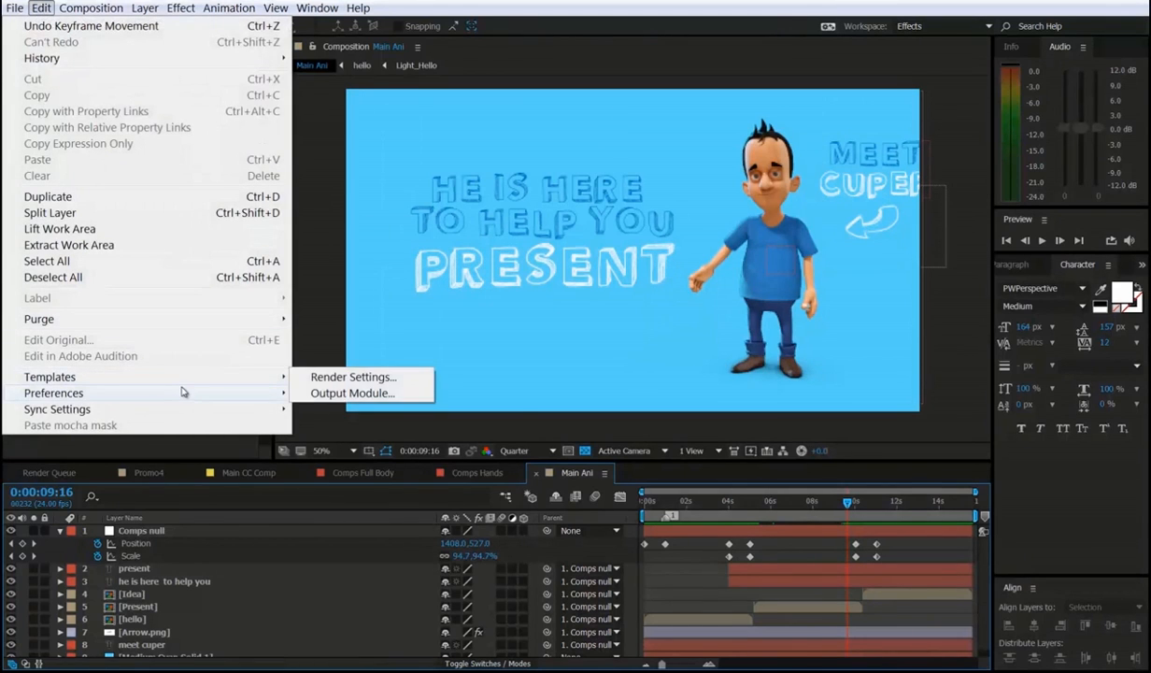
mouse_move(183, 393)
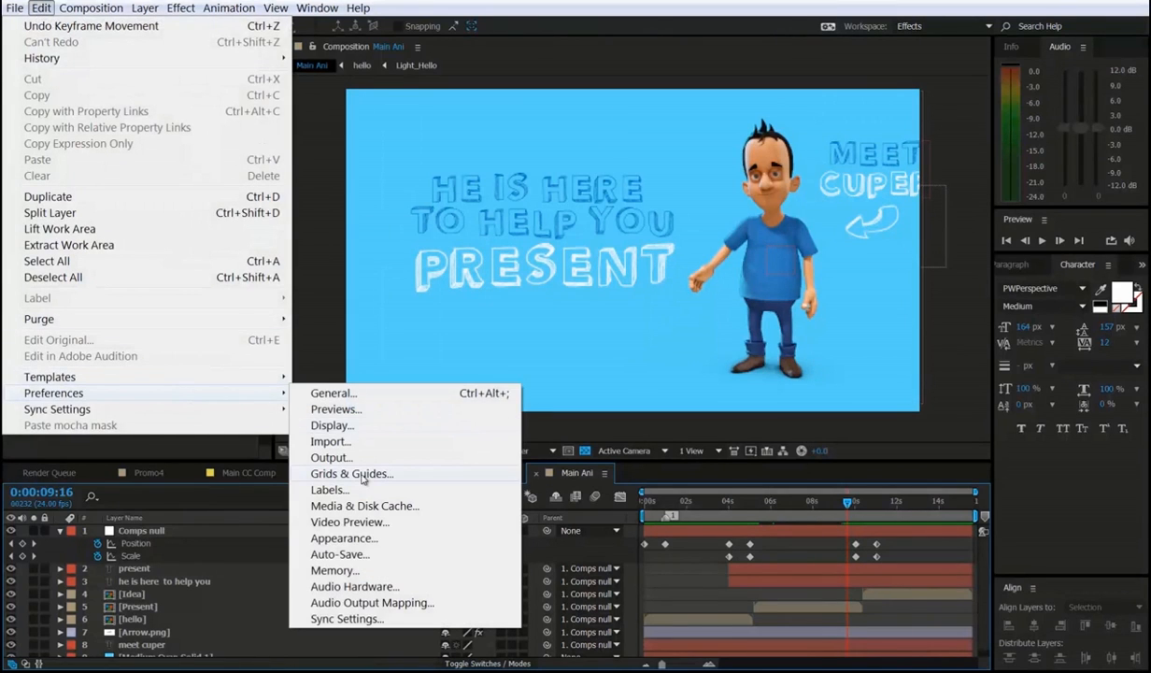
click(366, 506)
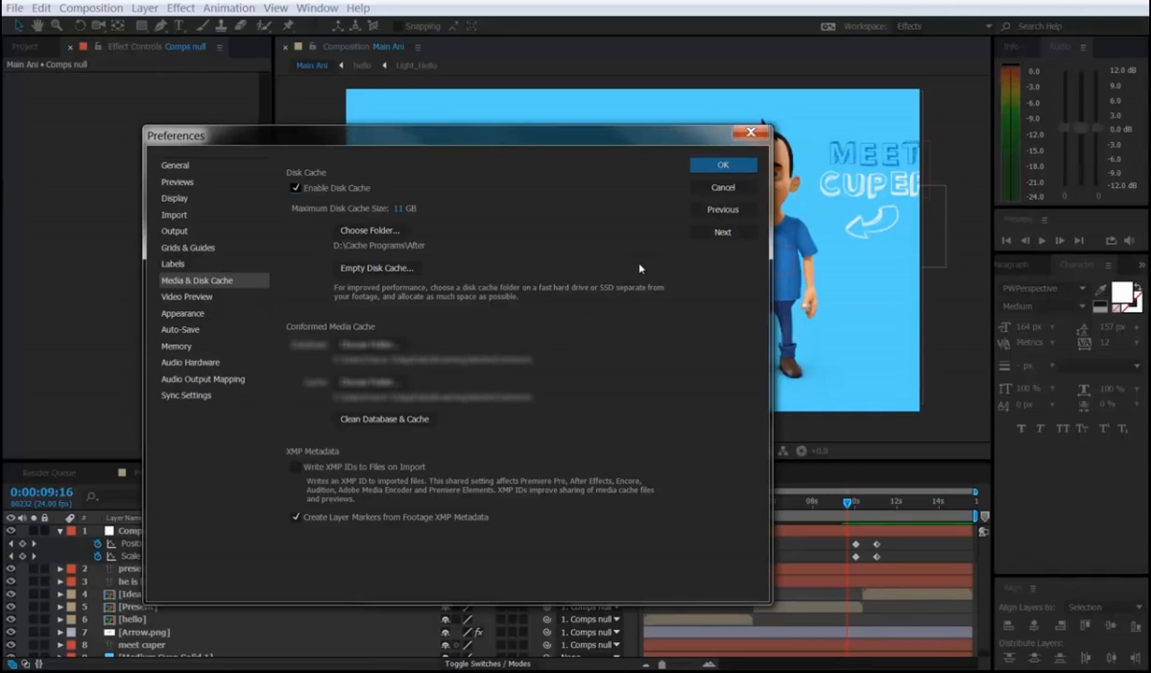
click(751, 132)
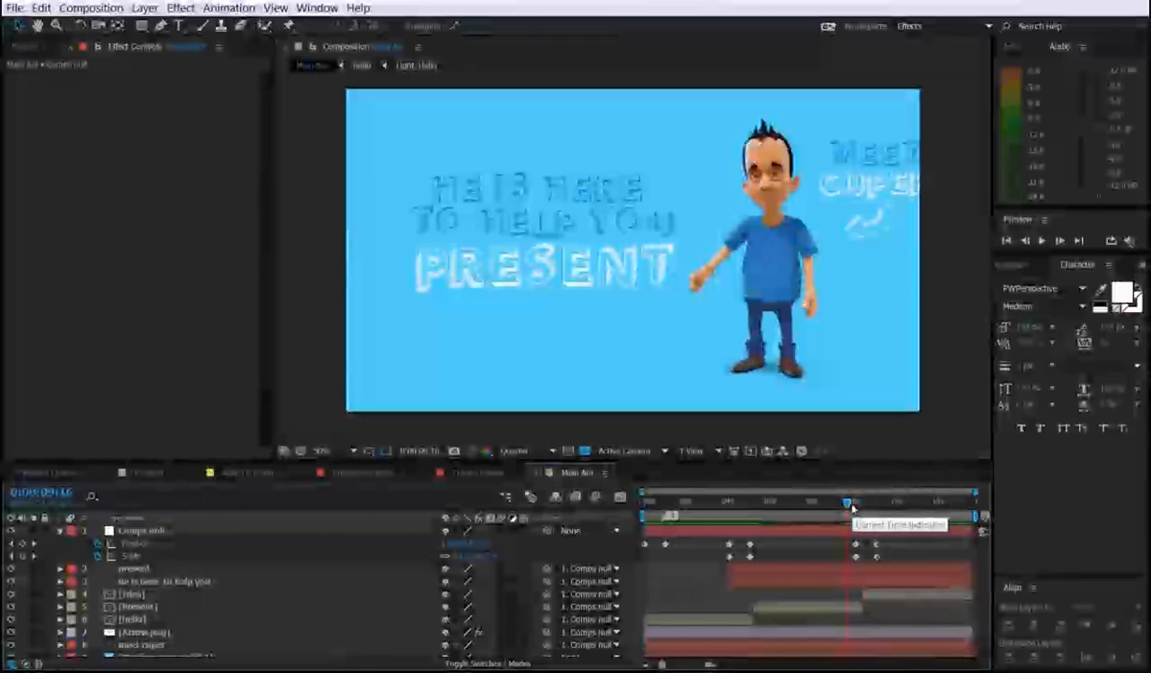
Play the retimed camera move into the Idea gesture from 0:00:09:16, and replay the animation.
mouse_move(848, 514)
mouse_down()
mouse_move(876, 512)
mouse_move(817, 512)
mouse_move(883, 513)
mouse_move(848, 512)
mouse_move(868, 512)
mouse_move(849, 527)
mouse_up()
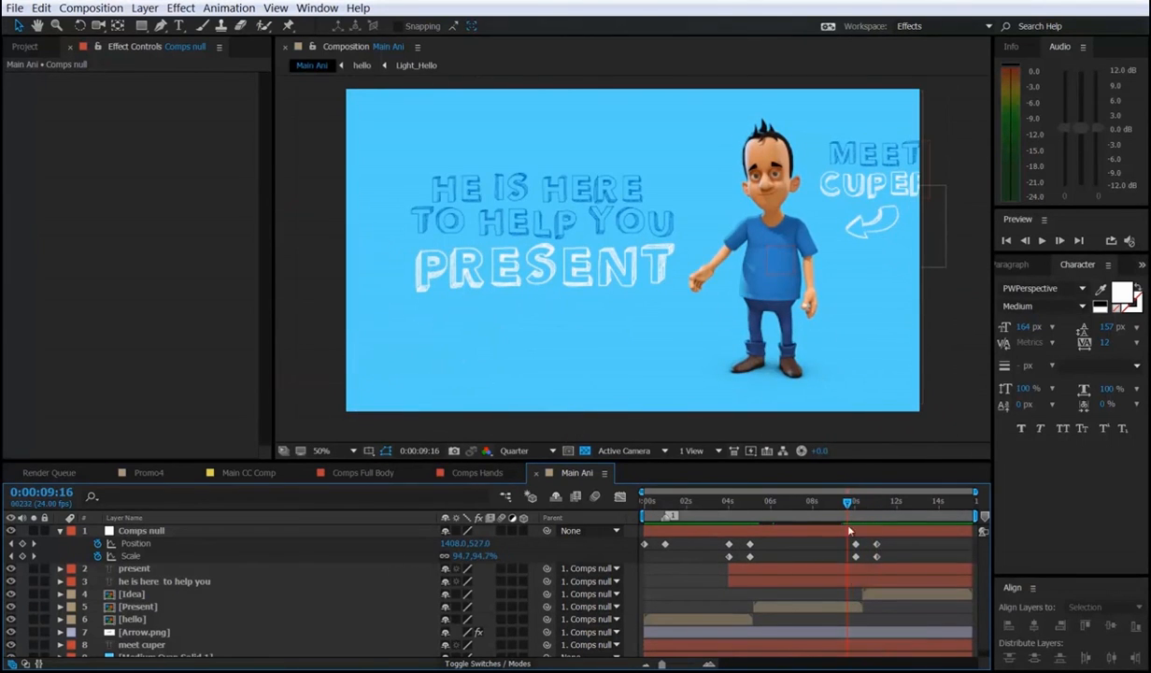
key(space)
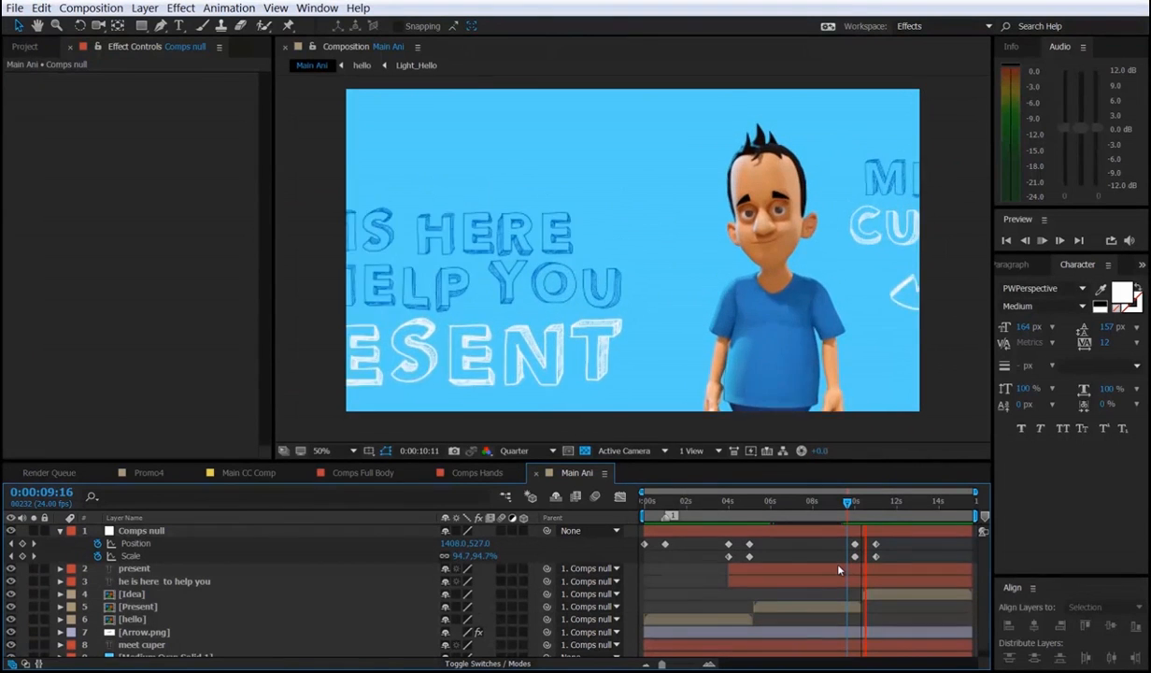
drag(849, 505, 812, 572)
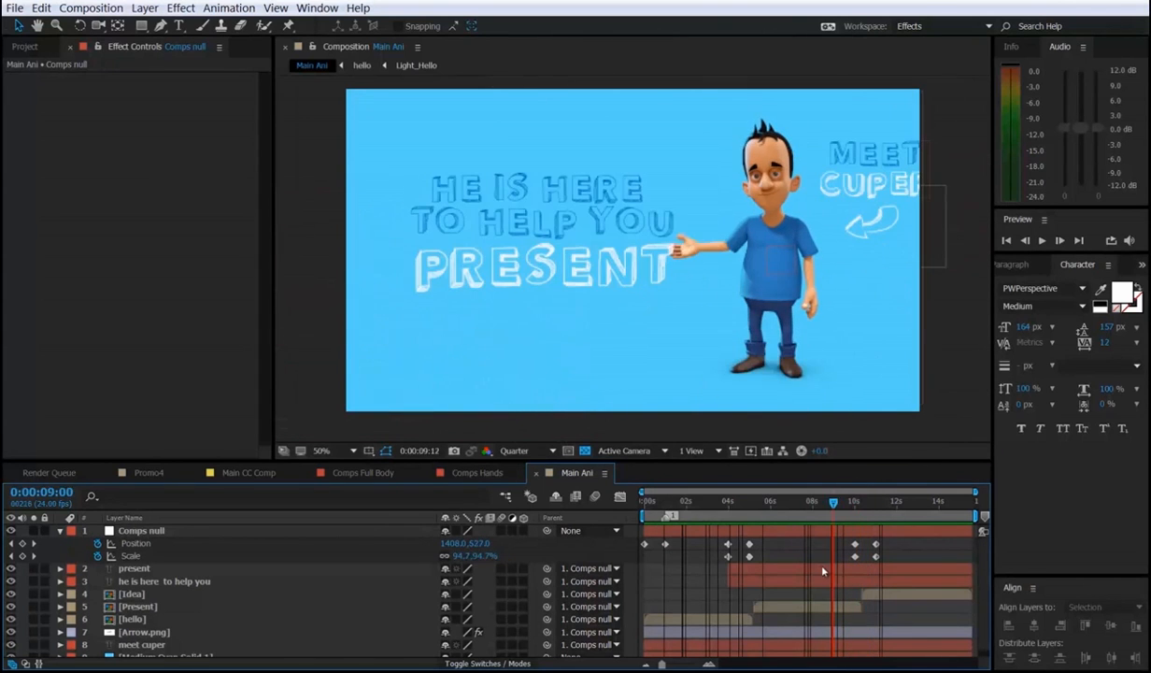
click(581, 205)
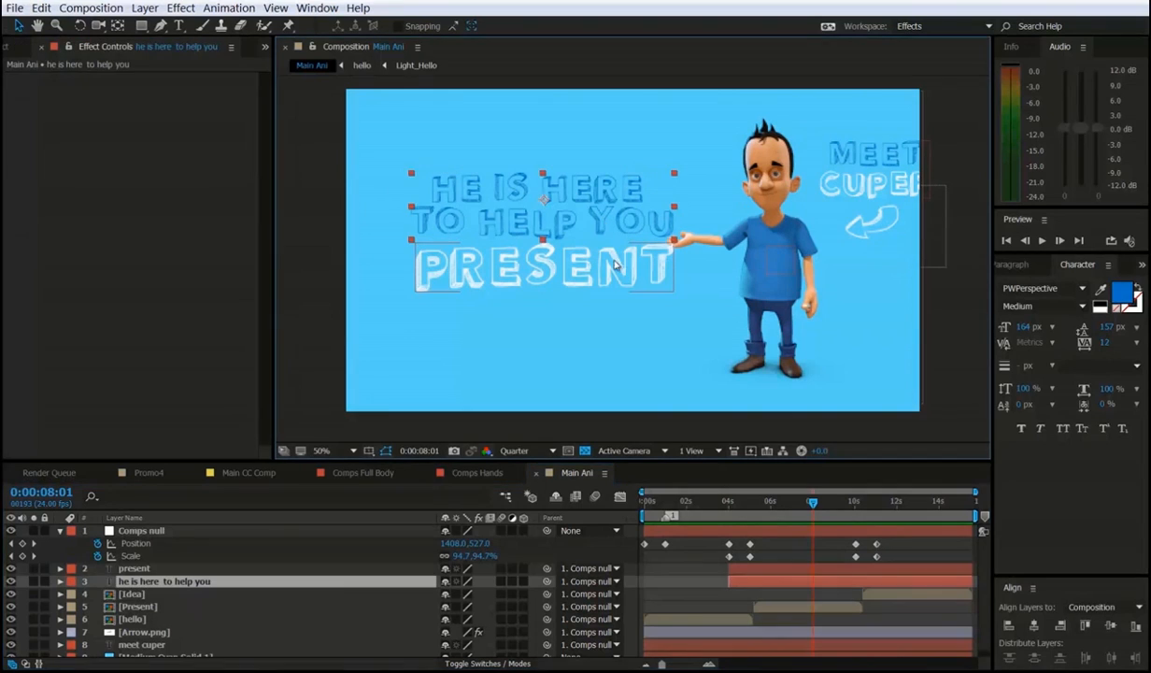
shift+click(594, 256)
shift+click(915, 234)
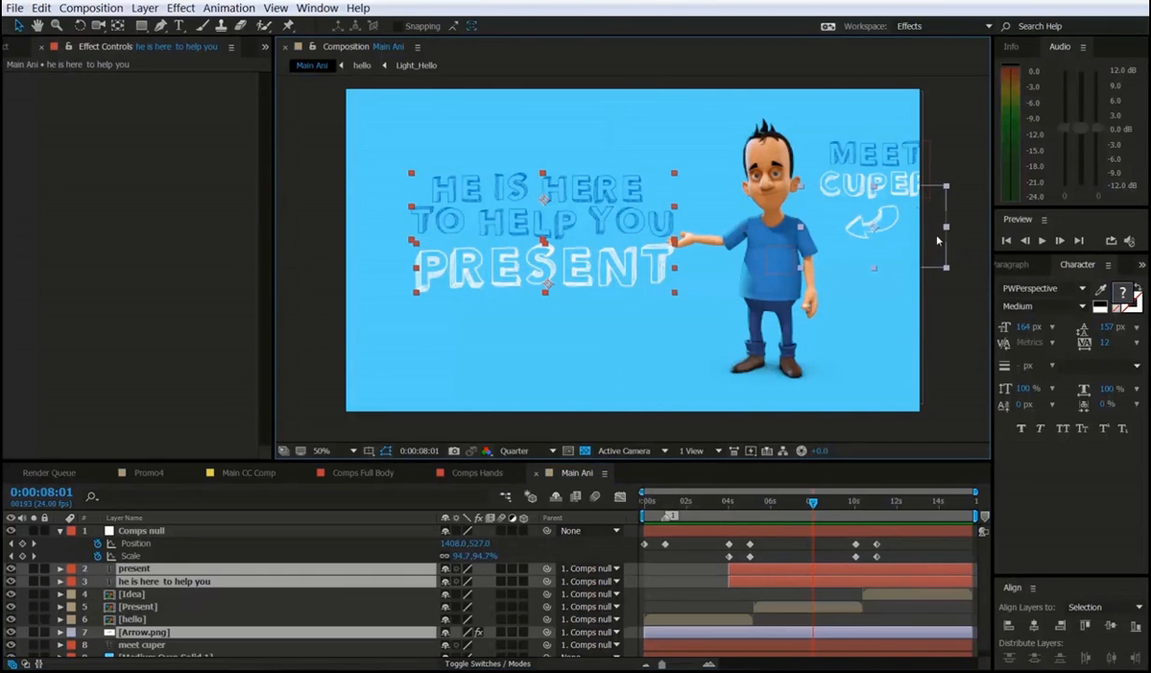
Place Bulb.png above the character's raised finger in Main Ani, at 0:00:12:05 of the Idea gesture.
click(876, 503)
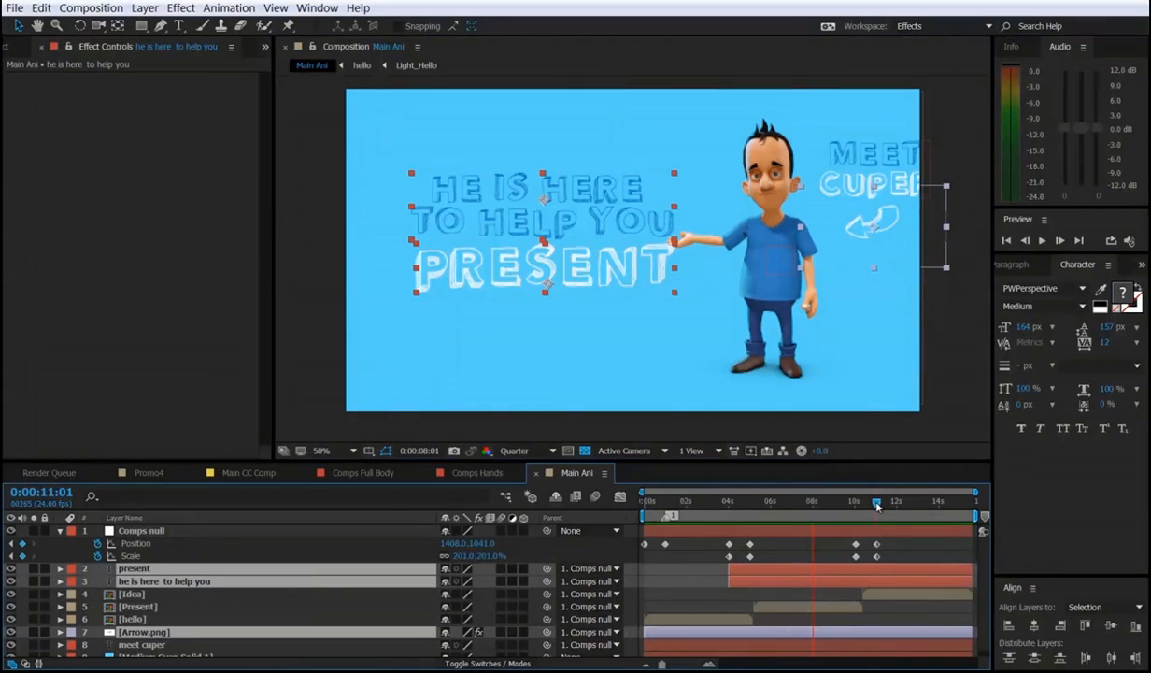
click(898, 542)
drag(890, 504, 903, 509)
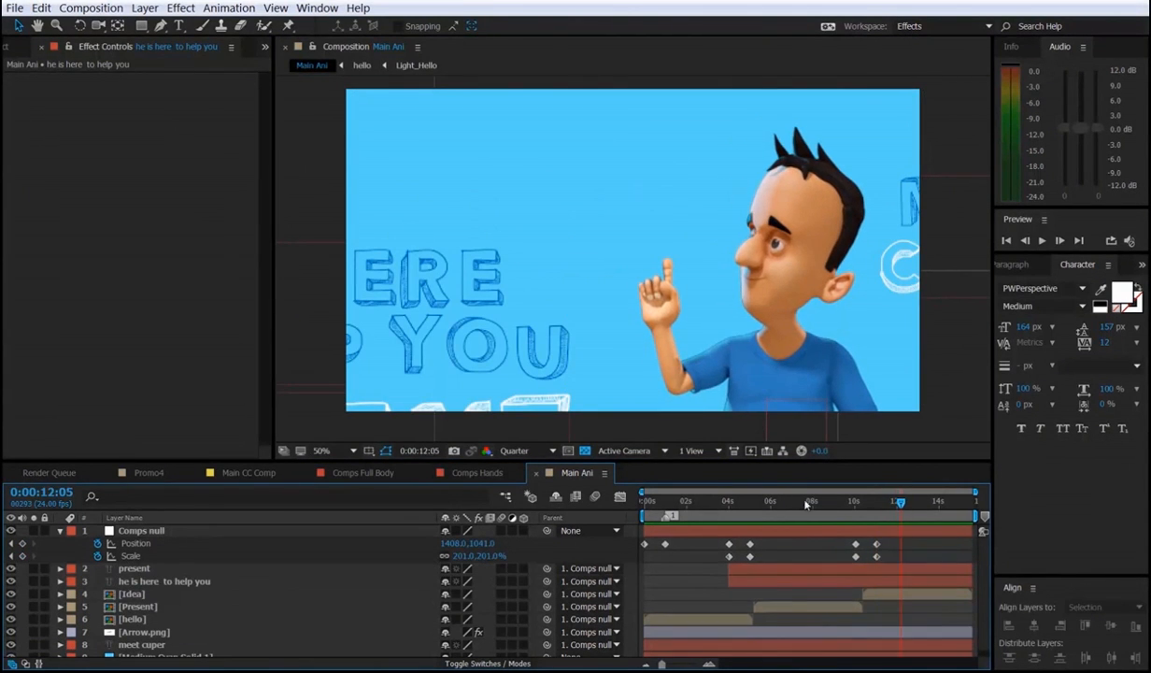
click(15, 48)
mouse_move(64, 281)
mouse_down()
mouse_move(638, 194)
mouse_move(658, 229)
mouse_up()
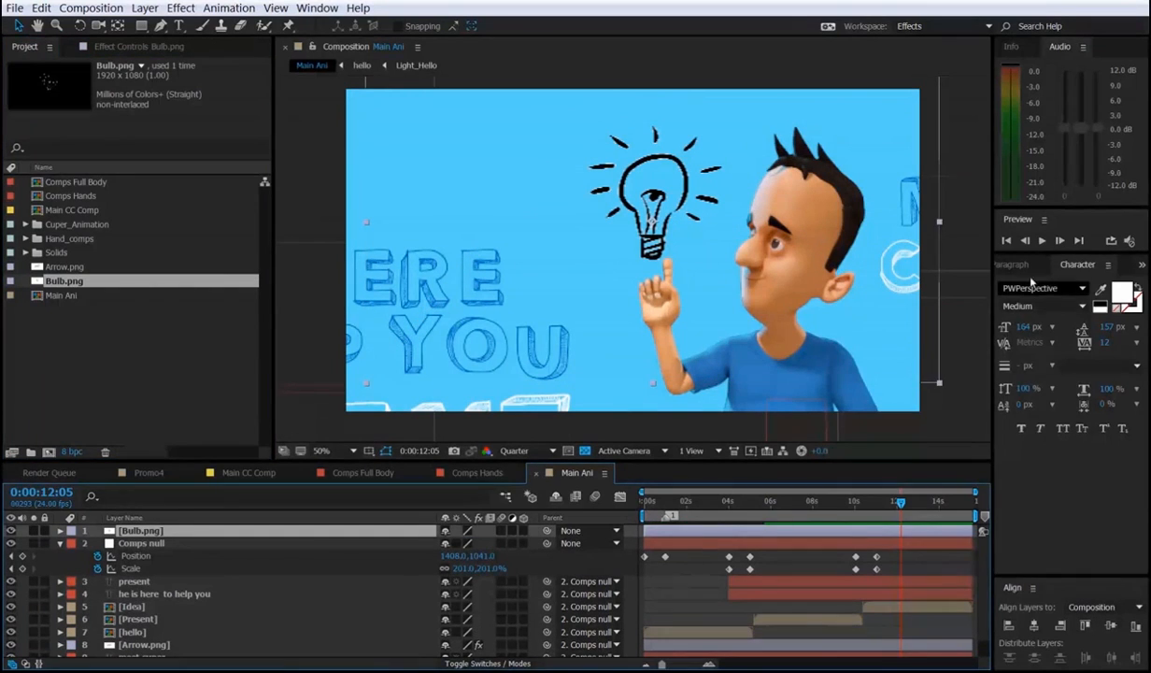
Find the Tint effect and apply it to the Bulb.png layer.
click(1059, 288)
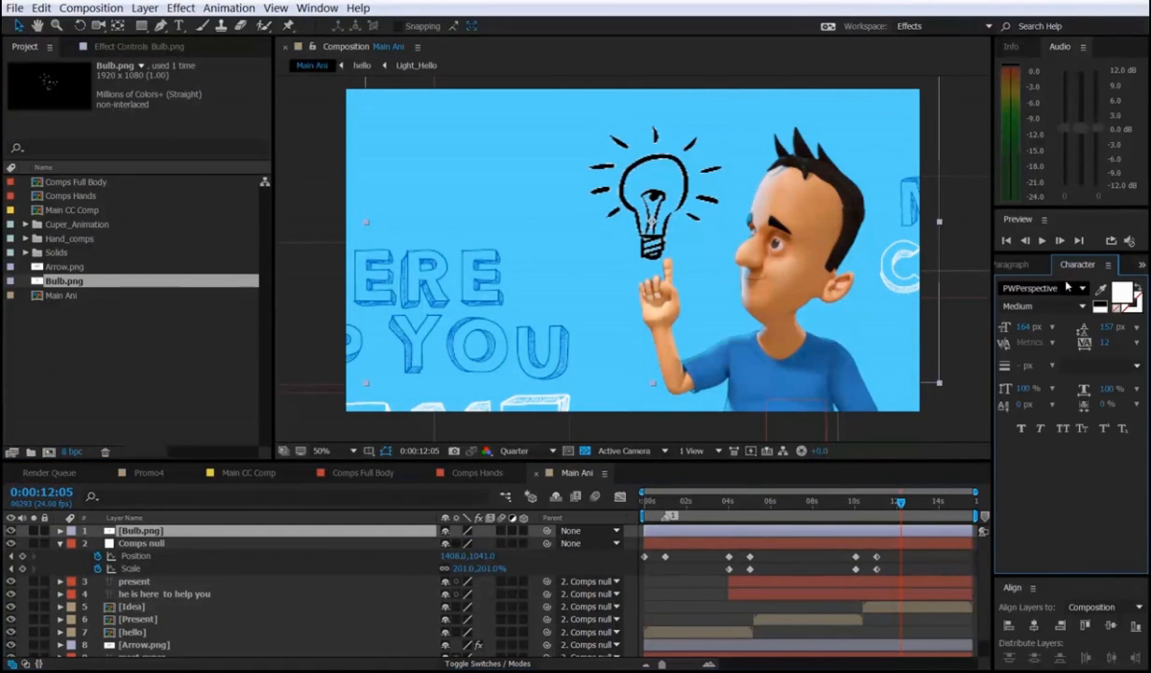
click(1142, 265)
click(1079, 283)
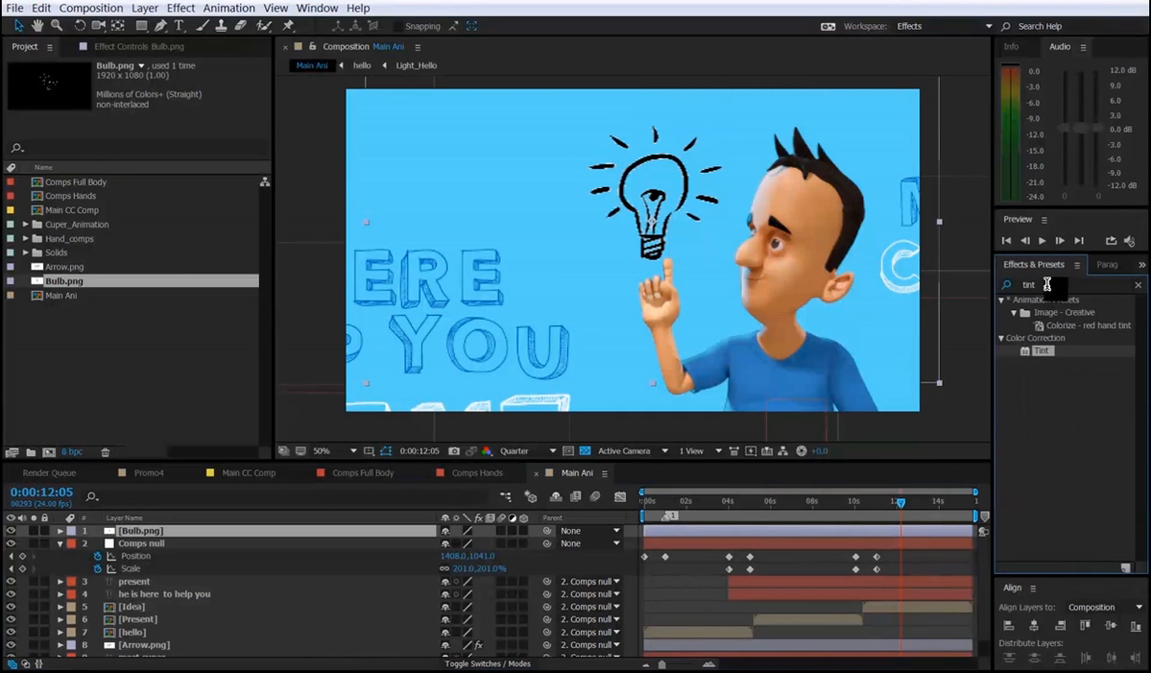
double_click(1043, 351)
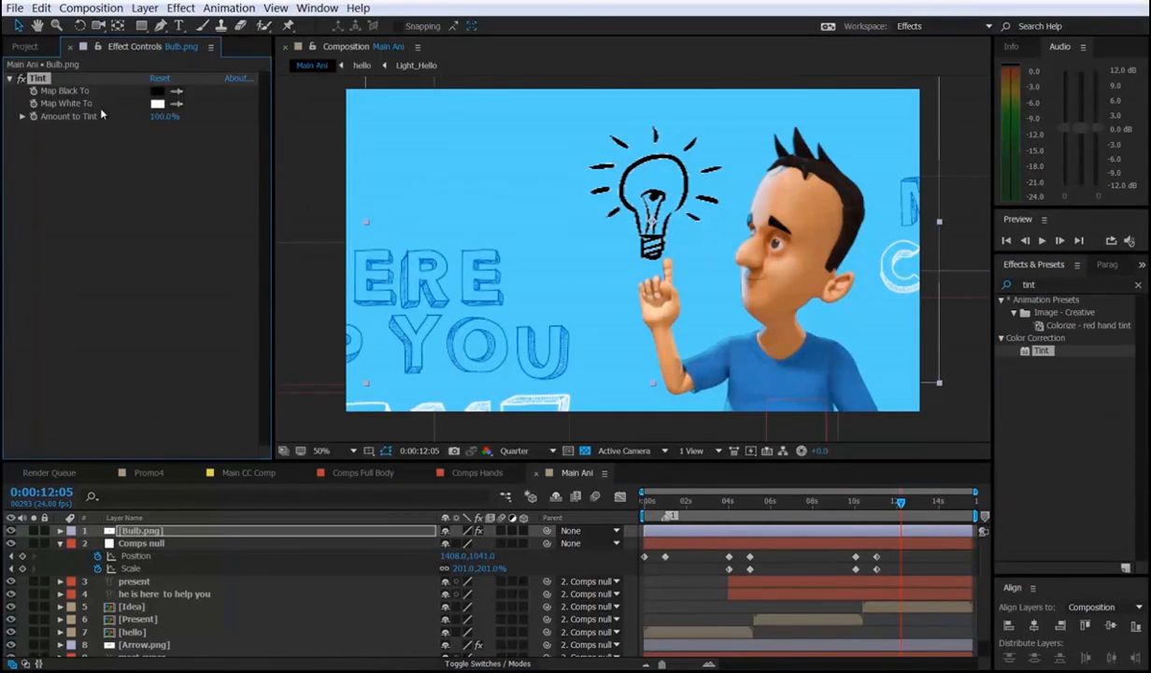
Colour the bulb by setting Tint's Map Black To to yellow FFDE00 and Map White To to a matching yellow.
click(157, 90)
click(228, 183)
drag(188, 56, 209, 19)
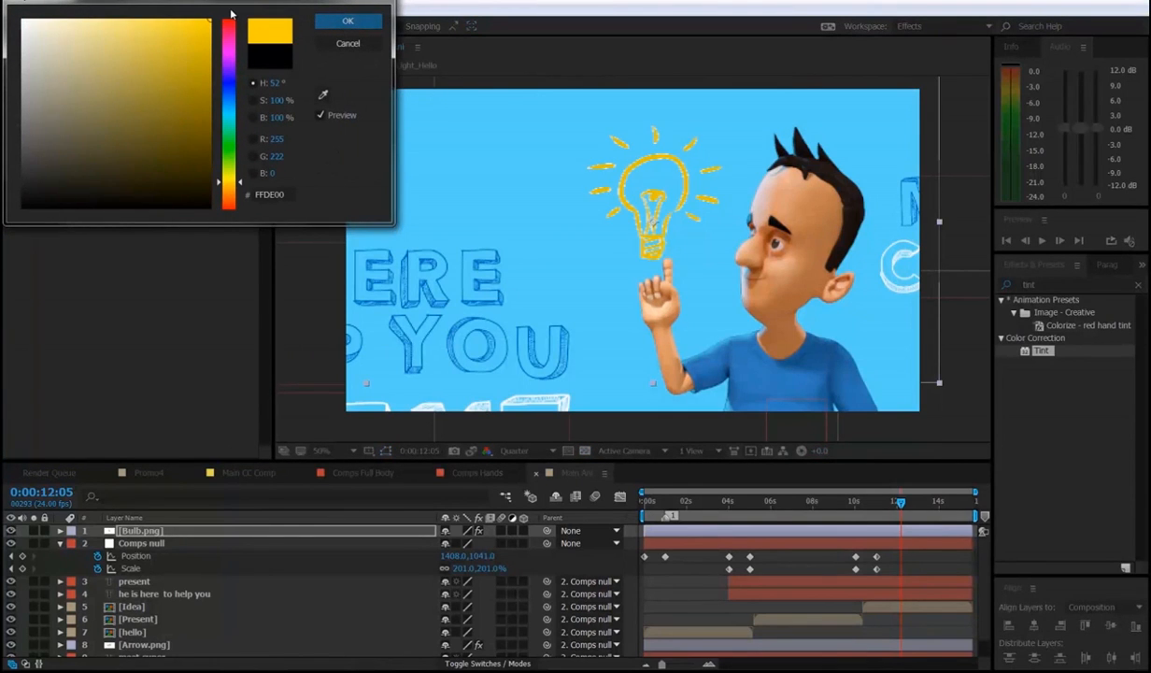
click(348, 21)
click(157, 91)
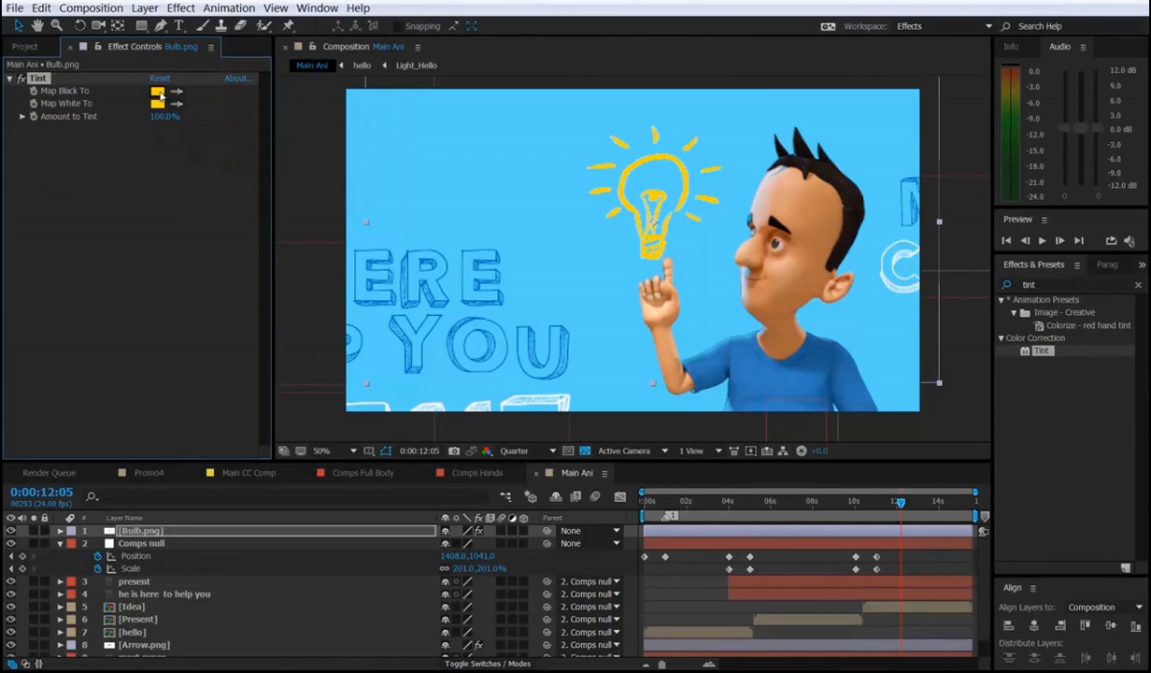
Pre-compose the Bulb.png layer as "Bulb", moving all attributes into the new composition.
click(936, 570)
click(907, 531)
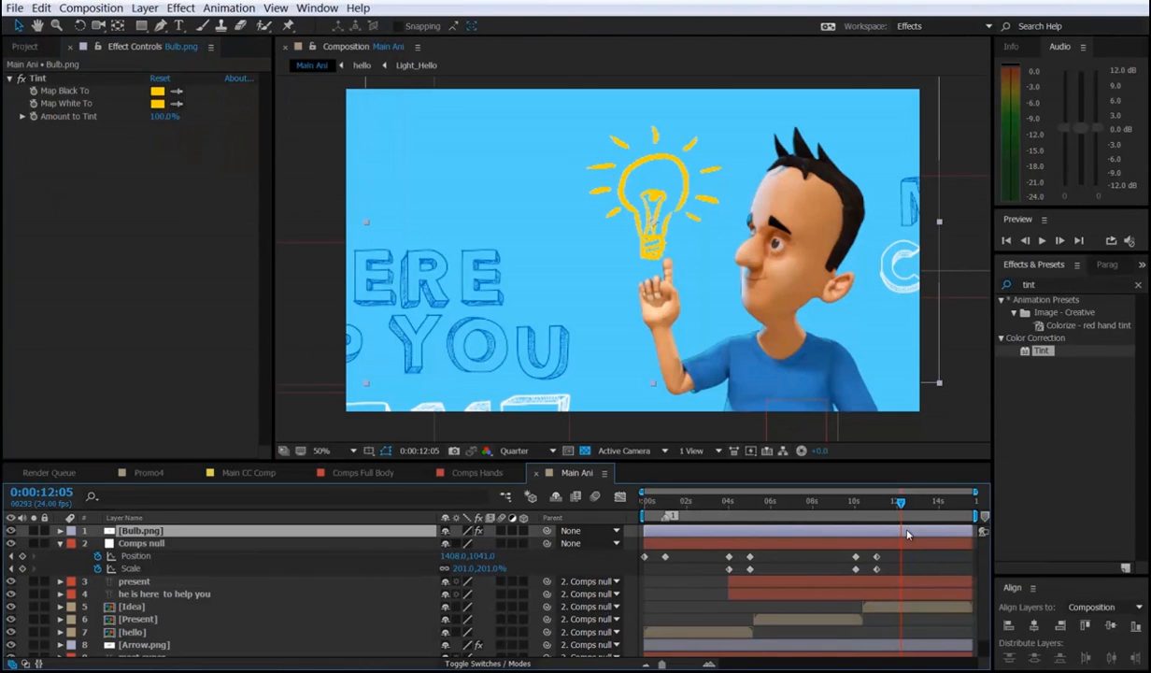
key(ctrl+shift+c)
key(ctrl+shift+c)
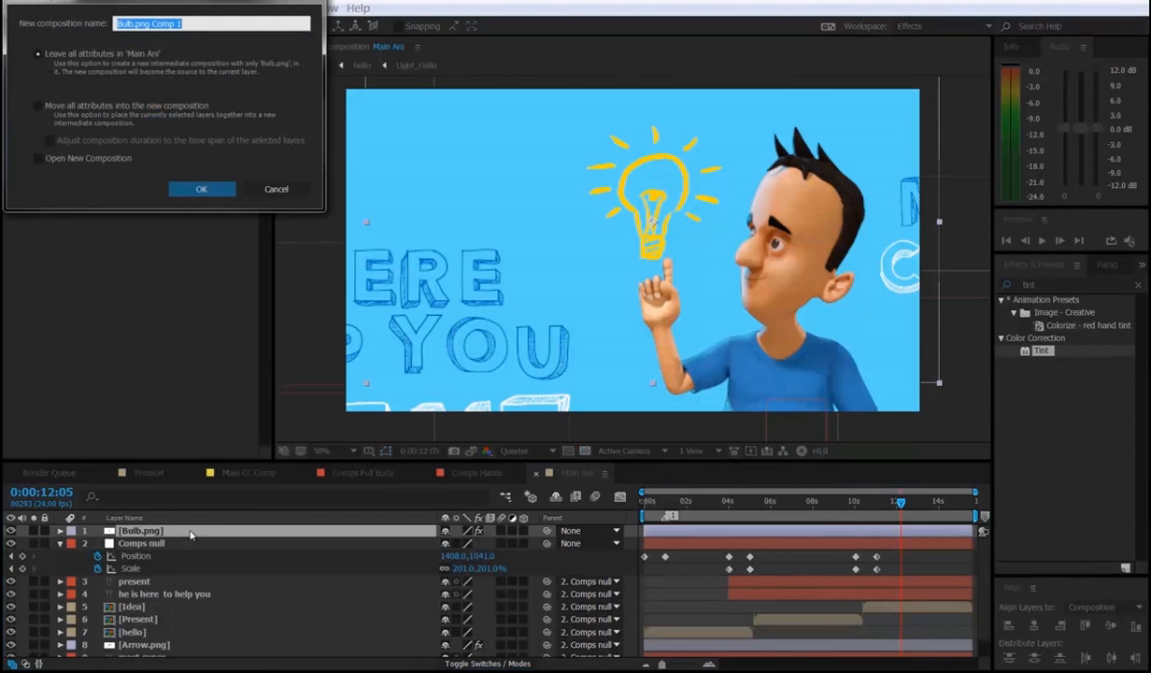
drag(27, 1, 236, 239)
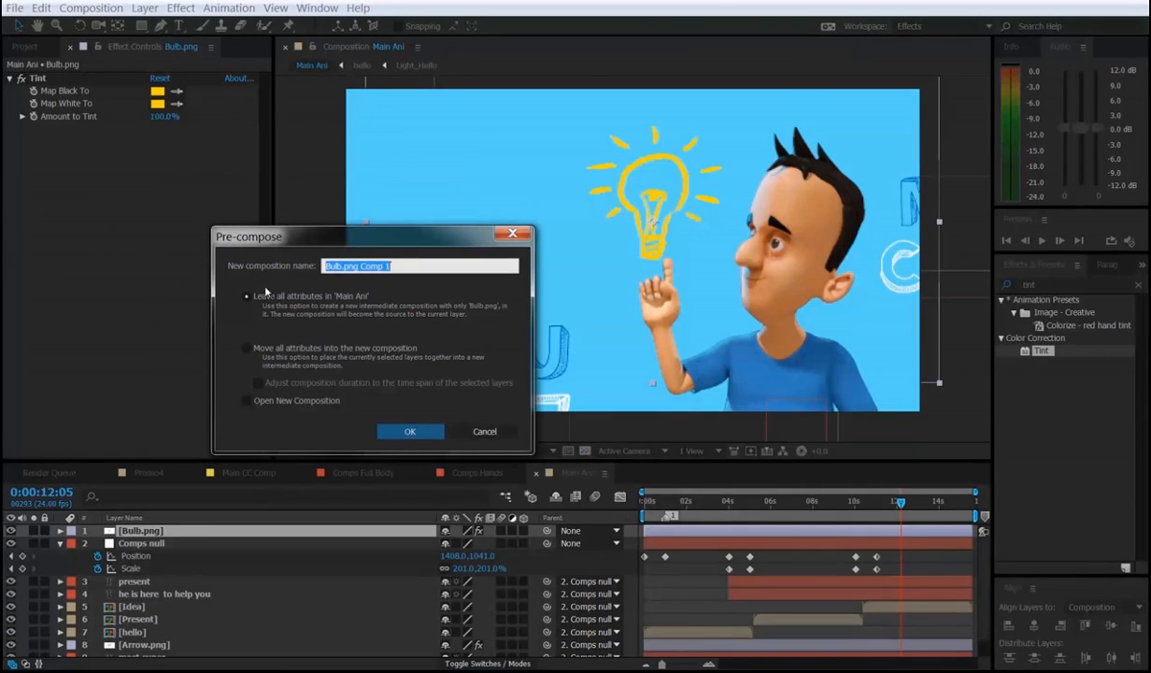
click(247, 349)
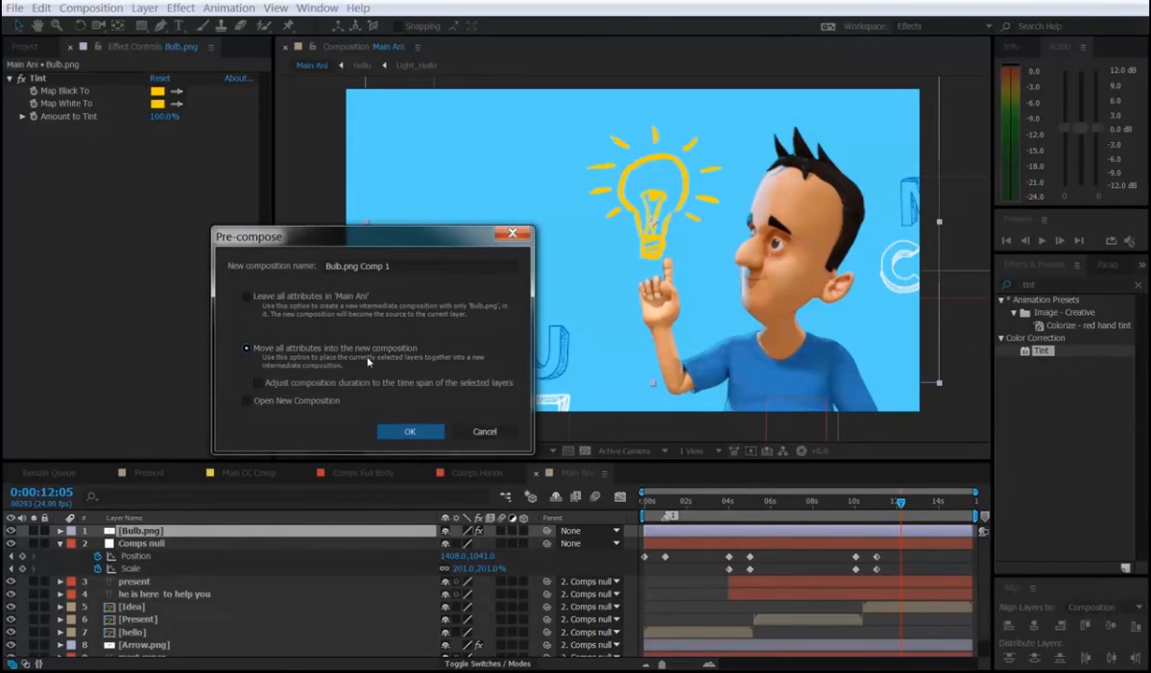
drag(409, 266, 342, 266)
key(BackSpace)
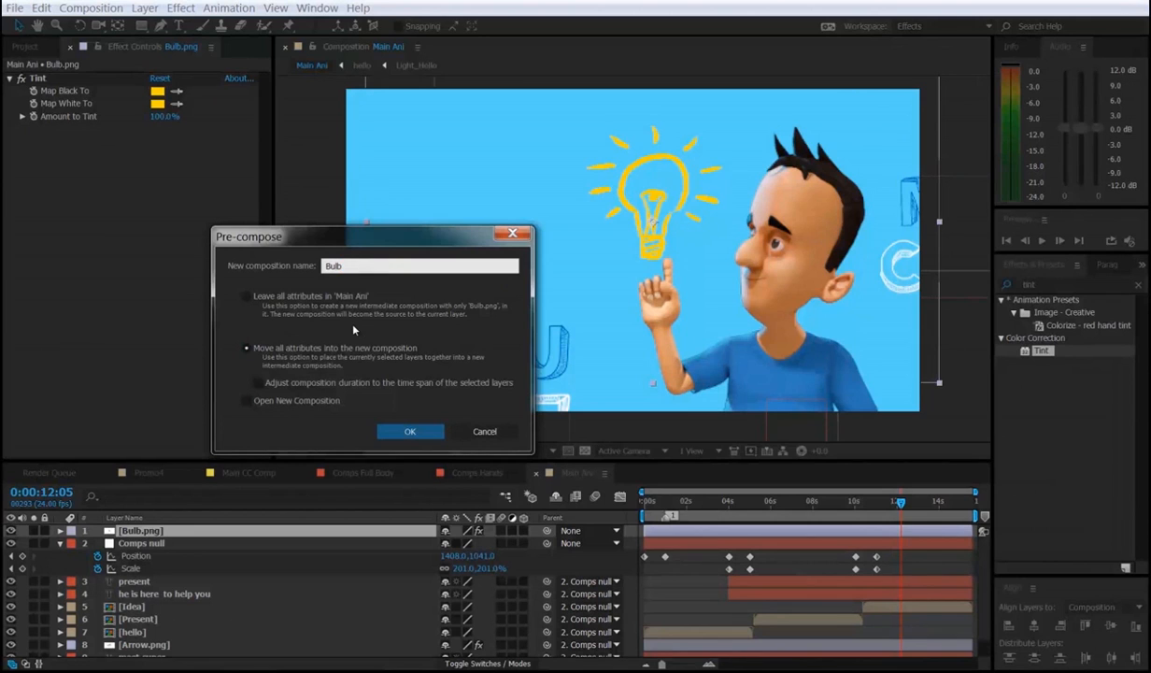
key(Return)
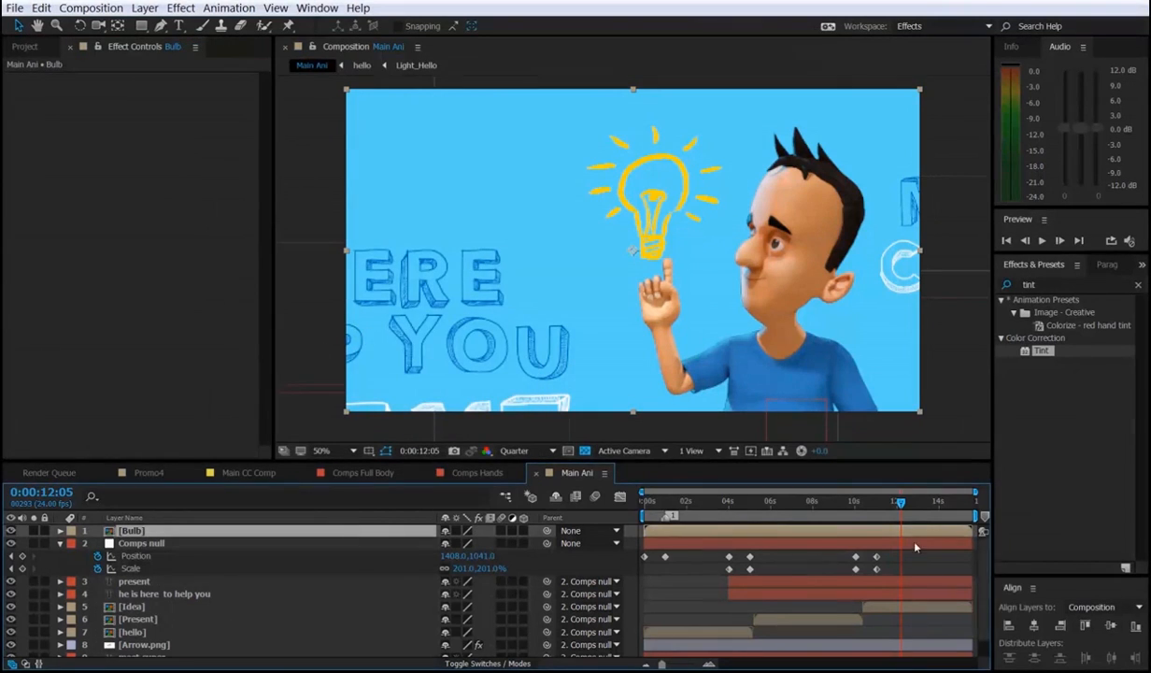
Move the Bulb layer in time so that it starts at 0:00:11:00.
click(876, 513)
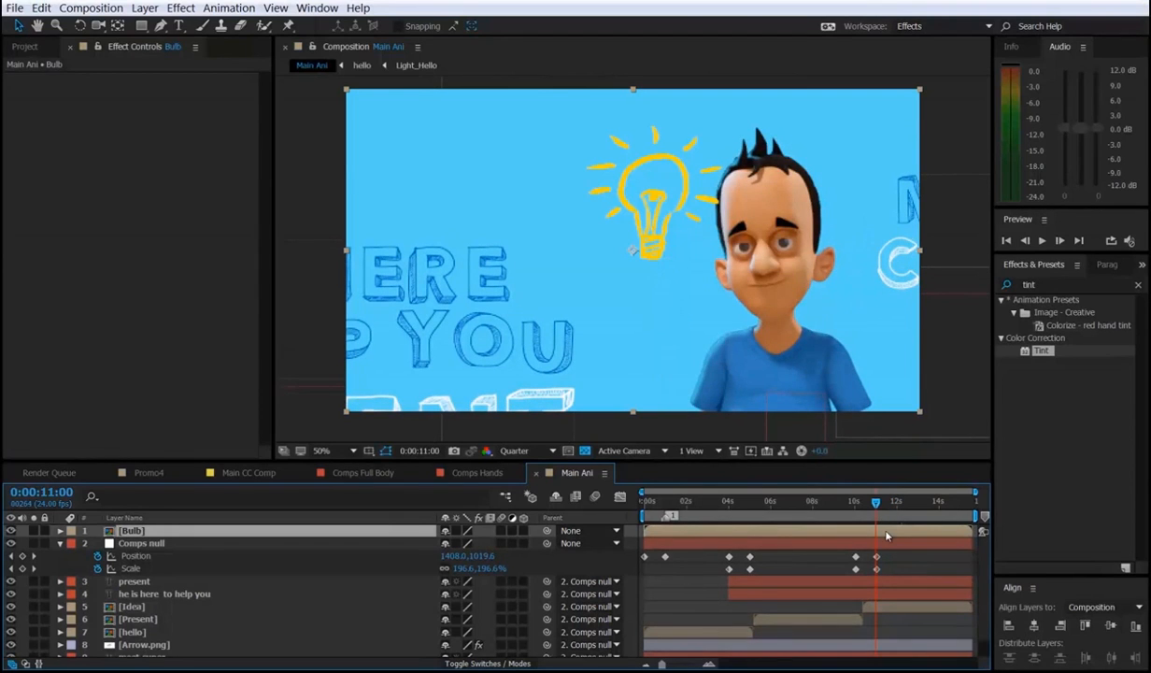
drag(657, 535, 802, 539)
drag(714, 547, 653, 539)
key([)
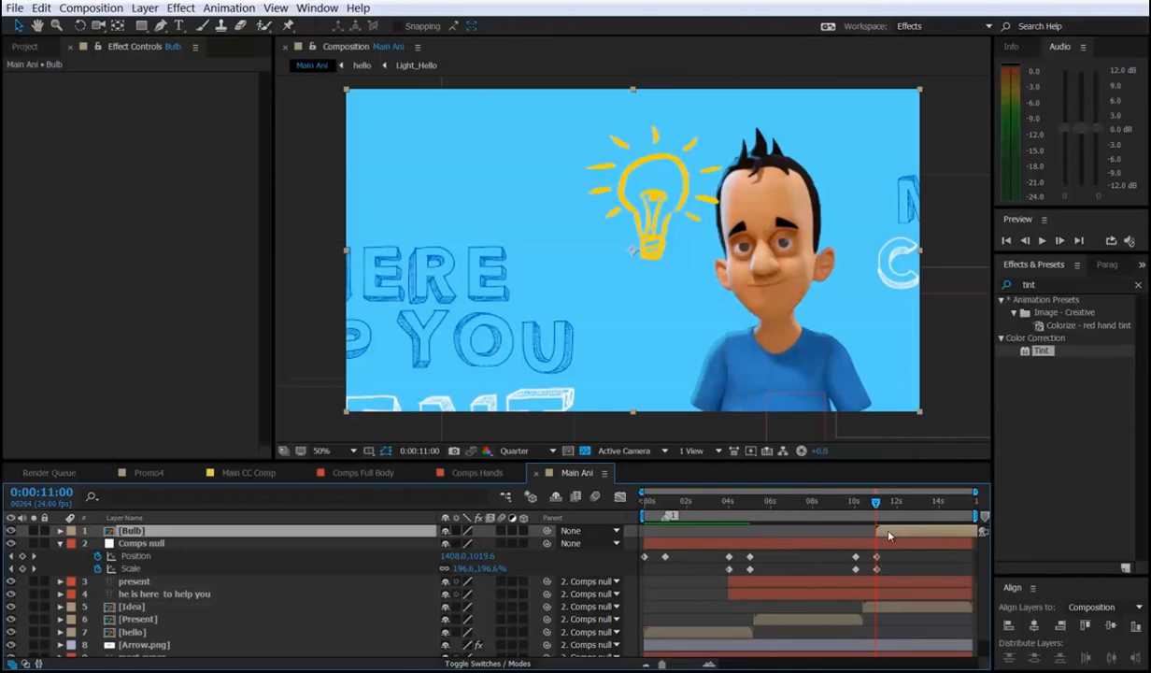
Shift the Bulb layer back in time and try aligning its out point and its in point with 0:00:11:00 alternately.
drag(884, 534, 779, 546)
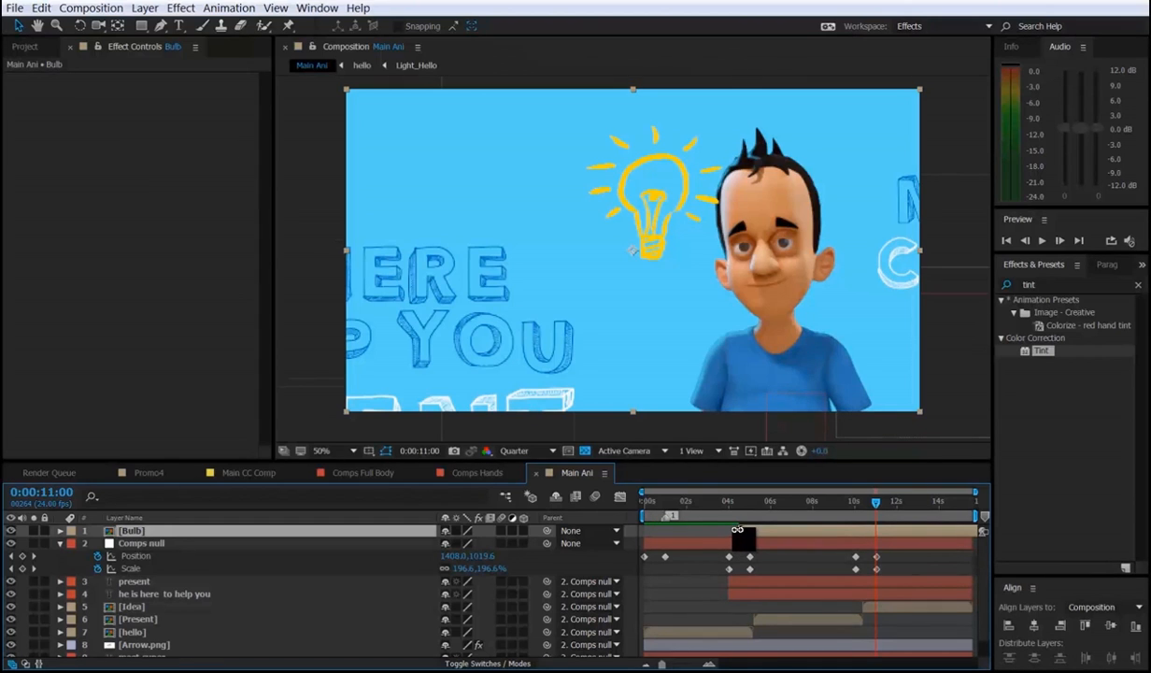
key(])
key([)
key(])
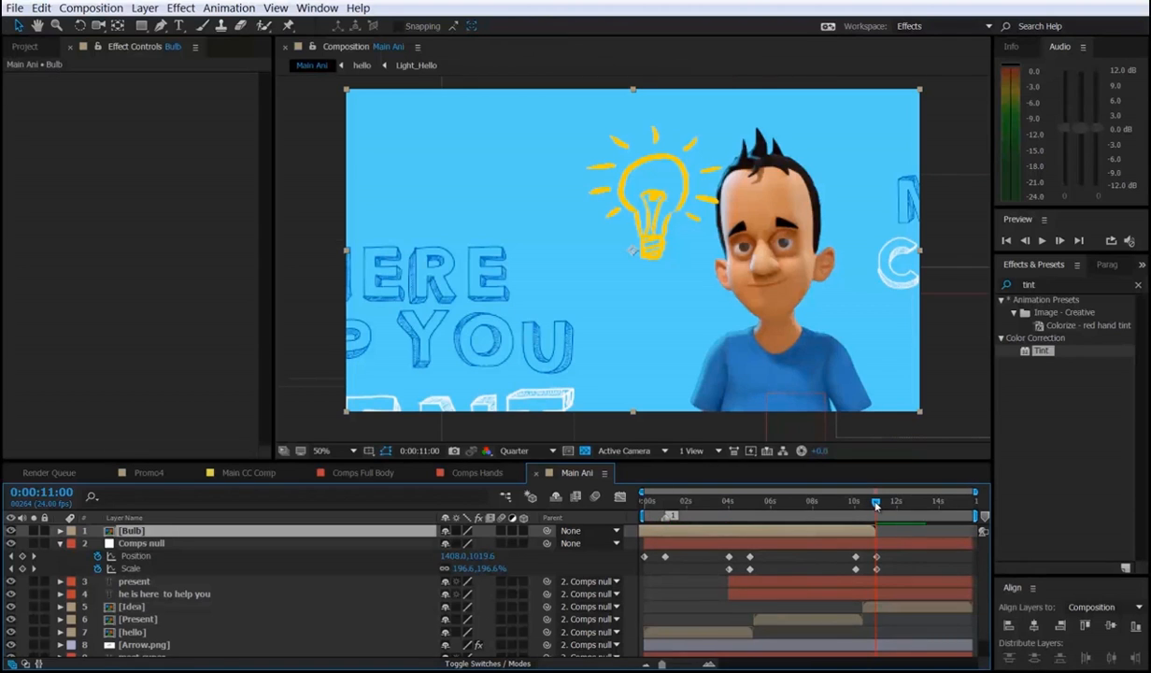
key(bracketleft)
key(bracketright)
key(bracketleft)
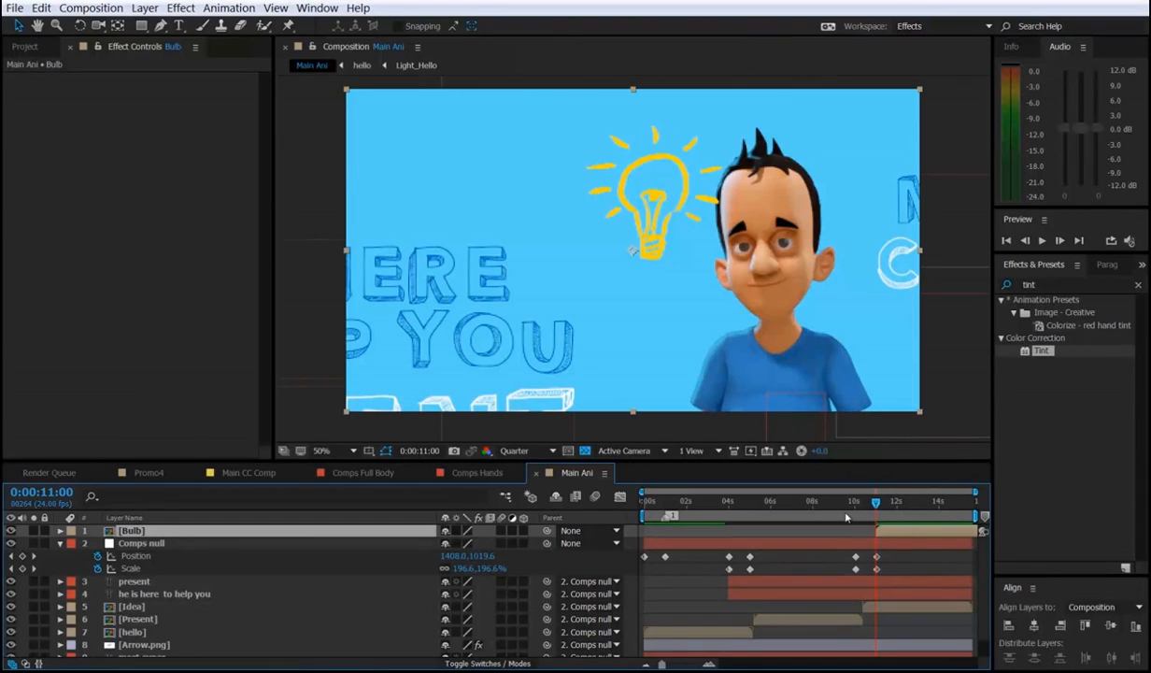
At 0:00:12:07, shrink the bulb and position it above the raised finger, and parent the Bulb layer to the Comps null.
drag(877, 504, 902, 516)
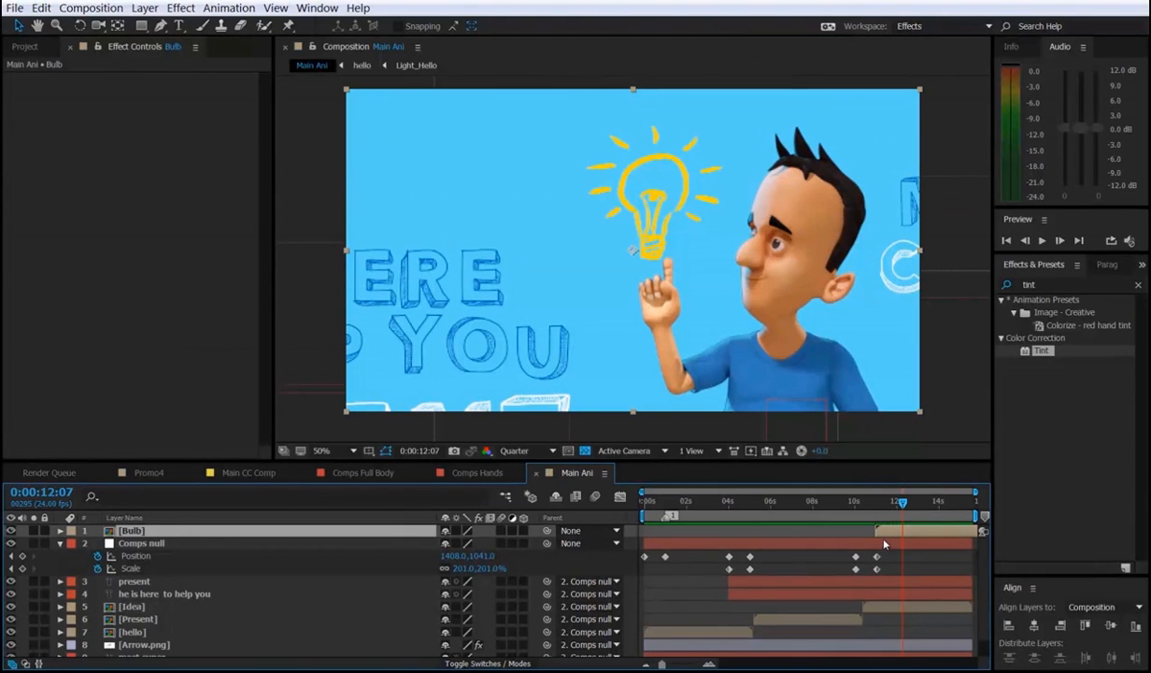
drag(661, 199, 662, 189)
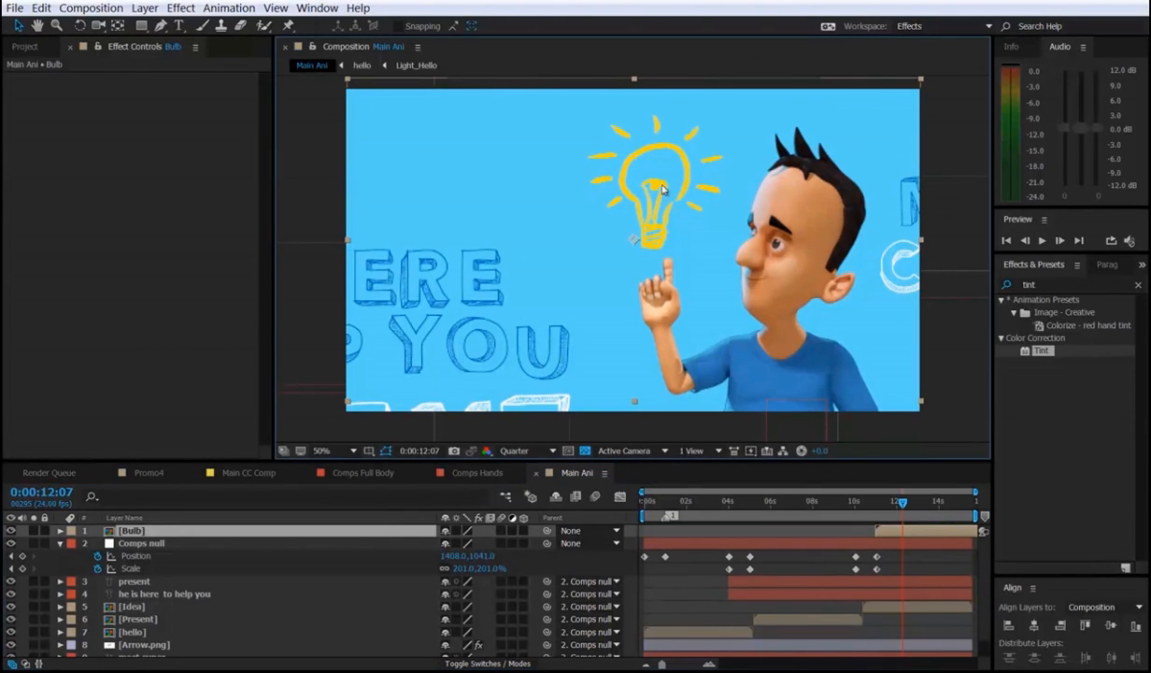
drag(919, 81, 866, 110)
drag(792, 180, 800, 169)
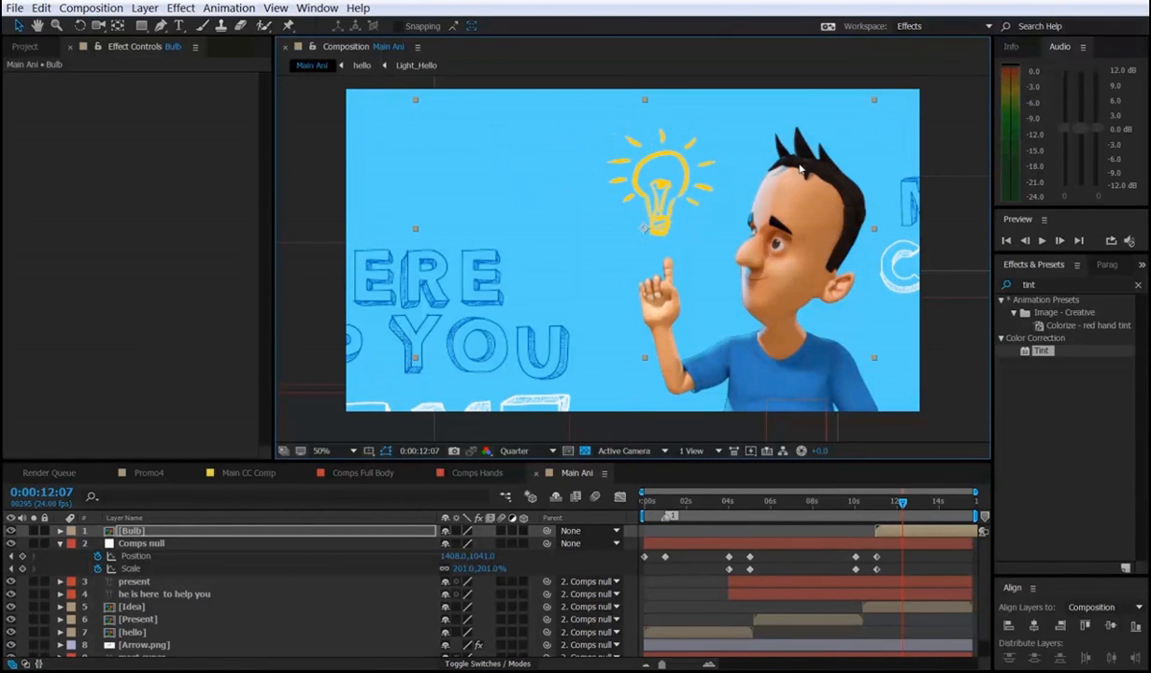
drag(547, 529, 159, 542)
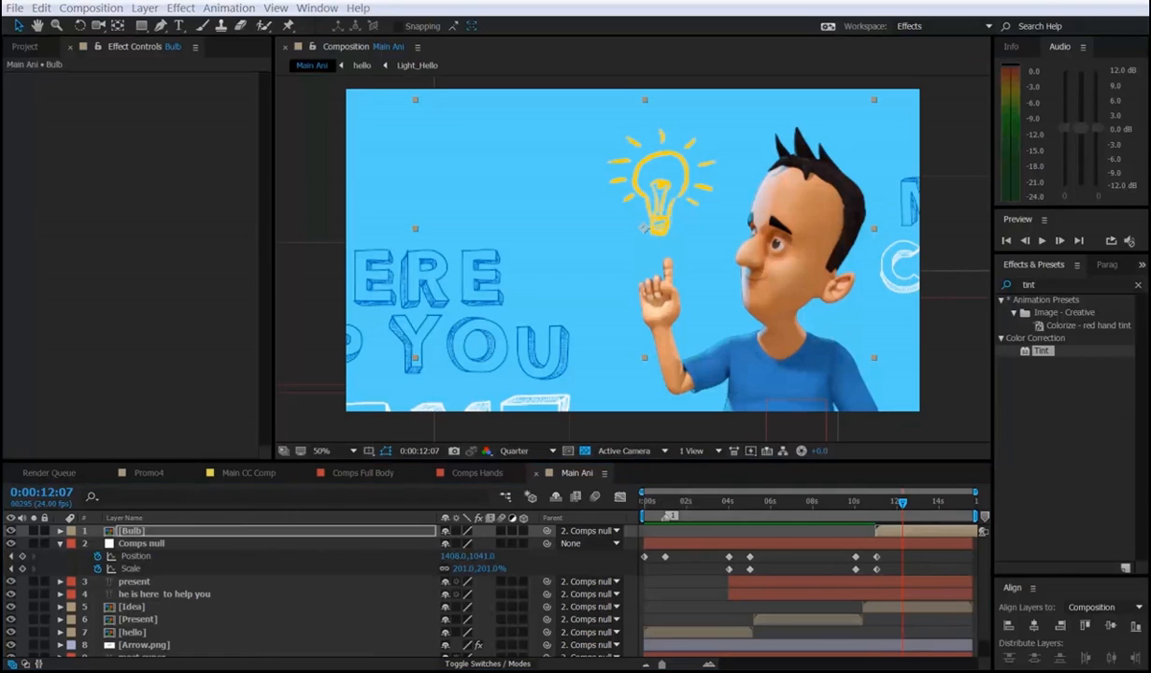
Collapse the Comps null's properties and trim the ends of the "present" and "he is here to help you" layers to just before 0:00:12:00.
click(60, 543)
click(154, 568)
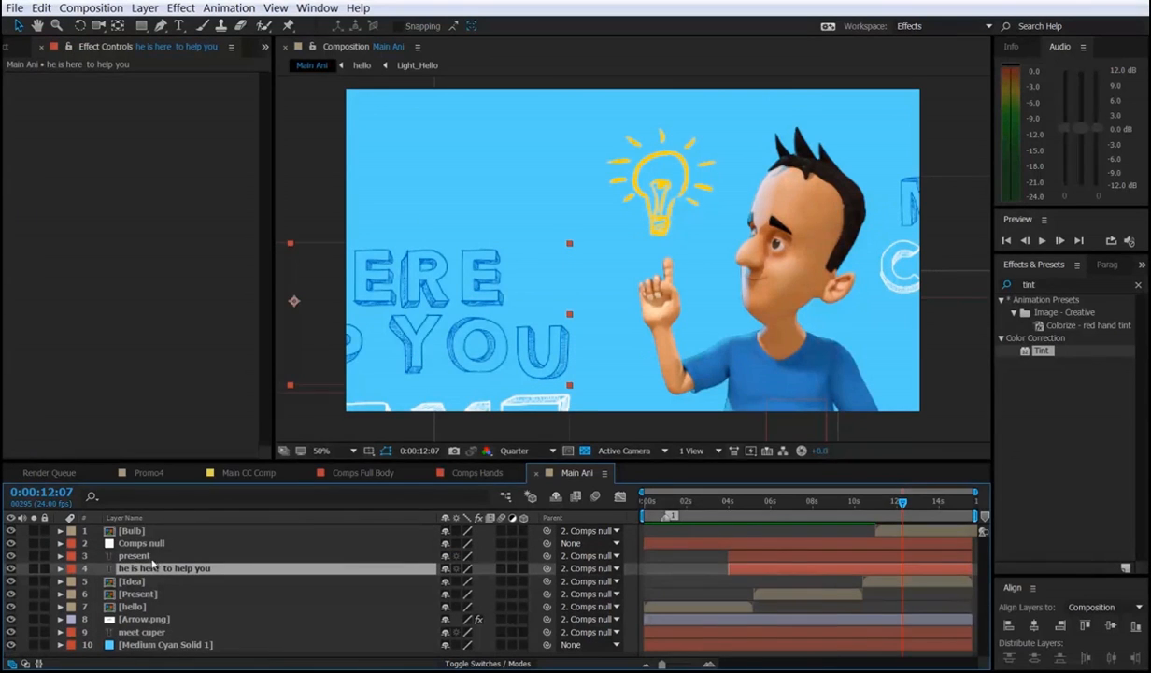
ctrl+click(152, 557)
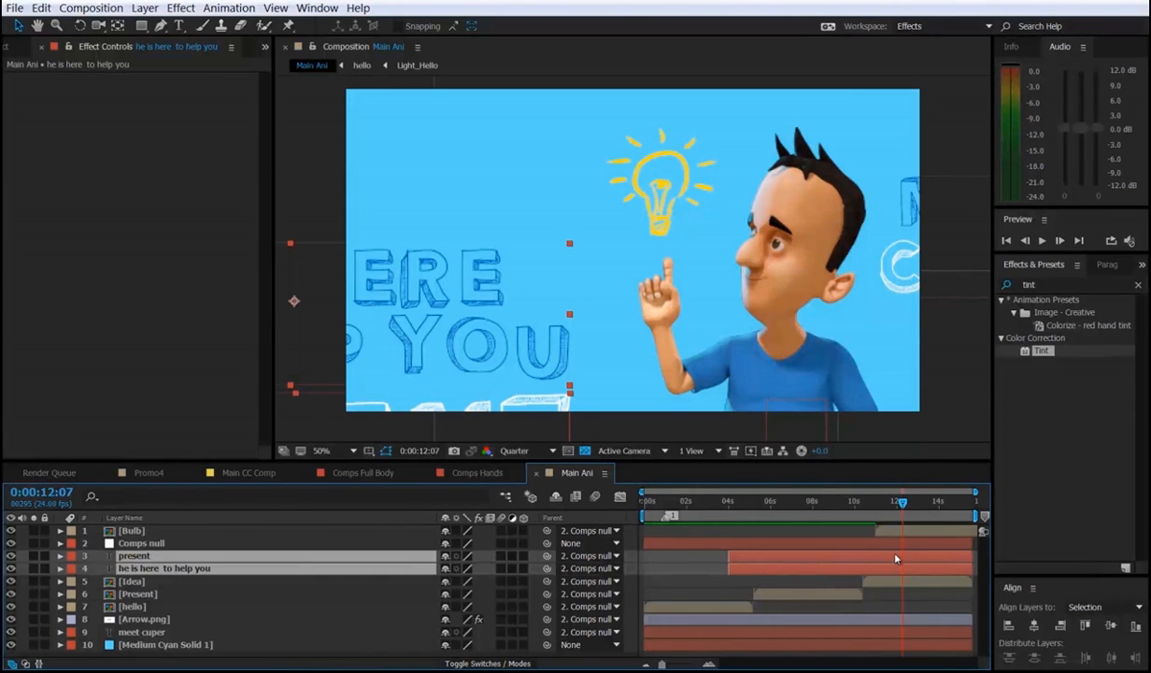
key(alt+bracketright)
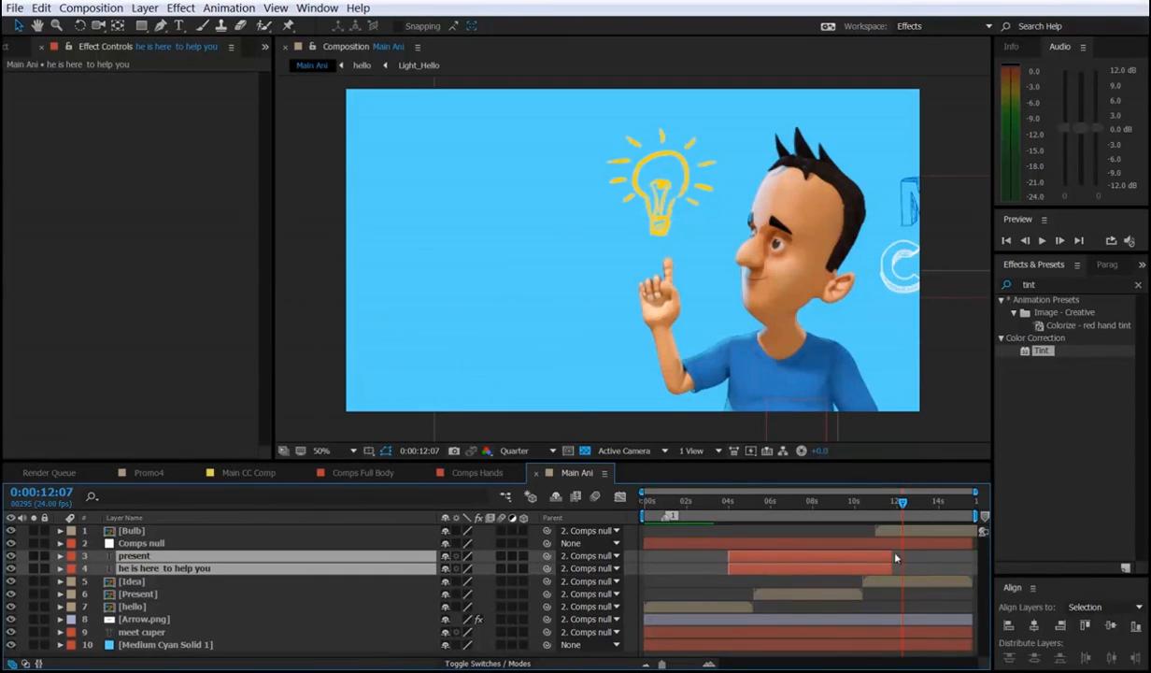
Duplicate both text layers, start the copies near the beginning of the Idea layer, and move their text up beside the bulb.
key(ctrl+d)
drag(134, 552, 257, 563)
drag(782, 564, 907, 564)
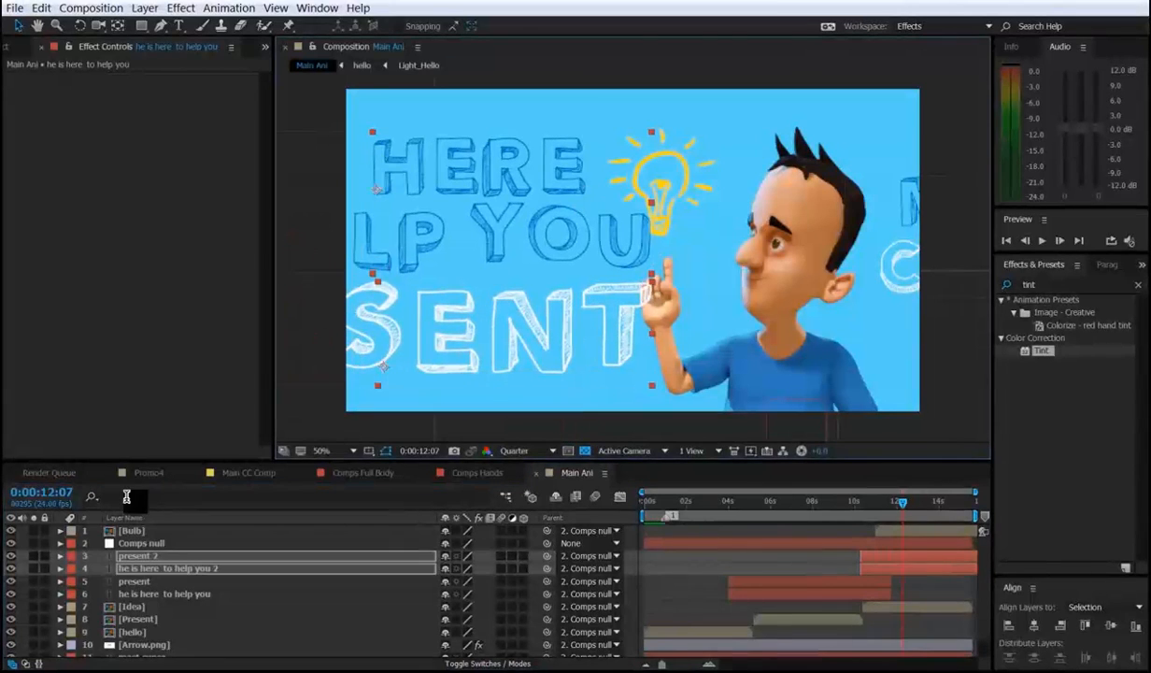
Using the Promo4 frame as reference, change the duplicated "he is here to help you" text to "your" and the duplicated "present" to "idea".
click(145, 473)
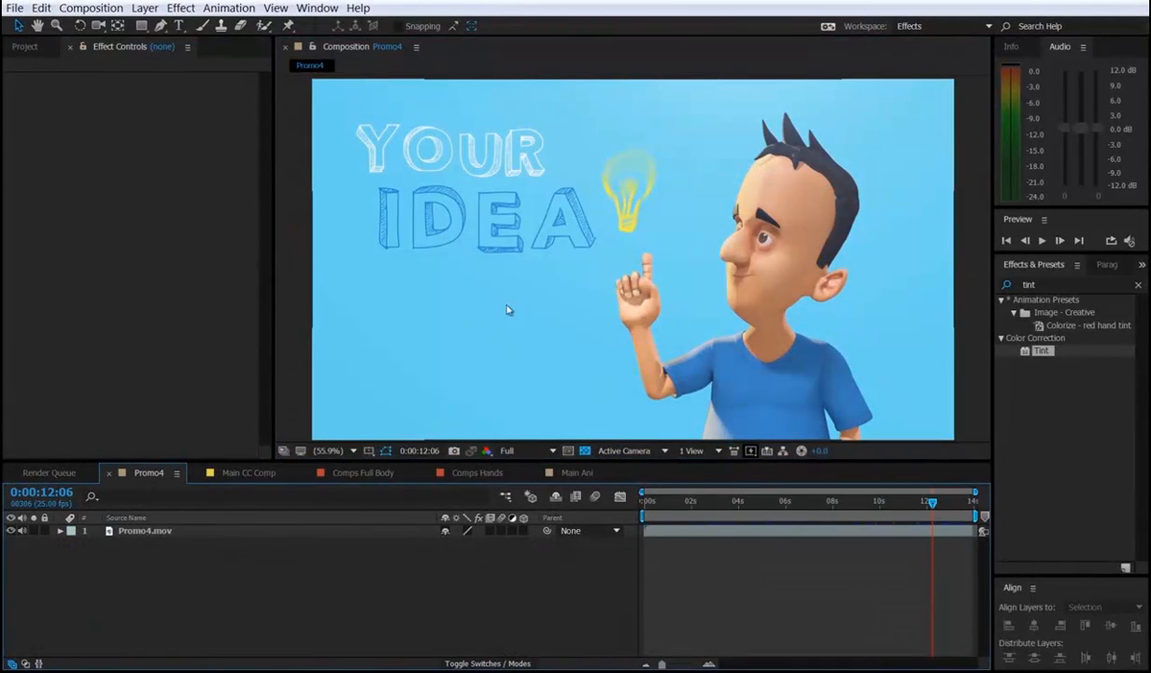
click(575, 473)
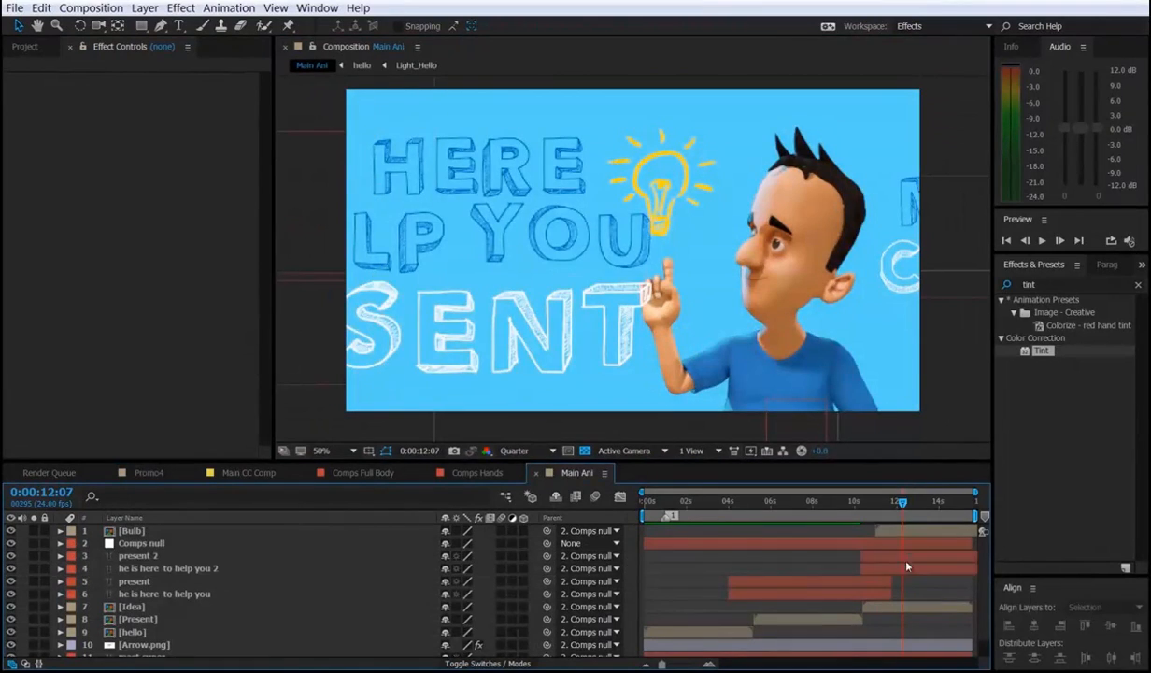
double_click(888, 557)
double_click(884, 571)
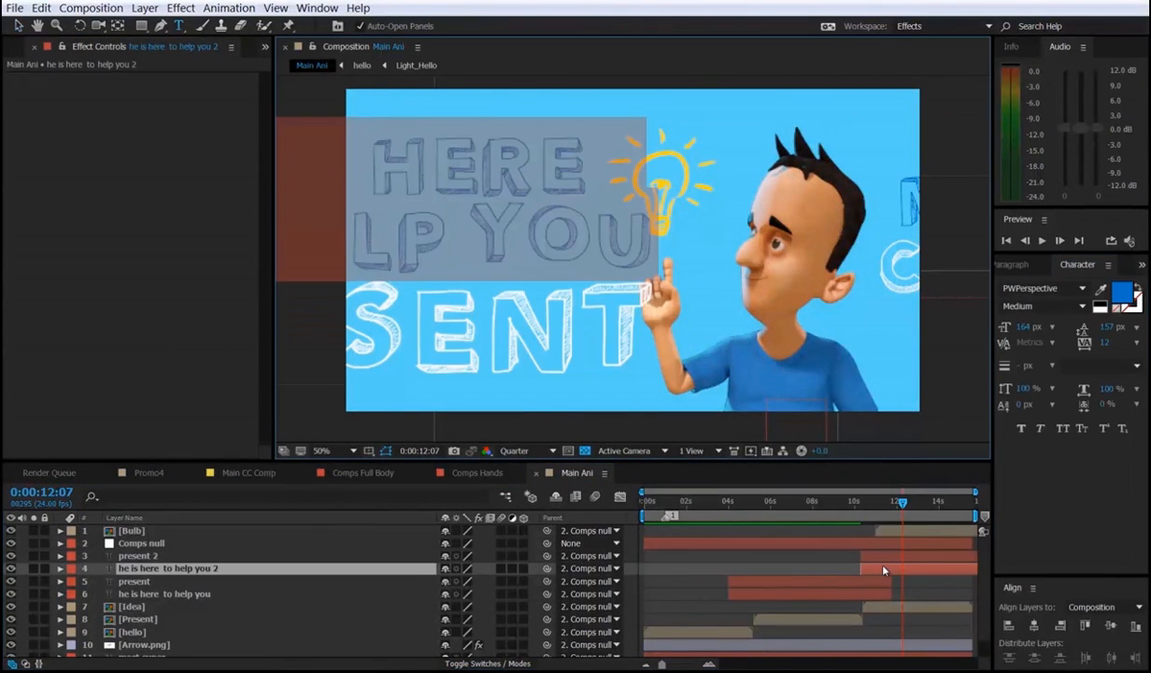
text(your)
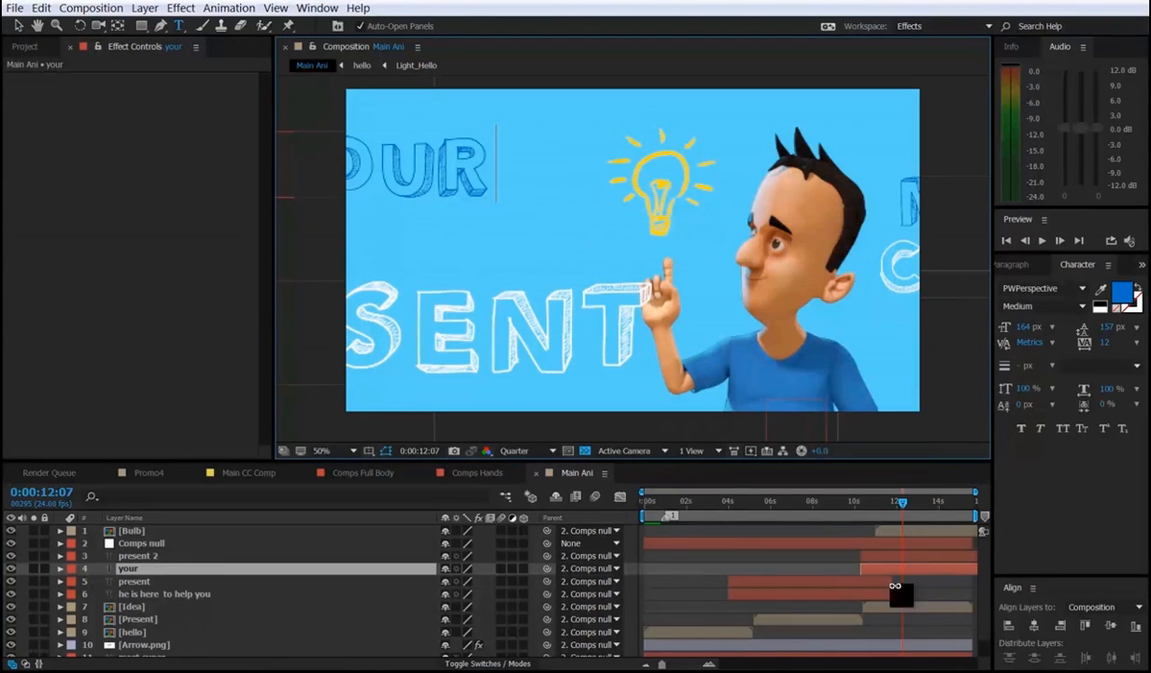
double_click(907, 561)
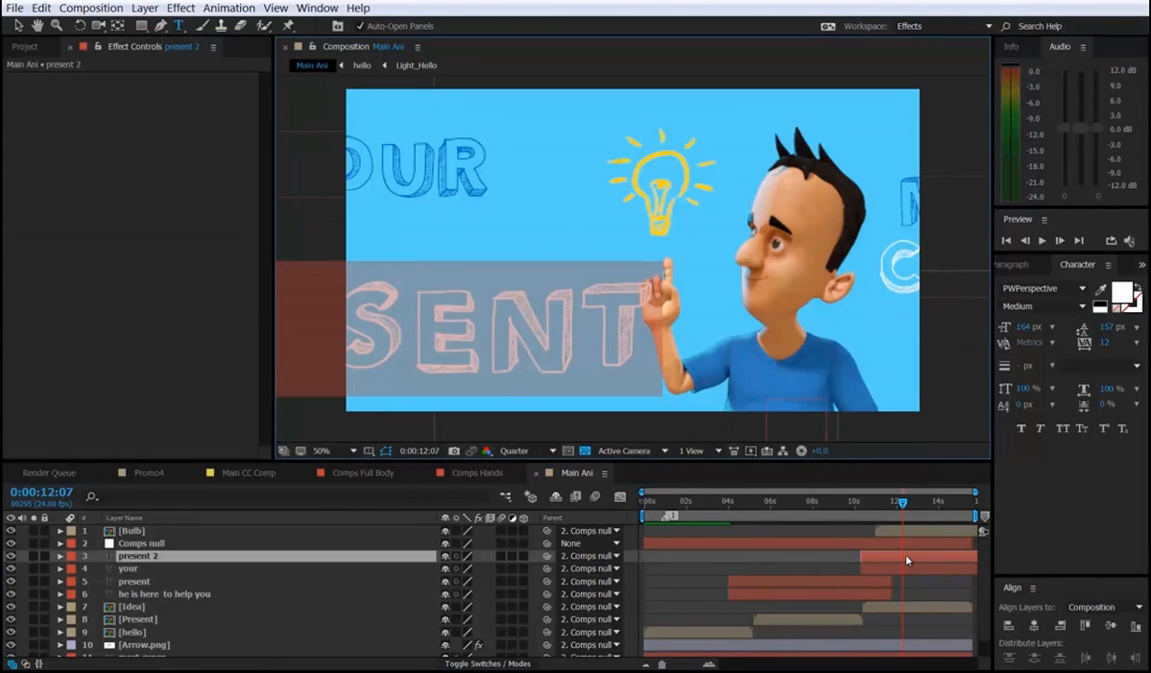
text(idea)
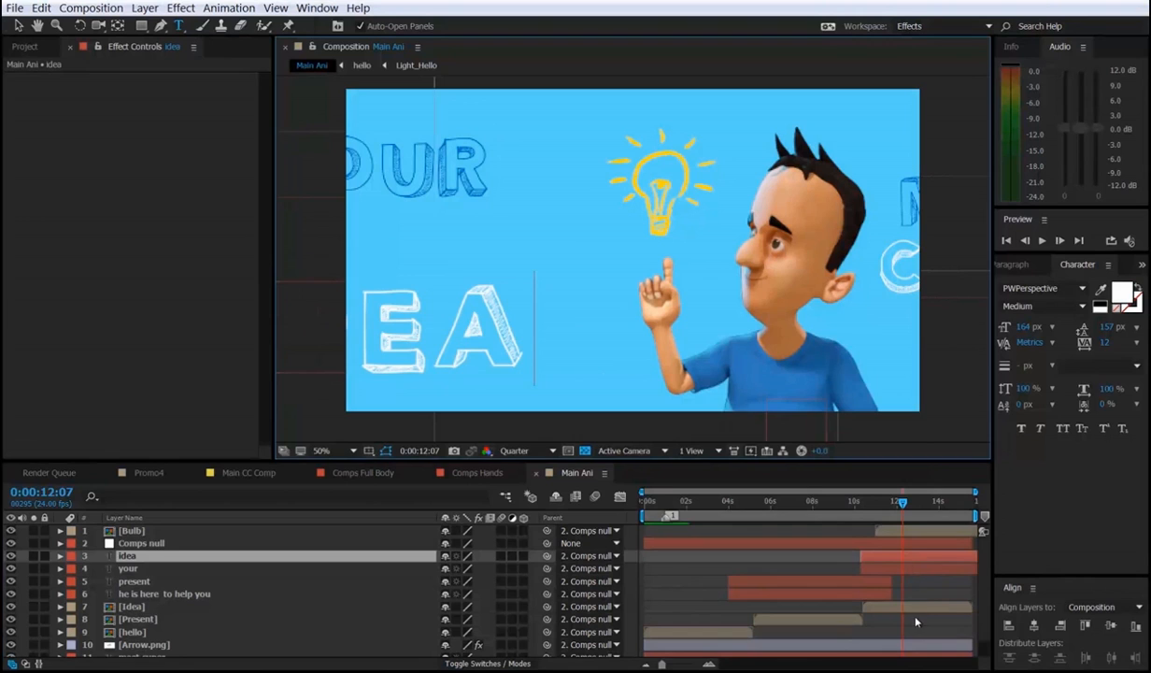
Scale down the "your" text and move it fully into the frame beside the bulb.
click(411, 289)
drag(947, 607, 937, 607)
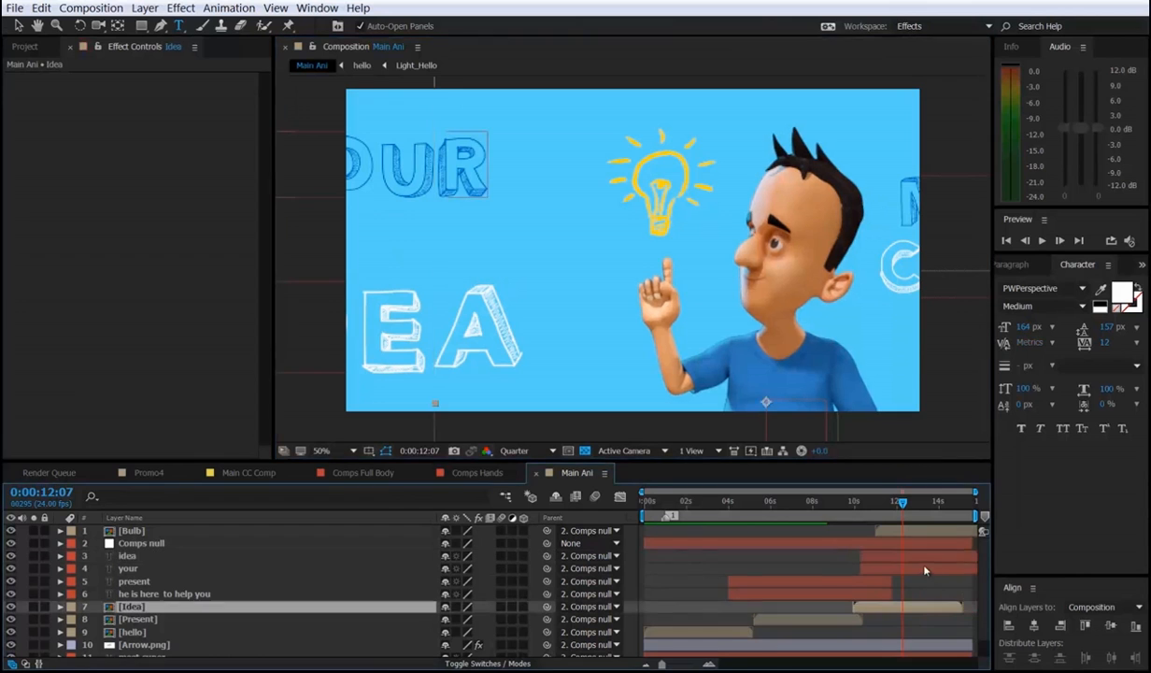
click(923, 569)
key(v)
drag(464, 198, 615, 229)
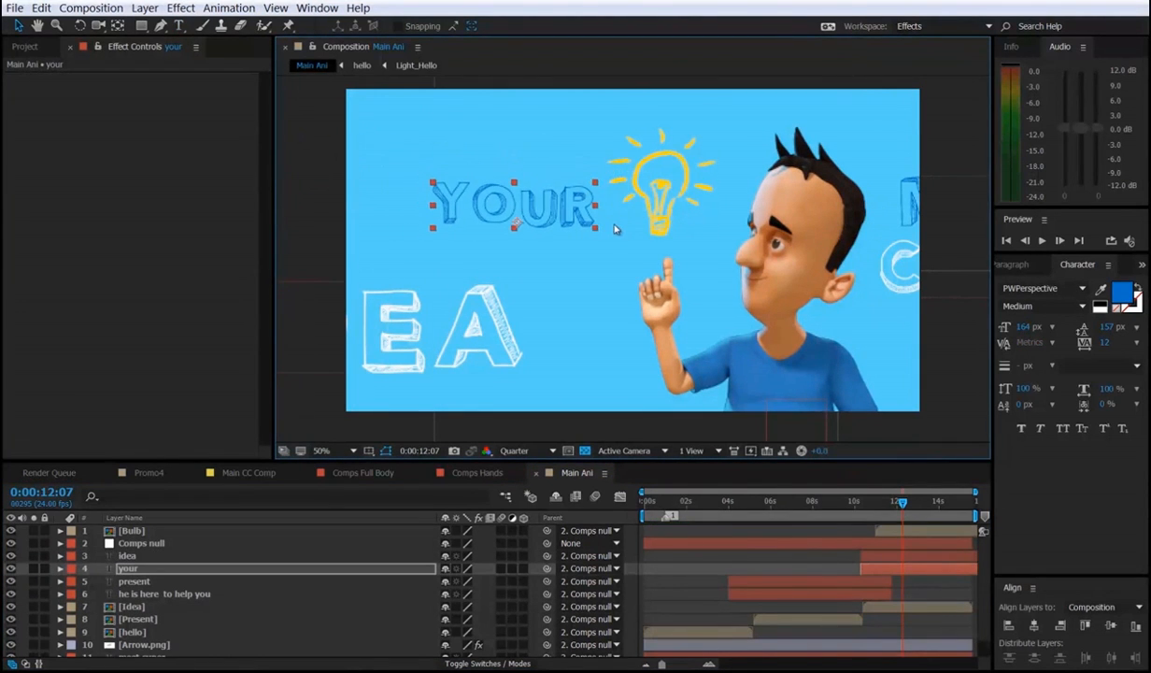
mouse_move(538, 198)
mouse_down()
mouse_move(538, 187)
mouse_move(518, 187)
mouse_up()
Check the text colours in Promo4, then set the "idea" text's fill in Main Ani to 0675CA, the blue used by "your".
click(146, 472)
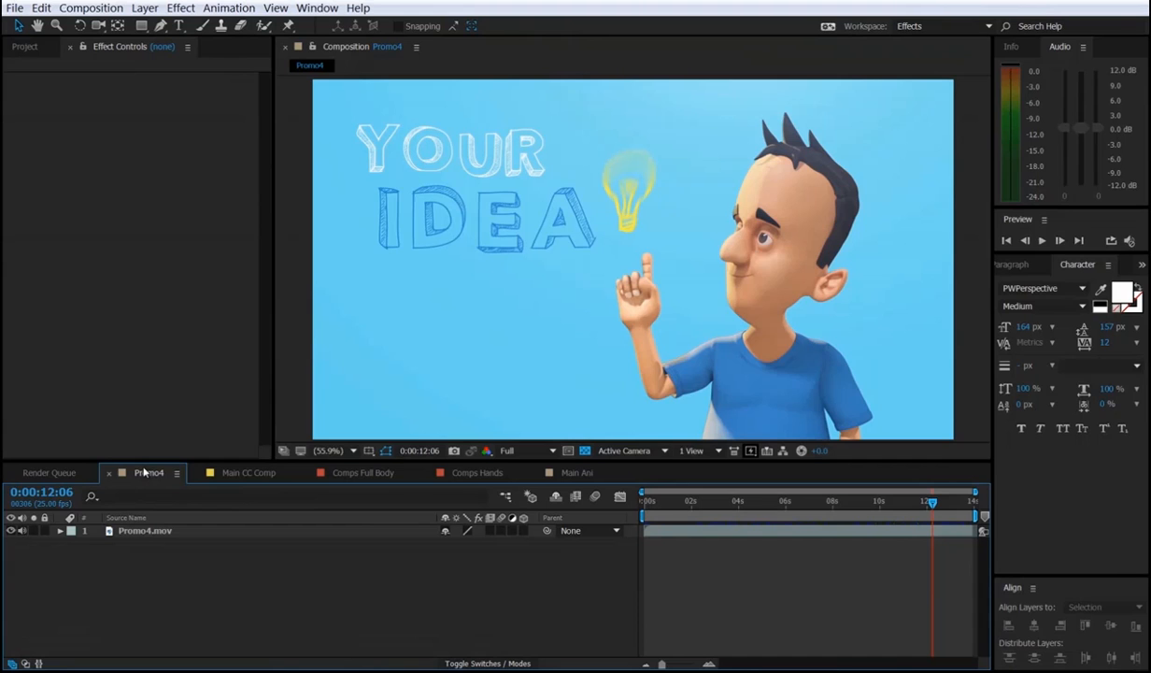
click(576, 472)
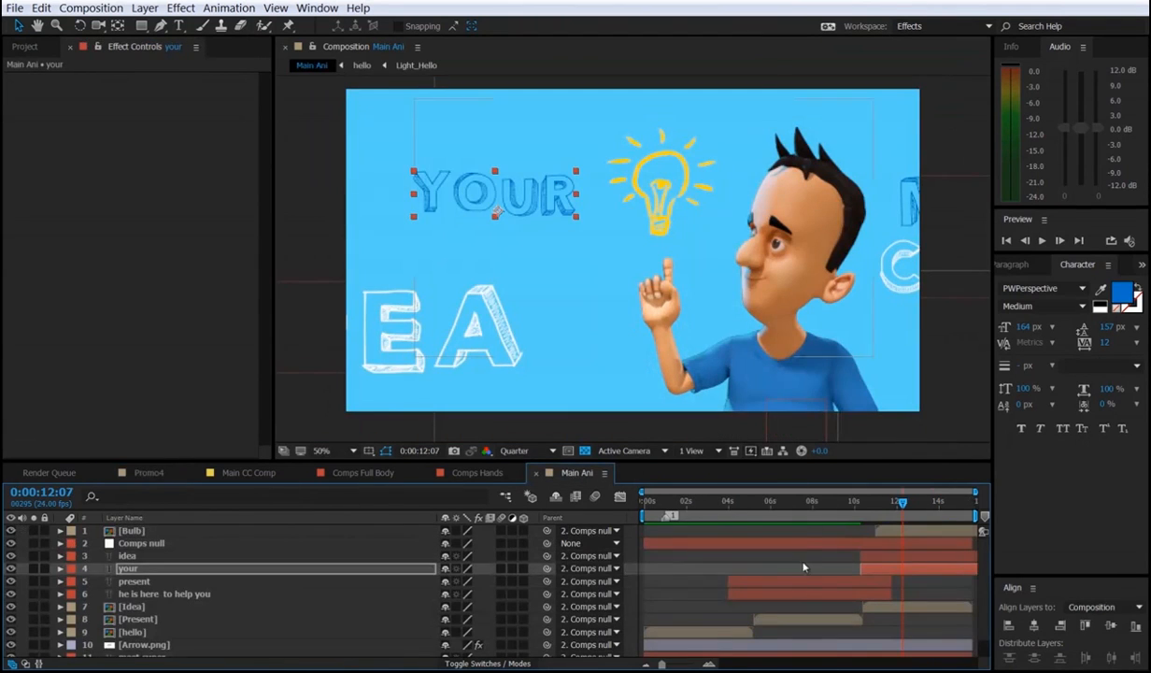
click(1122, 292)
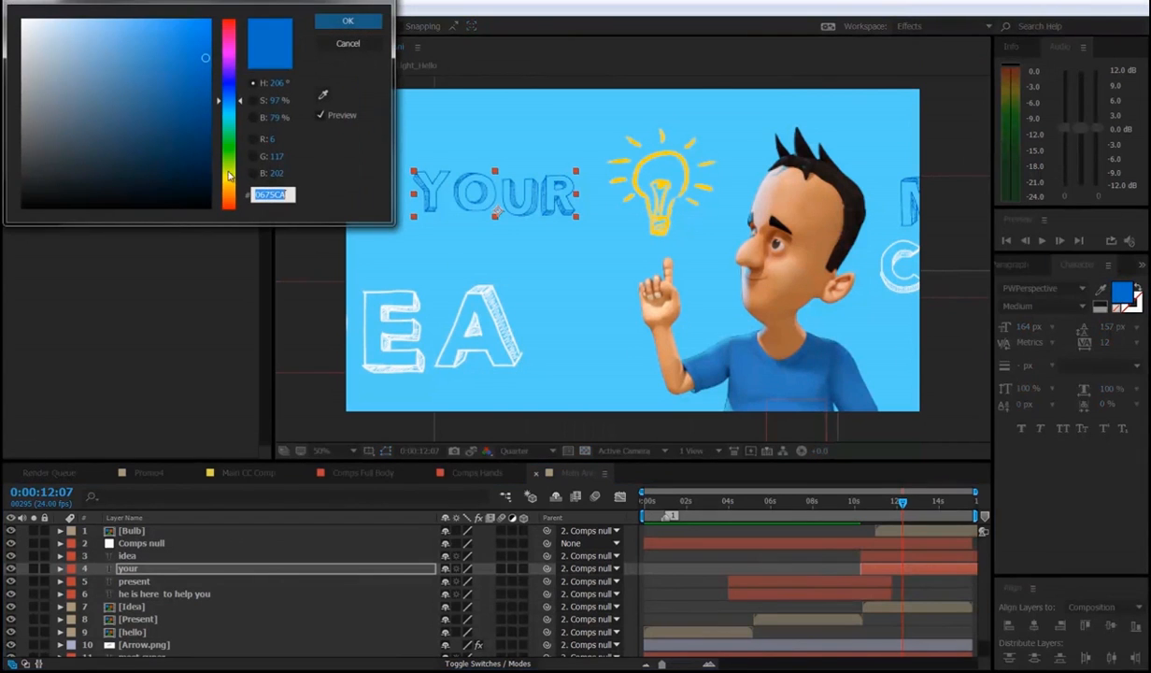
key(Return)
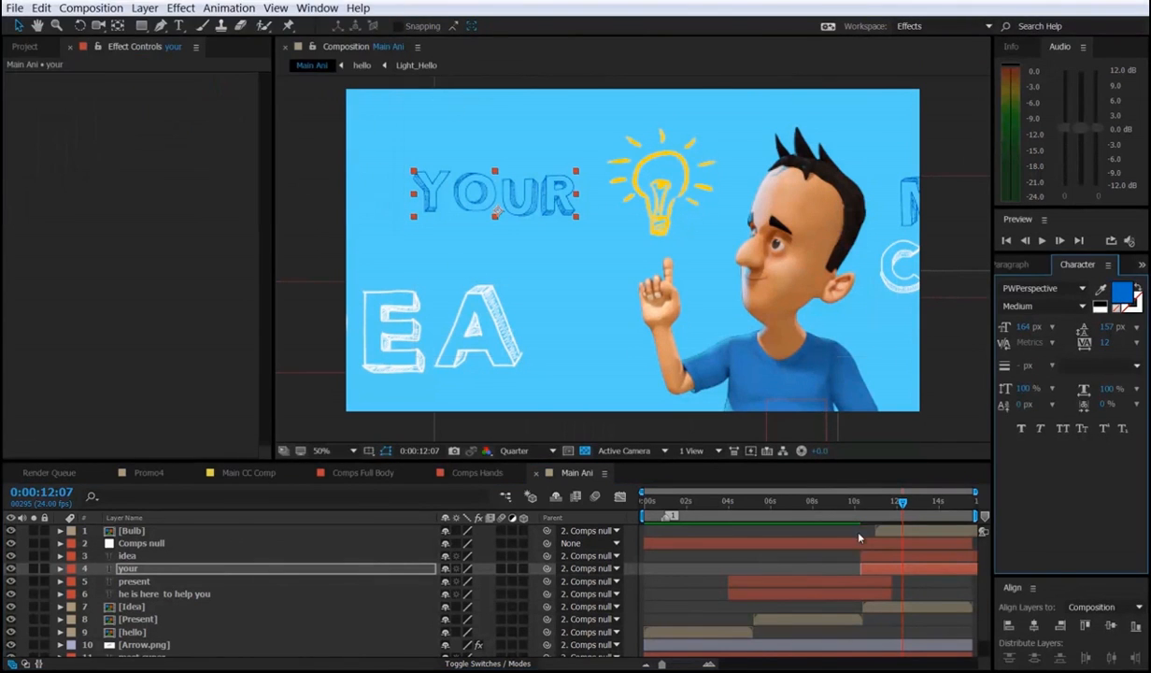
click(880, 559)
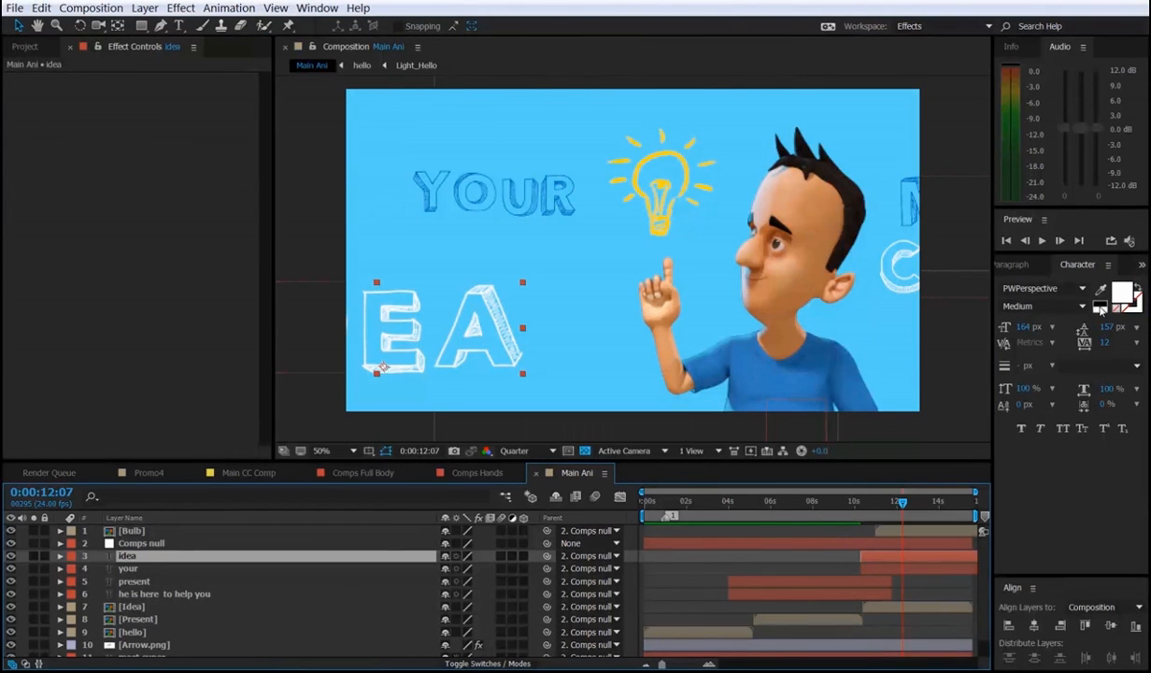
click(1121, 293)
text(0675CA)
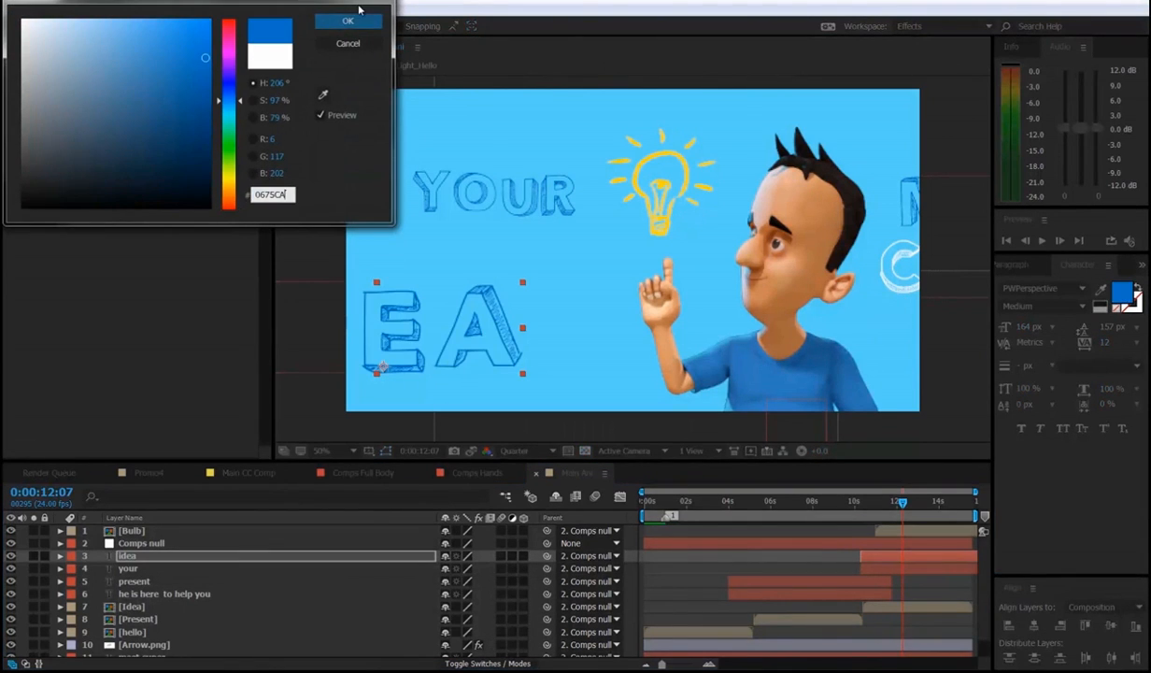
click(342, 21)
Change the "your" text's fill to white and move the text up to the height of the bulb.
click(864, 567)
click(1101, 289)
click(651, 245)
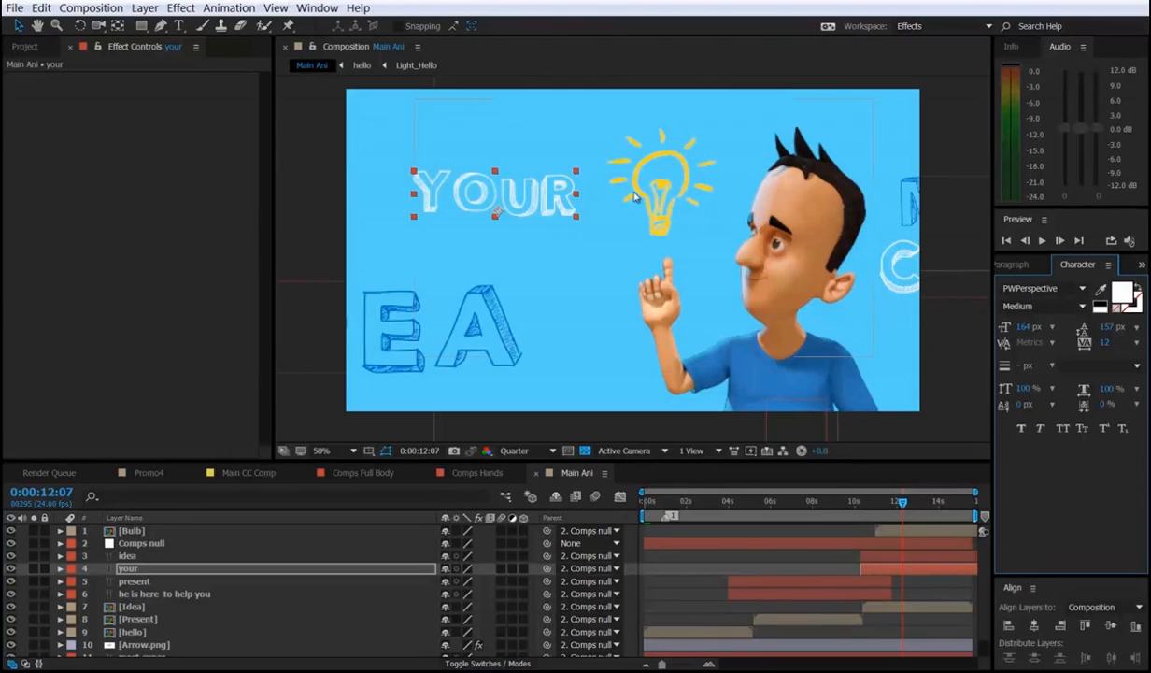
drag(522, 192, 515, 153)
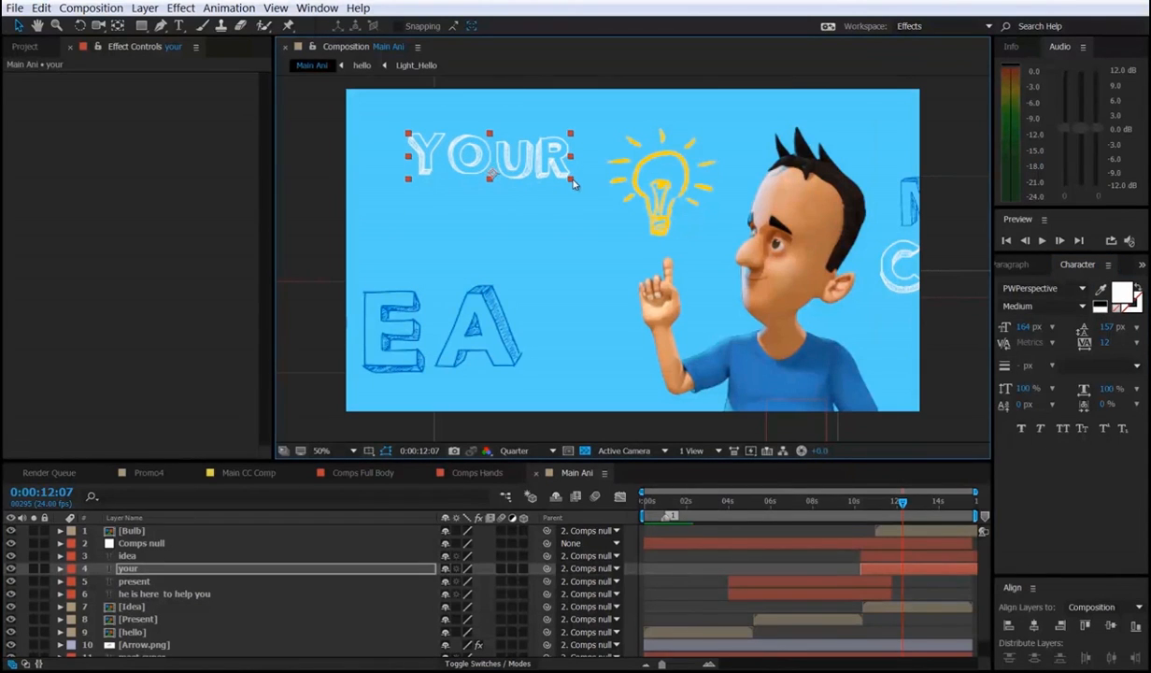
Shrink the "idea" text, place it directly beneath "your", and compare the layout with the Promo4 frame.
click(848, 532)
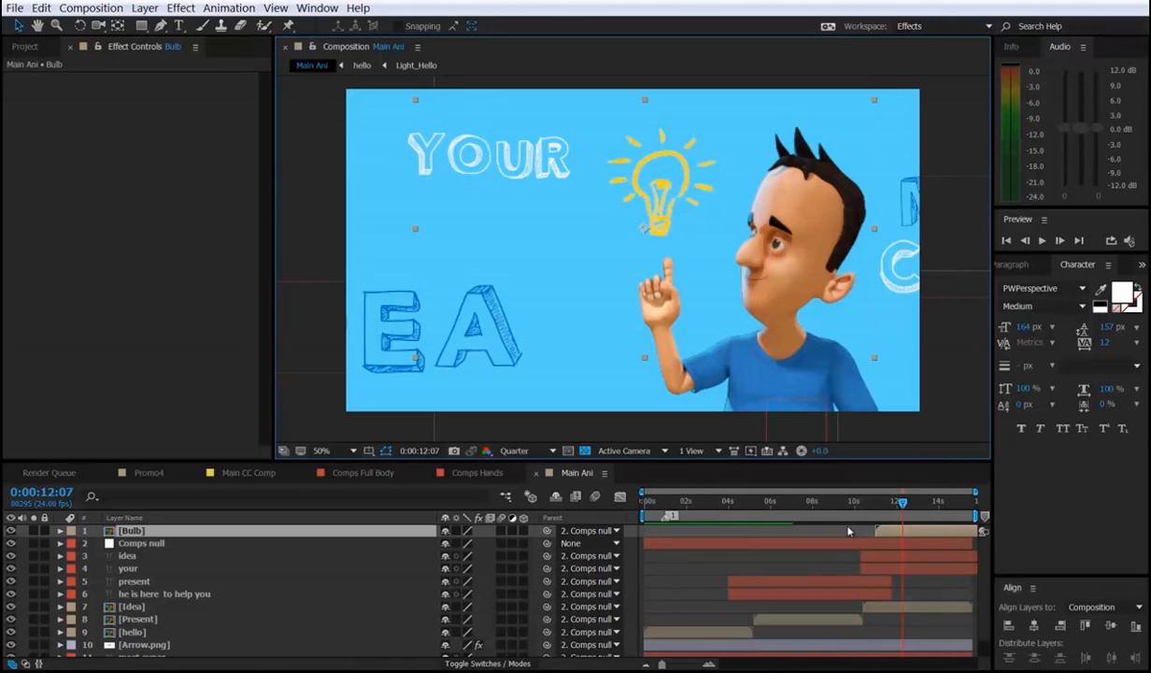
click(865, 555)
drag(497, 286, 617, 230)
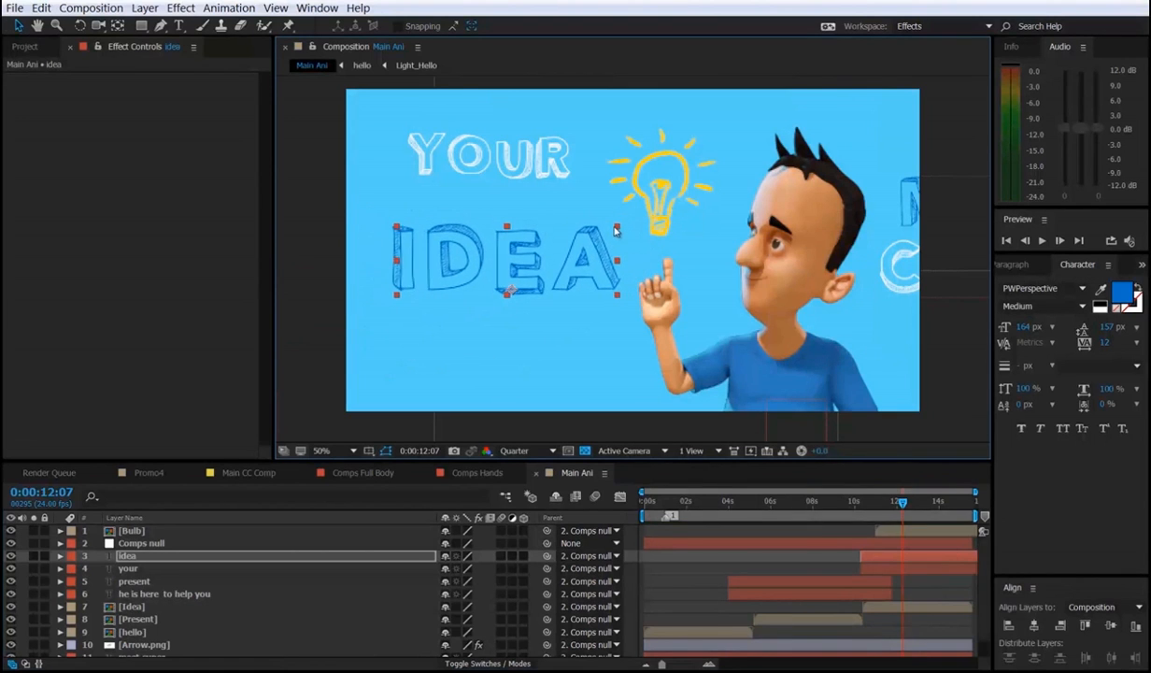
drag(528, 273, 539, 246)
click(146, 473)
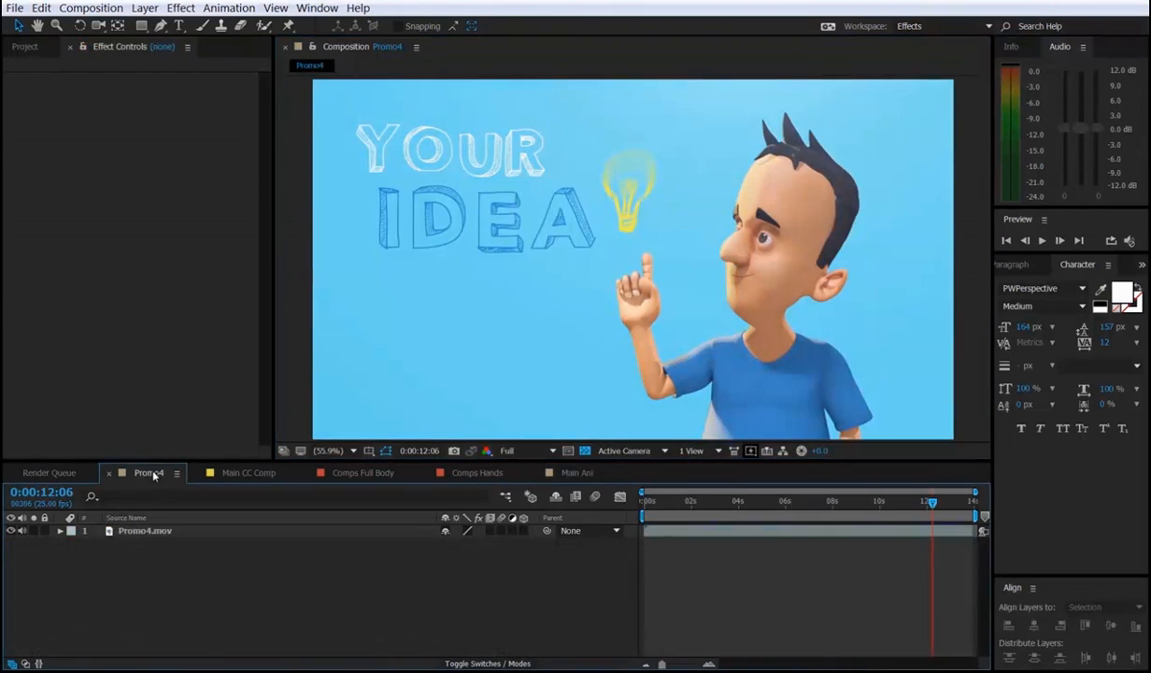
click(584, 473)
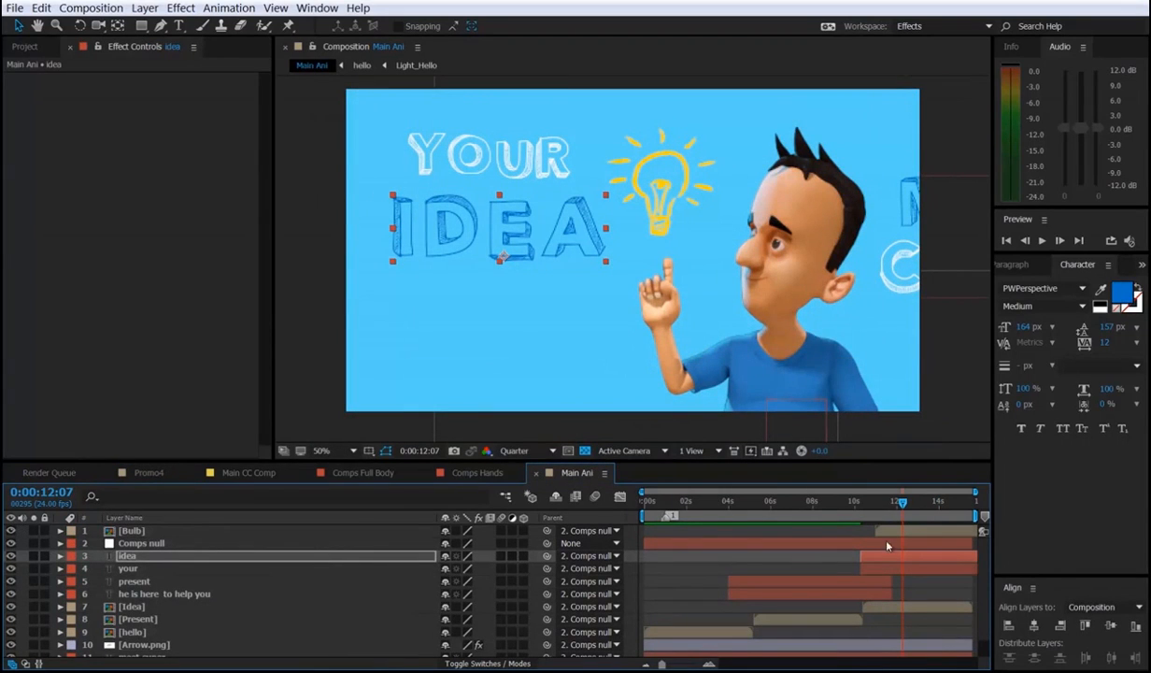
Adjust the "your" text's size and position so it sits close above "idea" with their starting edges aligned.
click(889, 564)
drag(539, 147, 518, 148)
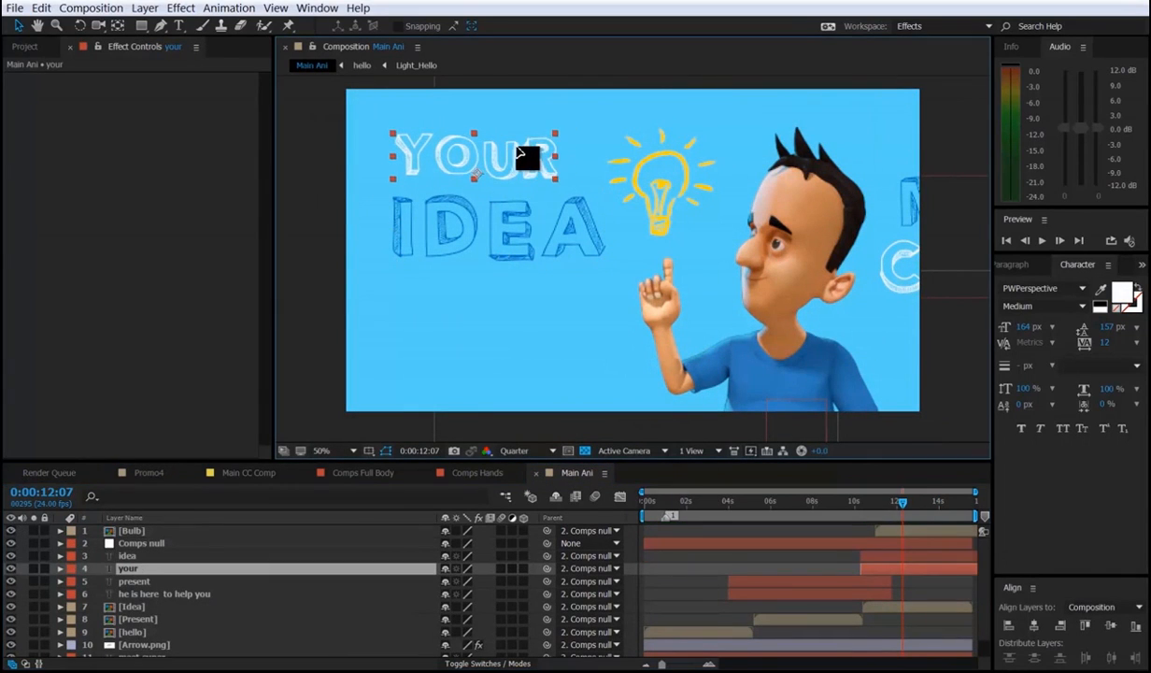
key(Return)
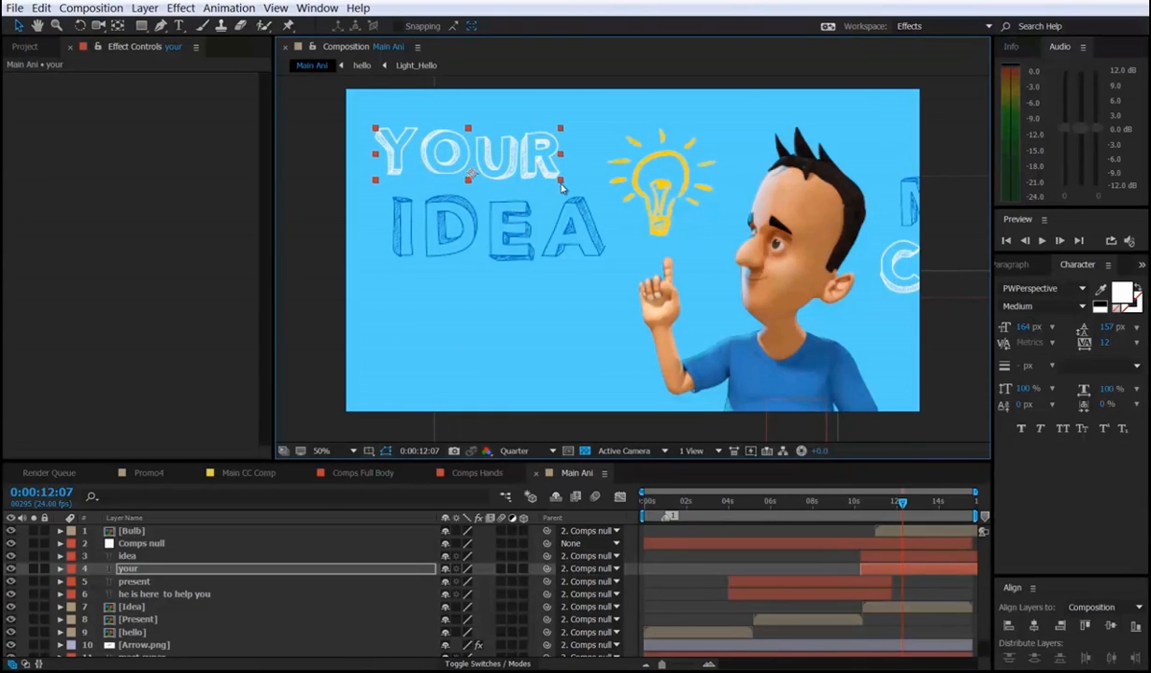
click(561, 224)
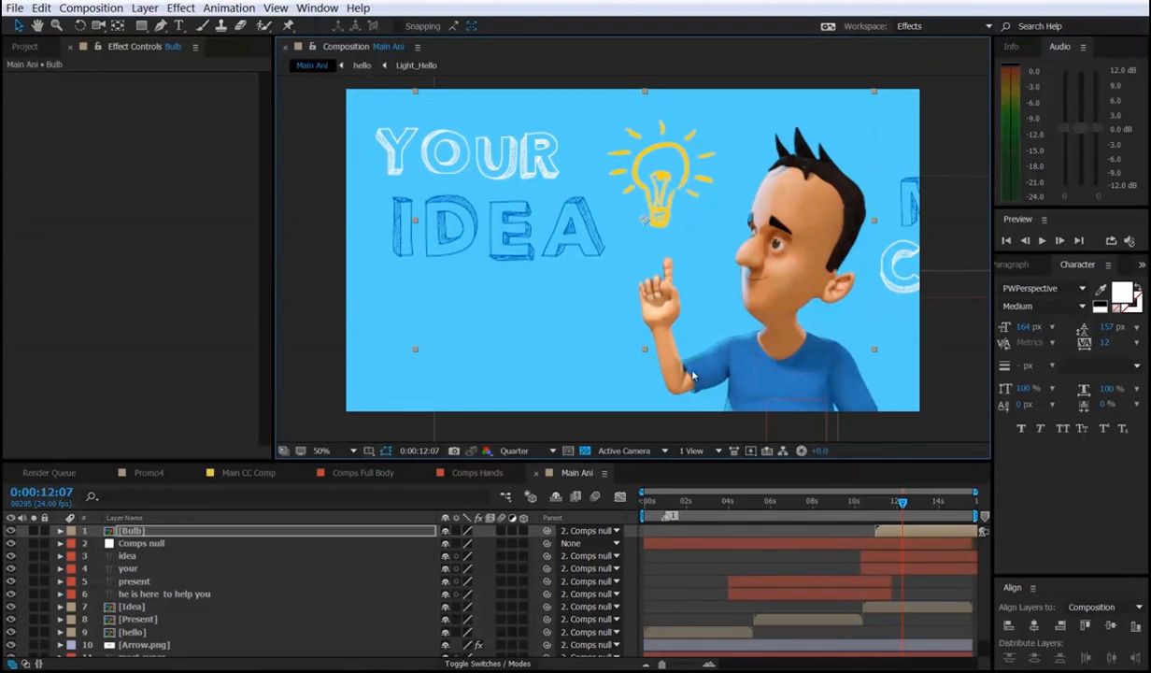
click(393, 142)
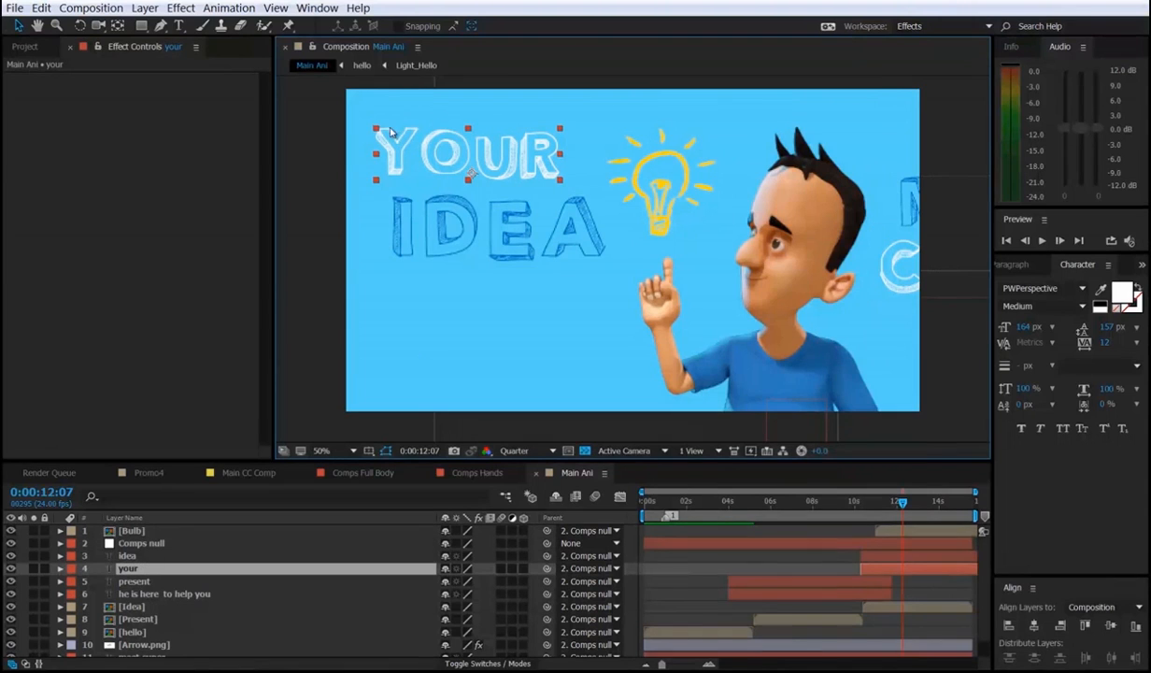
drag(377, 130, 392, 139)
drag(415, 157, 411, 164)
Shrink the "idea" text slightly beneath "your" and preview the transition into the Idea gesture.
click(399, 238)
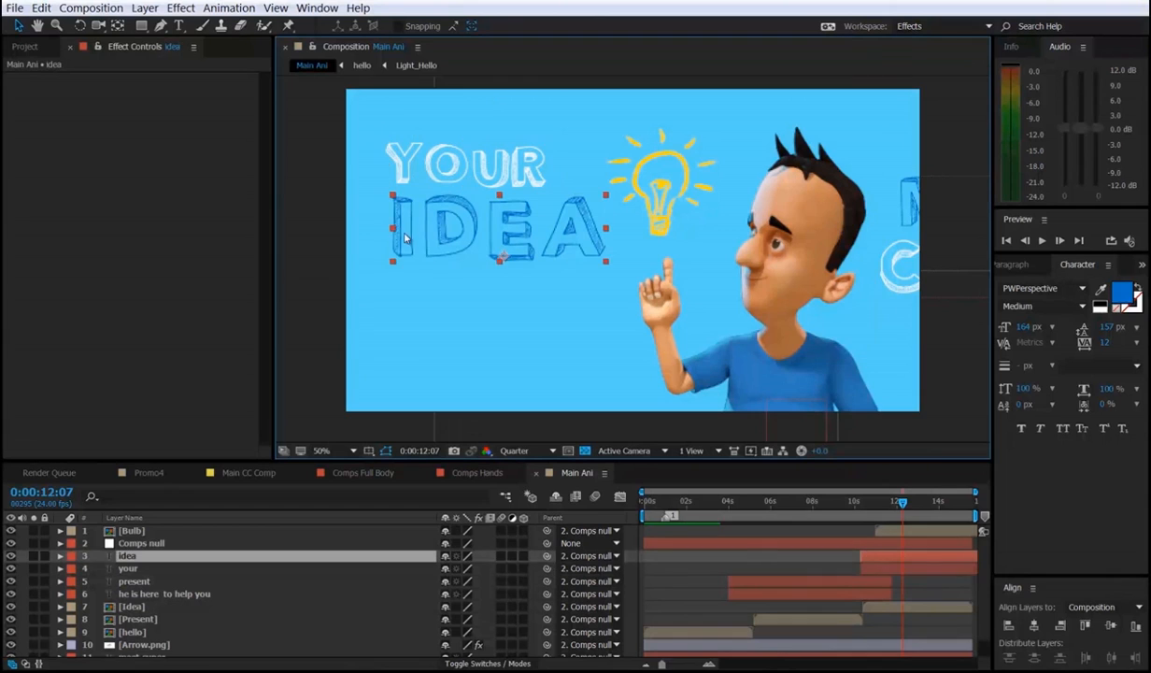
drag(391, 198, 413, 222)
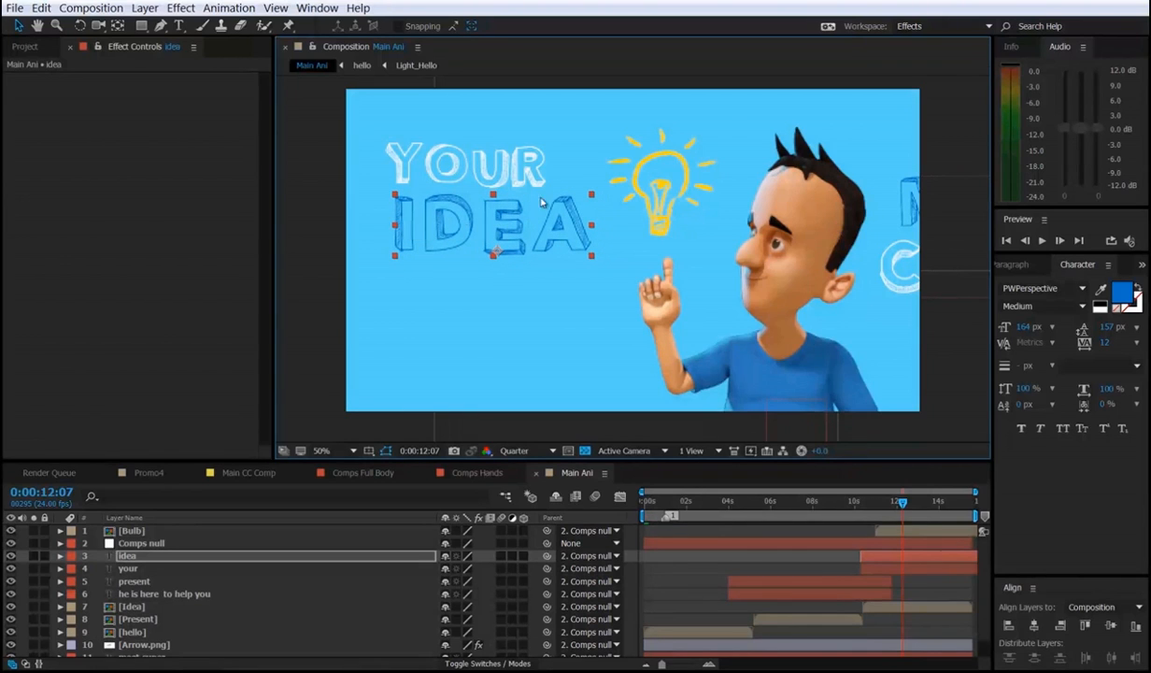
click(780, 559)
click(878, 558)
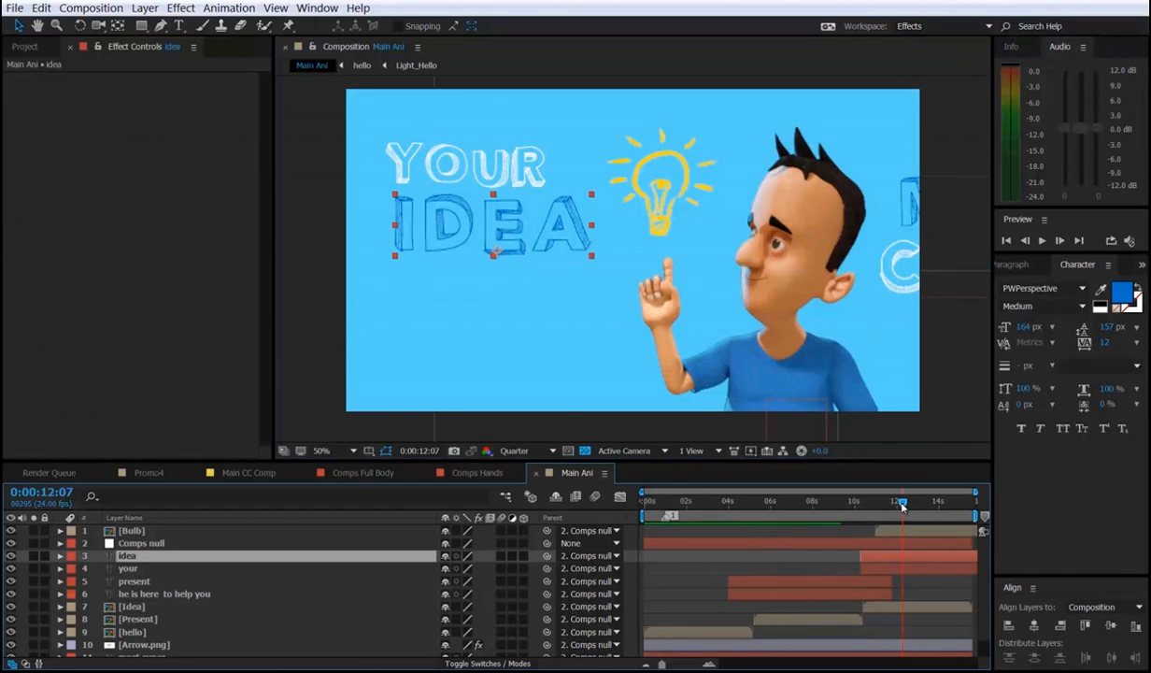
click(869, 502)
key(space)
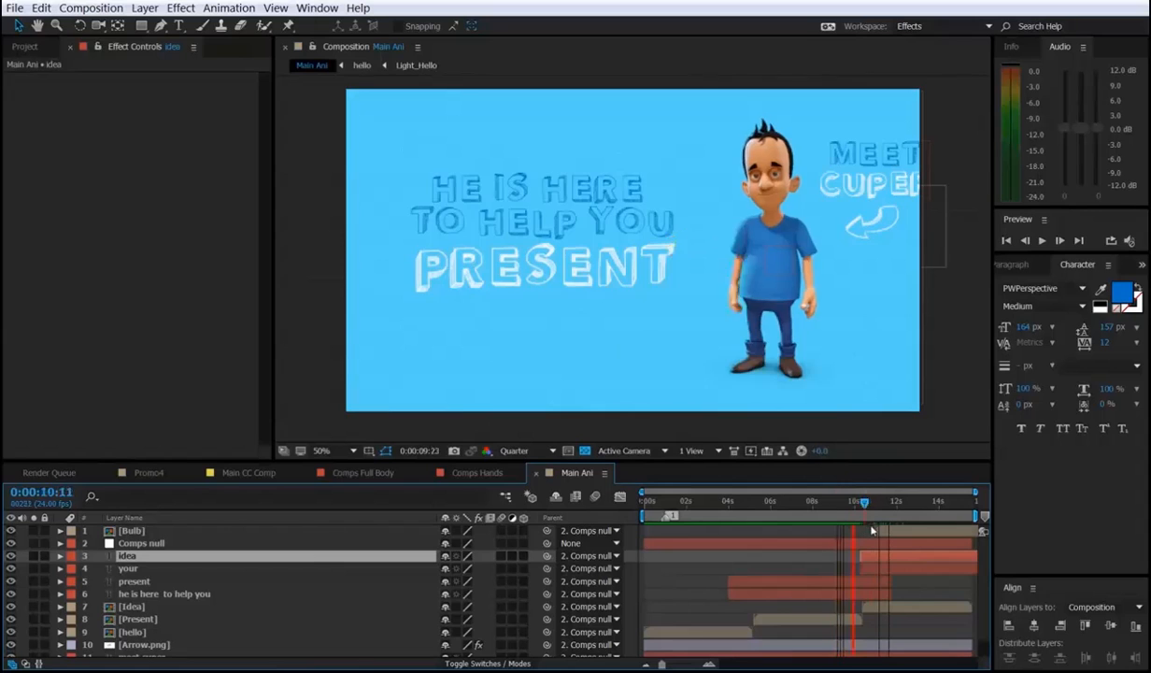
Move the "idea", "your", "present" and "he is here to help you" layers directly below the hello layer in the stack.
drag(913, 502, 880, 562)
shift+click(827, 588)
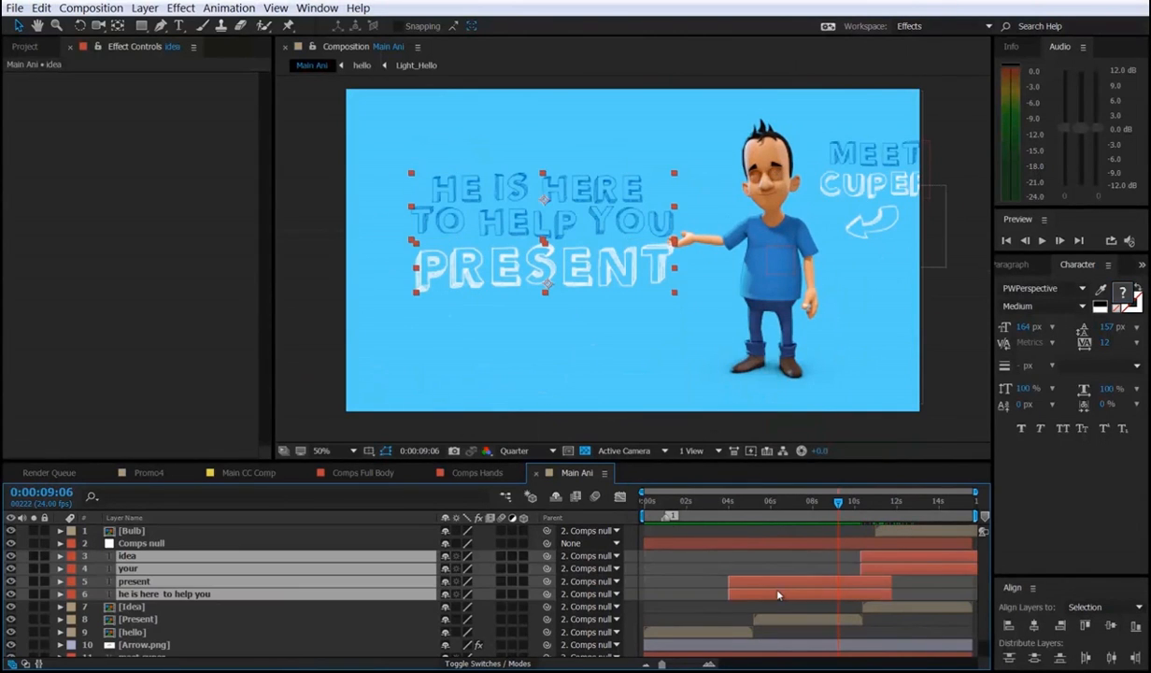
scroll(748, 566, down, 1)
drag(147, 574, 160, 637)
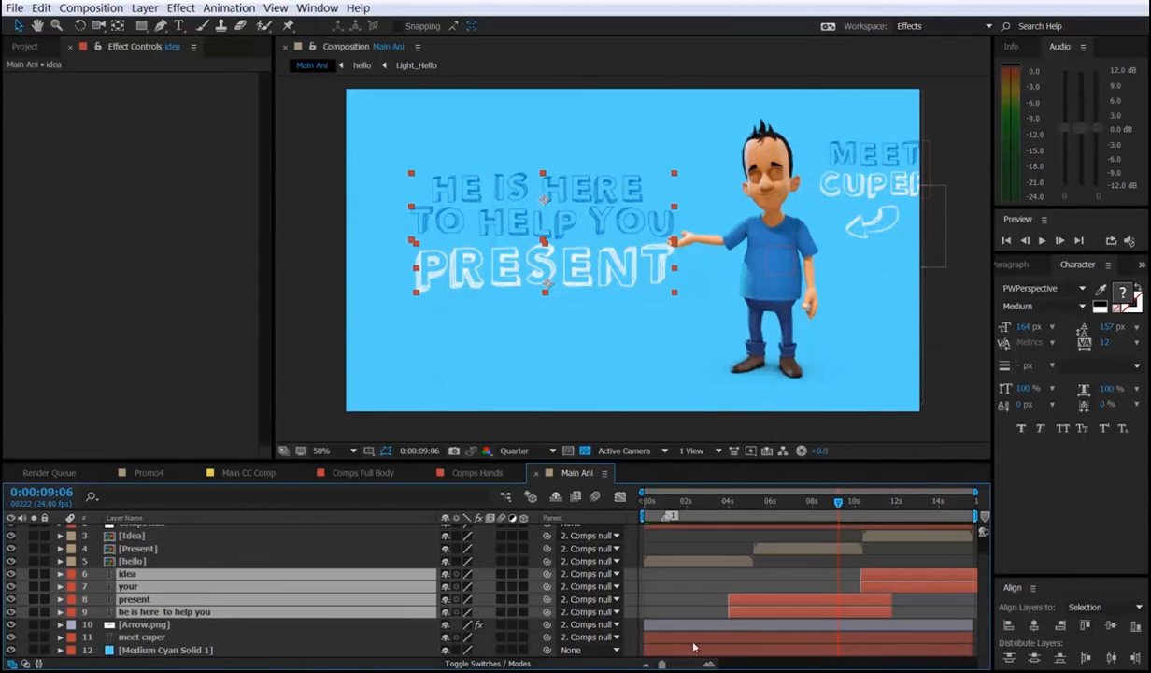
Compare the present gesture around 0:00:07:04 in Main Ani with the matching moment in Promo4.
click(811, 559)
click(809, 550)
drag(838, 502, 794, 533)
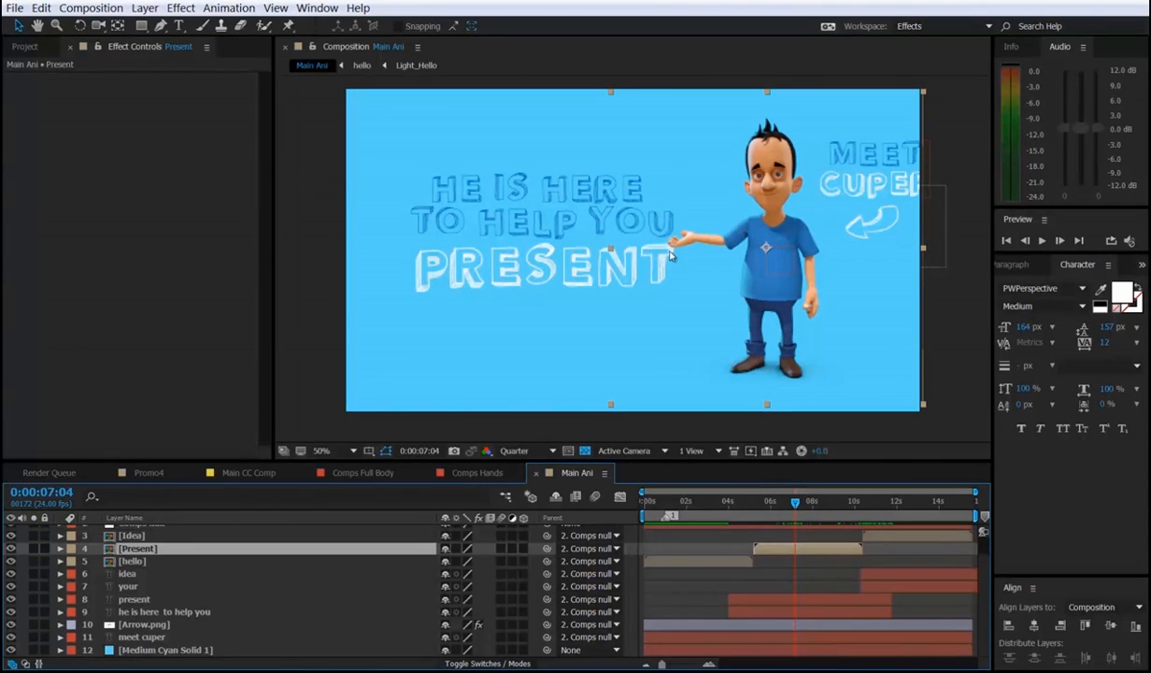
click(150, 473)
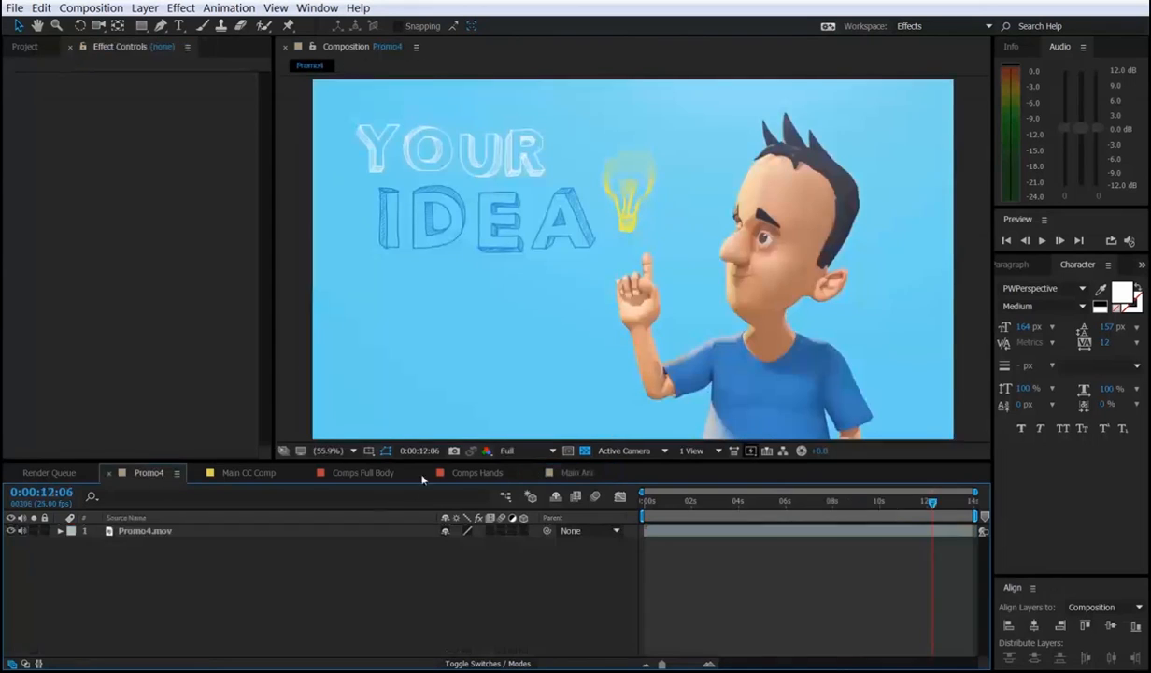
drag(753, 503, 801, 508)
click(575, 472)
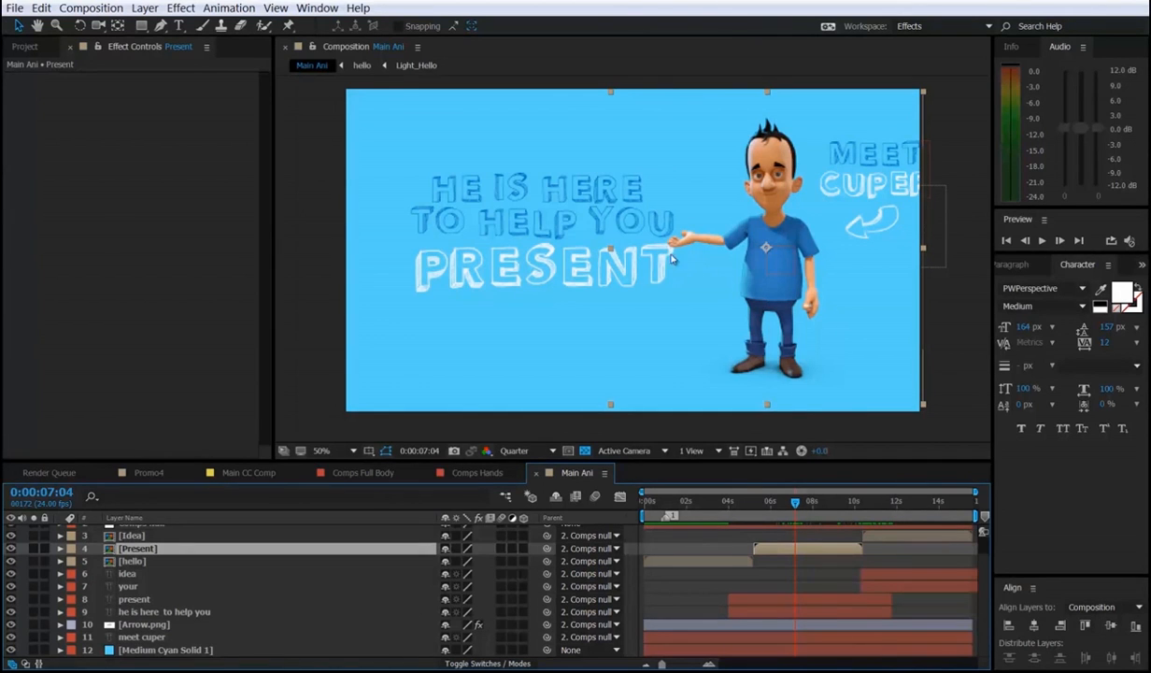
mouse_move(796, 502)
mouse_down()
mouse_move(773, 502)
mouse_move(802, 509)
mouse_move(753, 510)
mouse_move(791, 518)
mouse_up()
click(771, 601)
shift+click(773, 613)
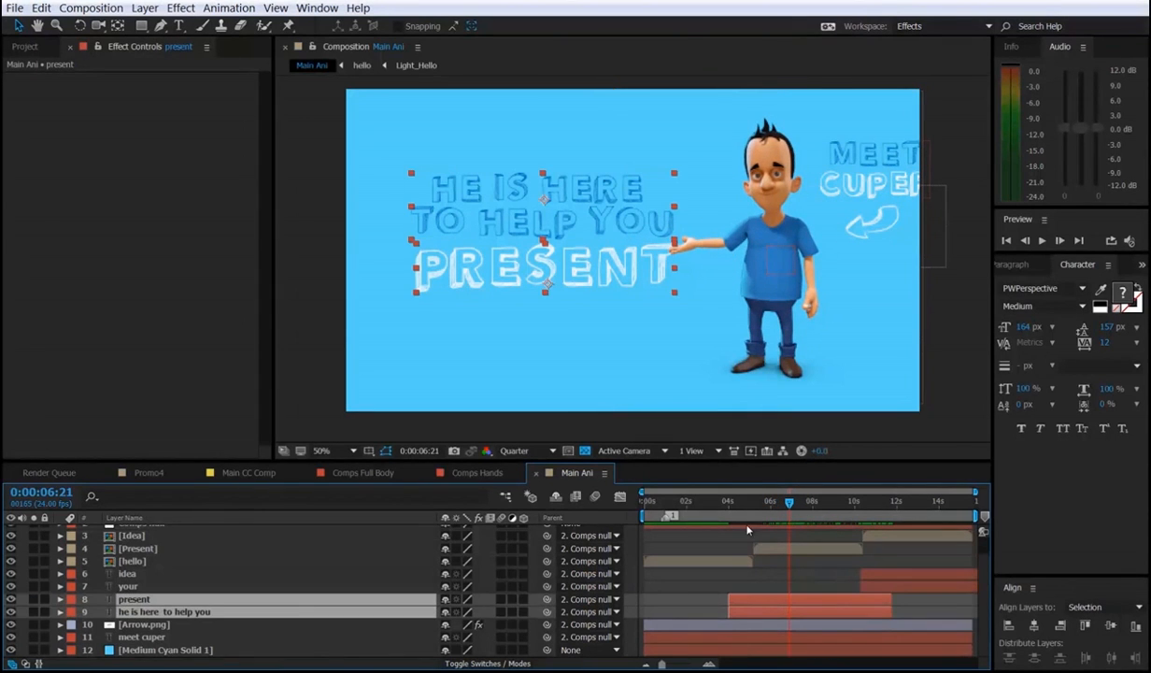
click(767, 570)
scroll(785, 572, up, 2)
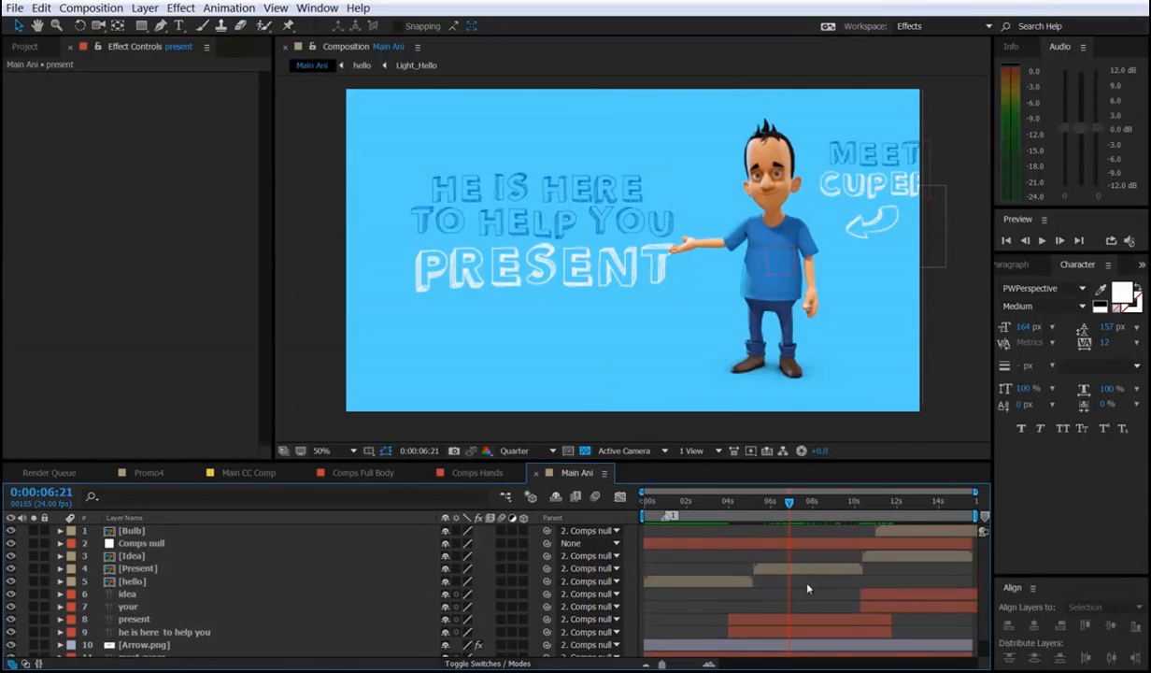
scroll(855, 607, down, 2)
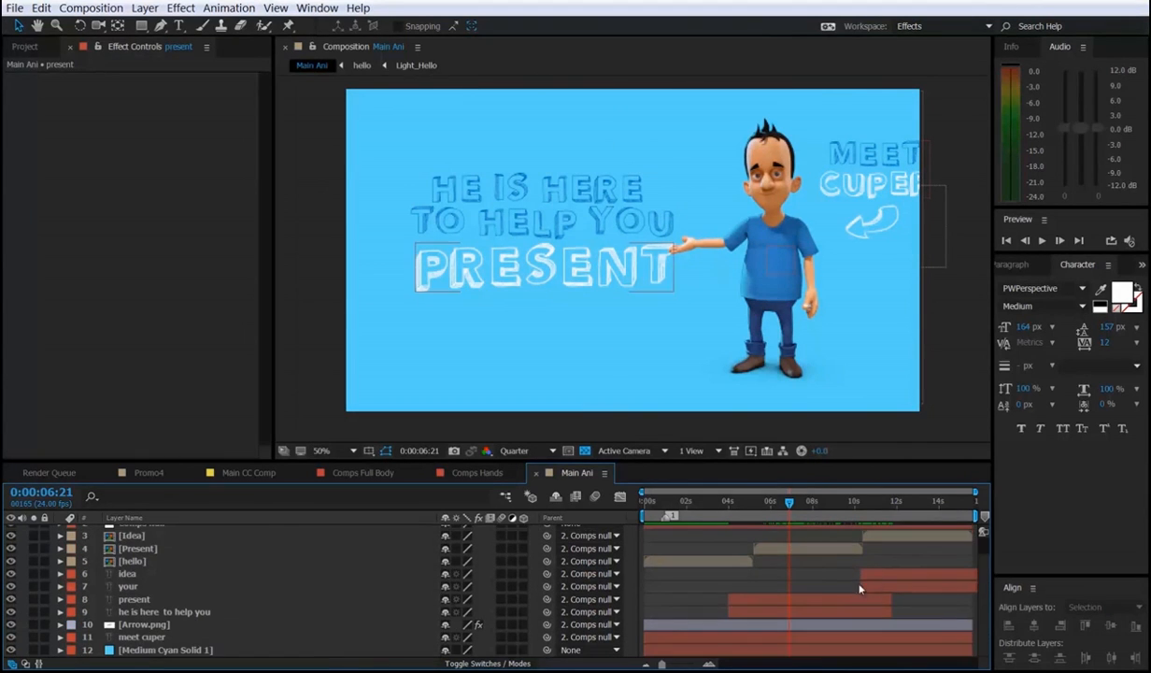
Move the Bulb layer between the hello and "idea" layers in the stack.
scroll(841, 561, up, 2)
click(131, 531)
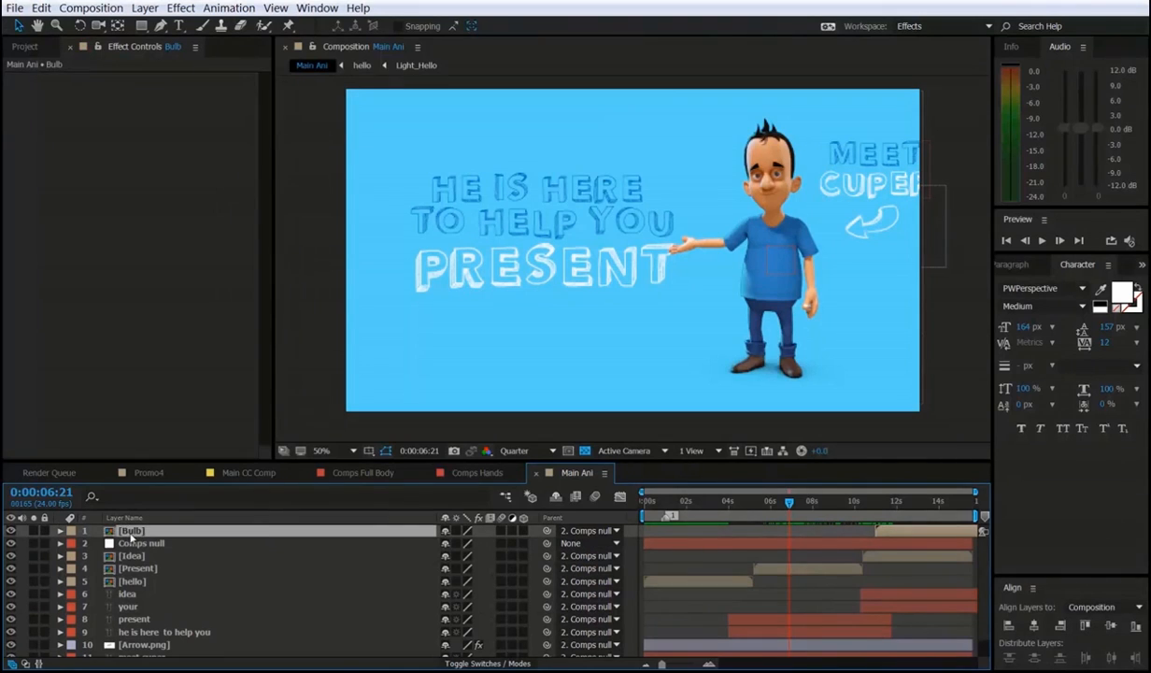
drag(147, 584, 146, 587)
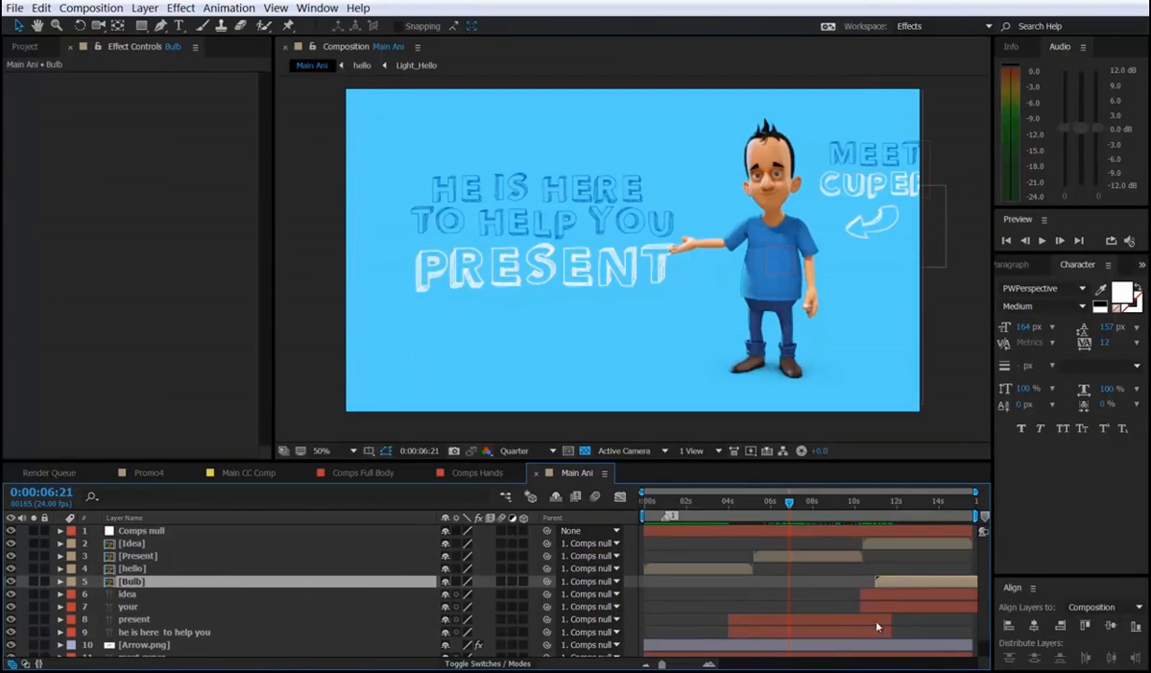
Hide the Bulb, Arrow.png and all text layers, from "idea" down to "meet cuper".
scroll(843, 597, down, 2)
shift+click(149, 649)
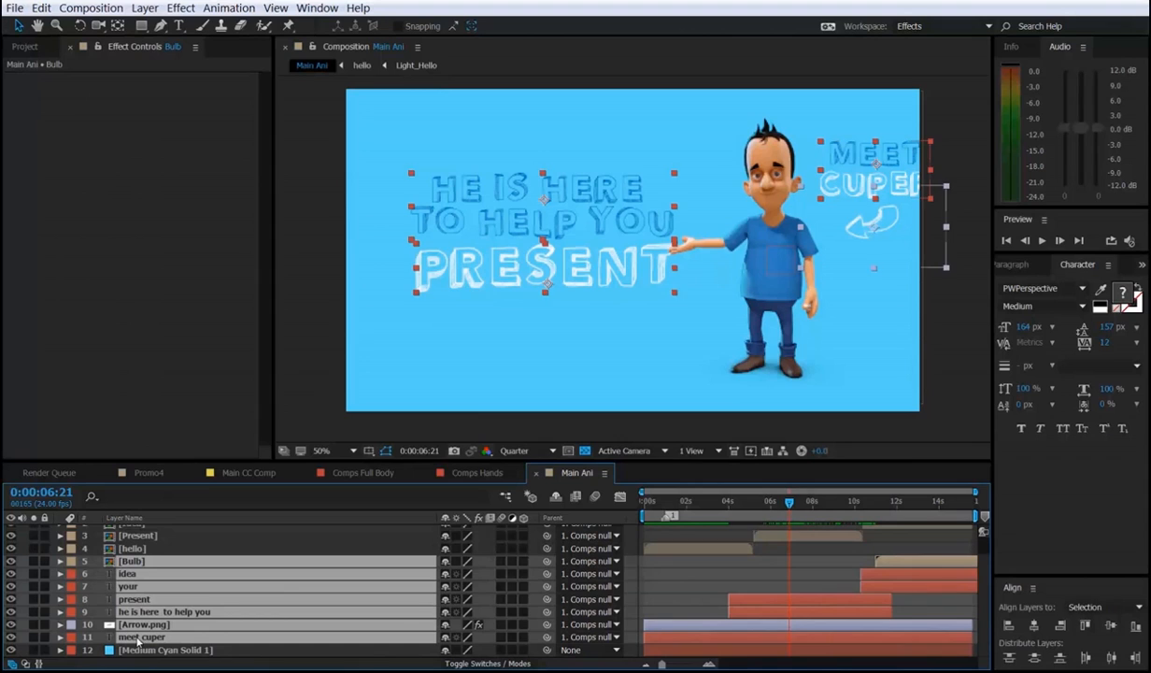
click(12, 561)
click(702, 598)
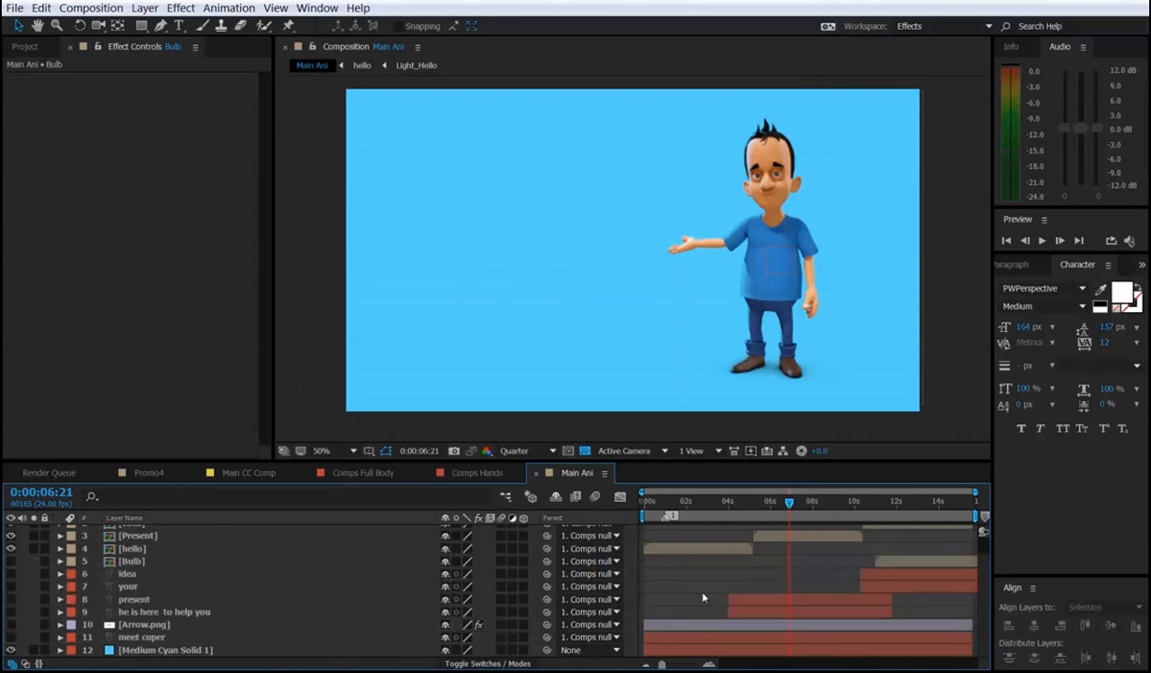
scroll(707, 576, up, 2)
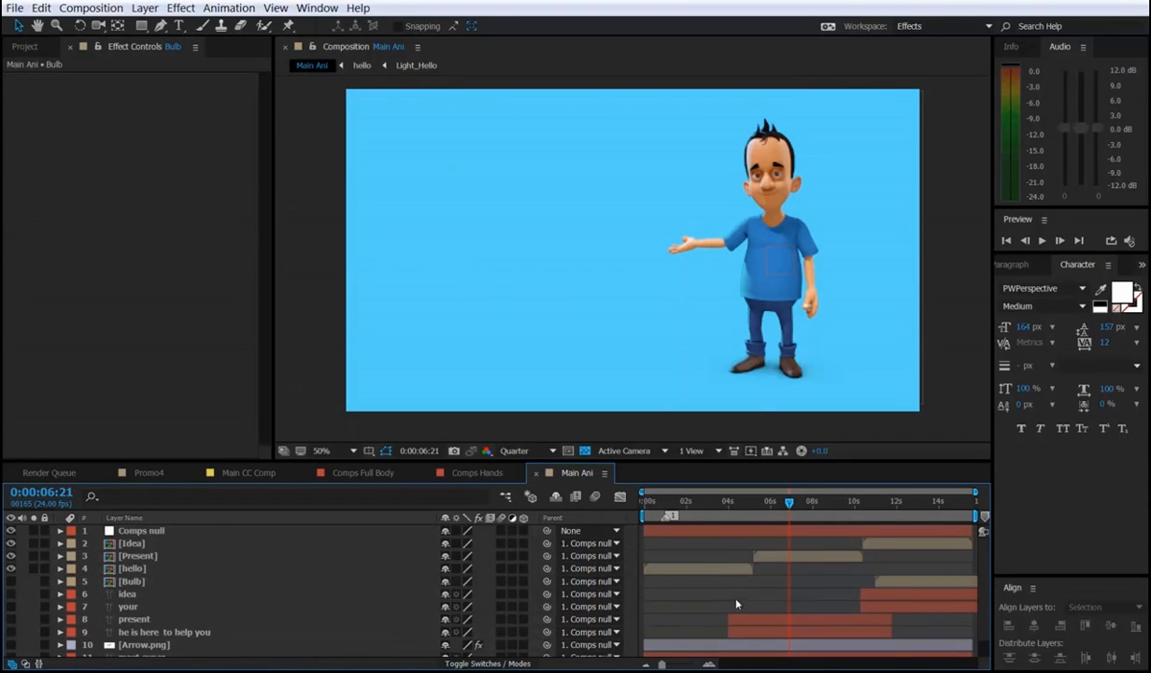
Reveal the keyframed properties of the Comps null layer and go to about 0:00:00:14 in its opening move.
click(728, 531)
key(u)
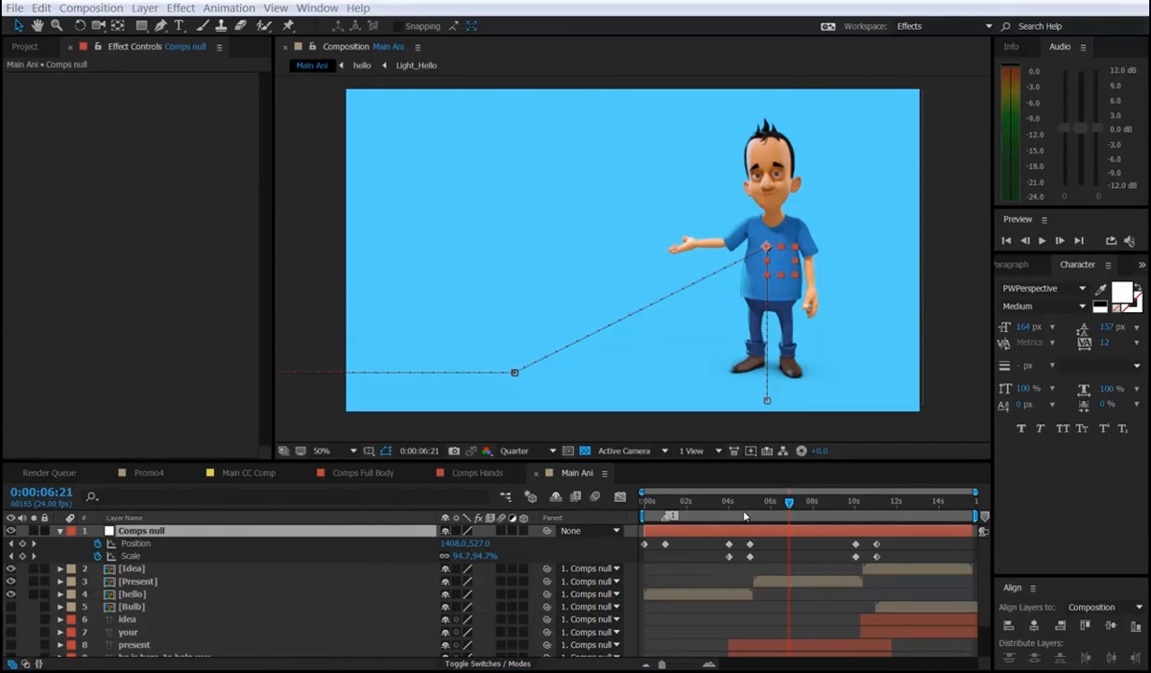
click(673, 502)
drag(671, 505, 656, 505)
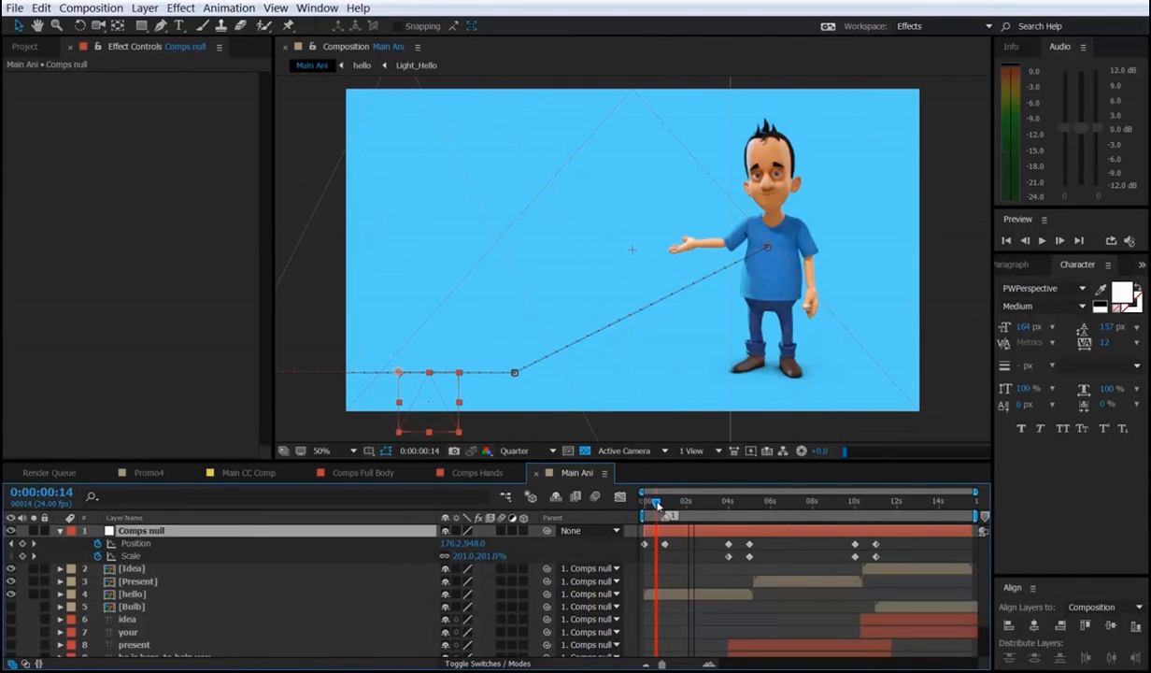
Apply Easy Ease In to the Comps null's second Position keyframe, at about 1 s, and preview the opening slide-in.
drag(674, 552, 657, 546)
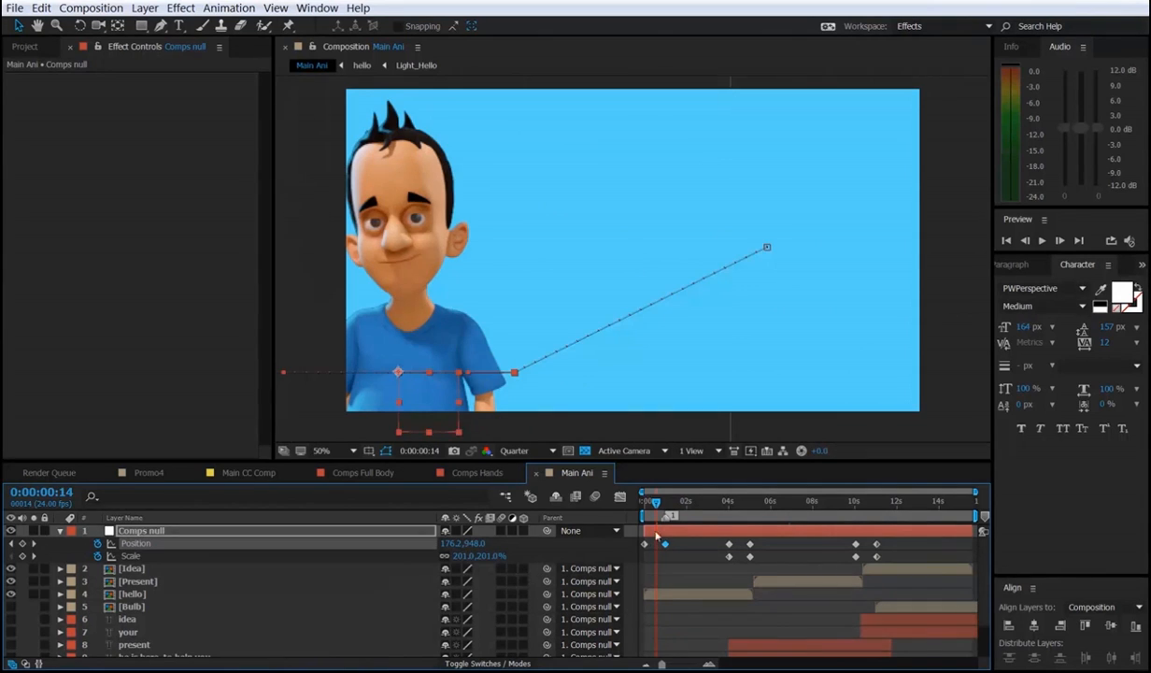
click(641, 505)
drag(645, 503, 659, 506)
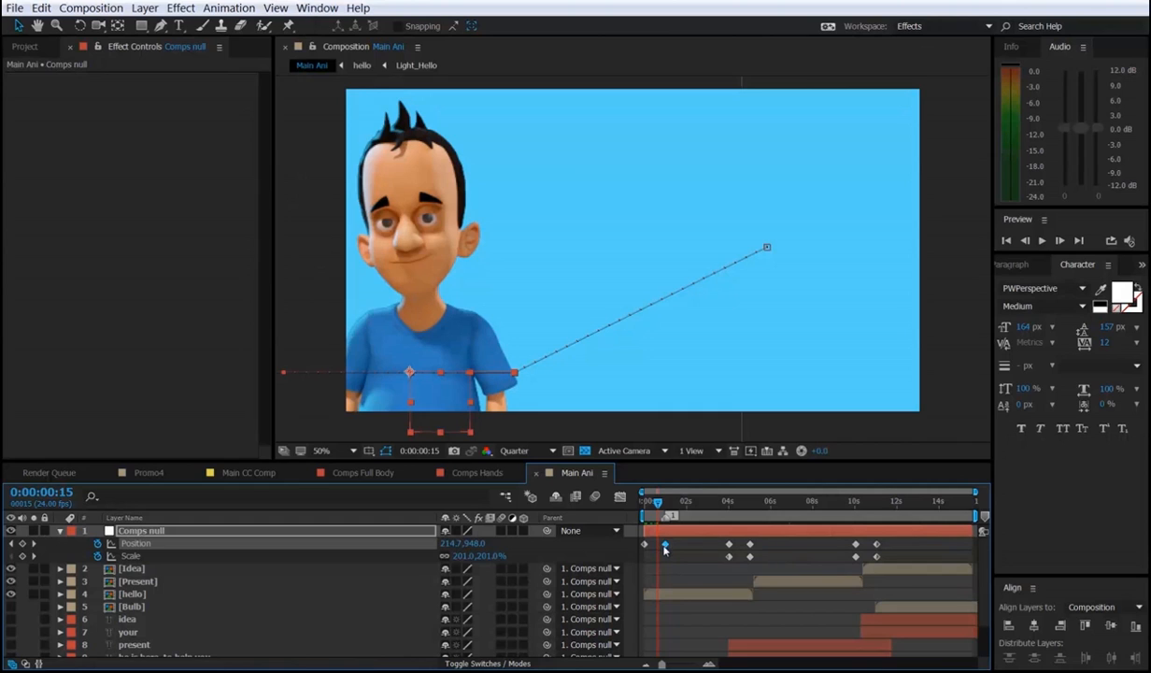
key(shift+F9)
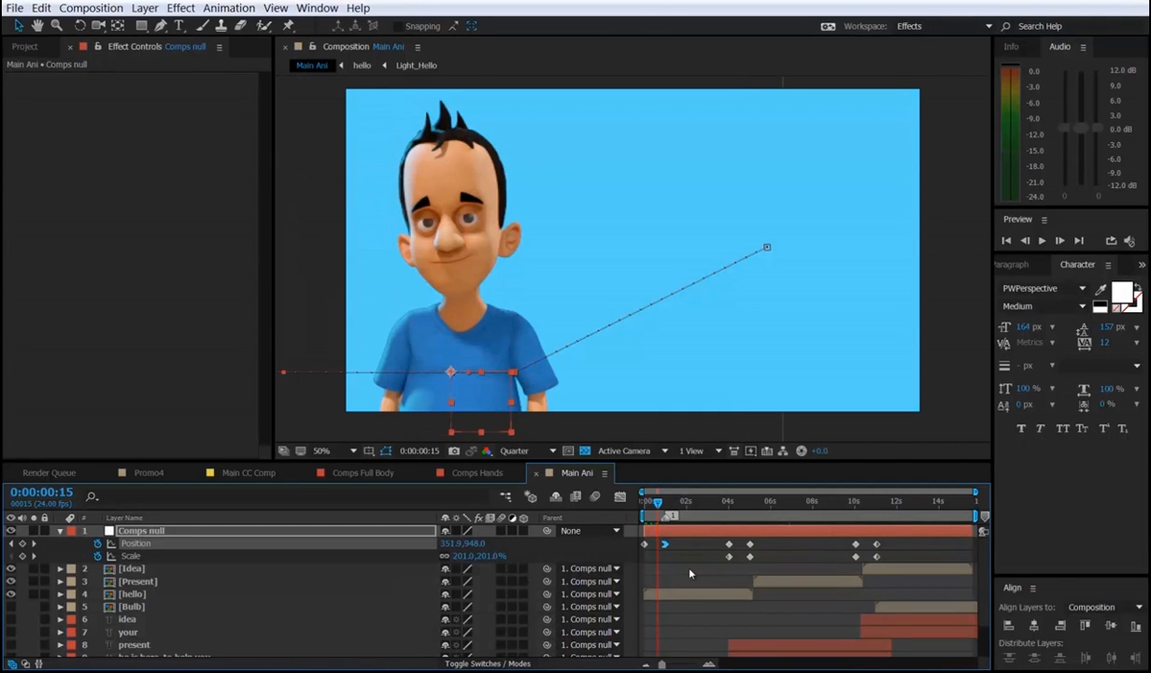
key(ctrl+z)
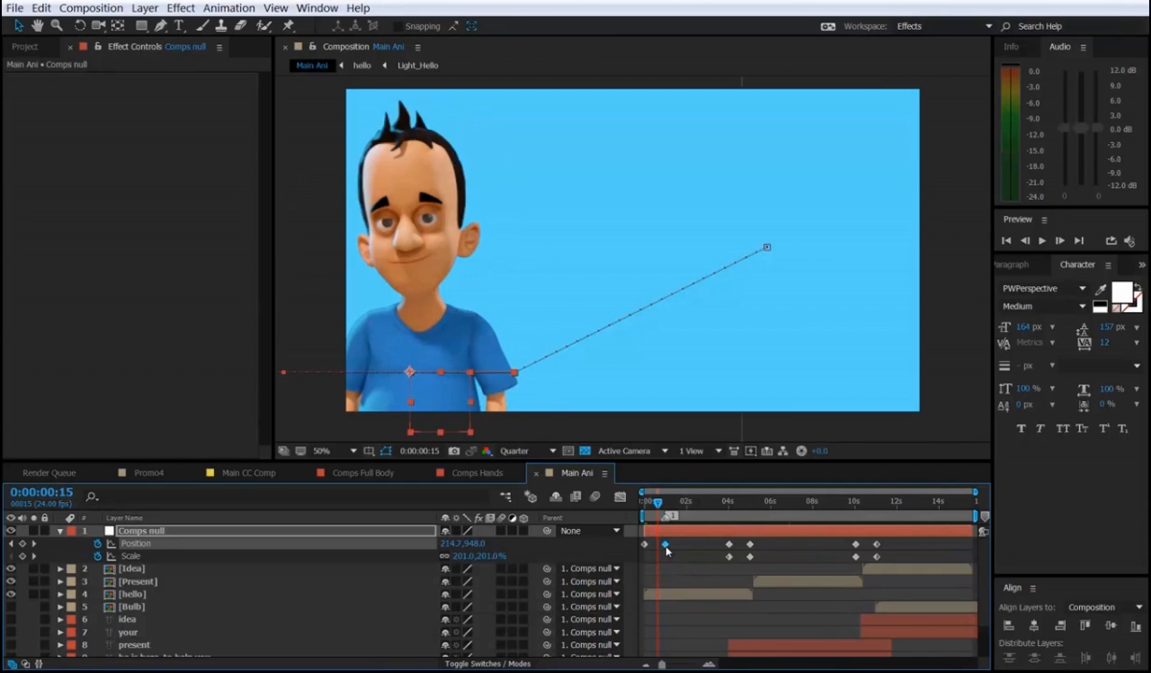
right_click(665, 545)
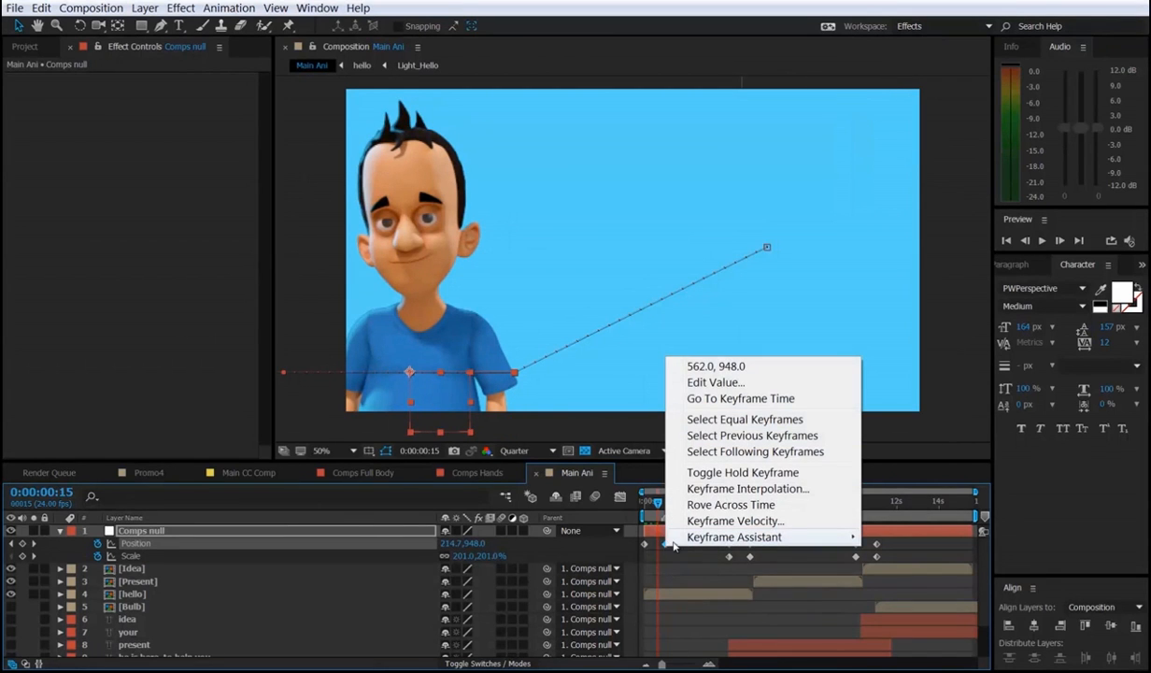
mouse_move(675, 545)
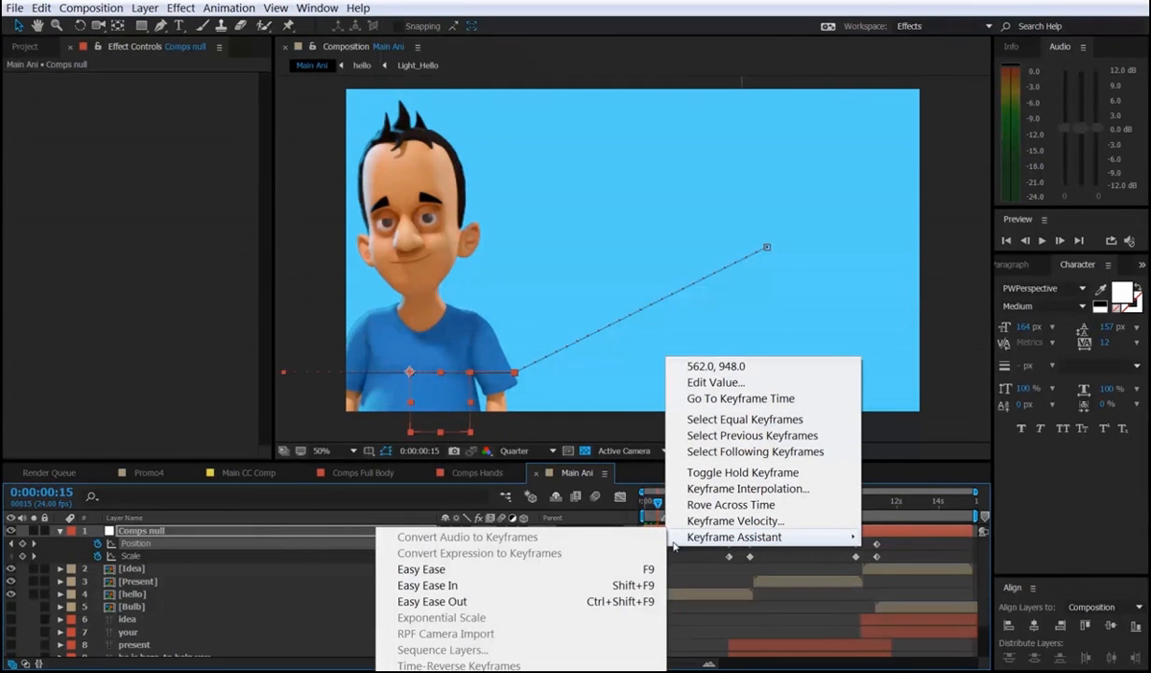
click(444, 587)
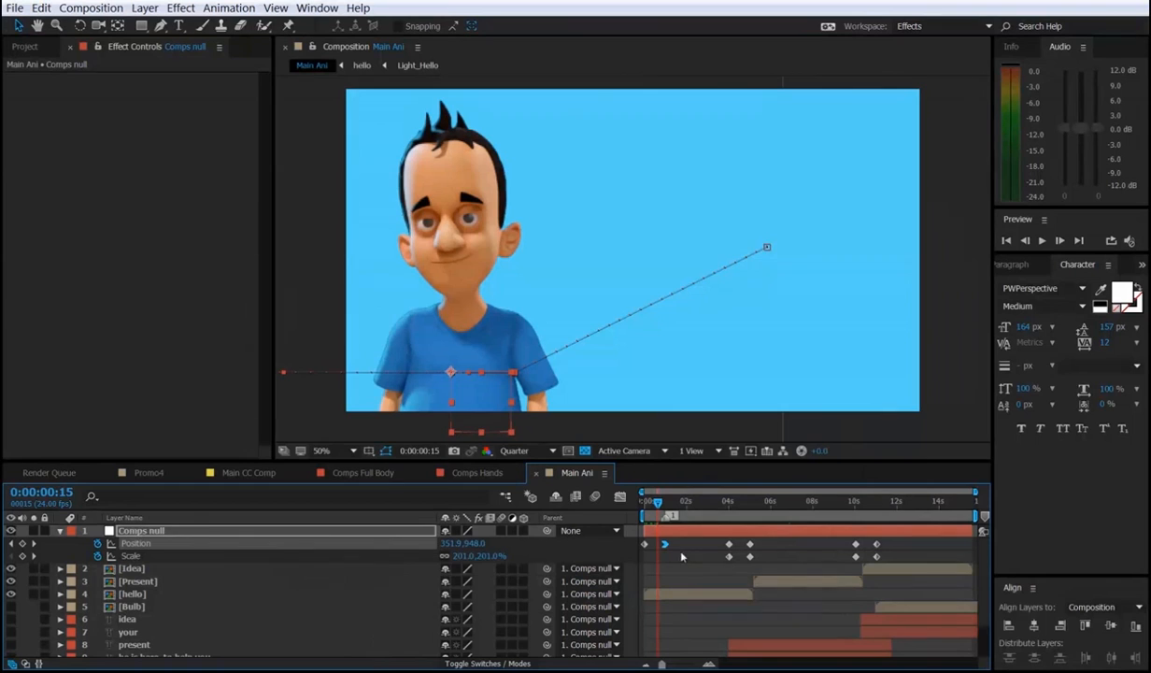
key(space)
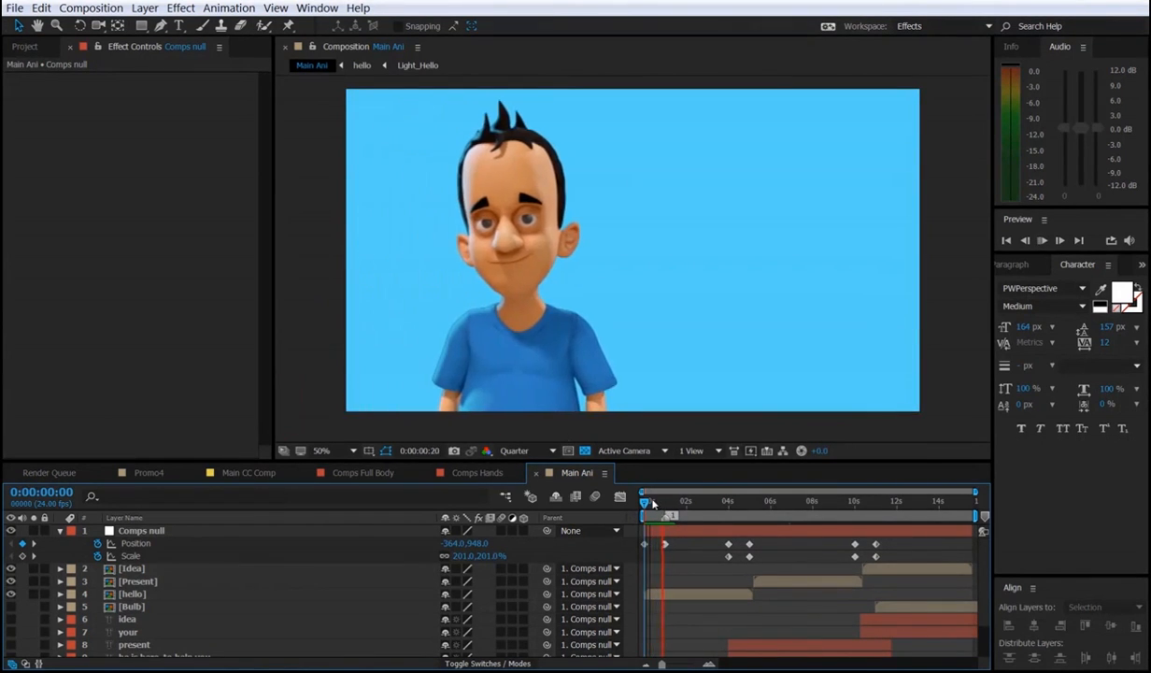
Apply Easy Ease Out to the Comps null's Position and Scale keyframes at about 4 s and Easy Ease In to those at about 5 s.
drag(663, 517, 721, 562)
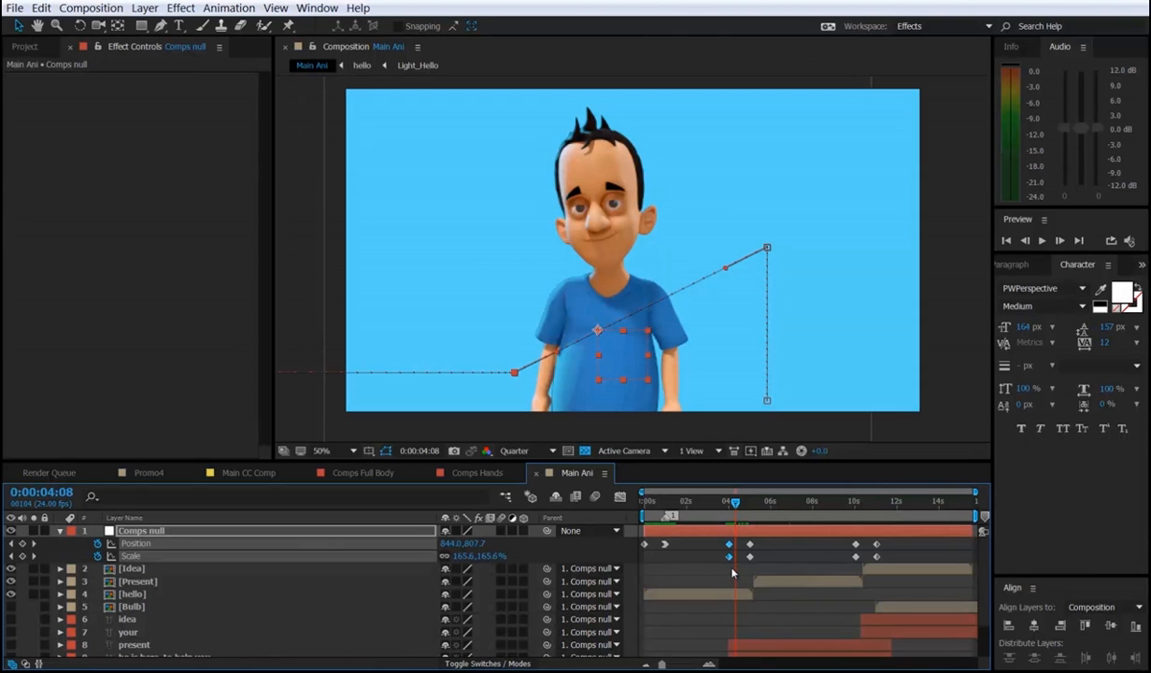
right_click(731, 557)
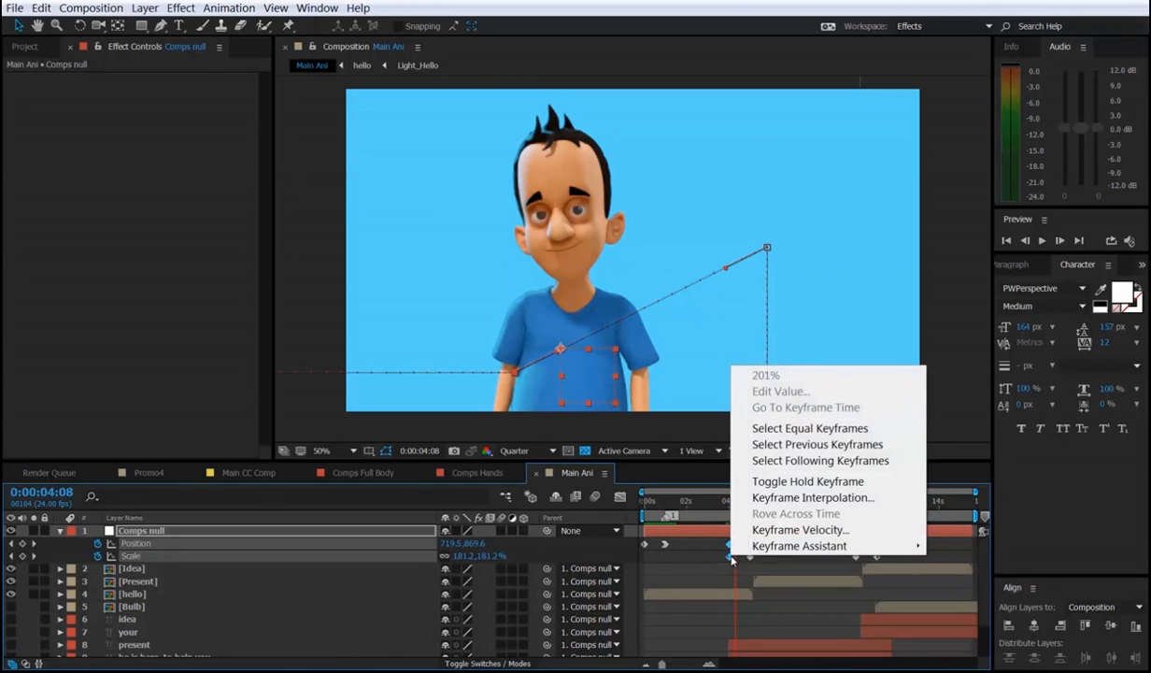
mouse_move(738, 545)
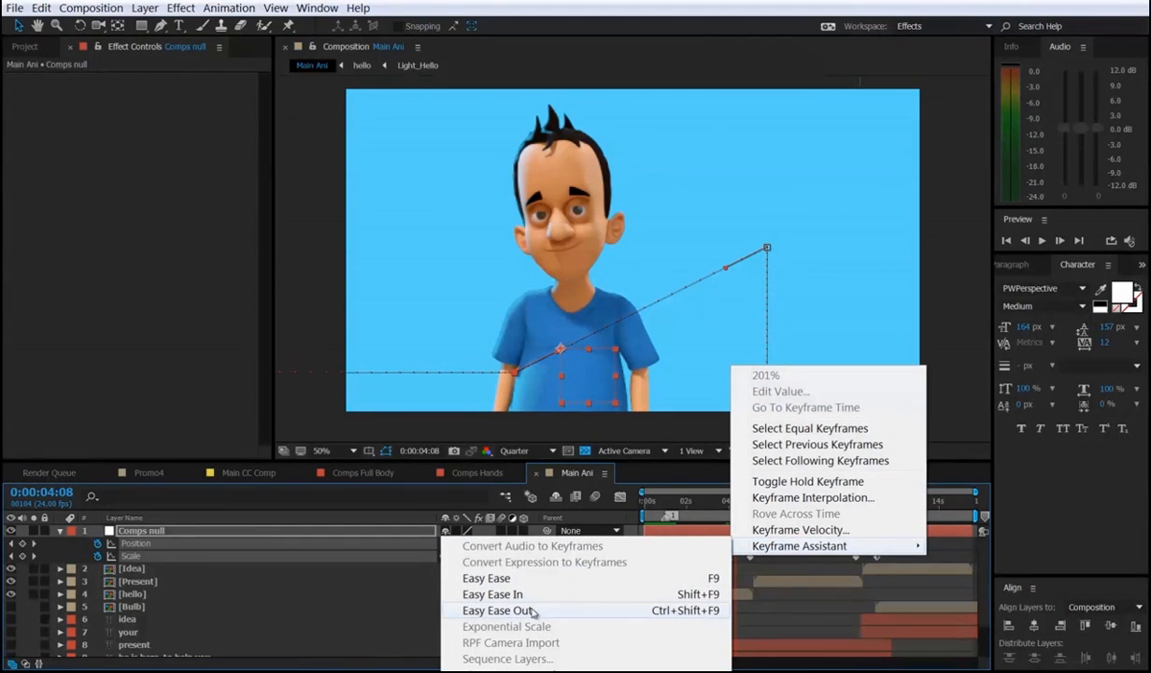
click(766, 571)
drag(742, 566, 760, 545)
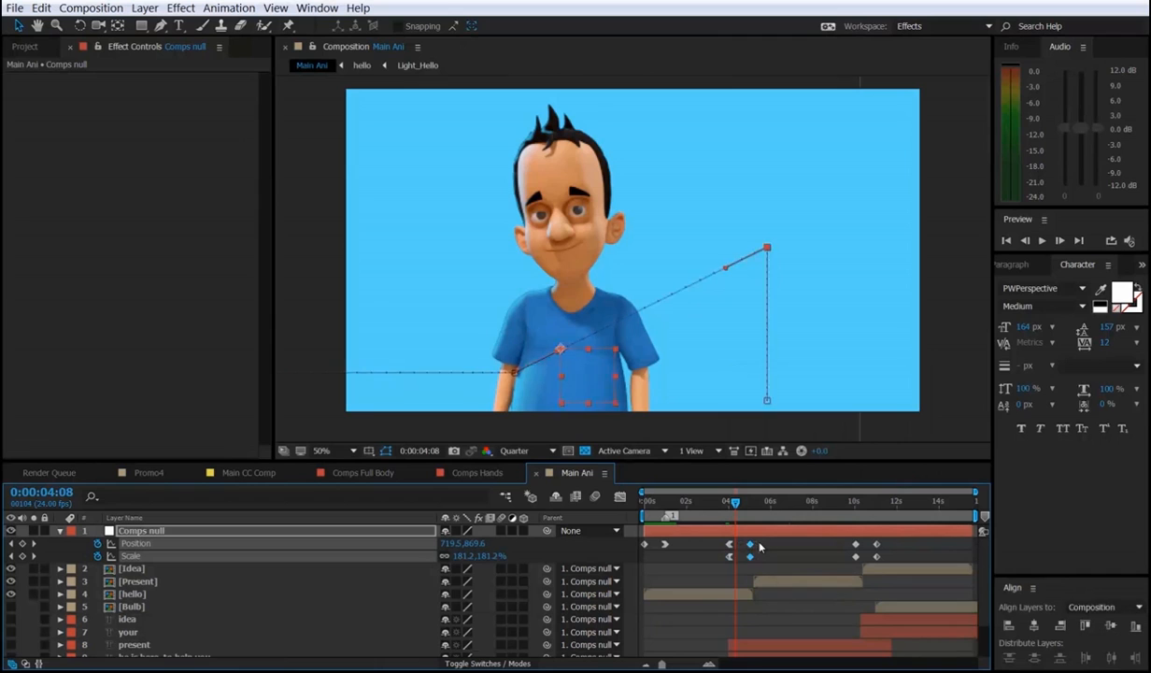
key(ctrl+shift+F9)
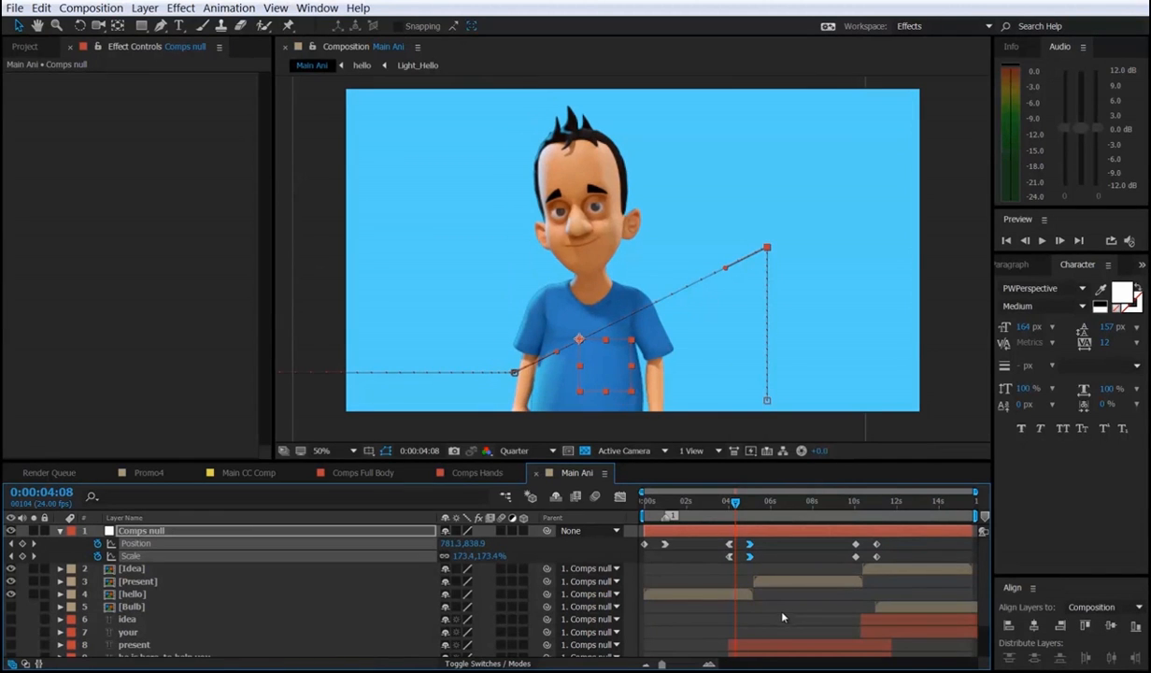
click(777, 562)
Apply Easy Ease Out to the Comps null's Position and Scale keyframes at about 10 s and Easy Ease In to those at about 11 s.
drag(737, 505, 884, 563)
key(F9)
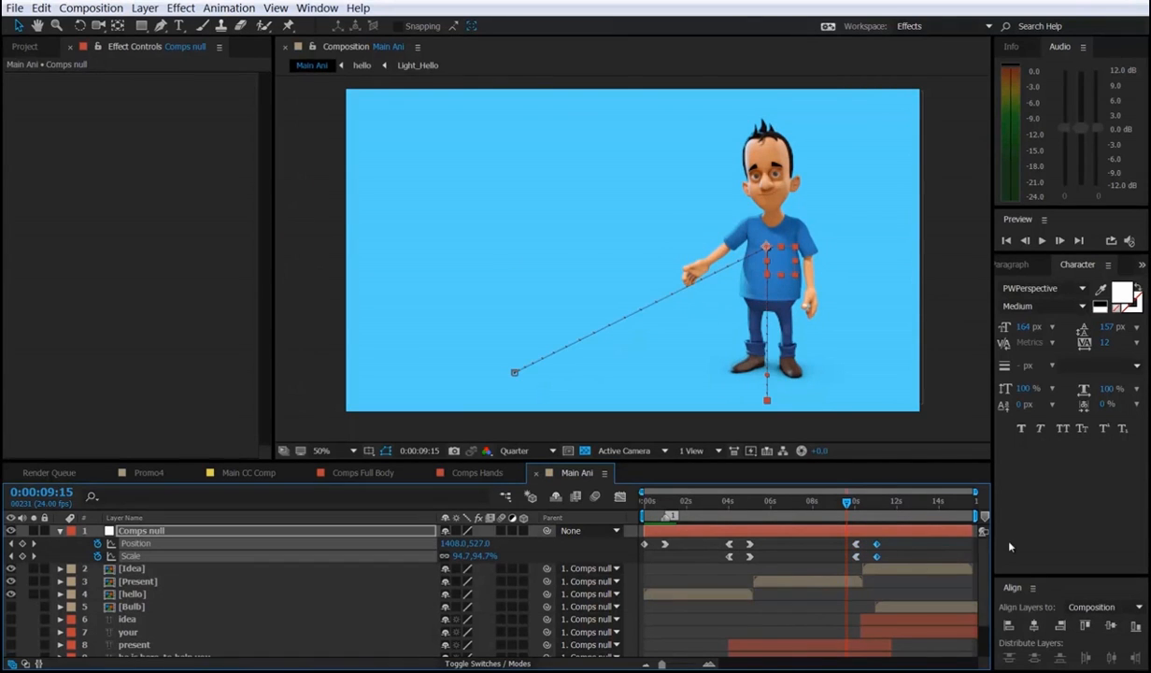
right_click(877, 548)
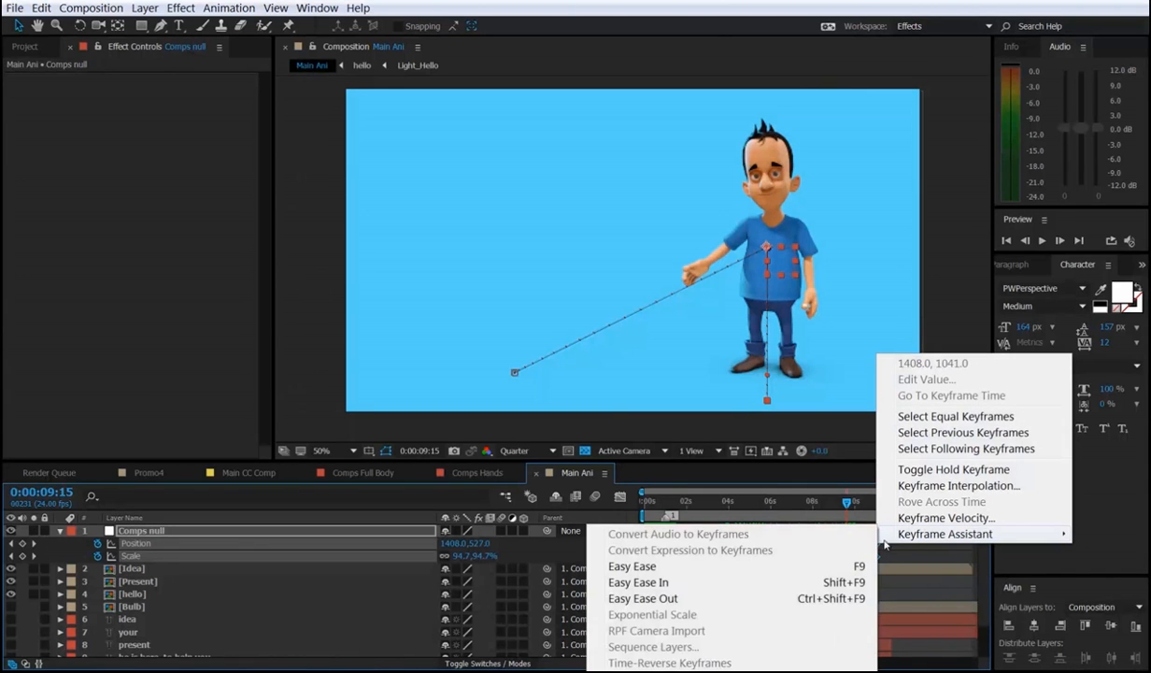
right_click(881, 548)
right_click(877, 544)
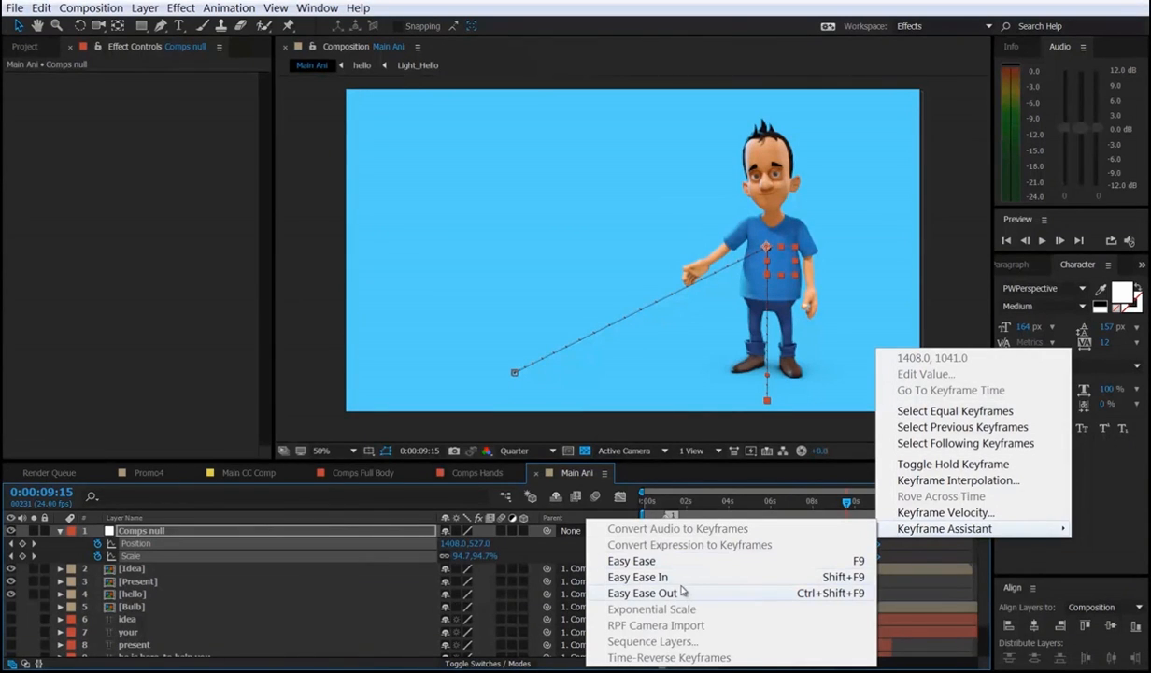
click(682, 592)
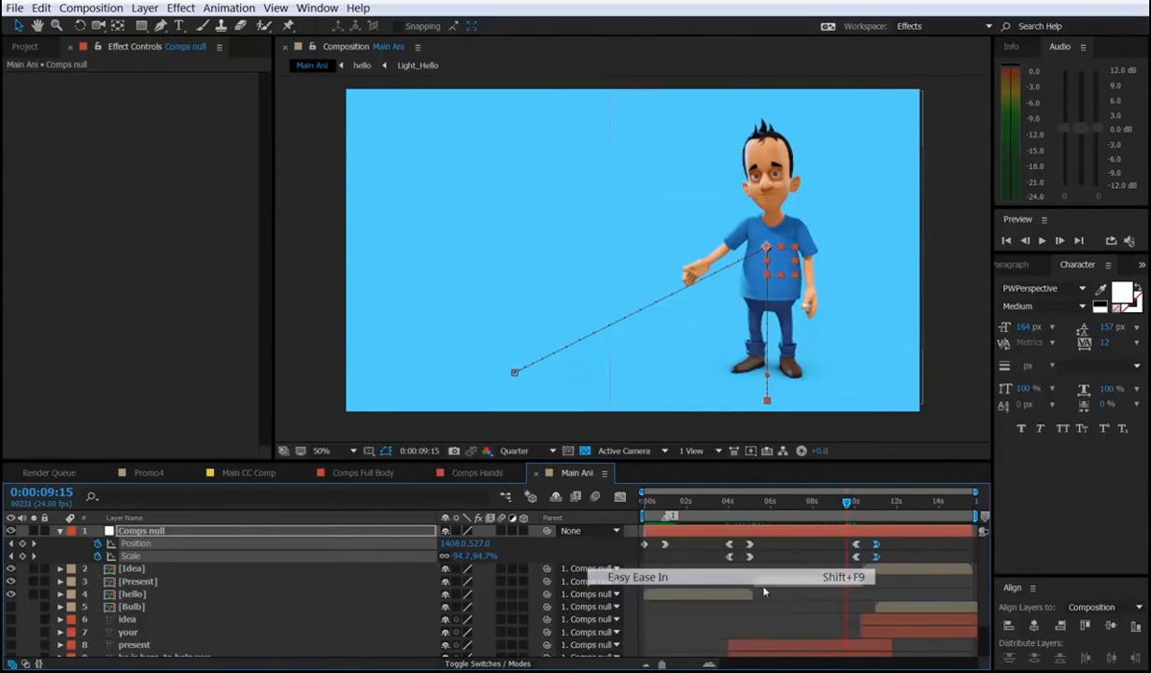
click(875, 551)
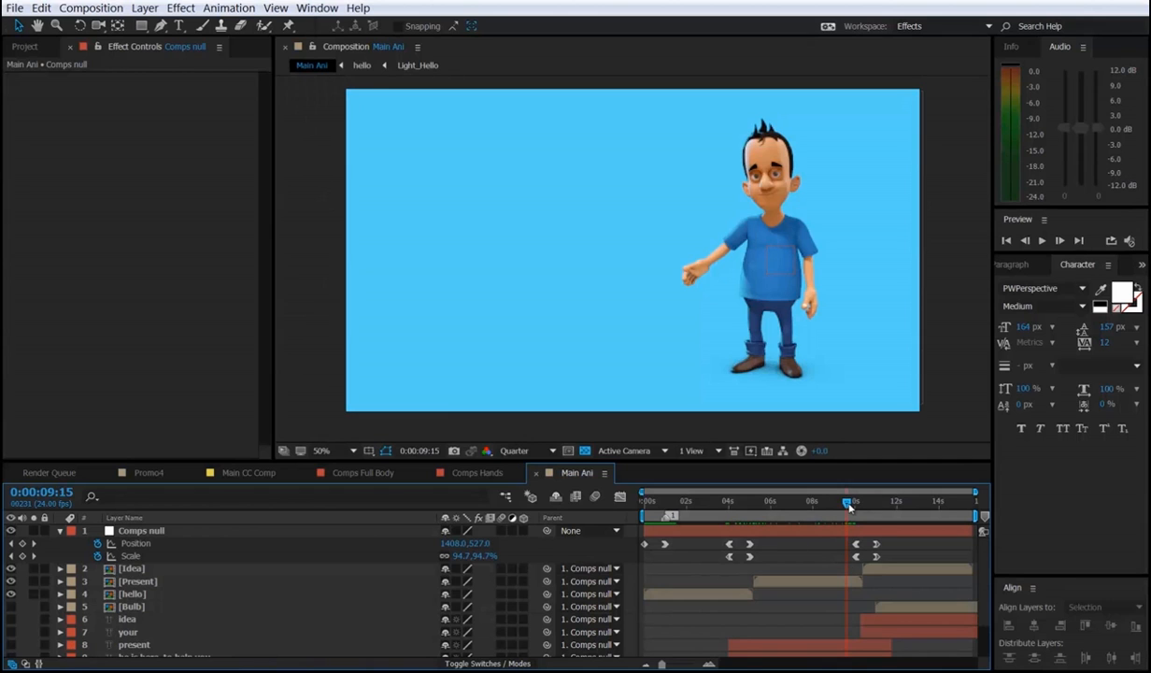
Deselect the null's keyframes and preview the eased camera moves from the start of Main Ani.
drag(878, 565, 871, 569)
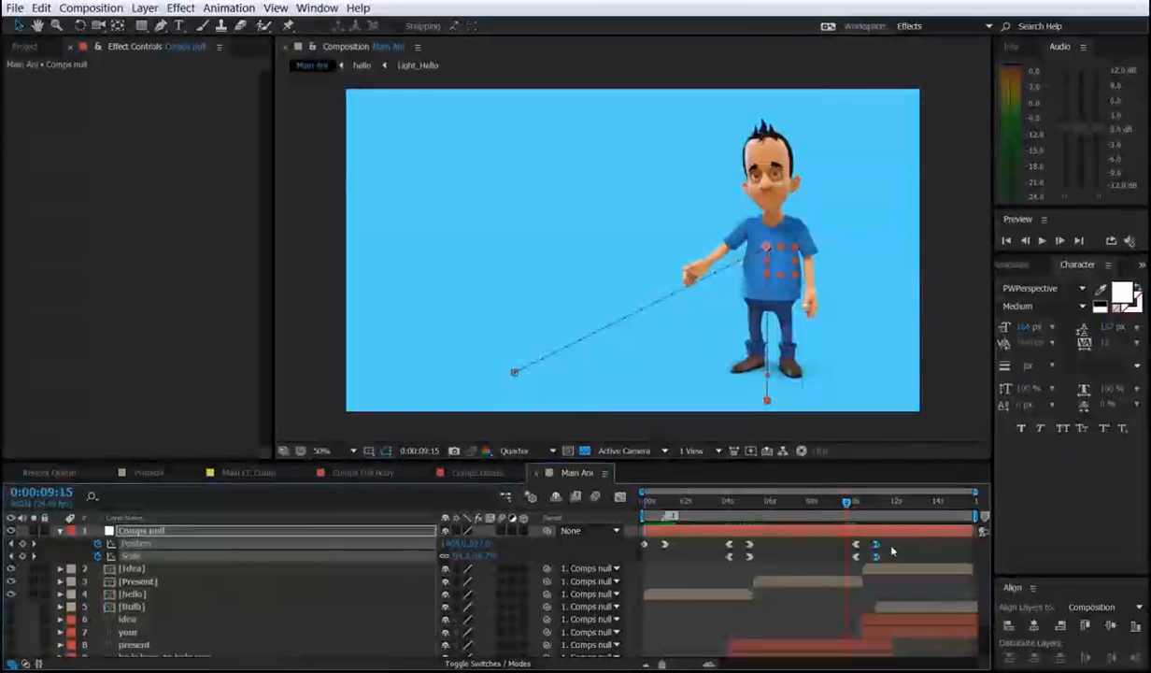
key(ctrl+shift+a)
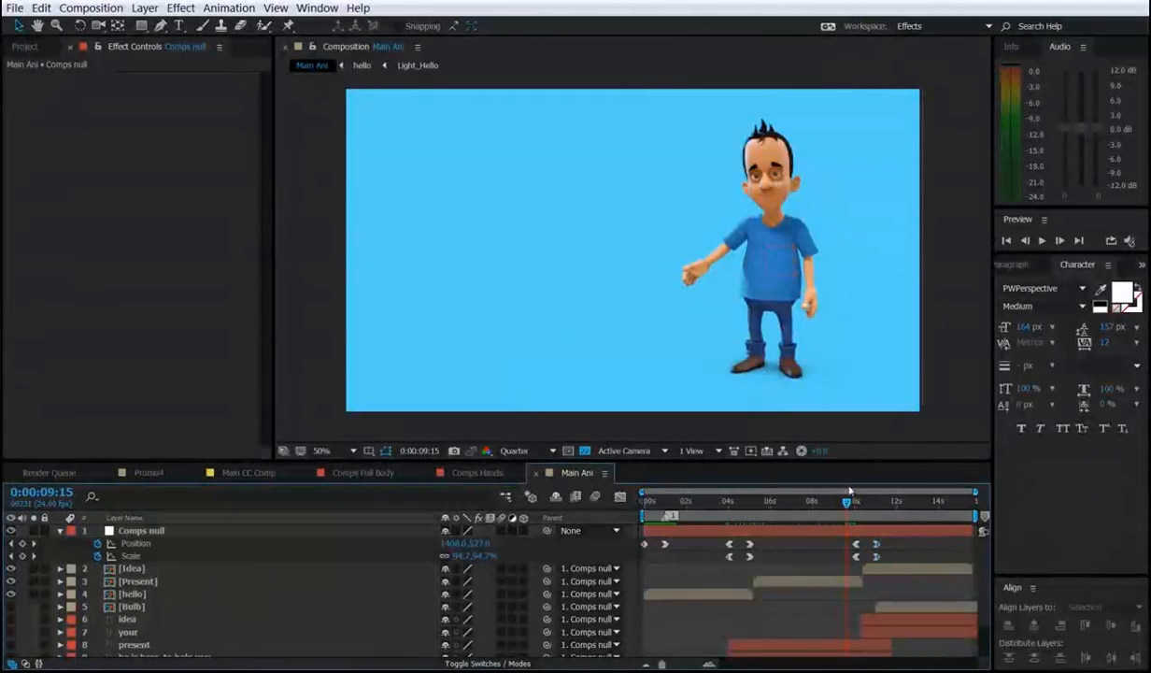
drag(864, 517, 642, 531)
key(space)
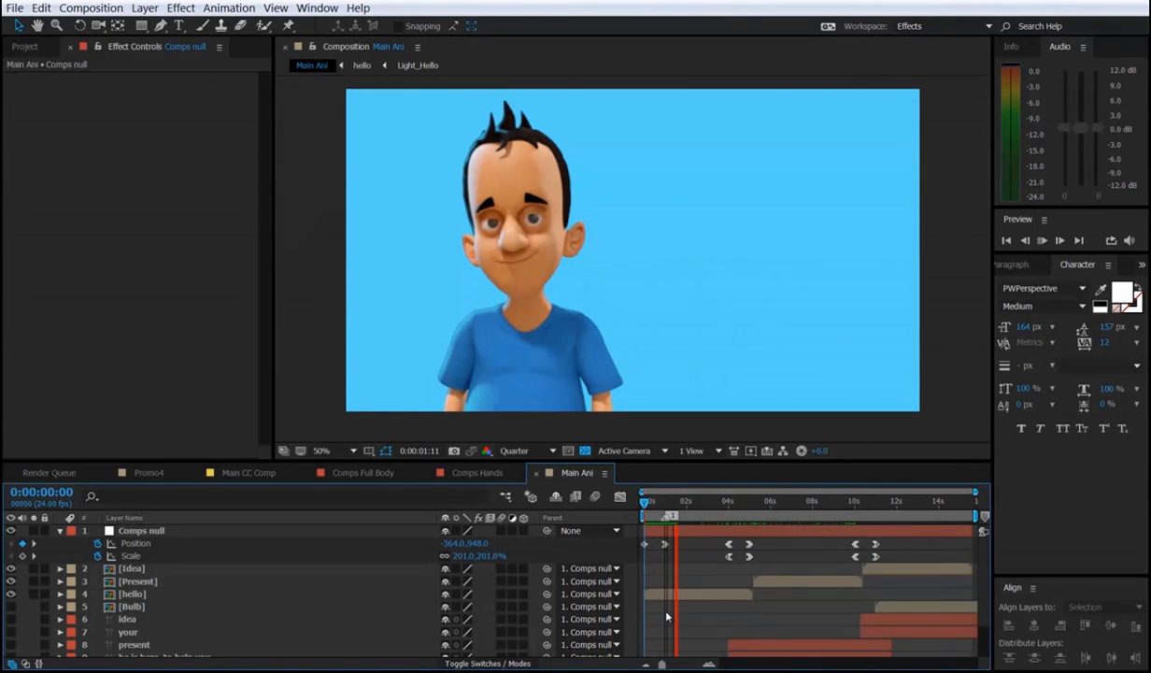
Select the Comps null's second Position keyframe and examine the Position speed curve in the Graph Editor.
drag(679, 505, 656, 562)
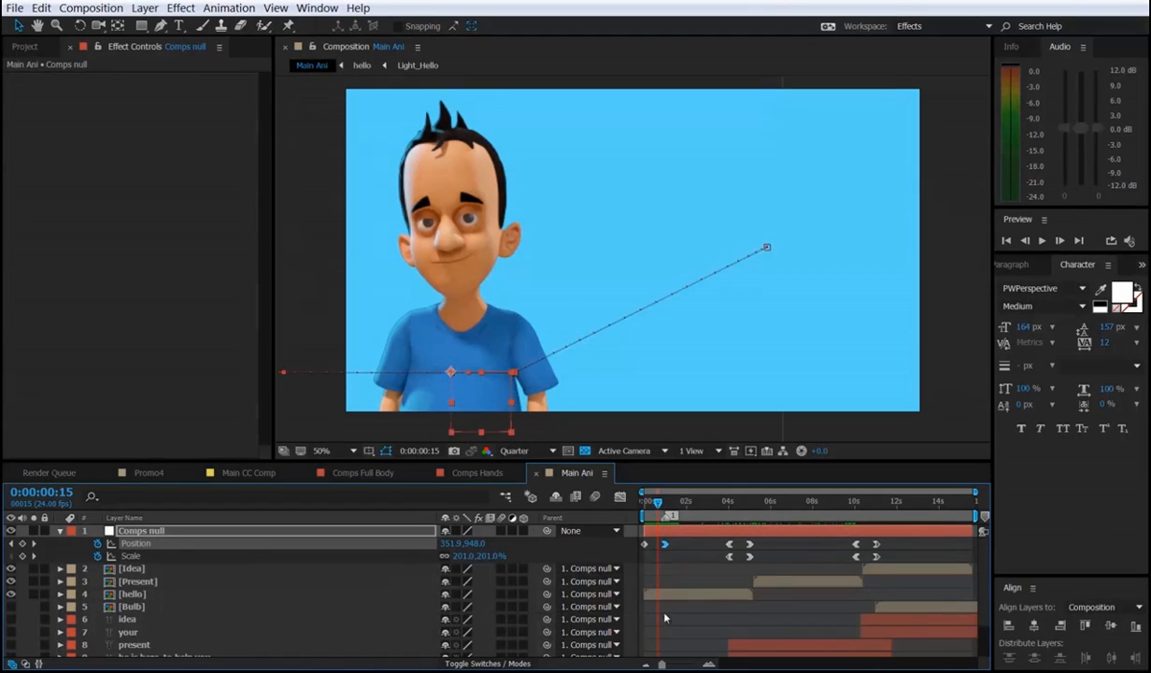
click(620, 496)
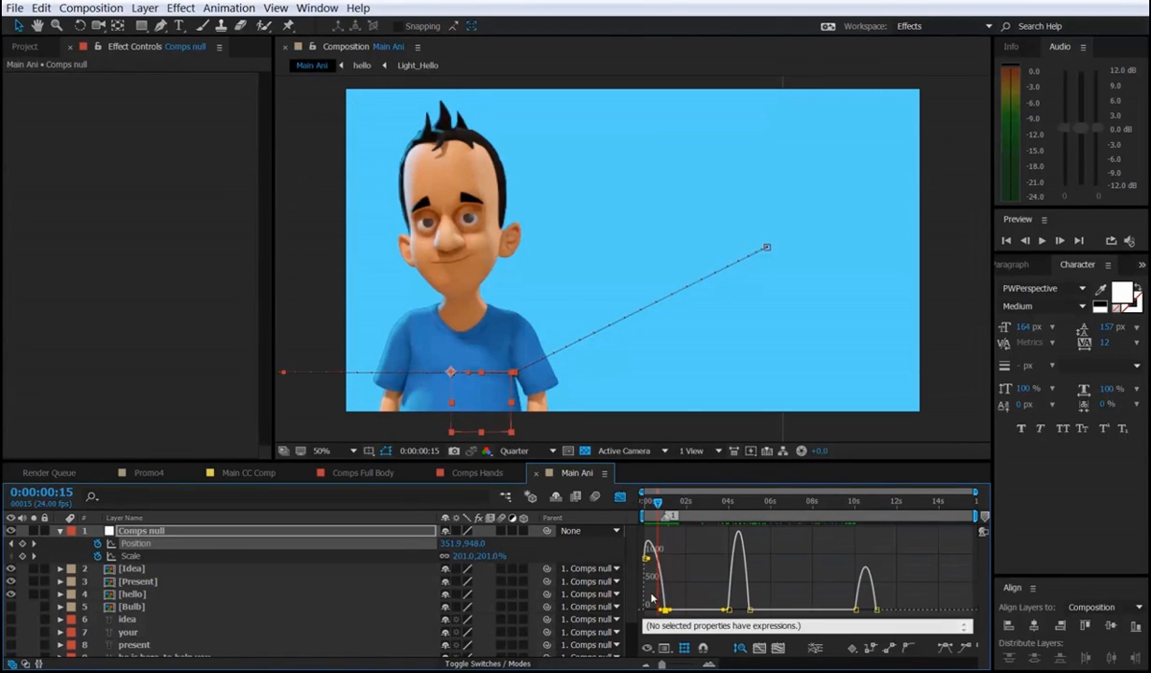
scroll(652, 598, up, 1)
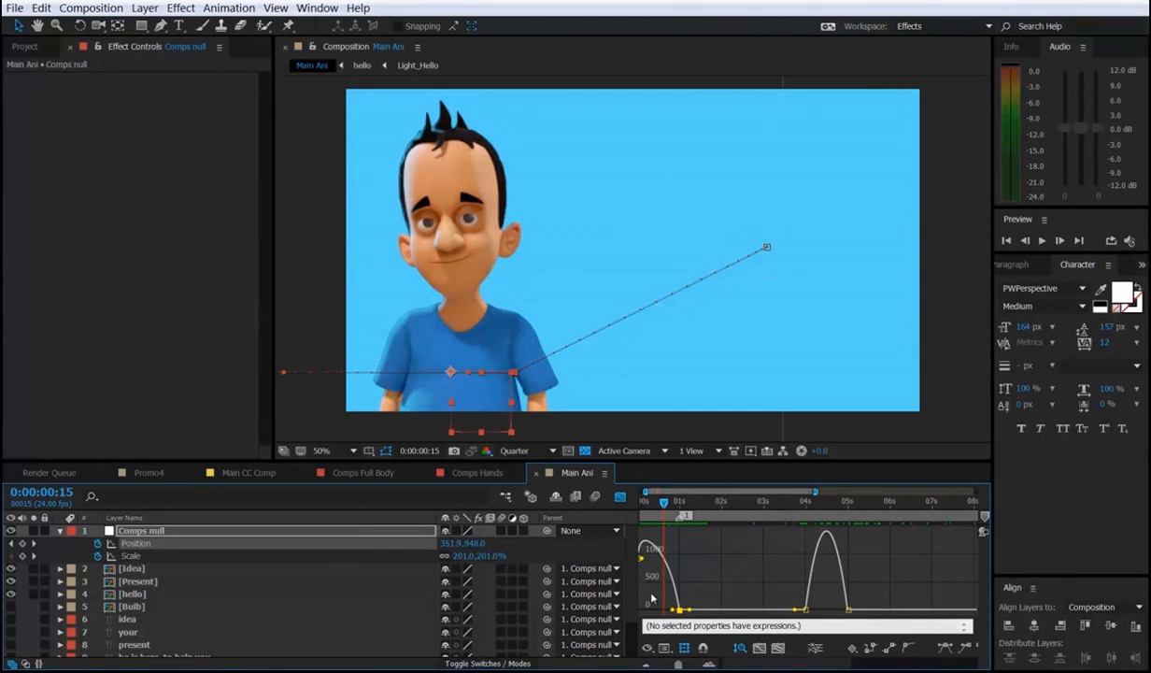
scroll(657, 598, down, 3)
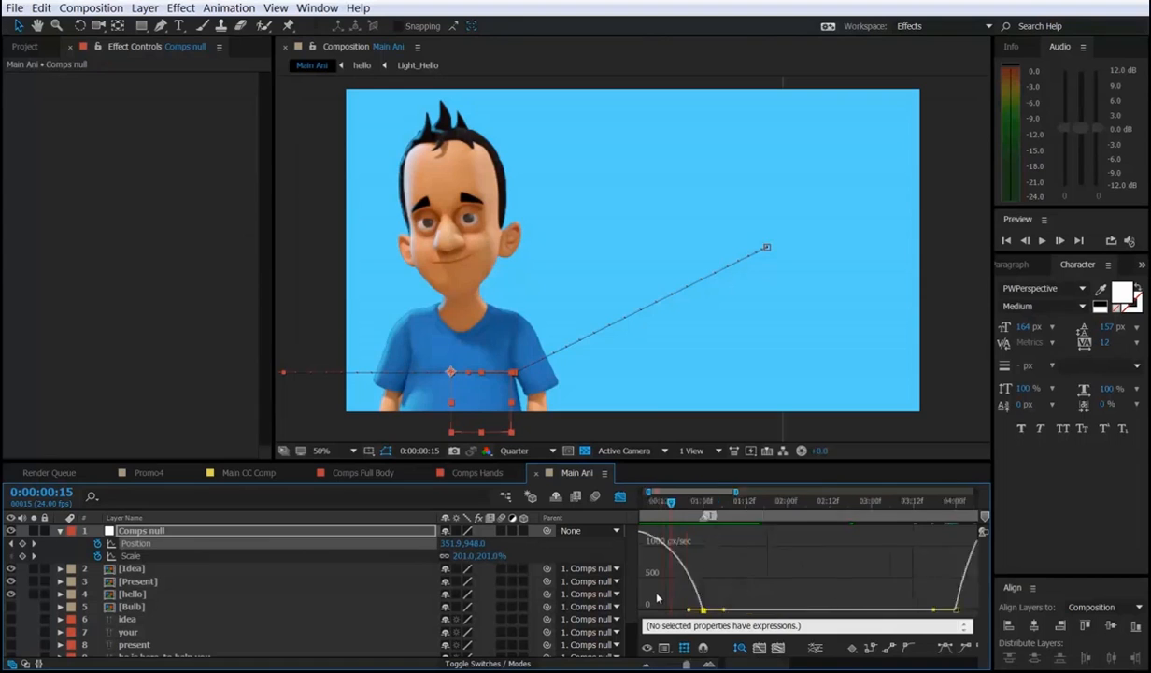
scroll(654, 598, up, 4)
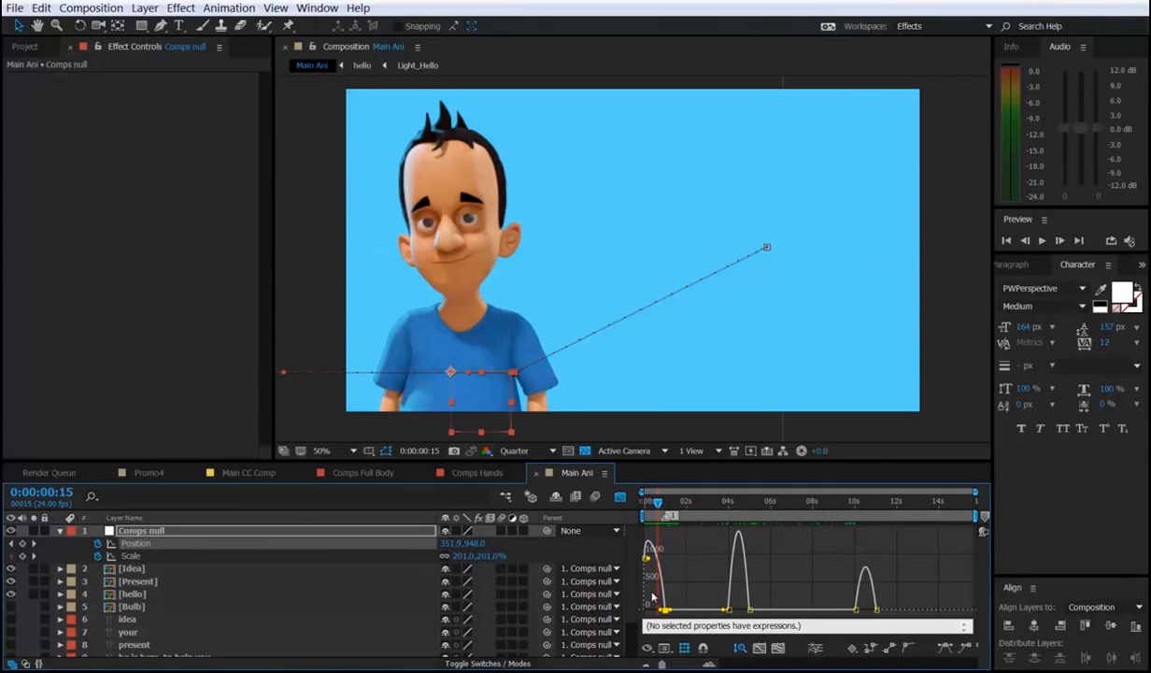
Examine the Comps null's position speed graph around the first two keyframes and compare it with the keyframe view.
scroll(653, 598, down, 3)
scroll(652, 598, up, 3)
scroll(652, 598, down, 2)
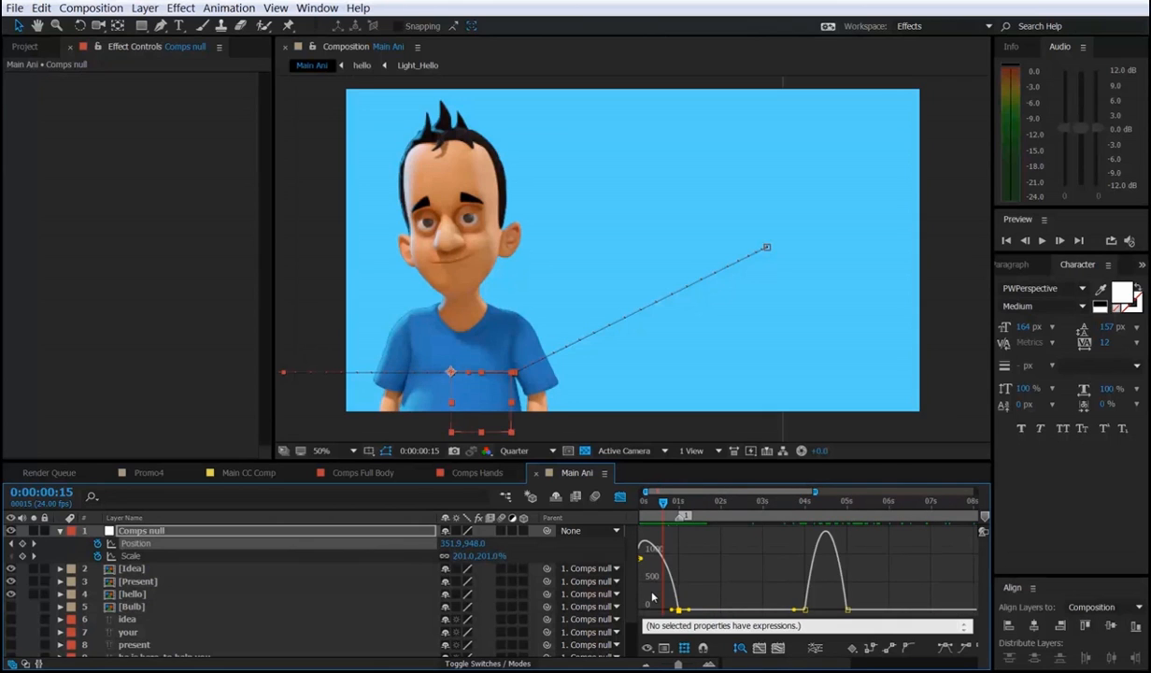
scroll(652, 598, up, 3)
scroll(652, 598, down, 3)
mouse_move(684, 666)
mouse_down()
mouse_move(672, 666)
mouse_move(689, 665)
mouse_up()
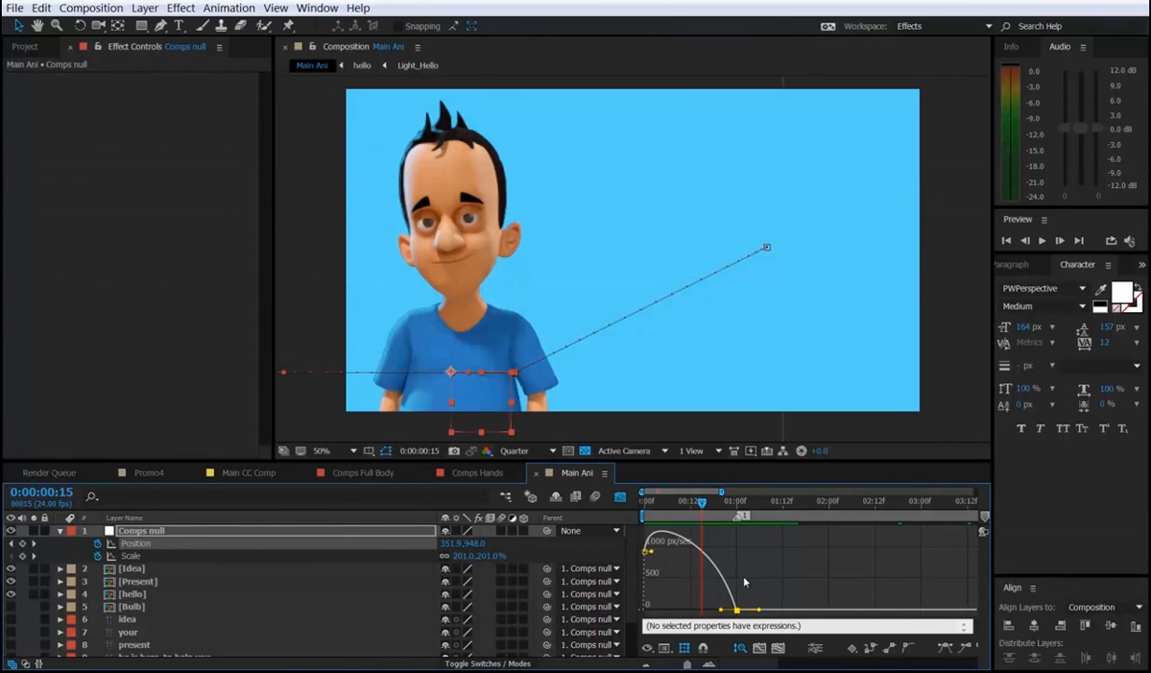
click(626, 502)
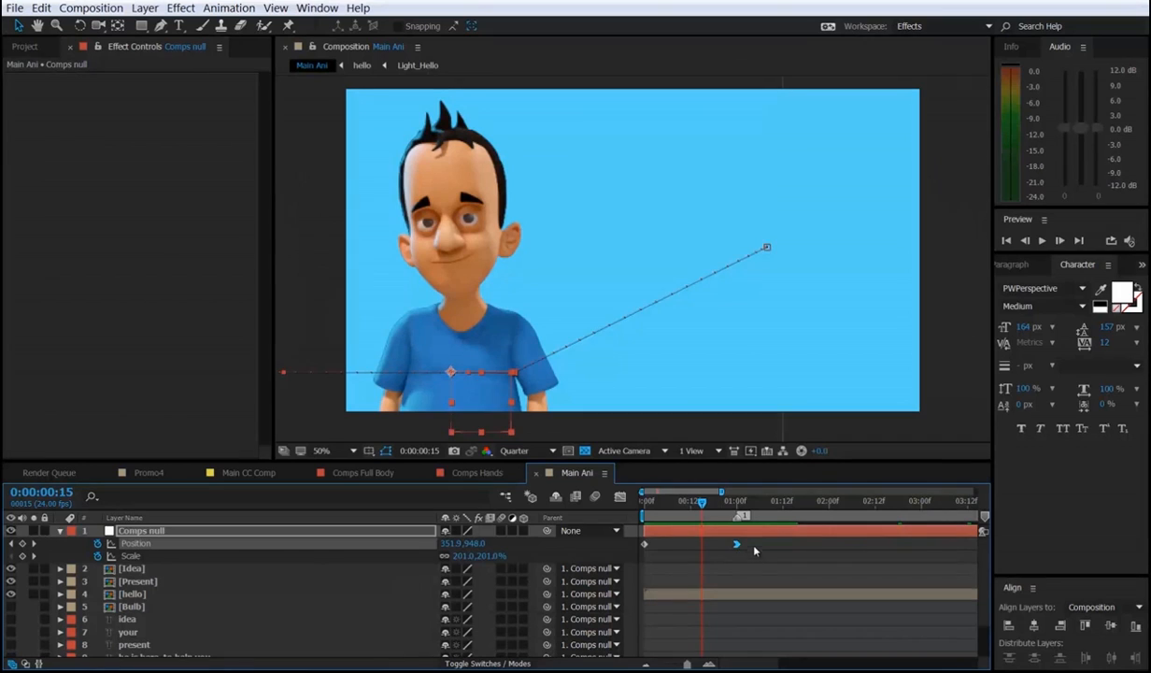
click(619, 496)
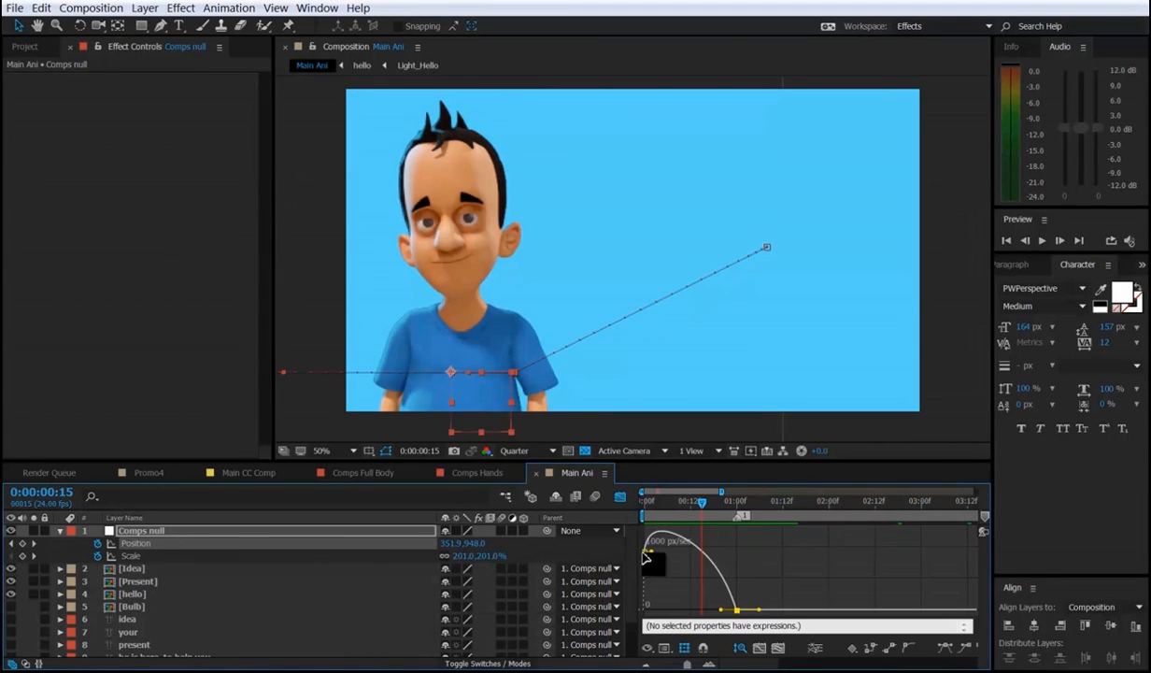
mouse_move(646, 558)
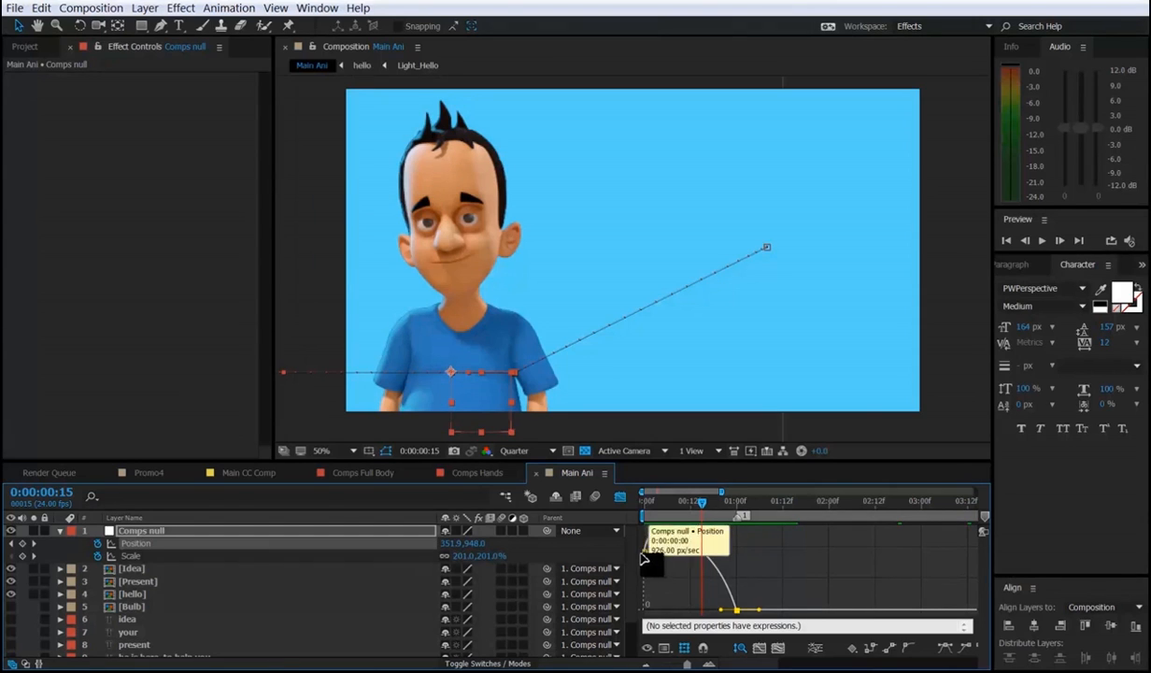
Lengthen the incoming easing handle of the position keyframe at 1 second back to about frame 15 in the speed graph.
click(748, 606)
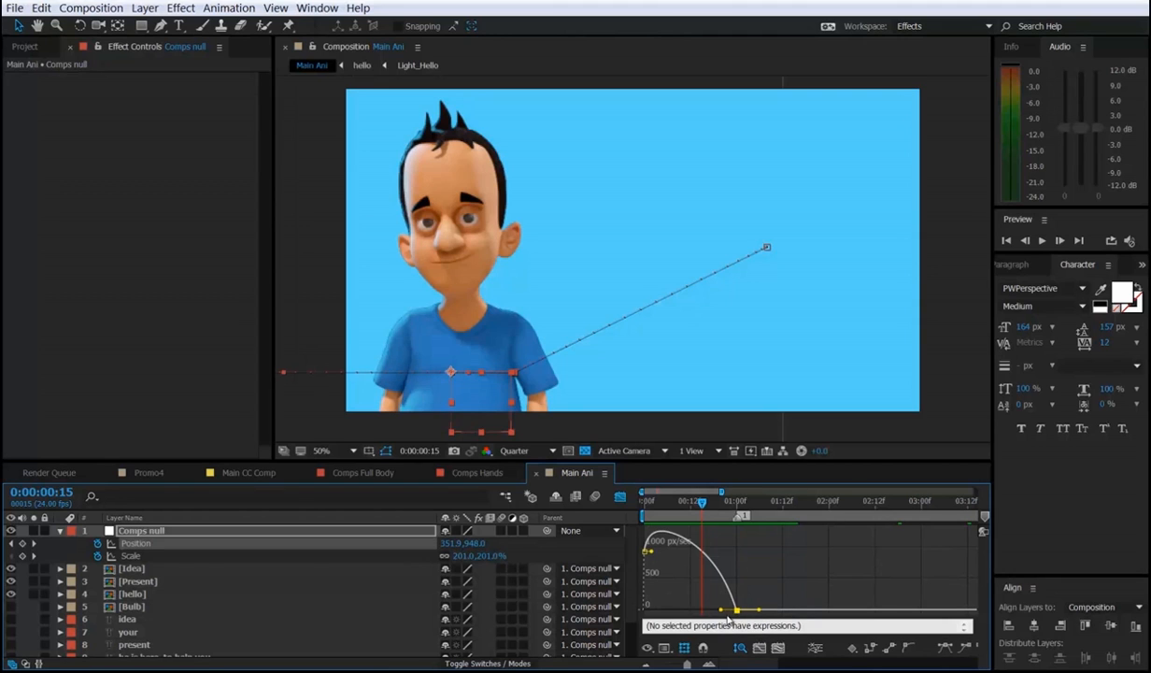
click(738, 608)
drag(722, 616, 682, 625)
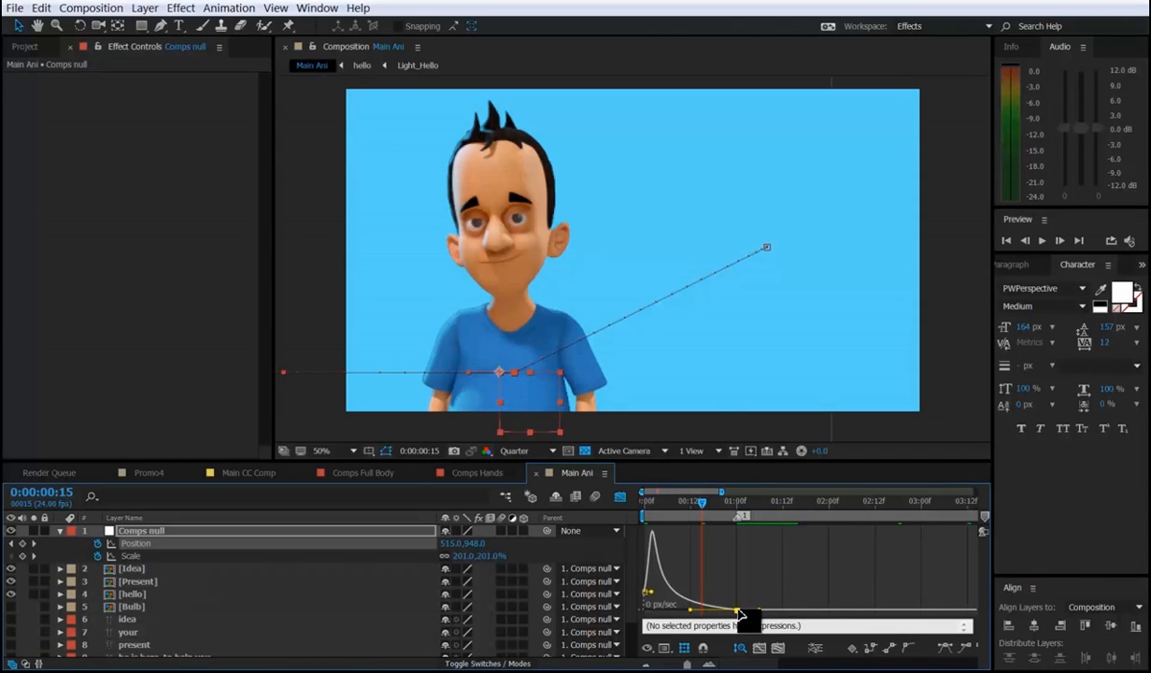
right_click(738, 613)
click(714, 598)
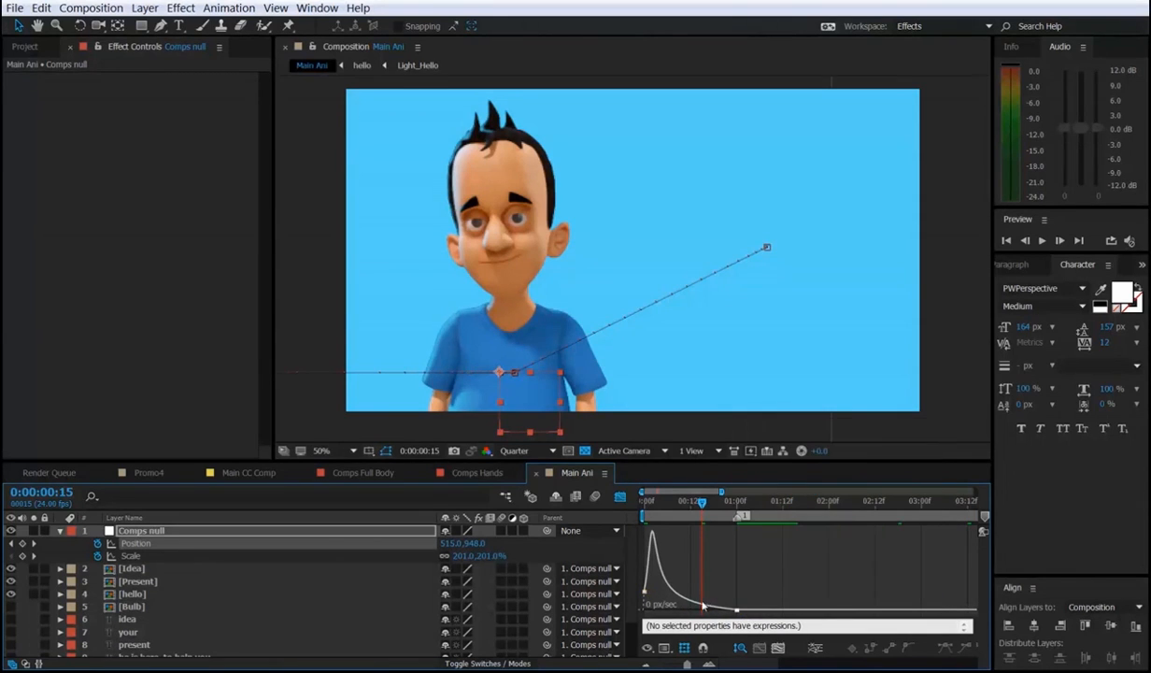
drag(694, 617, 704, 617)
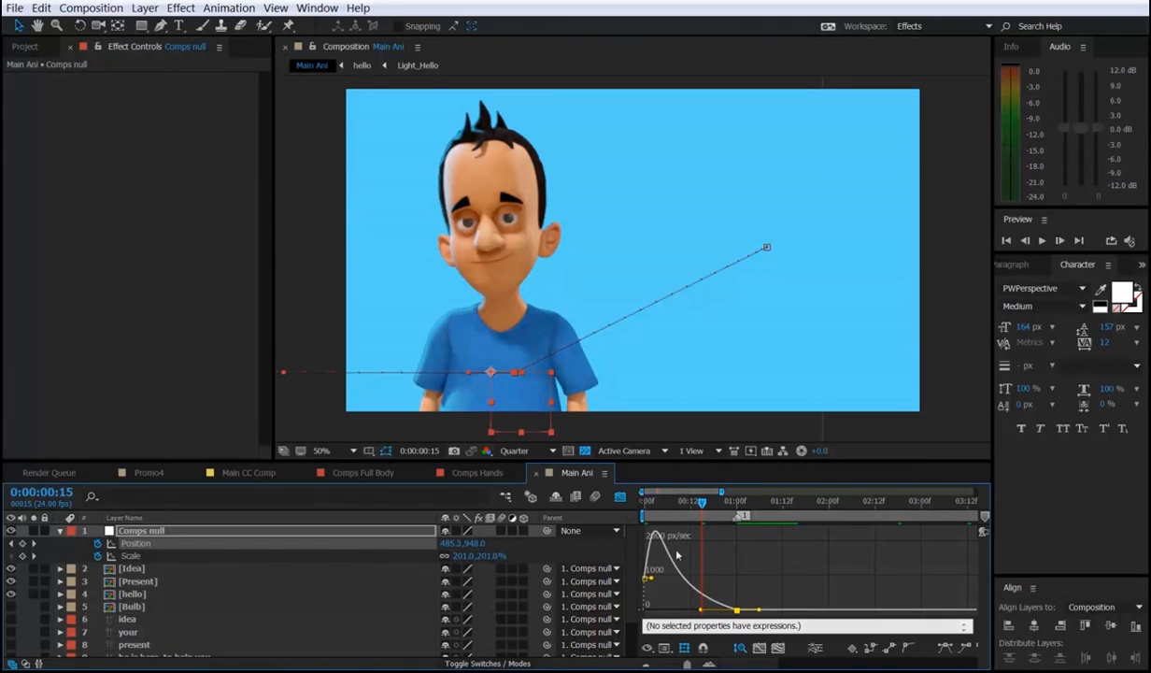
Set the incoming velocity influence of the Comps null's position keyframe at 1 second to 60%.
click(621, 497)
click(753, 568)
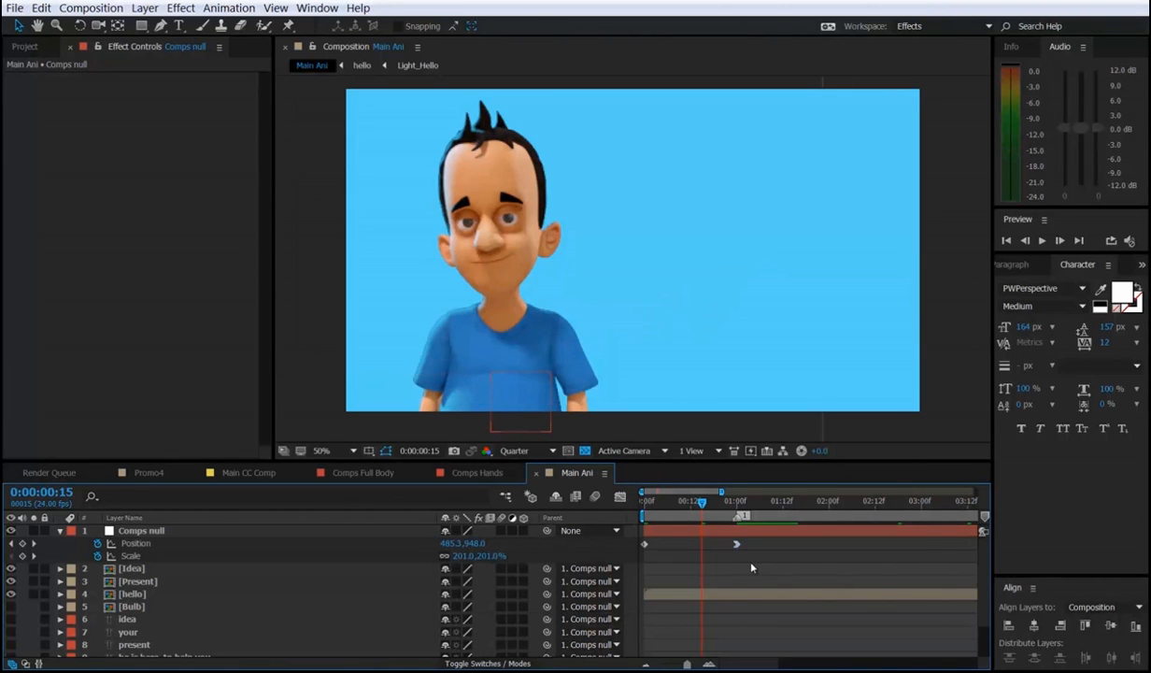
click(737, 544)
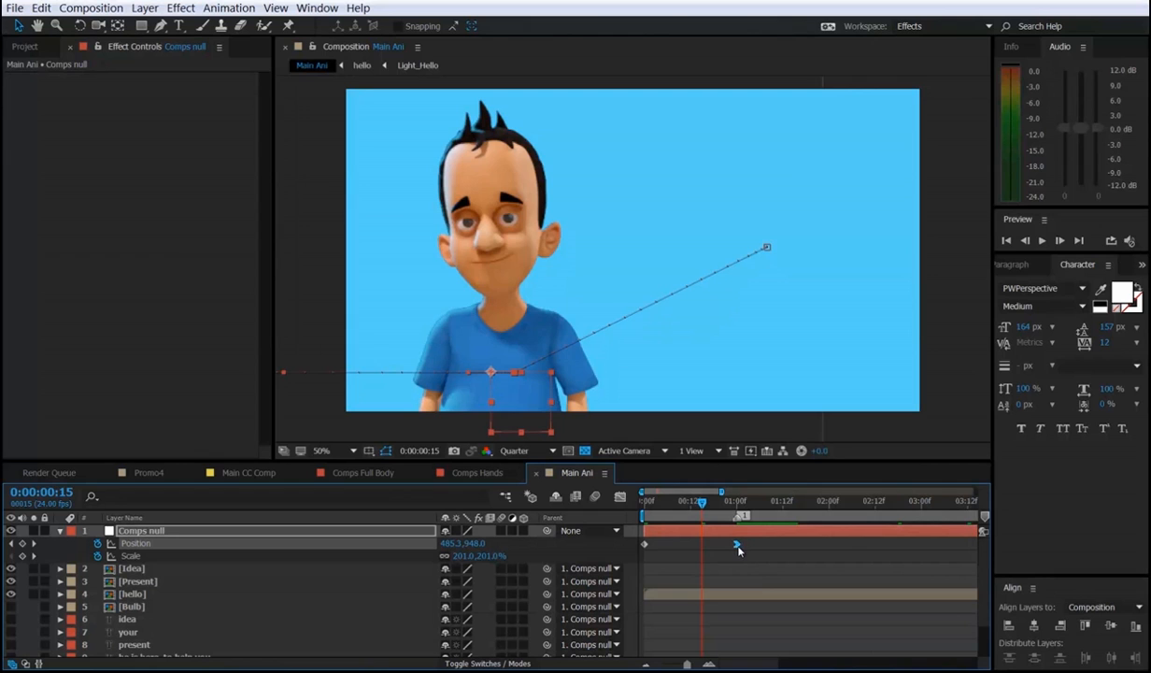
right_click(737, 546)
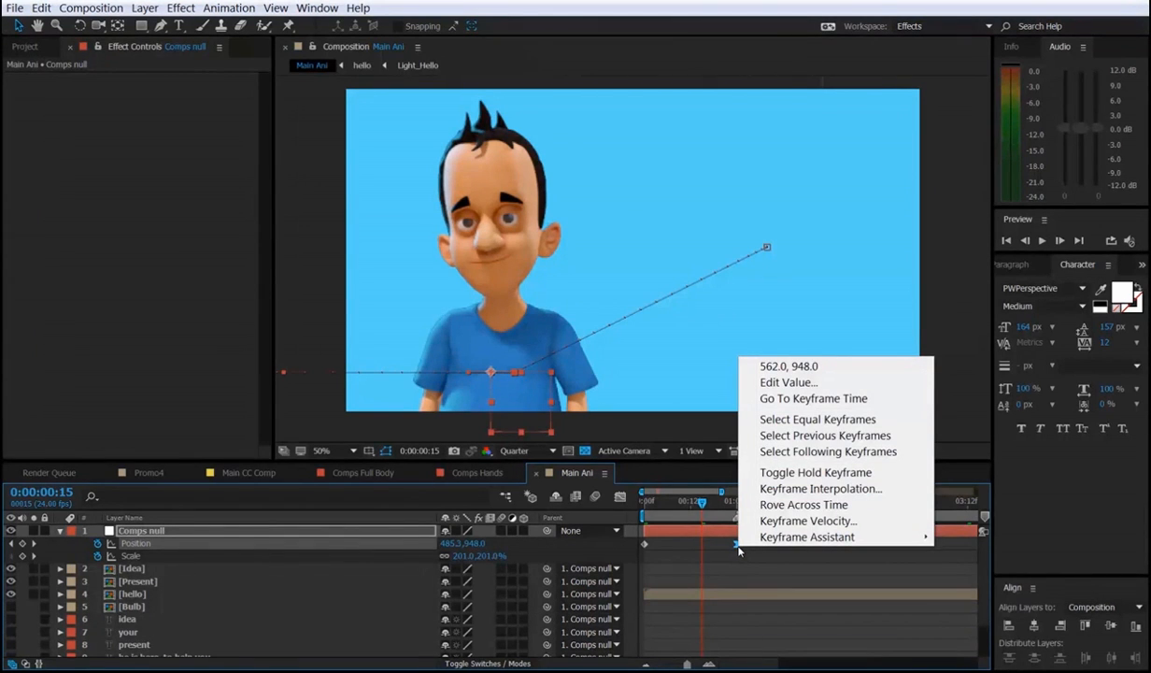
click(803, 521)
drag(497, 304, 910, 274)
drag(743, 343, 746, 362)
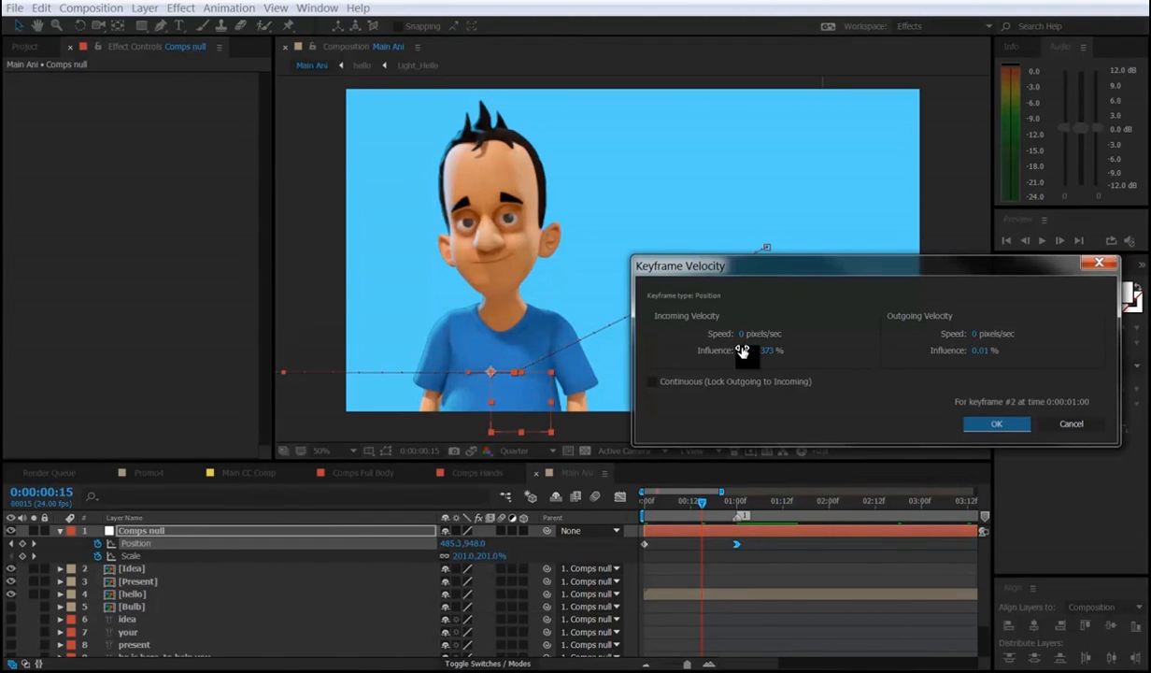
text(60)
click(846, 367)
click(997, 423)
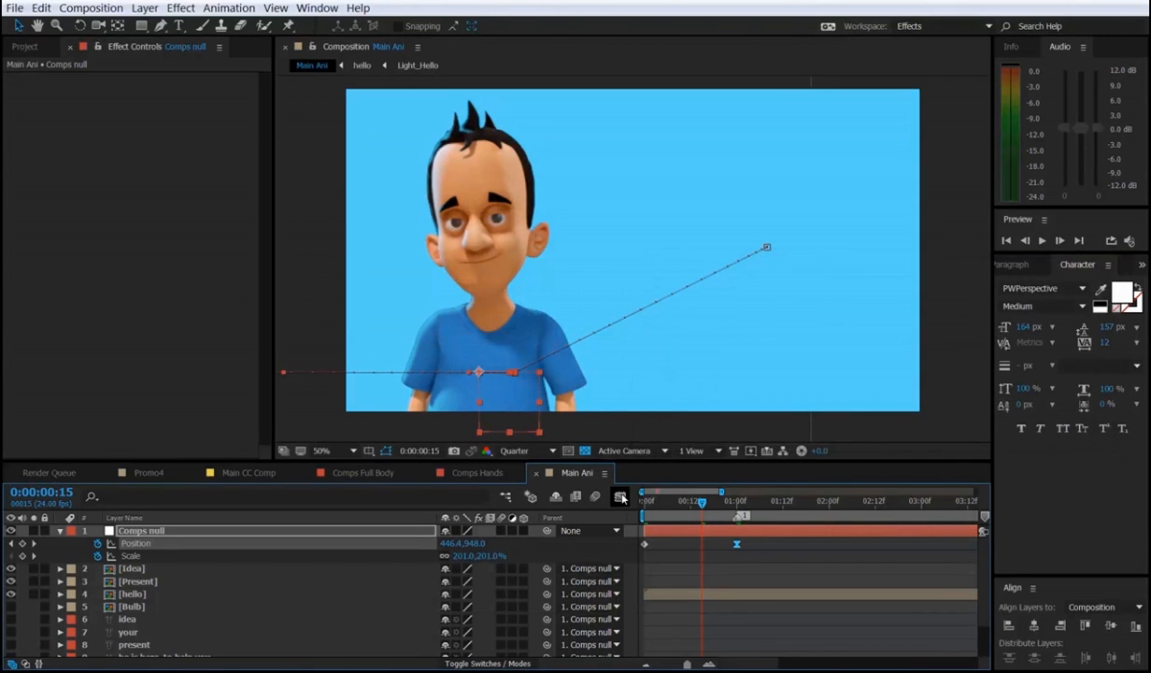
Set the incoming velocity influence of the position keyframe at 1 second to 70%.
click(621, 498)
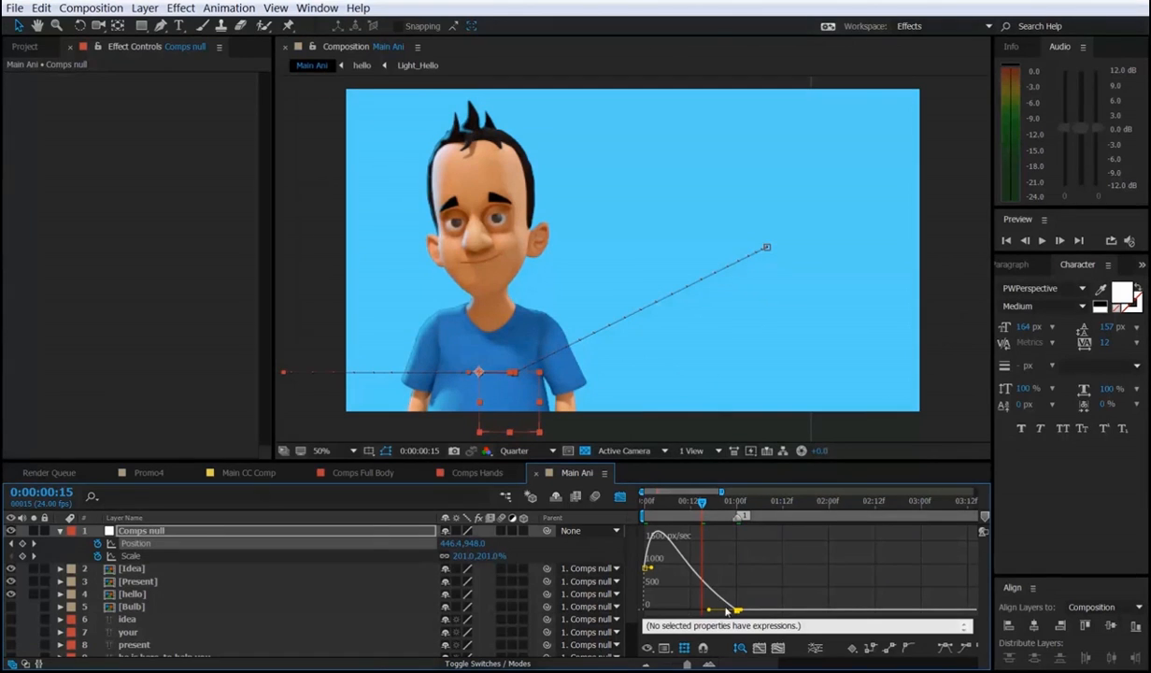
right_click(738, 610)
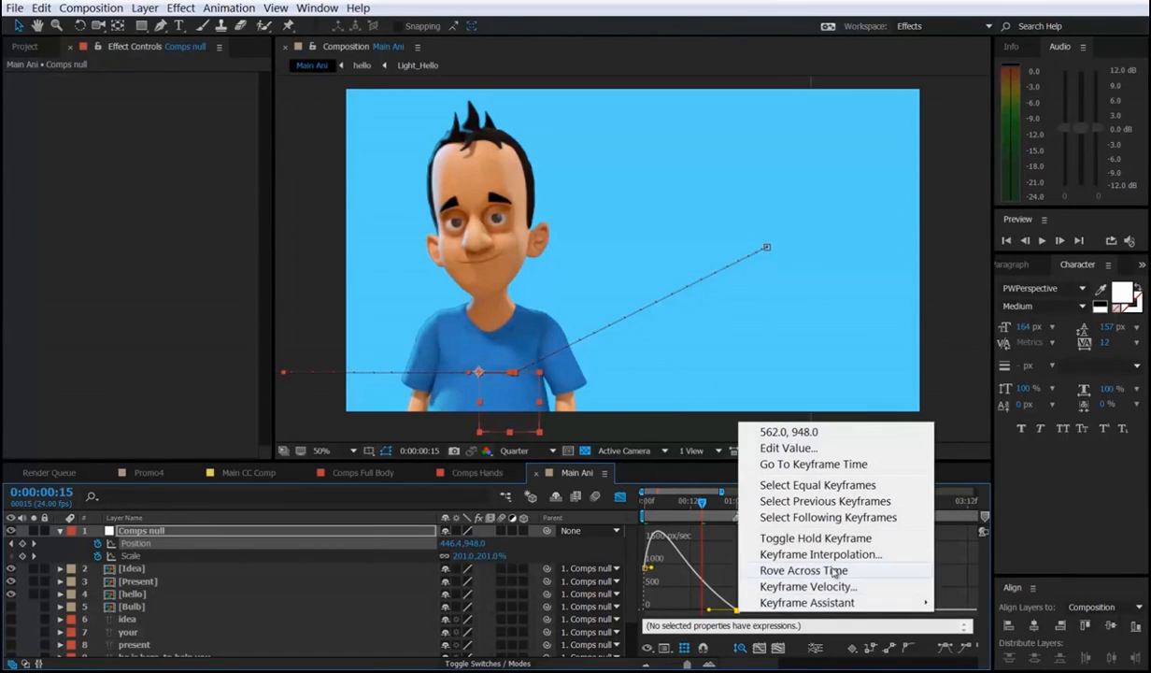
click(806, 586)
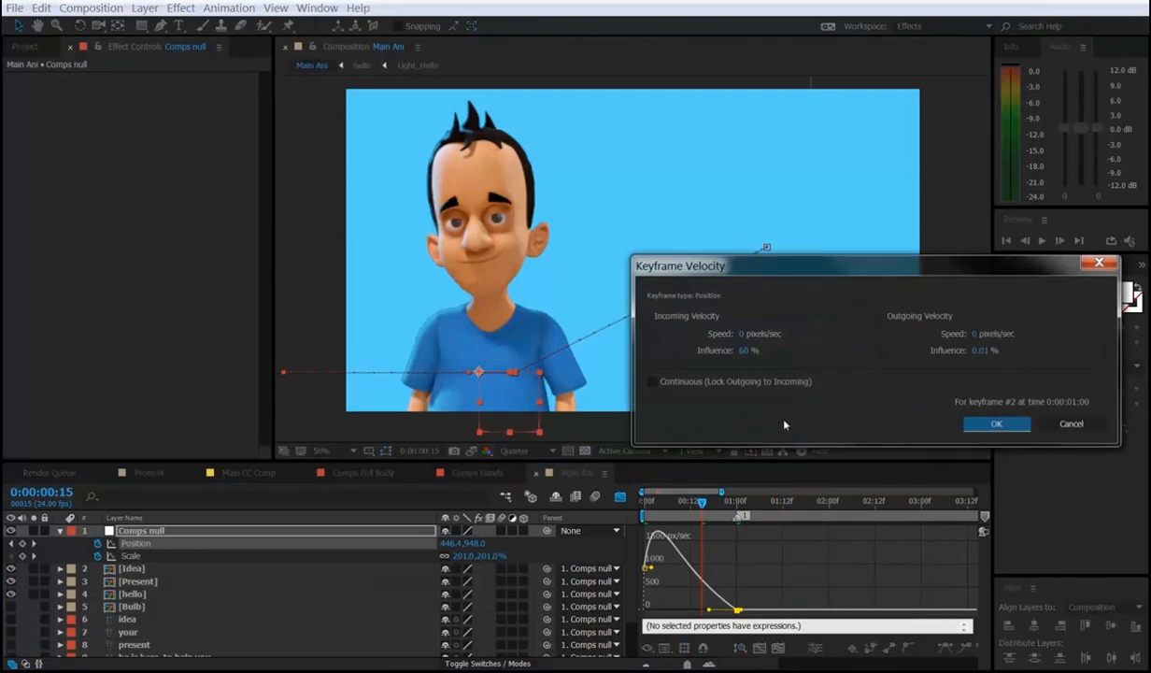
click(746, 353)
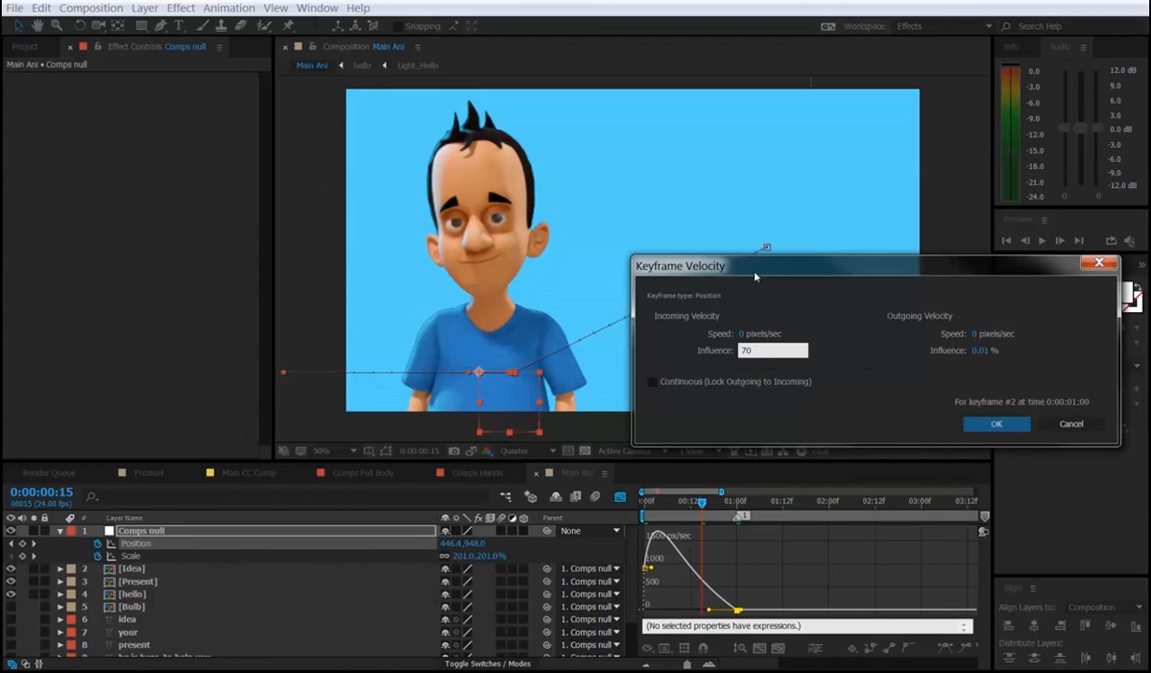
drag(755, 276, 754, 354)
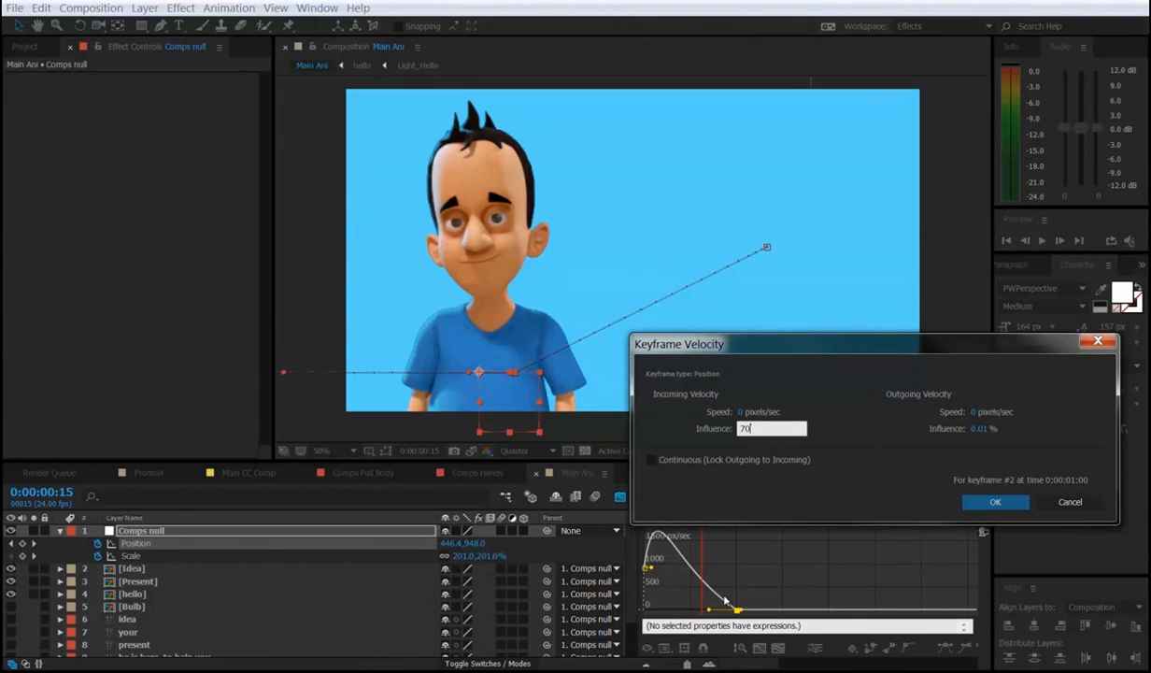
click(992, 502)
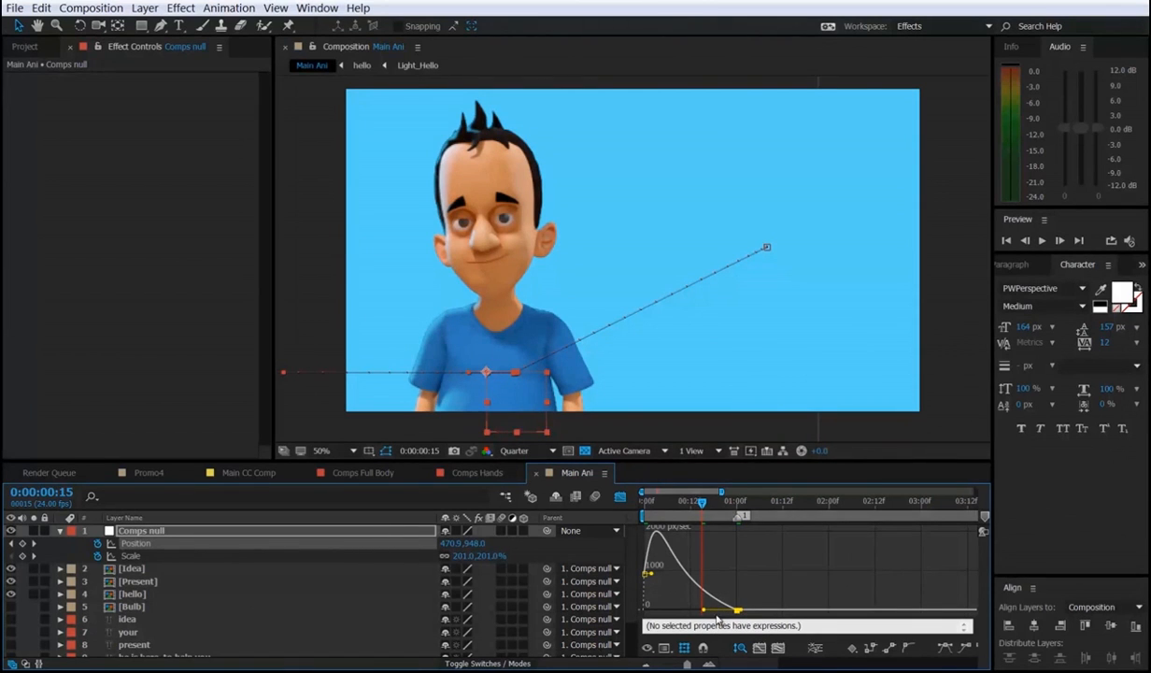
Preview the character's entrance animation from the start of the composition in the regular keyframe view.
click(620, 496)
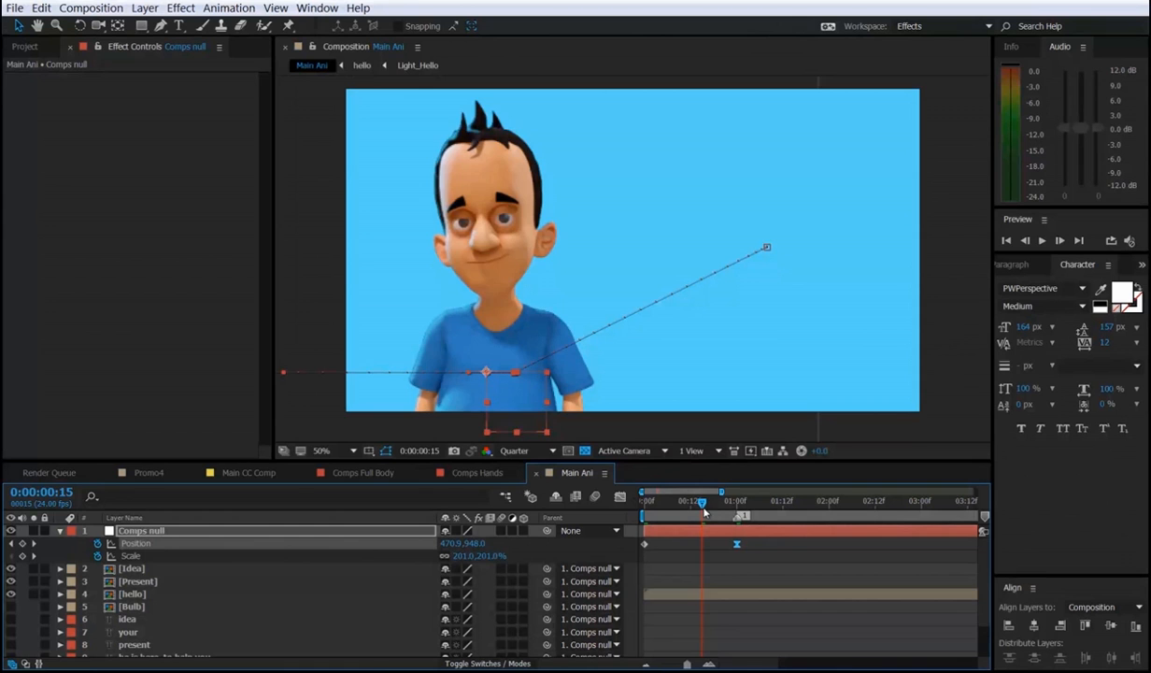
key(Home)
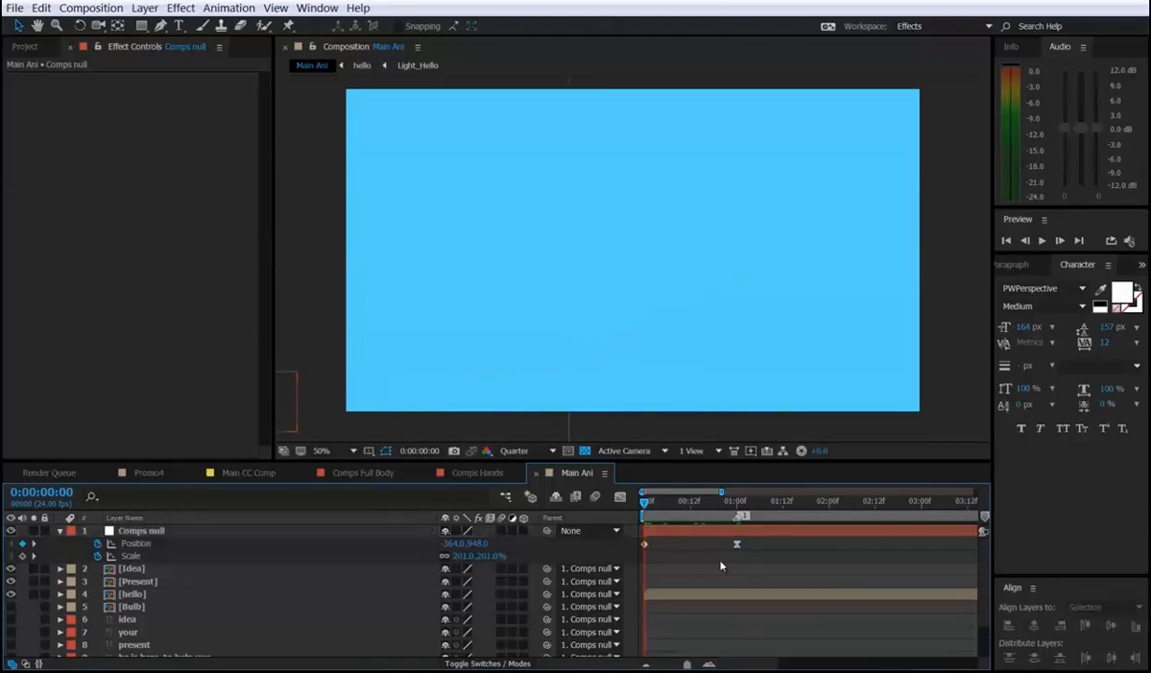
key(space)
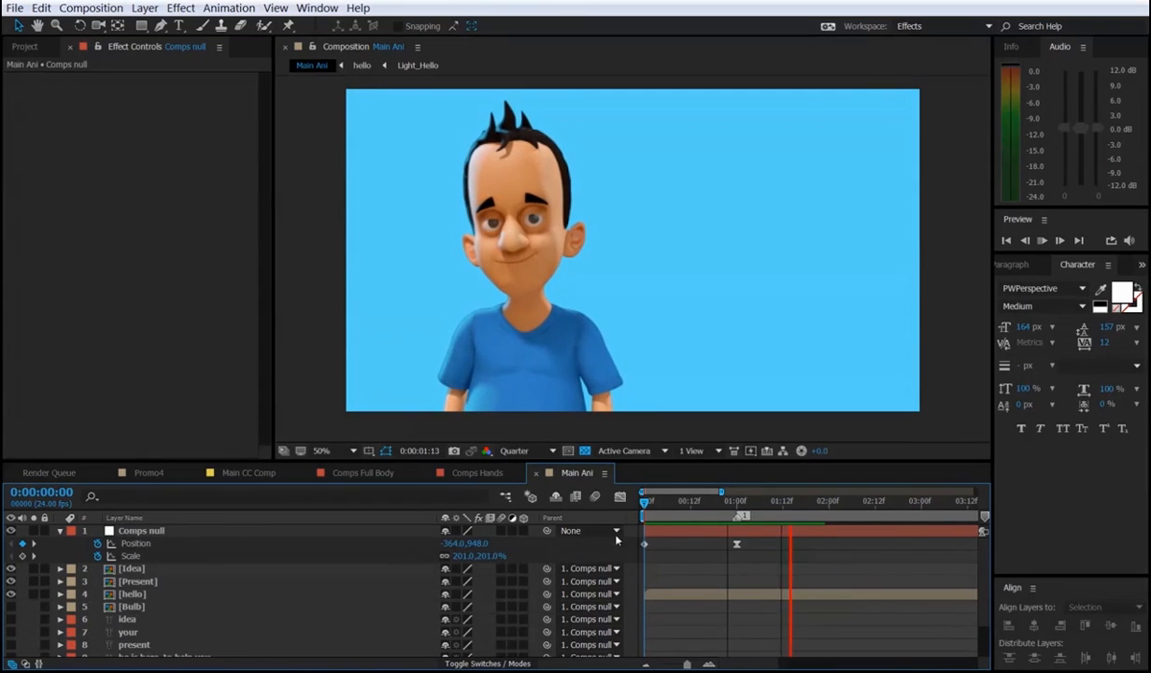
Move the current time to 0:00:04:09 and inspect the speed graph of the Comps null's position and scale keyframes at 4 seconds.
drag(671, 505, 739, 526)
key(minus)
key(minus)
key(minus)
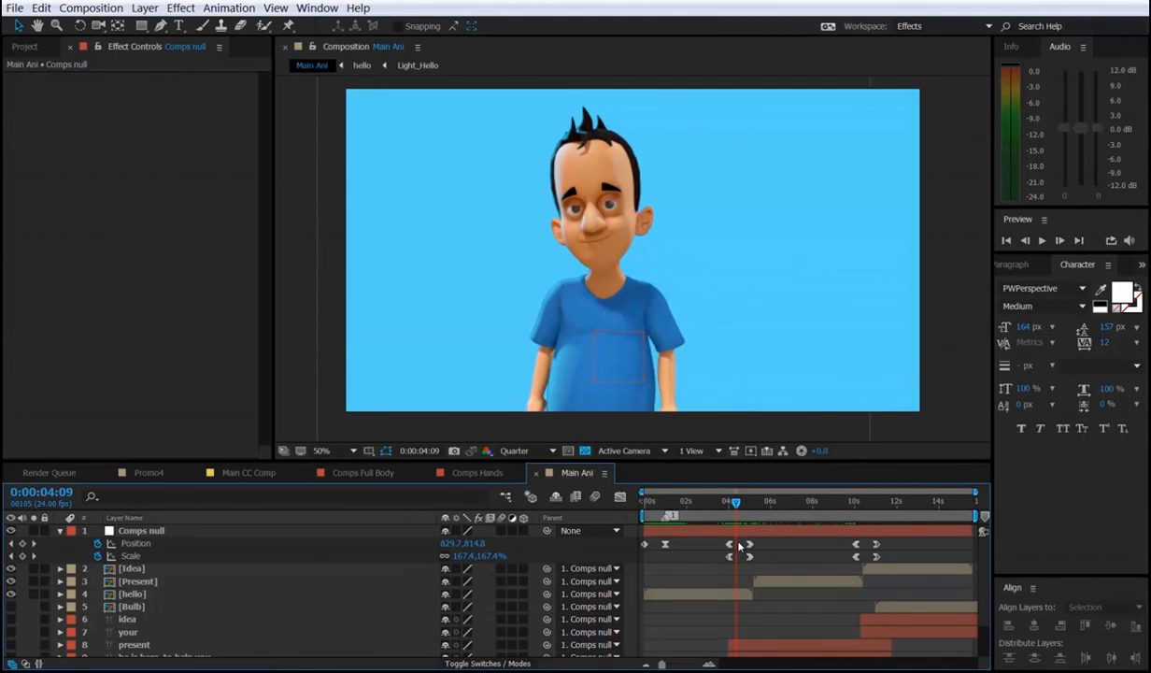
drag(740, 545, 724, 569)
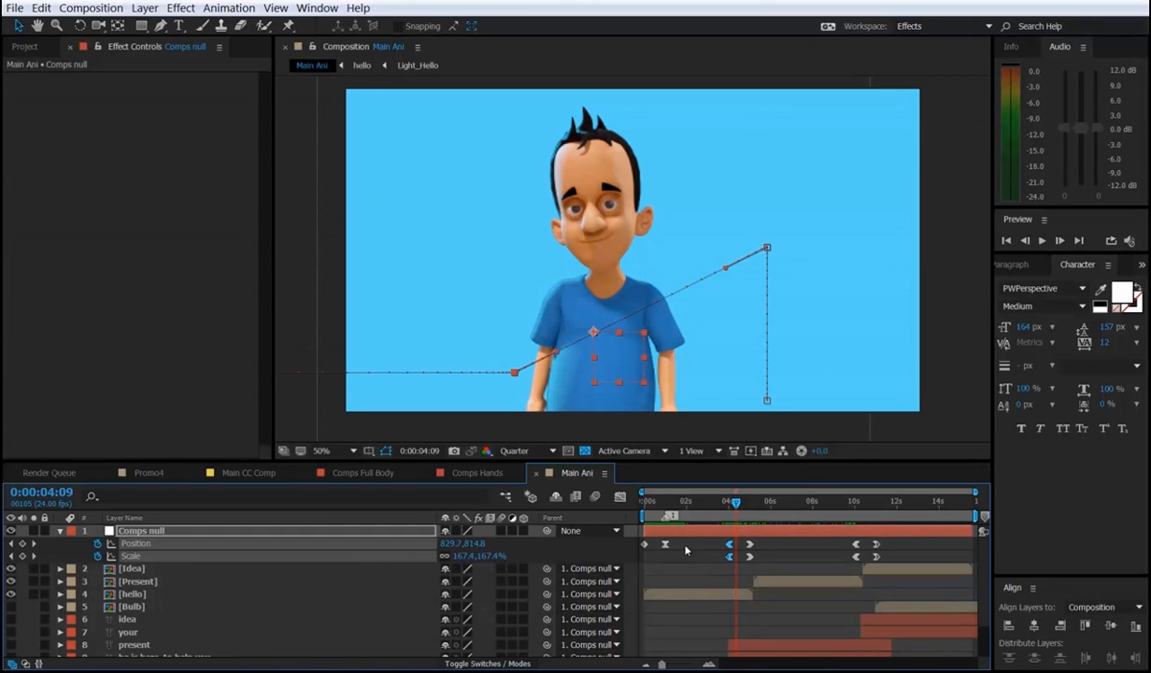
click(620, 497)
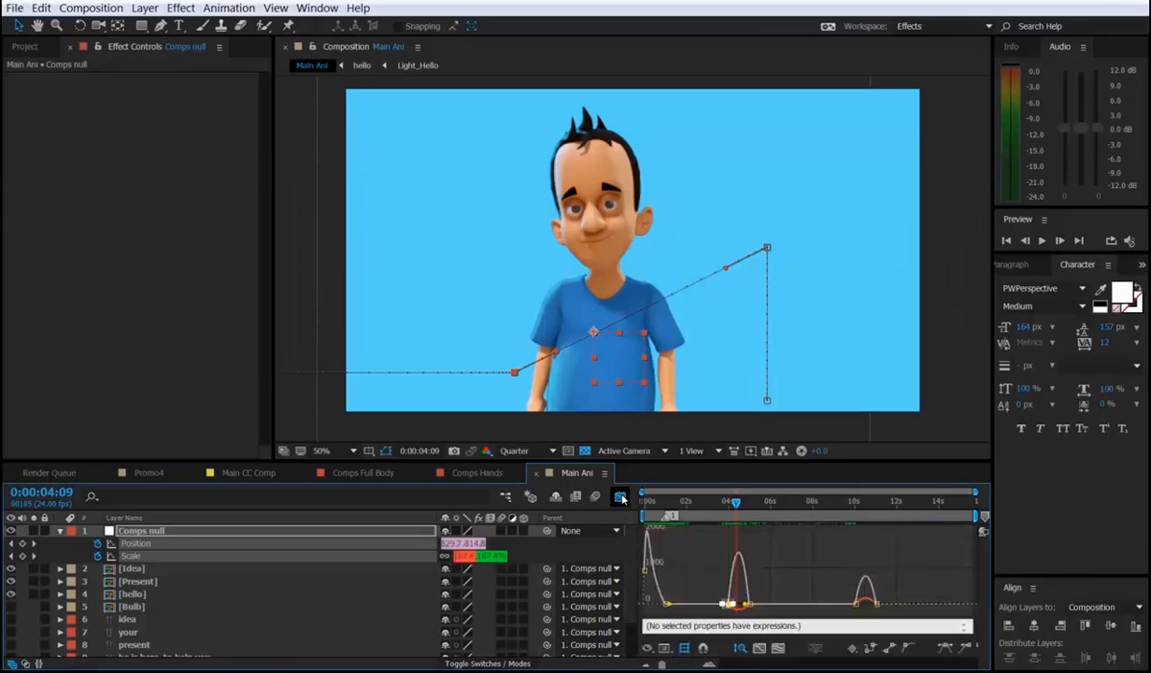
click(621, 497)
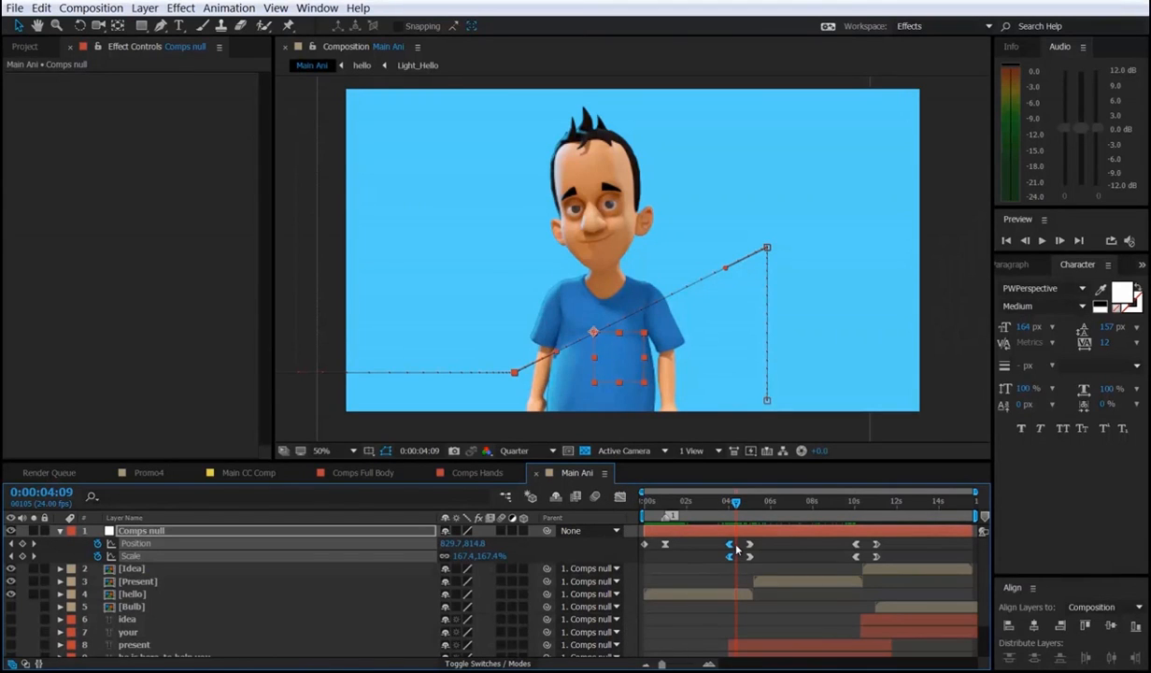
Try a 60% outgoing velocity influence on the position keyframe at 4 seconds, and undo it.
click(731, 544)
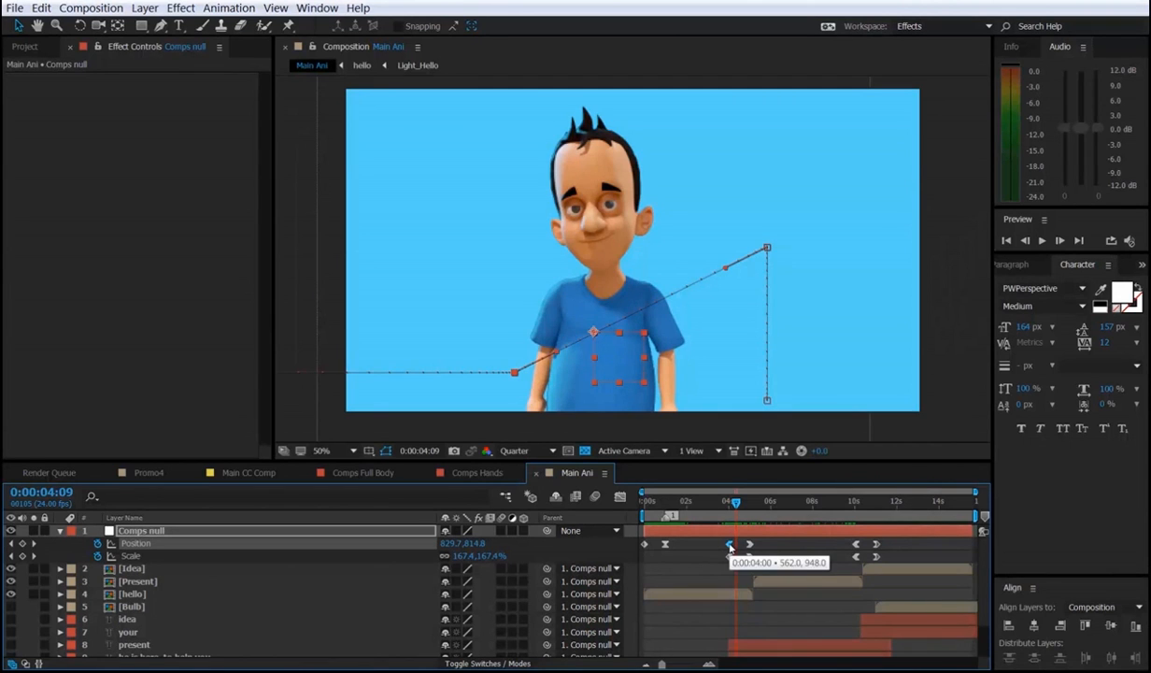
right_click(730, 545)
click(762, 519)
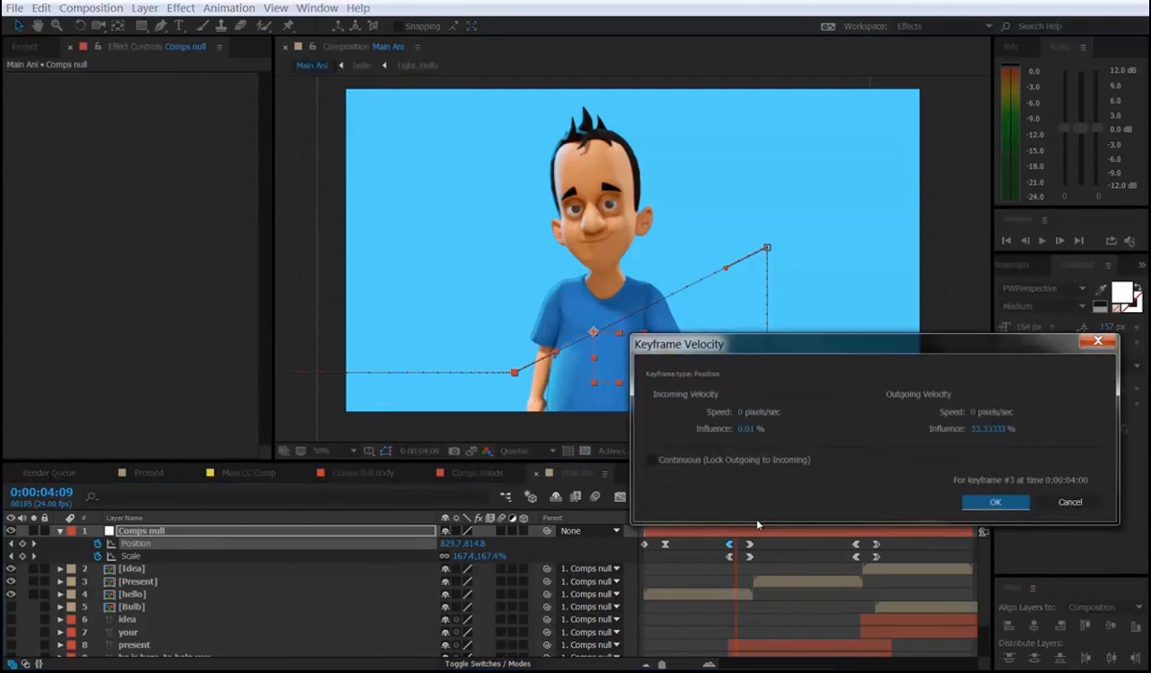
click(991, 429)
text(60)
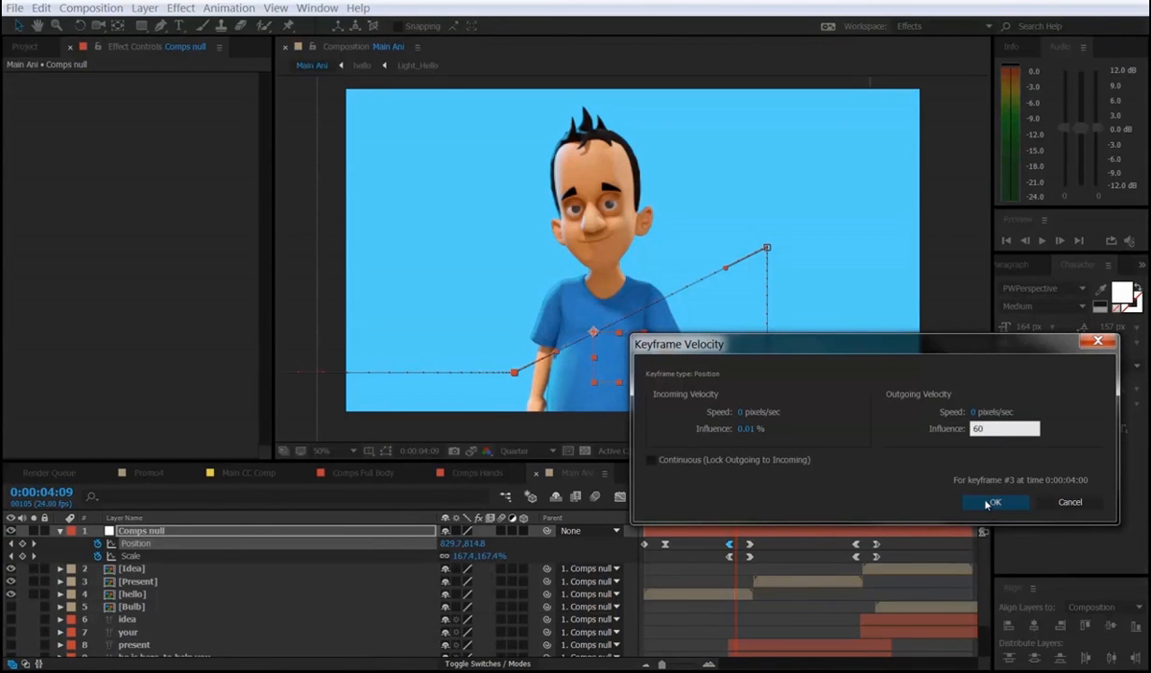
click(995, 502)
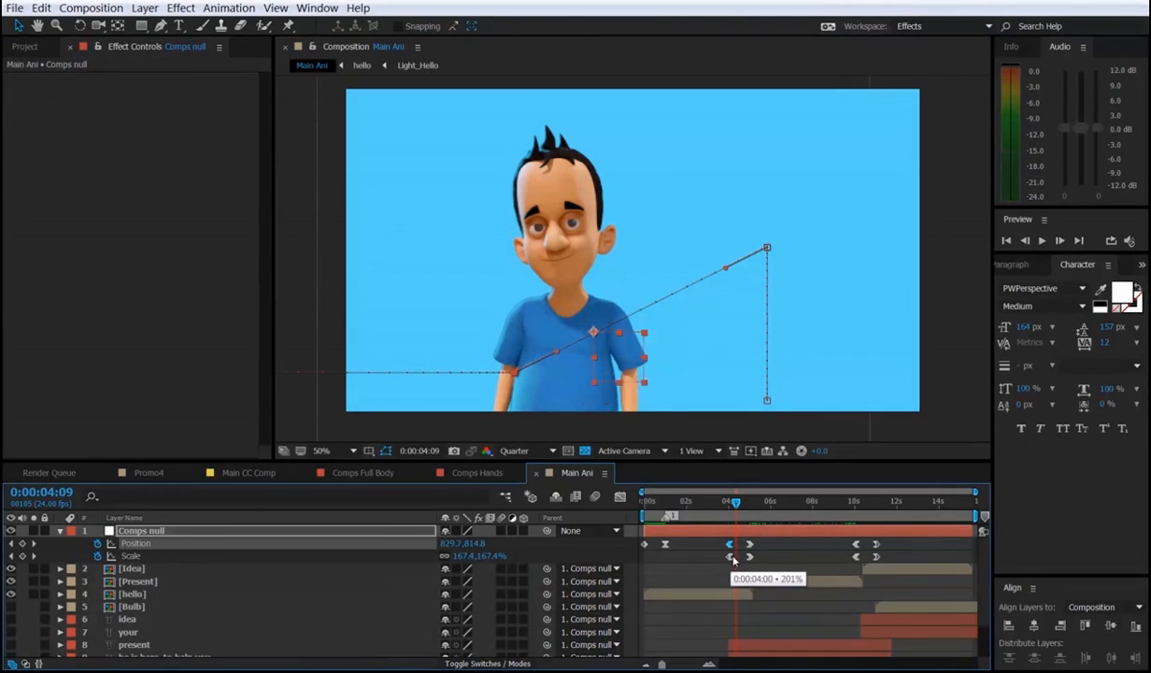
key(ctrl+z)
Extend the outgoing easing handles of the position and scale keyframes at 4 seconds together to about 61% influence in the speed graph.
drag(738, 540, 718, 577)
key(shift+F3)
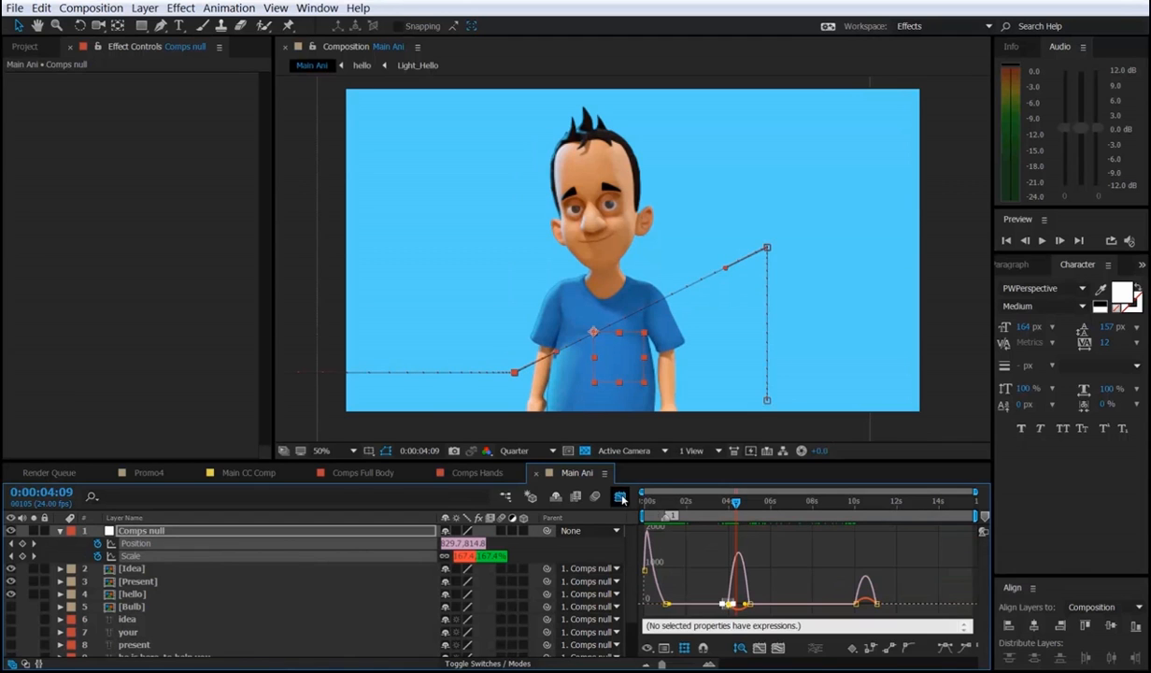
scroll(721, 601, up, 4)
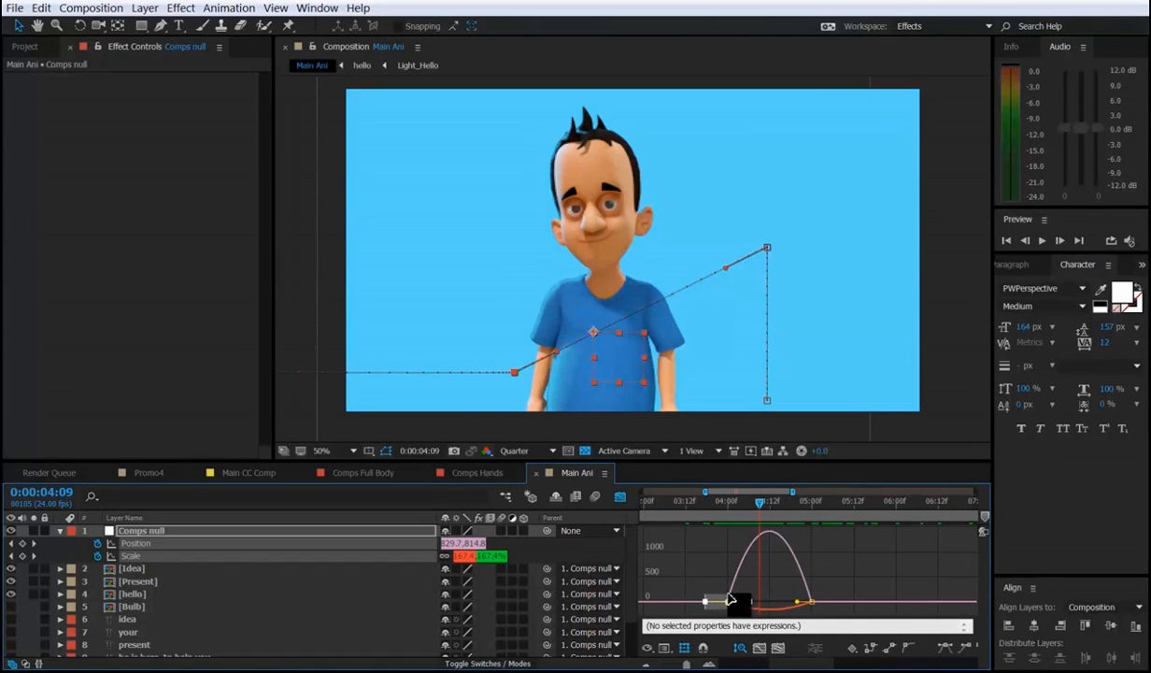
scroll(727, 594, up, 2)
drag(747, 608, 769, 608)
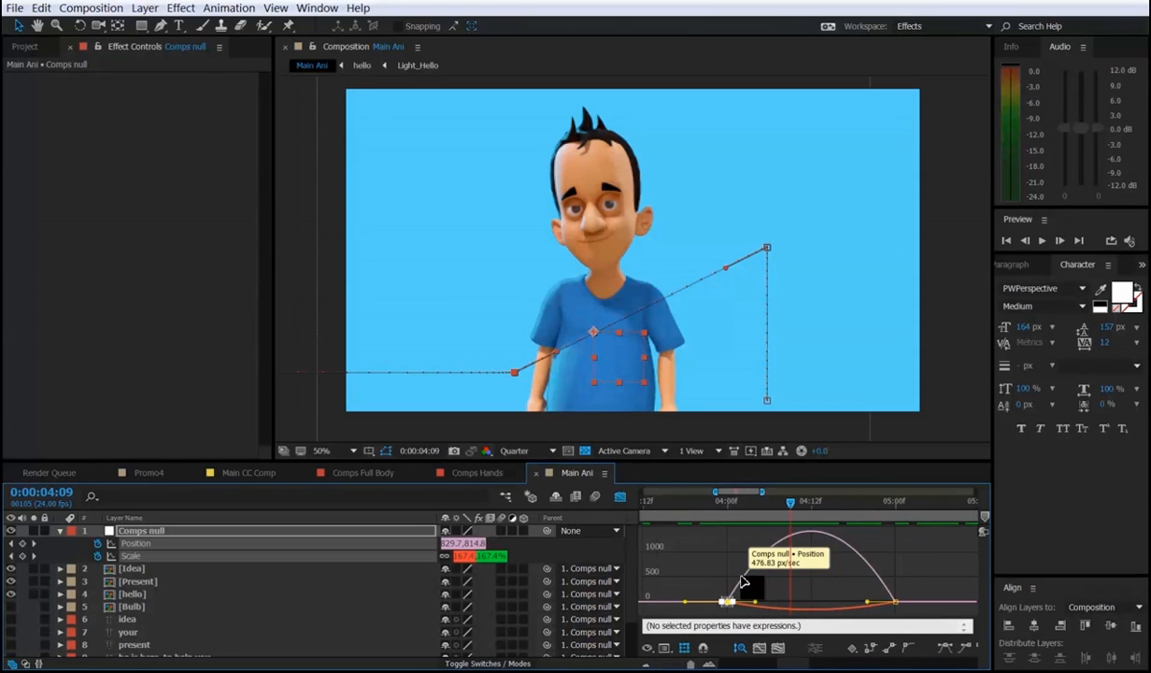
drag(759, 605, 780, 607)
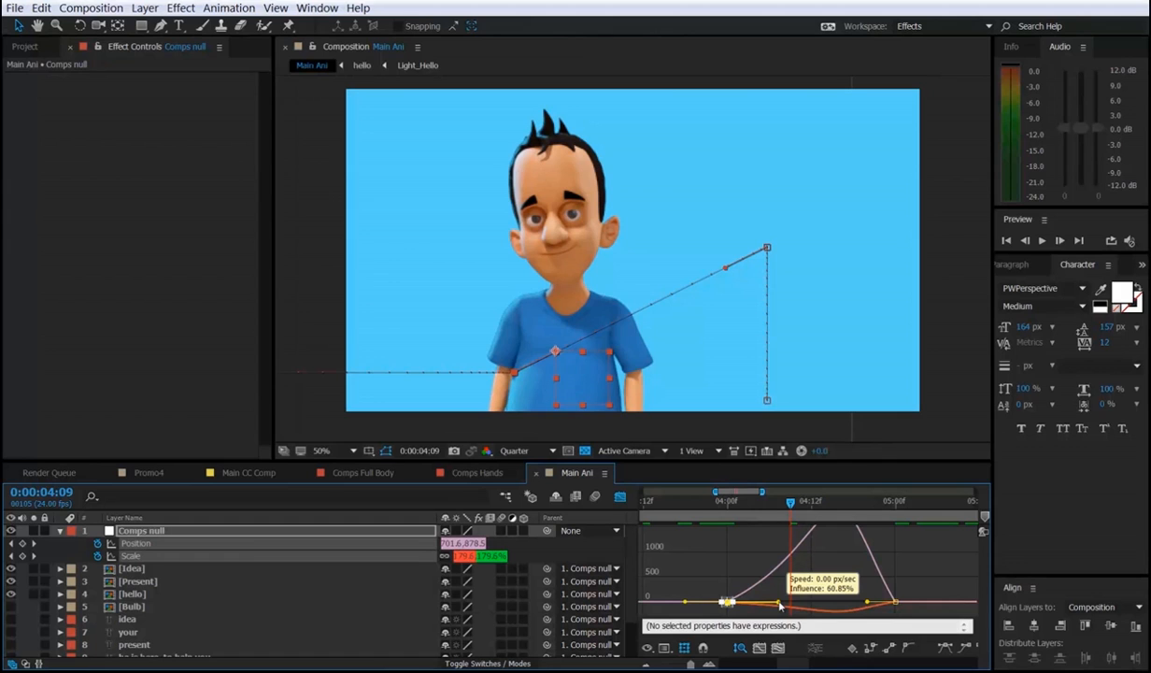
Select the Comps null's position and scale keyframes at 5 seconds and lengthen their incoming easing handles in the speed graph.
drag(780, 606, 780, 606)
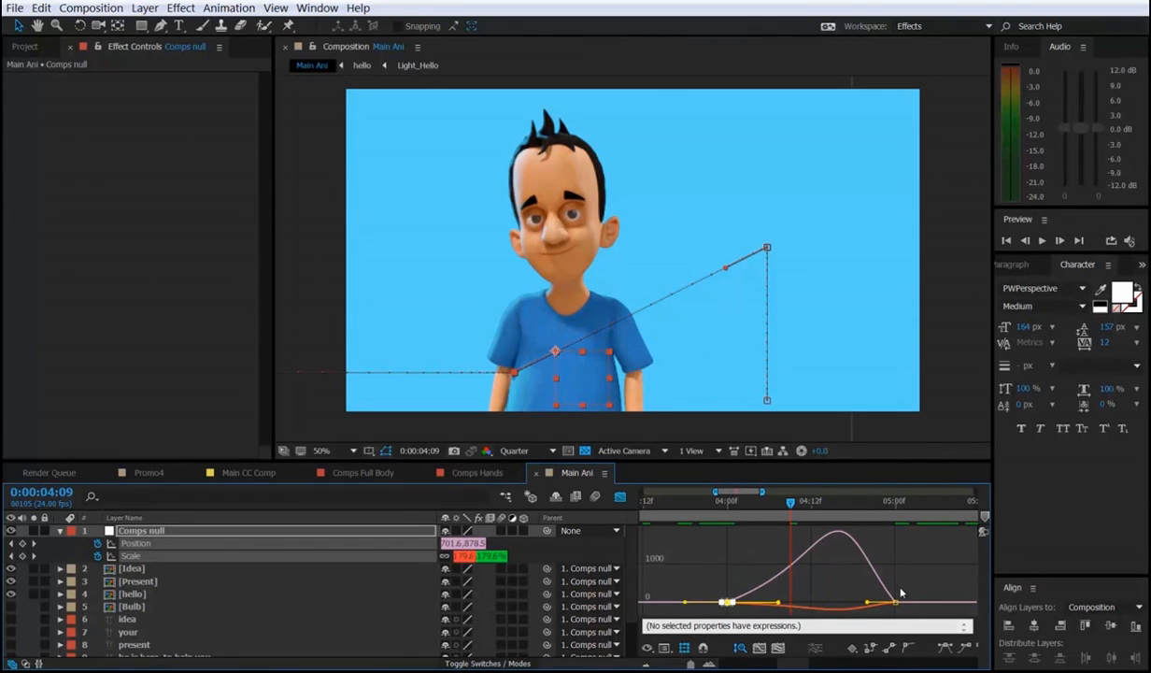
click(620, 496)
drag(903, 567, 870, 542)
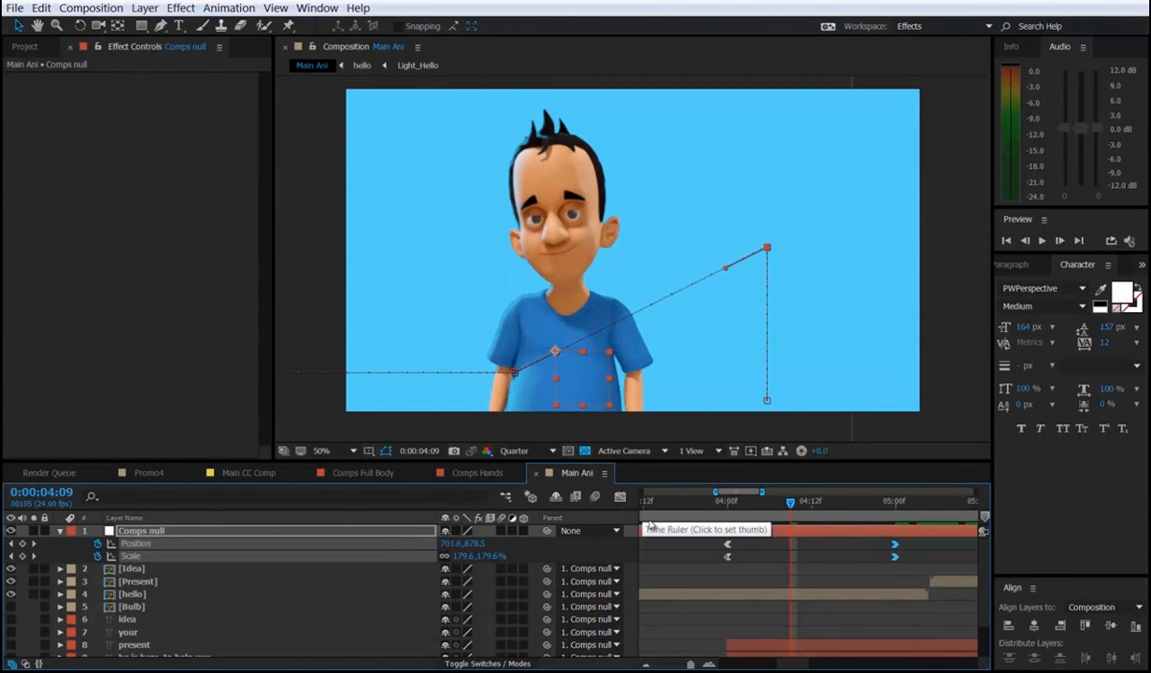
click(617, 500)
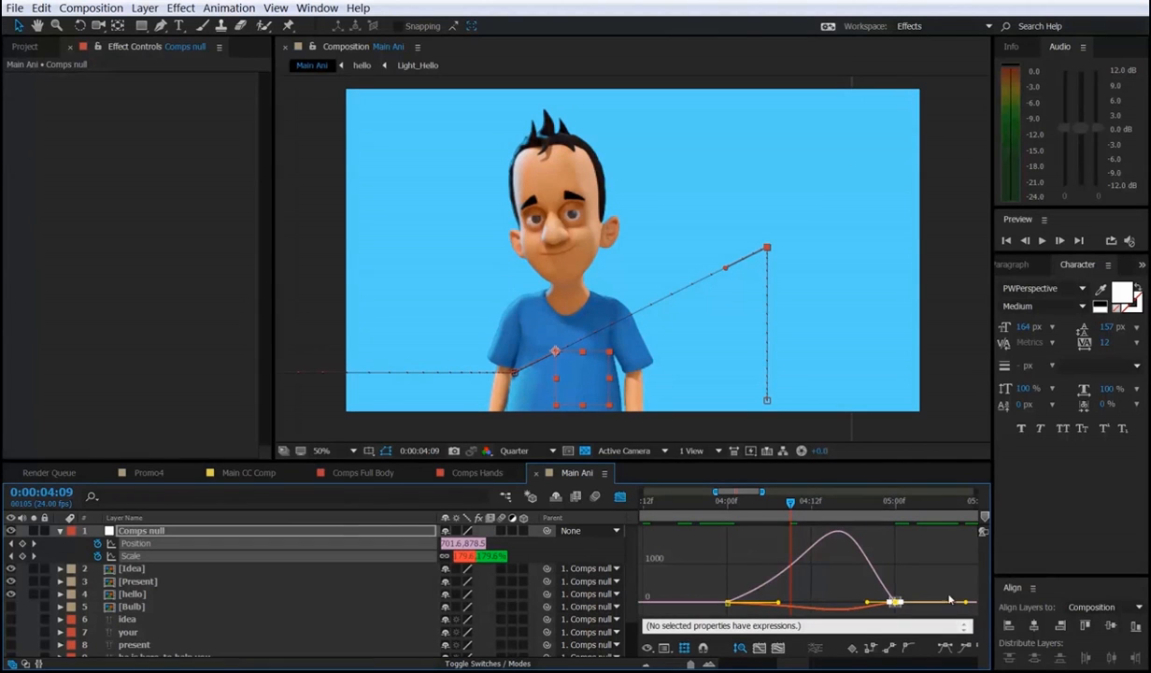
drag(878, 613, 876, 612)
drag(867, 608, 840, 606)
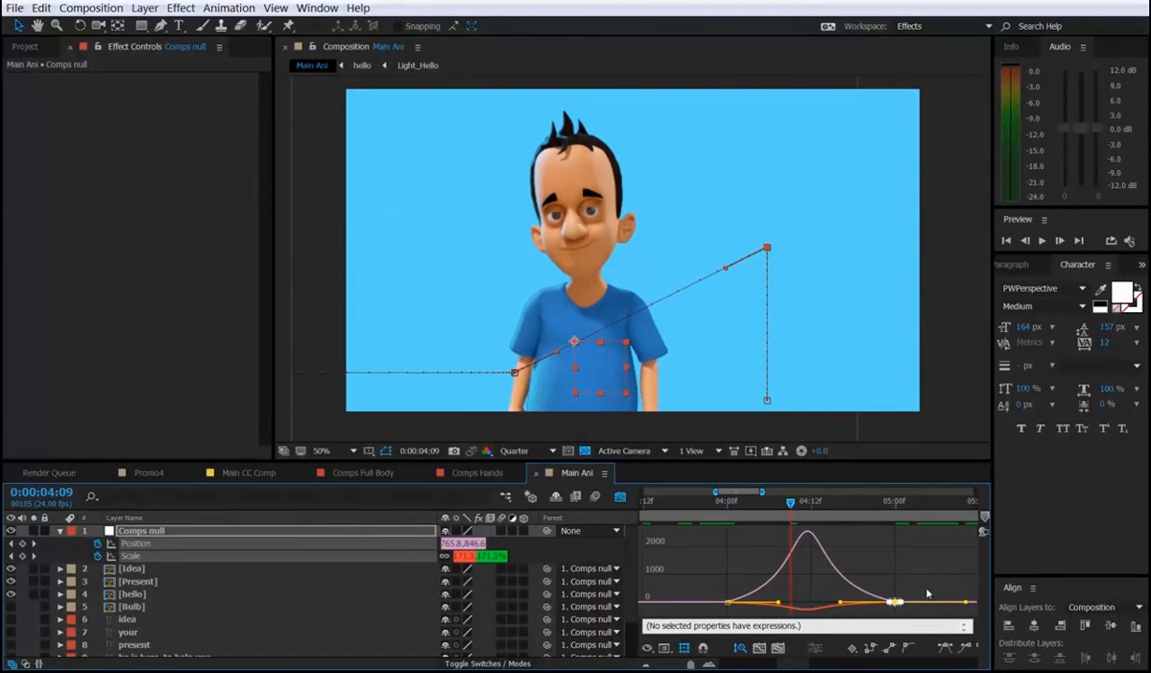
Preview the character's move between 4 and 5 seconds from 0:00:03:21 in the regular keyframe view.
click(706, 504)
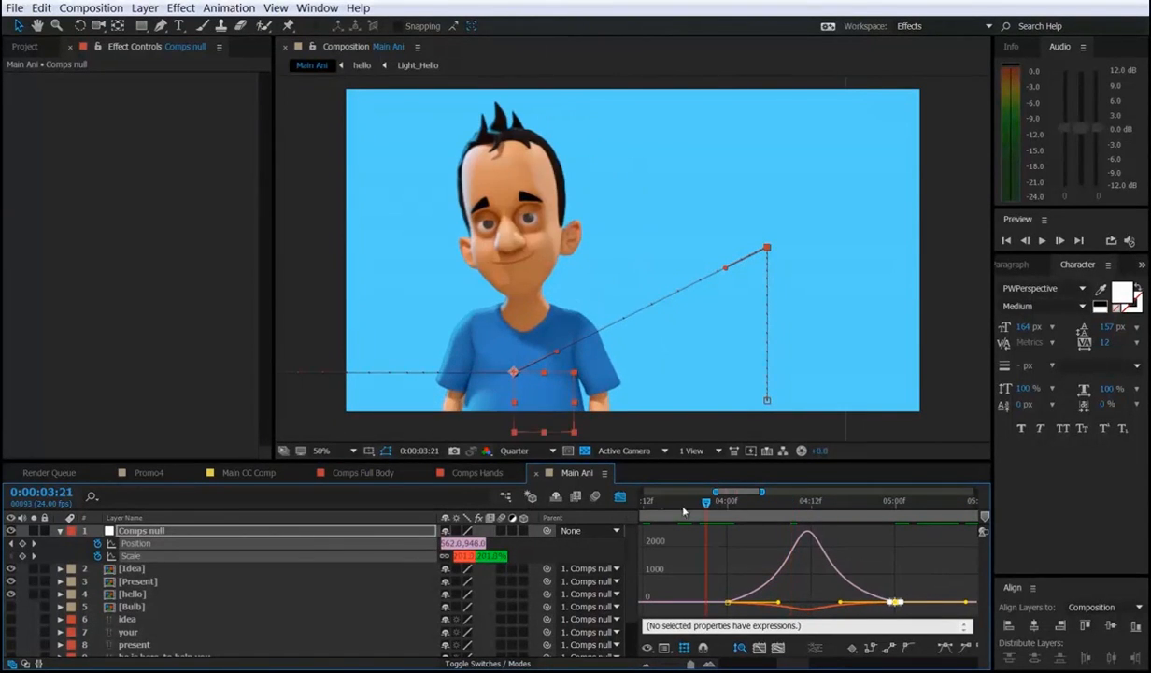
click(597, 496)
key(space)
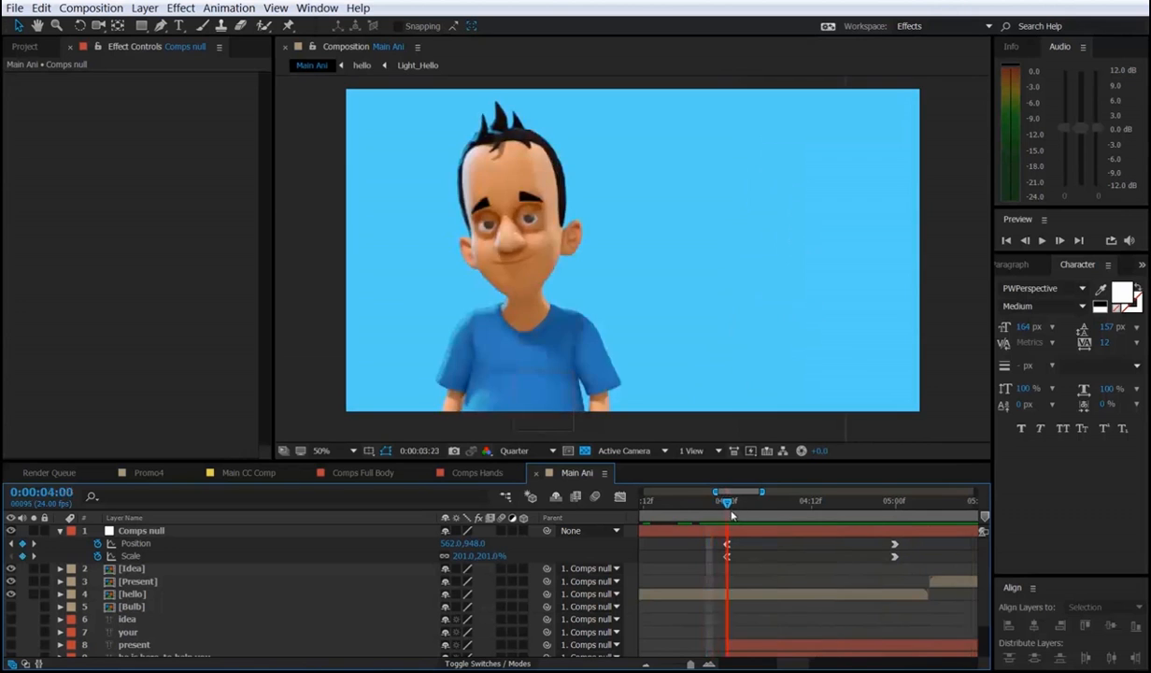
drag(856, 535, 706, 596)
key(space)
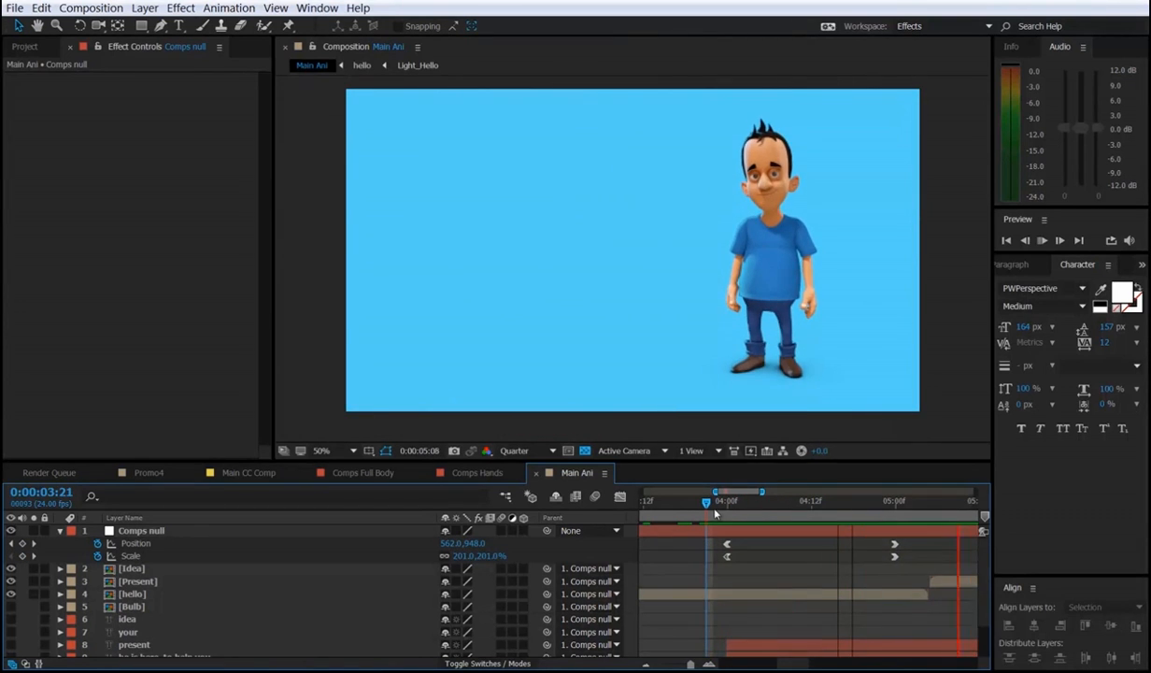
click(737, 512)
key(space)
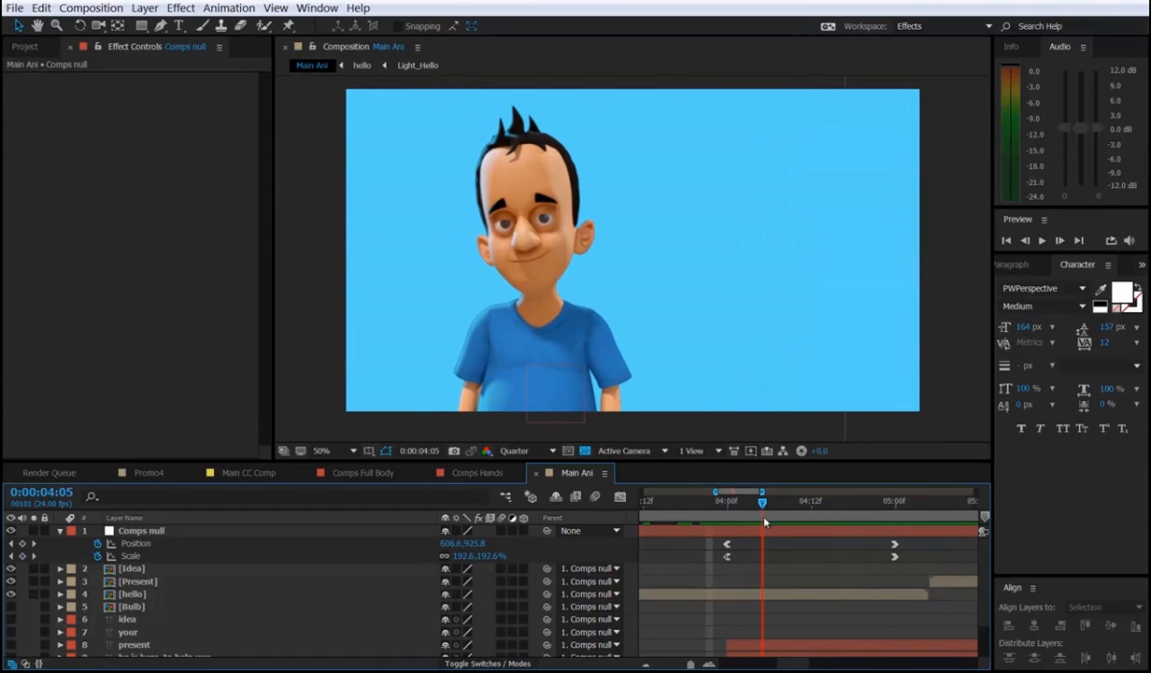
key(space)
Scrub the current time between 0:00:04:10 and 0:00:04:19 to compare the character's movement with the peak of the speed graph.
mouse_move(735, 520)
mouse_down()
mouse_move(898, 542)
mouse_move(737, 559)
mouse_move(743, 538)
mouse_up()
click(619, 496)
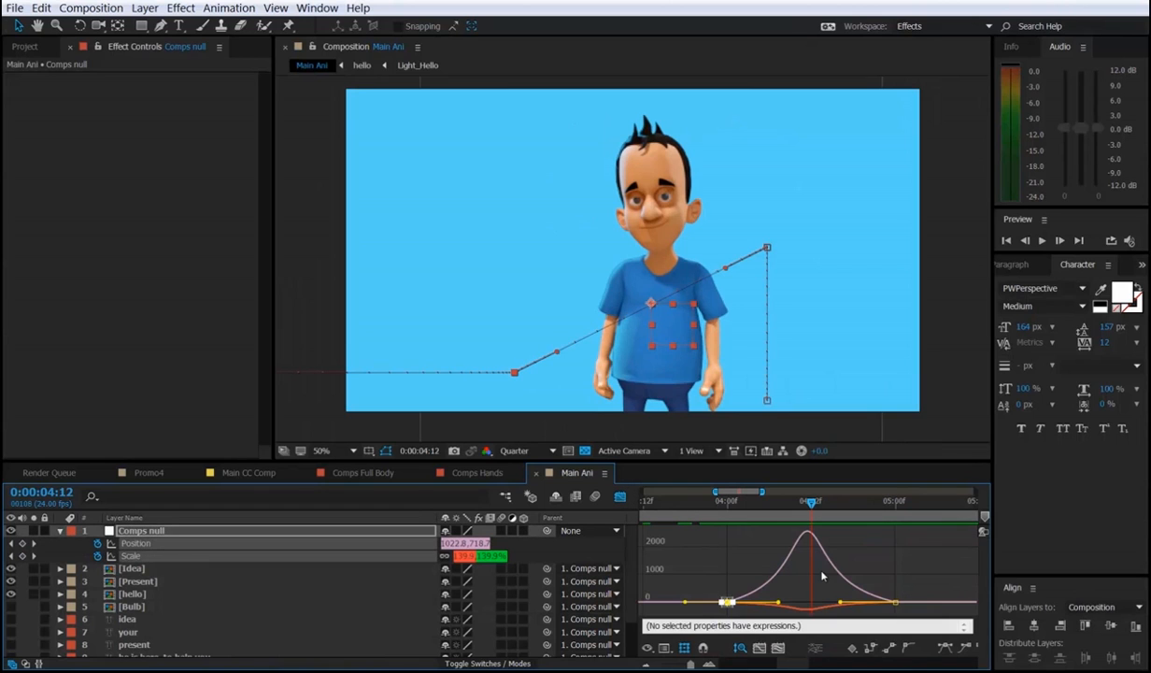
click(725, 602)
mouse_move(807, 509)
mouse_down()
mouse_move(762, 509)
mouse_move(796, 519)
mouse_up()
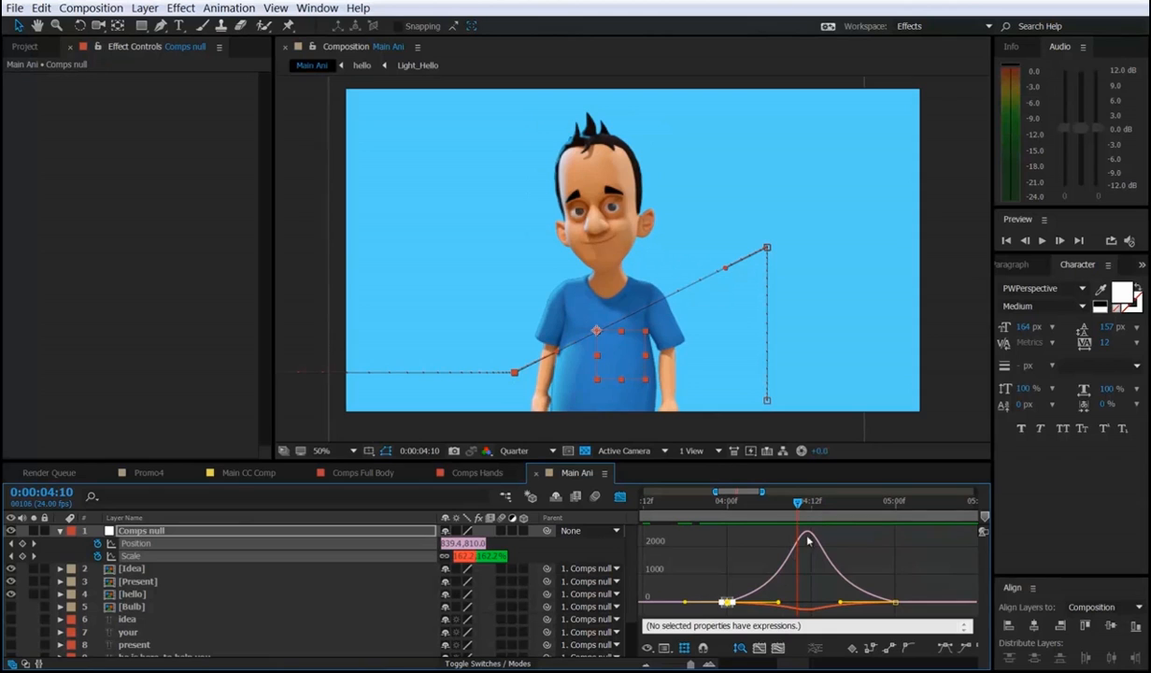
drag(802, 505, 812, 504)
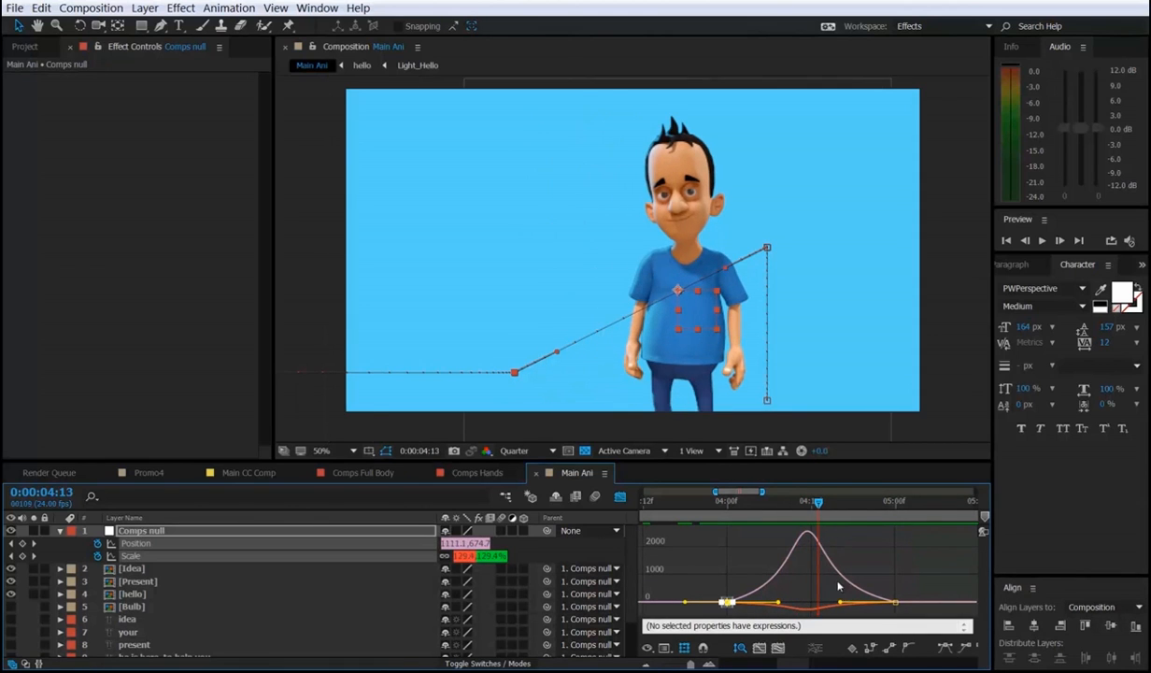
drag(822, 507, 862, 521)
Set the incoming influence of the 5-second keyframes to about 74% and slightly shorten the outgoing handles of the 4-second keyframes.
drag(915, 575, 833, 608)
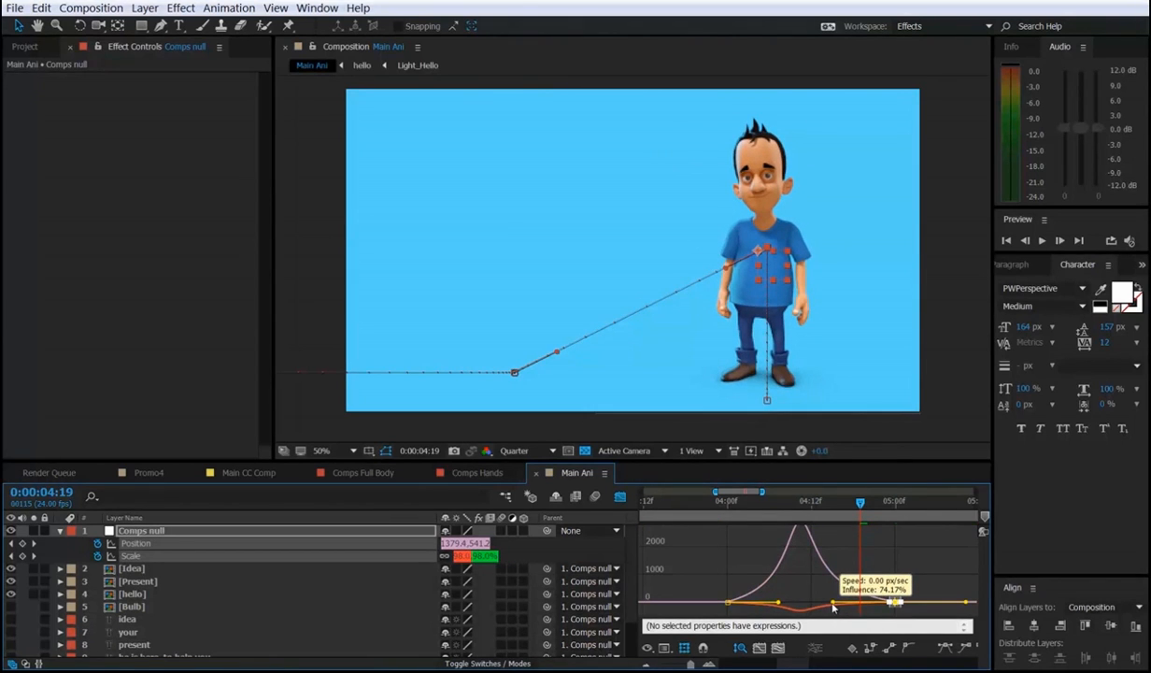
drag(720, 586, 770, 607)
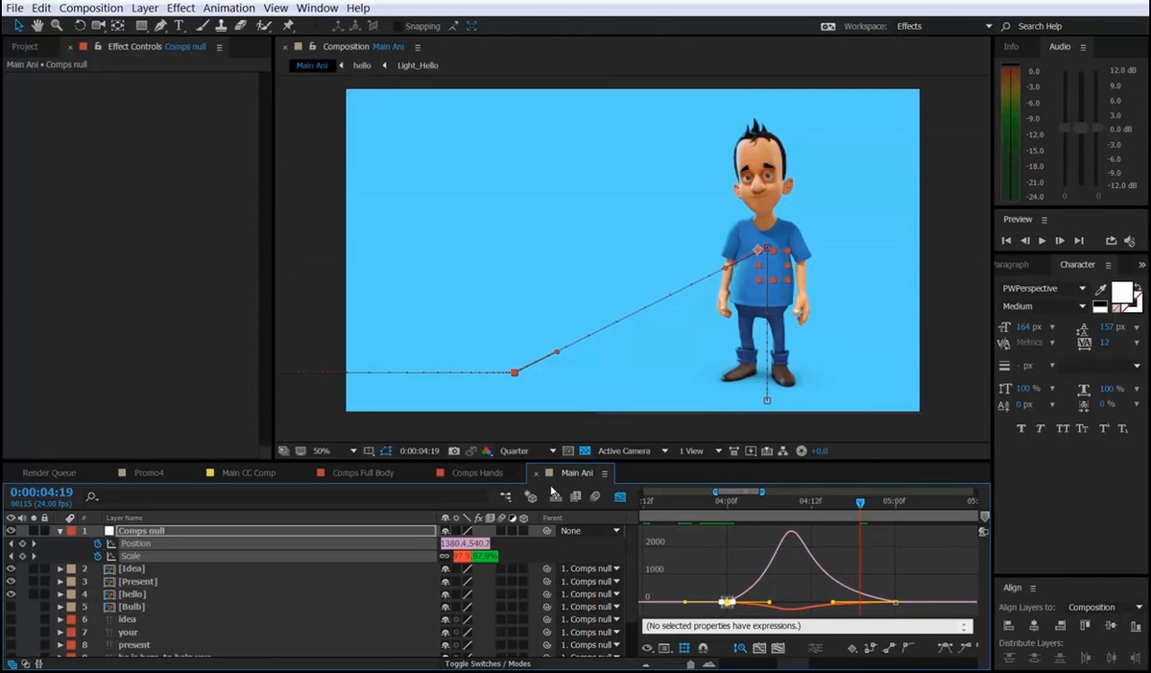
click(619, 496)
Replay the move from 0:00:04:00 and examine the Comps null's speed curves around 4 seconds and across the whole composition.
click(723, 504)
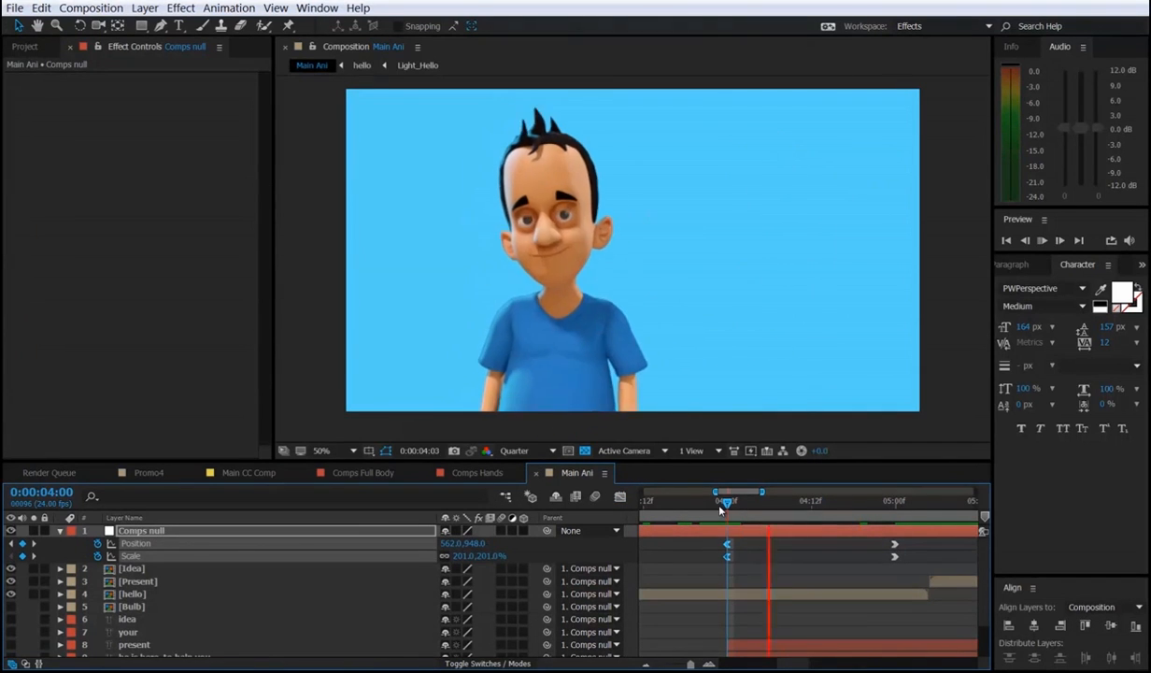
click(700, 506)
key(minus)
key(minus)
key(minus)
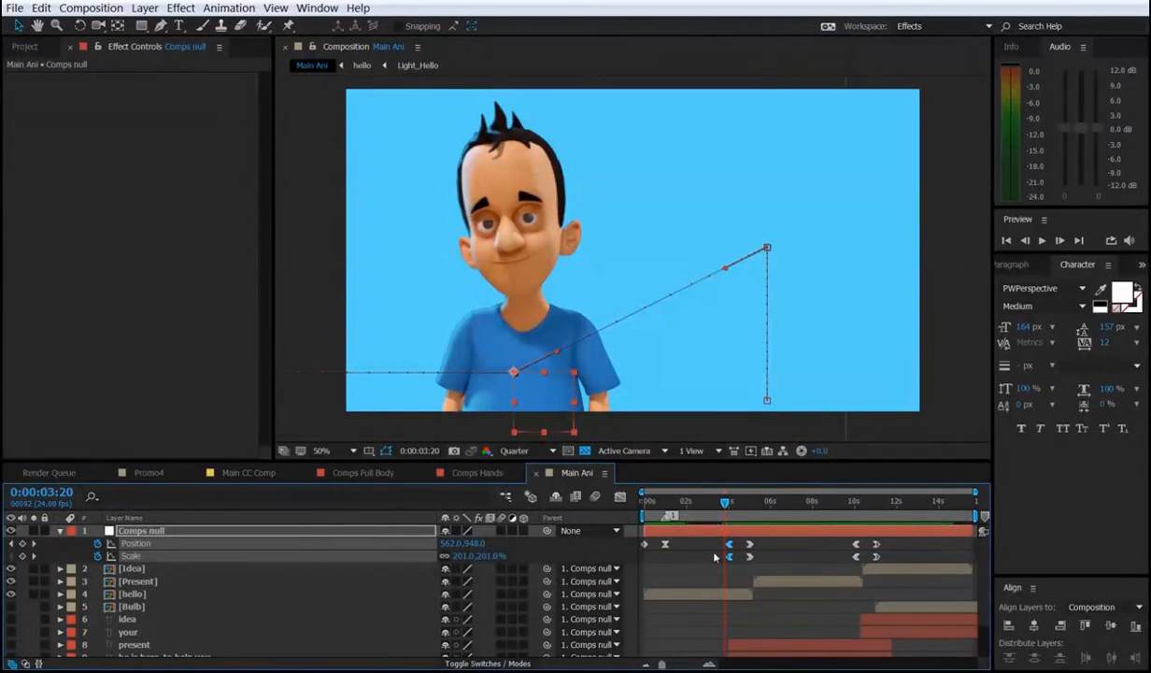
click(730, 506)
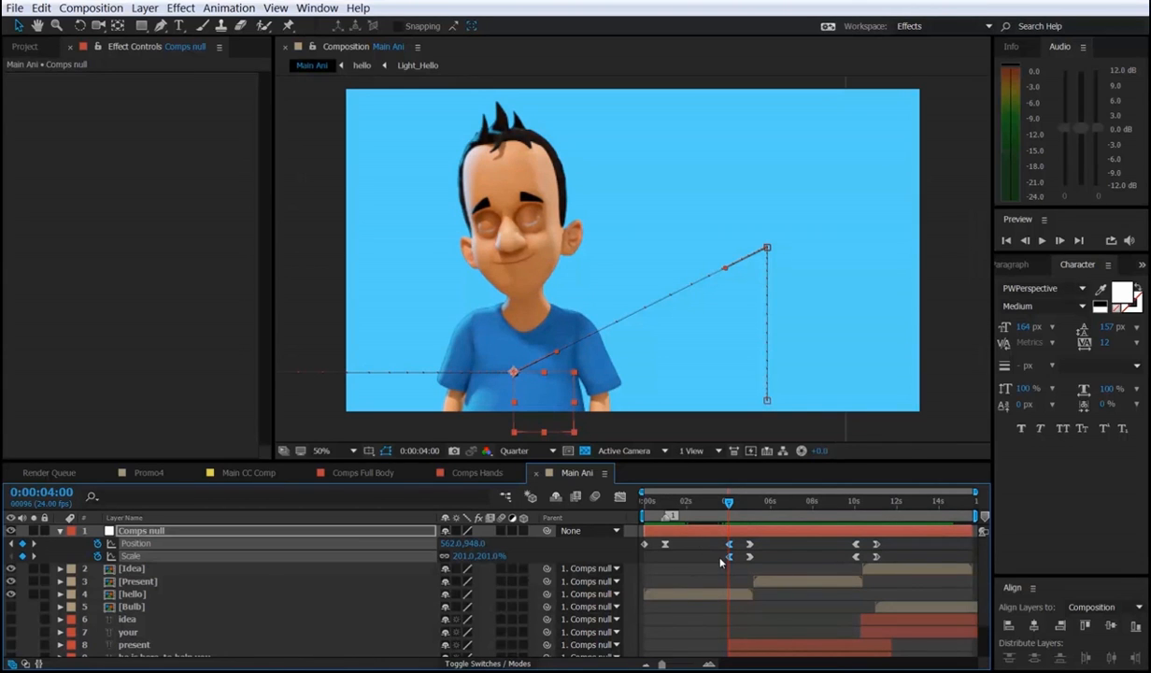
click(621, 497)
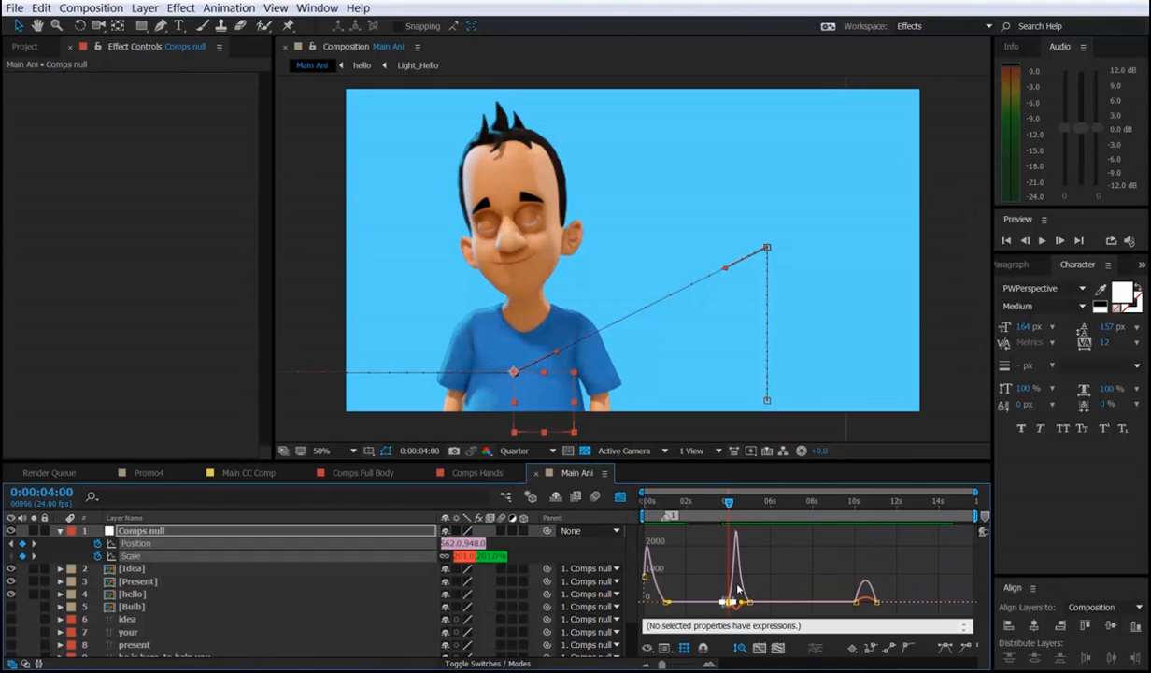
scroll(739, 589, up, 5)
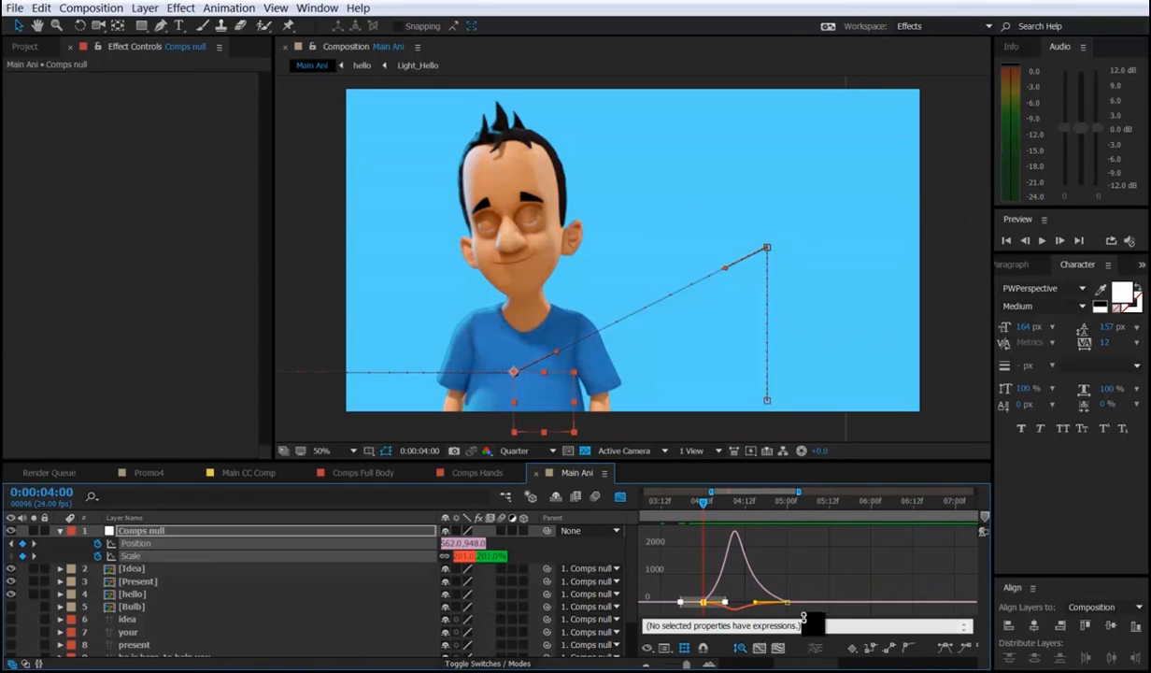
click(621, 498)
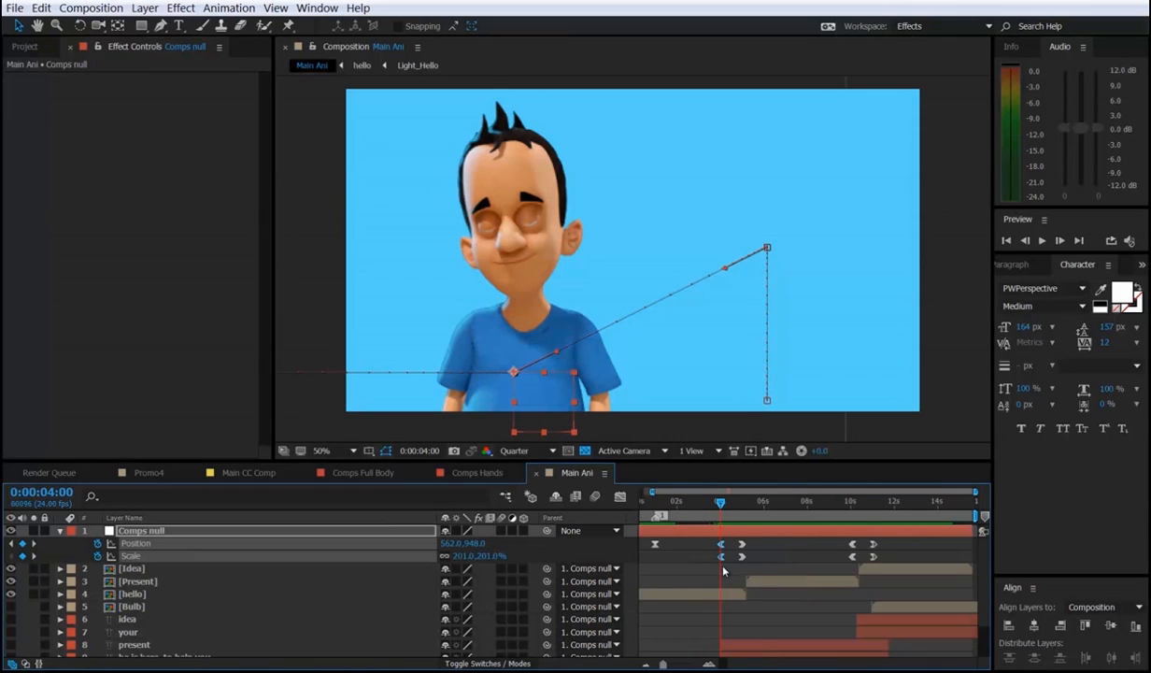
Lengthen the outgoing easing of the position and scale keyframes at 0:00:10:01 and the incoming easing of the pair near 11 seconds.
click(813, 571)
drag(720, 503, 814, 537)
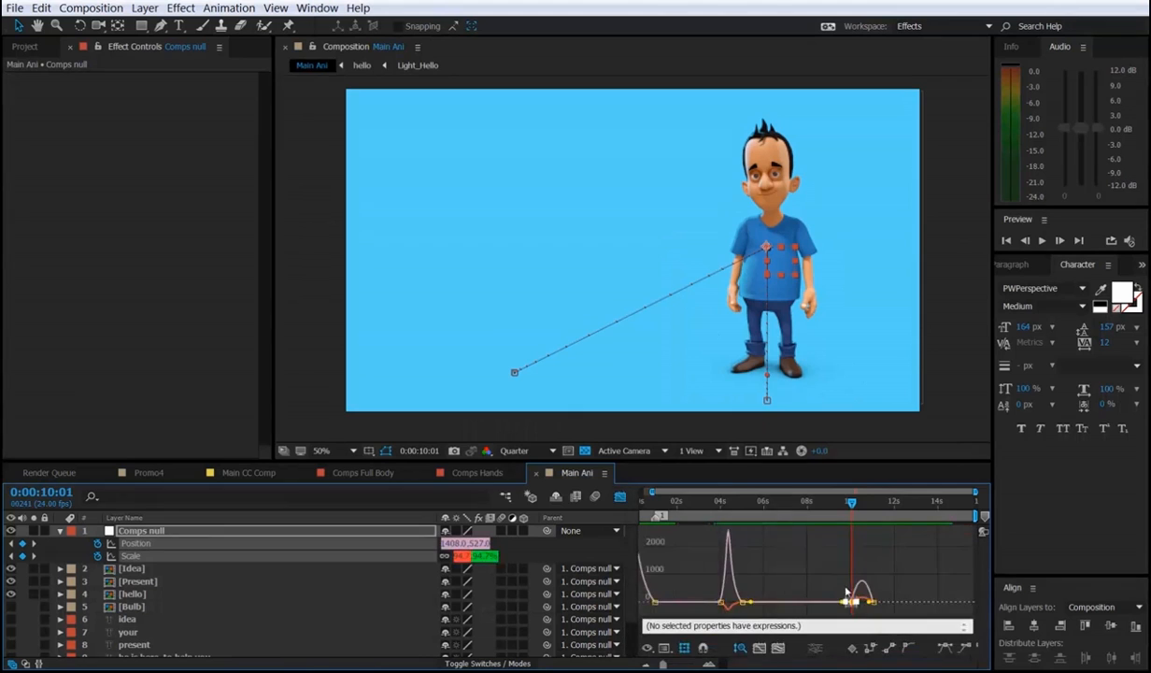
scroll(847, 595, up, 2)
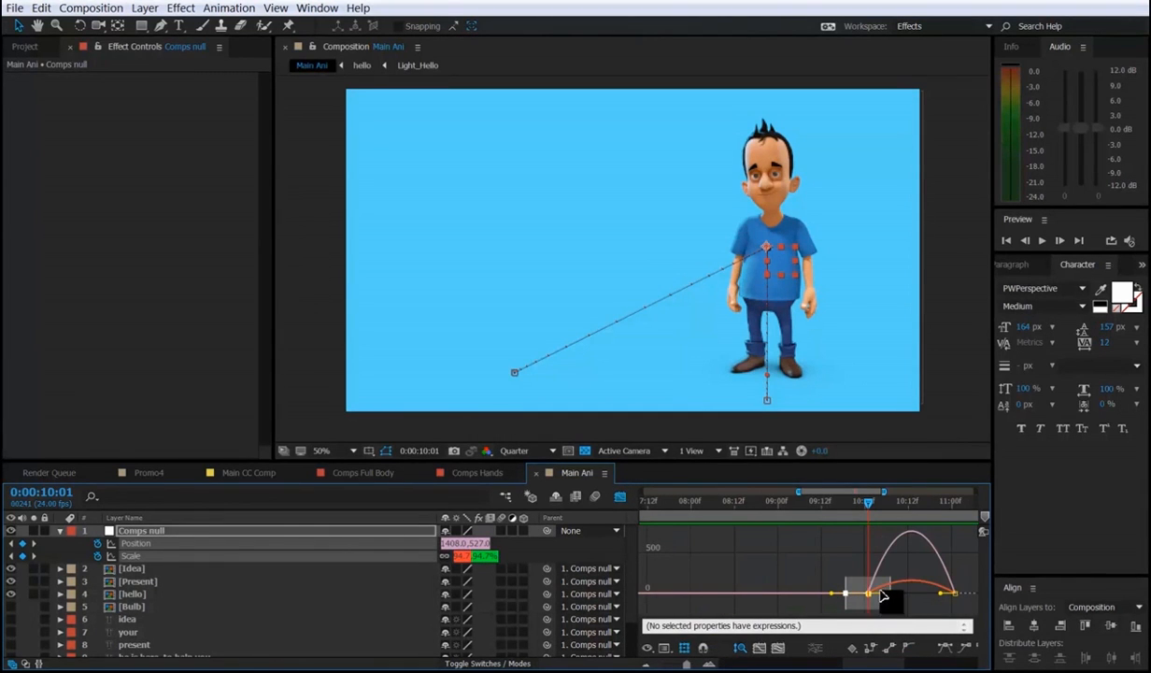
drag(885, 599, 901, 611)
key(space)
mouse_move(643, 566)
mouse_down()
mouse_move(805, 571)
mouse_move(629, 560)
mouse_up()
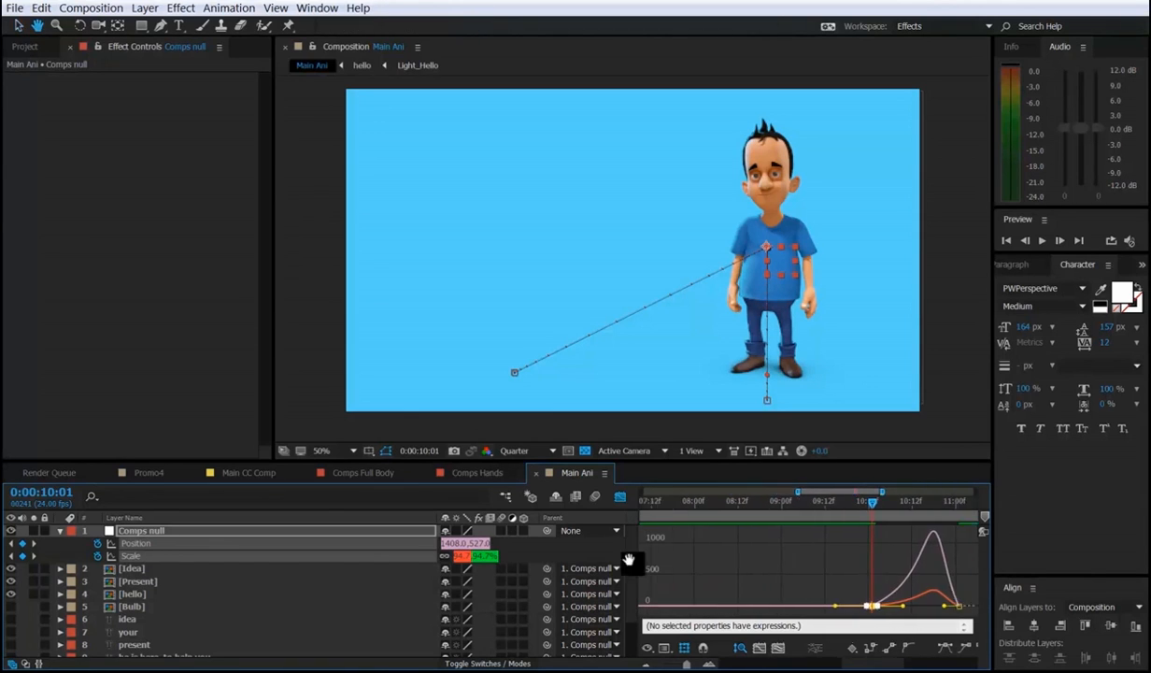
drag(939, 591, 887, 609)
Preview the character's zoom-in move from 0:00:10:01 and again from 0:00:09:19 in the regular keyframe view.
click(619, 497)
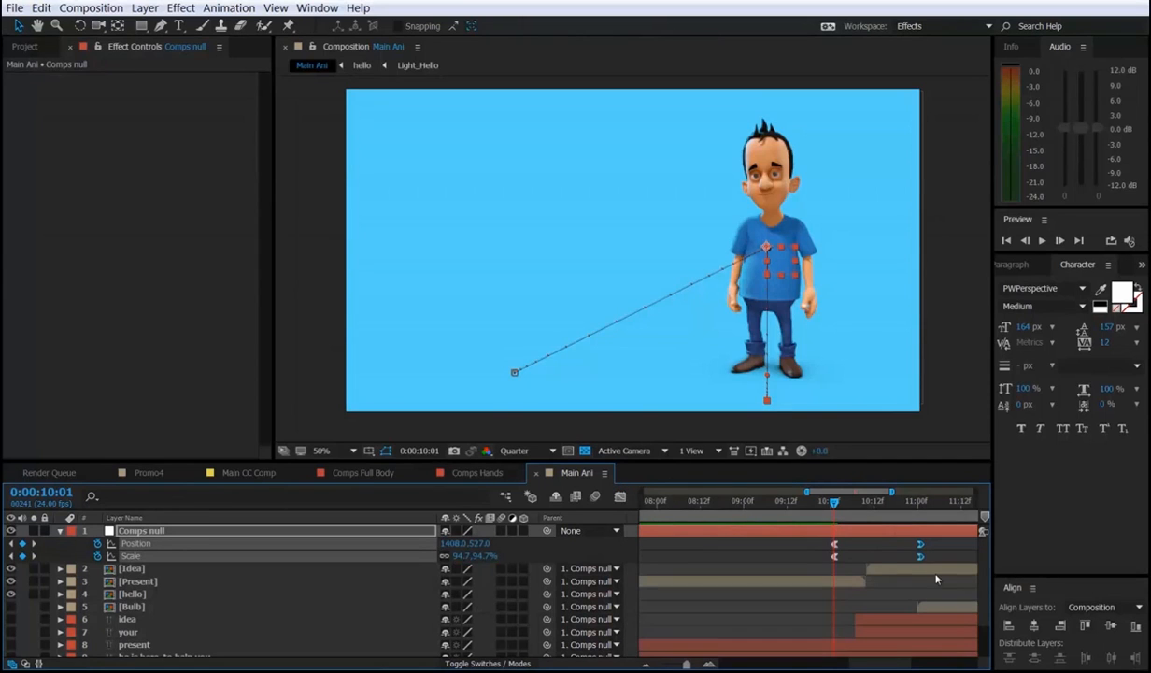
key(space)
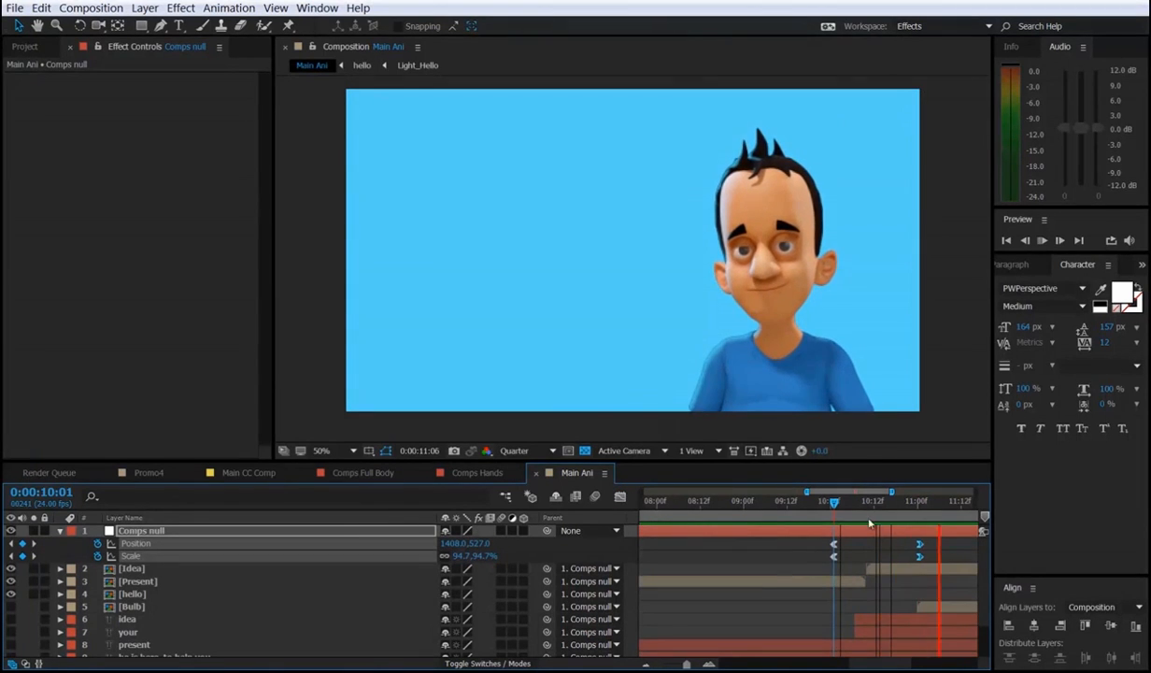
click(820, 506)
key(space)
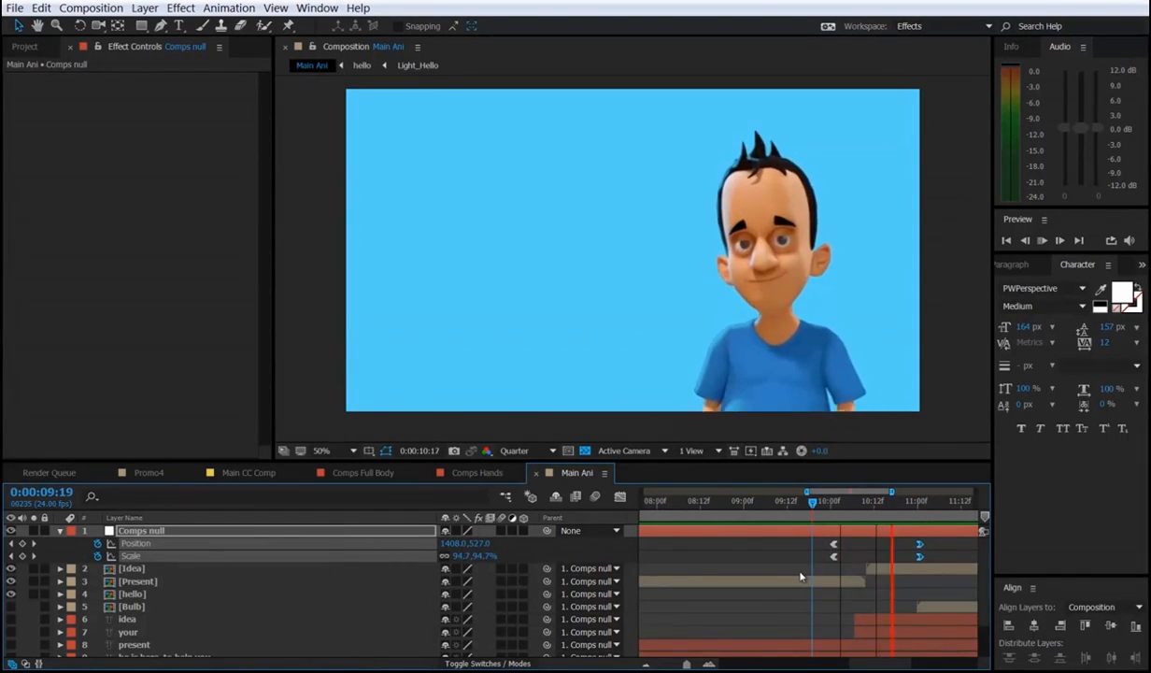
Show the full timeline and play the whole animation from the start of the composition.
click(826, 504)
key(minus)
key(minus)
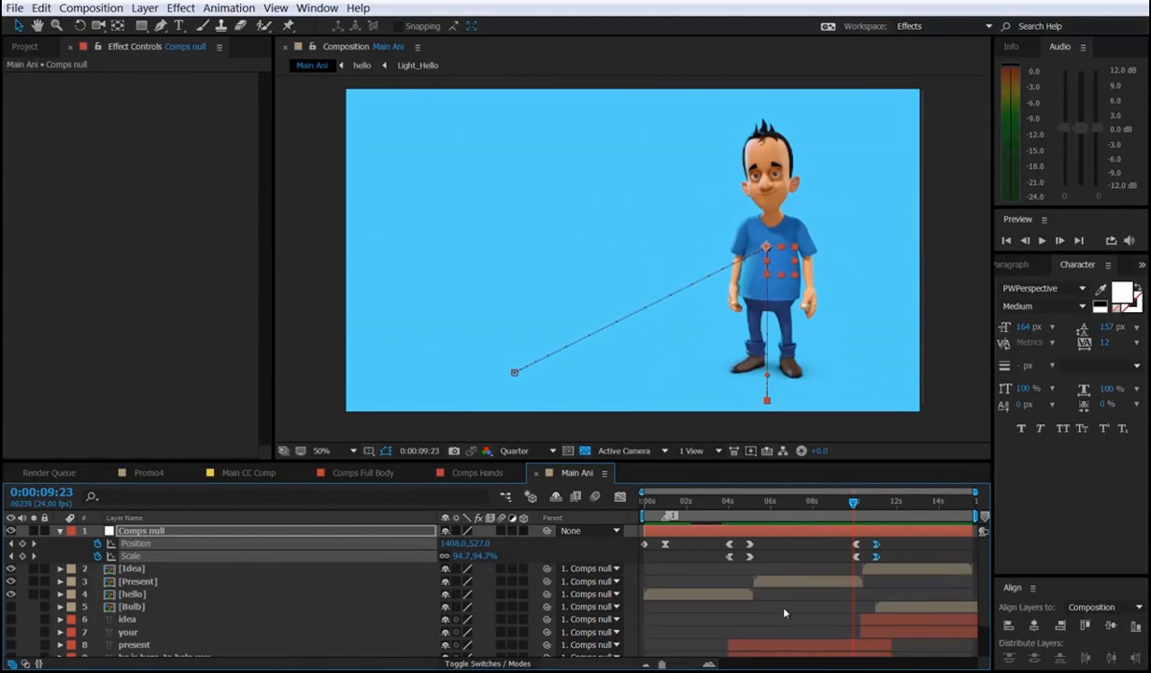
key(Home)
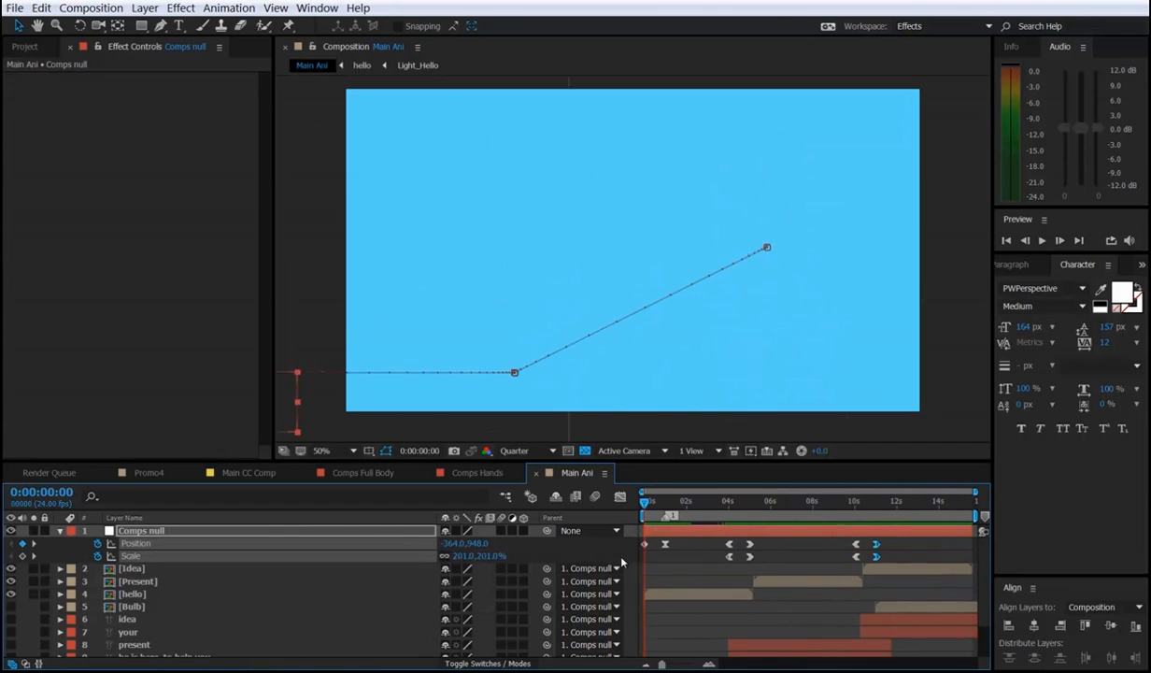
key(space)
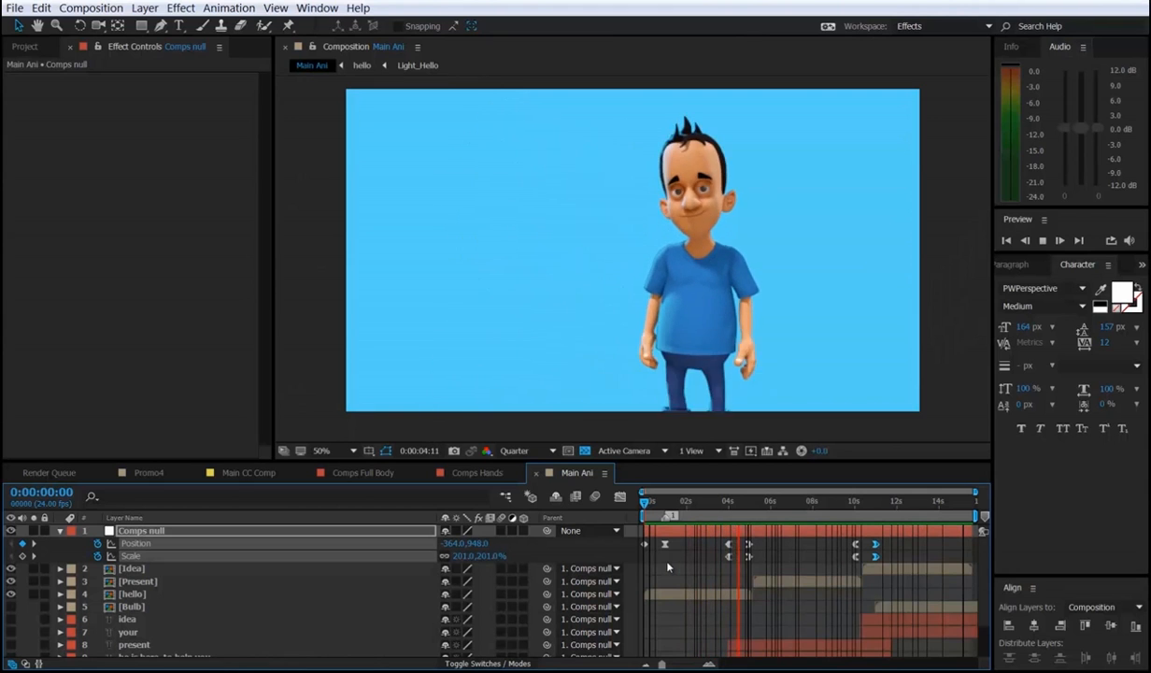
Move the current time to 0:00:04:00 and make the meet cuper text layer visible.
drag(666, 505, 727, 525)
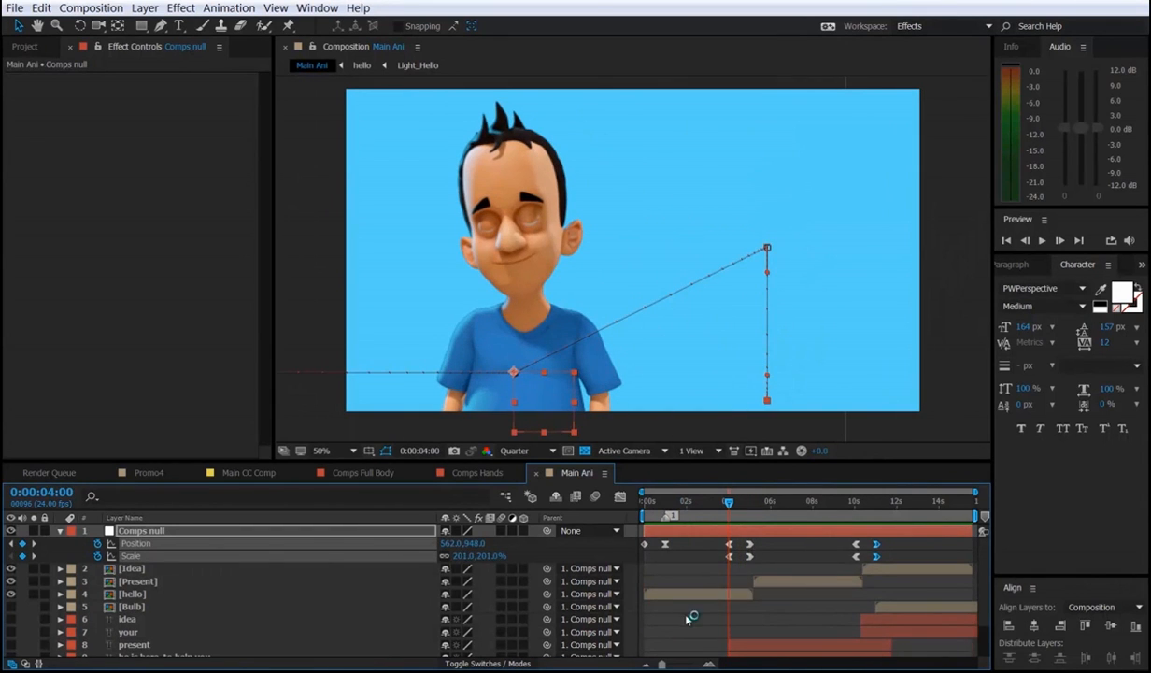
scroll(660, 590, down, 2)
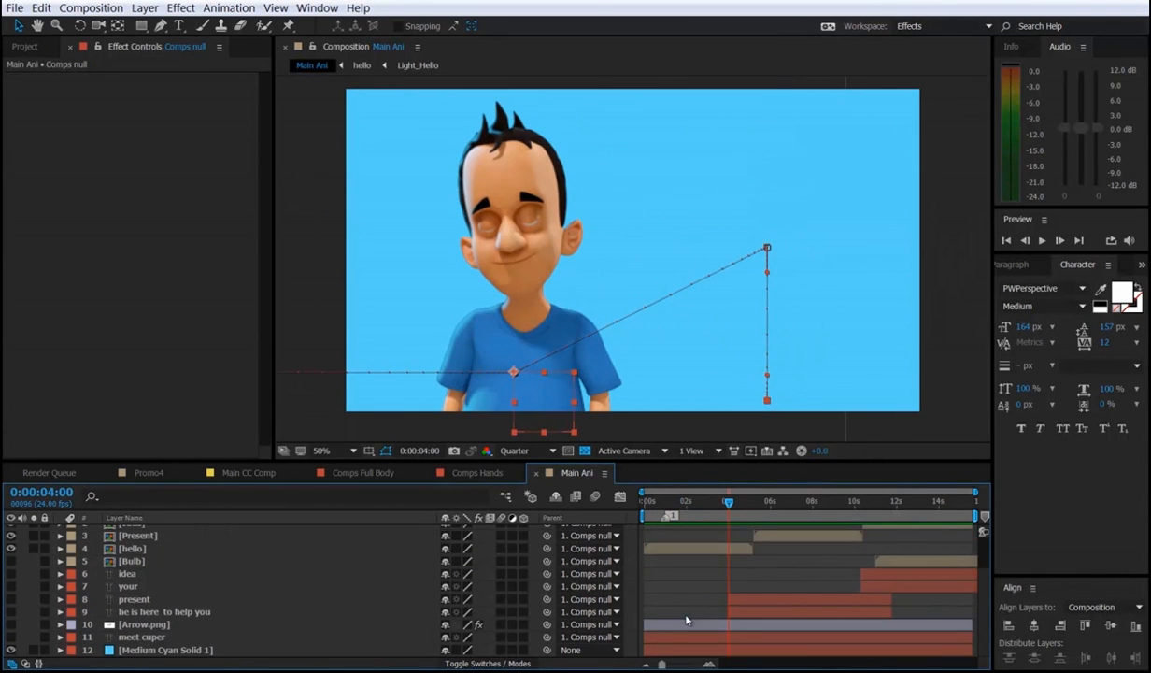
click(135, 599)
click(122, 613)
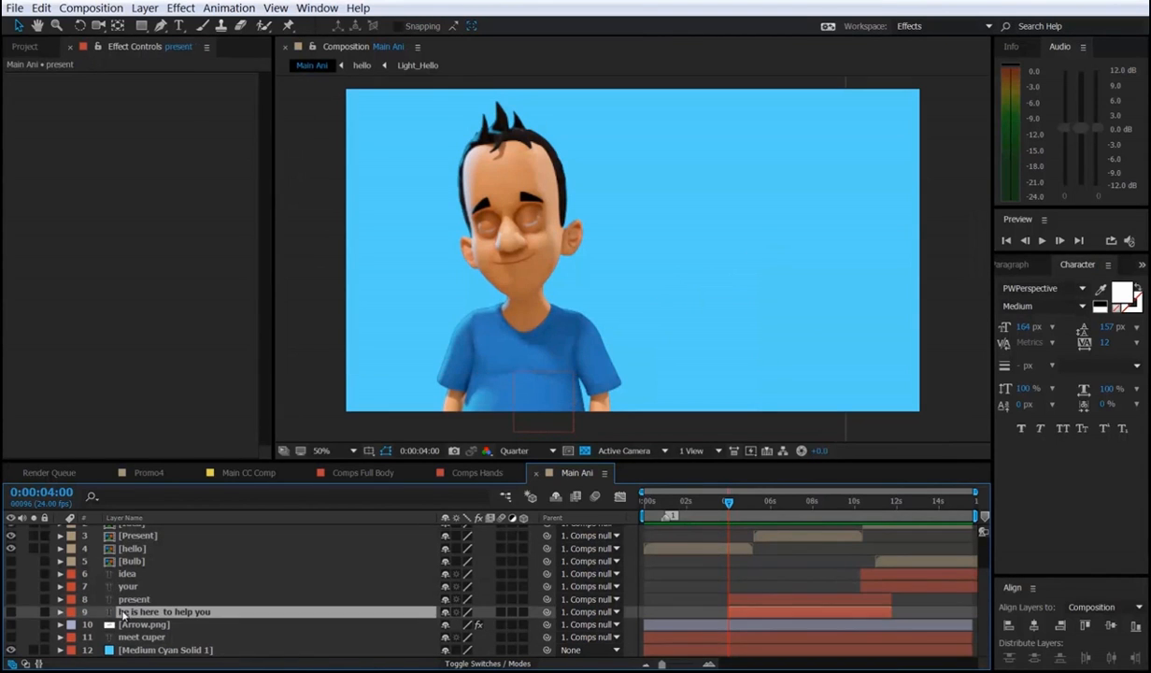
click(107, 636)
click(11, 638)
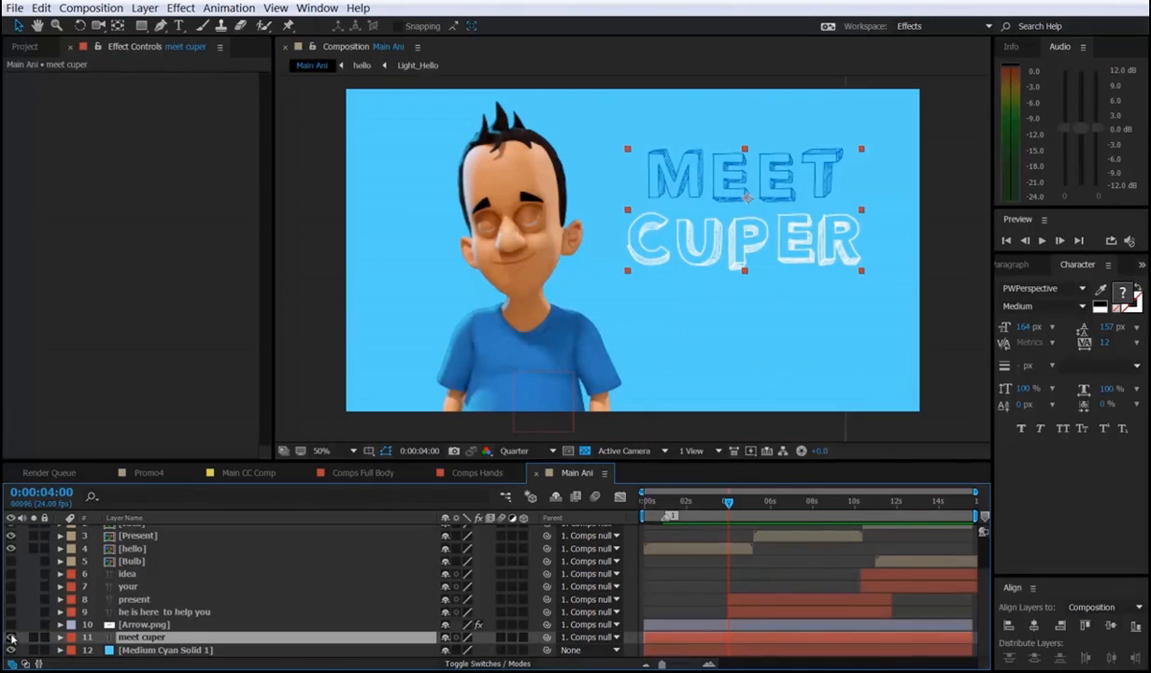
Move the current time to 0:00:00:22 and expand the meet cuper layer to its Text and Transform groups, with Transform collapsed.
click(651, 566)
mouse_move(665, 501)
mouse_down()
mouse_move(645, 508)
mouse_move(665, 516)
mouse_up()
click(662, 638)
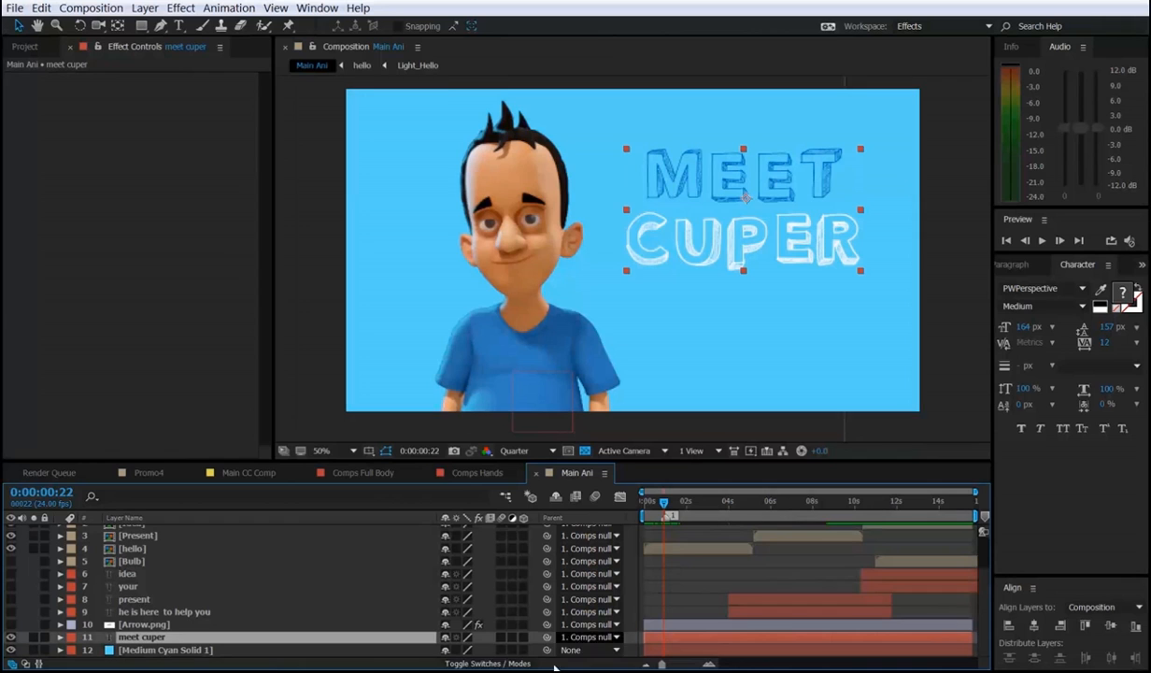
click(60, 638)
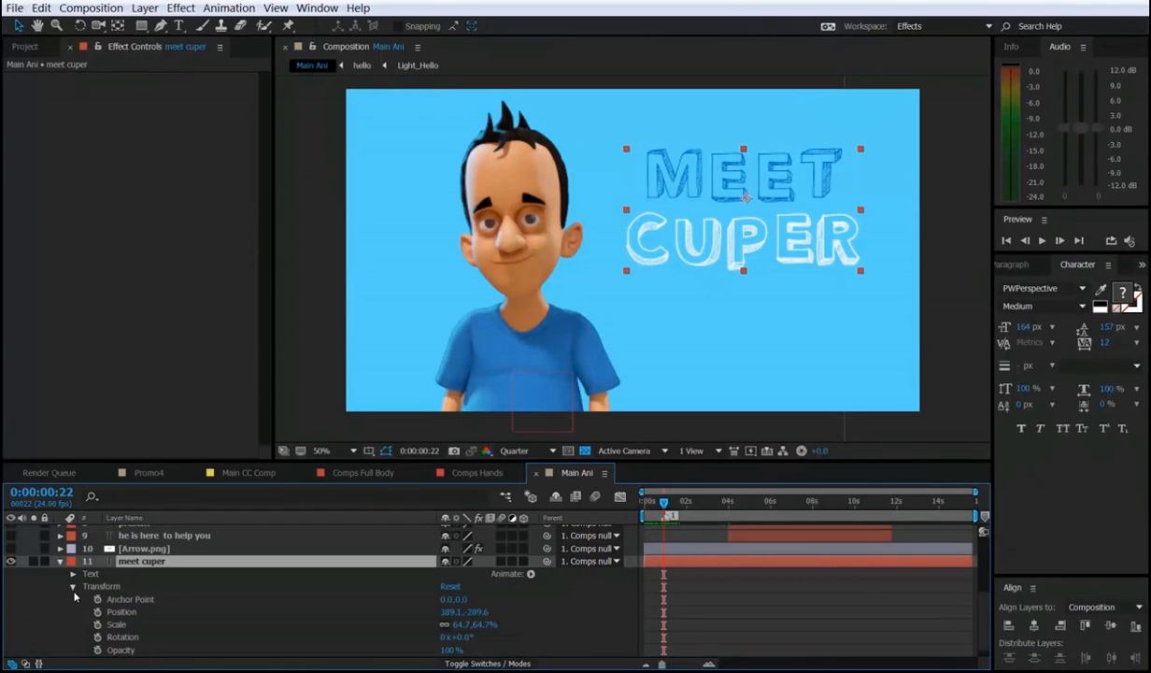
click(73, 588)
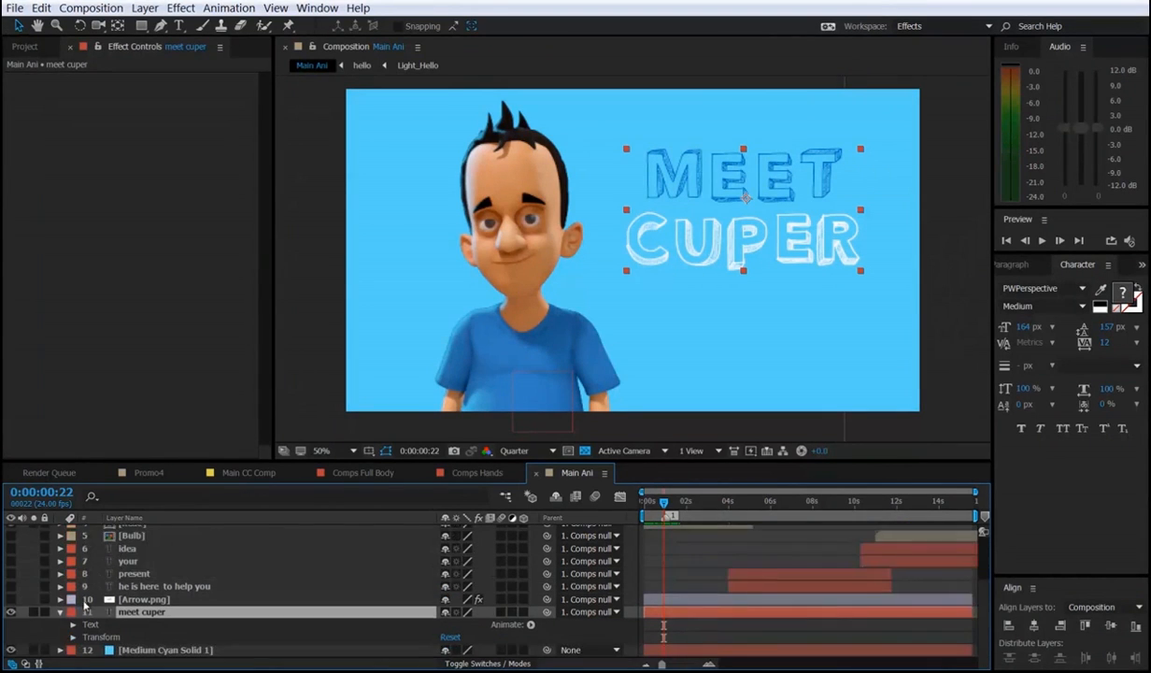
Expand the meet cuper layer's Text group and browse the Text category of the animation presets.
click(74, 624)
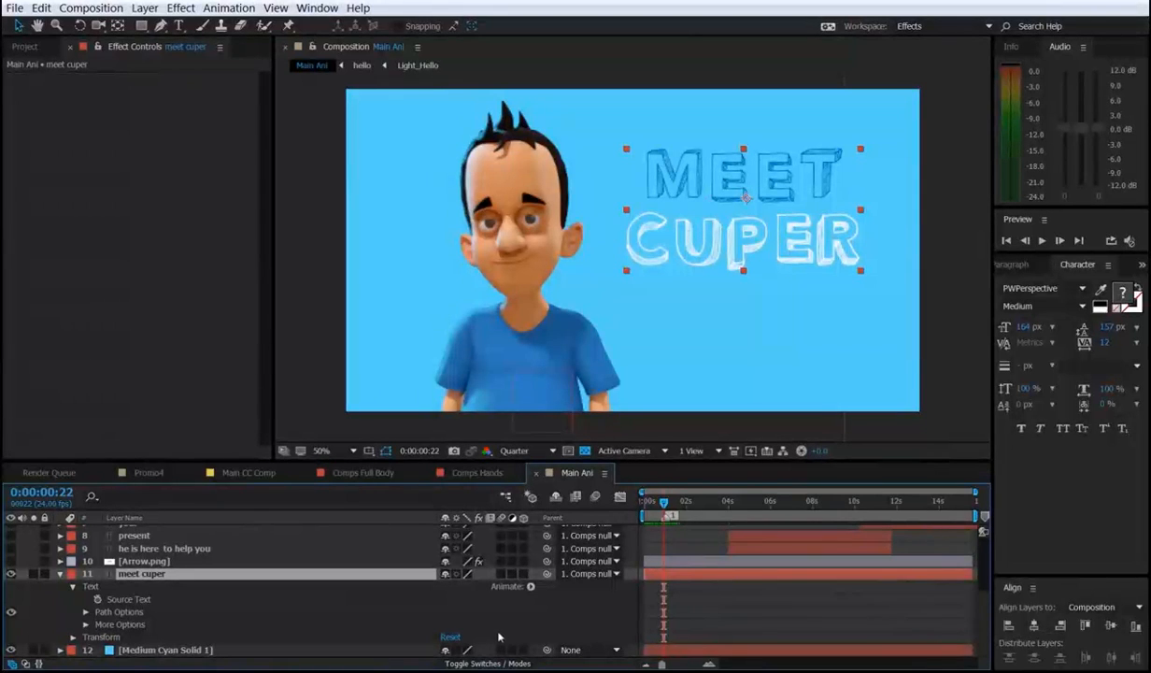
click(1141, 264)
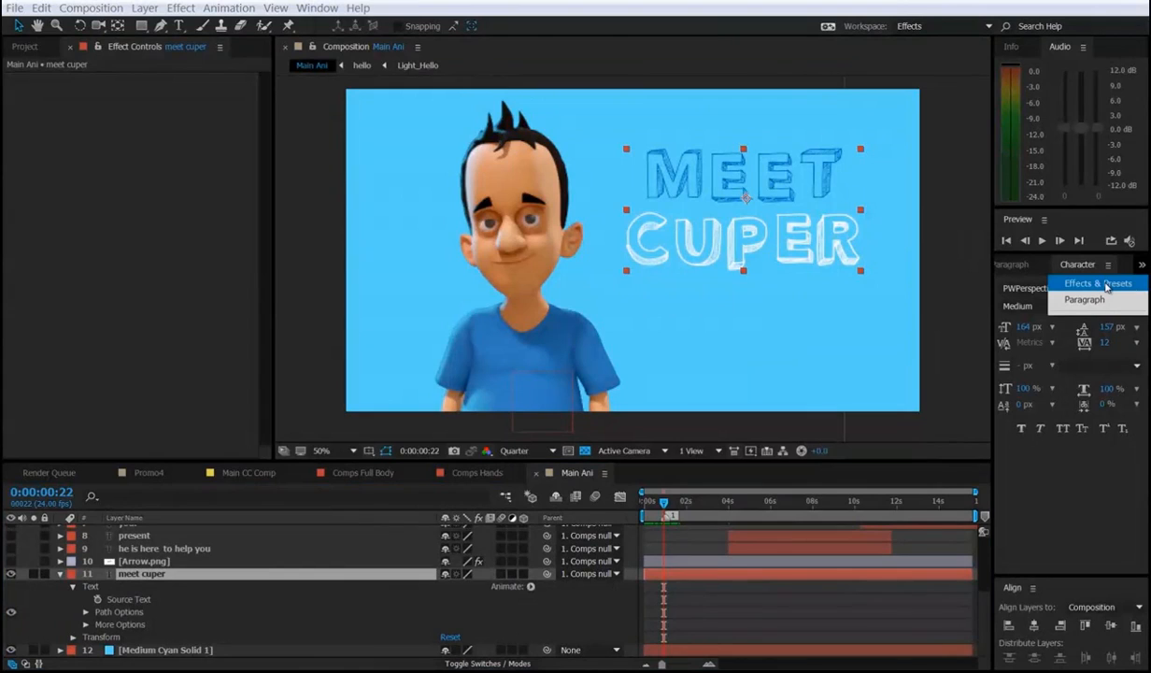
click(1106, 285)
click(1030, 284)
key(BackSpace)
click(1008, 284)
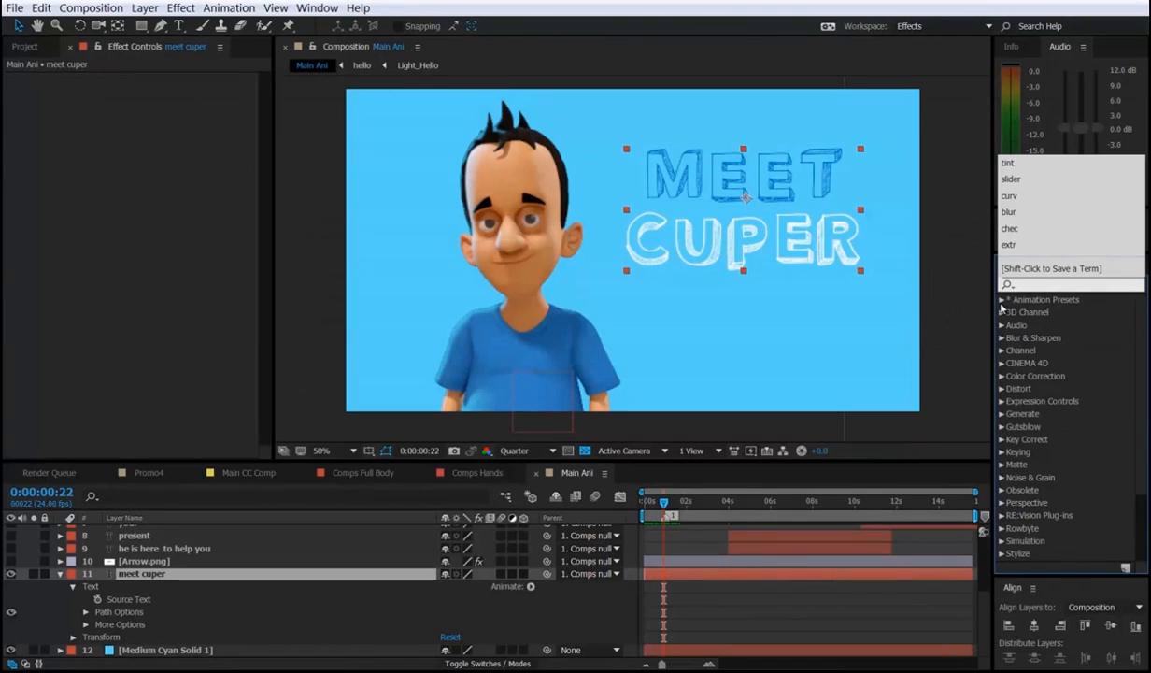
click(1001, 300)
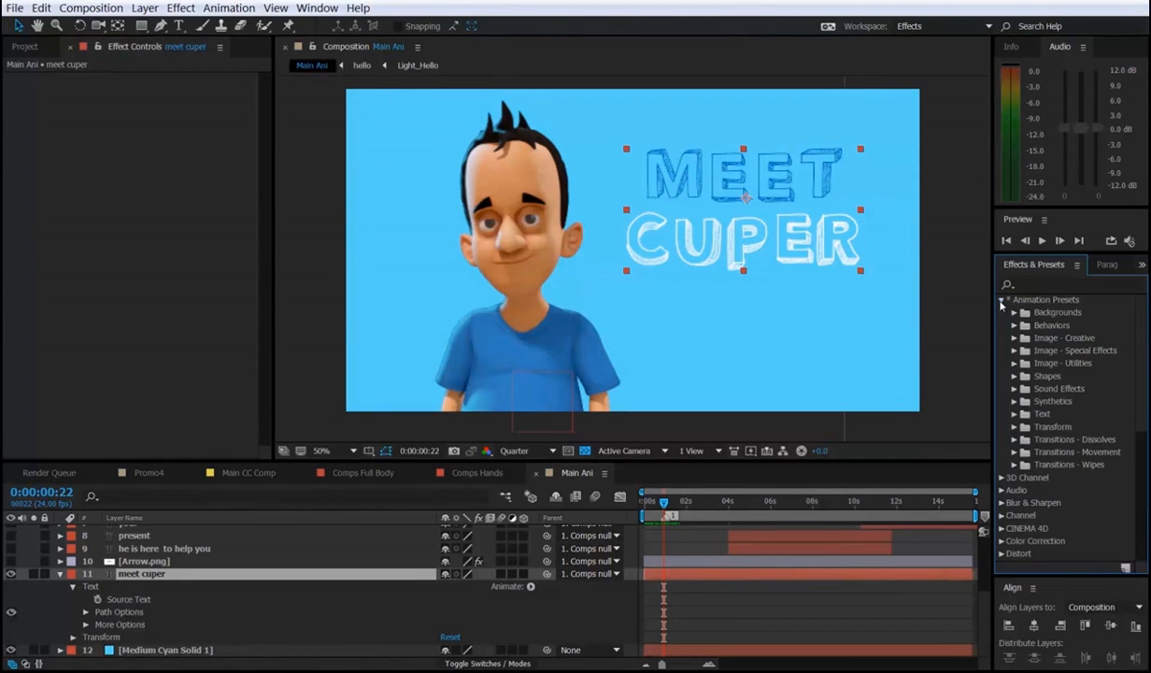
click(1015, 414)
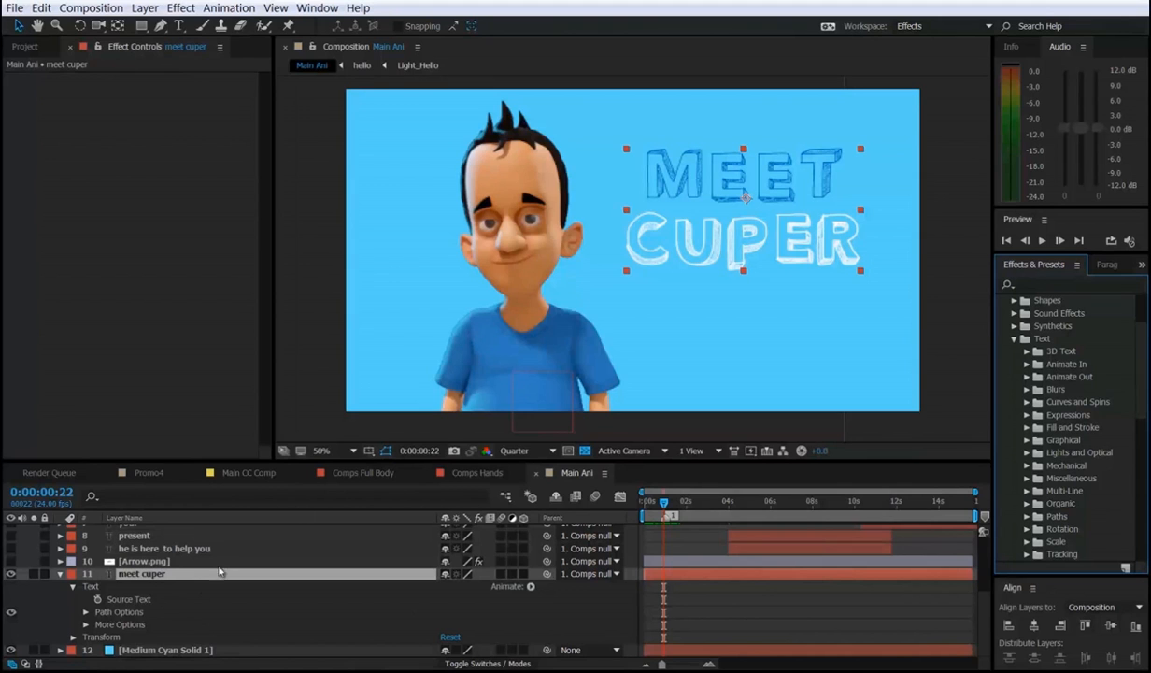
Play the opening of the Promo4 composition to study the MEET CUPER title reveal, and return to Main Ani.
click(148, 472)
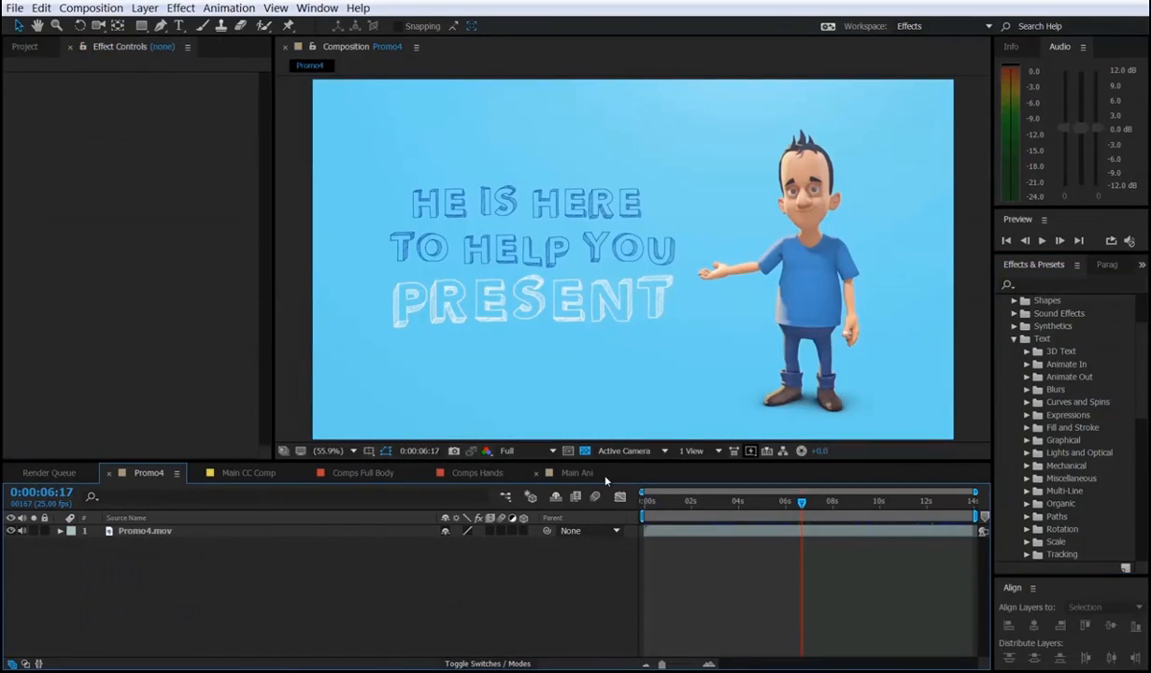
drag(729, 502, 658, 507)
key(space)
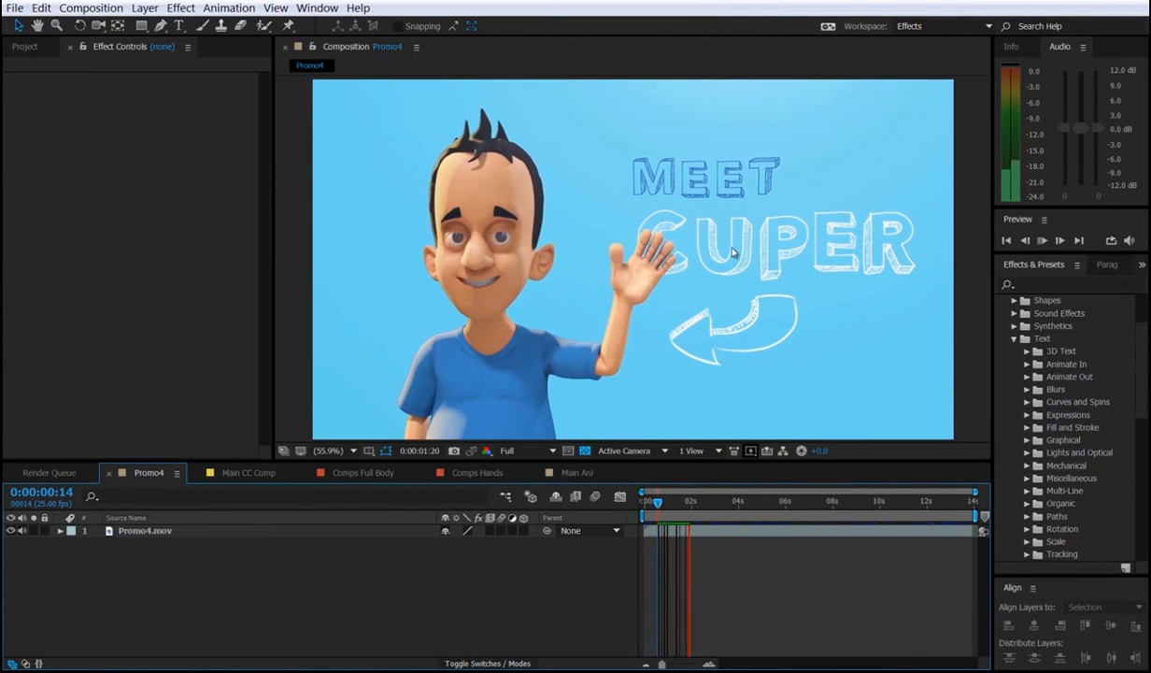
drag(658, 505, 642, 511)
key(space)
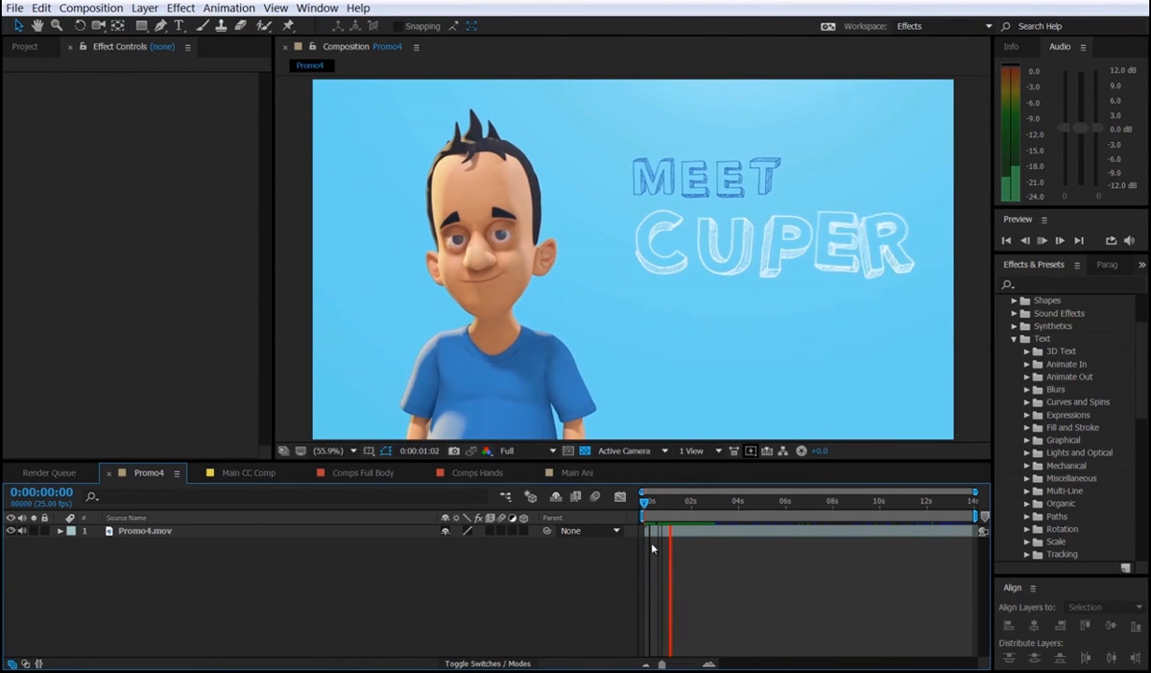
click(670, 505)
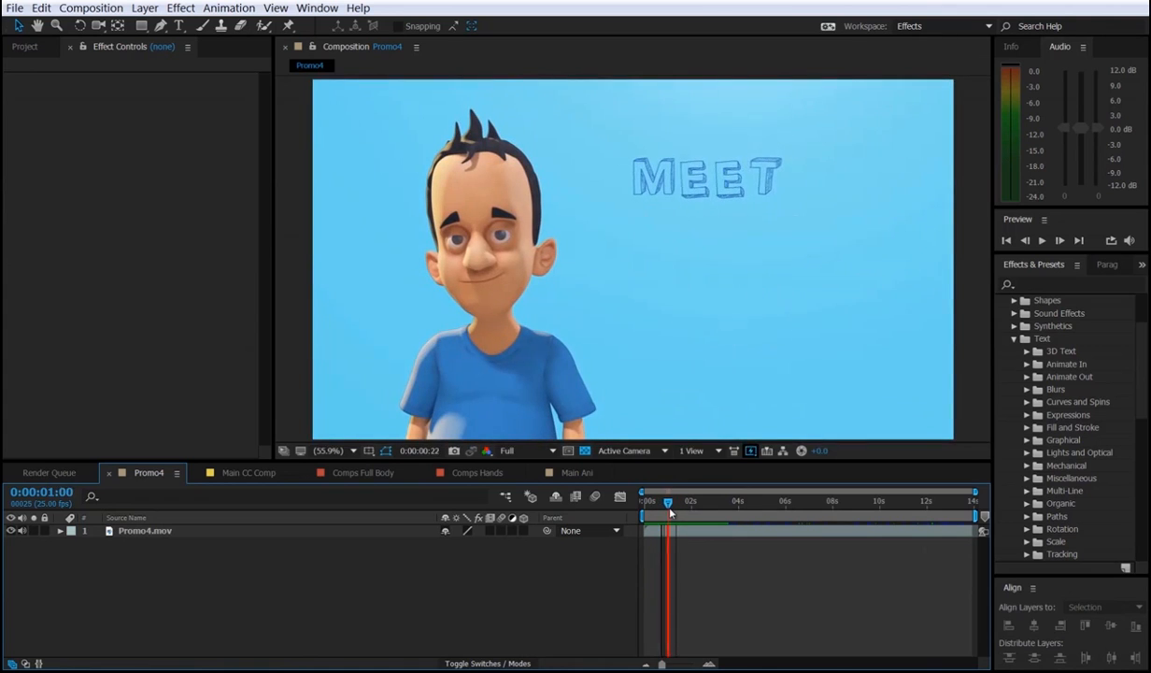
click(564, 472)
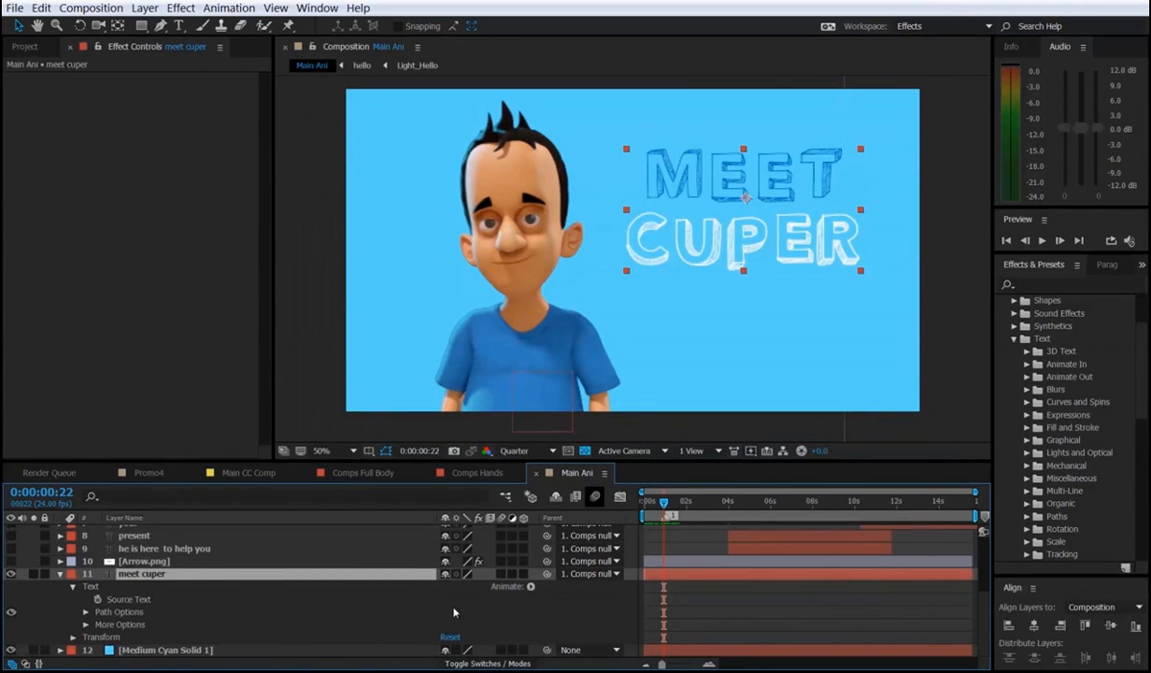
click(531, 587)
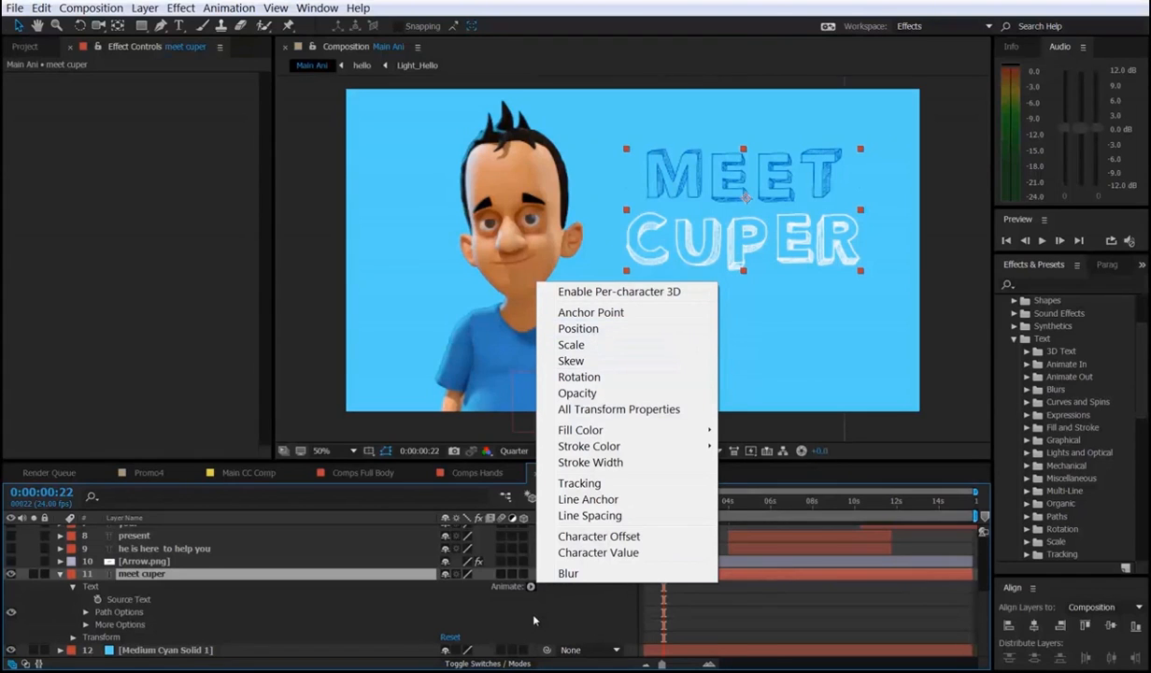
click(513, 591)
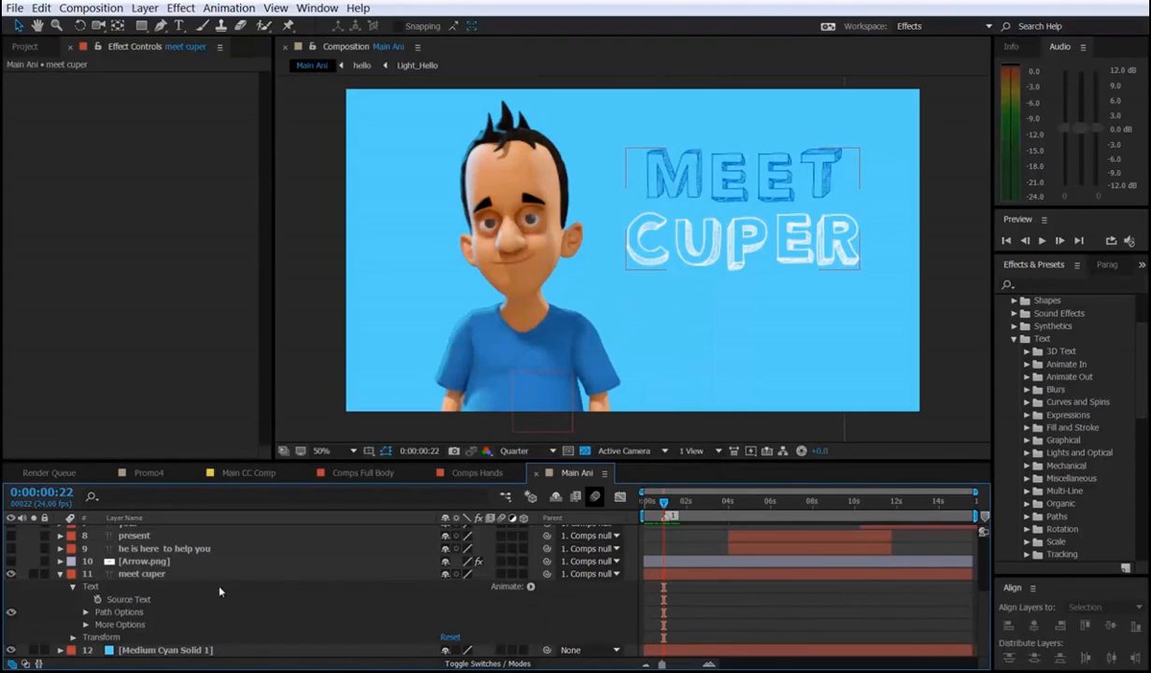
click(73, 587)
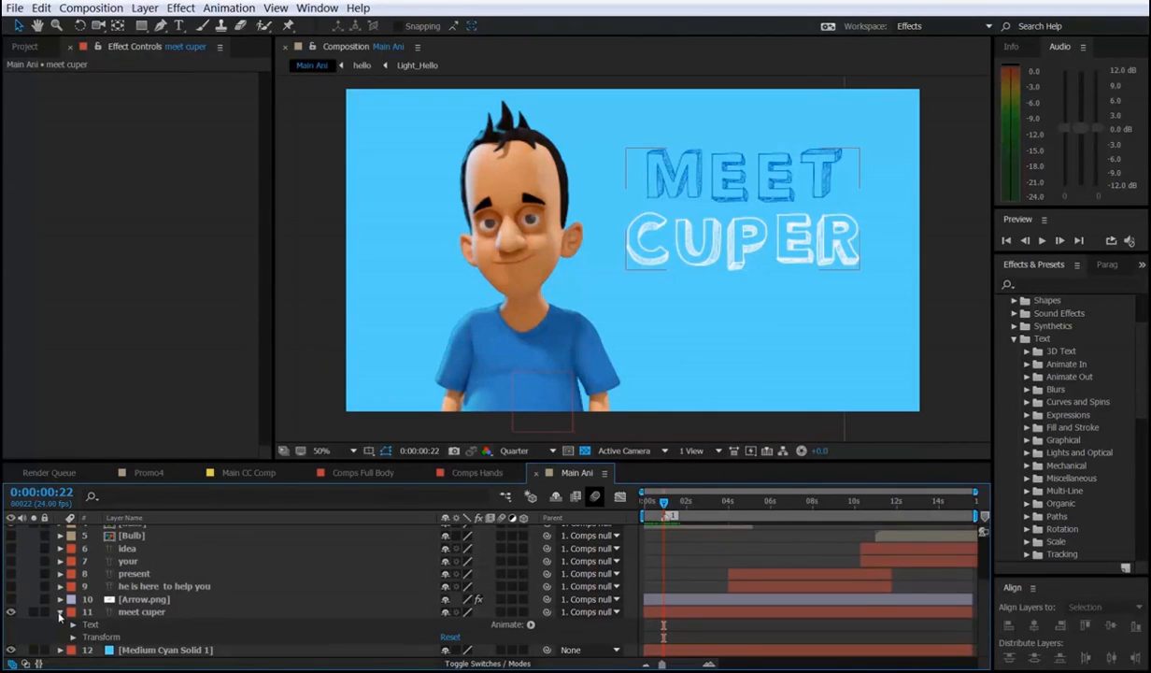
click(61, 612)
click(85, 635)
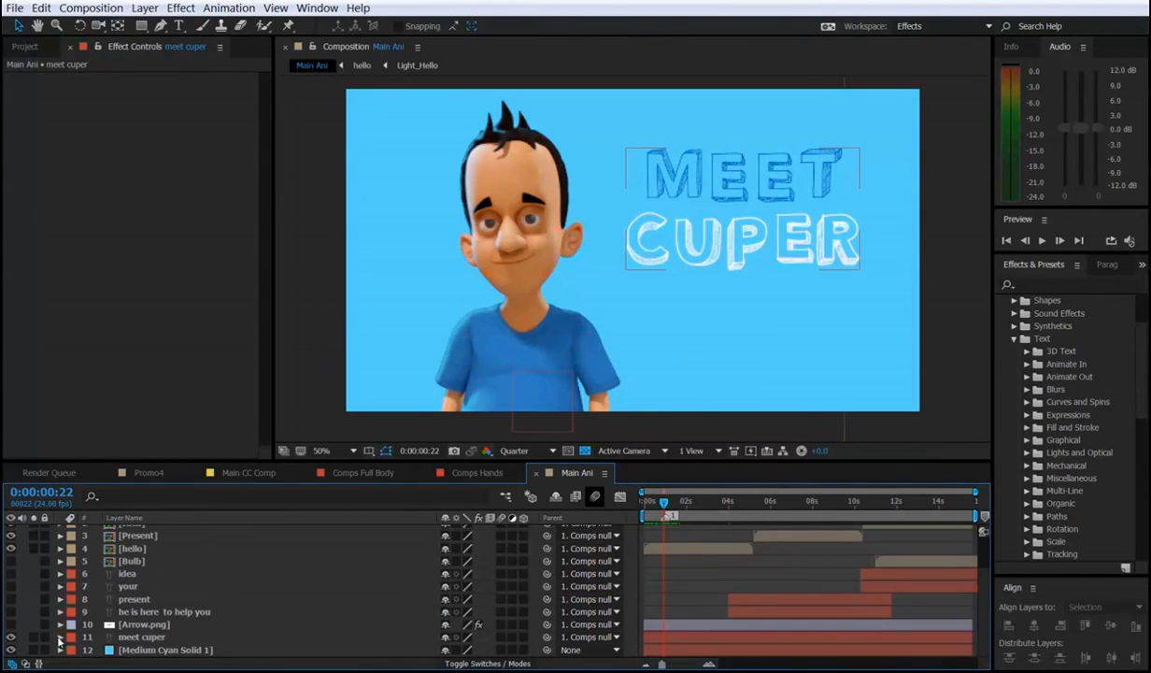
click(59, 637)
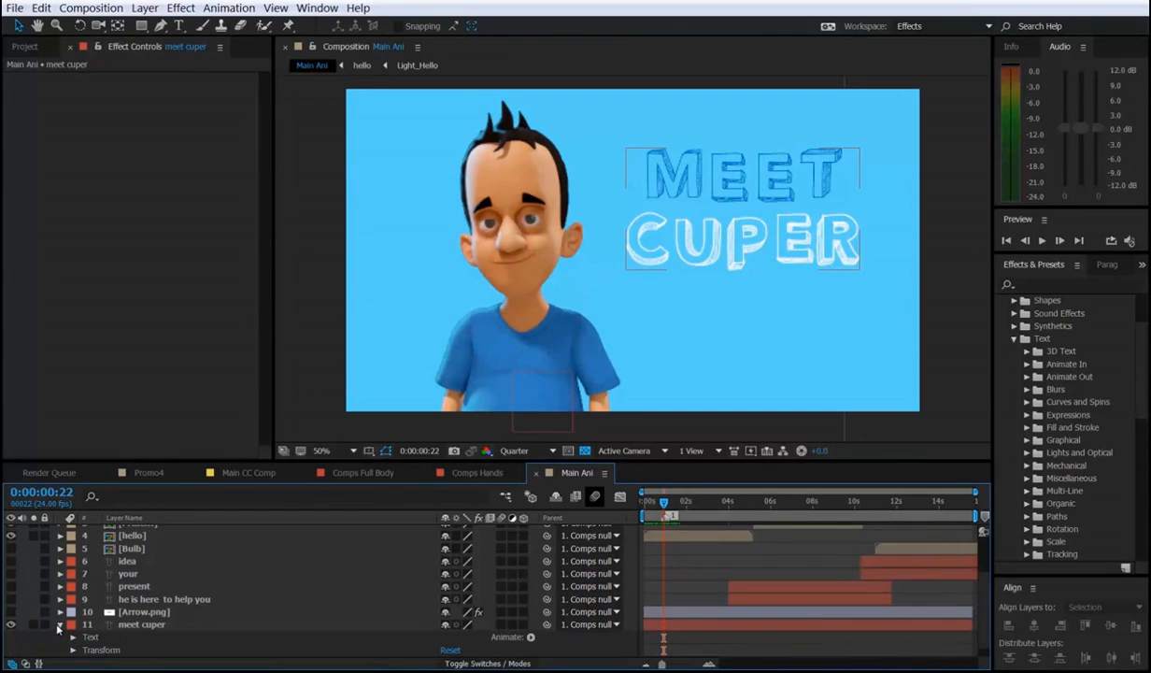
click(85, 636)
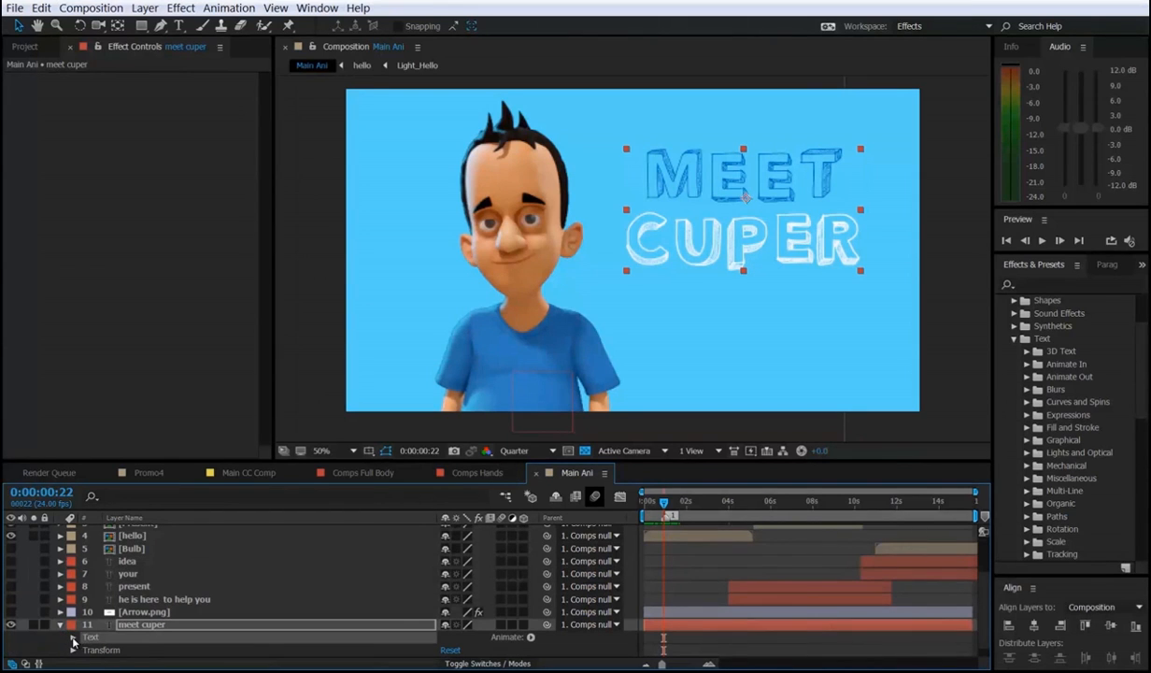
click(72, 637)
click(58, 640)
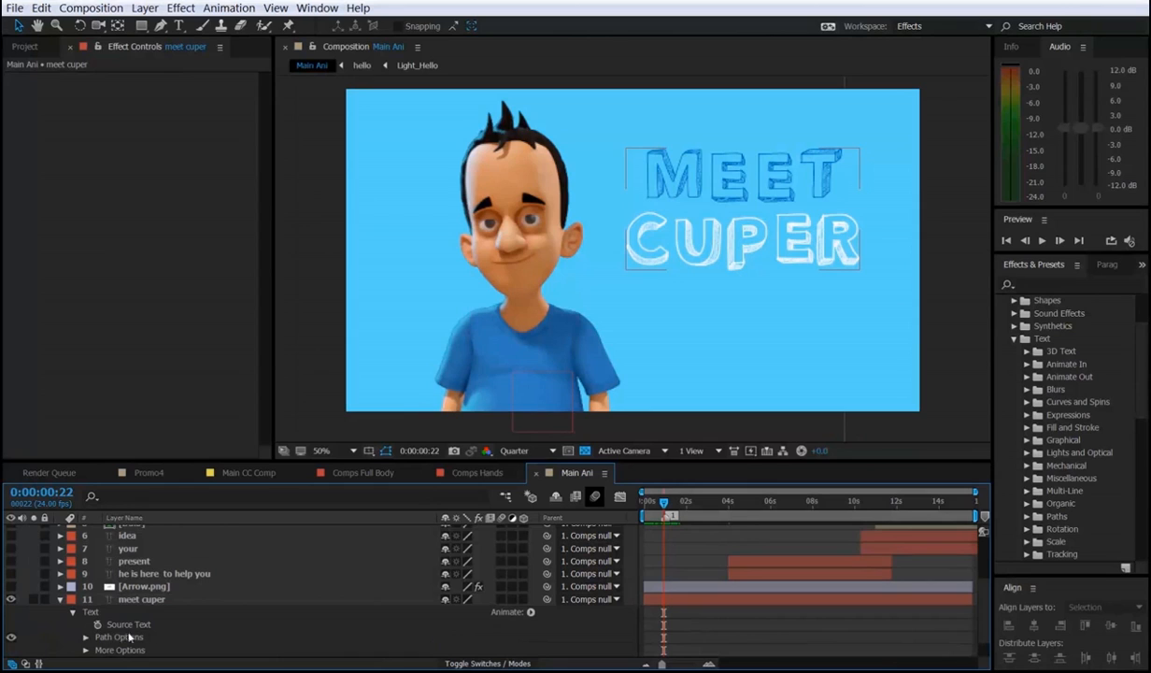
Add an Opacity text animator to the meet cuper layer and set its opacity to 0%.
click(530, 613)
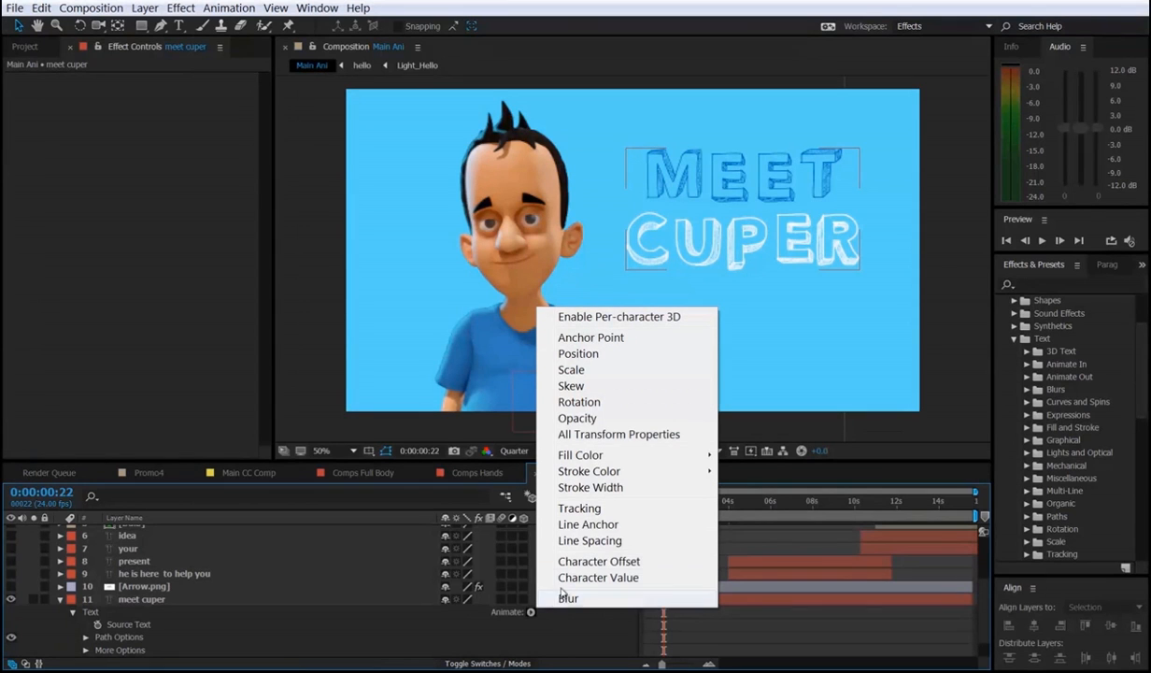
click(580, 419)
scroll(205, 589, down, 1)
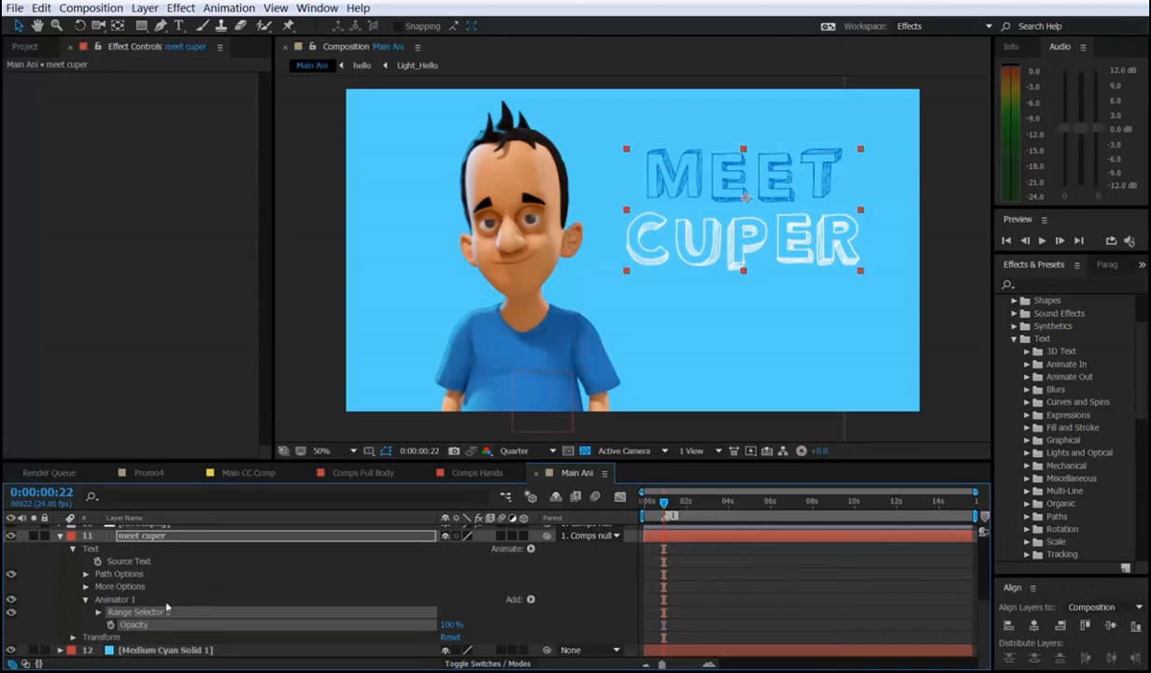
click(115, 600)
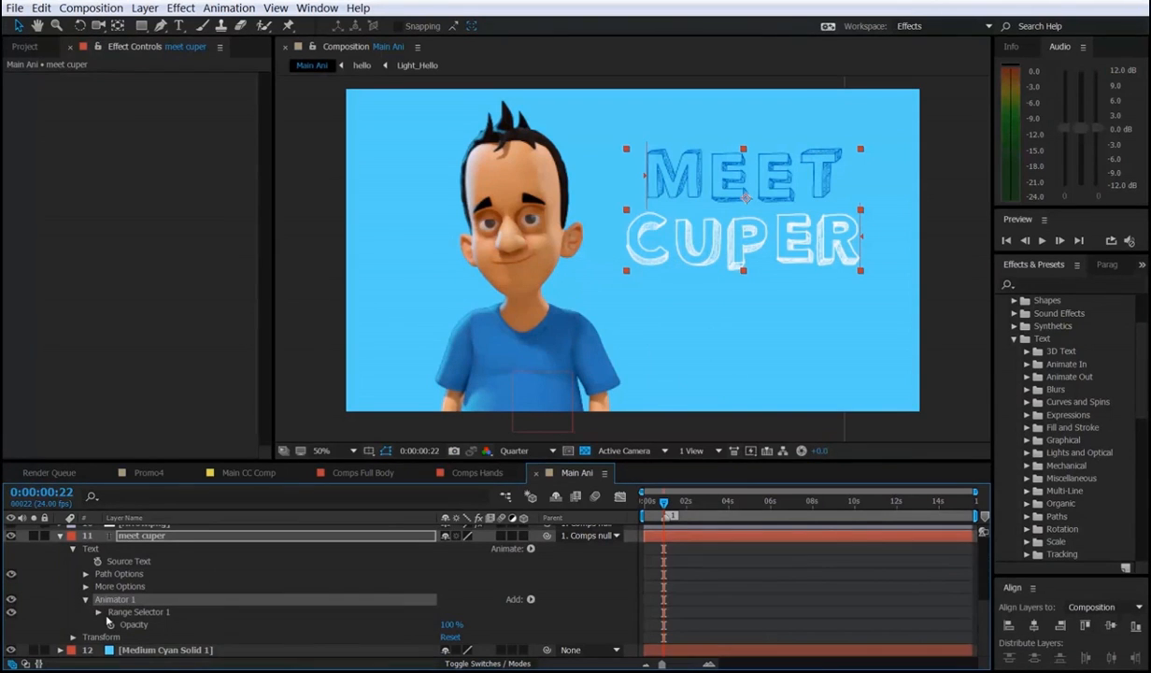
drag(451, 624, 369, 629)
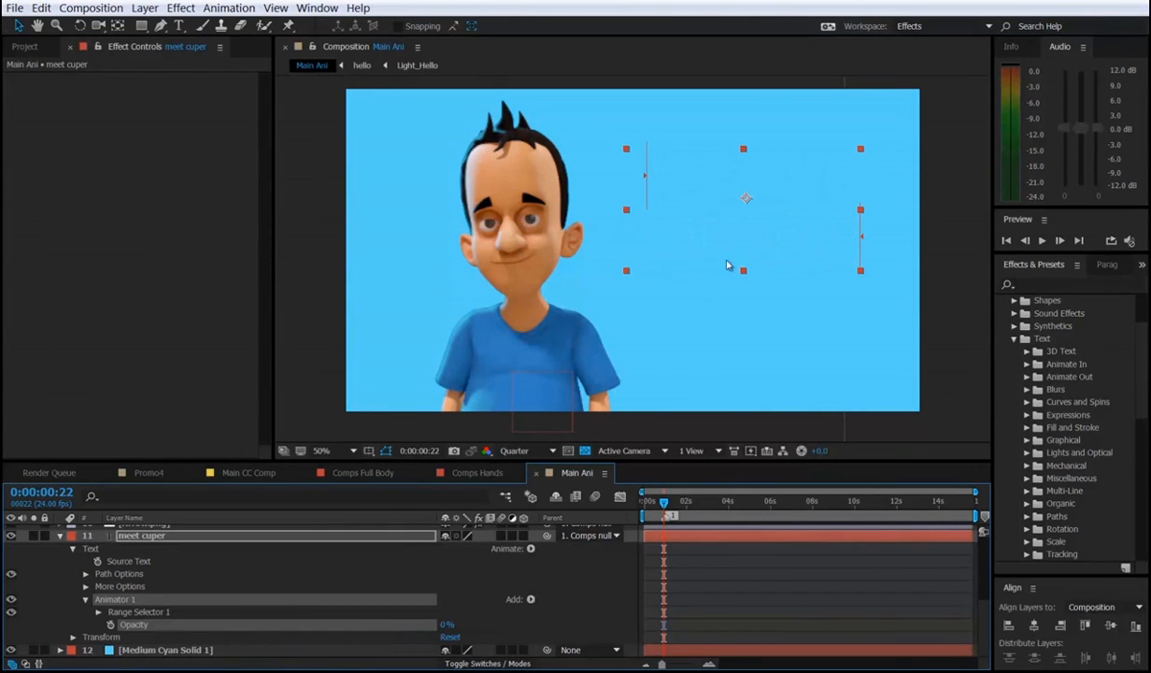
Expand Range Selector 1 under Animator 1 and examine its Start, End and Offset properties.
click(99, 613)
click(68, 583)
click(142, 574)
click(141, 586)
click(142, 599)
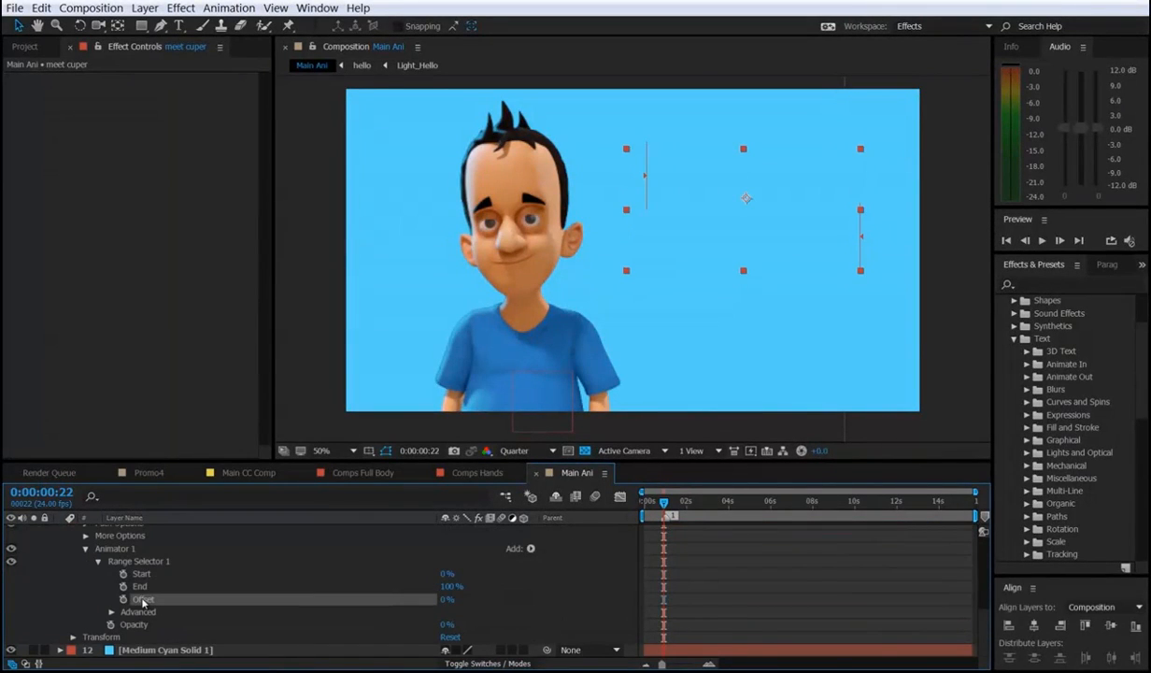
click(302, 567)
click(470, 589)
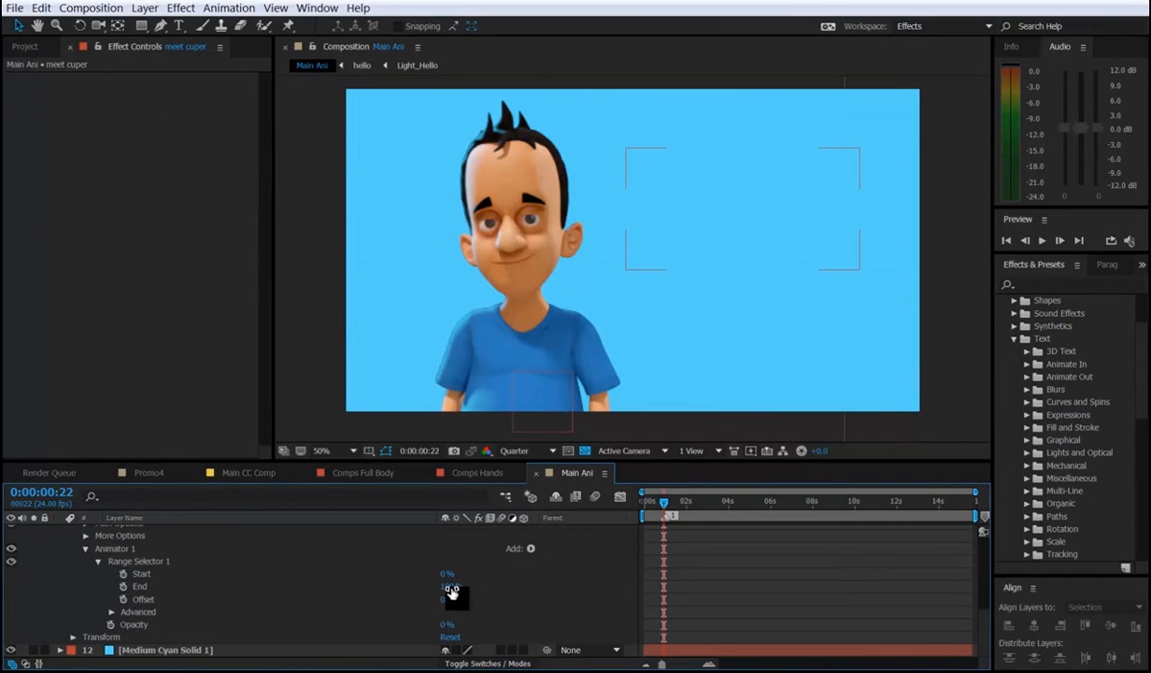
mouse_move(452, 591)
mouse_down()
mouse_move(375, 593)
mouse_move(465, 590)
mouse_move(417, 591)
mouse_move(449, 574)
mouse_move(524, 576)
mouse_move(434, 576)
mouse_up()
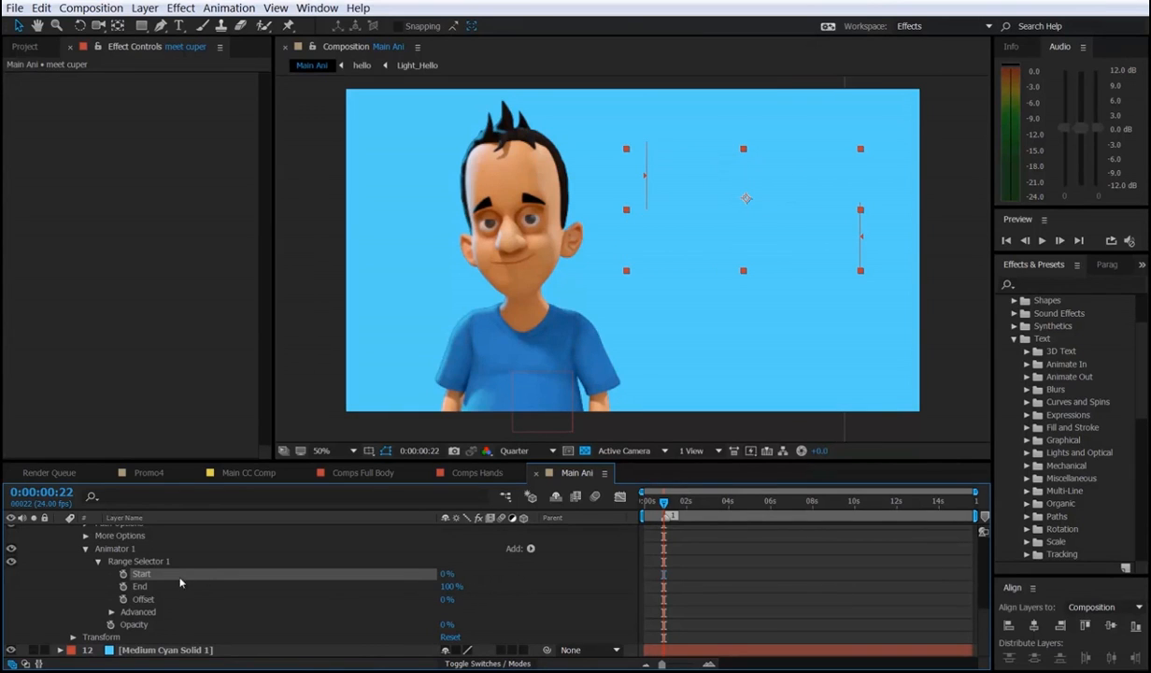
Add a 0% Start keyframe to Range Selector 1, preview the timing, and move the keyframe to 0:00:00:14.
click(124, 576)
key(space)
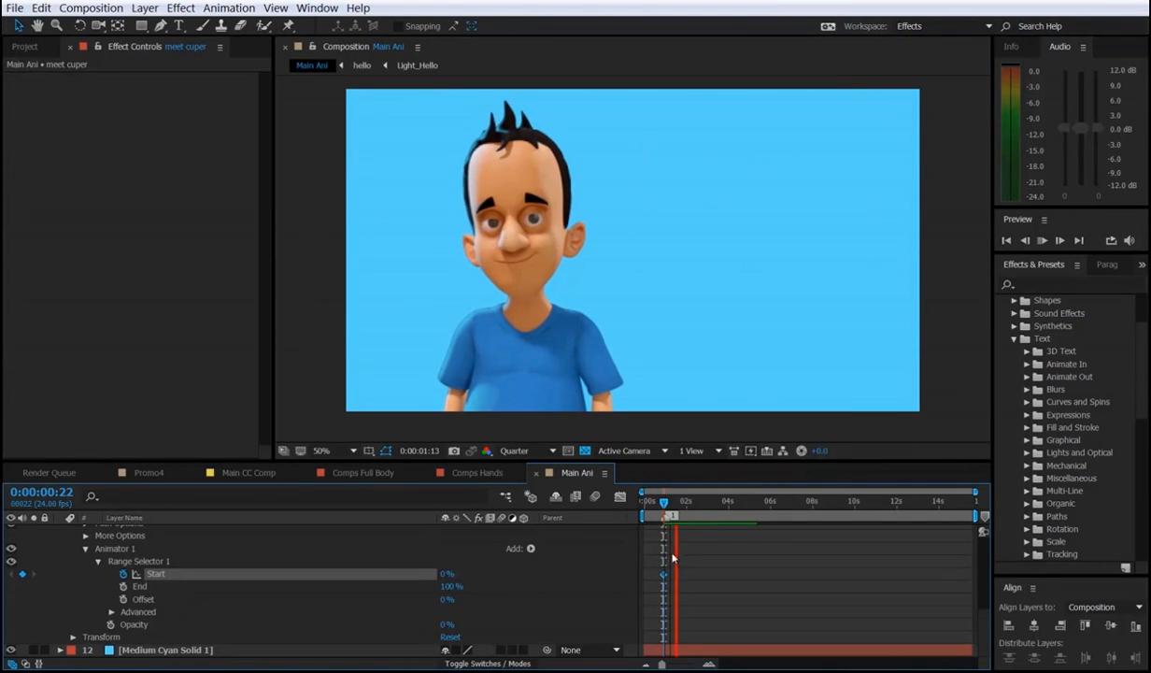
key(space)
drag(661, 504, 653, 505)
drag(664, 574, 654, 574)
Check when the title starts to appear in the Promo4 composition and return to Main Ani.
click(171, 476)
drag(706, 502, 656, 547)
click(597, 478)
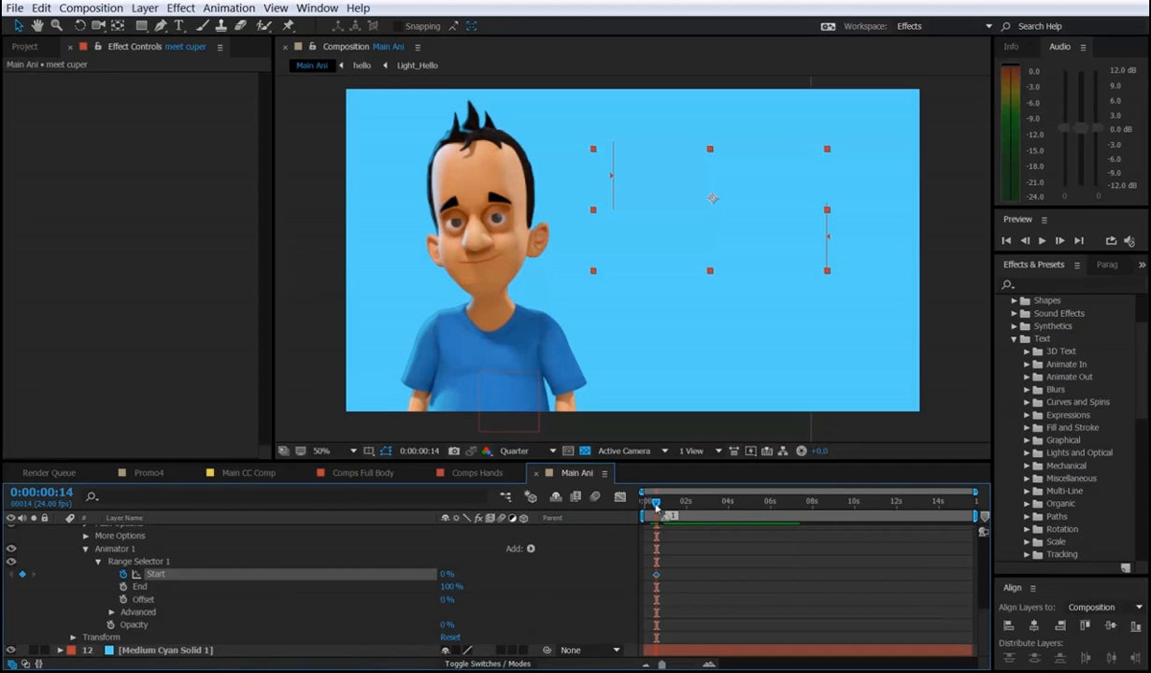
Set the range selector's Start to 100% at 0:00:01:09 and preview the title reveal from the composition start.
drag(656, 506, 673, 514)
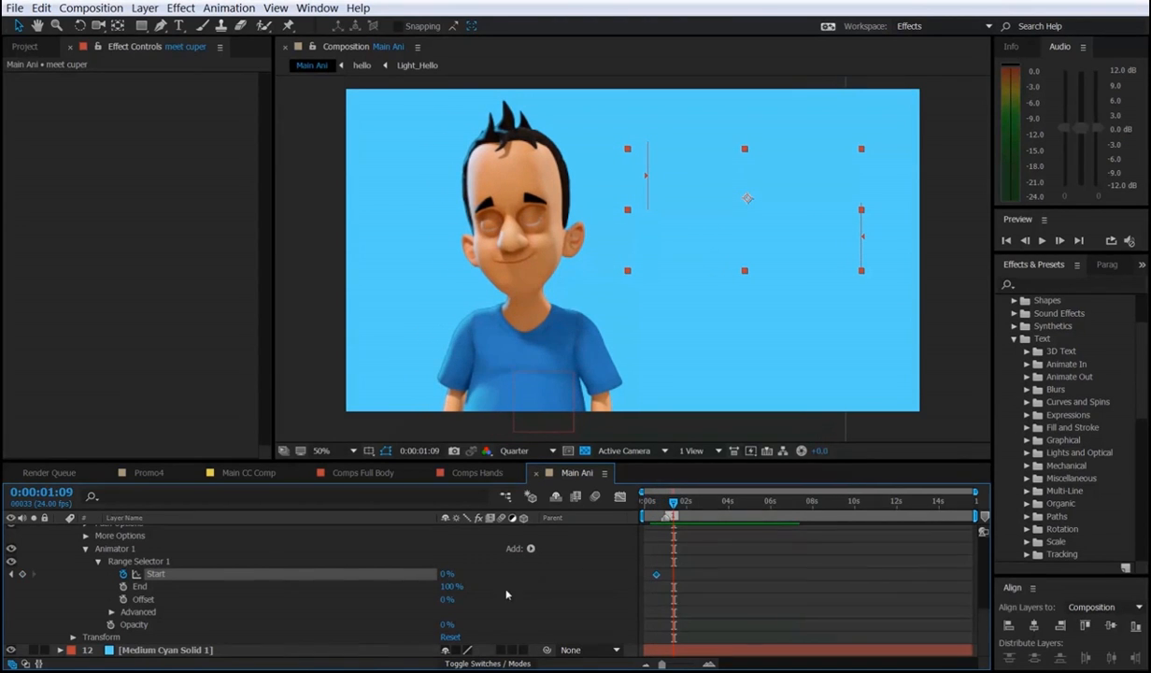
click(446, 573)
text(100)
key(Return)
key(Home)
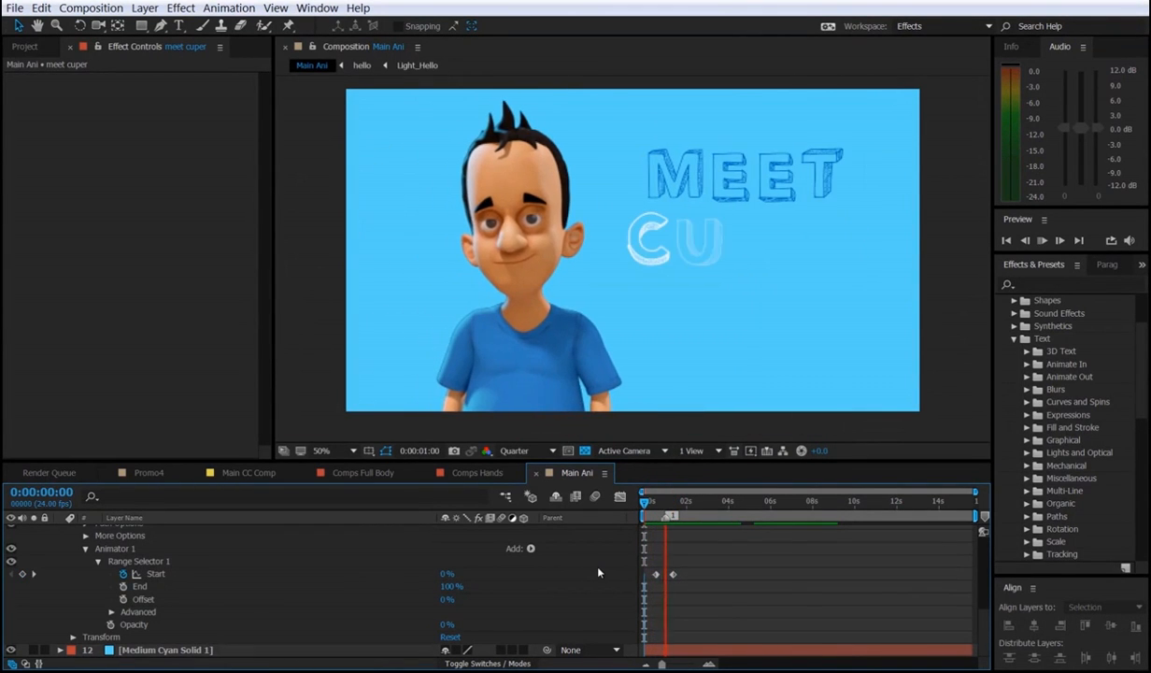
click(641, 504)
key(space)
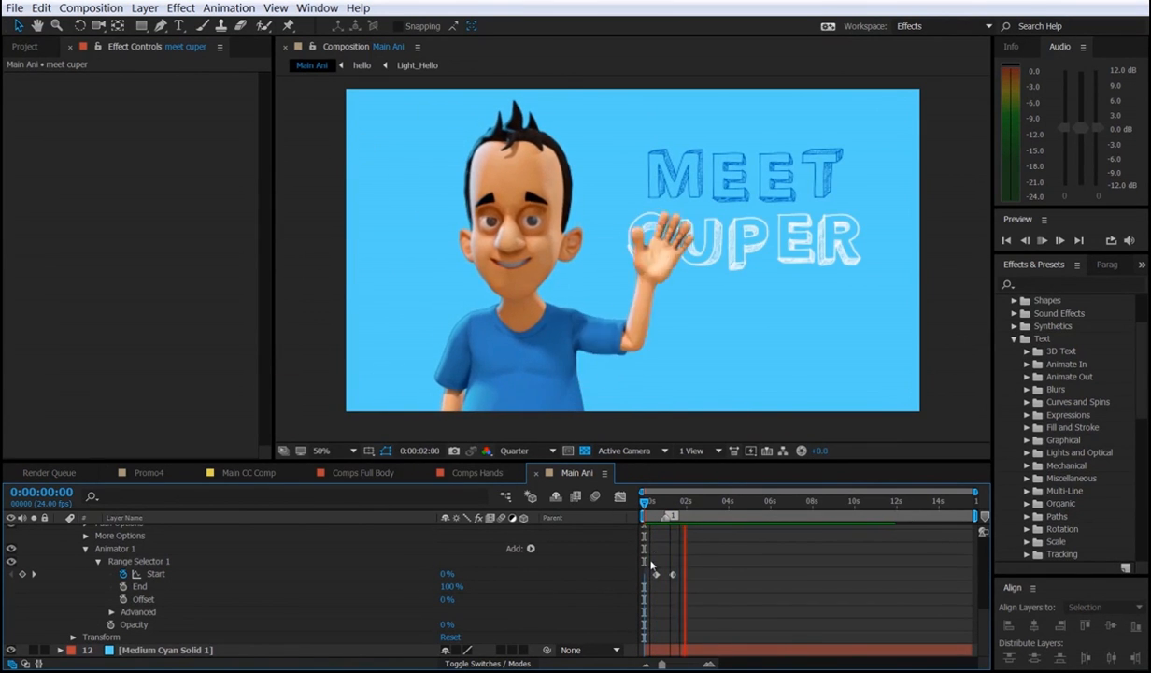
Review how Promo4 continues after the title reveal and return to Main Ani.
click(145, 472)
drag(663, 505, 692, 514)
key(space)
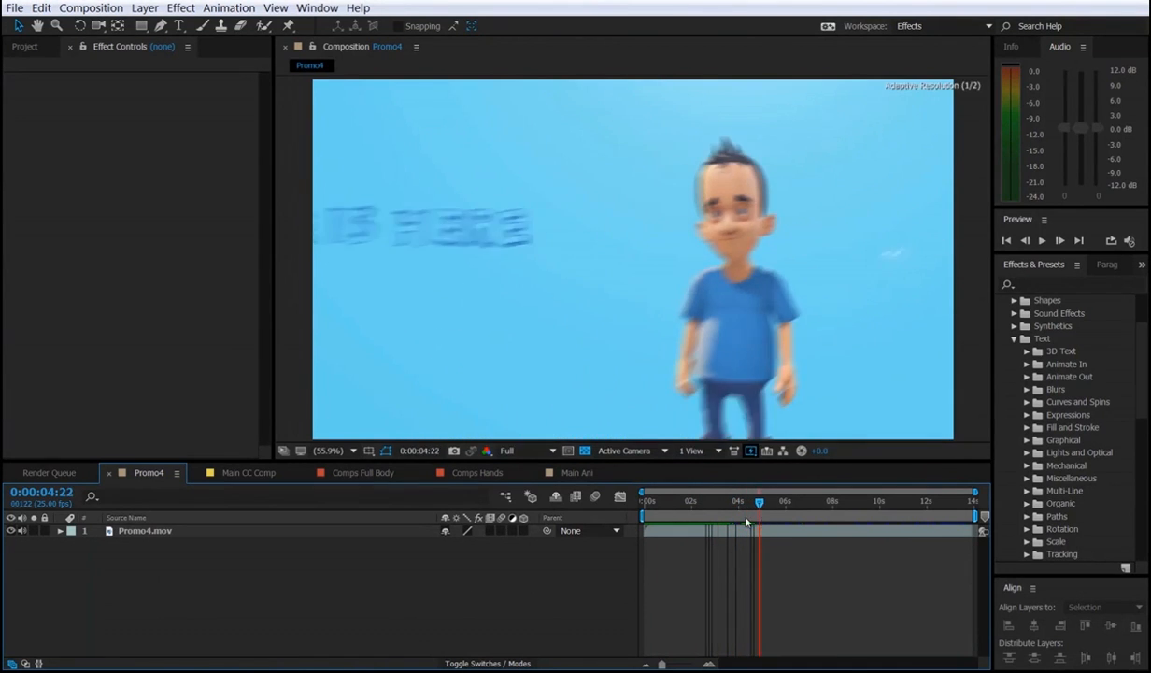
key(space)
click(495, 474)
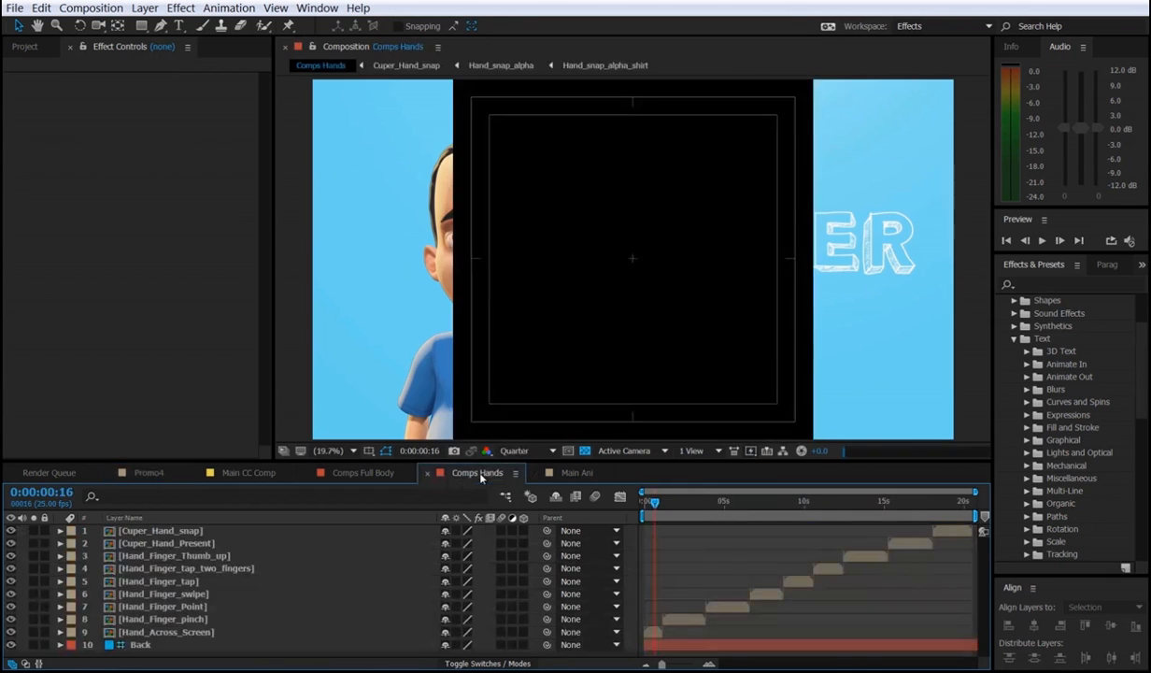
click(572, 473)
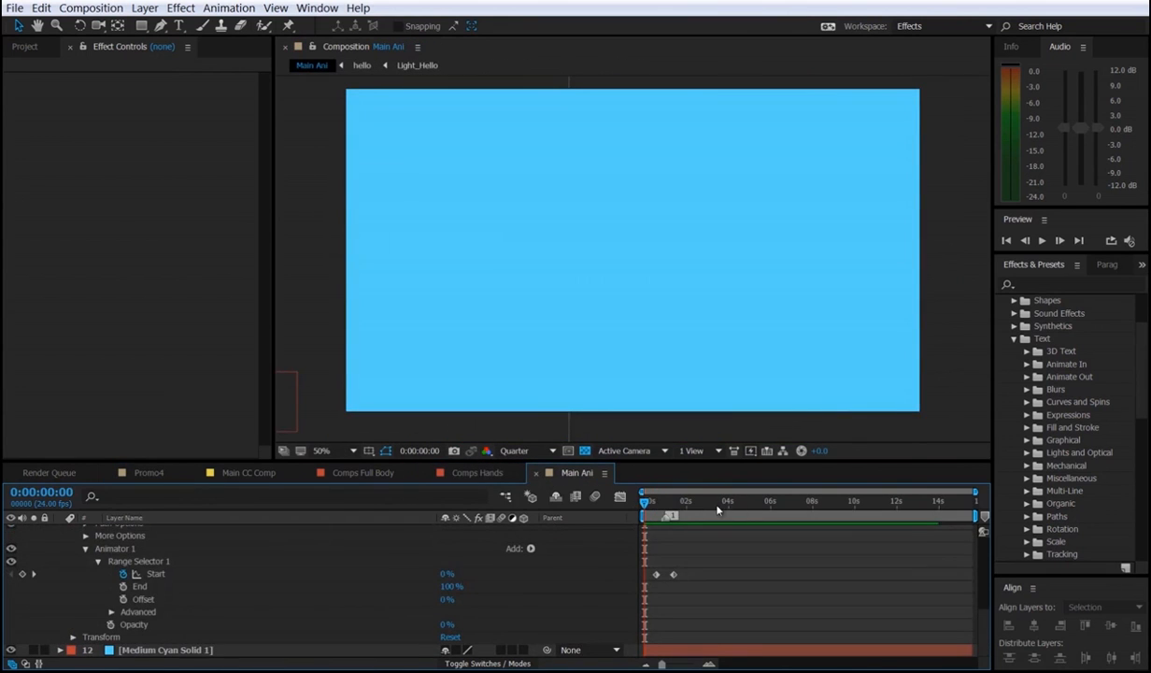
Move the current time to 0:00:01:00, collapse the properties of all layers and select the Arrow.png layer.
drag(643, 504, 665, 516)
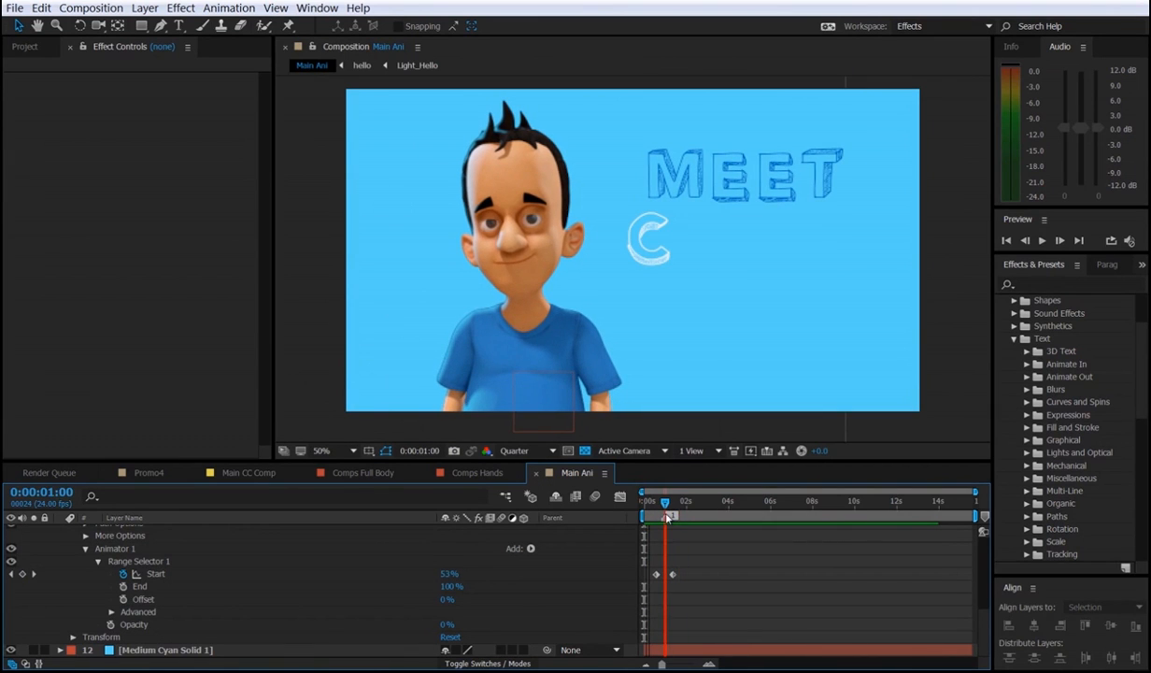
key(ctrl+a)
key(u)
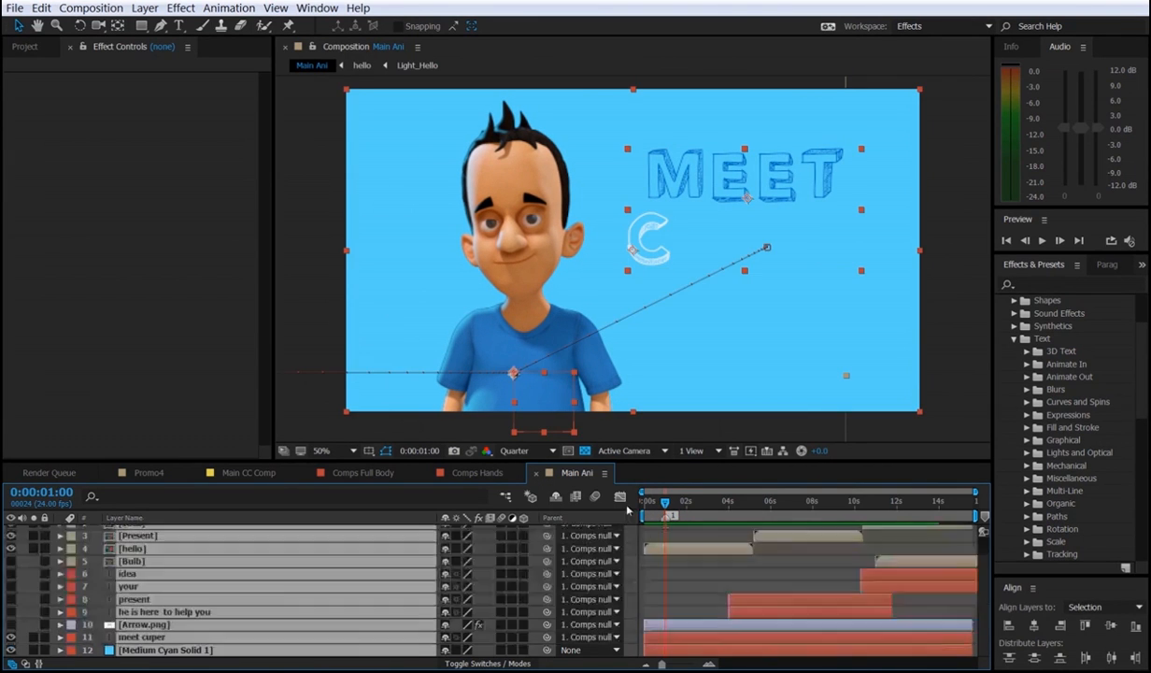
click(676, 593)
click(128, 624)
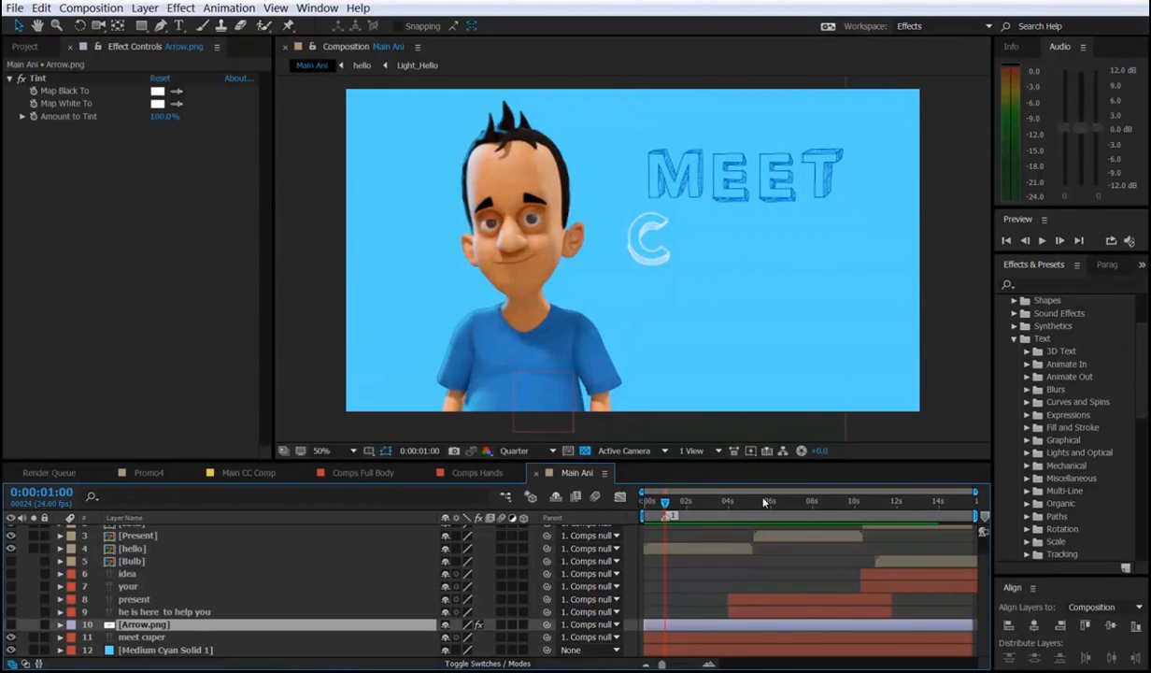
Check around 0:00:02:00 in the Promo4 composition how the arrow appears and return to Main Ani.
click(149, 472)
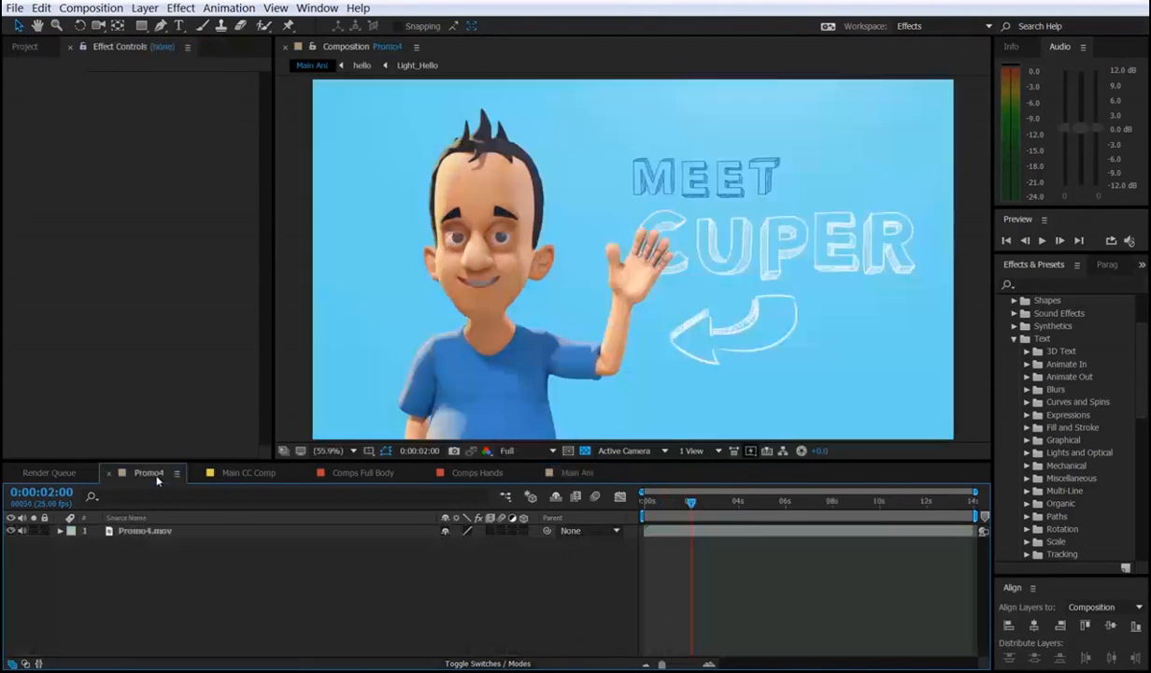
click(677, 506)
drag(679, 509, 693, 514)
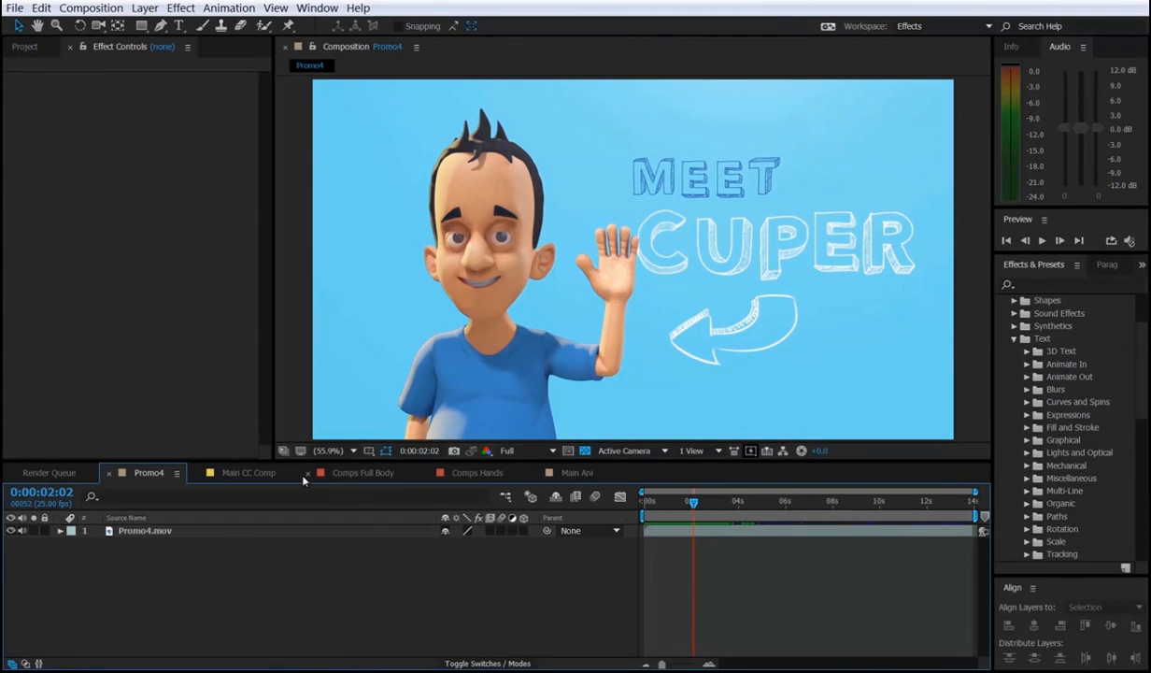
click(571, 471)
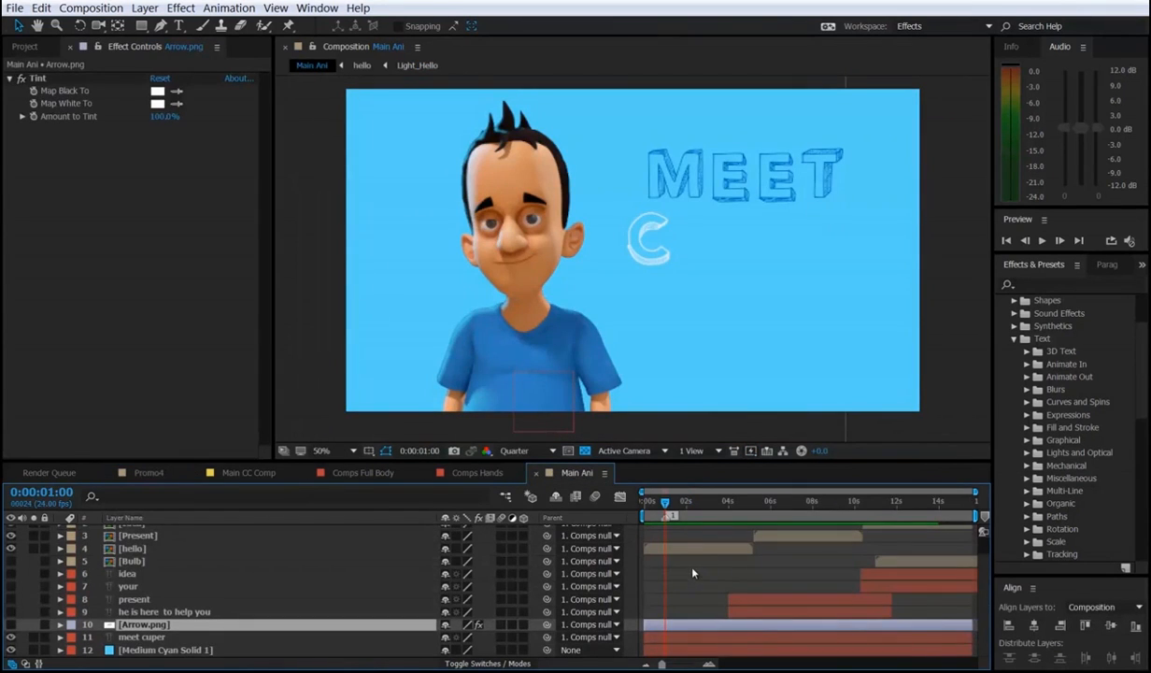
Make the Arrow.png layer visible, move the current time to 0:00:01:13 and place the layer's anchor point at the arrow's upper tail end.
click(10, 623)
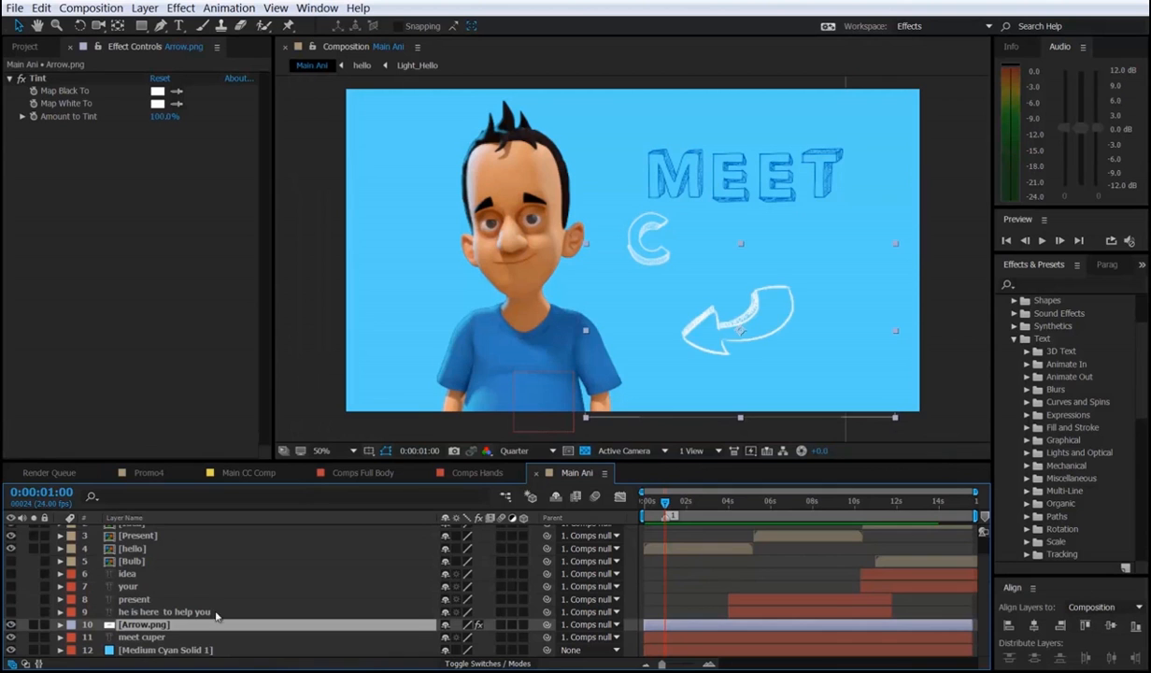
drag(667, 506, 680, 511)
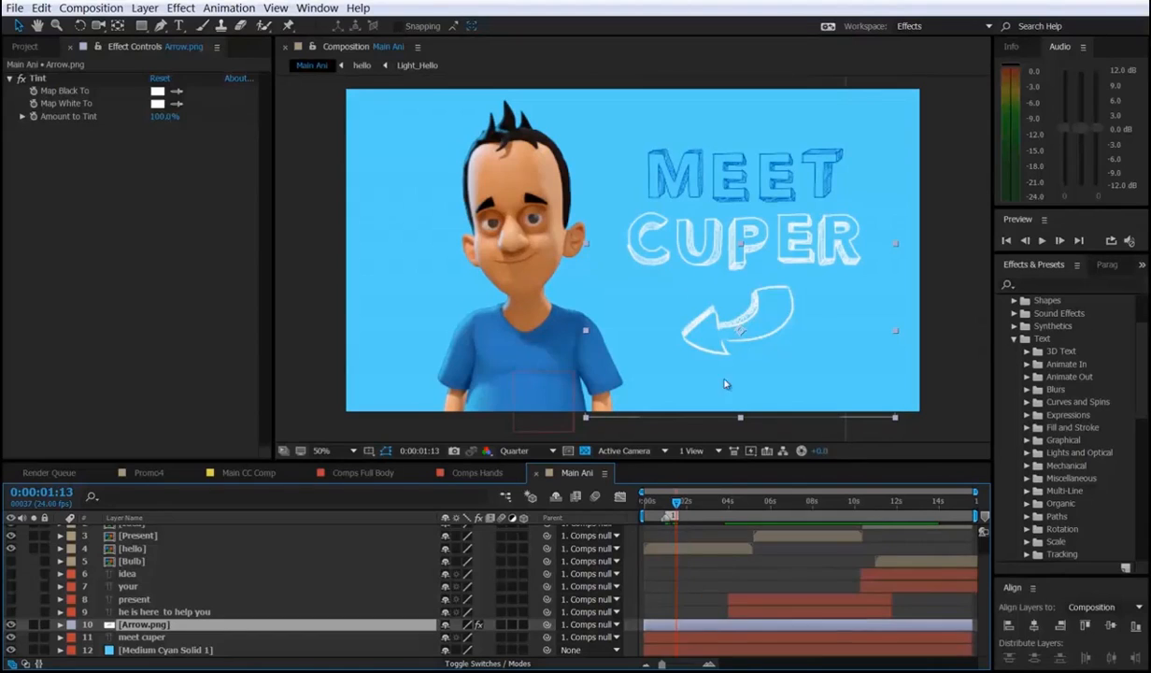
key(y)
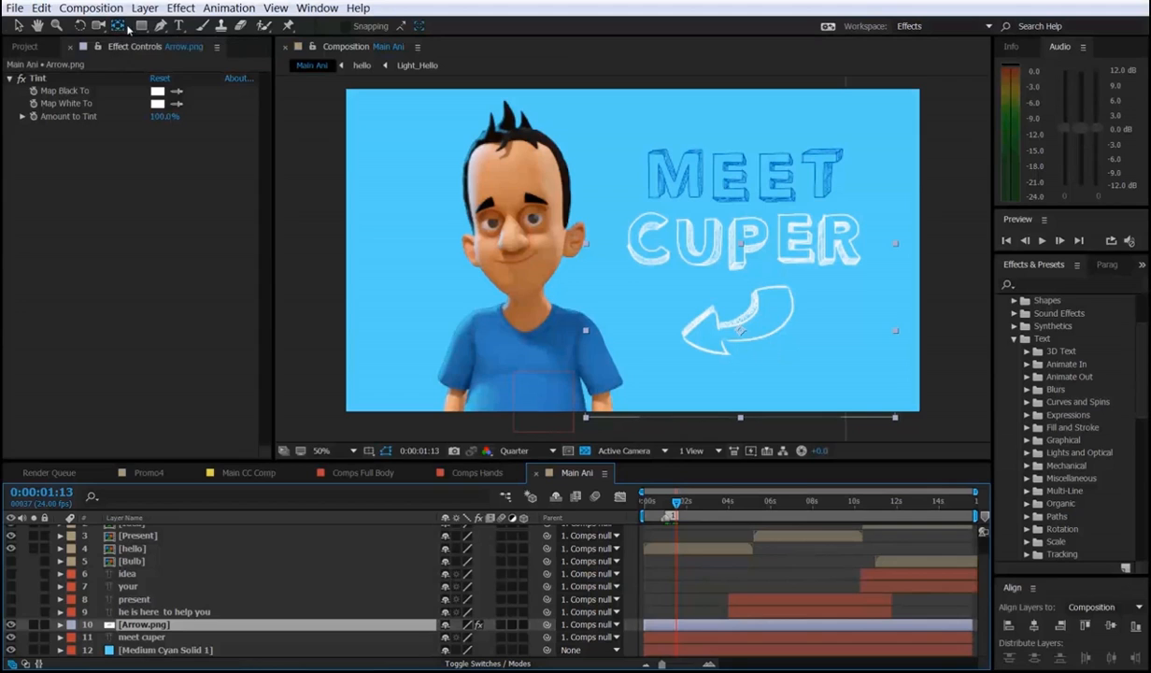
click(118, 27)
drag(739, 332, 769, 293)
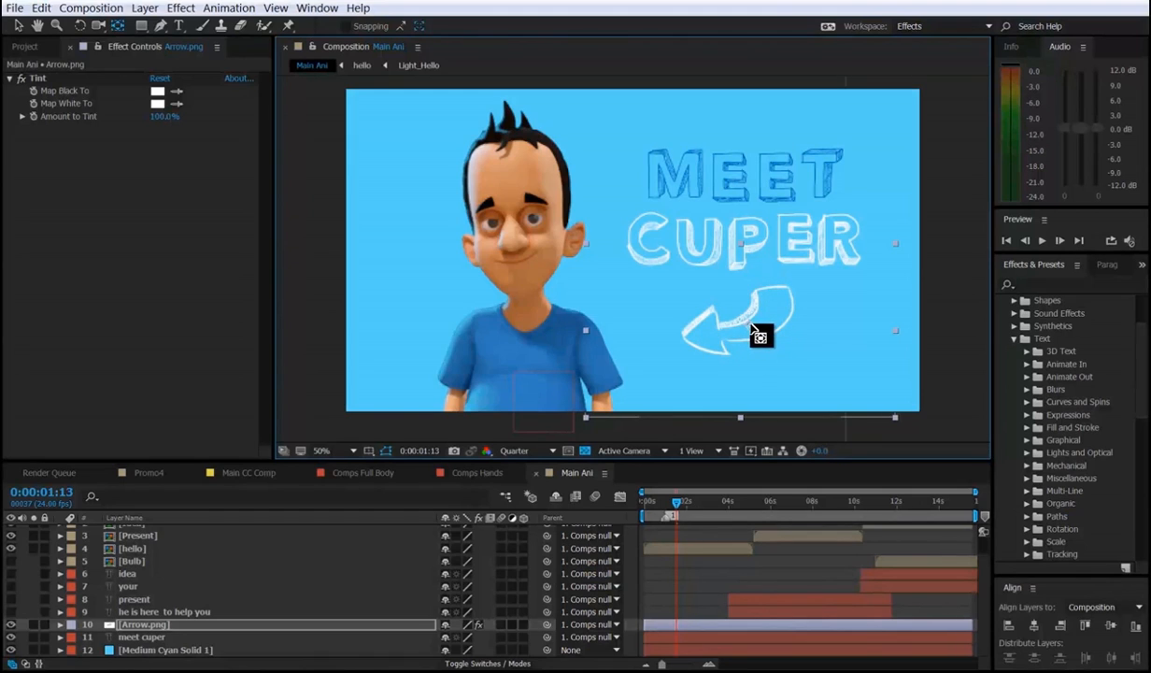
Try rotating the Arrow.png layer around its anchor point and undo each rotation.
key(r)
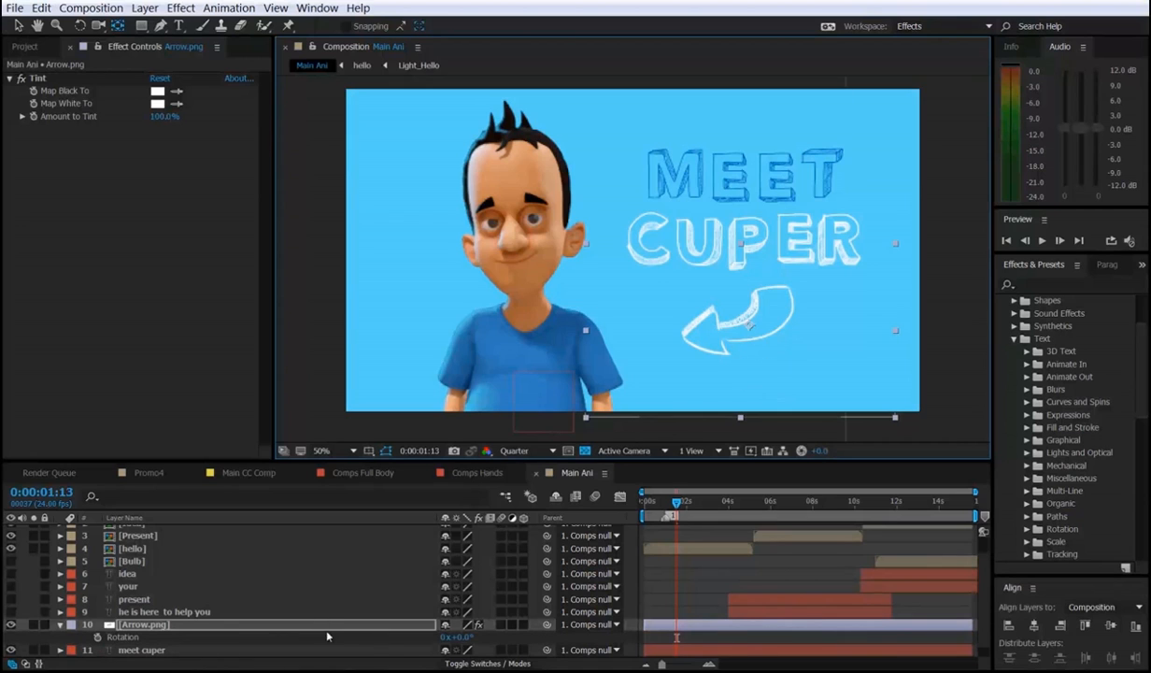
mouse_move(453, 636)
mouse_down()
mouse_move(492, 642)
mouse_move(439, 628)
mouse_up()
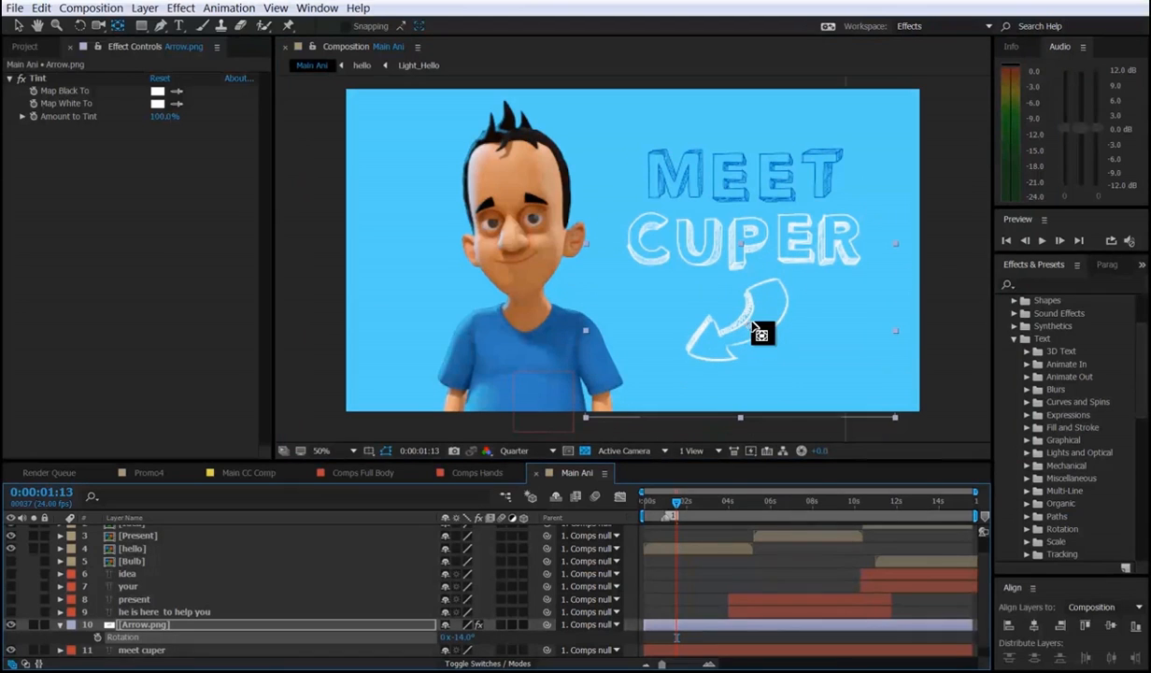
key(ctrl+z)
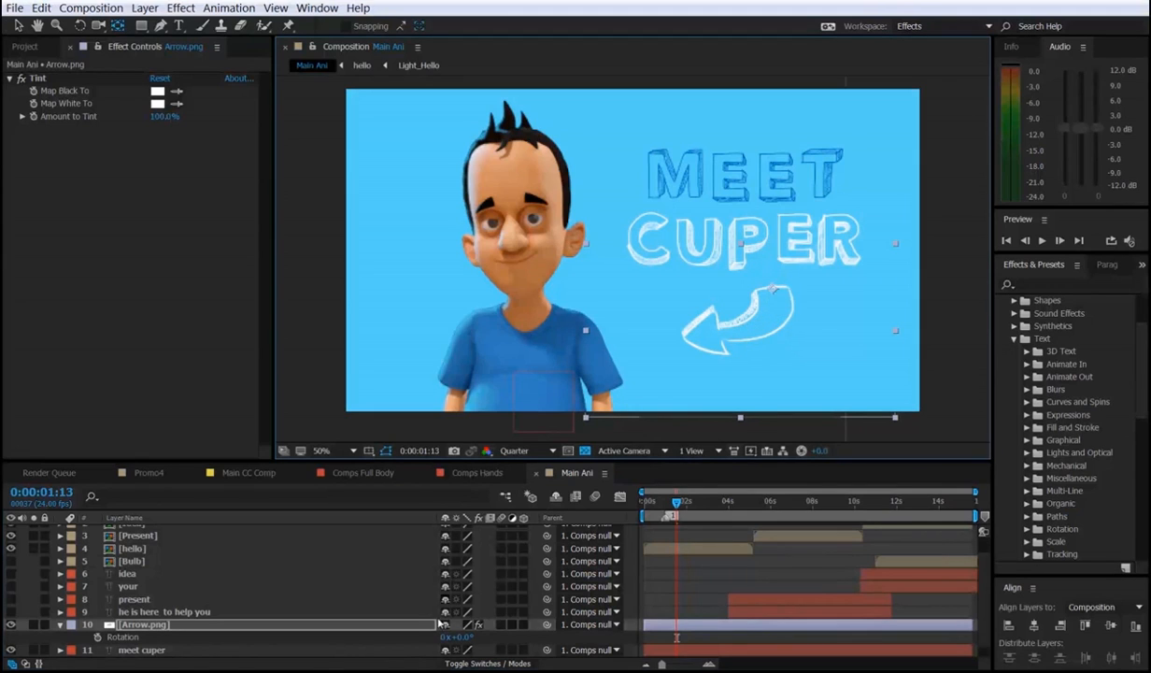
drag(455, 637, 417, 636)
key(ctrl+z)
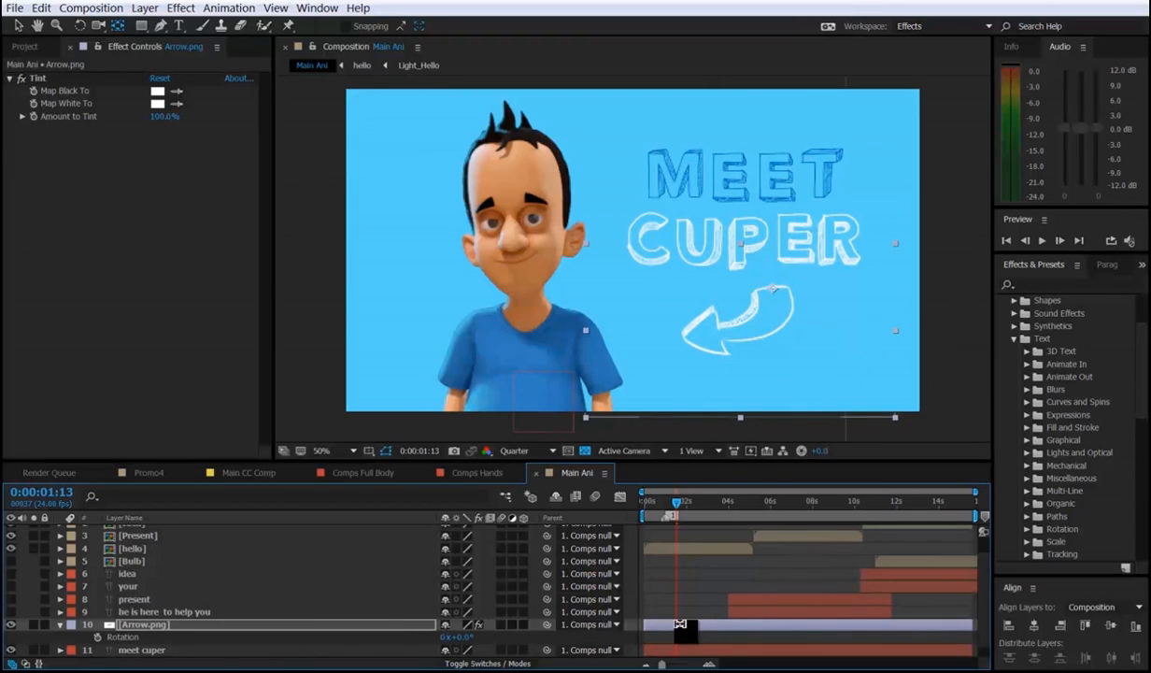
Start animating the Arrow.png layer's Scale with a keyframe at 0:00:01:13.
click(681, 609)
click(684, 624)
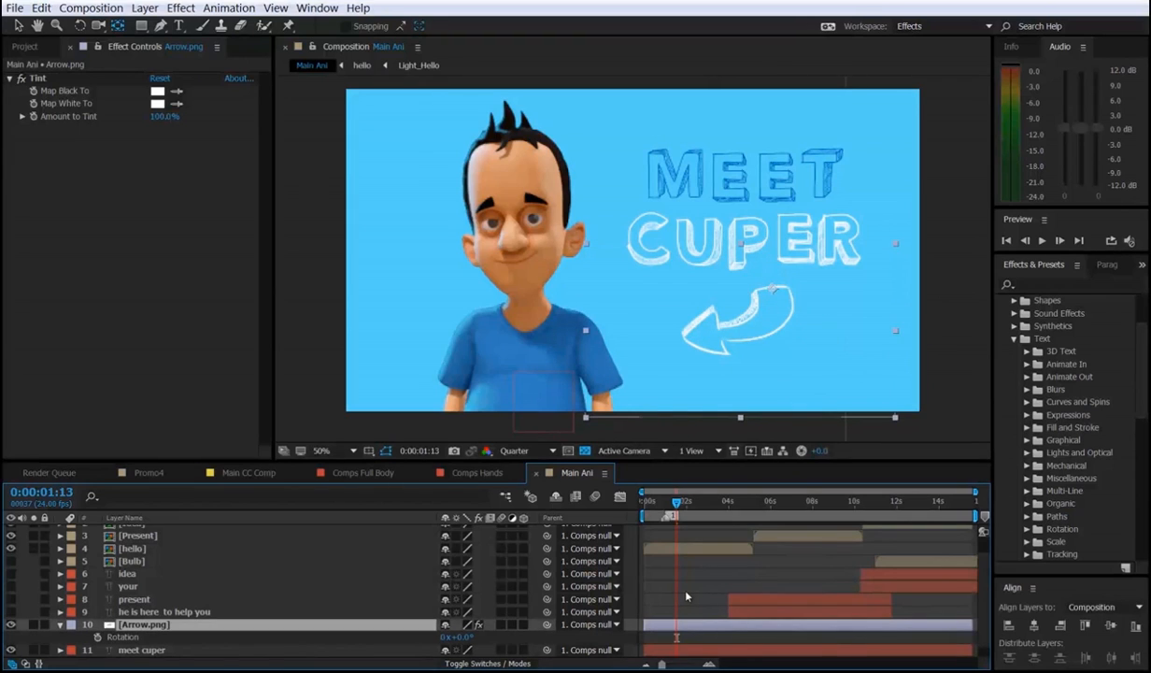
key(s)
click(97, 636)
scroll(662, 626, up, 1)
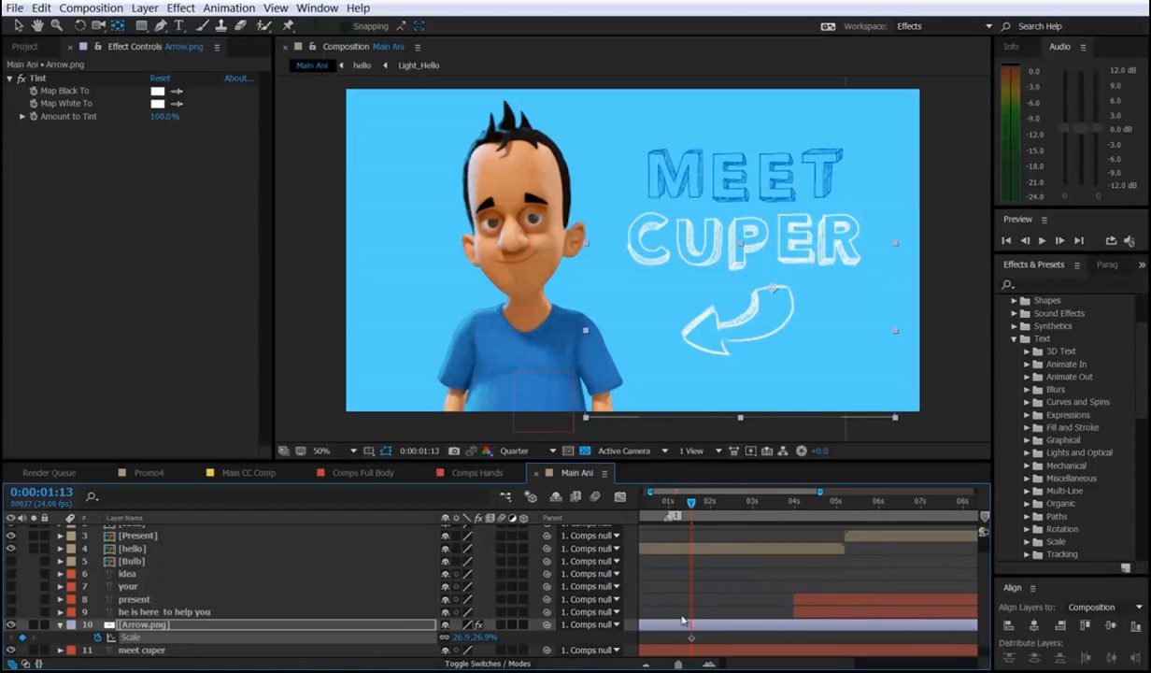
Add Scale keyframes to the Arrow.png layer at 0:00:02:23 and 0:00:02:03.
drag(681, 606, 689, 545)
drag(706, 506, 766, 519)
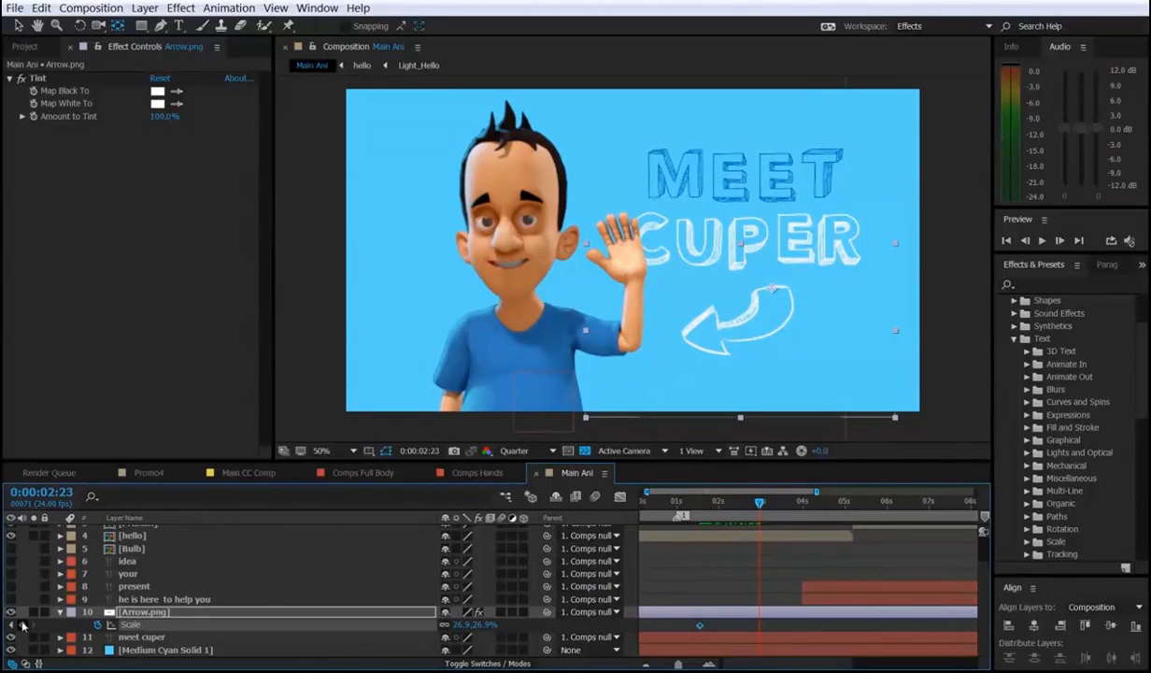
click(732, 555)
drag(731, 508, 723, 514)
click(22, 624)
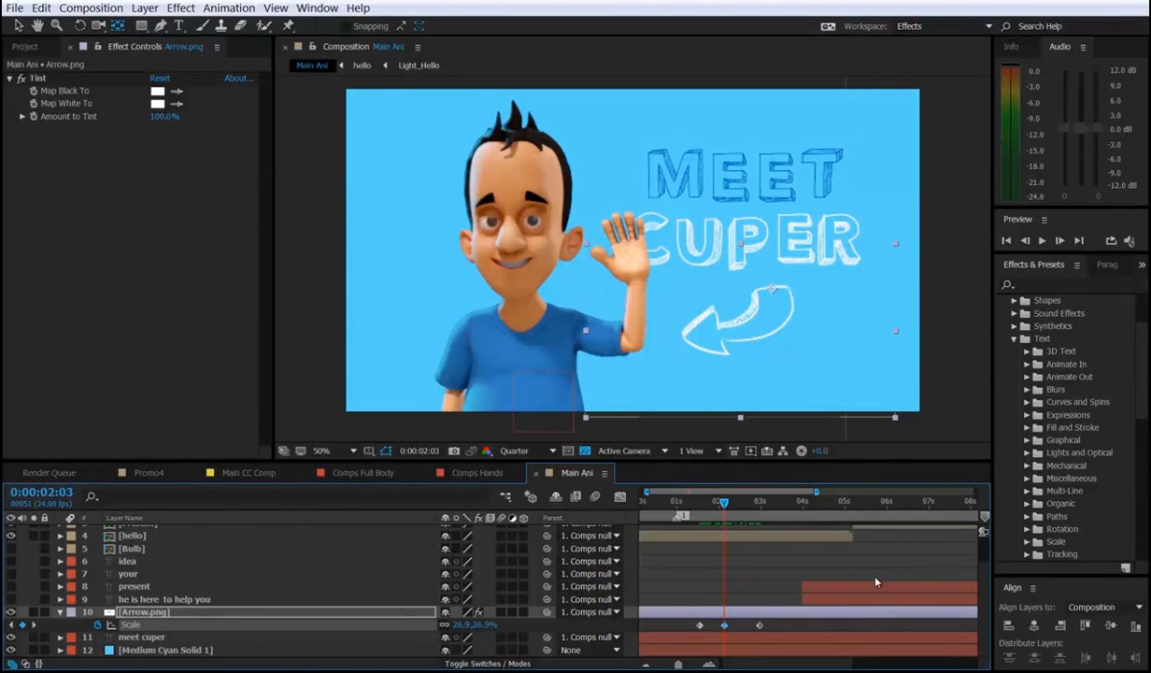
Set the arrow's Scale to 33.1% at the 0:00:02:03 keyframe and to 0% at the 0:00:01:13 keyframe.
drag(724, 508, 760, 502)
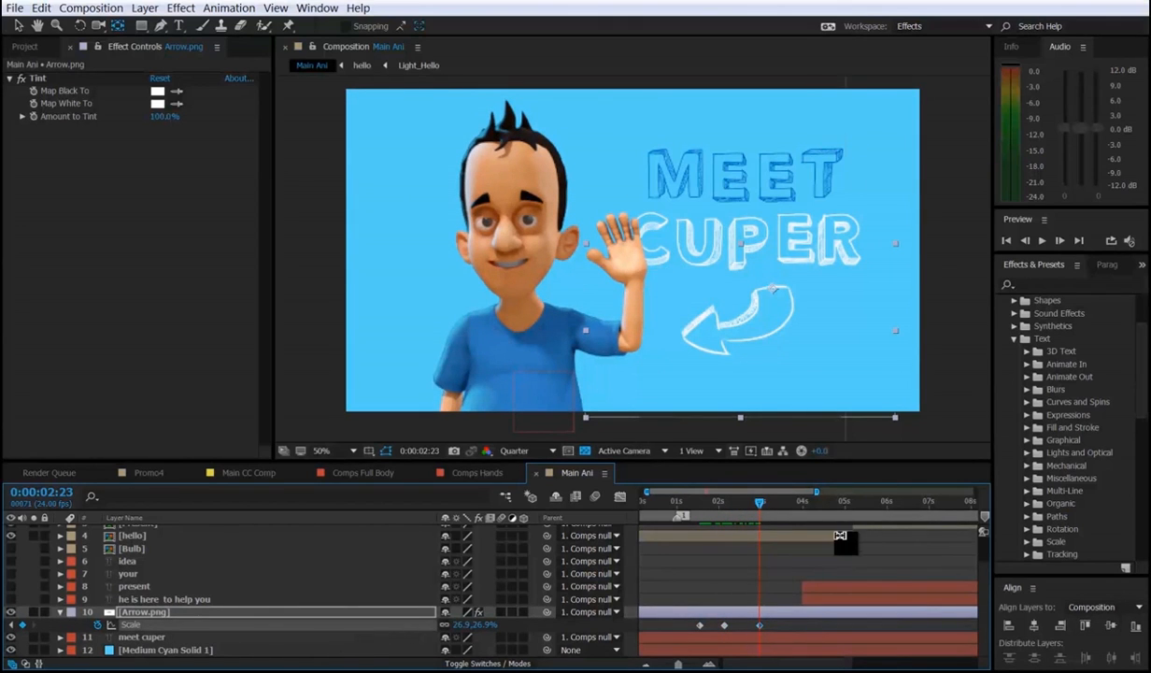
click(726, 506)
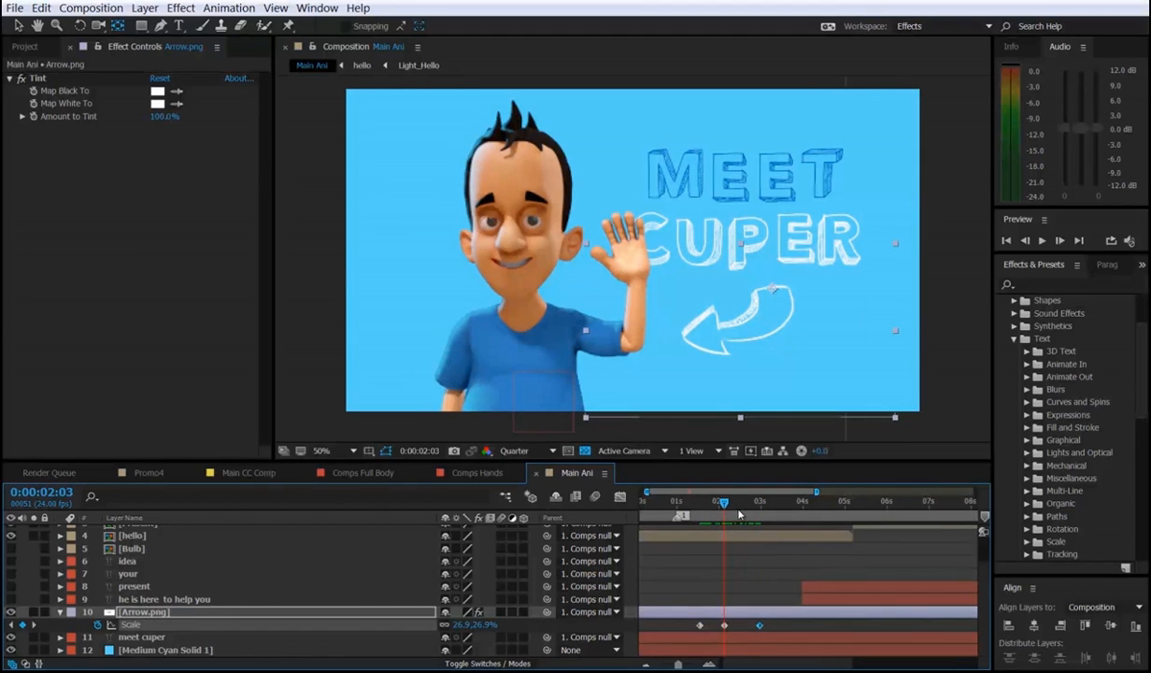
drag(472, 628, 541, 645)
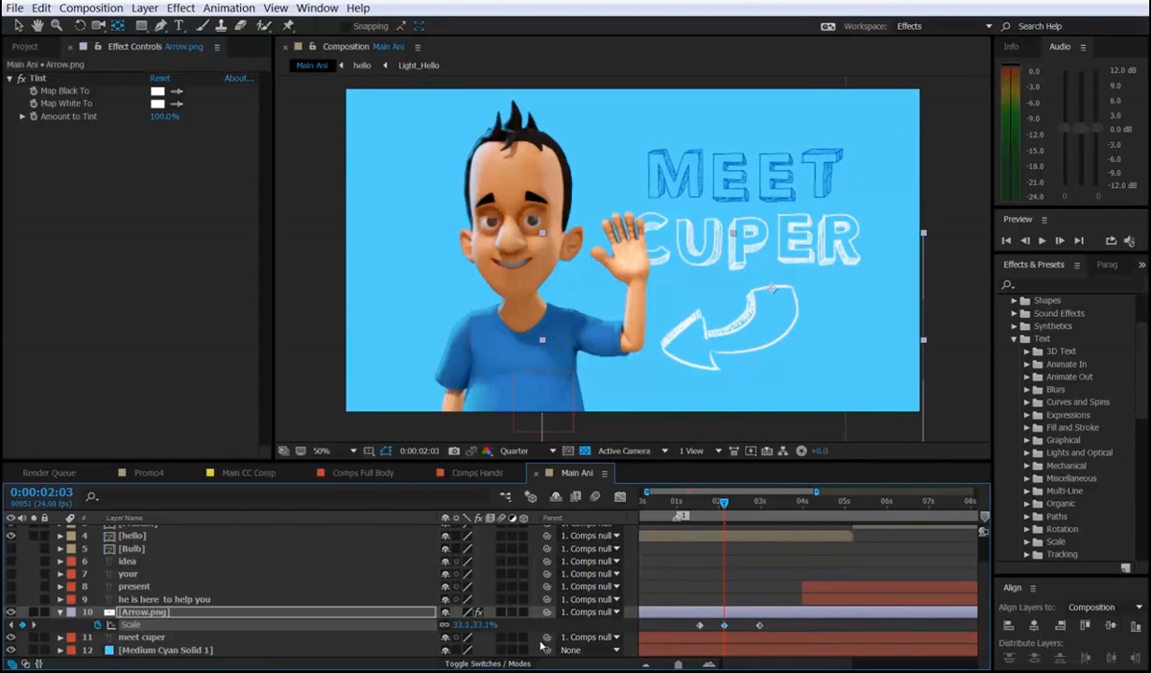
click(700, 502)
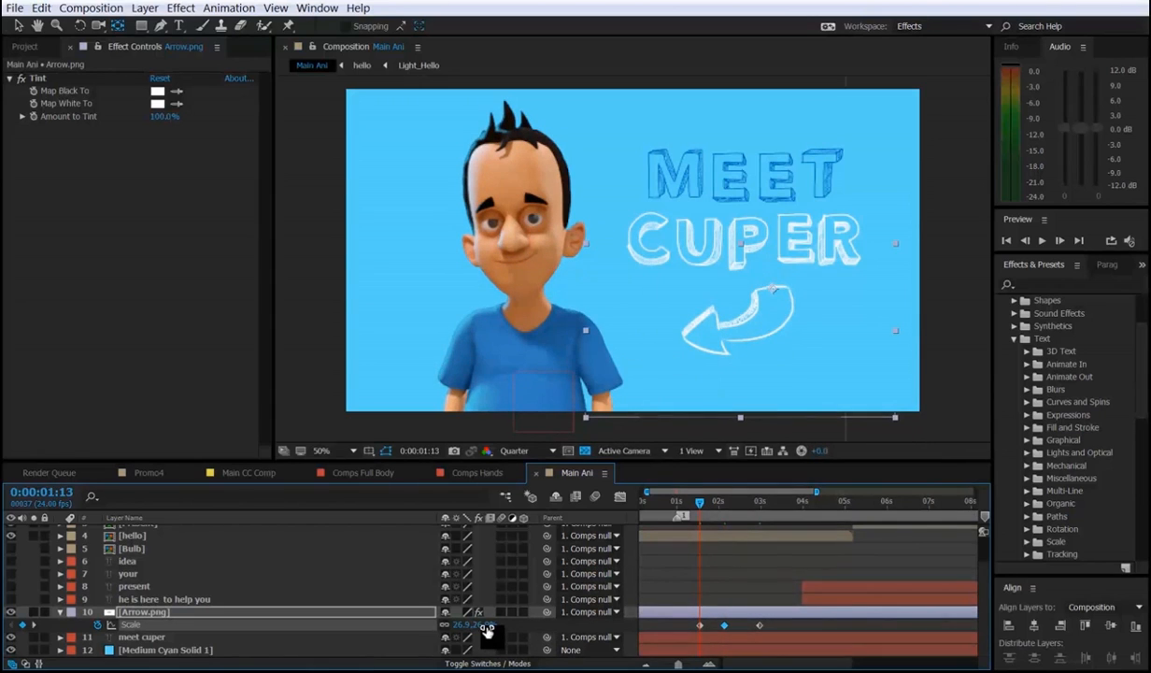
click(488, 626)
click(529, 629)
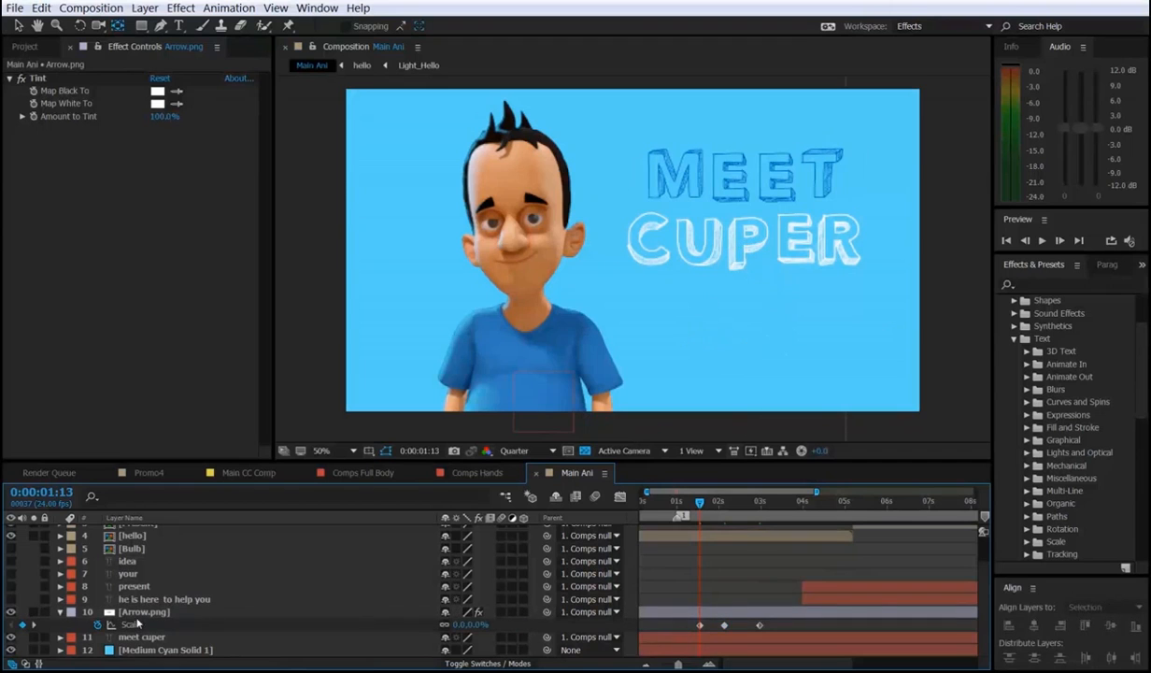
Solo the Arrow.png layer, turn off the transparency grid and preview the arrow's scale animation.
click(35, 613)
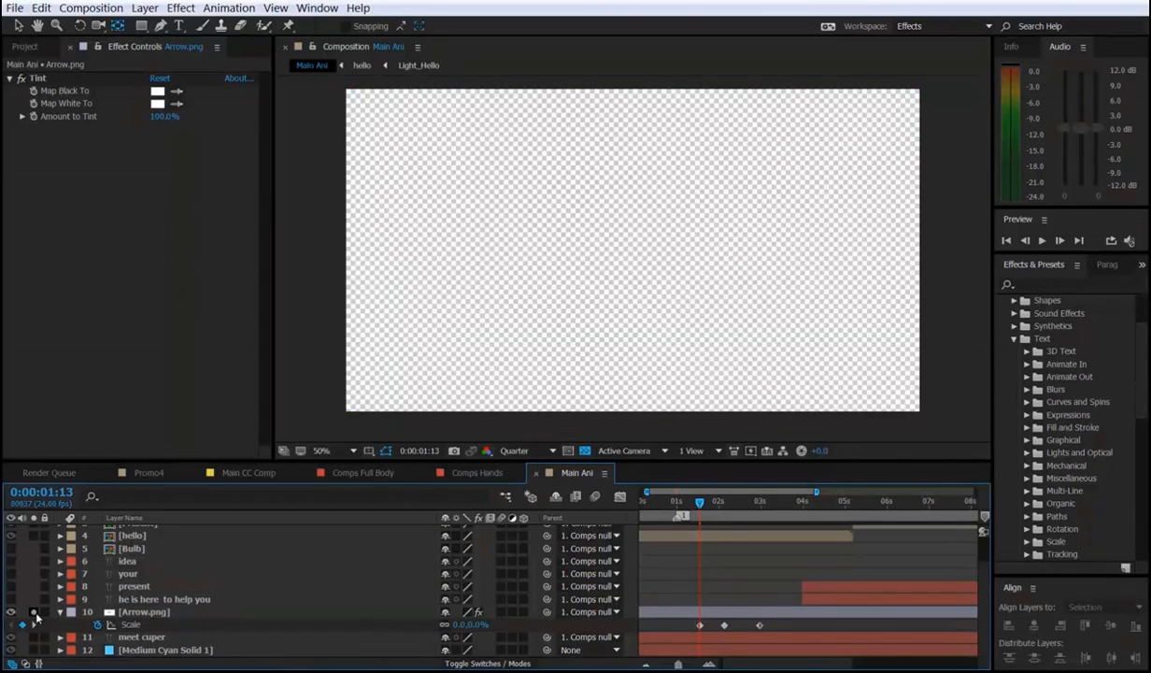
click(562, 421)
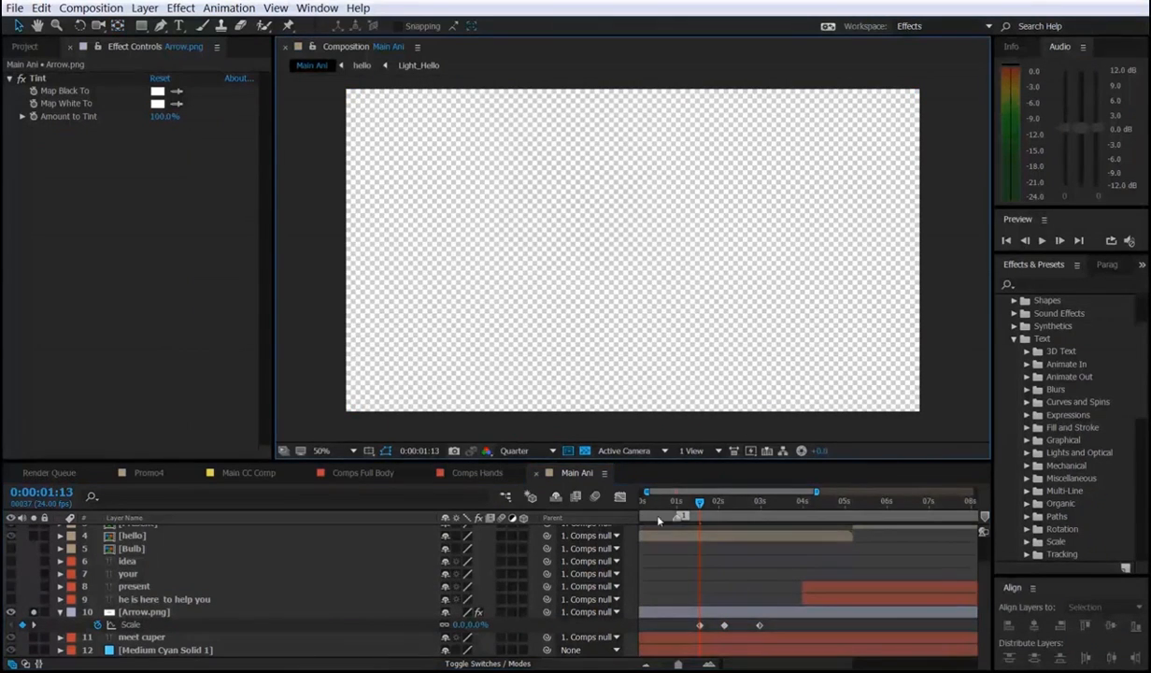
click(585, 452)
key(space)
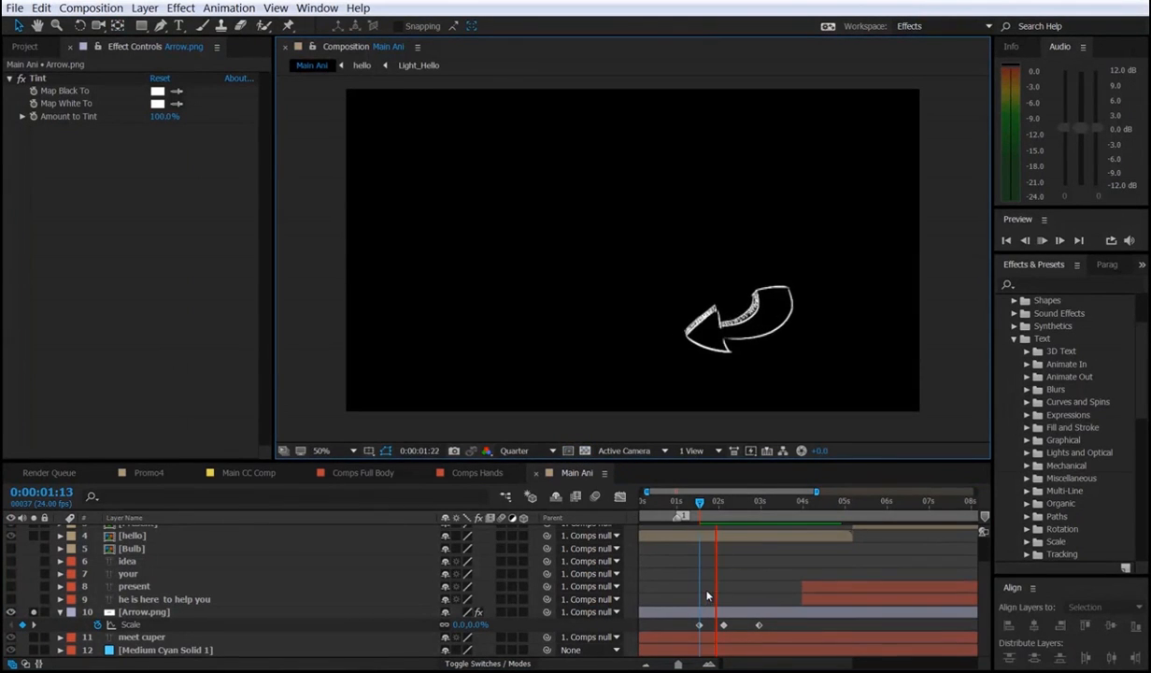
Raise the arrow's Scale at 0:00:02:03 to 35.4% and preview the animation from 0:00:01:08.
drag(700, 505, 724, 526)
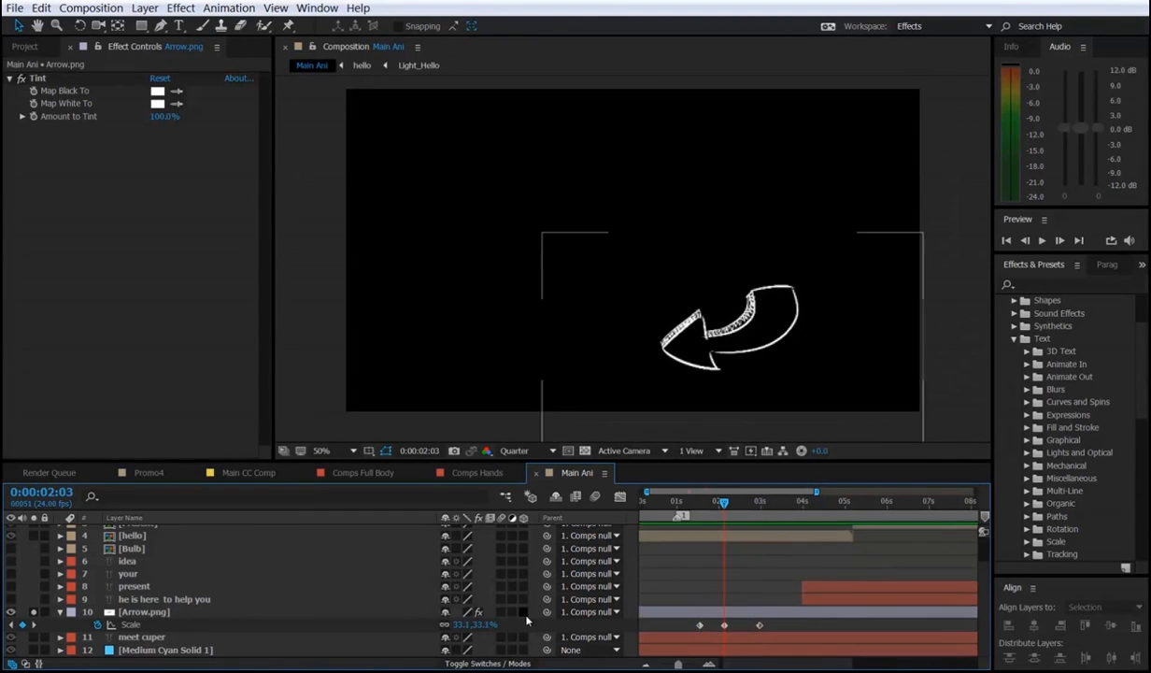
drag(475, 627, 509, 637)
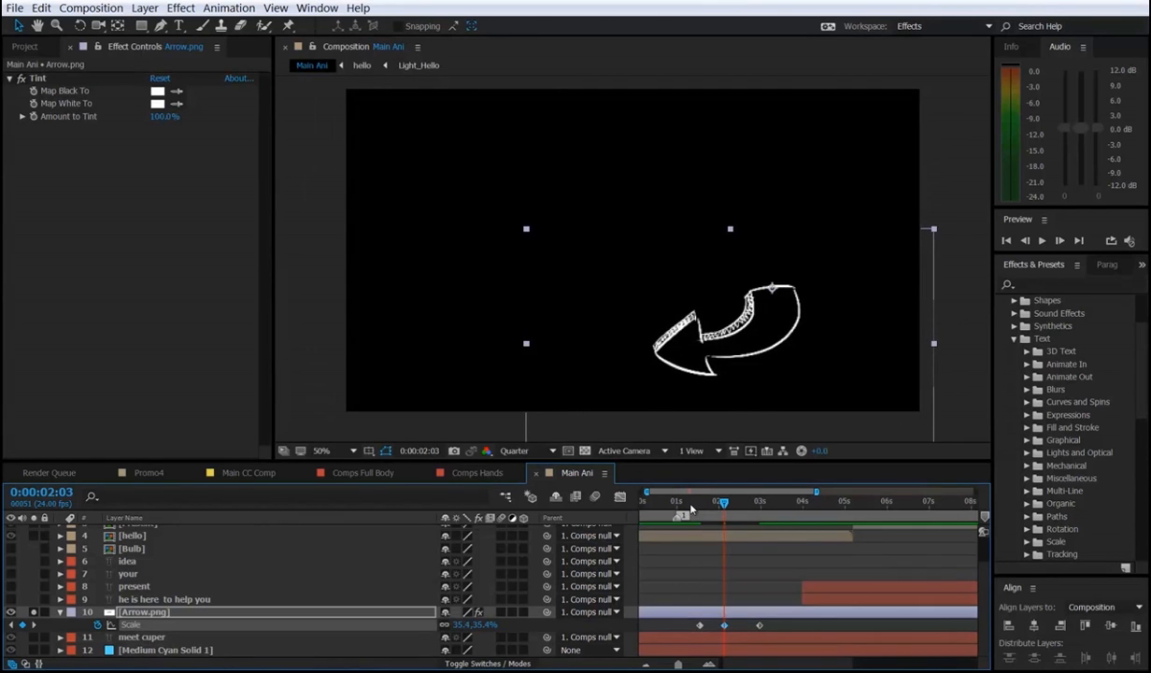
key(space)
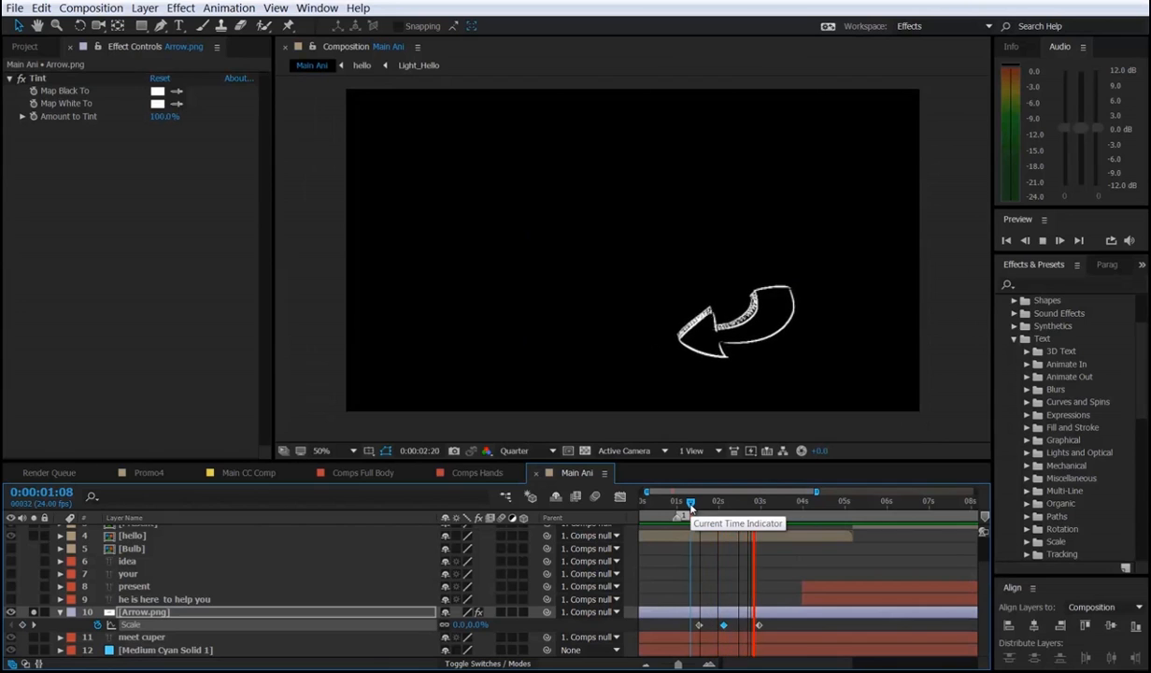
key(space)
Move the arrow's middle and last Scale keyframes earlier so that the pop-in runs faster.
mouse_move(724, 629)
mouse_down()
mouse_move(749, 631)
mouse_move(719, 627)
mouse_up()
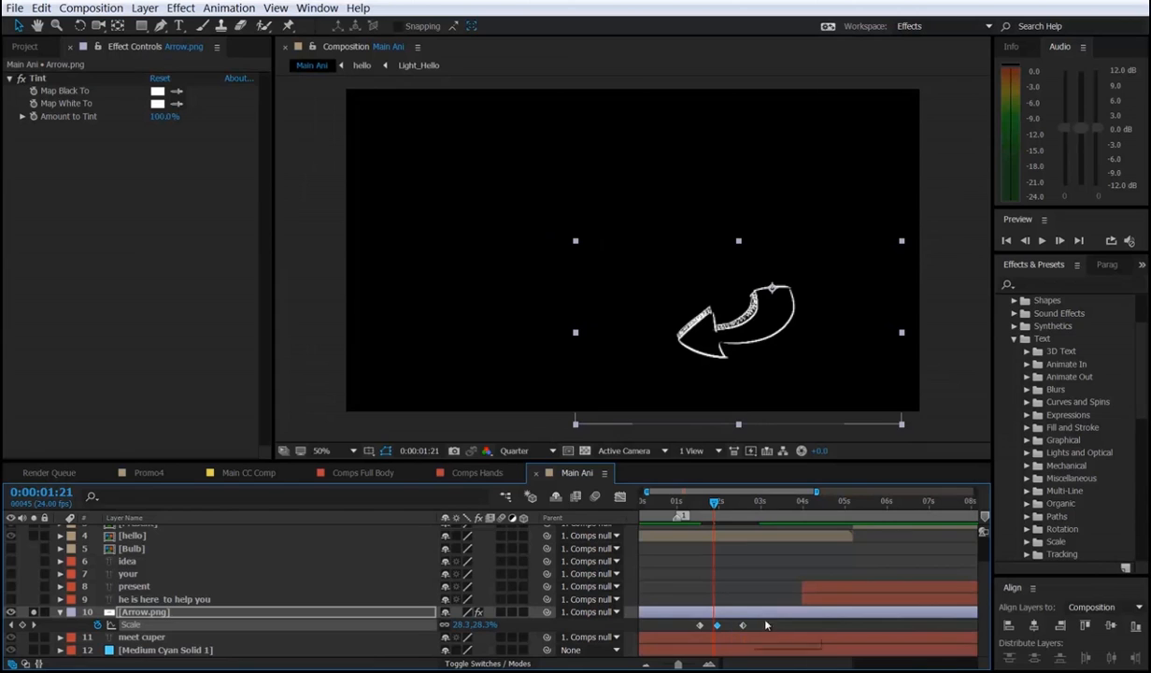
click(765, 624)
Apply easing to the arrow's first and last Scale keyframes and convert the middle one to Auto Bezier.
click(742, 626)
click(700, 625)
key(ctrl+shift+F9)
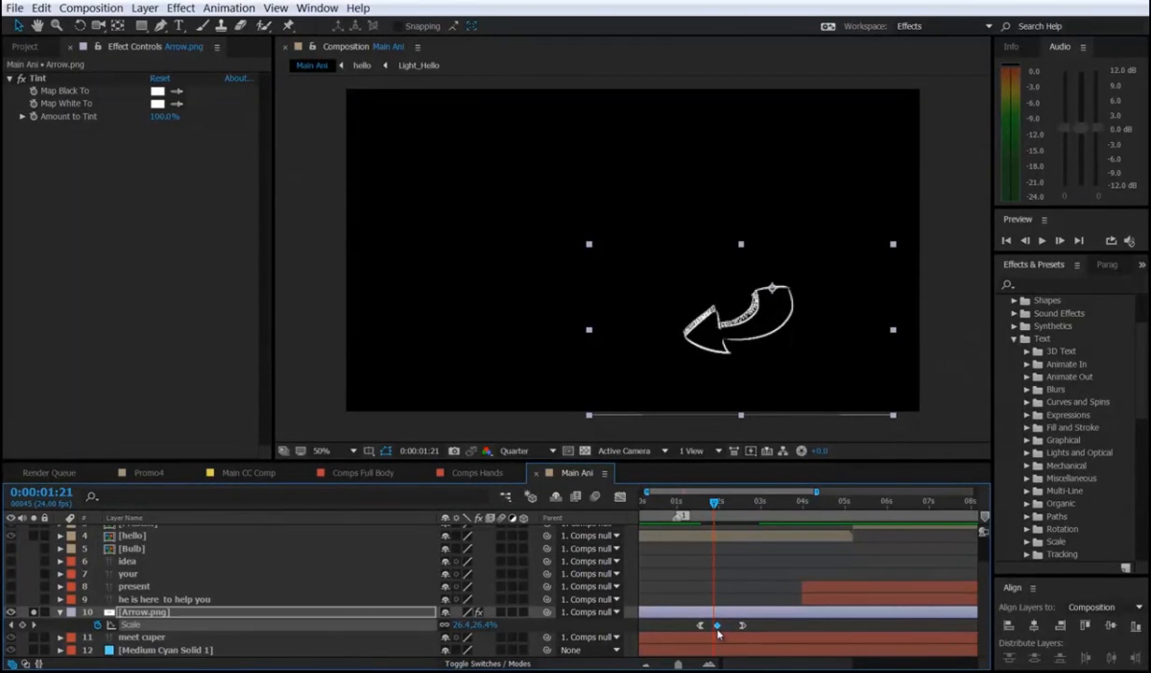
ctrl+click(718, 627)
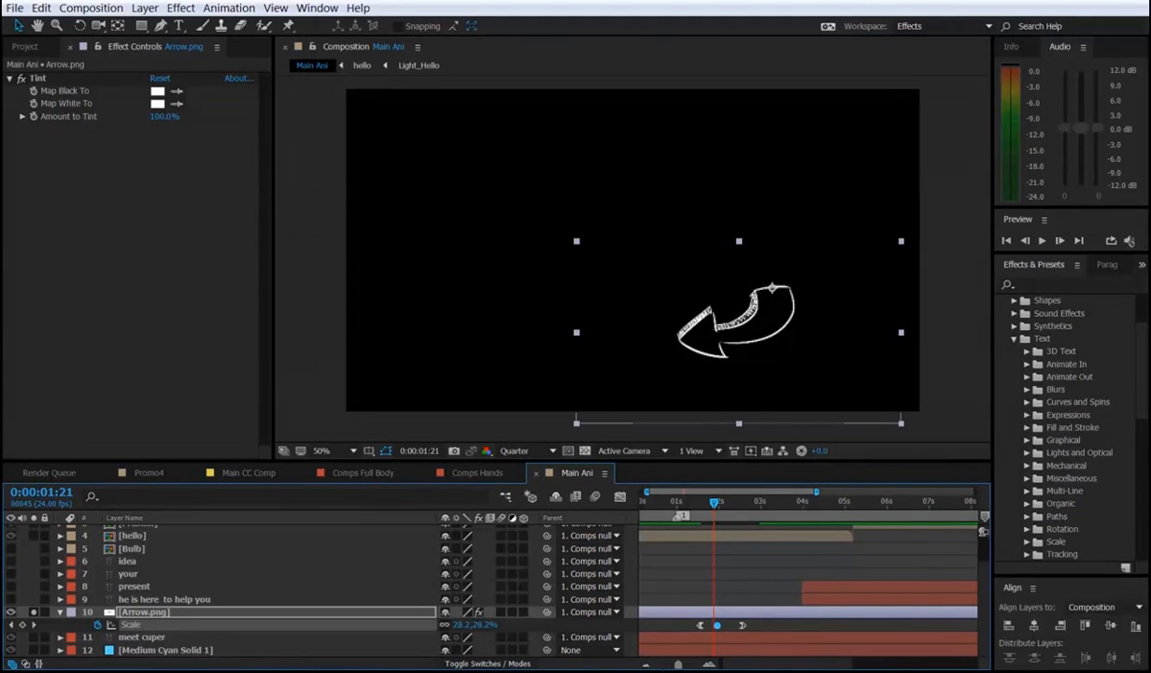
Move the current time to 0:00:01:18 and show the arrow's Scale animation as a value graph in the Graph Editor.
click(735, 584)
drag(713, 506, 709, 505)
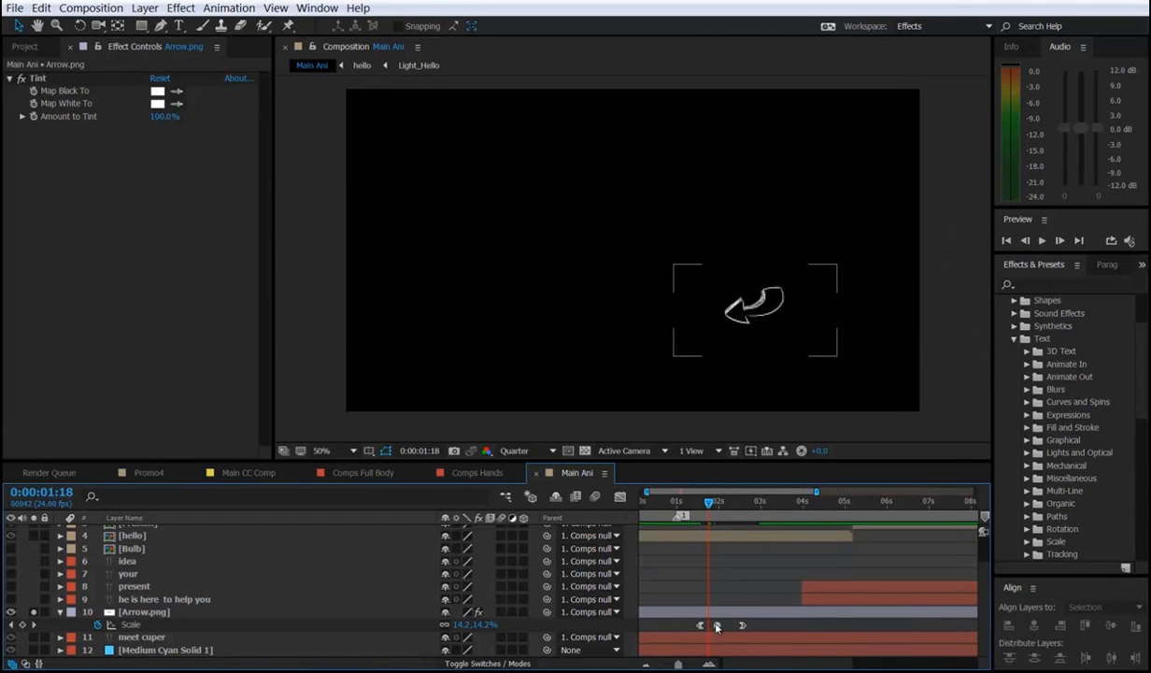
click(717, 627)
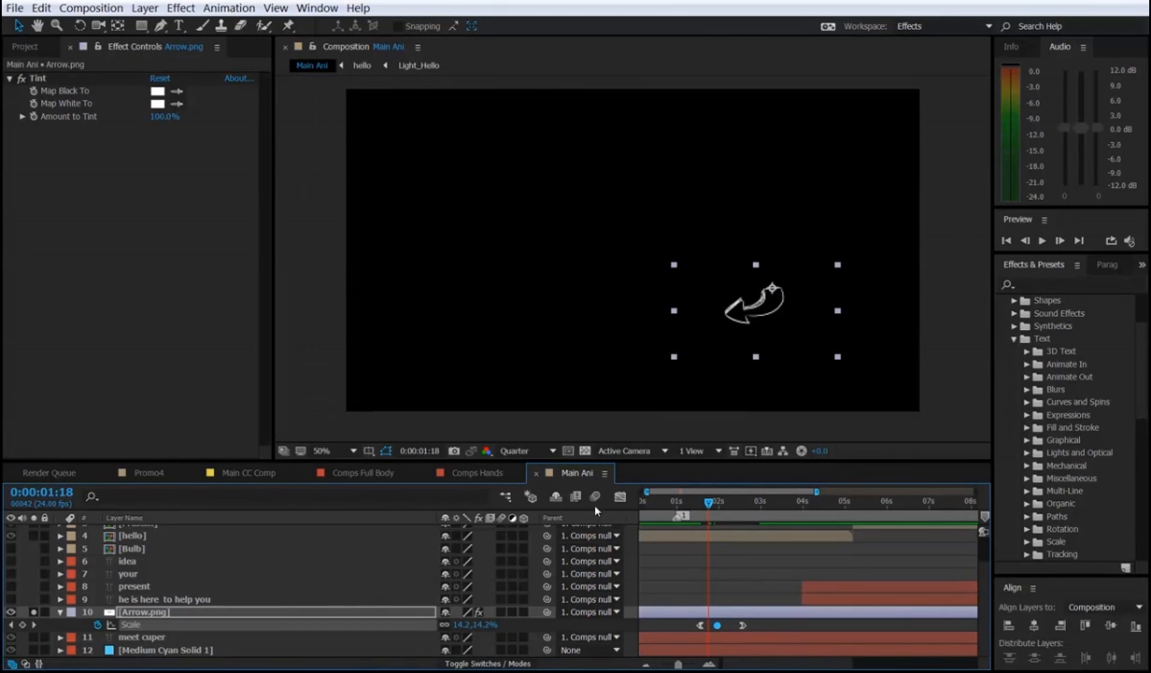
click(619, 497)
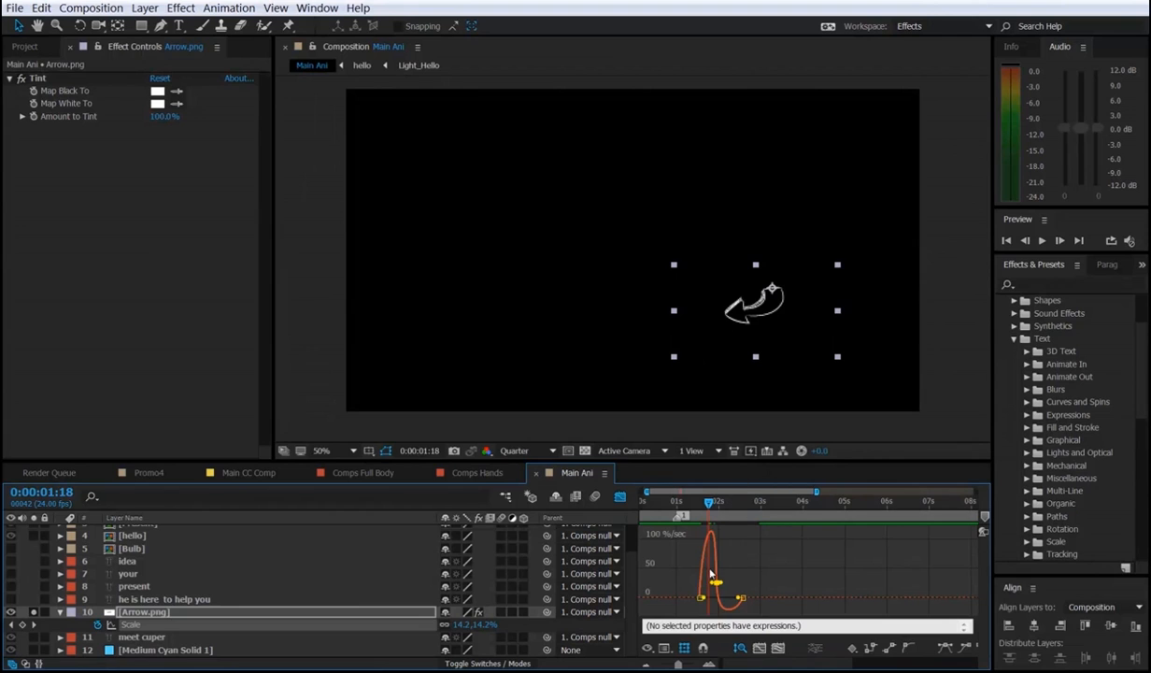
scroll(714, 570, up, 1)
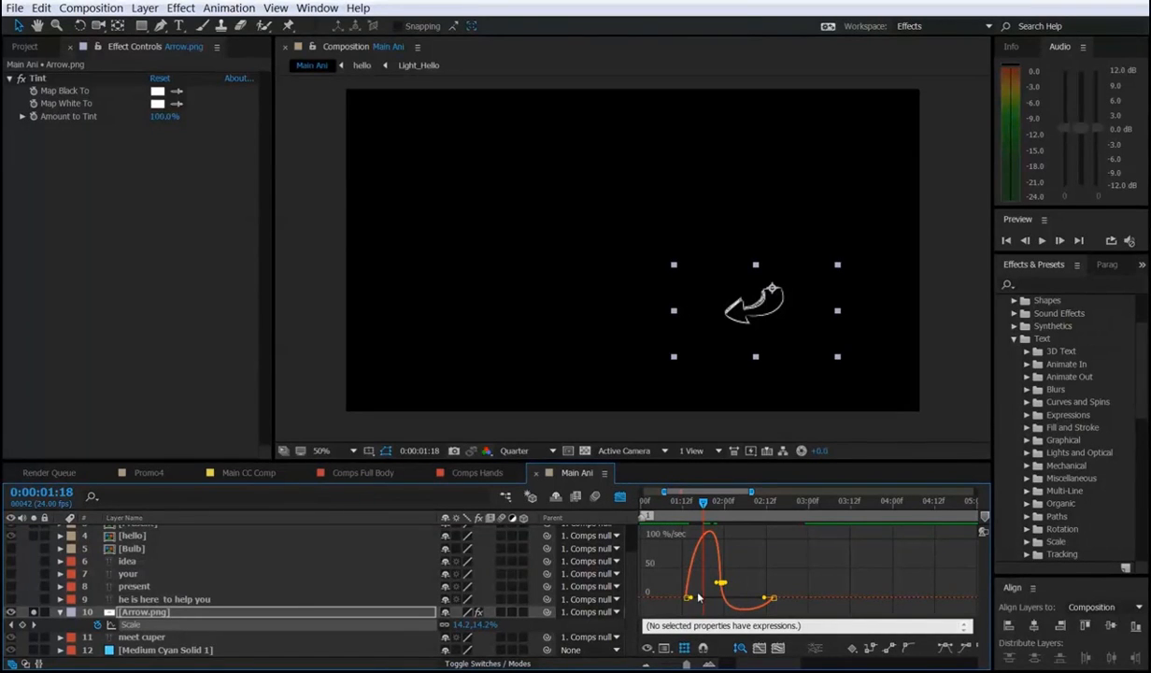
click(663, 648)
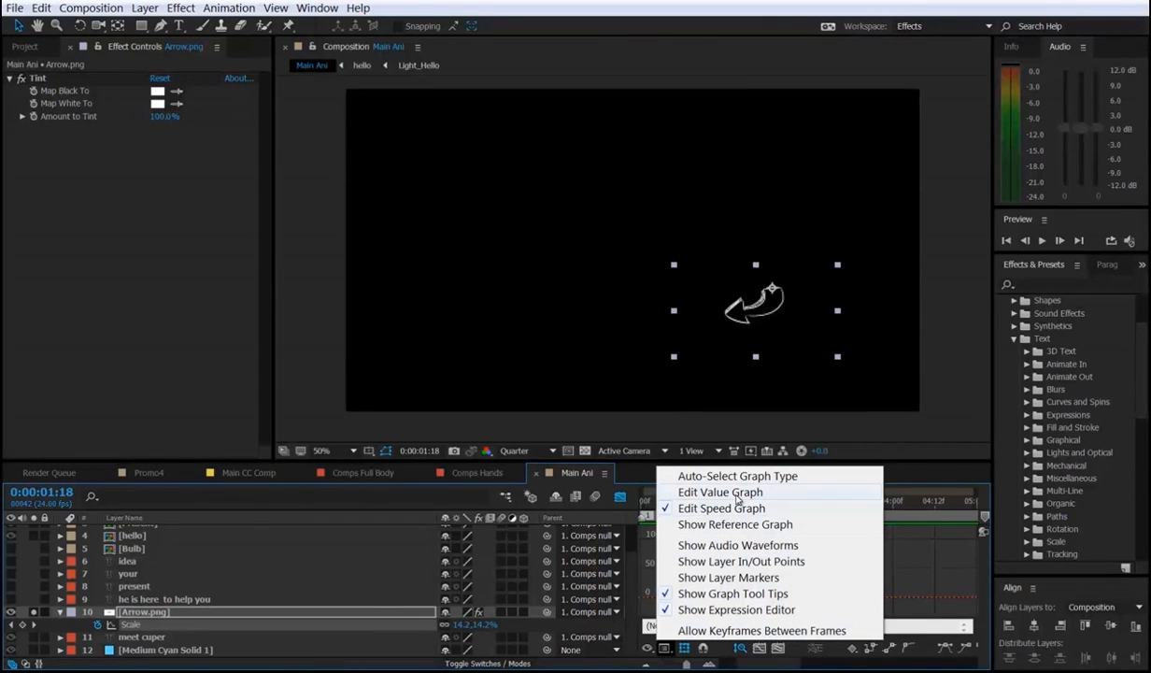
click(737, 493)
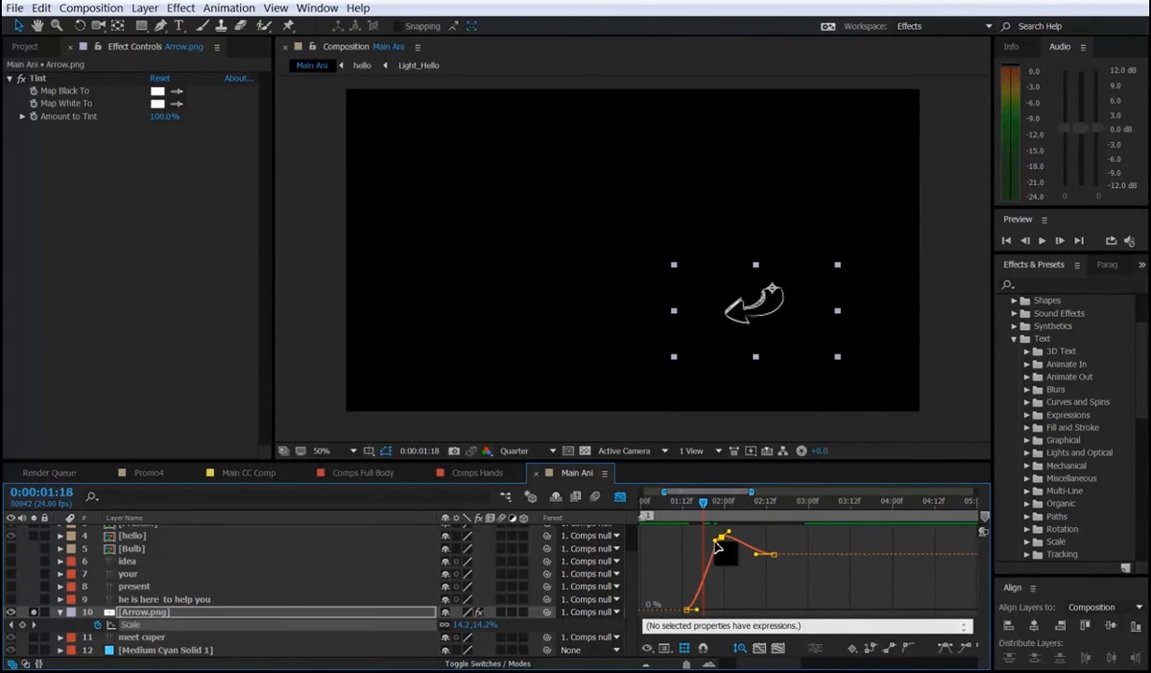
Lengthen and adjust the Bezier handles of the arrow's middle Scale keyframe to smooth the overshoot curve.
drag(717, 547, 746, 536)
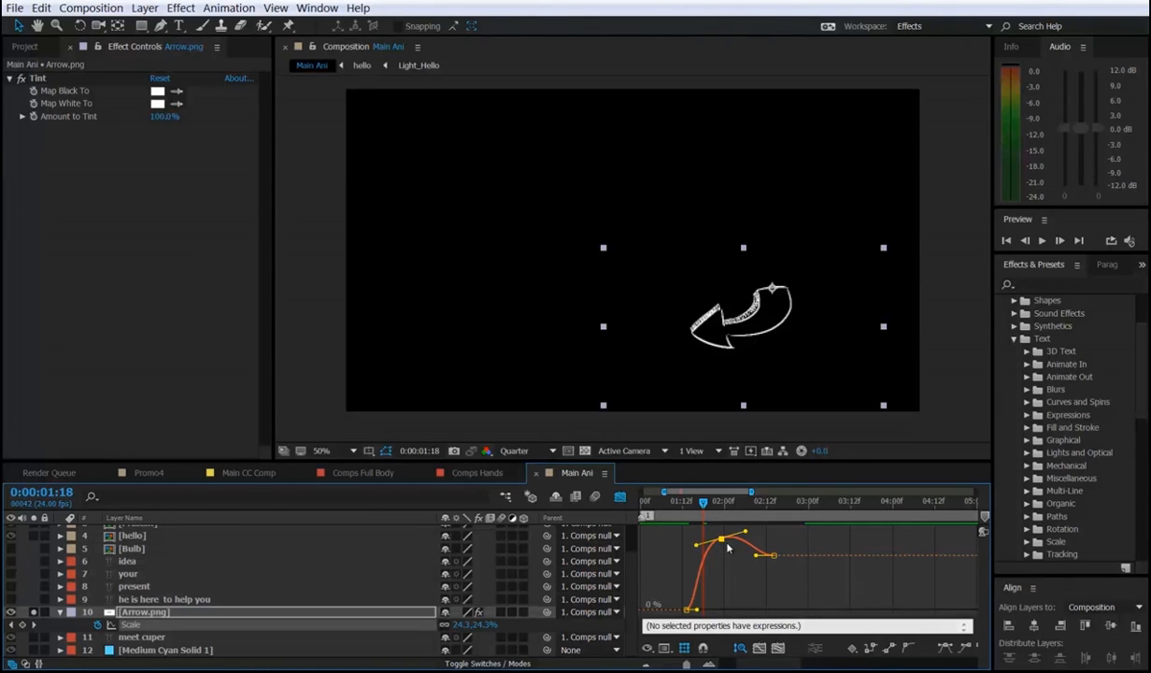
mouse_move(724, 542)
drag(695, 543, 697, 547)
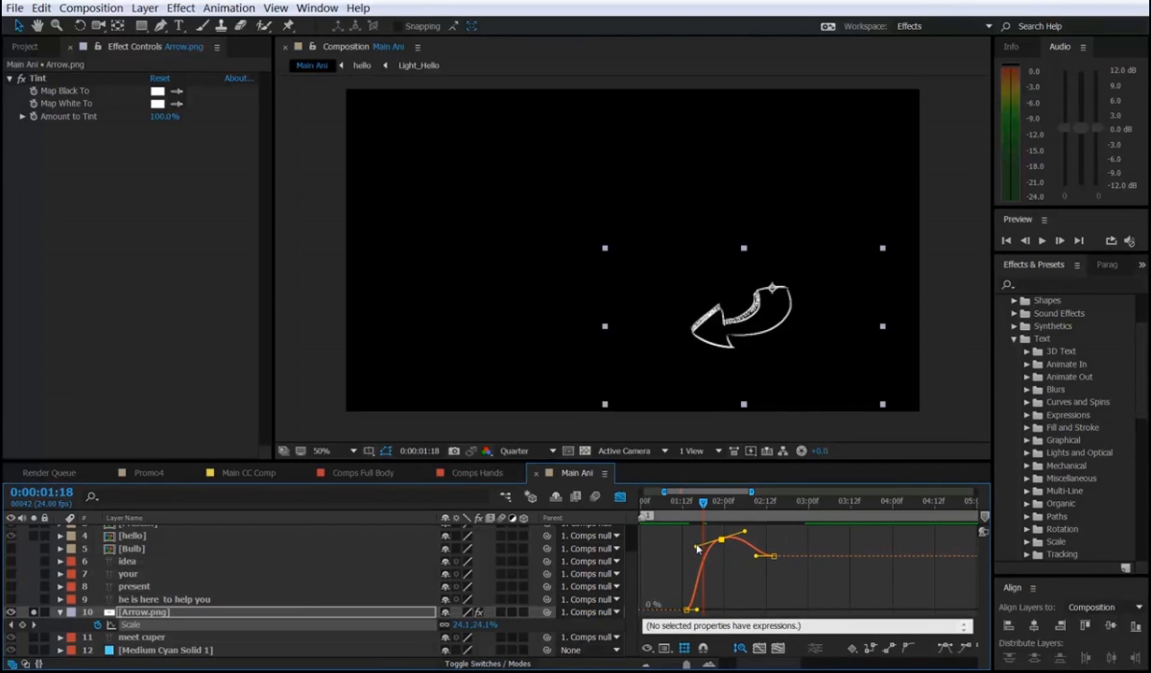
click(620, 497)
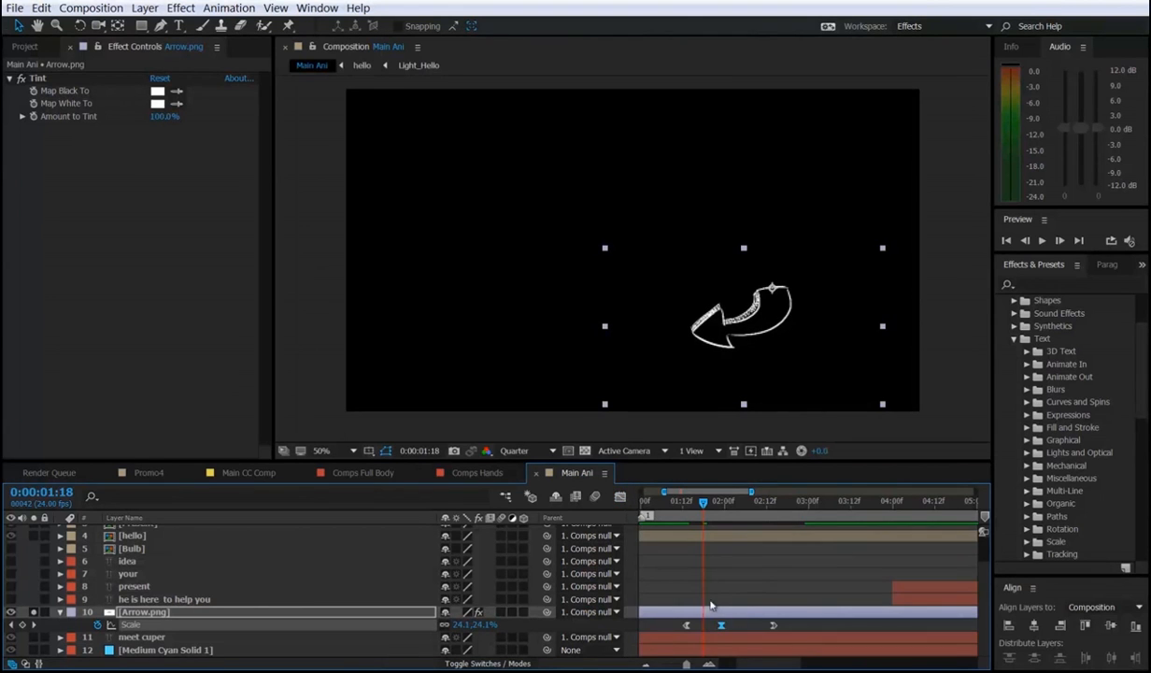
click(620, 497)
Extend the curve handles of the arrow's last and first Scale keyframes, close the Graph Editor and preview the pop-in.
drag(744, 538, 751, 561)
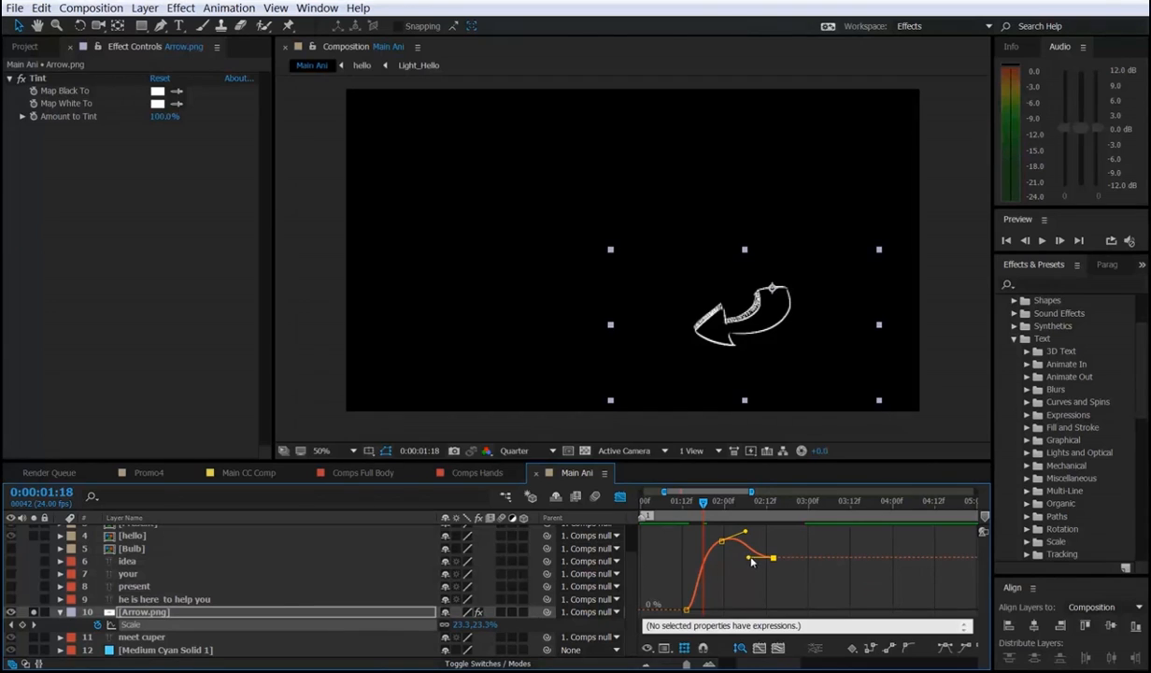
drag(650, 574, 705, 615)
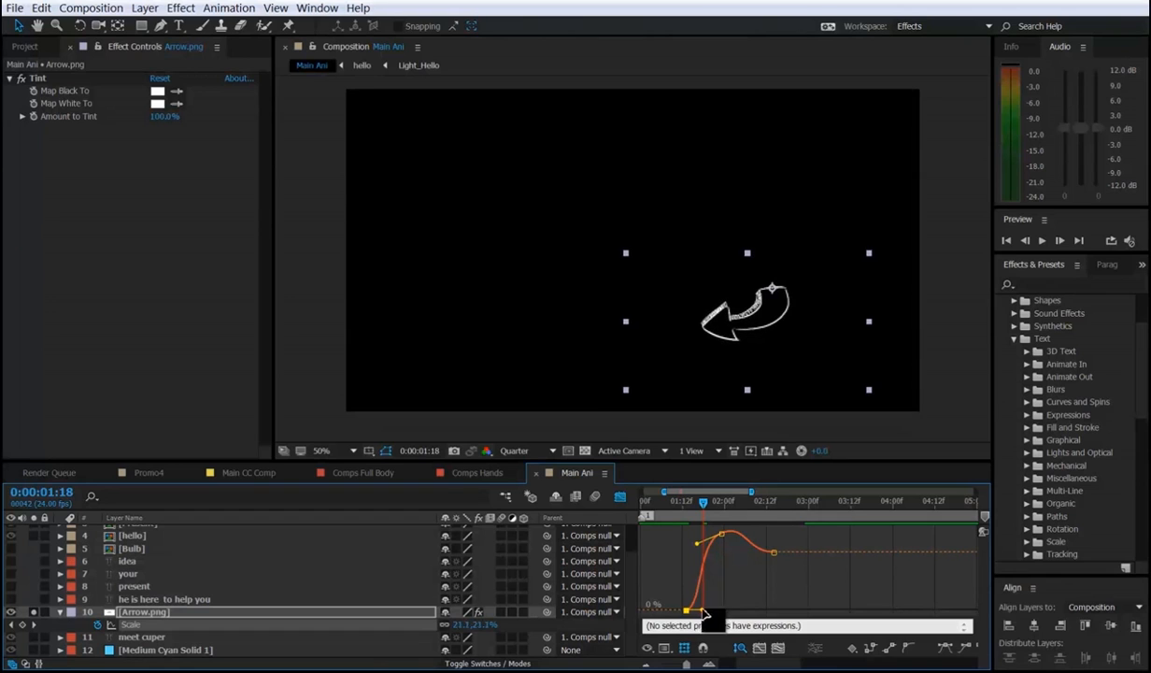
click(620, 497)
key(space)
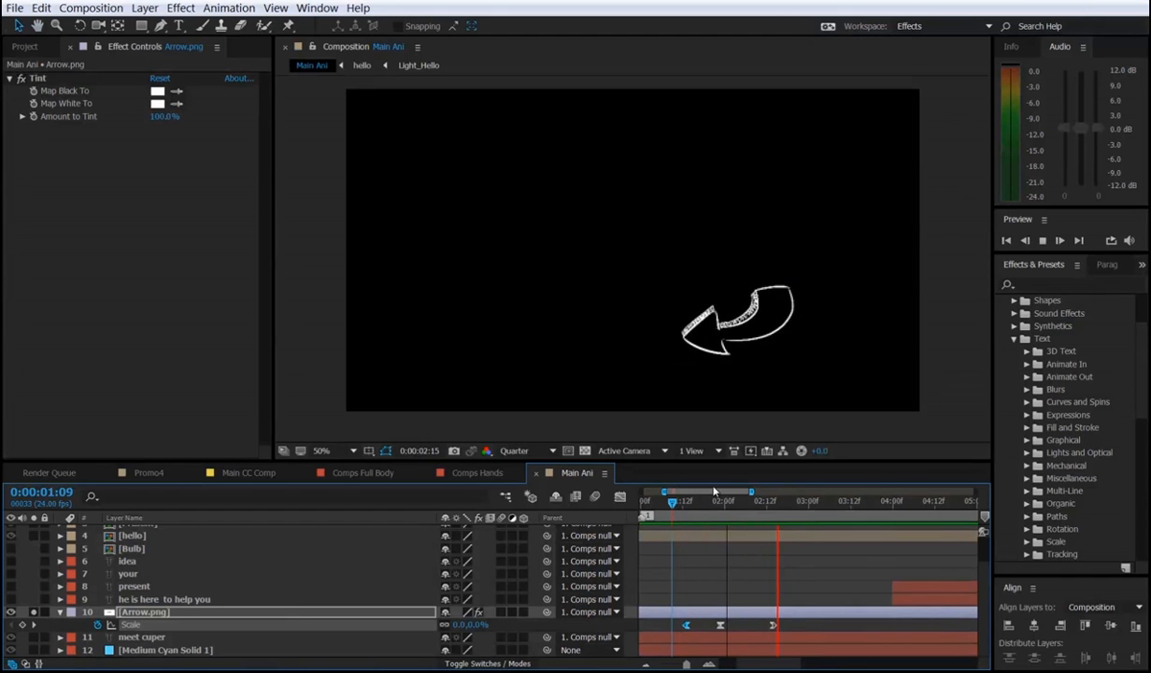
key(space)
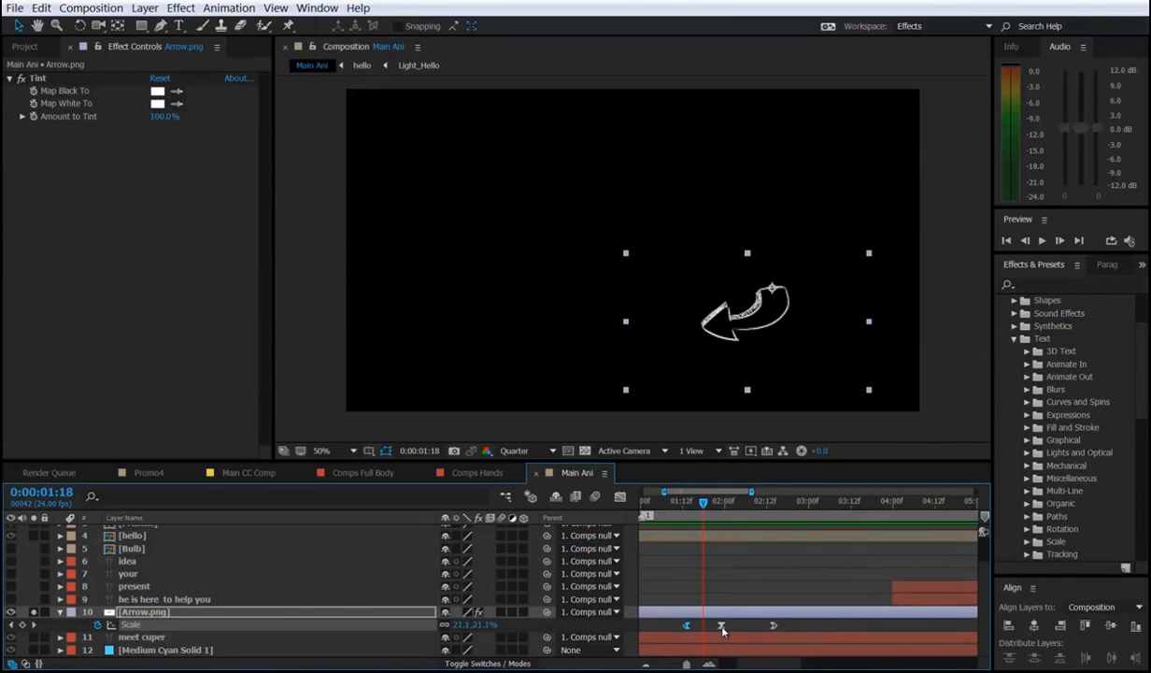
Move the arrow's middle Scale keyframe slightly earlier and the last one to 0:00:02:14, and preview the pop-in.
drag(721, 625, 717, 625)
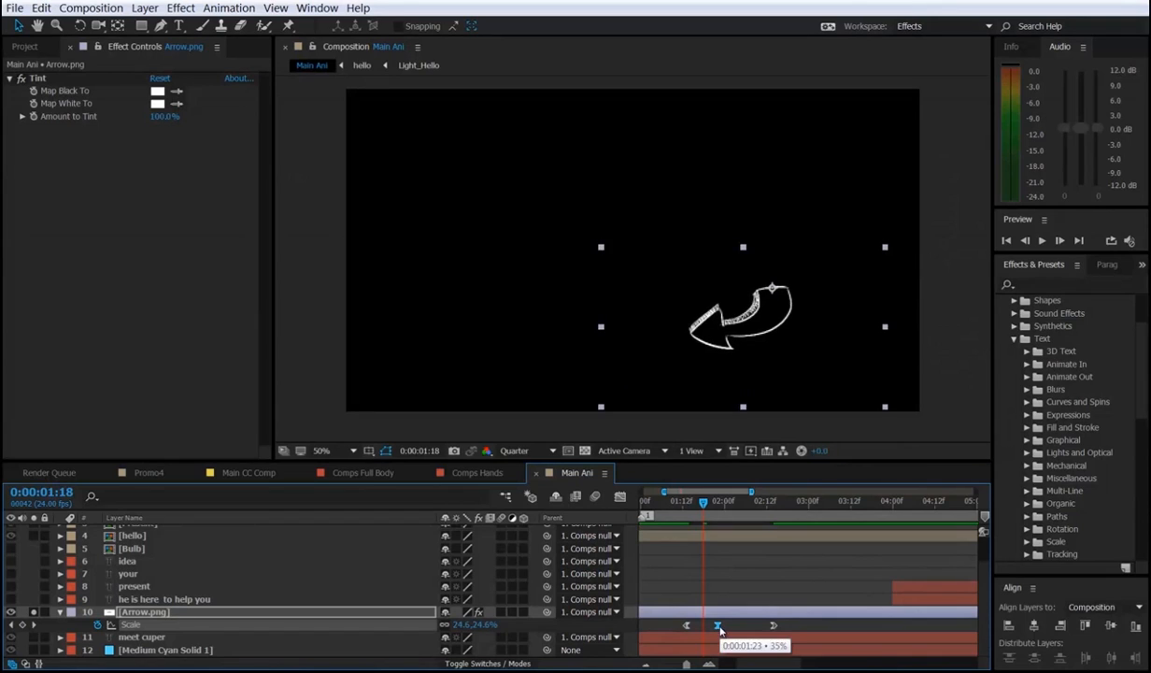
click(773, 626)
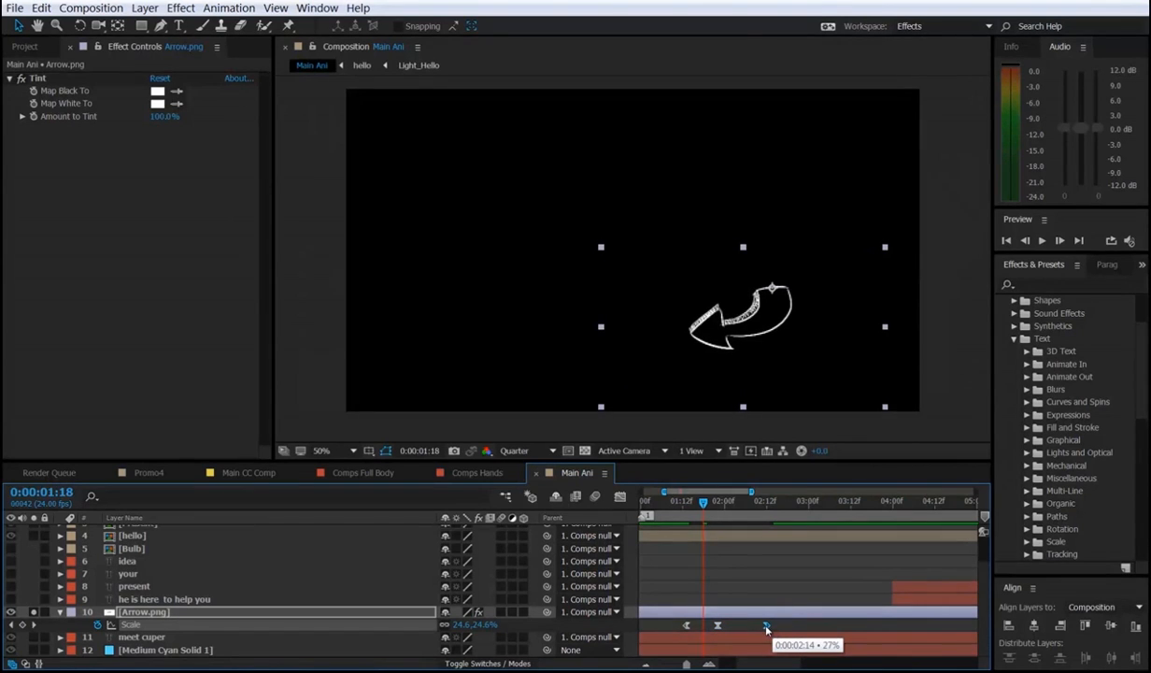
drag(717, 625, 714, 625)
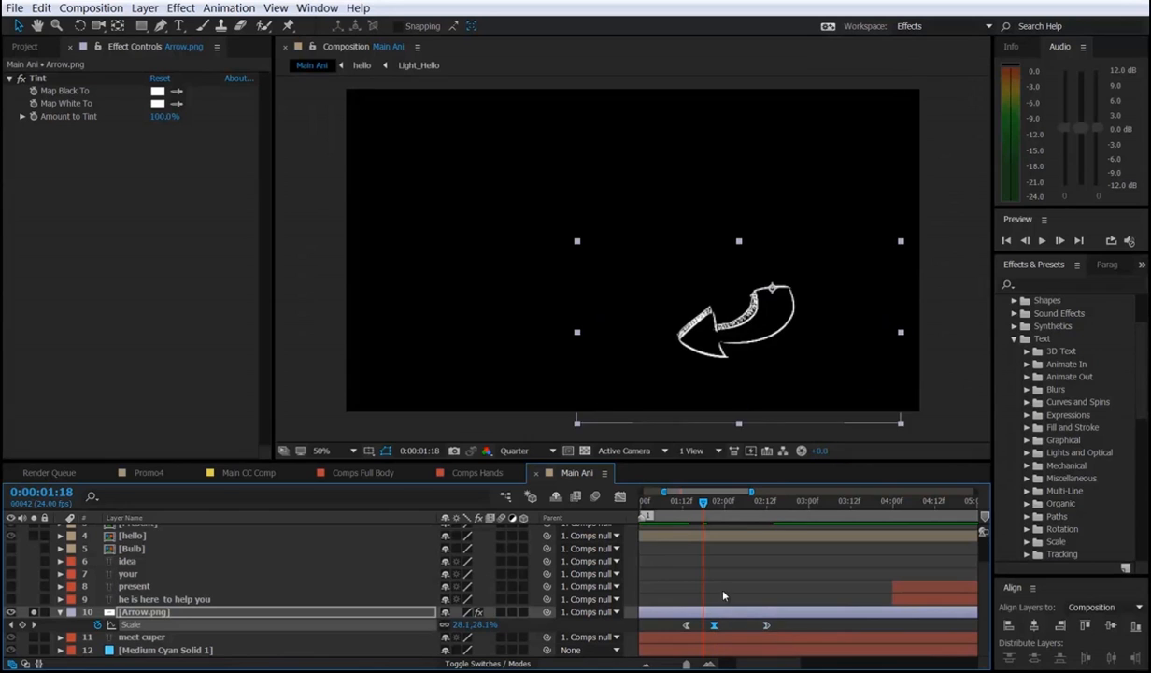
click(723, 593)
click(676, 504)
key(space)
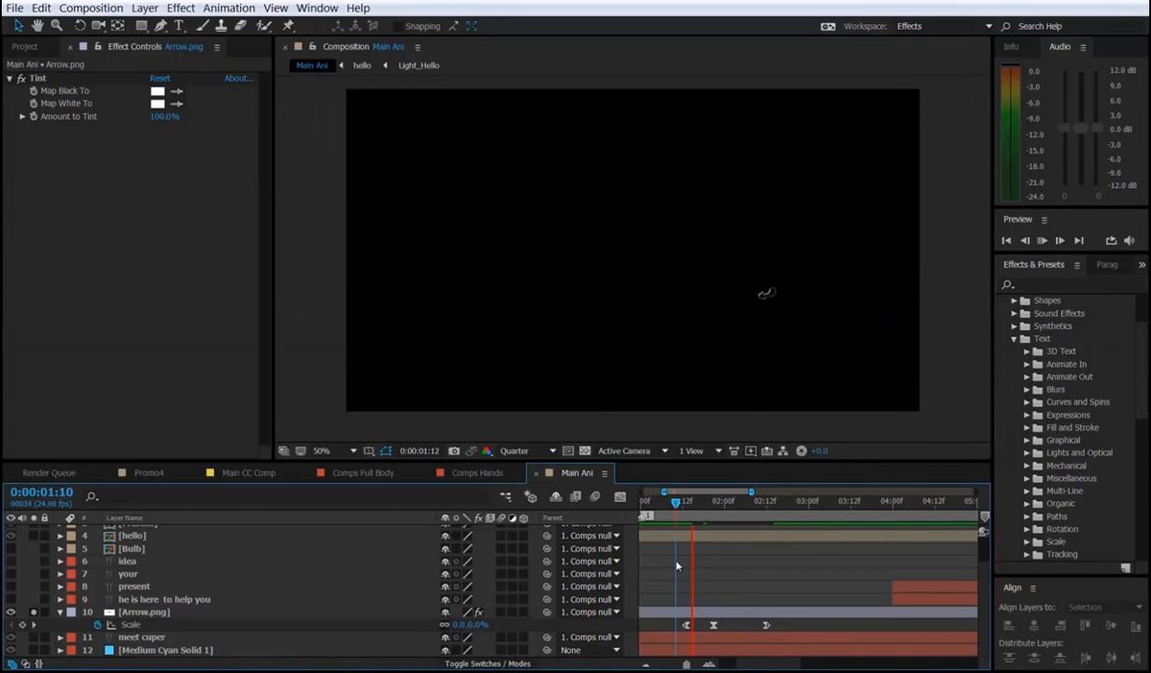
Turn off solo for the Arrow.png layer and set the current time to 0:00:01:07.
click(693, 503)
click(33, 611)
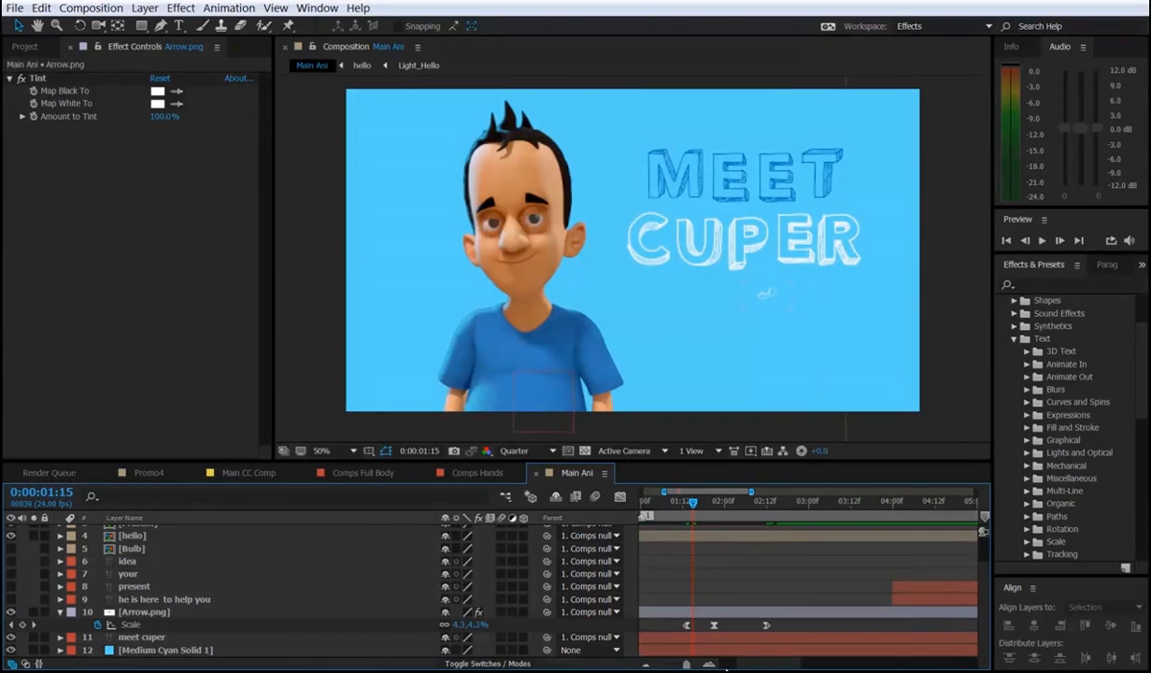
scroll(706, 612, down, 1)
scroll(692, 581, down, 2)
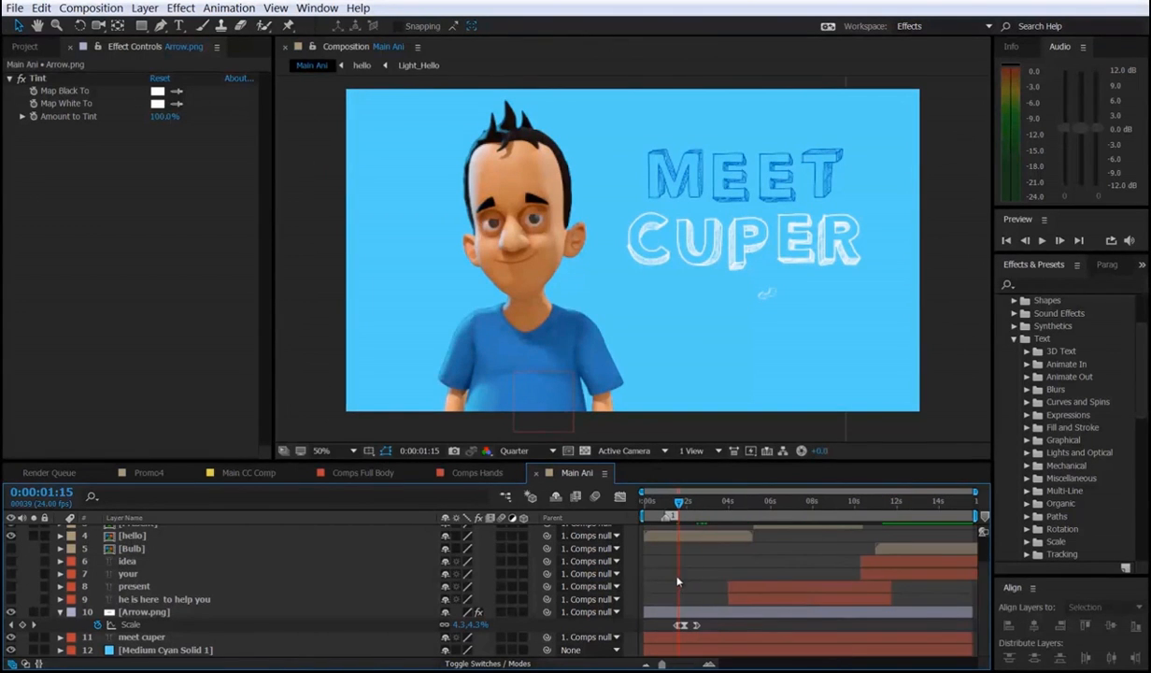
scroll(654, 561, up, 5)
drag(657, 502, 740, 501)
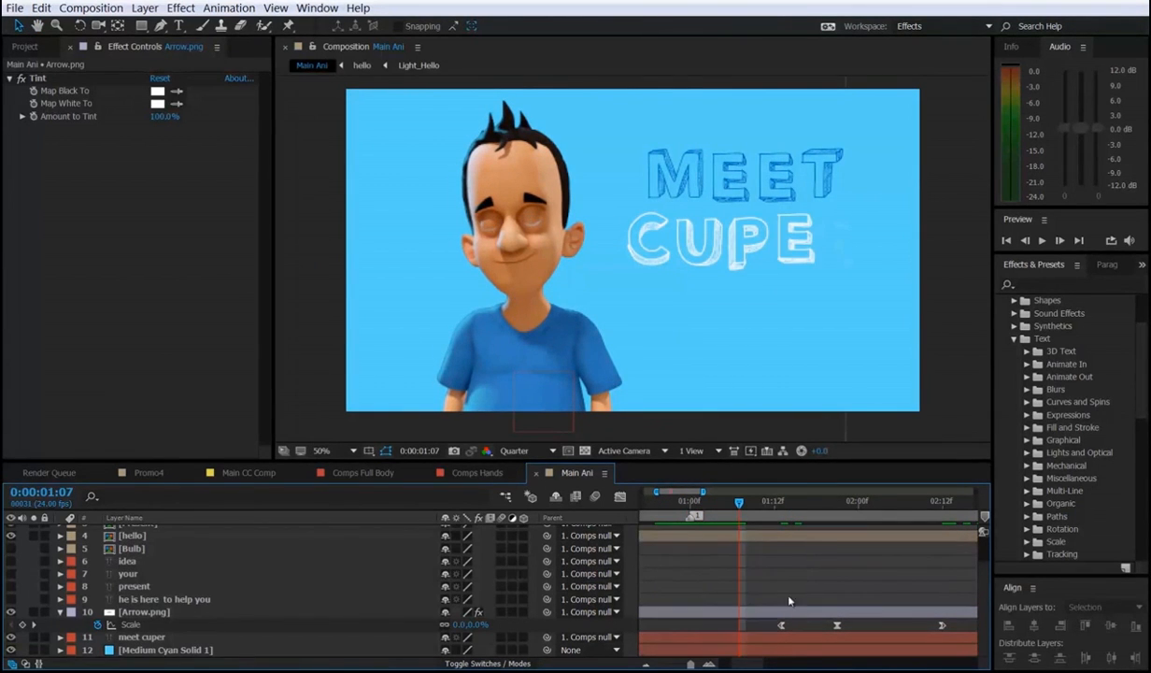
Slide the Arrow.png layer earlier so that its pop-in starts just before 0:00:01:07, while the CUPER letters are still appearing.
click(820, 619)
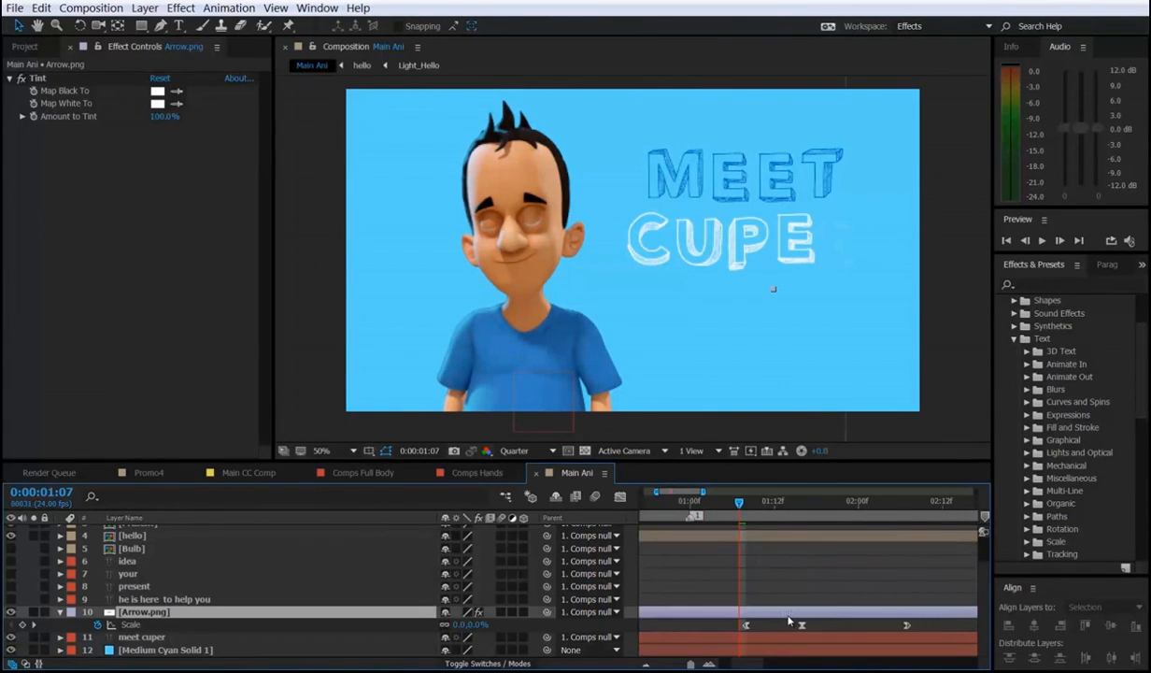
scroll(785, 619, down, 5)
scroll(679, 622, up, 2)
key(space)
key(space)
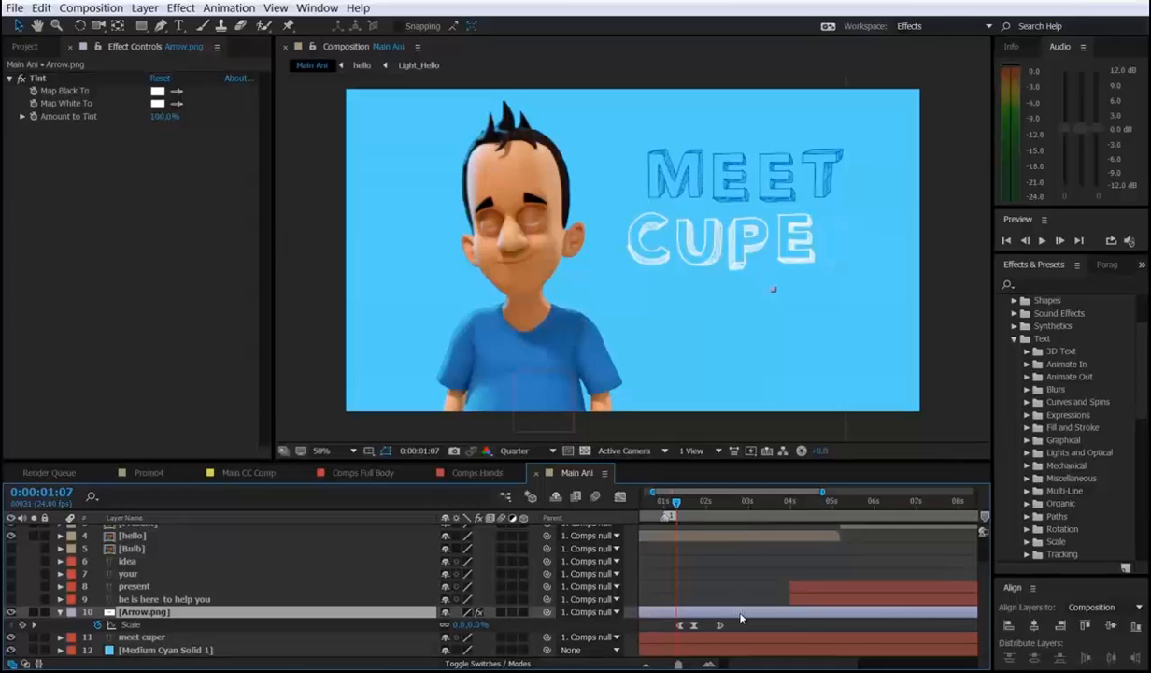
drag(736, 614, 784, 586)
click(721, 592)
key(space)
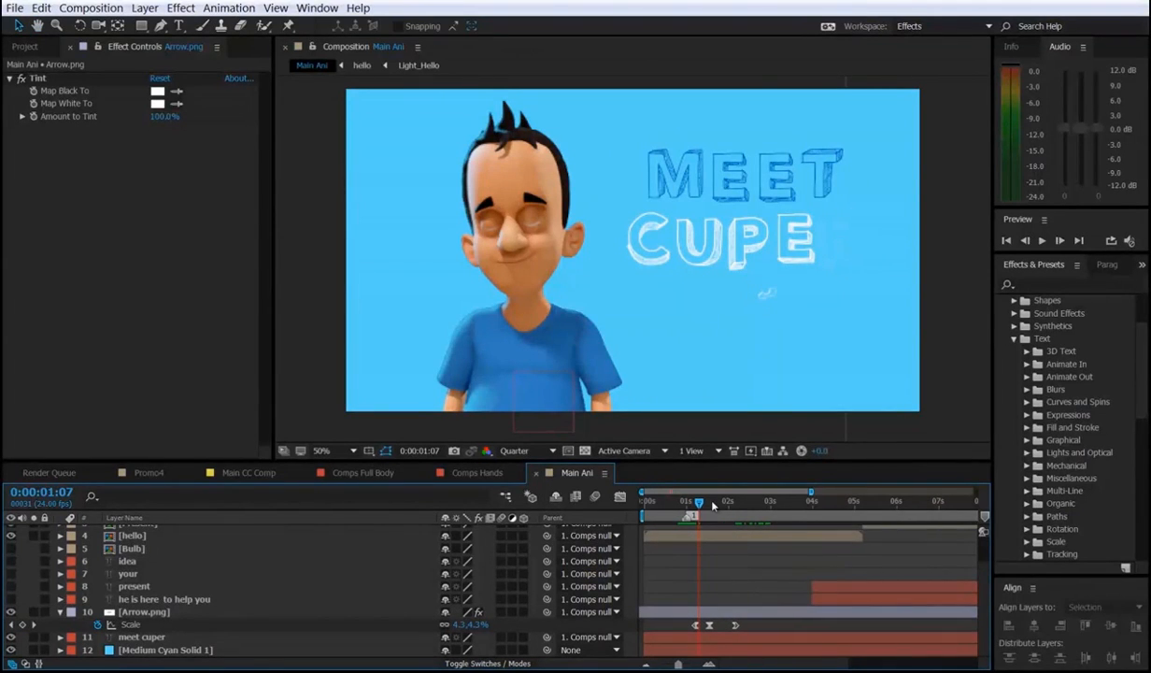
Check the arrow's timing against the MEET CUPER title around 0:00:01:08 and preview the composition from 0:00:00:00.
drag(700, 504, 700, 511)
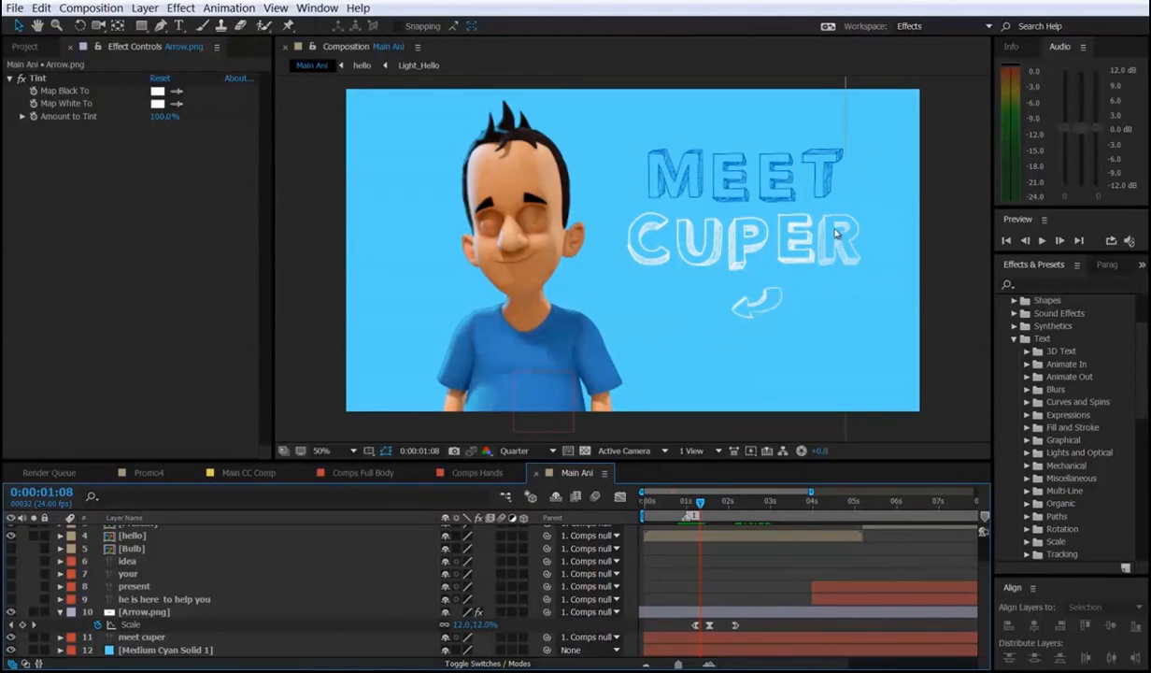
key(space)
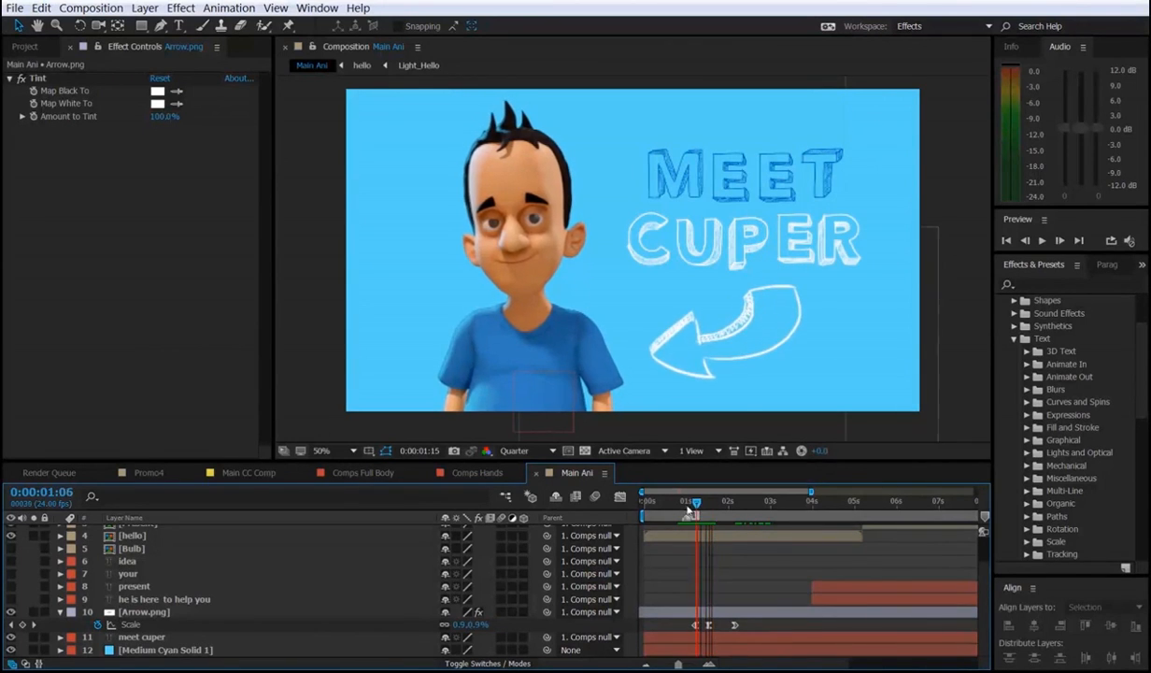
drag(688, 509, 616, 500)
key(space)
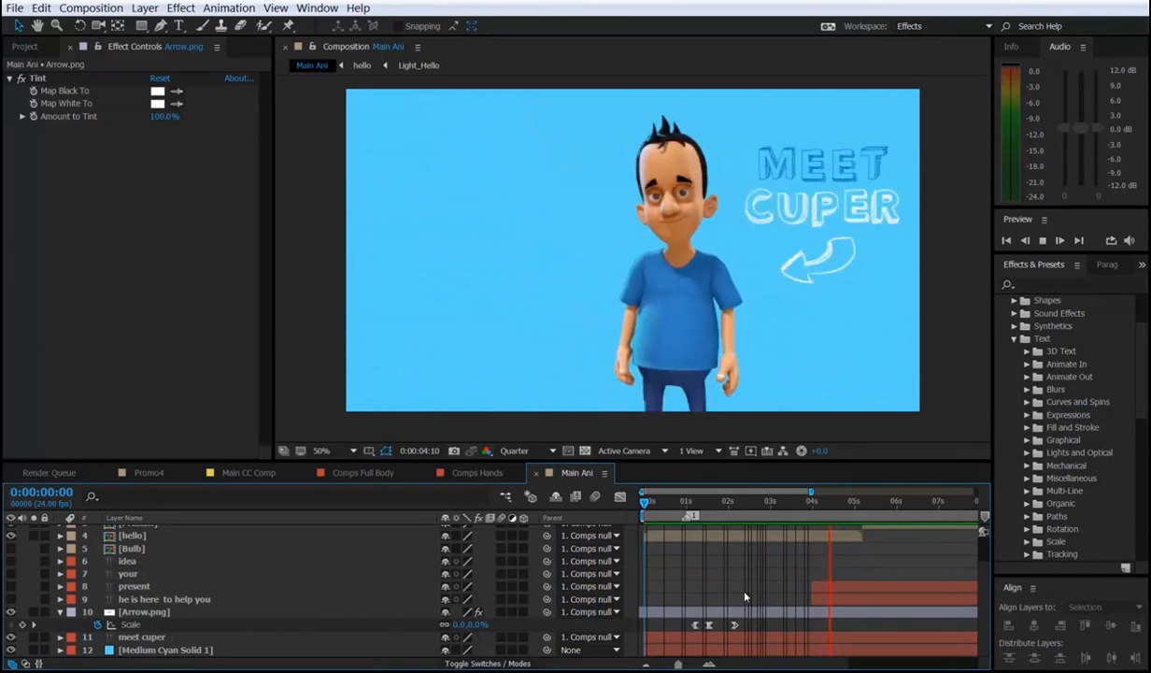
key(space)
key(space)
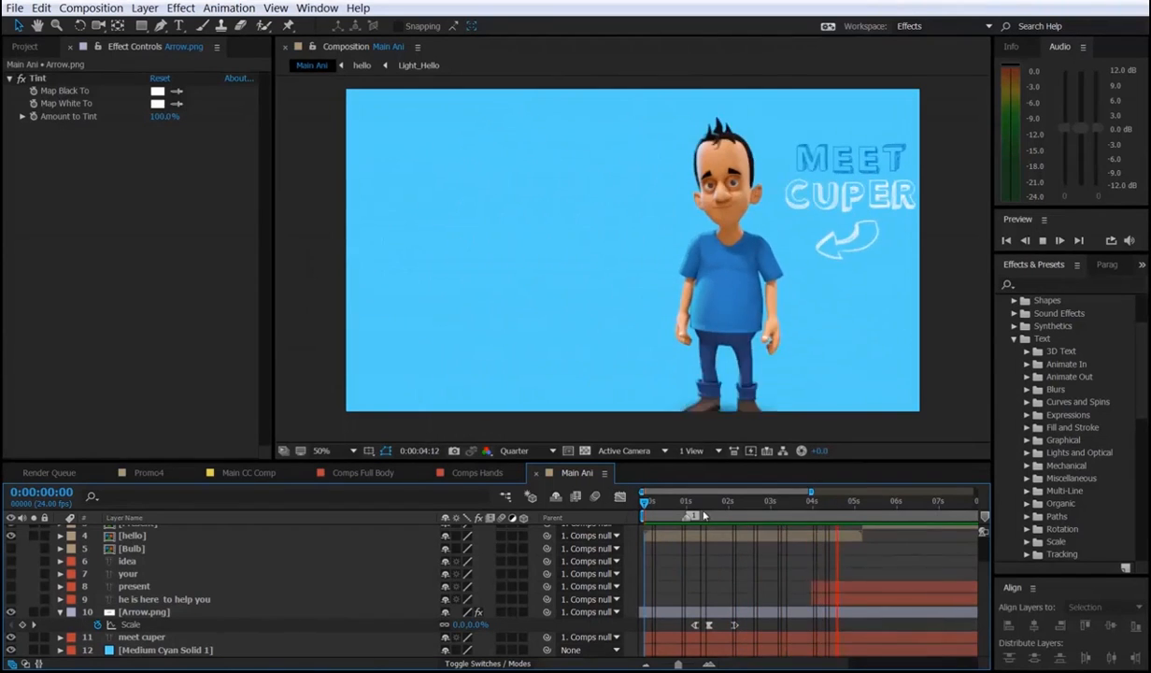
key(space)
Scrub the Promo4 reference from 0:00:02:02 to 0:00:04:03 to study the arrow, and return to the Main Ani composition.
drag(730, 525, 776, 552)
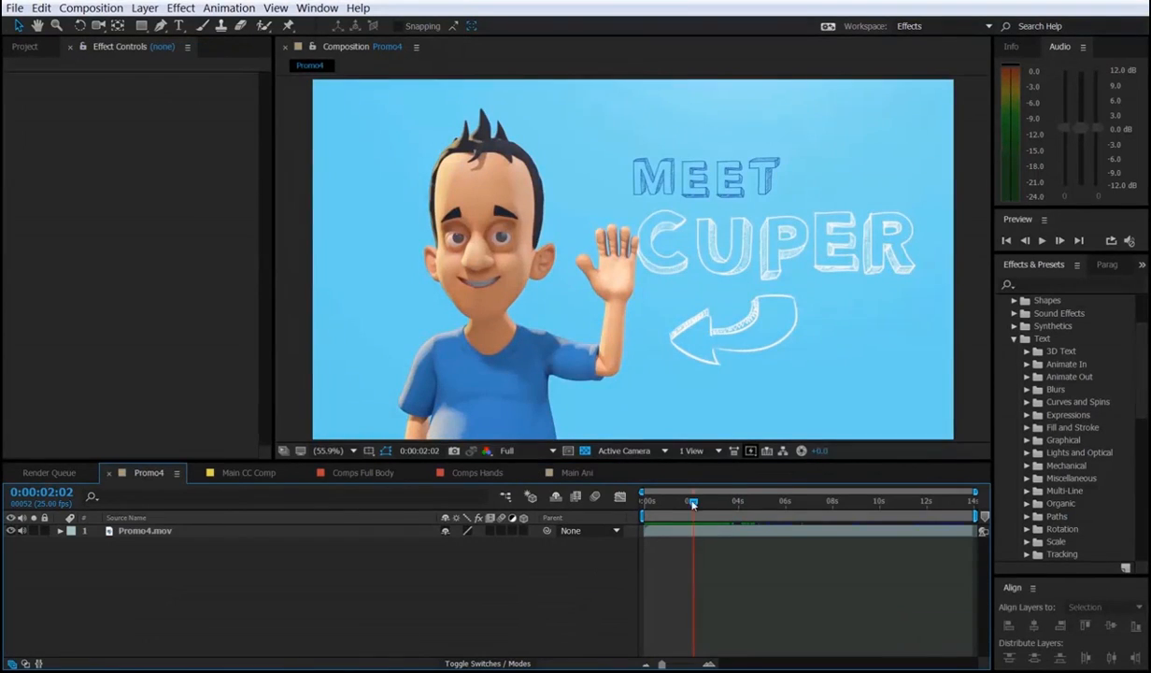
drag(699, 503, 741, 512)
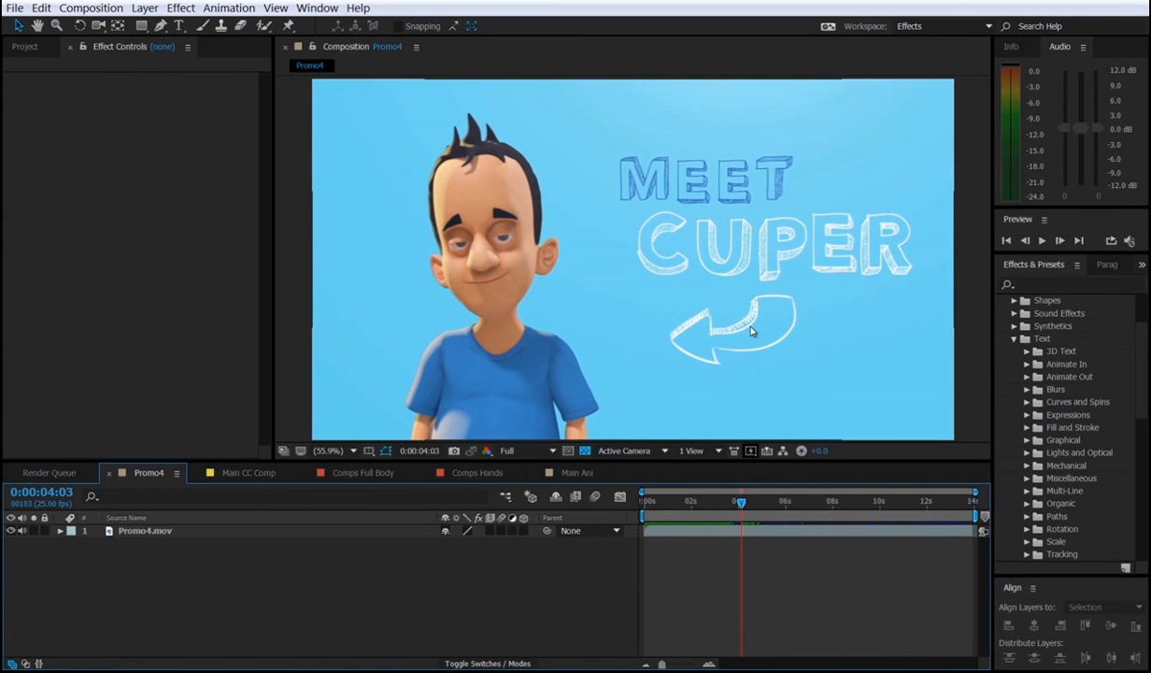
click(573, 472)
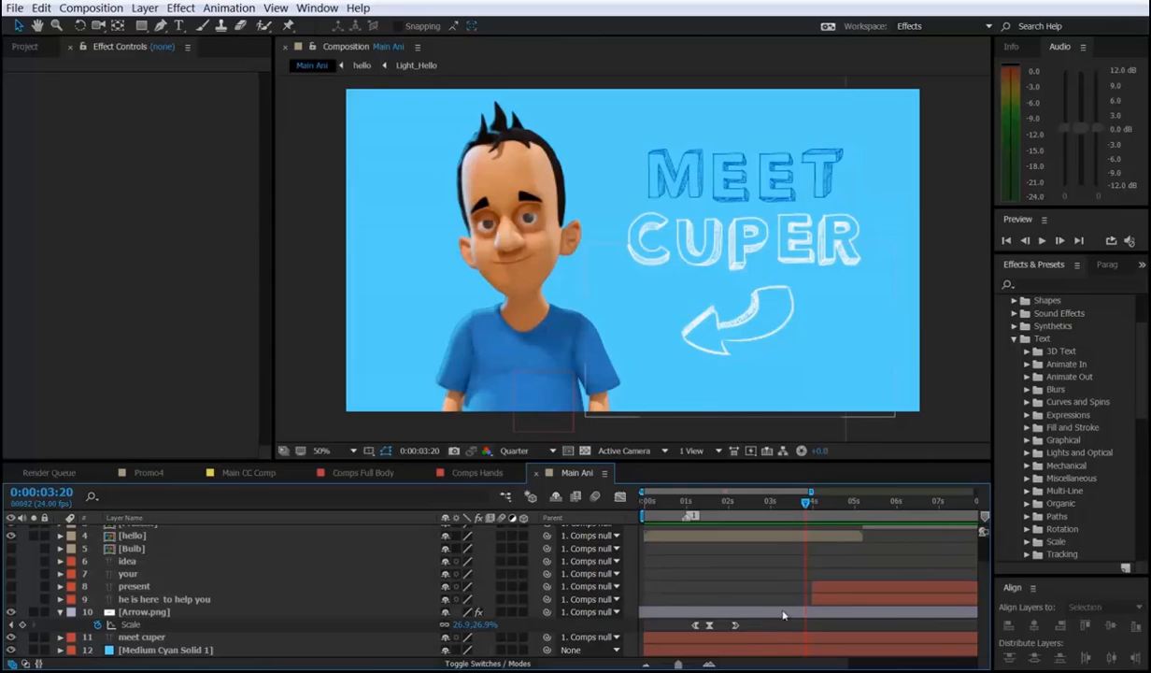
Copy the arrow's three Scale keyframes to 0:00:03:20 and time-reverse the copies so that the arrow scales out.
click(725, 613)
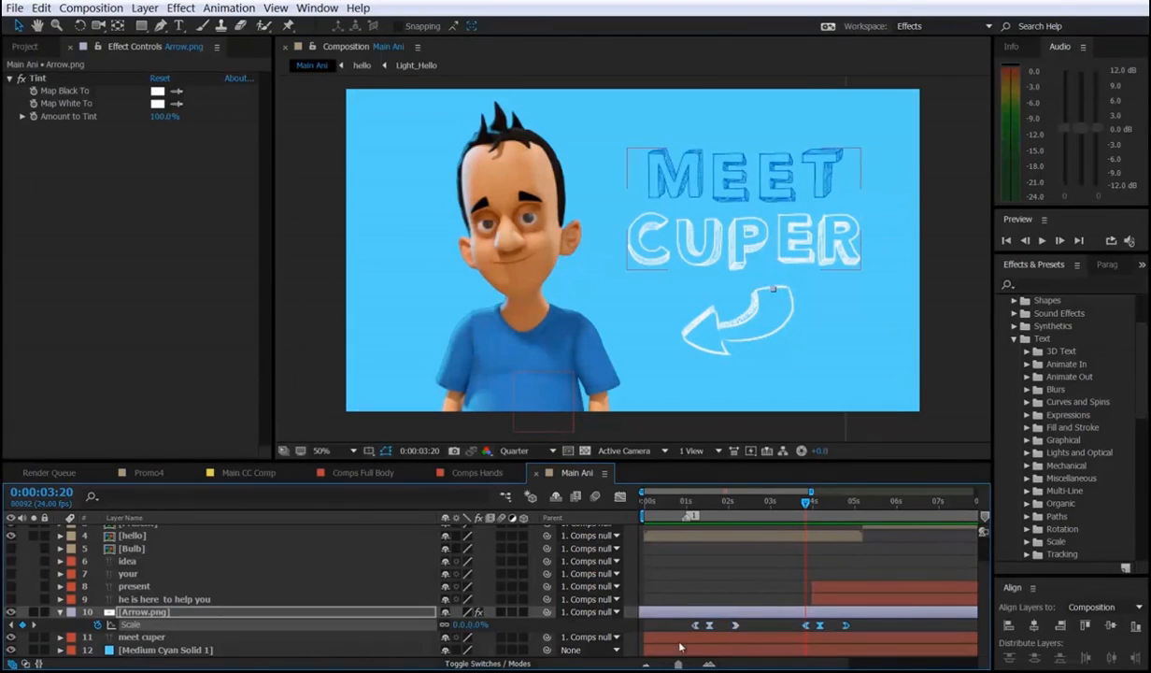
key(ctrl+v)
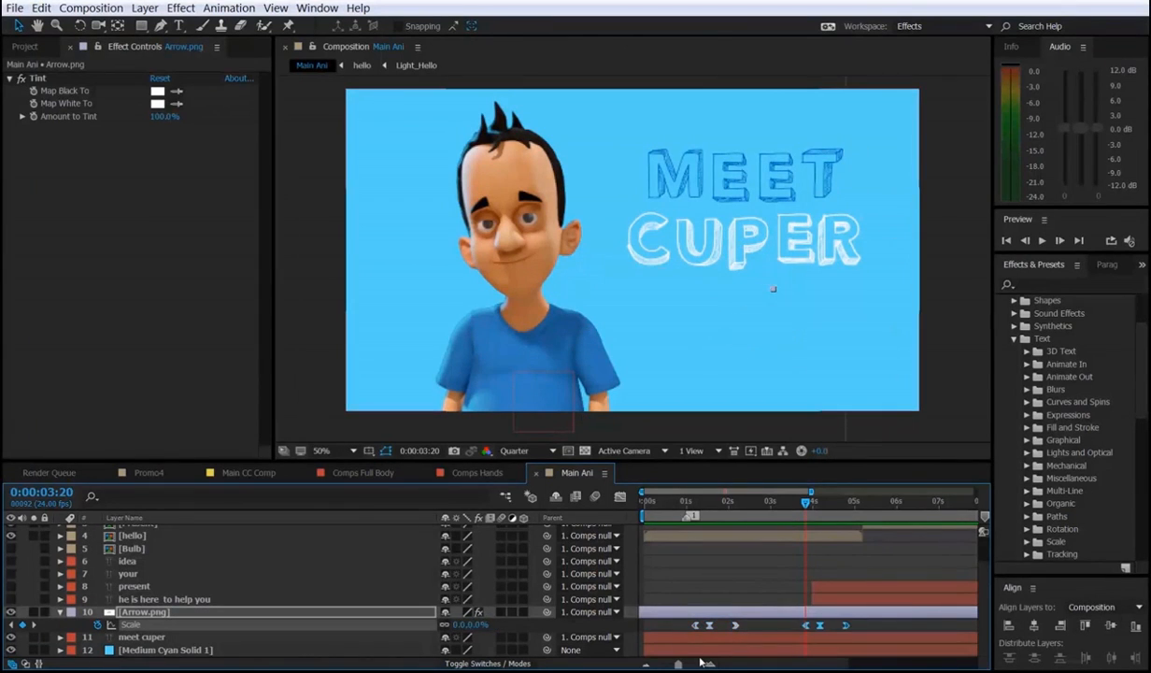
right_click(807, 626)
mouse_move(834, 619)
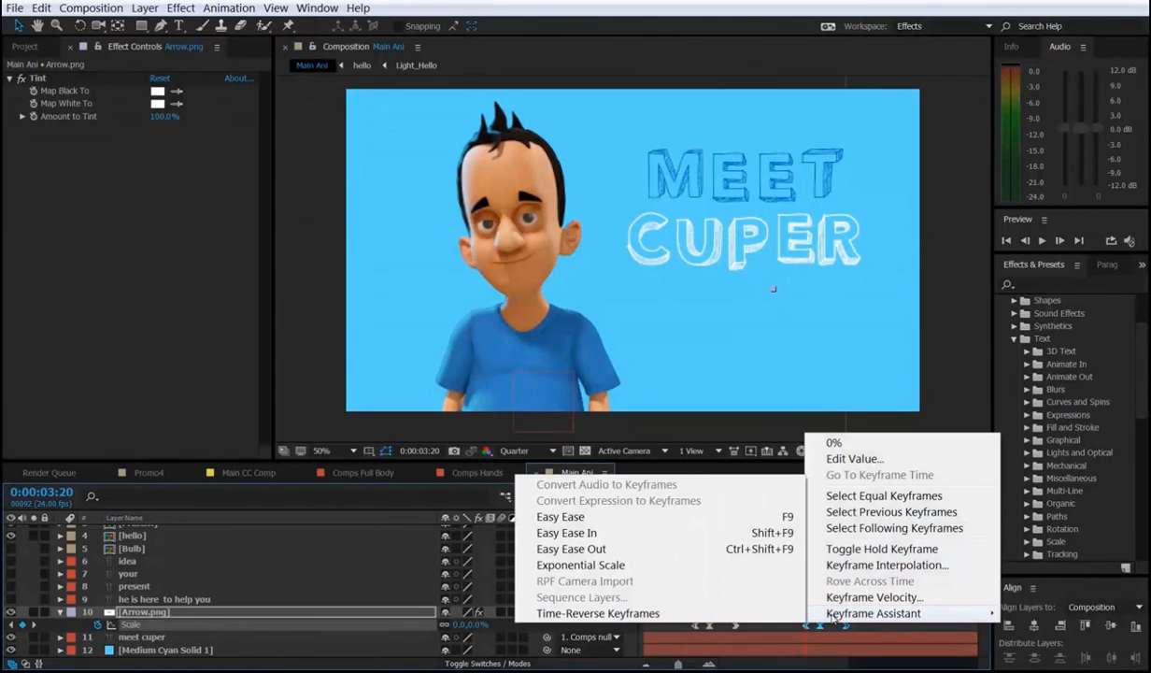
click(707, 614)
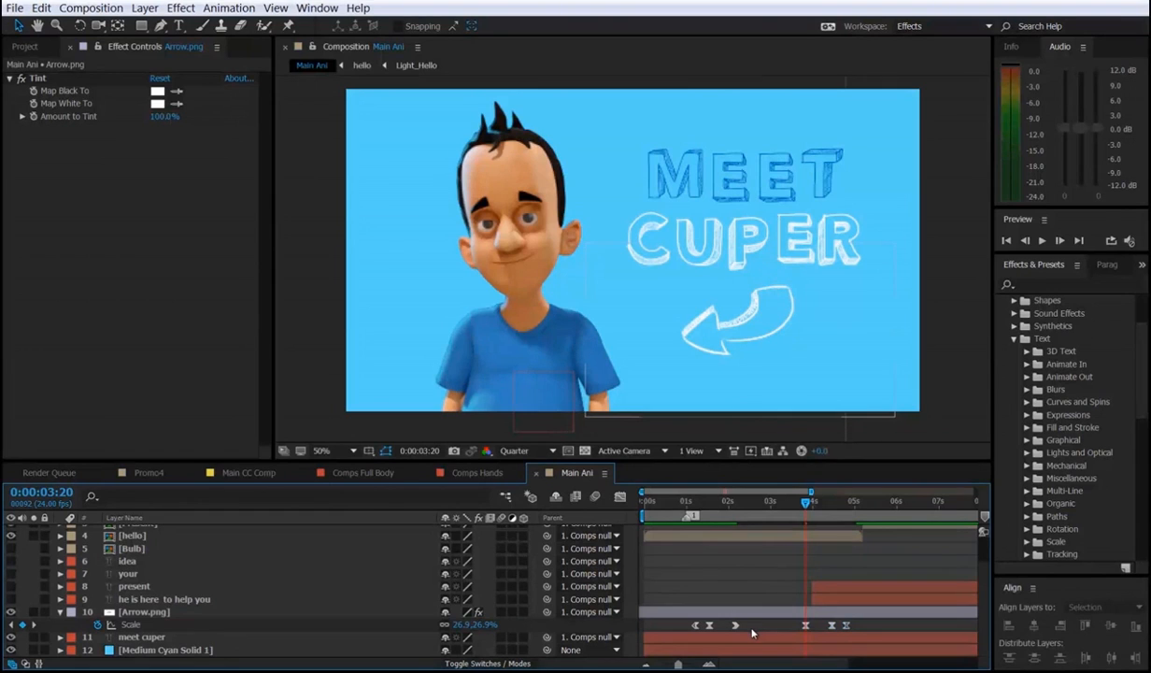
Preview the arrow's scale-out from 0:00:03:20 and again from 0:00:03:14.
key(space)
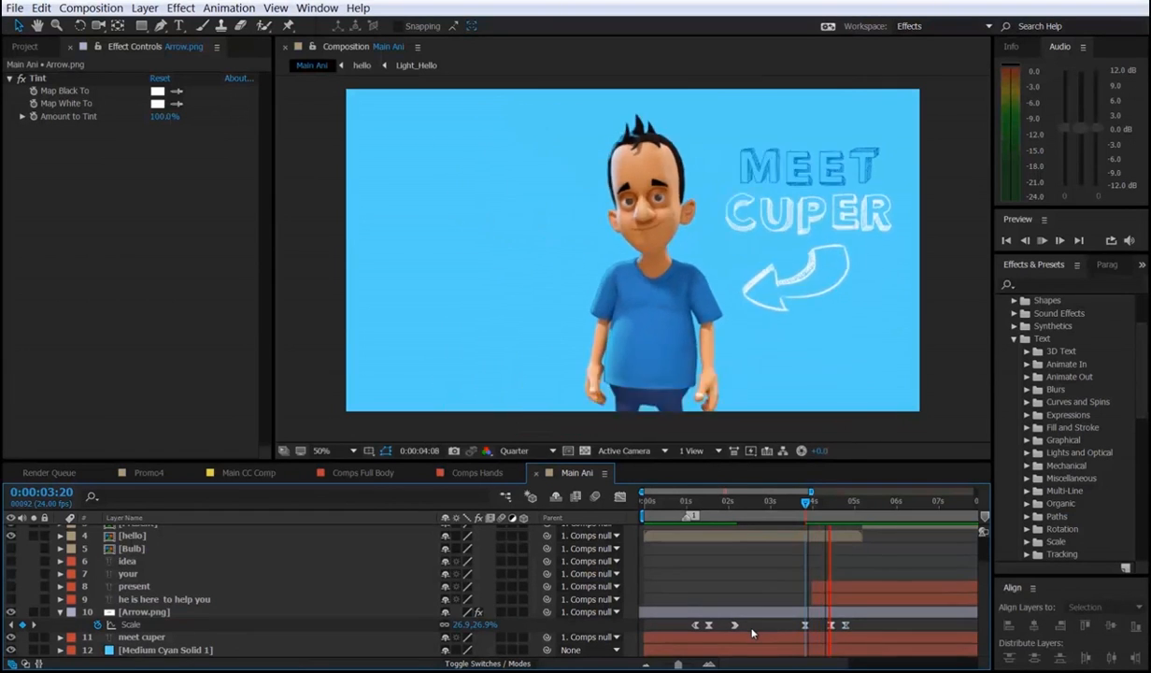
click(796, 510)
key(space)
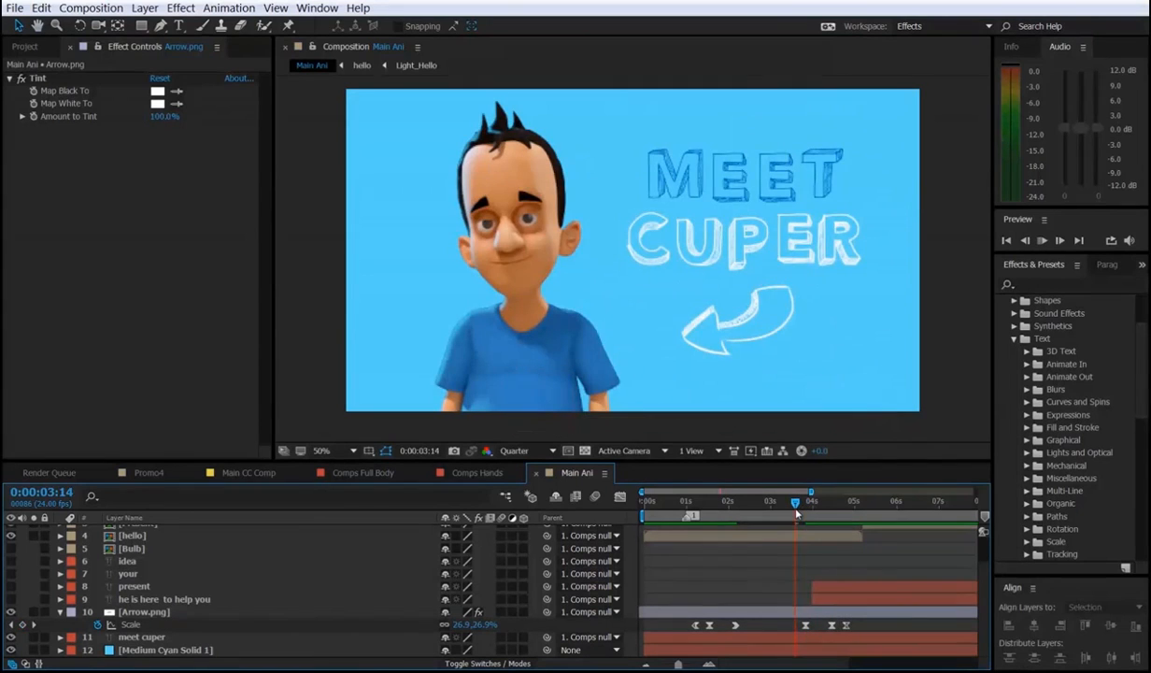
key(space)
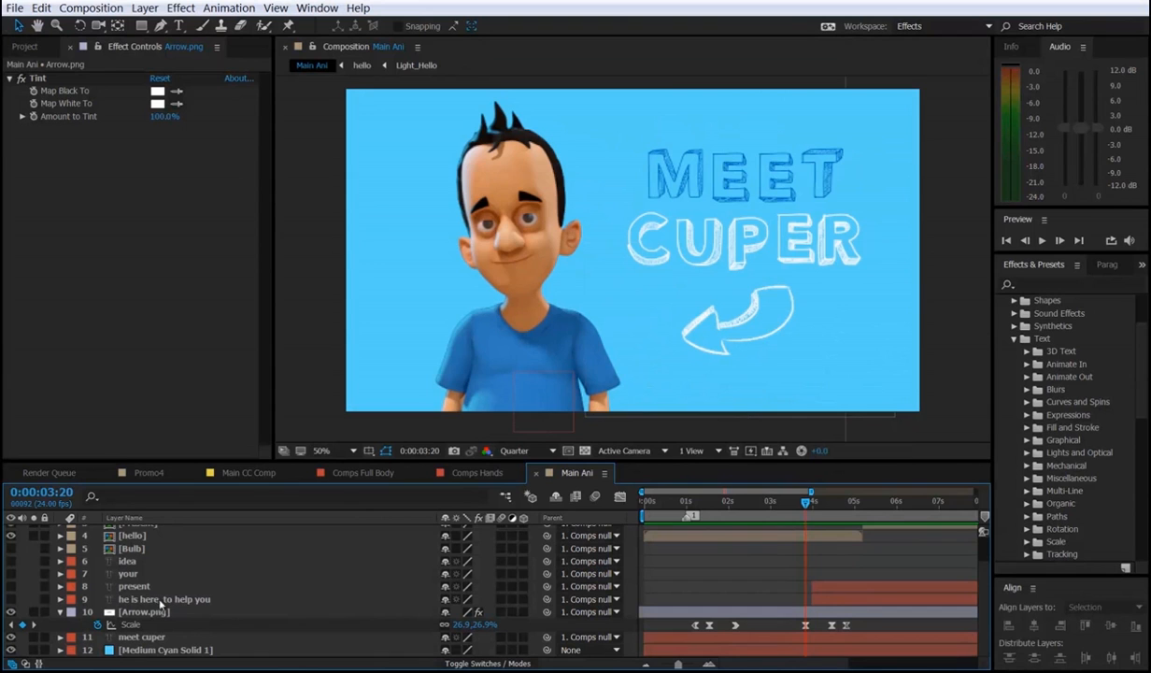
Select the meet cuper layer and check the title in Promo4 around 0:00:03:22 before returning to Main Ani's layer list.
click(142, 637)
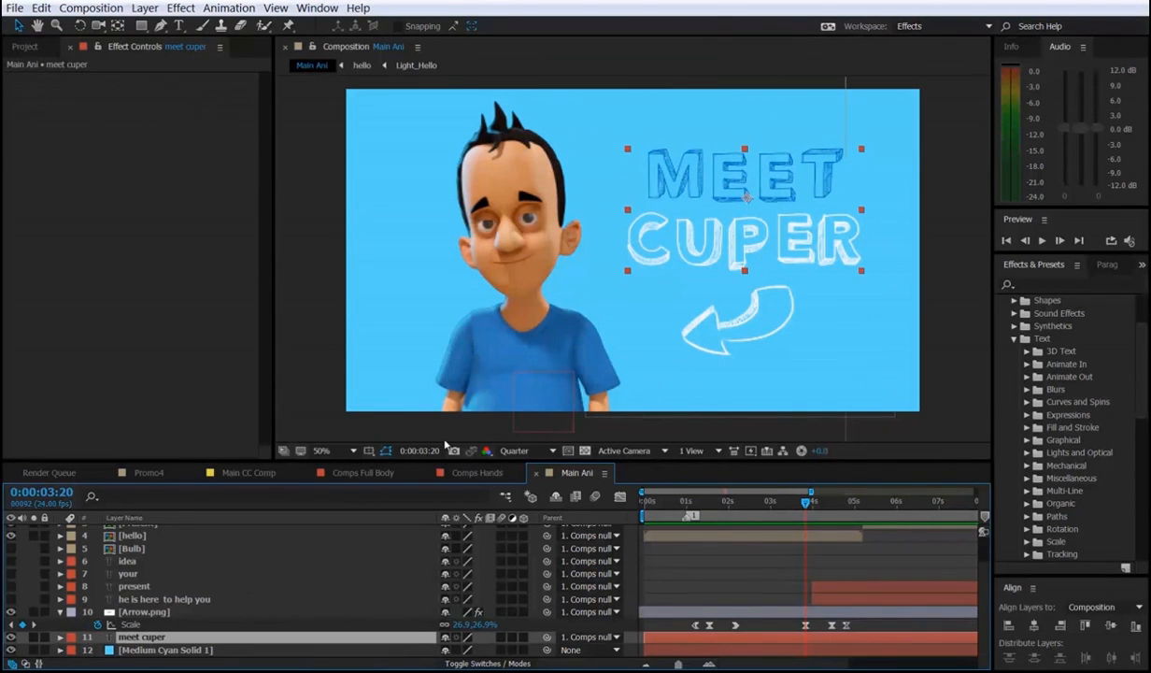
click(147, 472)
drag(754, 508, 735, 513)
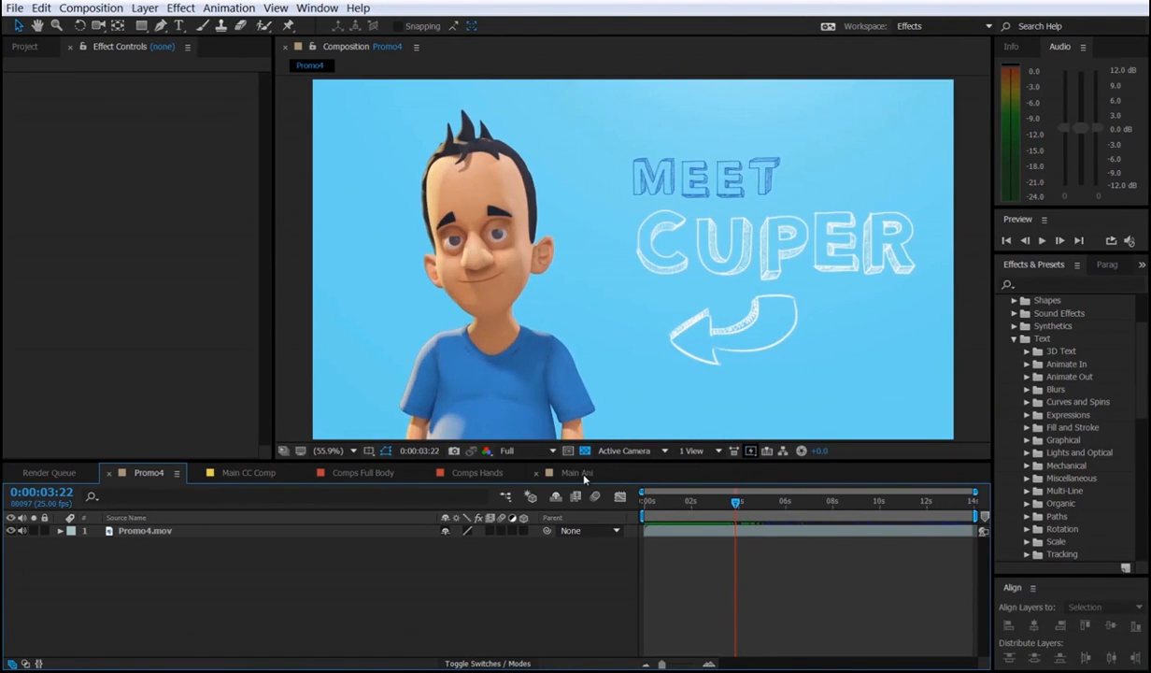
click(583, 474)
scroll(762, 626, down, 3)
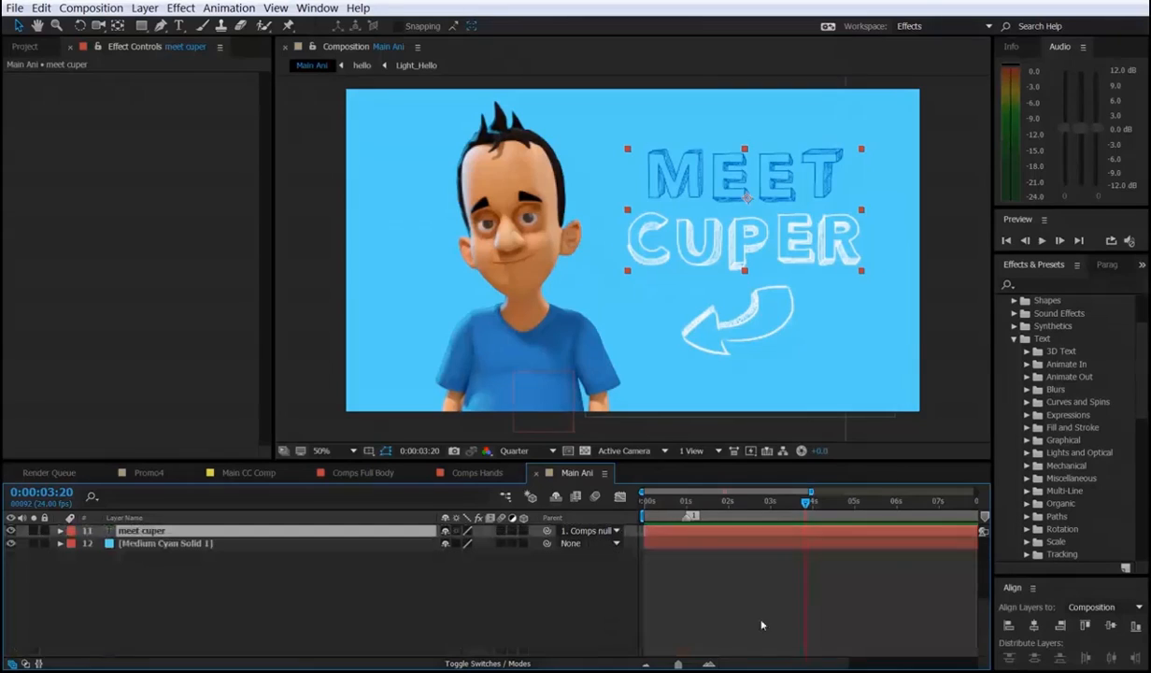
scroll(783, 609, up, 4)
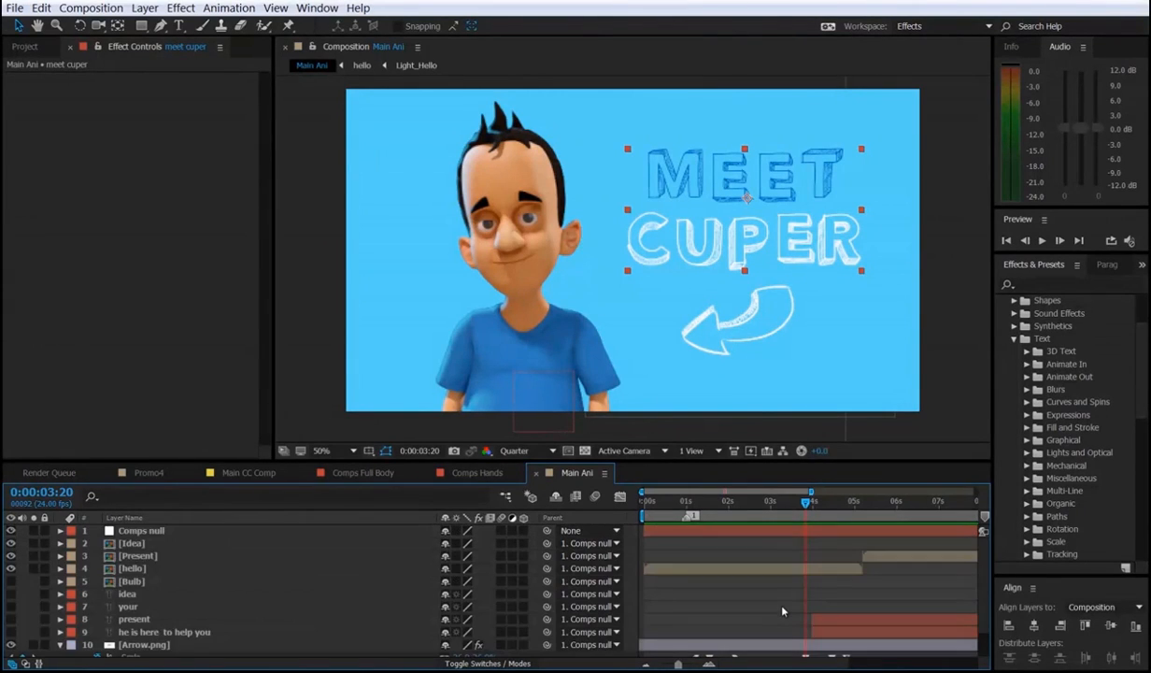
Start Scale keyframing on the meet cuper layer at 0:00:03:20, and set its Scale to 81.7% at 0:00:04:11.
scroll(785, 612, down, 1)
key(s)
scroll(785, 609, down, 1)
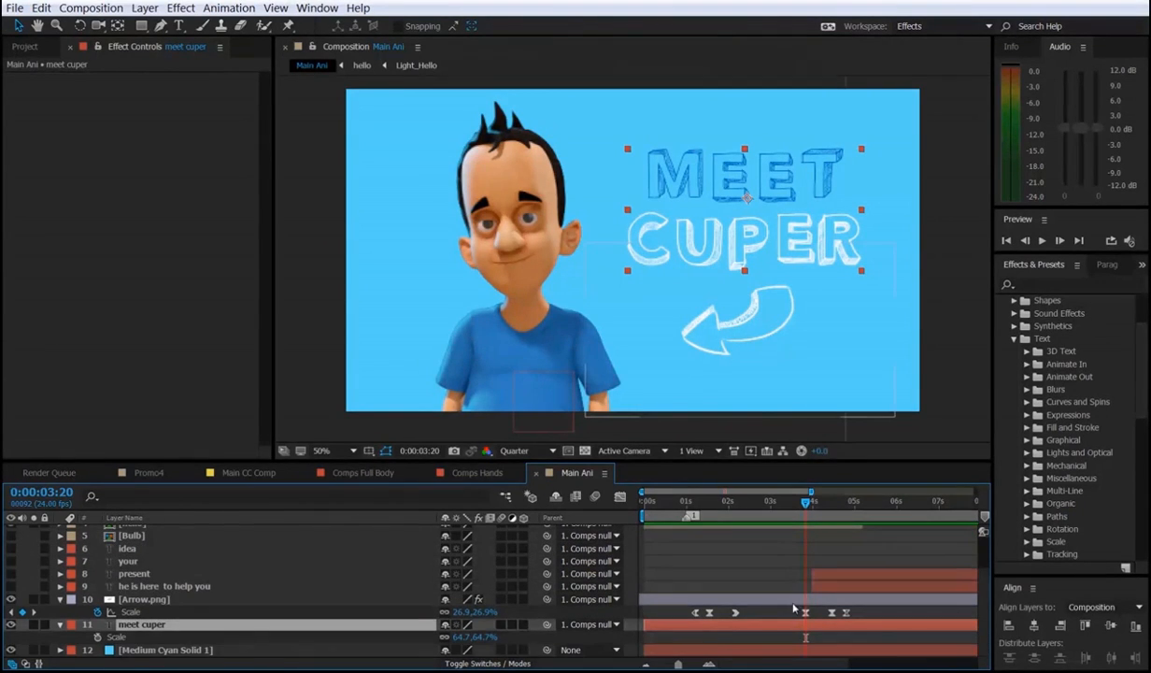
click(114, 640)
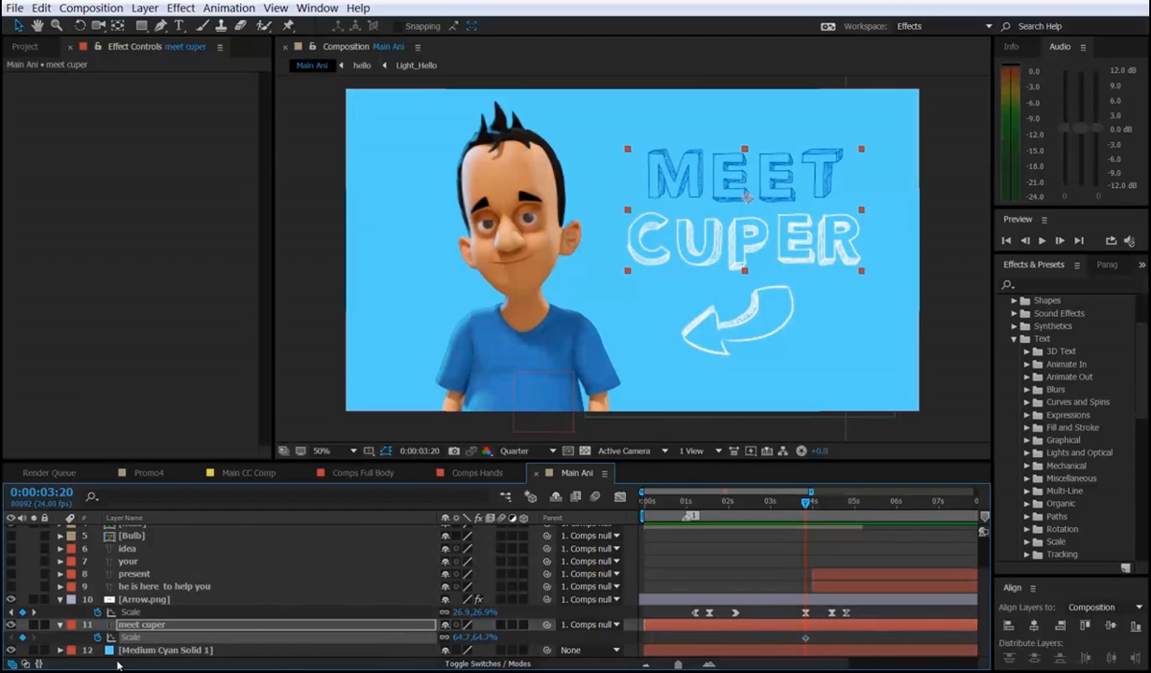
drag(807, 504, 833, 507)
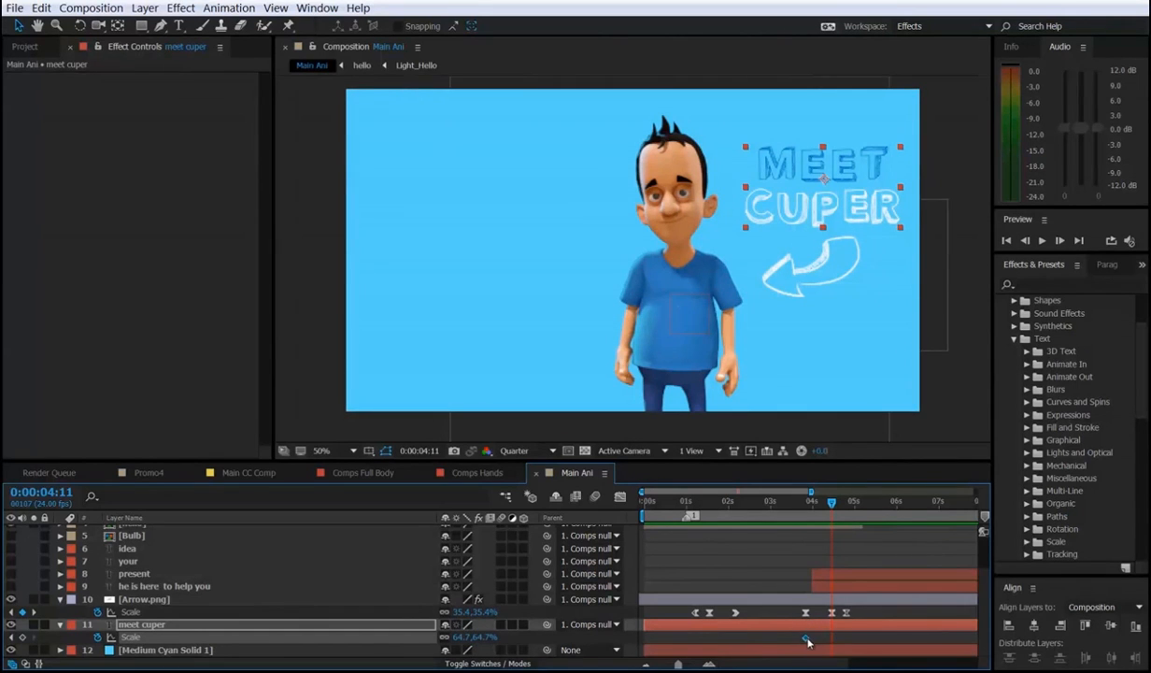
drag(472, 636, 497, 639)
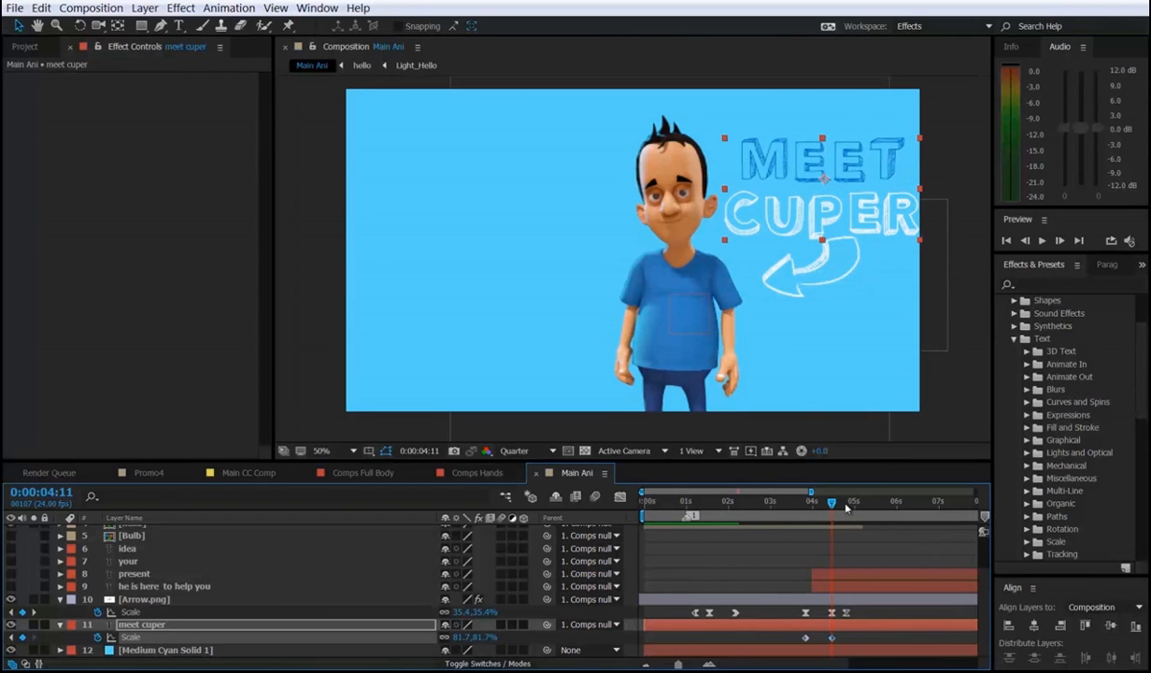
Set the meet cuper layer's Scale to 0% at 0:00:04:19.
click(846, 505)
click(481, 637)
text(0)
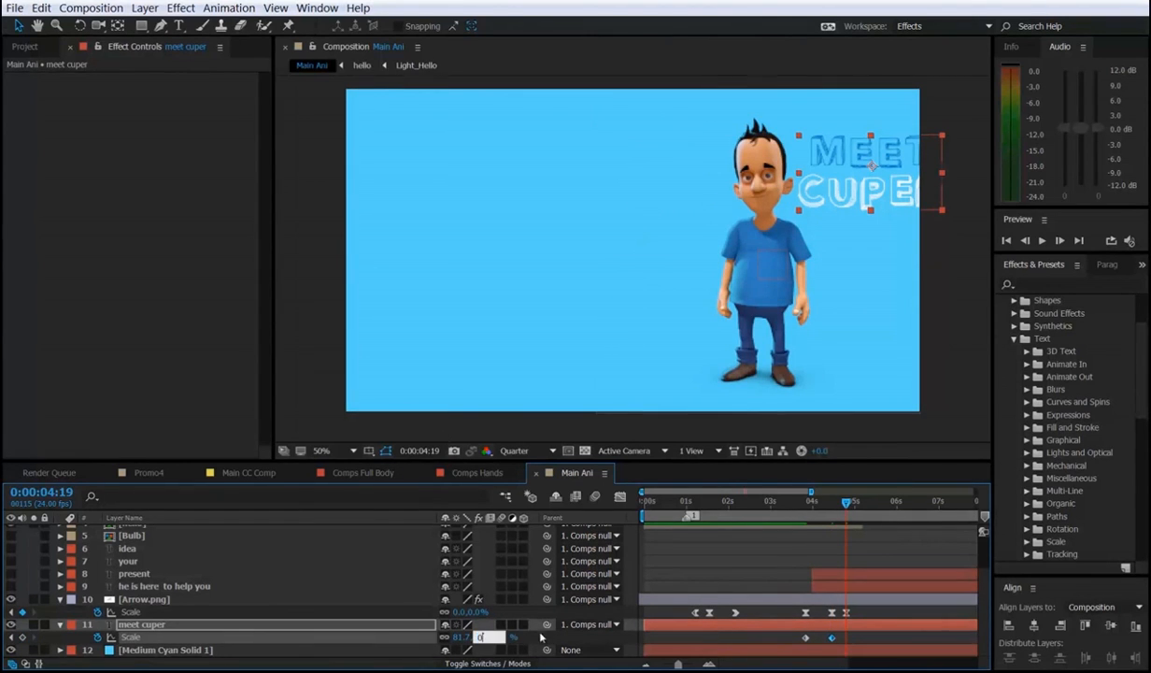
click(702, 643)
Ease the meet cuper layer's last and first Scale keyframes, and make the middle one a smooth auto Bezier keyframe.
click(846, 638)
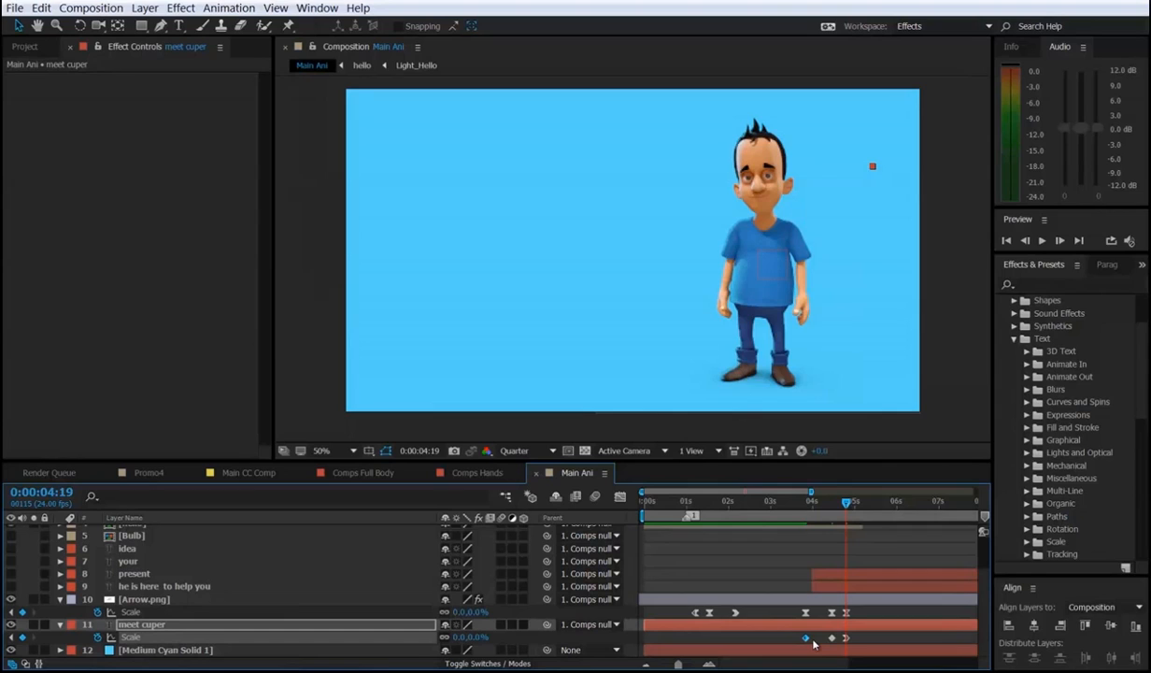
click(821, 640)
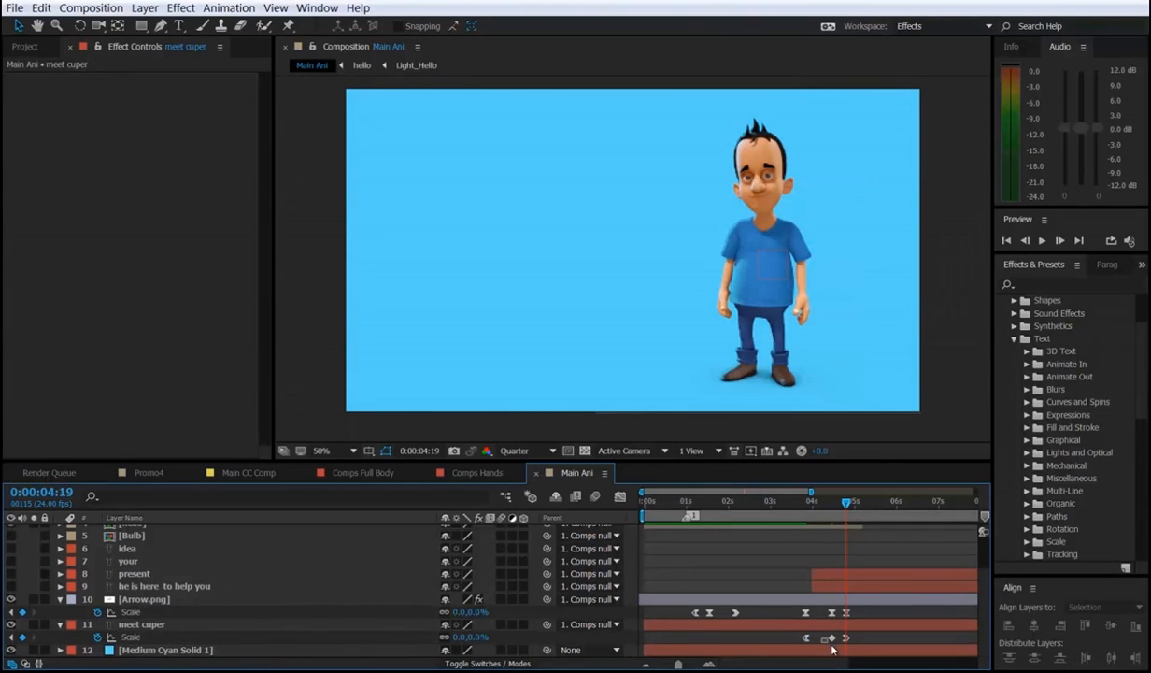
click(831, 639)
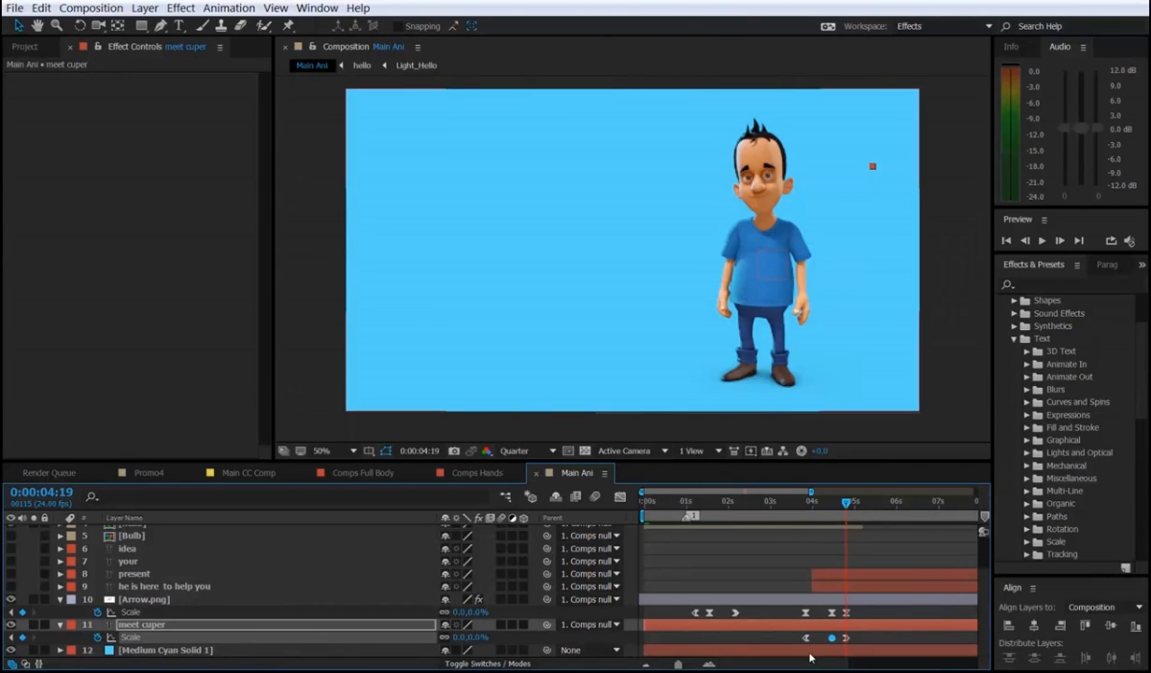
click(817, 641)
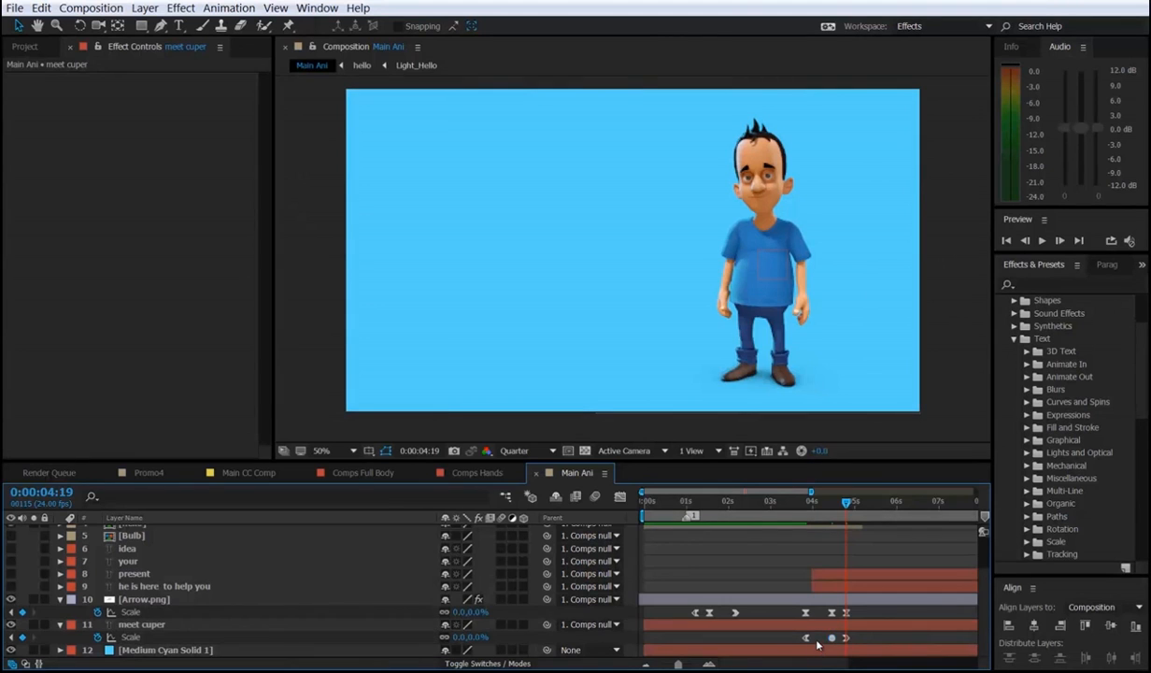
Preview the title's scale-out from 0:00:03:20 and compare it with Promo4 around 0:00:04:10, returning to Main Ani.
click(805, 506)
key(space)
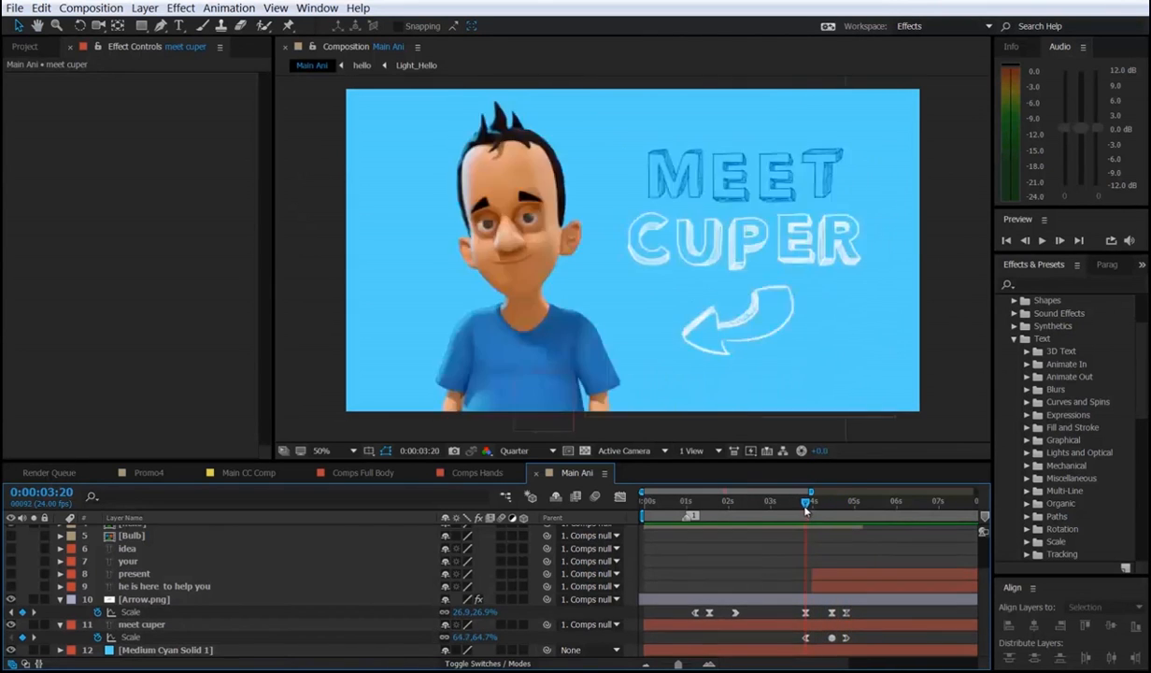
mouse_move(833, 529)
mouse_down()
mouse_move(784, 533)
mouse_move(825, 546)
mouse_up()
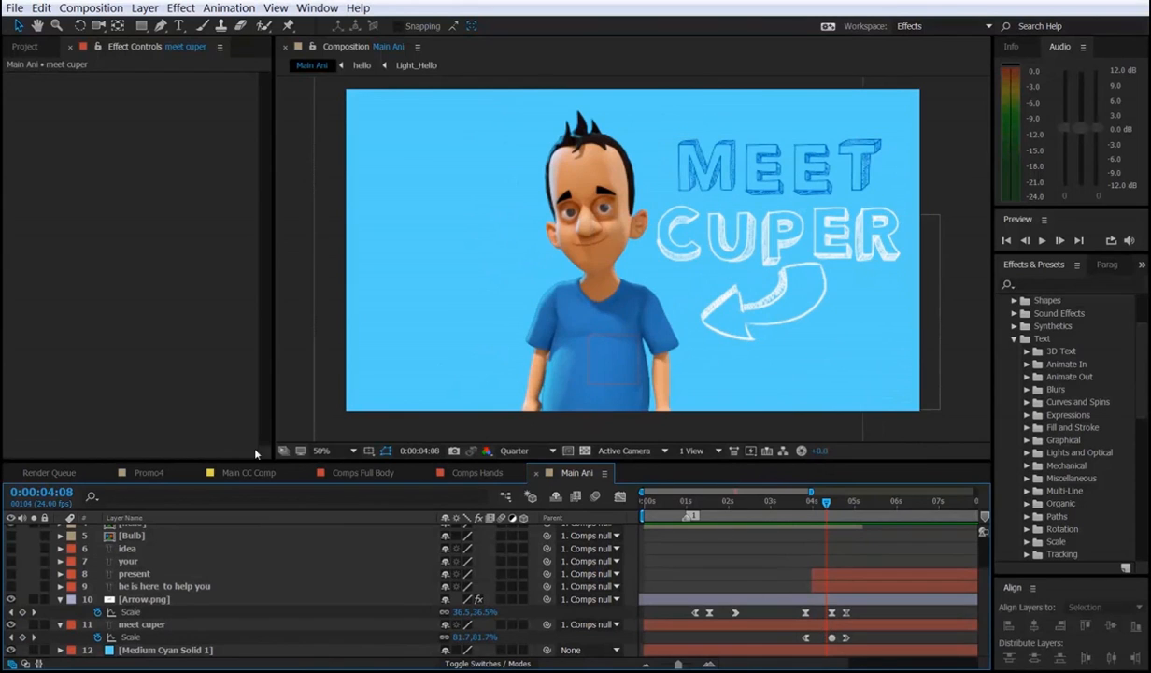
click(149, 472)
drag(731, 510, 748, 519)
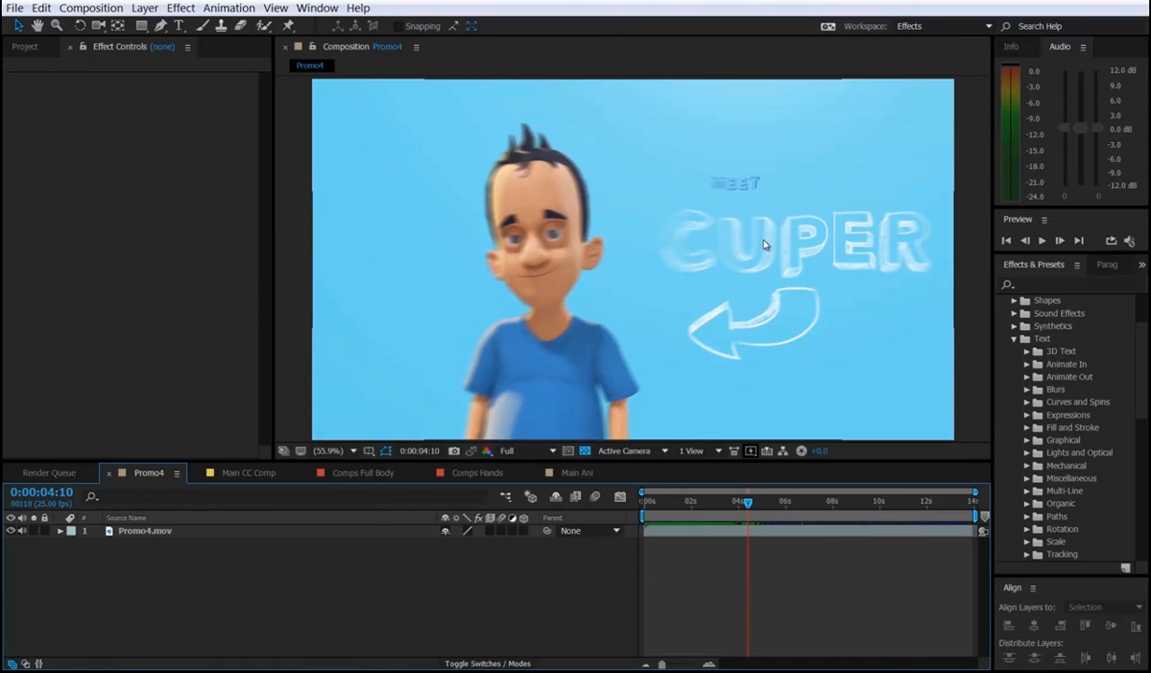
mouse_move(747, 502)
mouse_down()
mouse_move(760, 507)
mouse_move(750, 510)
mouse_up()
click(574, 472)
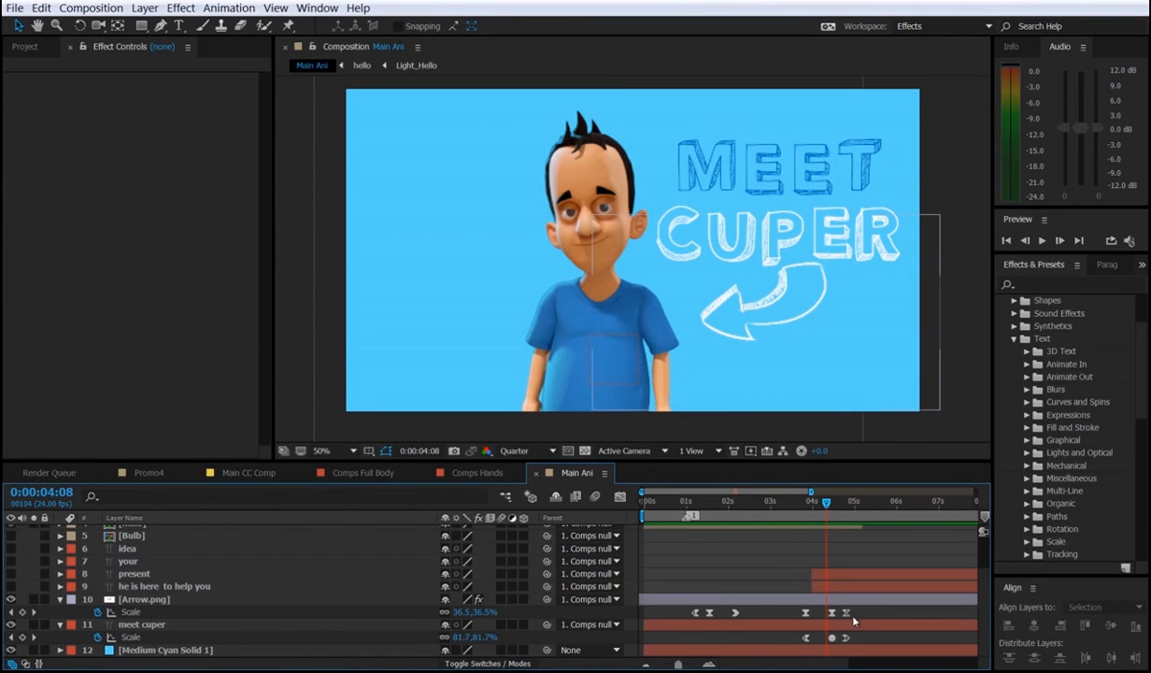
Move meet cuper's three Scale keyframes earlier so the middle one sits at 0:00:04:08, and preview from 0:00:03:11 and 0:00:03:08.
drag(861, 635, 801, 642)
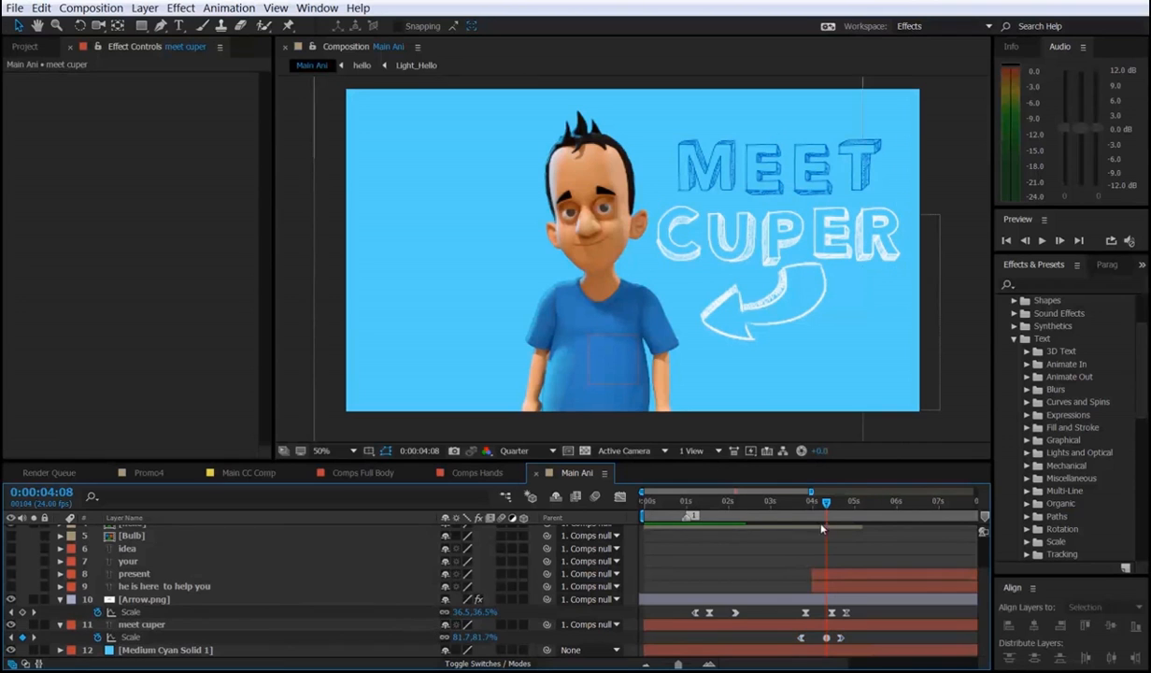
click(789, 502)
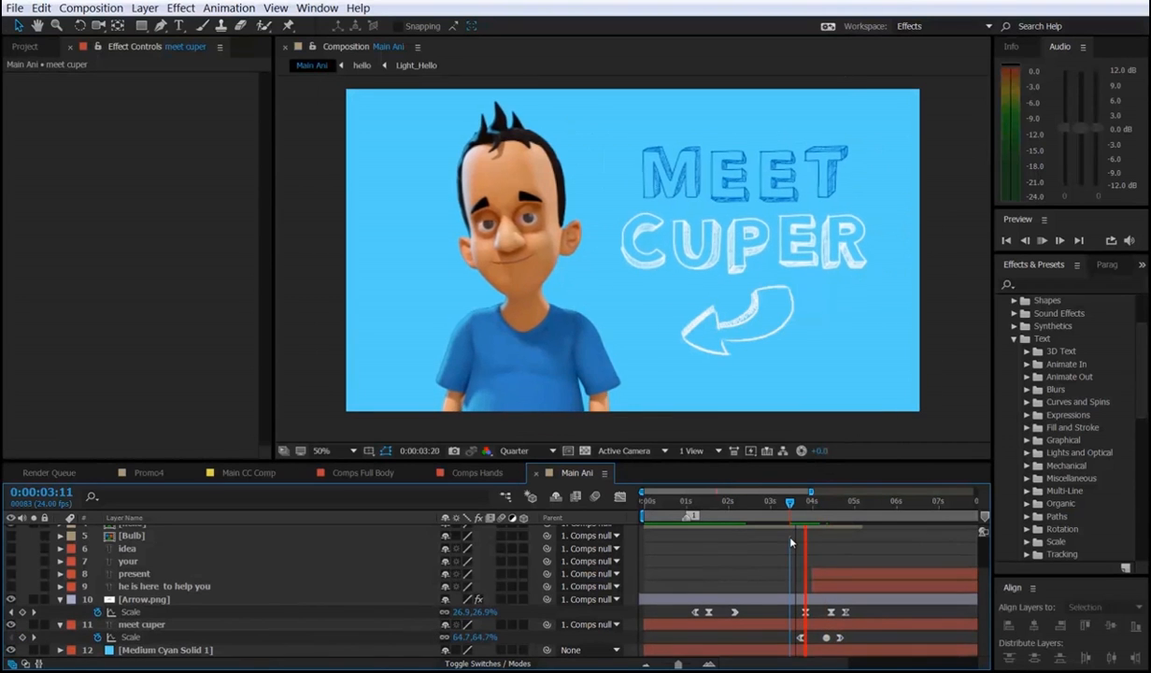
key(space)
drag(790, 504, 790, 608)
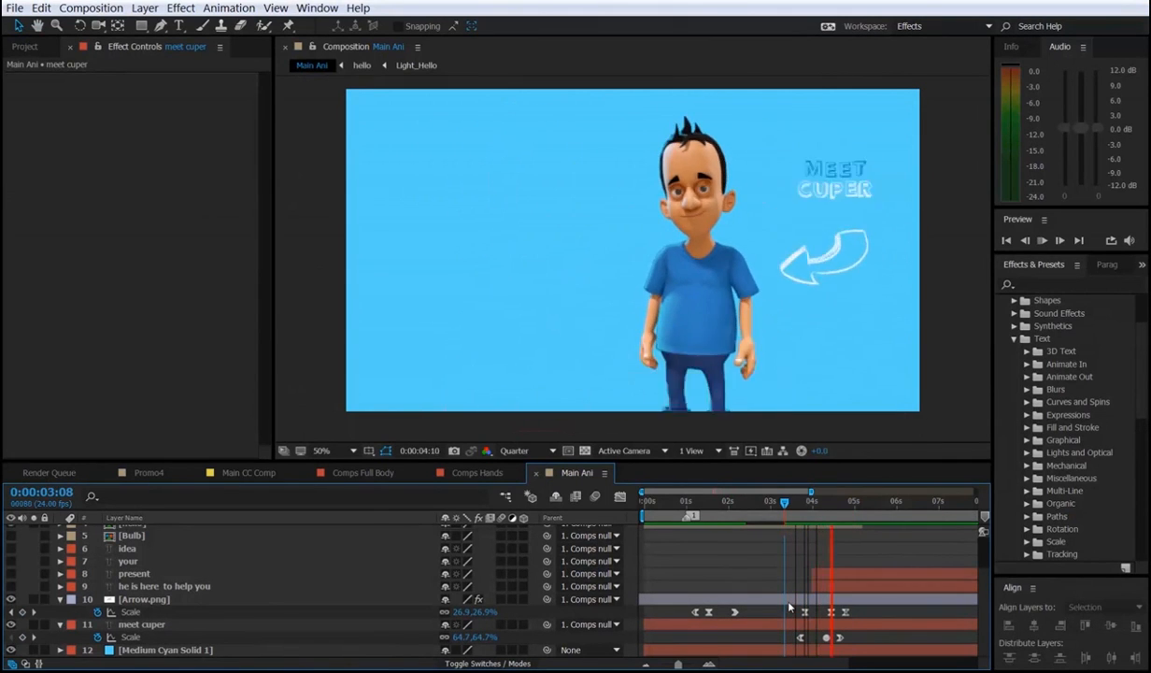
Make the present and he is here to help you layers visible and scrub to 0:00:05:01 to check them.
drag(865, 518, 819, 526)
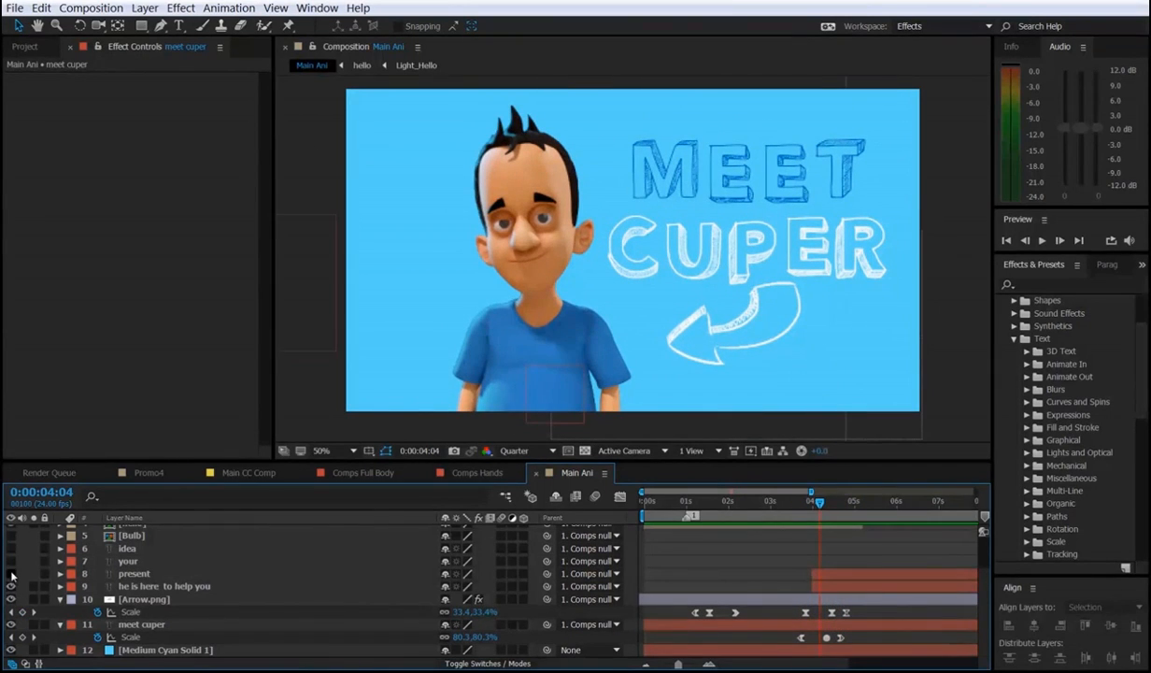
click(839, 513)
drag(838, 513, 854, 515)
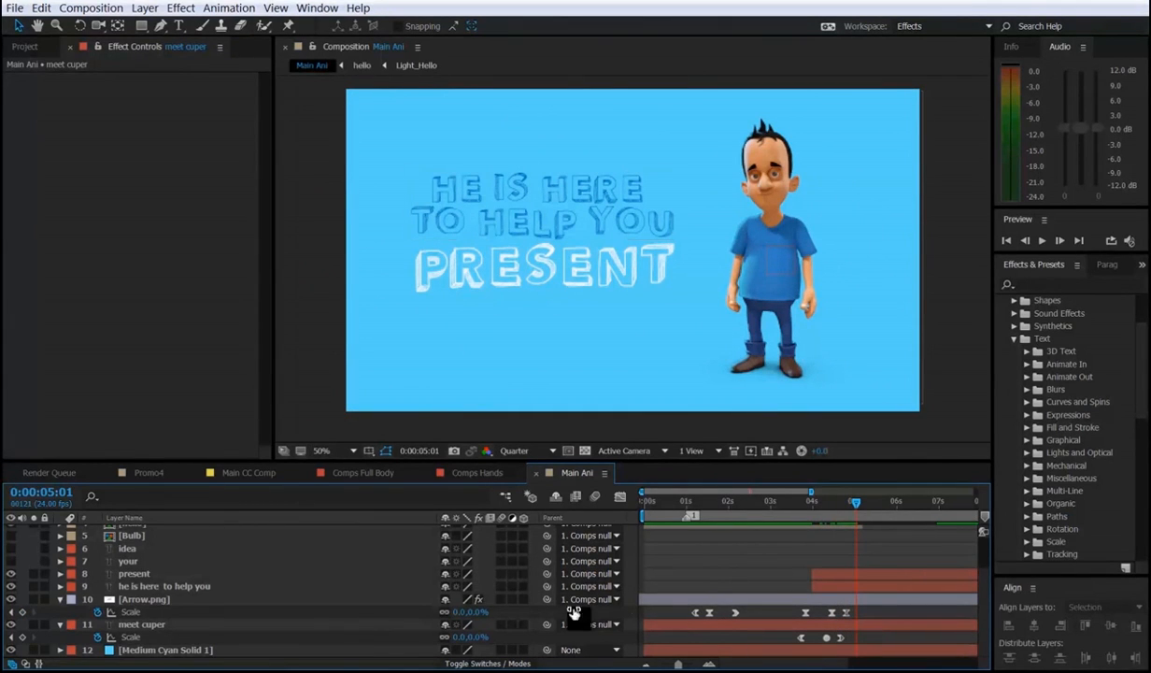
Expand the meet cuper layer's text properties to reach Animator 1 and its Range Selector Start keyframes.
click(157, 624)
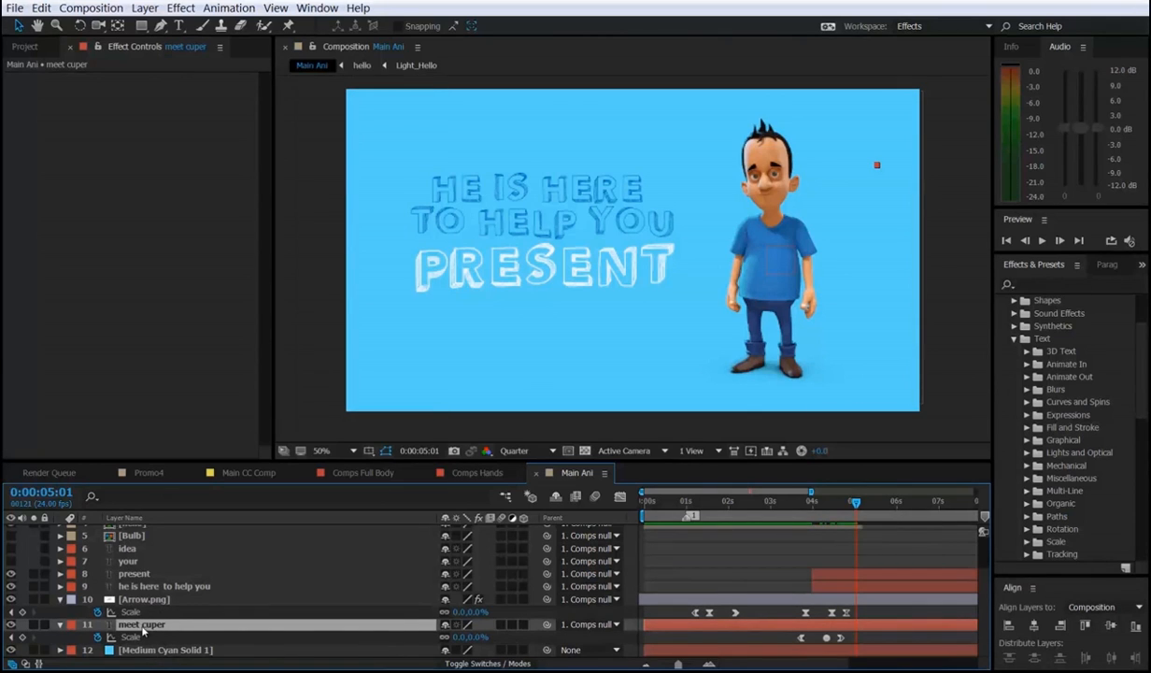
key(u)
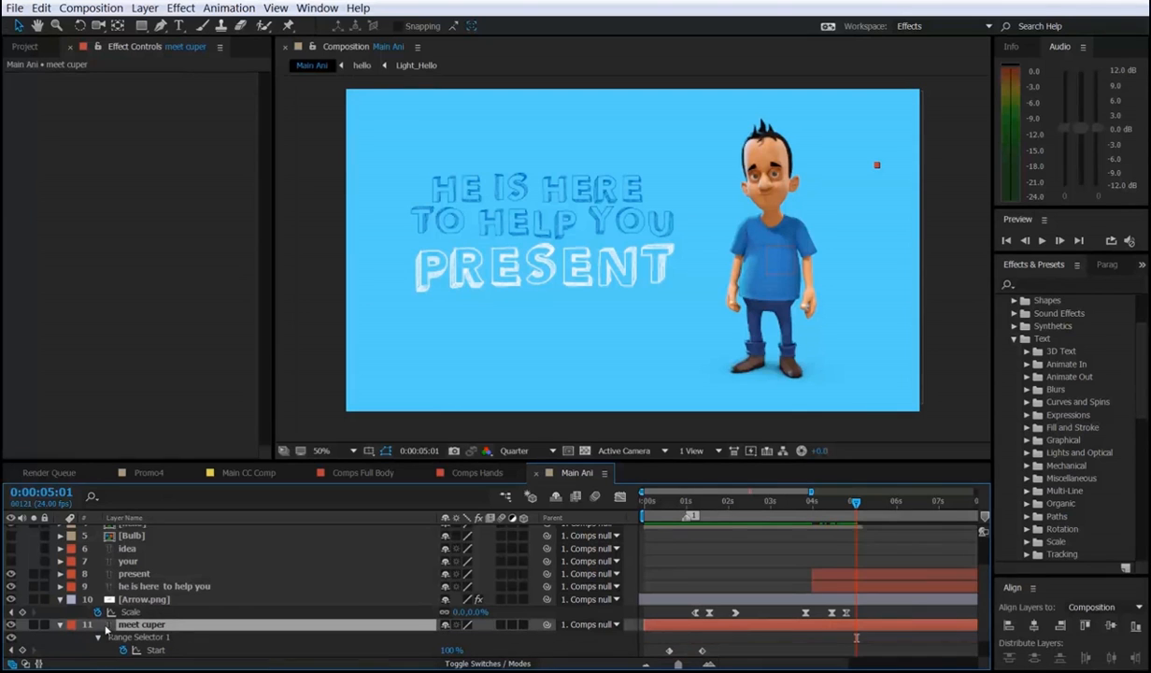
scroll(105, 632, down, 1)
click(59, 599)
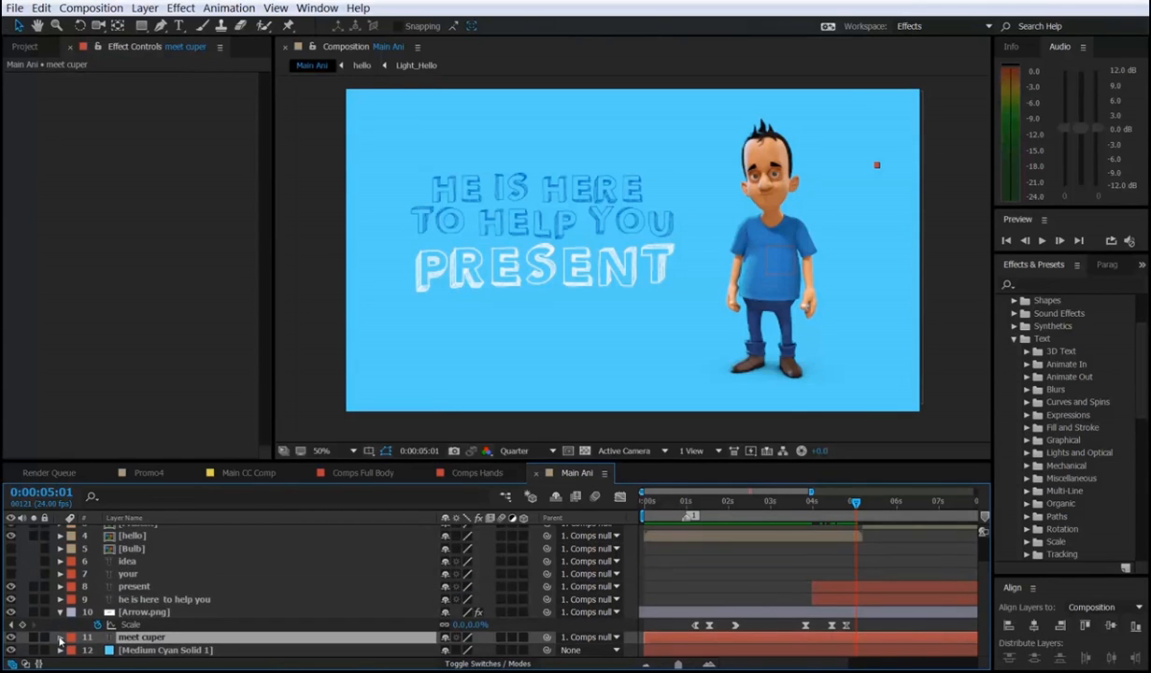
click(60, 637)
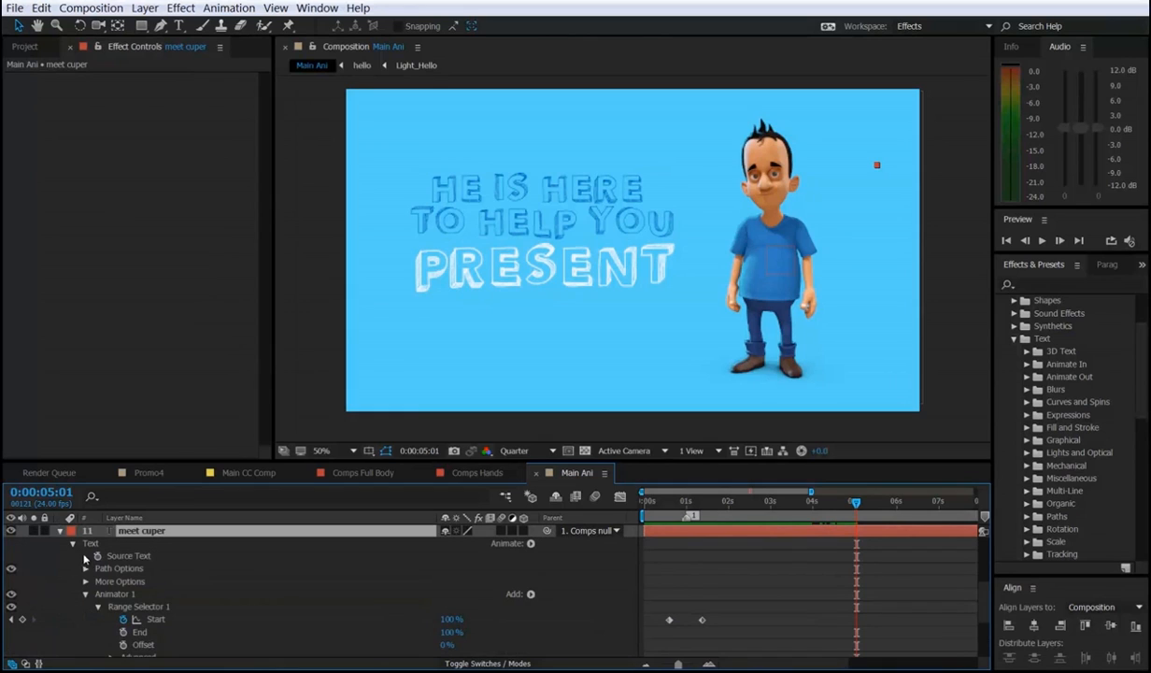
click(86, 594)
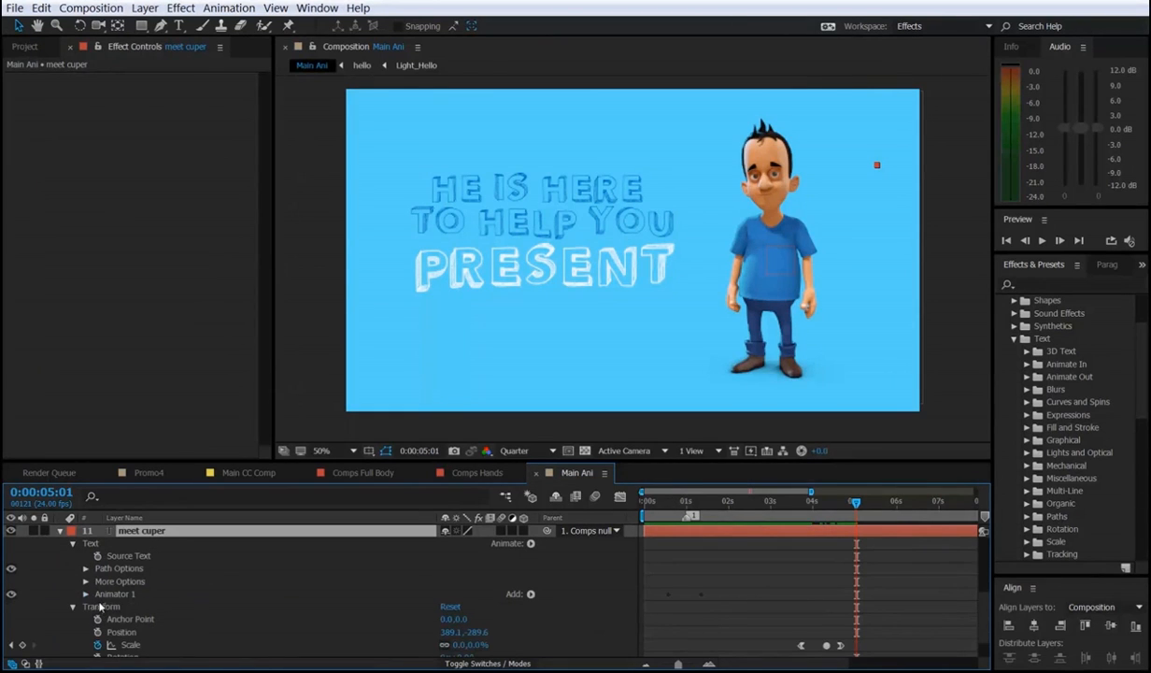
click(87, 594)
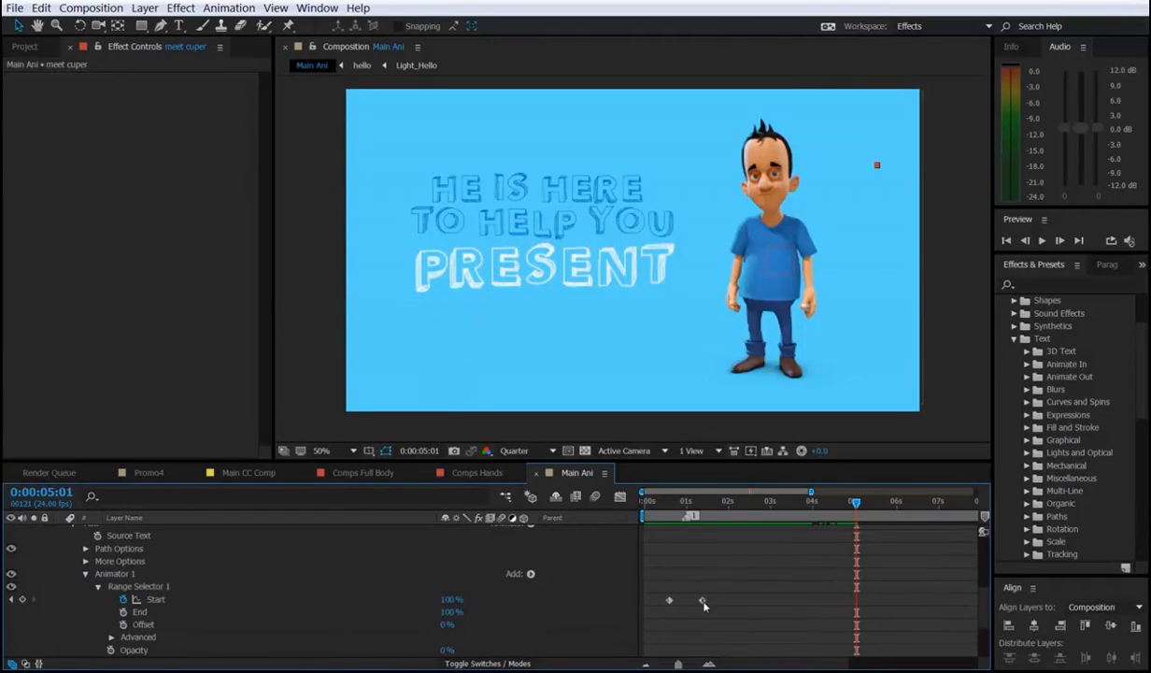
Copy Animator 1 from the meet cuper layer and collapse that layer's properties.
drag(729, 615, 657, 595)
click(127, 561)
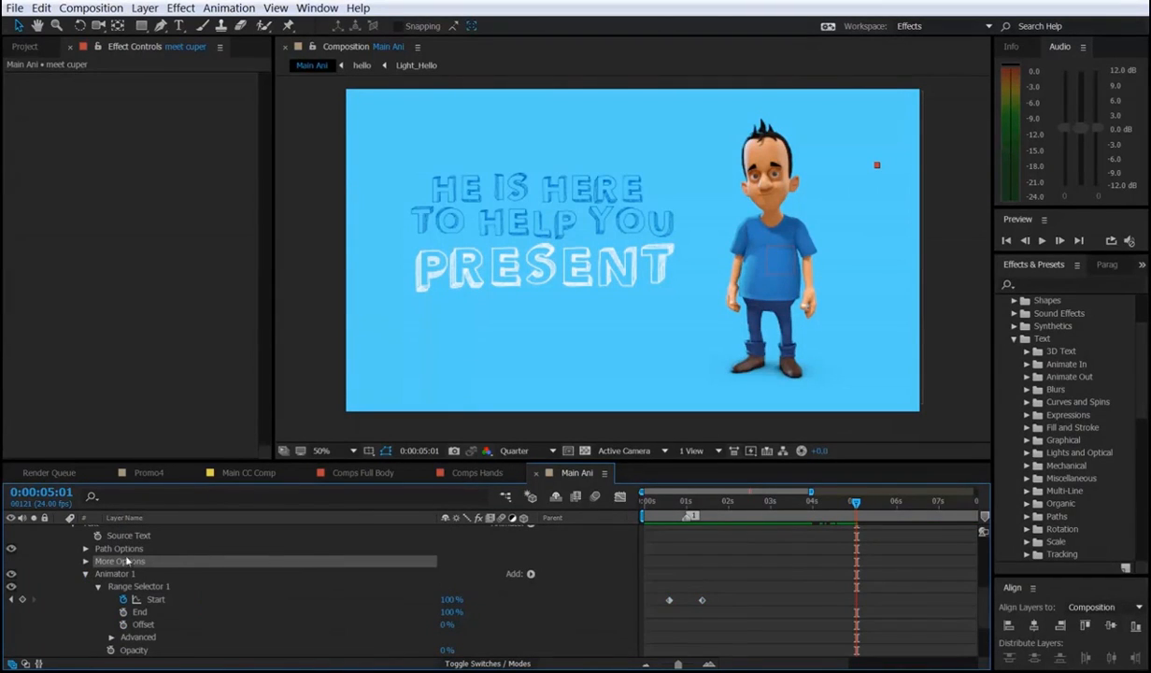
click(85, 574)
click(109, 575)
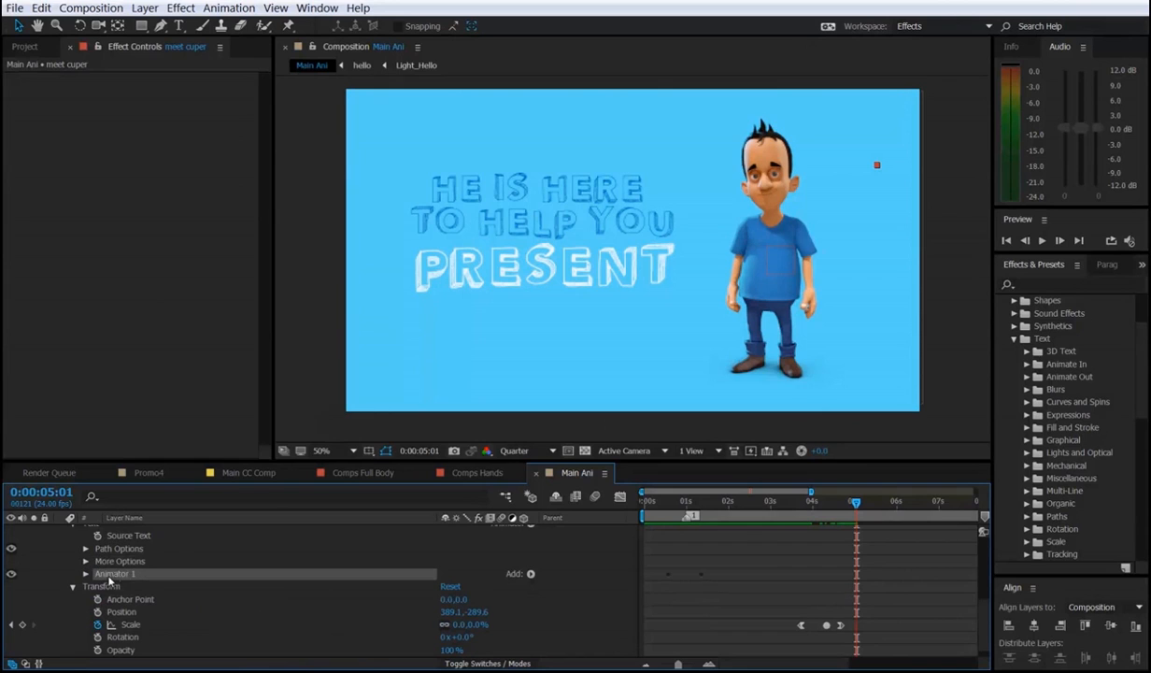
scroll(115, 580, up, 1)
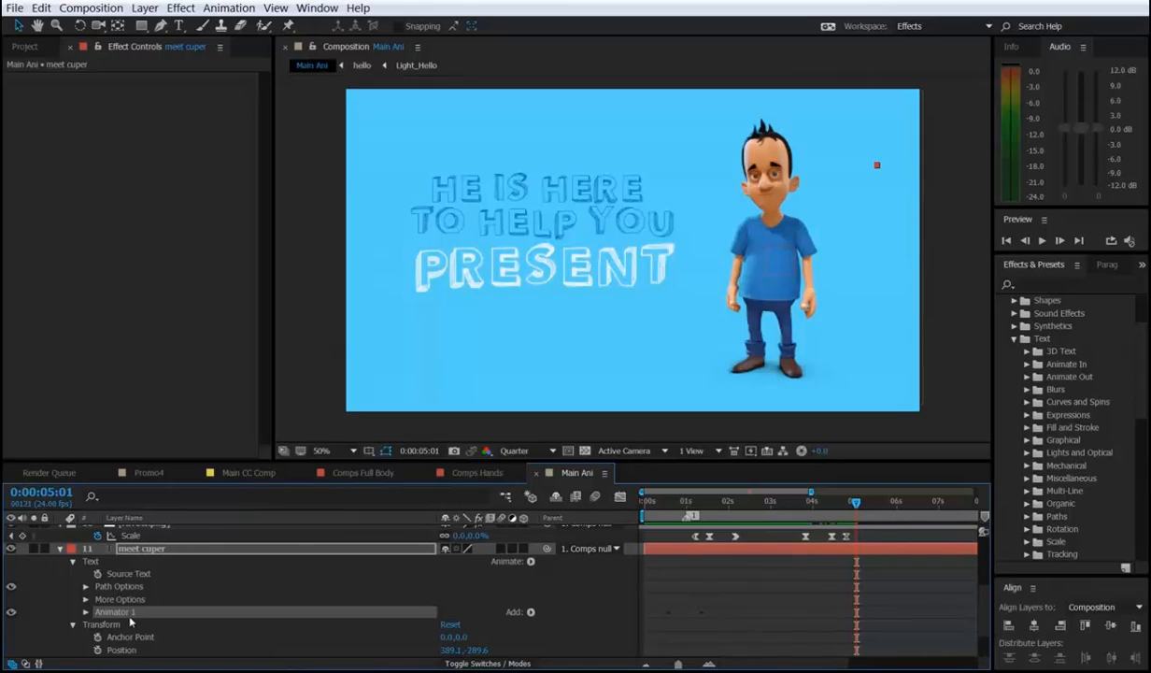
click(60, 552)
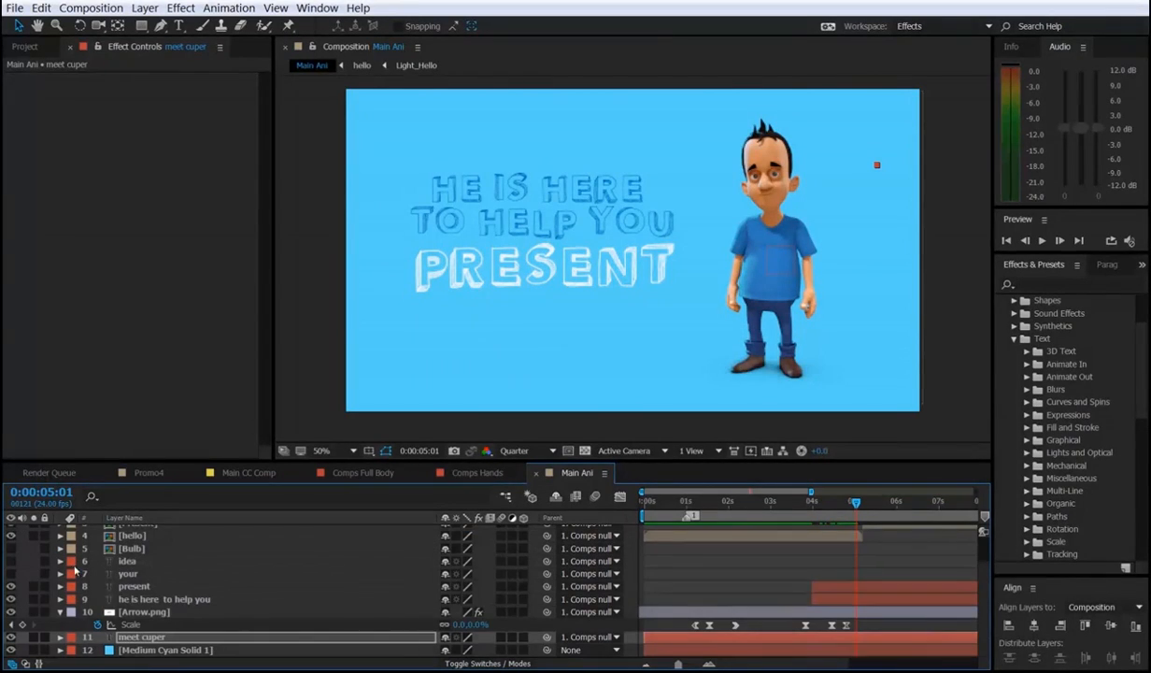
Paste the copied text animator onto the present and he is here to help you layers at 0:00:04:17, and show their keyframes.
click(138, 587)
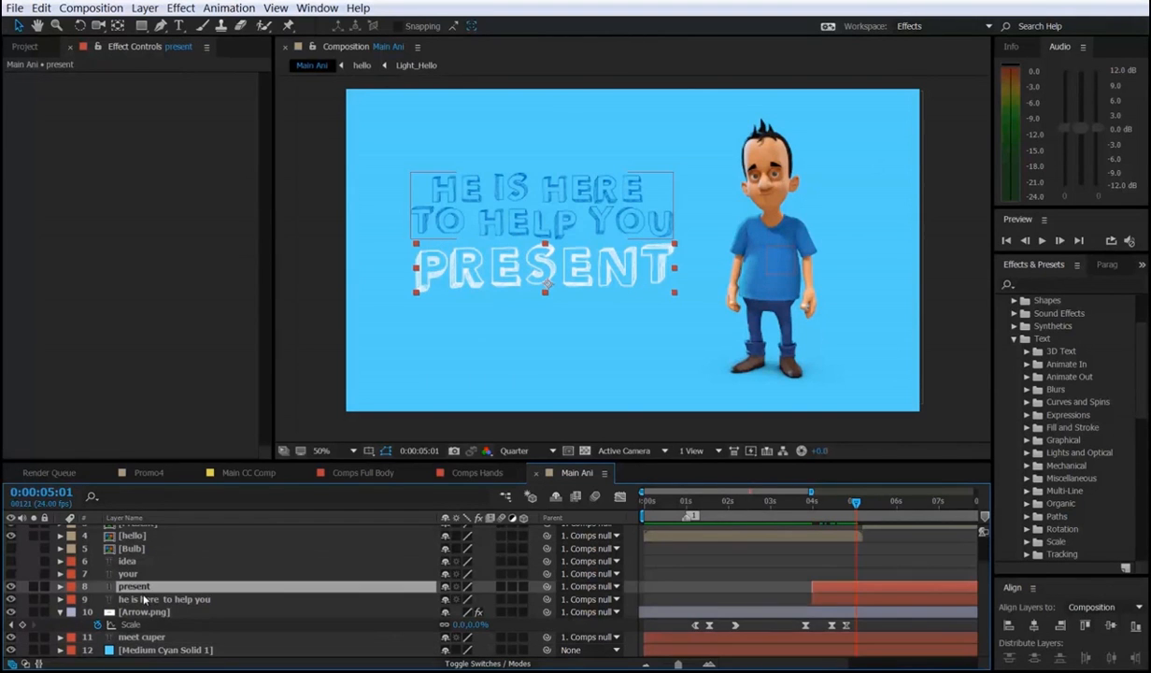
ctrl+click(145, 599)
drag(857, 505, 842, 513)
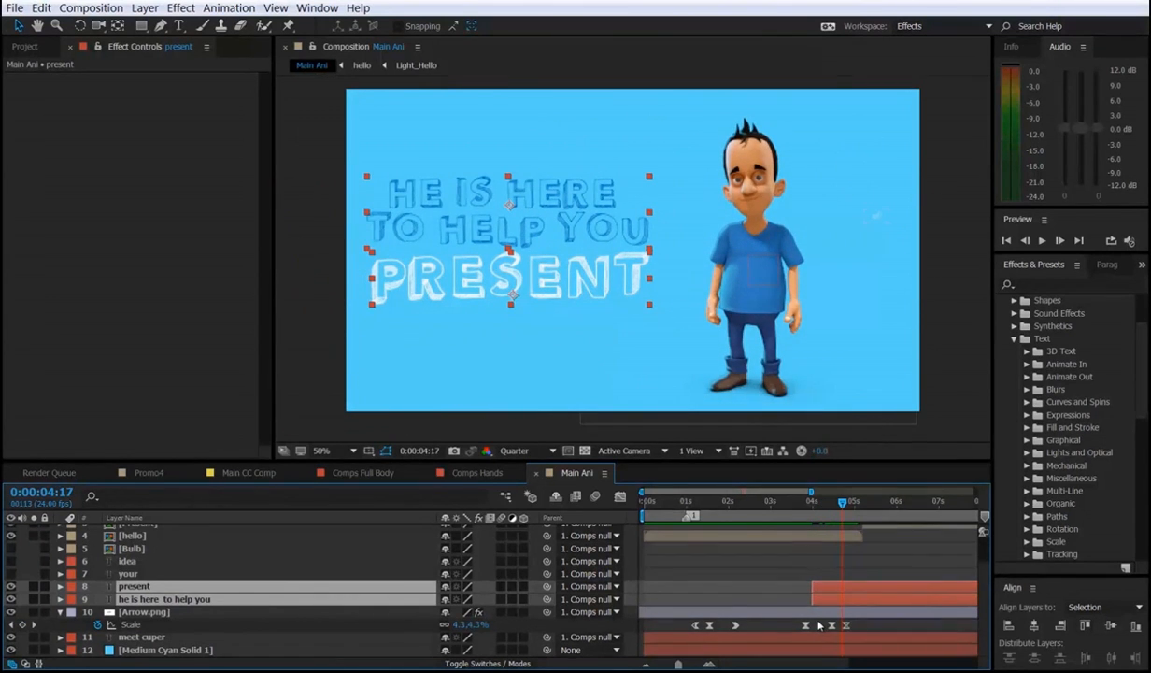
key(ctrl+v)
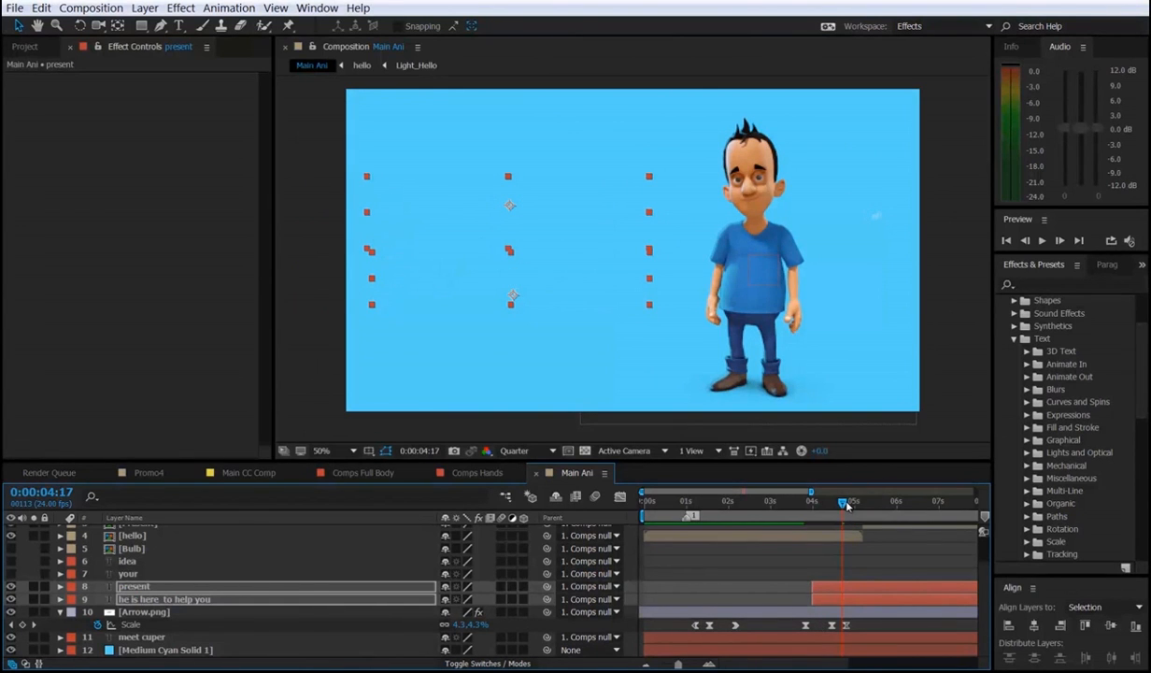
drag(844, 505, 867, 517)
key(u)
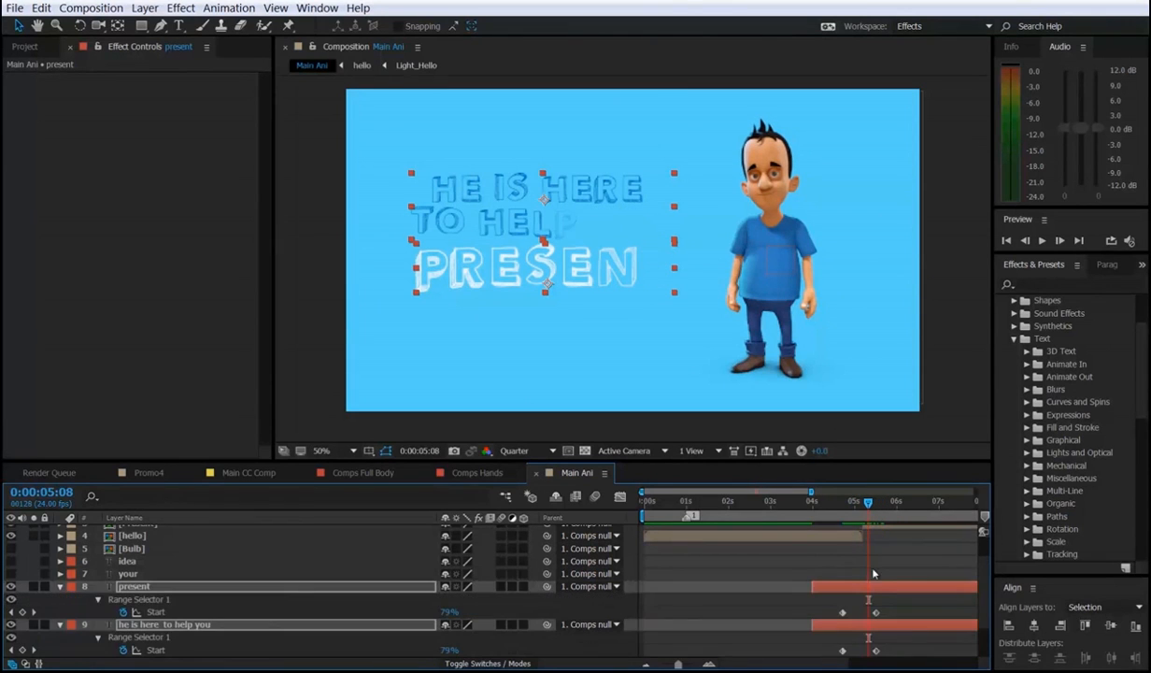
Move both layers' ending Start keyframes to just before 0:00:05:08 and preview the faster text reveal.
scroll(872, 598, down, 2)
drag(877, 577, 867, 579)
click(853, 532)
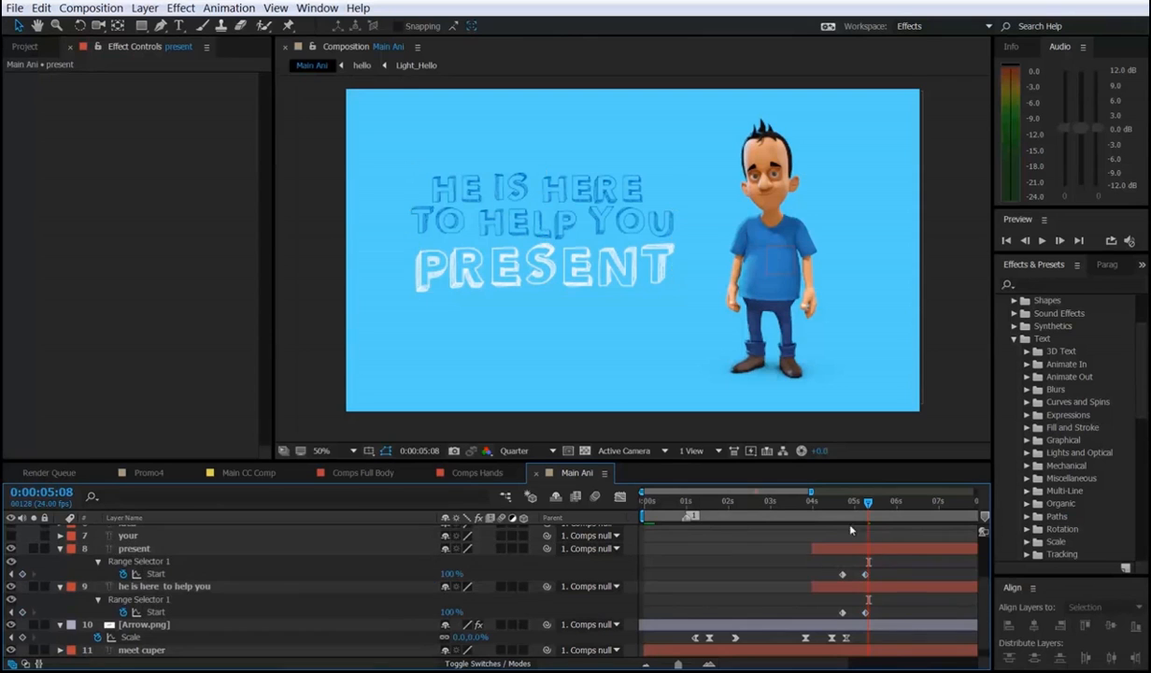
click(827, 505)
key(space)
key(space)
Move the ending Start keyframes of both text layers to 0:00:05:12 and preview the slower reveal.
drag(827, 506, 852, 506)
drag(857, 565, 877, 619)
drag(867, 577, 879, 576)
click(891, 575)
click(833, 504)
key(space)
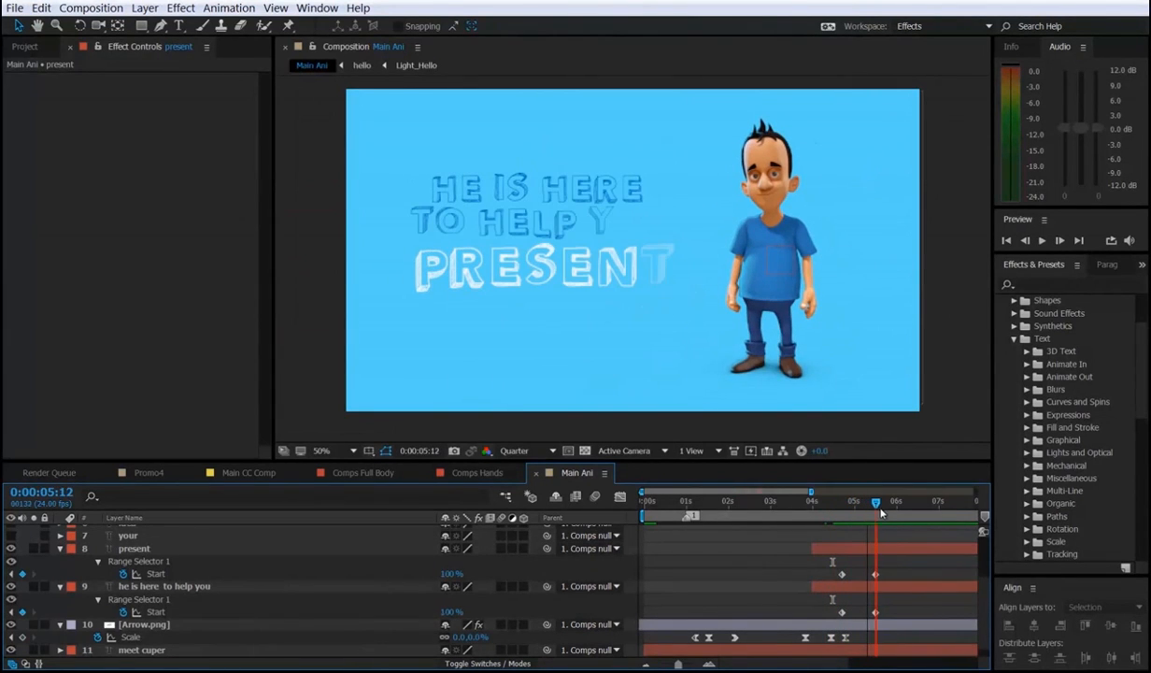
Delay the present layer to start about 1.5 seconds after he is here to help you, and preview from 0:00:04:04.
drag(894, 534, 815, 505)
drag(765, 587, 817, 567)
click(759, 552)
click(728, 504)
key(space)
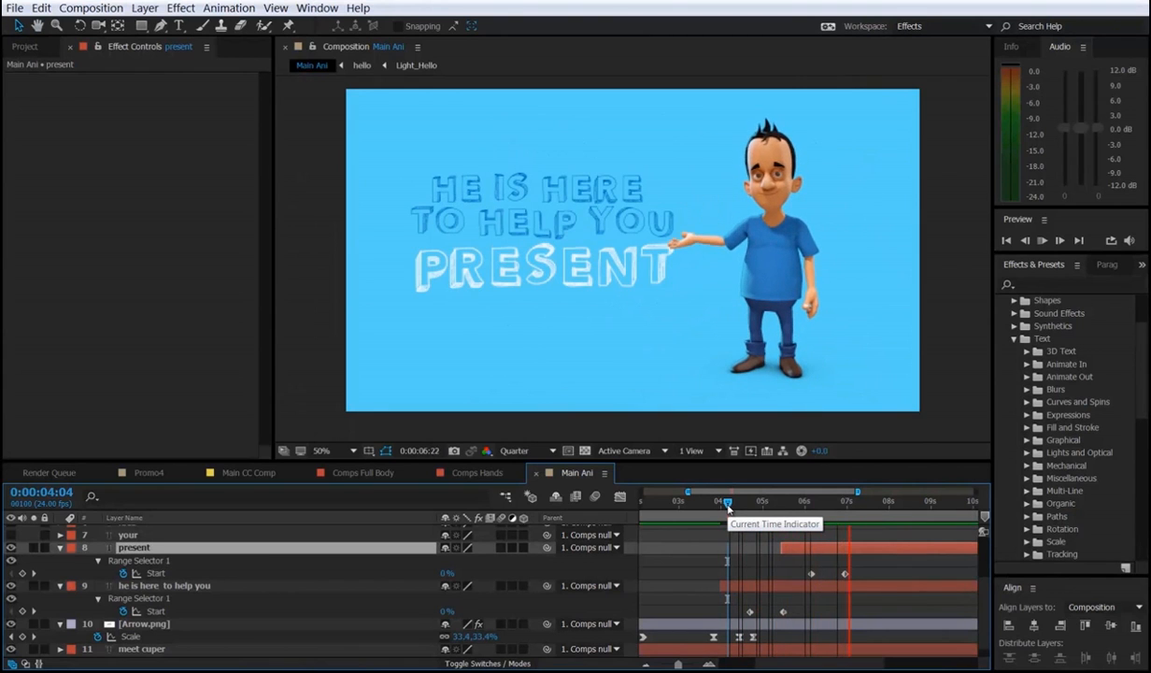
Trim the ends of the meet cuper and Arrow.png layers to 0:00:04:21, just after they scale out.
click(740, 504)
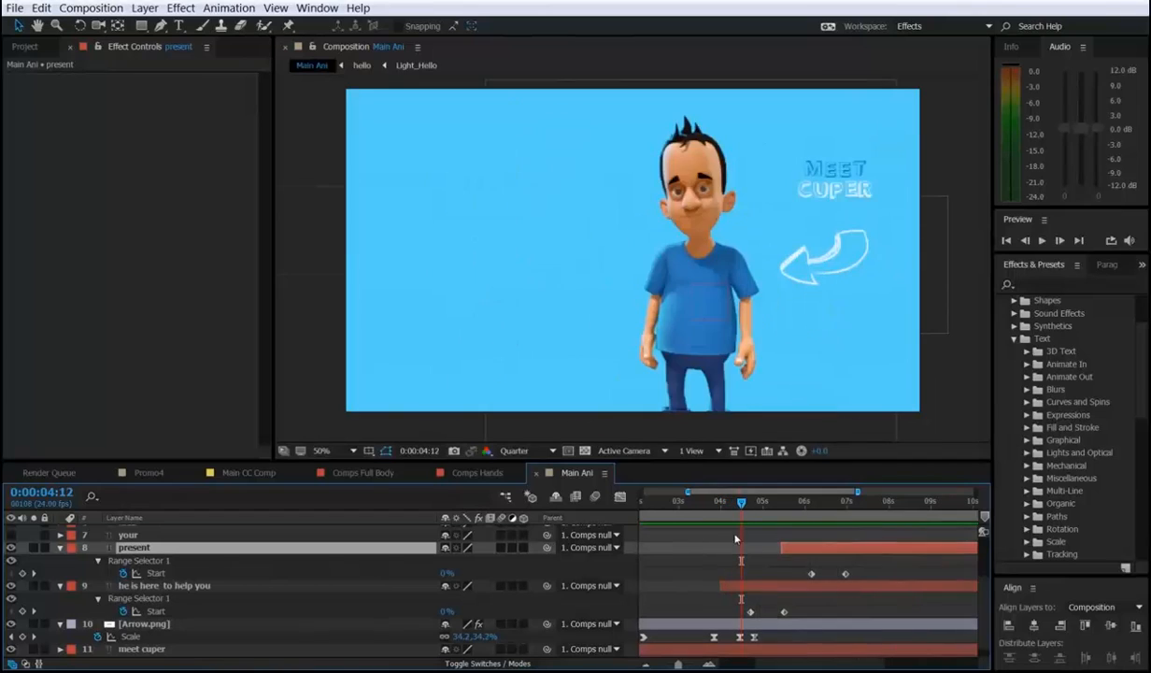
key(minus)
scroll(716, 596, down, 1)
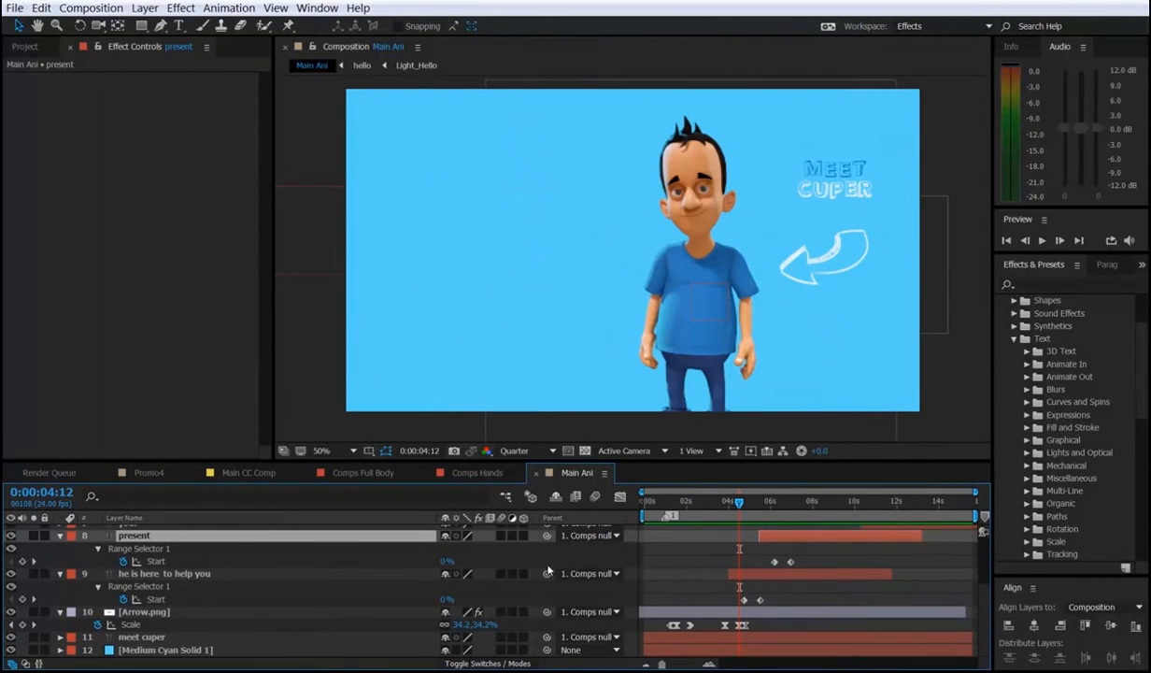
click(865, 187)
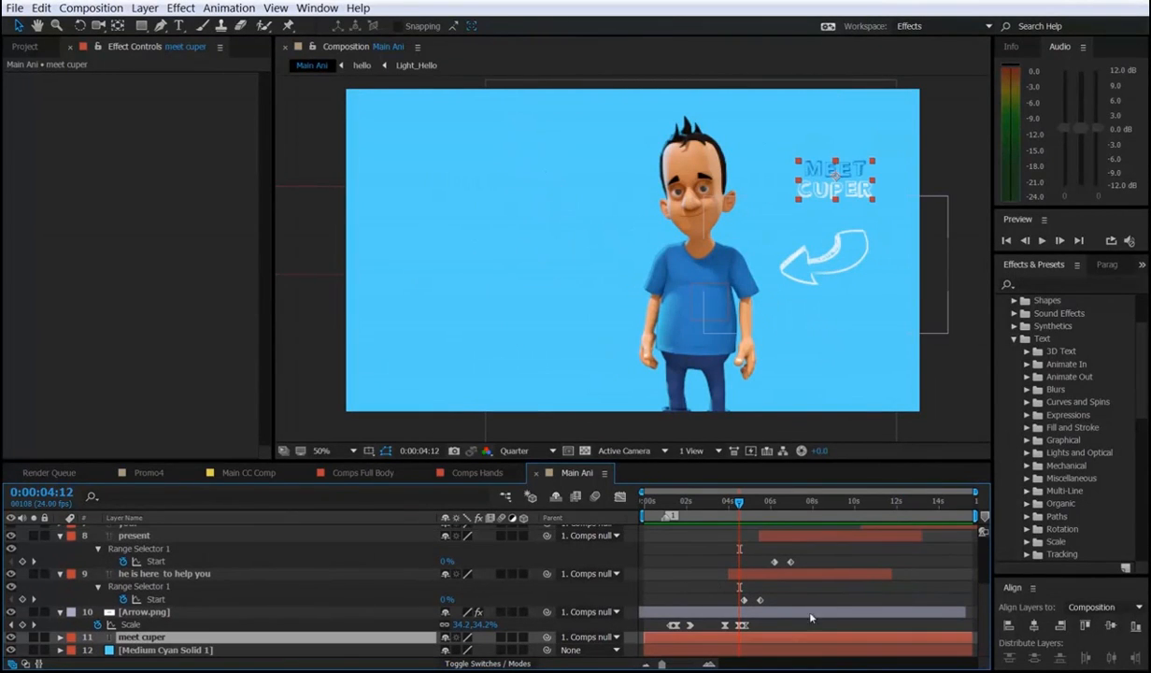
shift+click(736, 615)
scroll(750, 598, up, 1)
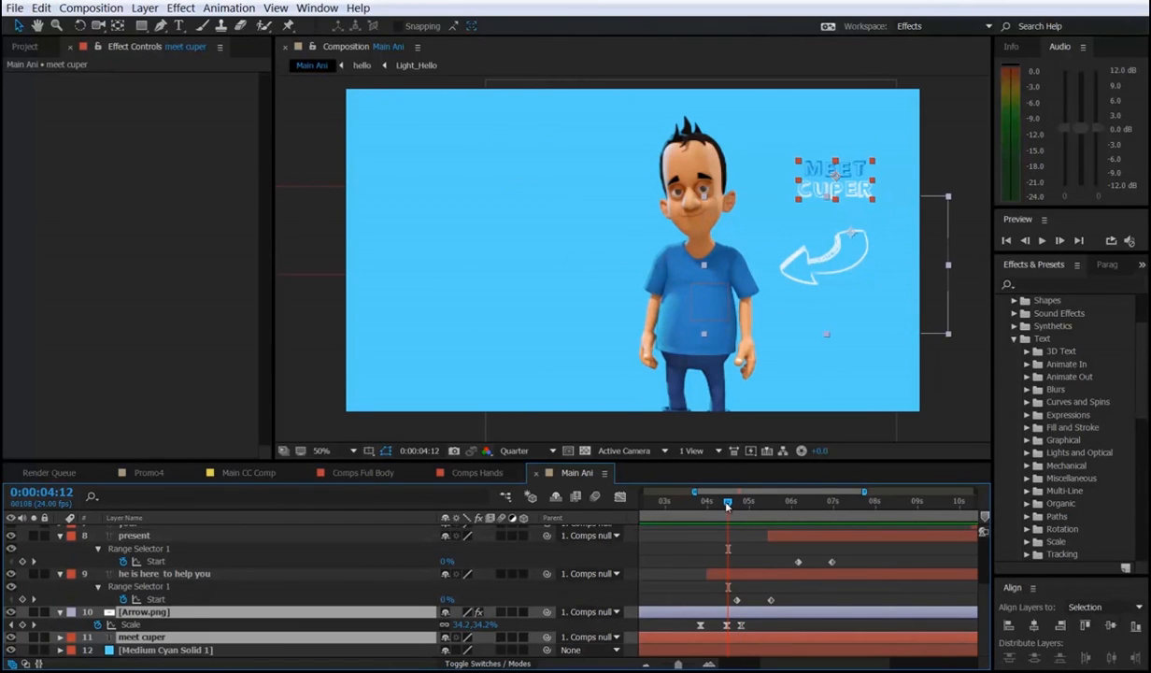
drag(727, 505, 744, 509)
scroll(715, 573, down, 1)
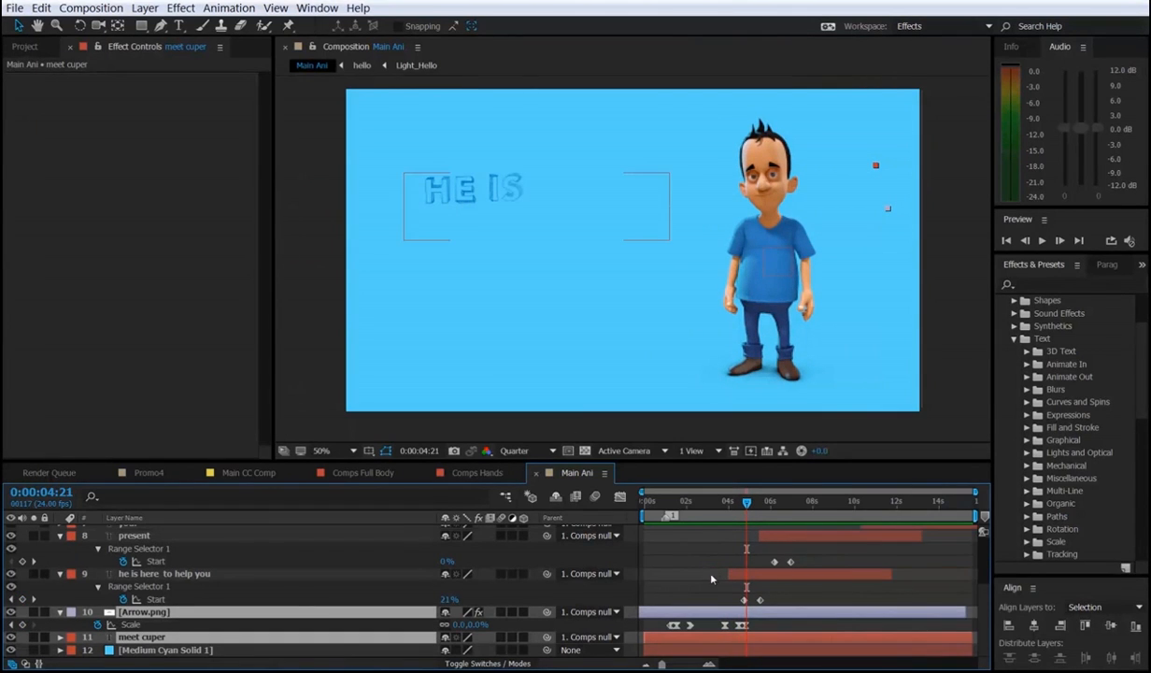
key(alt+bracketright)
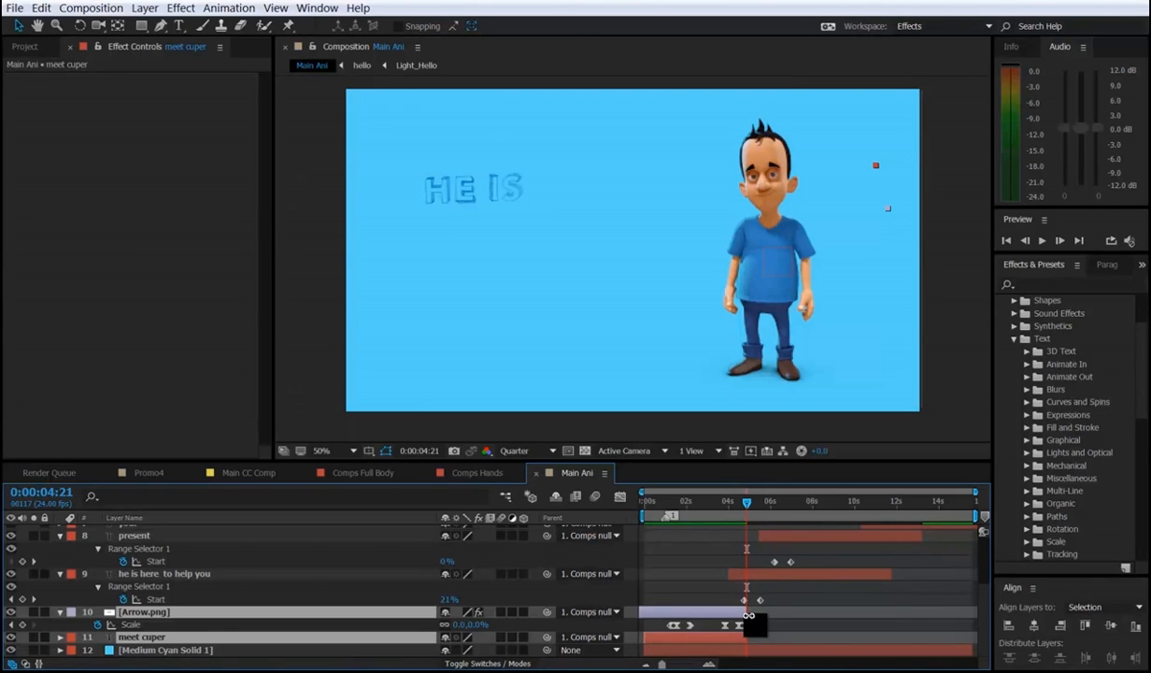
key(ctrl+z)
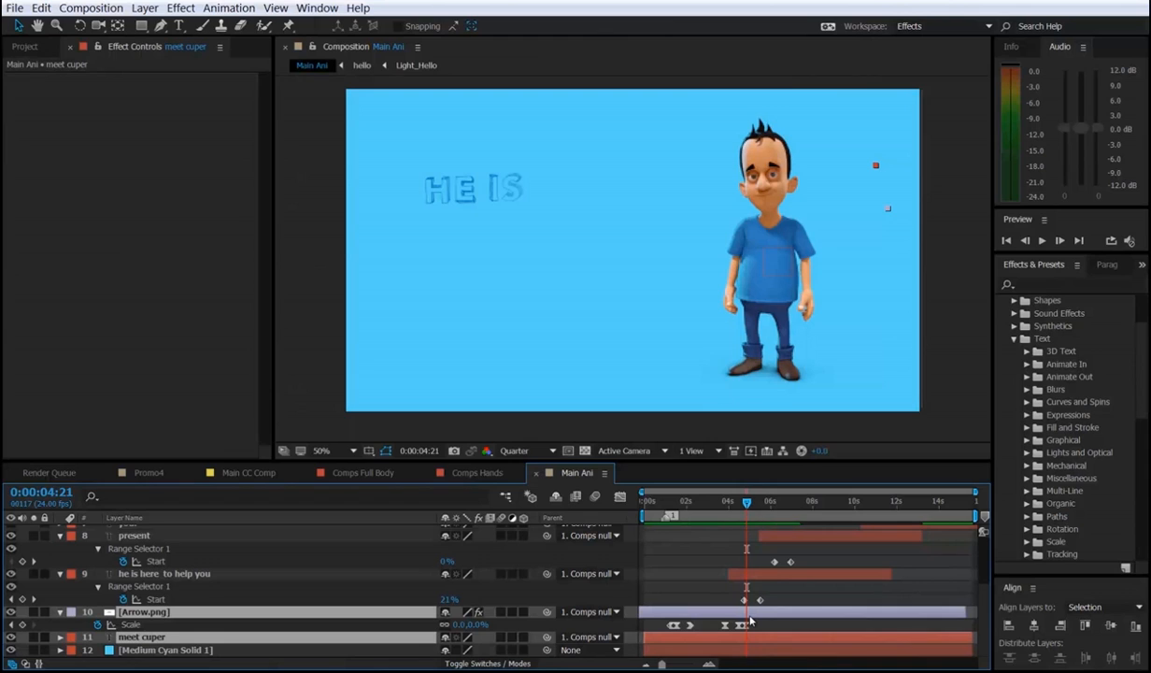
key(alt+bracketright)
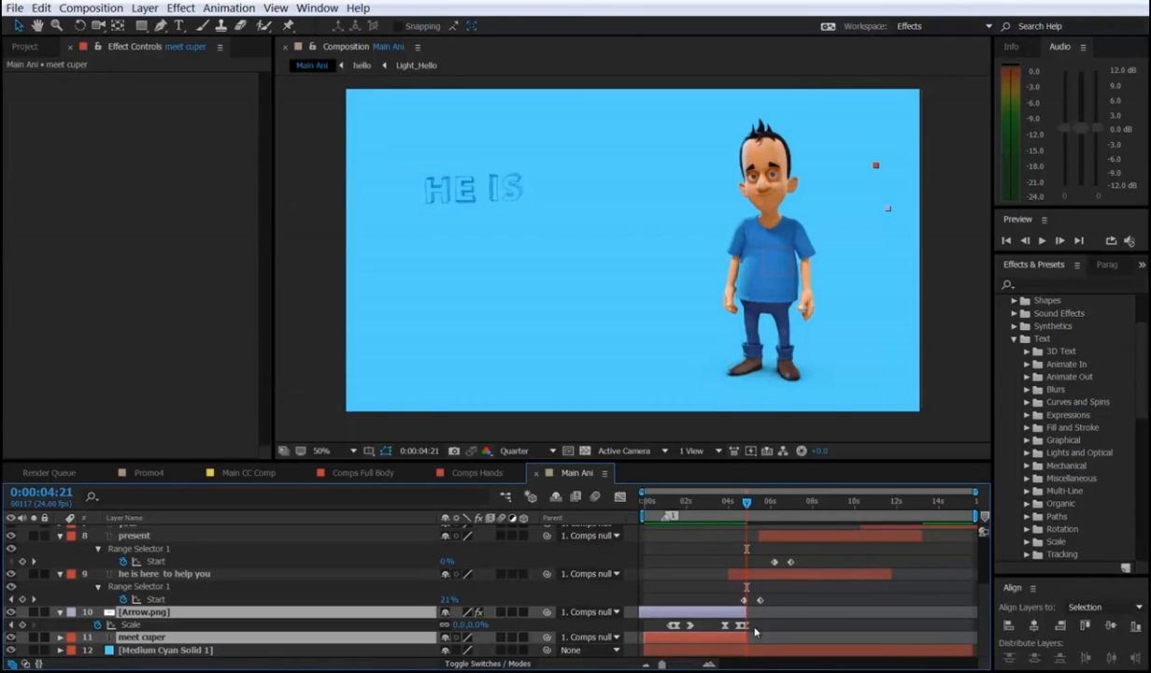
drag(753, 624, 868, 628)
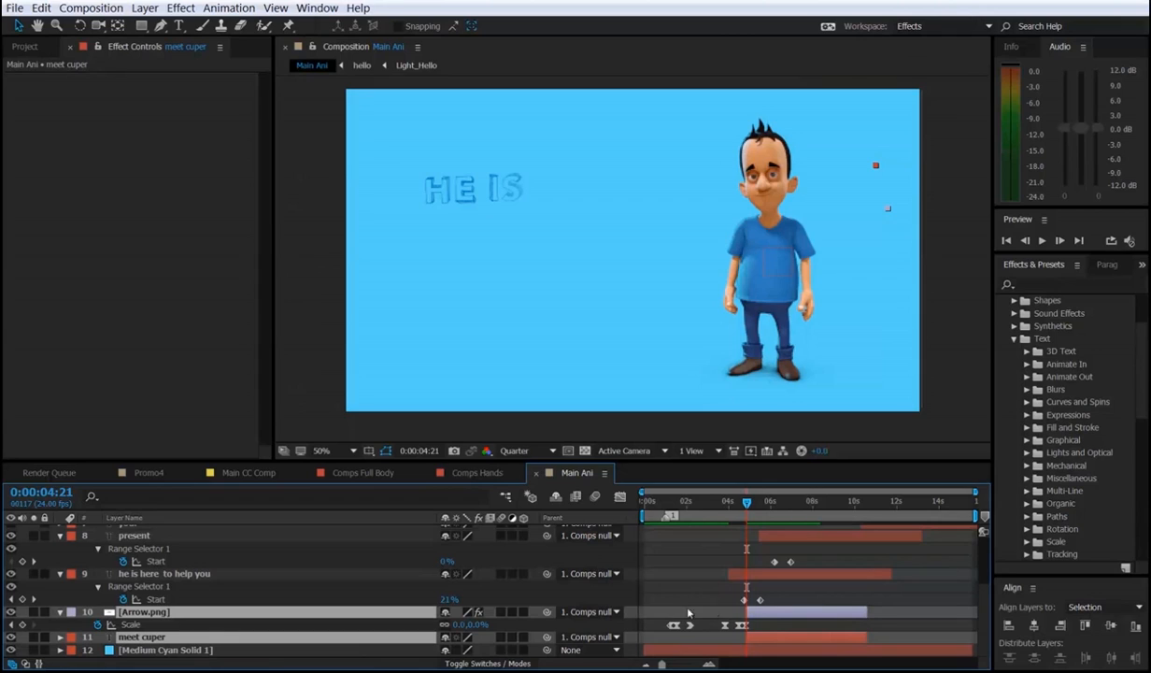
key(ctrl+z)
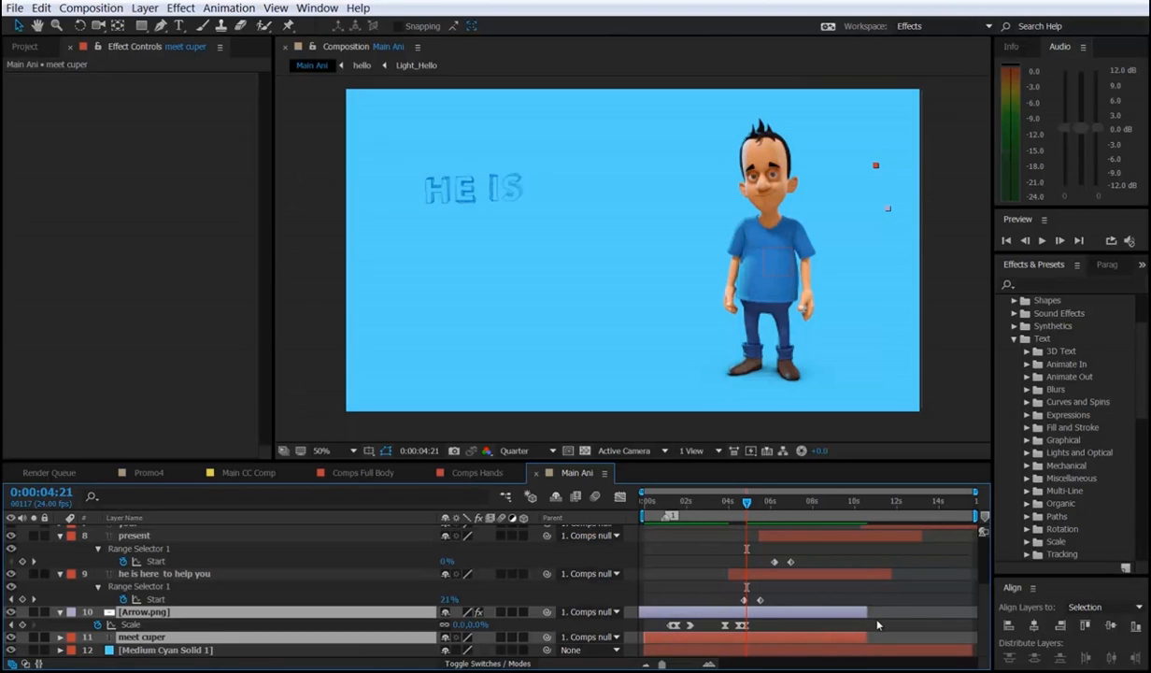
key(ctrl+z)
click(689, 586)
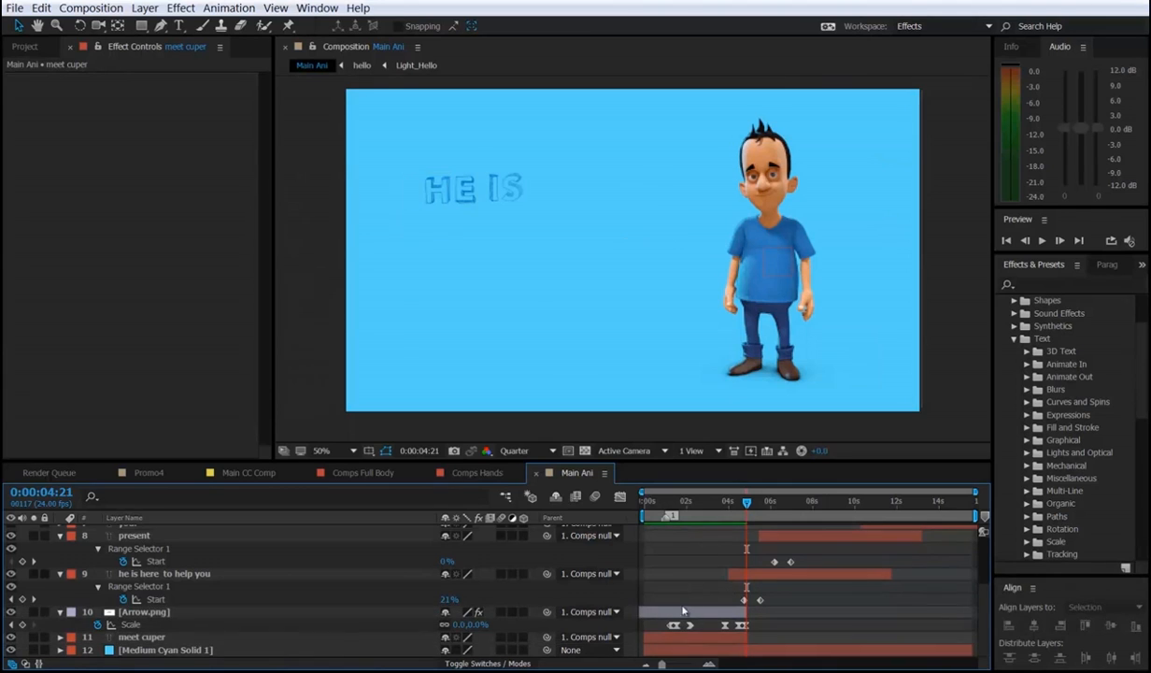
Return to the start of the composition and collapse the expanded properties of all layers.
key(Home)
click(653, 616)
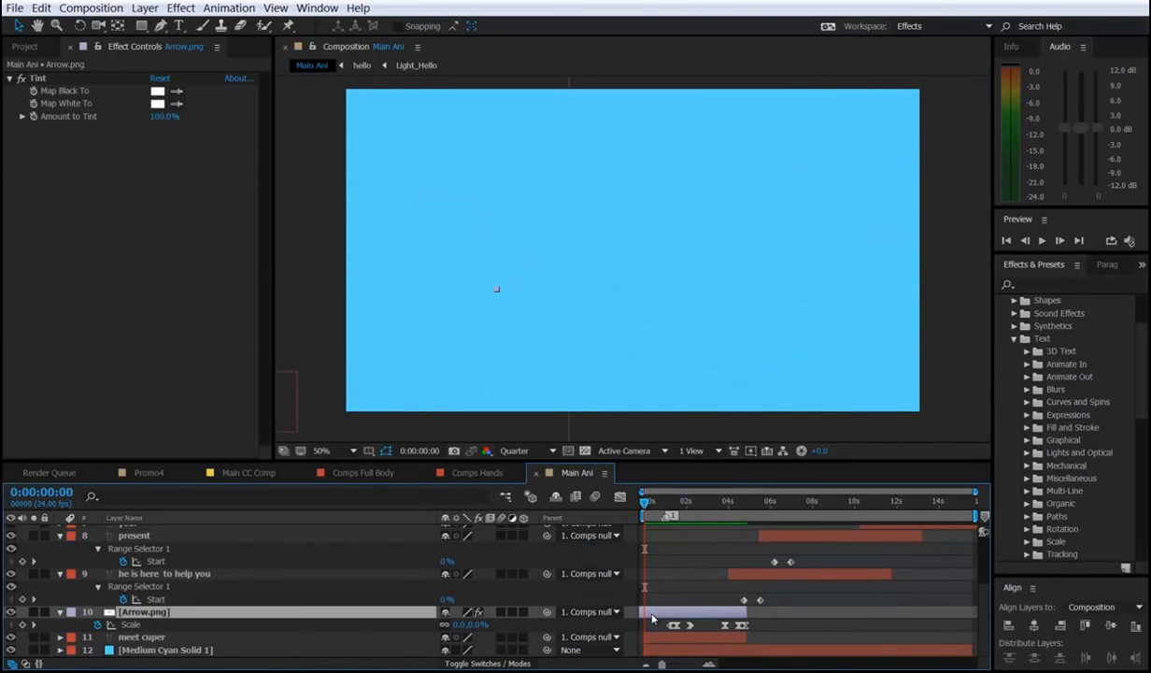
key(ctrl+a)
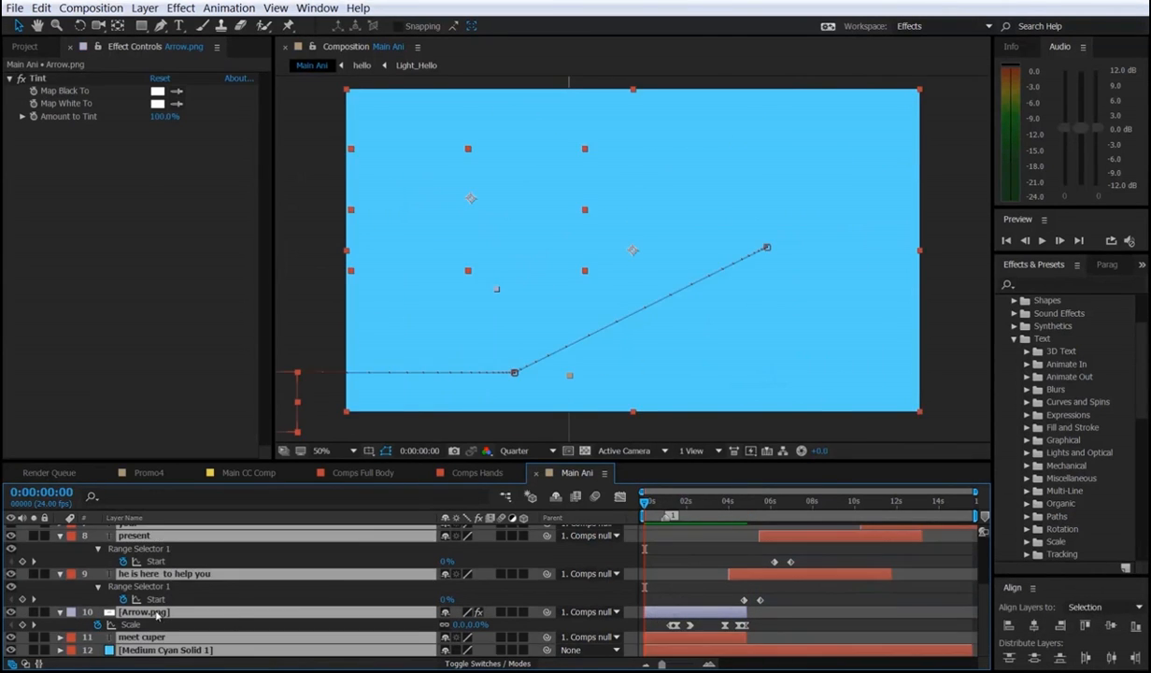
click(61, 612)
click(676, 603)
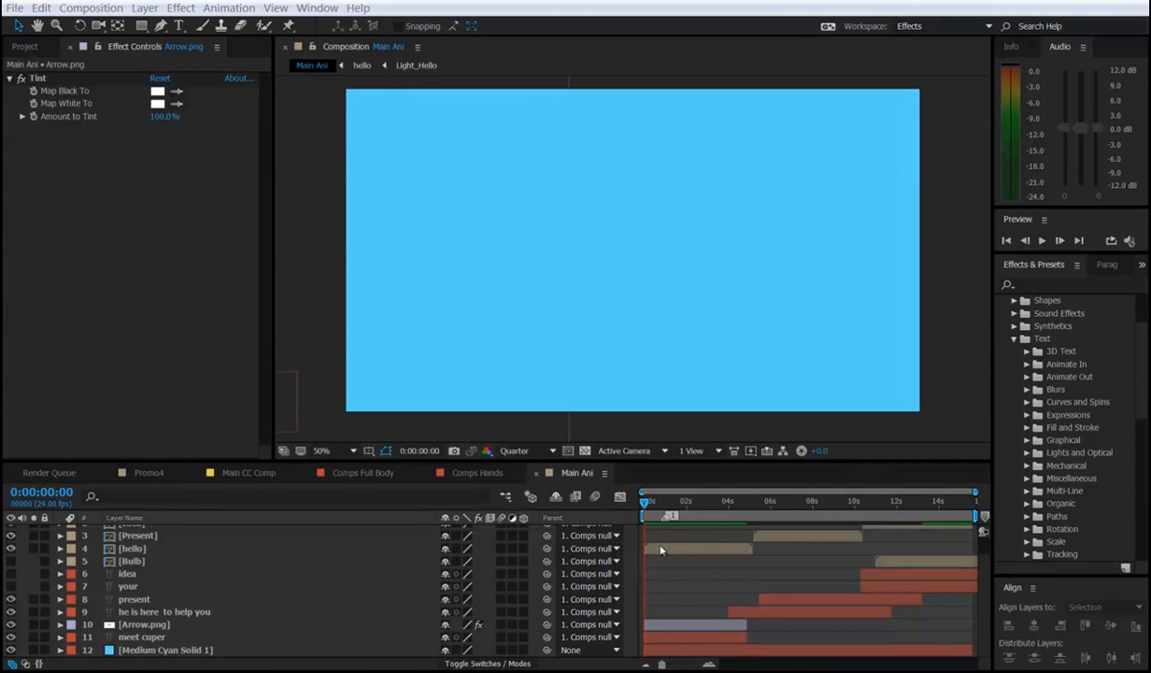
Add Position keyframes at 0:00:10:06 to the present and he is here to help you layers.
drag(652, 505, 863, 514)
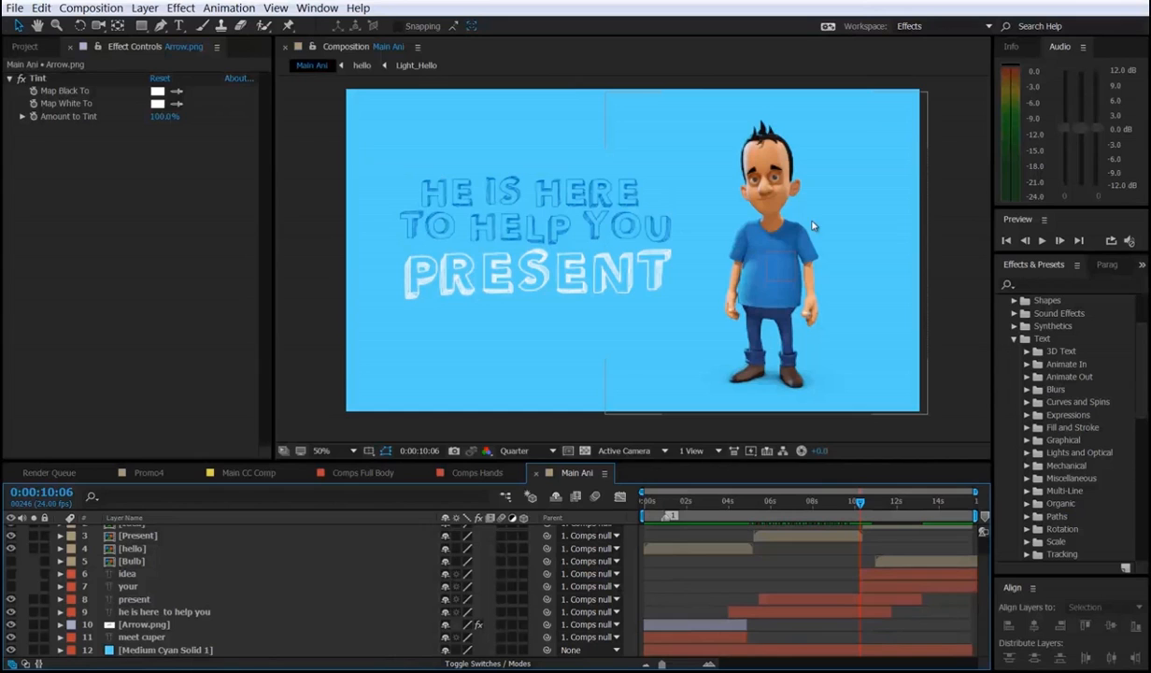
click(853, 600)
shift+click(855, 615)
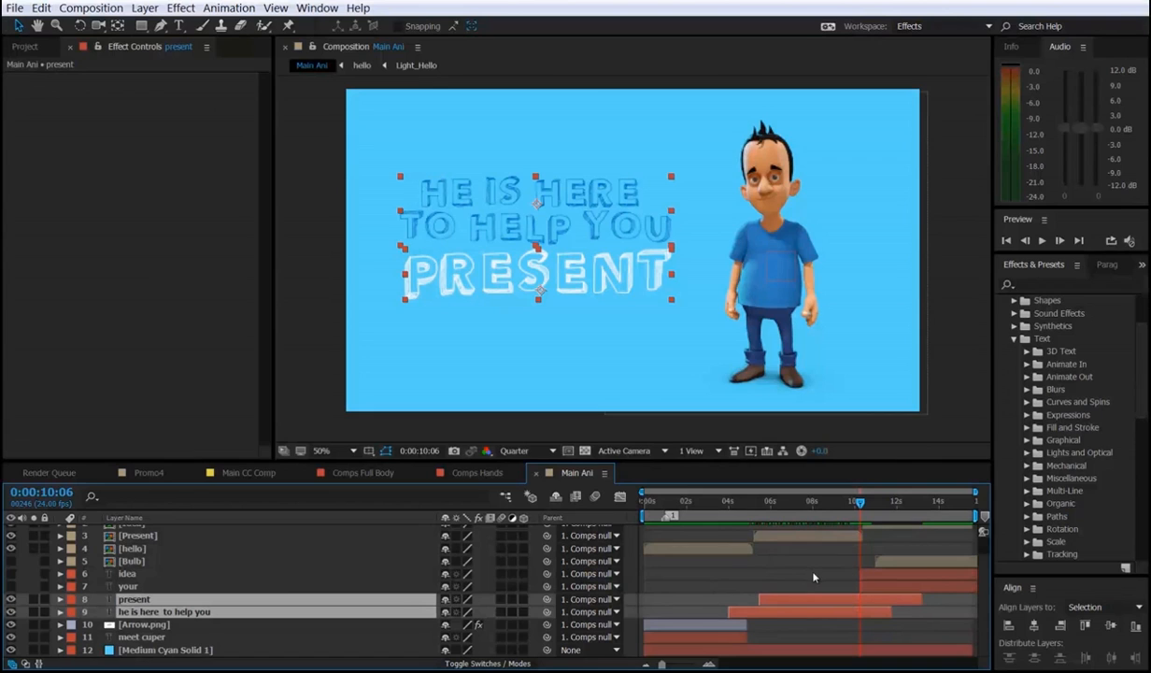
key(p)
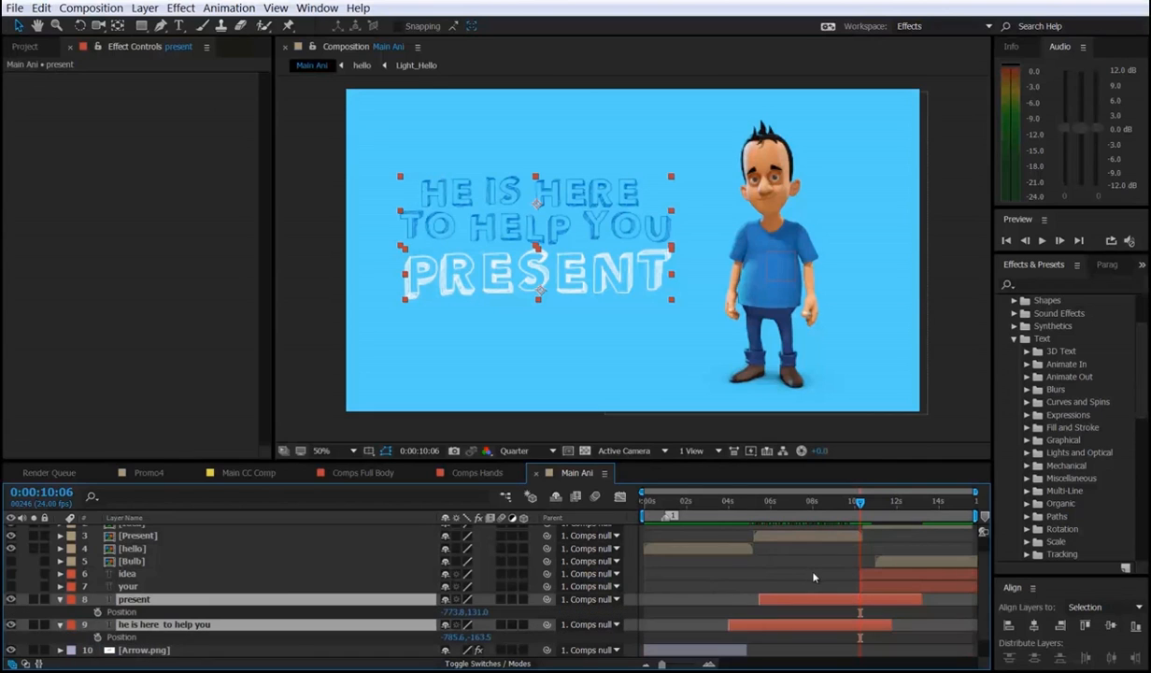
click(99, 612)
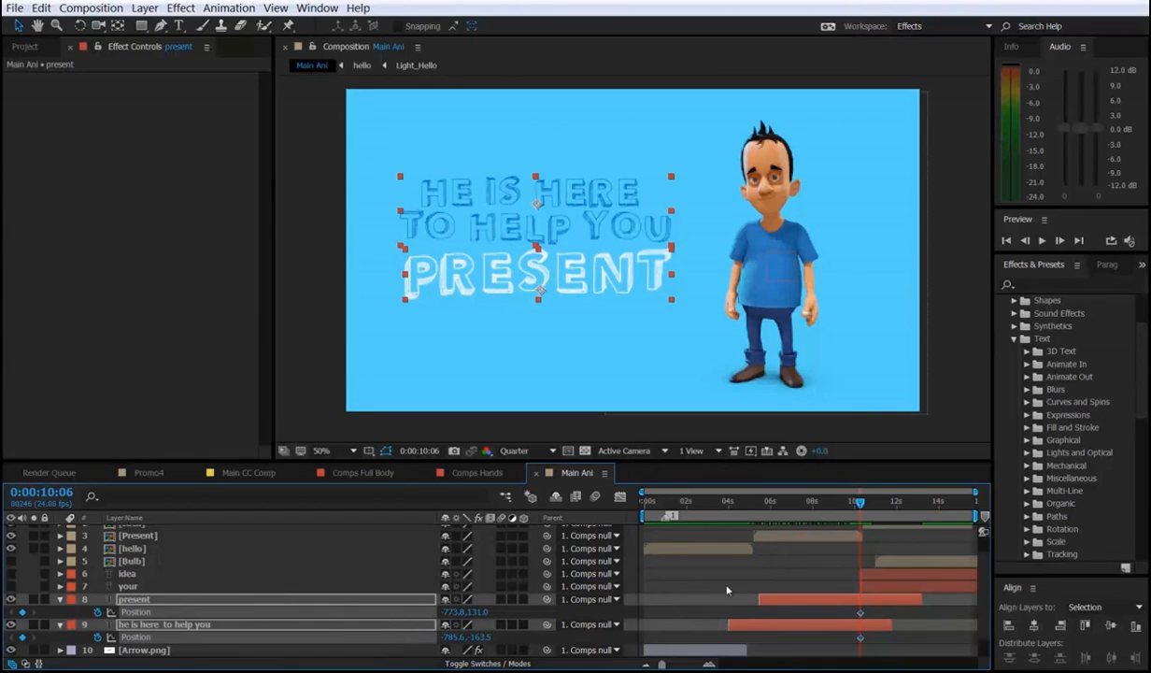
At 0:00:10:14, move both text layers off the frame's left side, to X positions of about -1325 and -1336.
scroll(876, 617, up, 5)
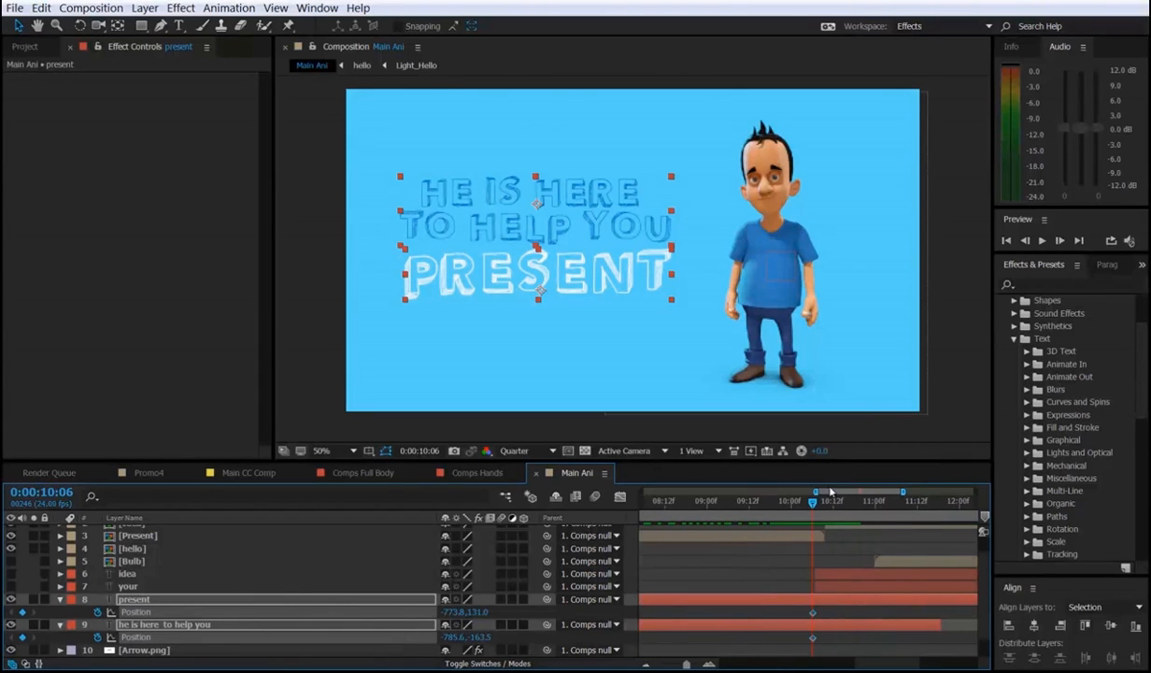
drag(815, 504, 841, 509)
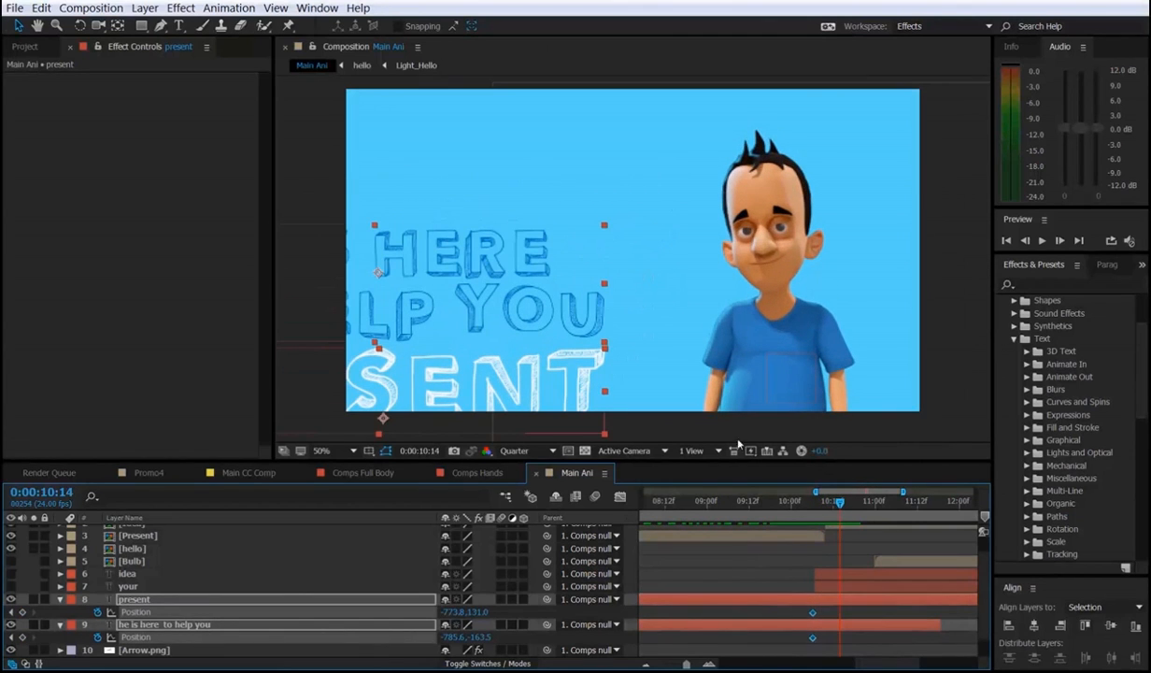
drag(538, 311, 262, 305)
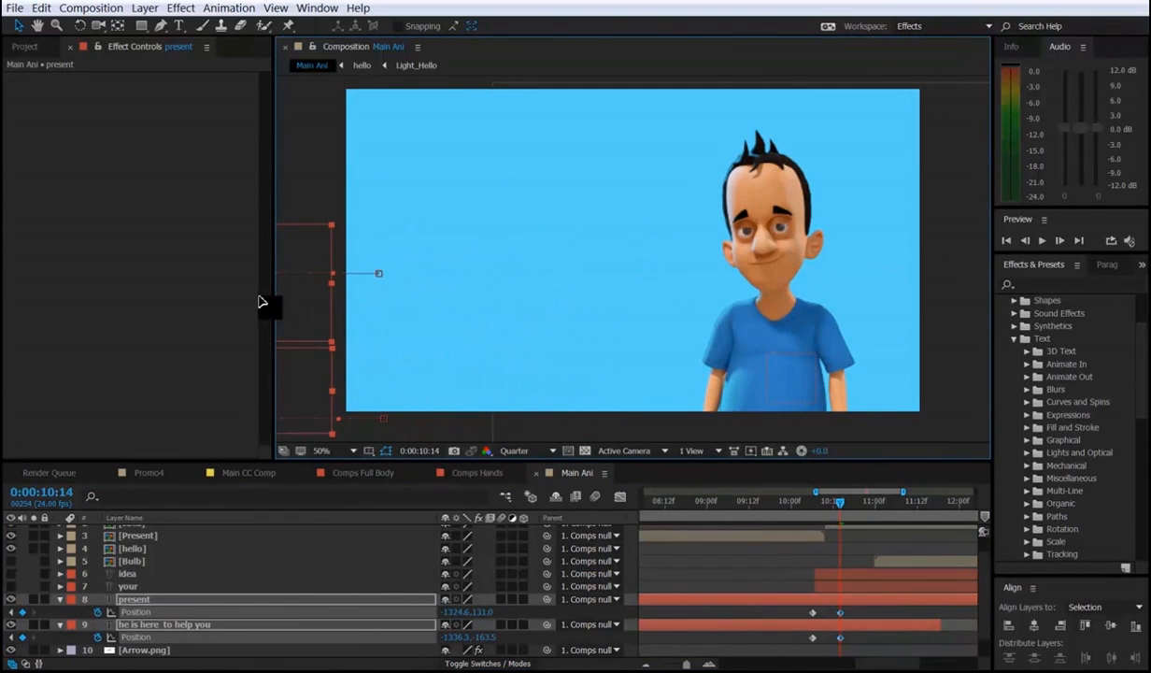
Apply easing to the Position keyframes at 0:00:10:06 on both text layers.
click(812, 510)
drag(828, 610, 799, 648)
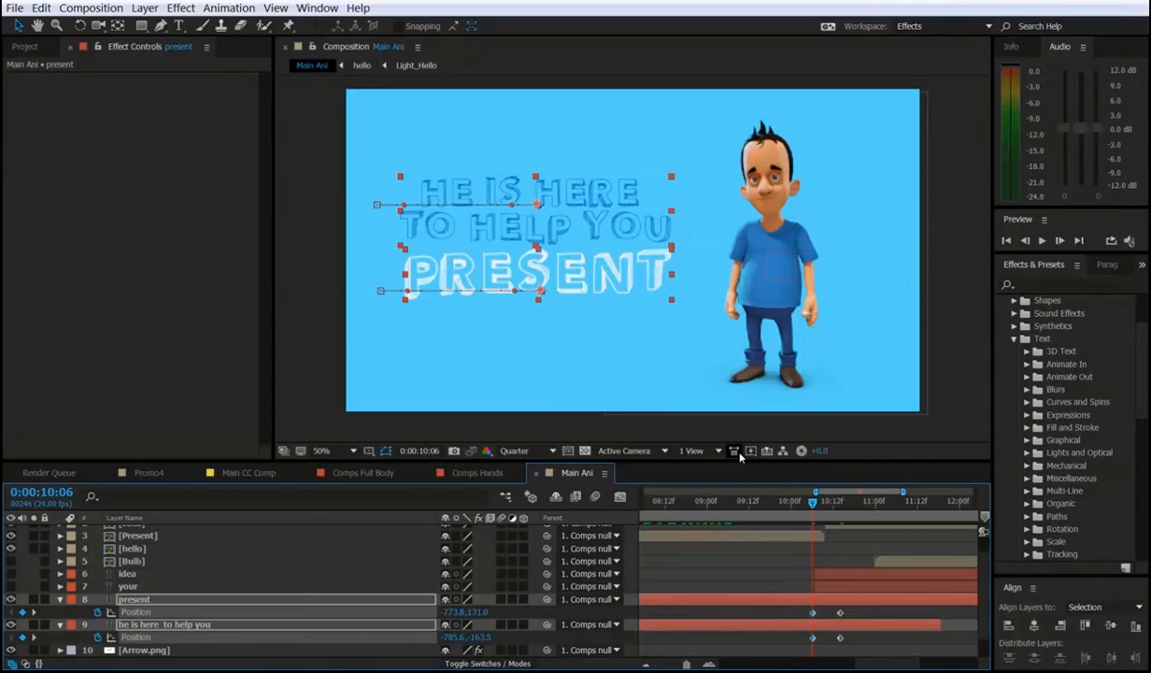
key(F9)
mouse_move(847, 608)
mouse_down()
mouse_move(838, 650)
mouse_move(832, 619)
mouse_move(852, 650)
mouse_move(846, 620)
mouse_up()
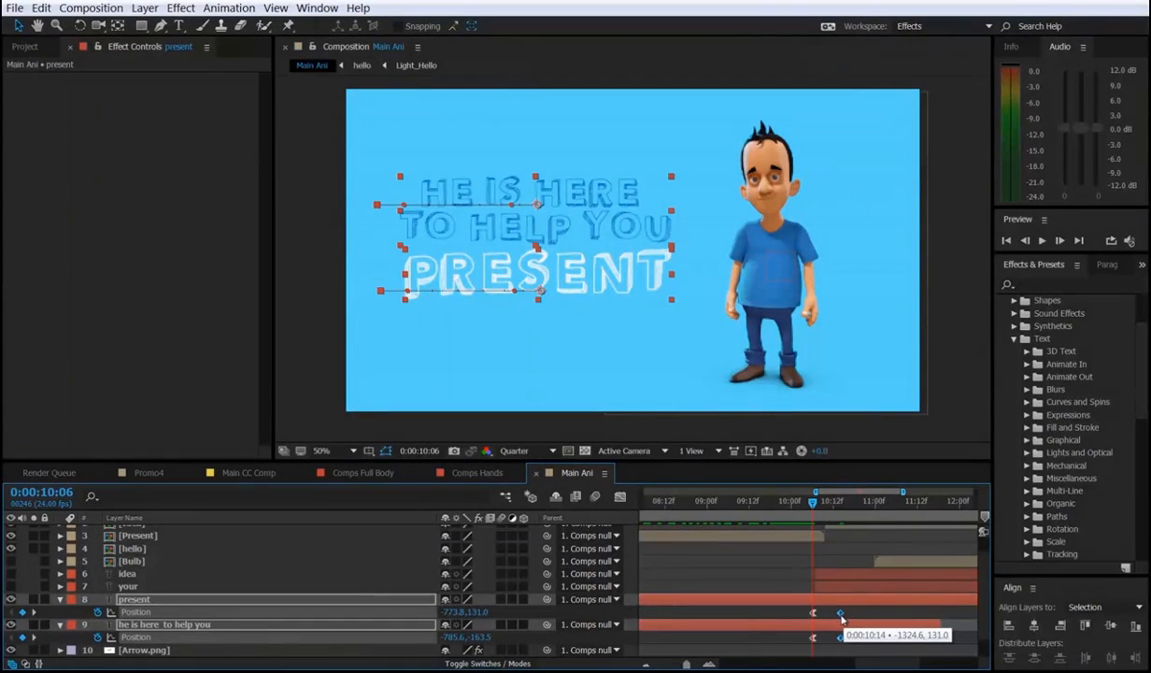
Scrub and play through the text slide-out around 0:00:10:06 to check its timing.
drag(819, 505, 838, 515)
click(808, 558)
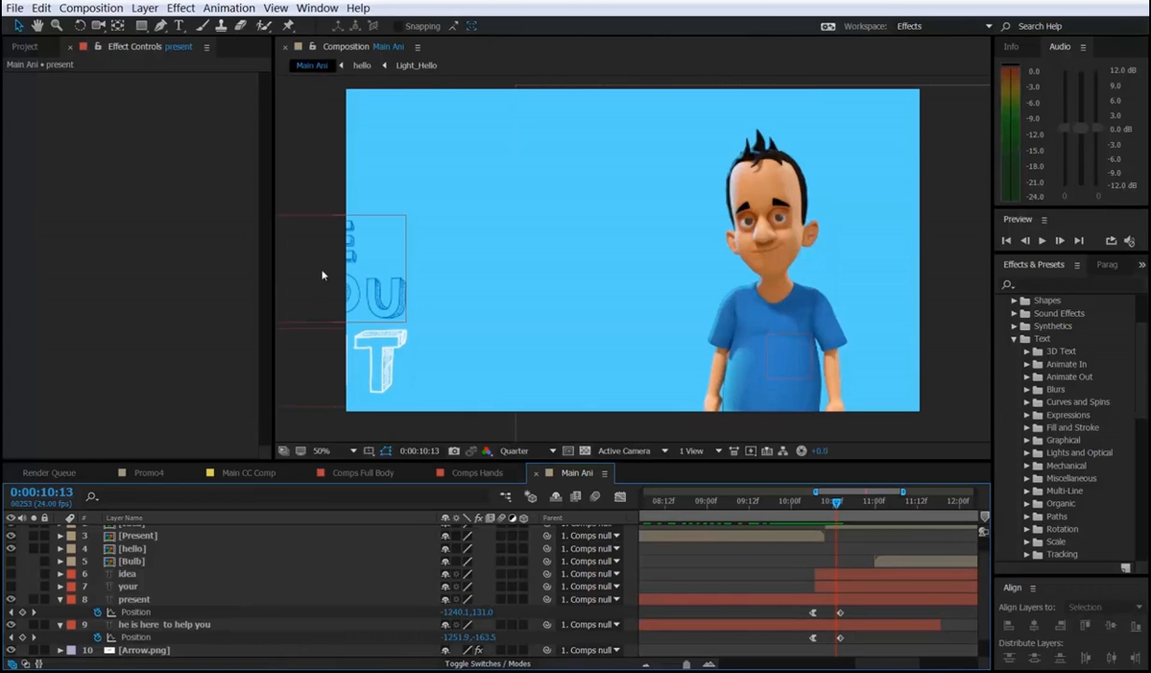
click(812, 505)
key(space)
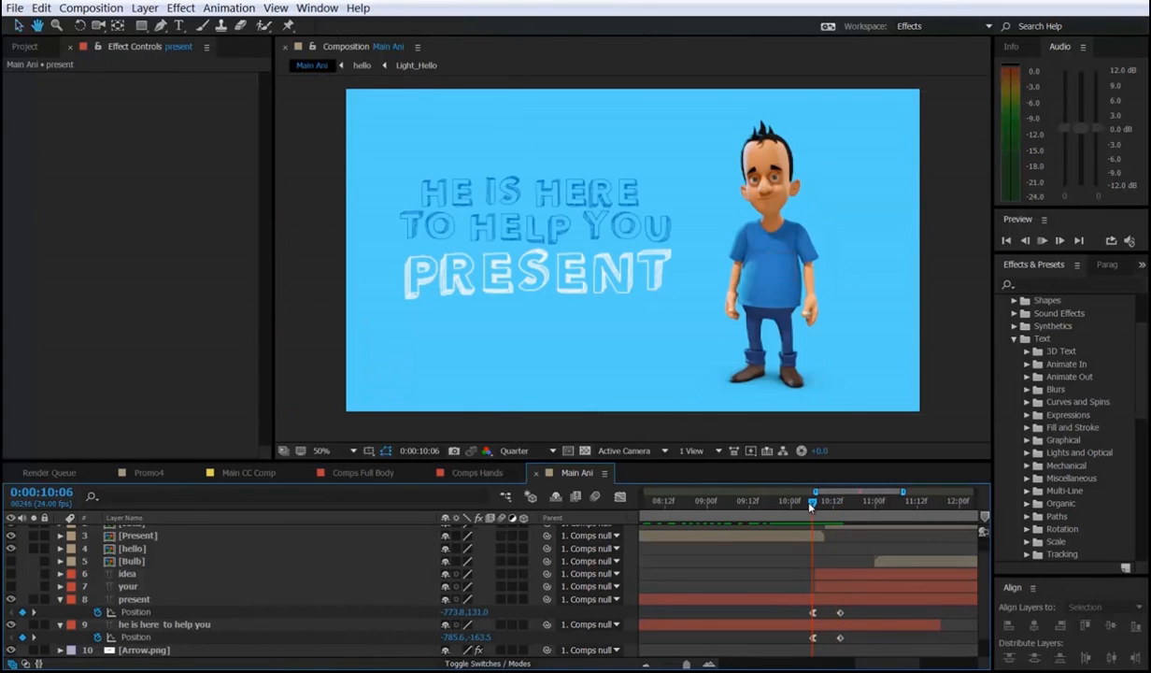
key(space)
click(807, 505)
key(space)
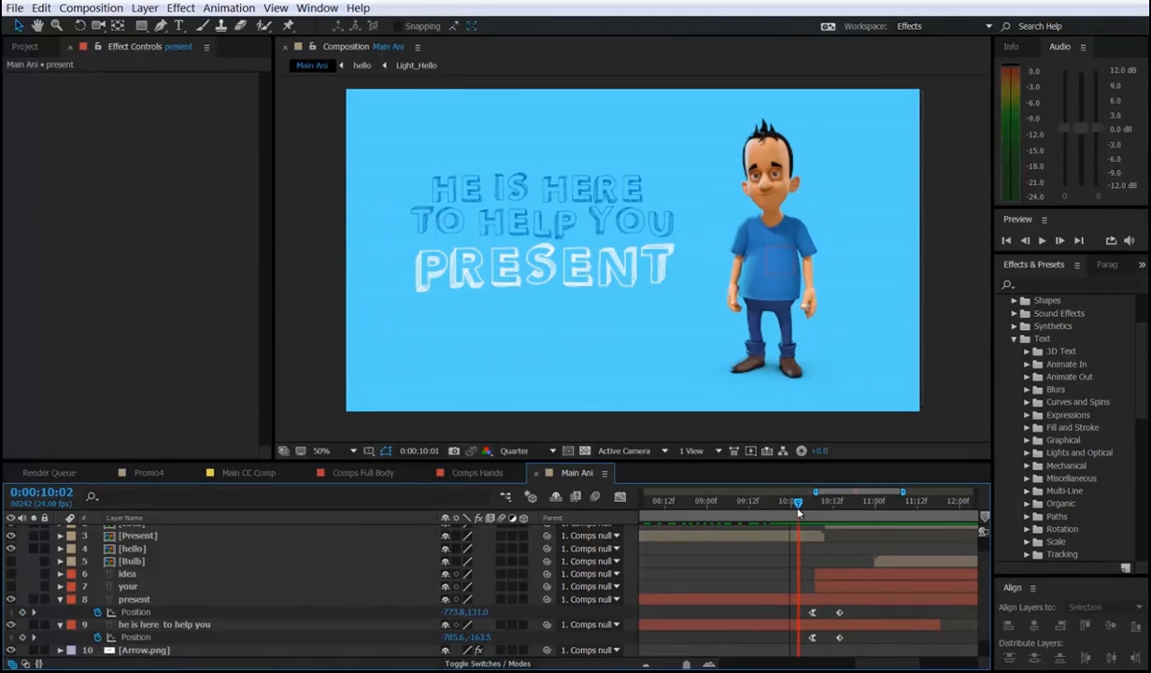
Move the starting Position keyframes of both text layers earlier, to 0:00:10:02.
drag(810, 516, 799, 517)
drag(824, 614, 799, 613)
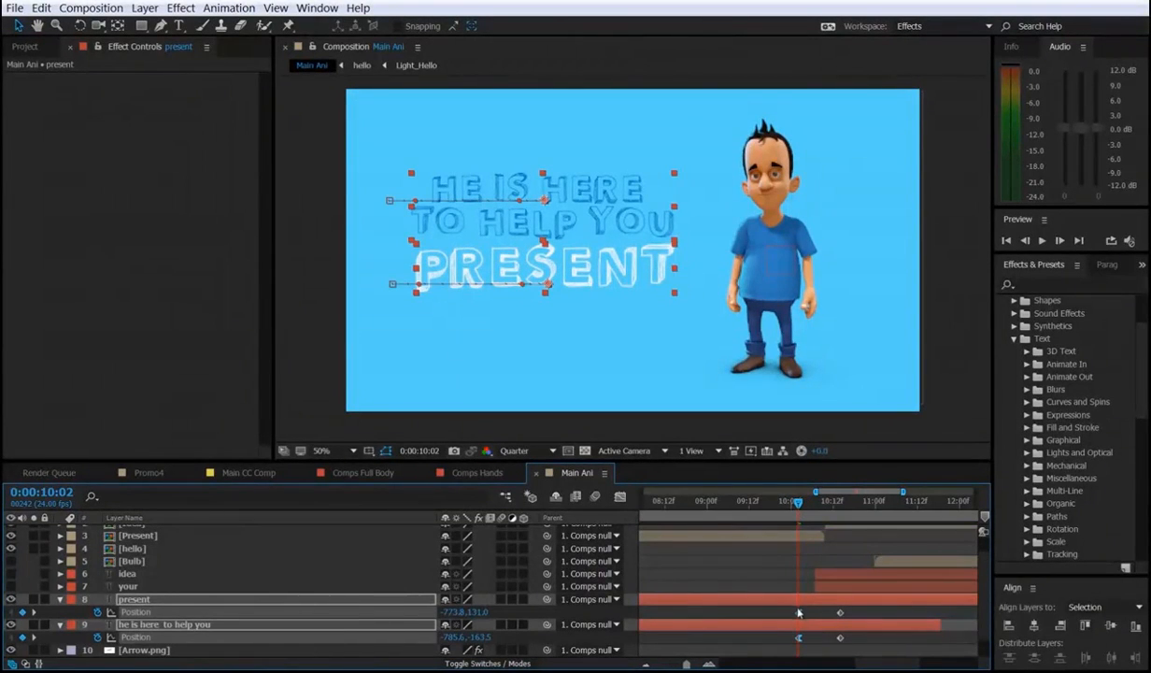
click(804, 577)
mouse_move(802, 506)
mouse_down()
mouse_move(837, 513)
mouse_move(798, 513)
mouse_up()
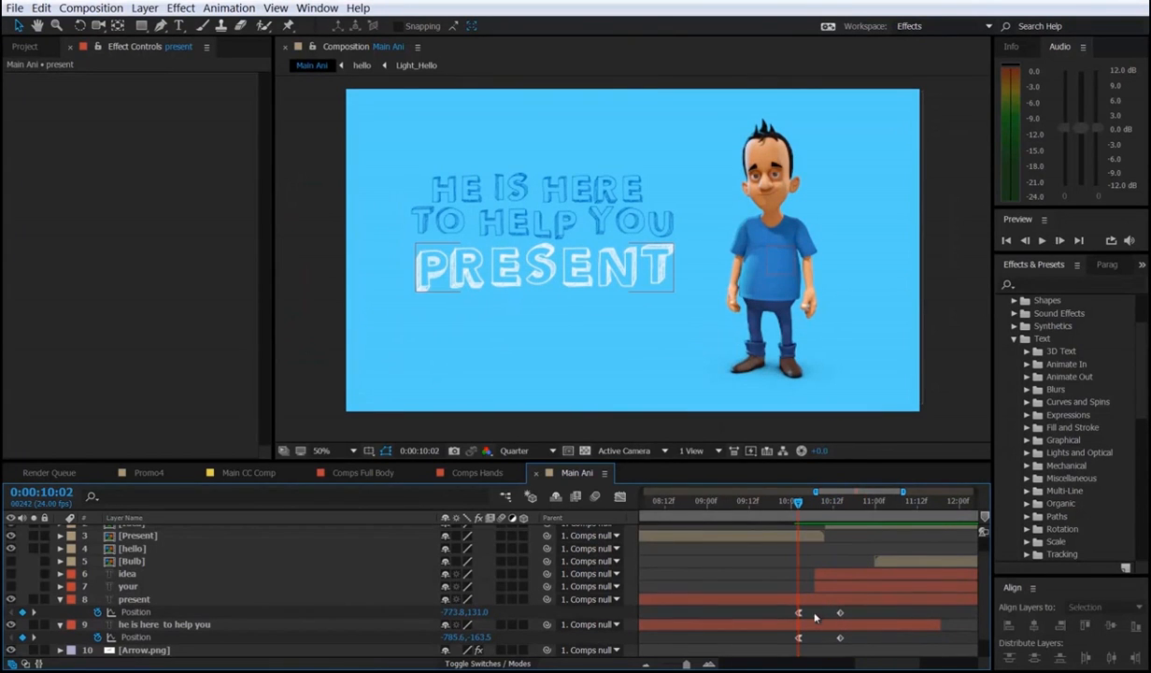
Show the speed graph for the Position keyframes of both text layers, enlarged around 0:00:10:02.
drag(811, 612, 794, 644)
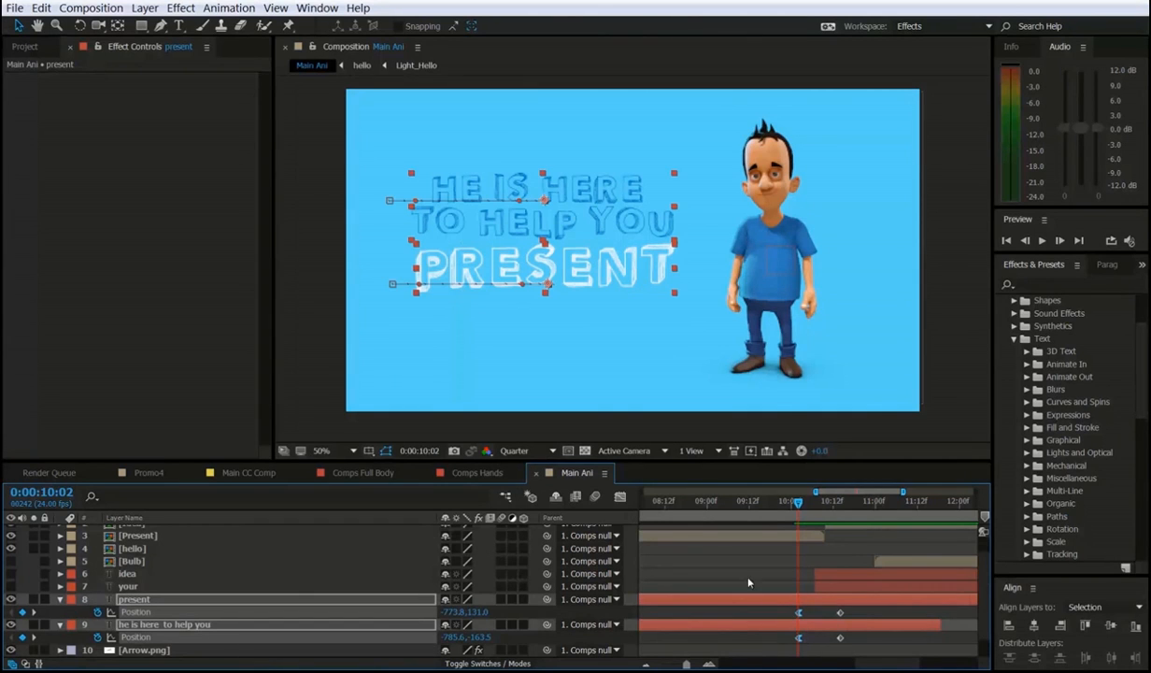
click(620, 496)
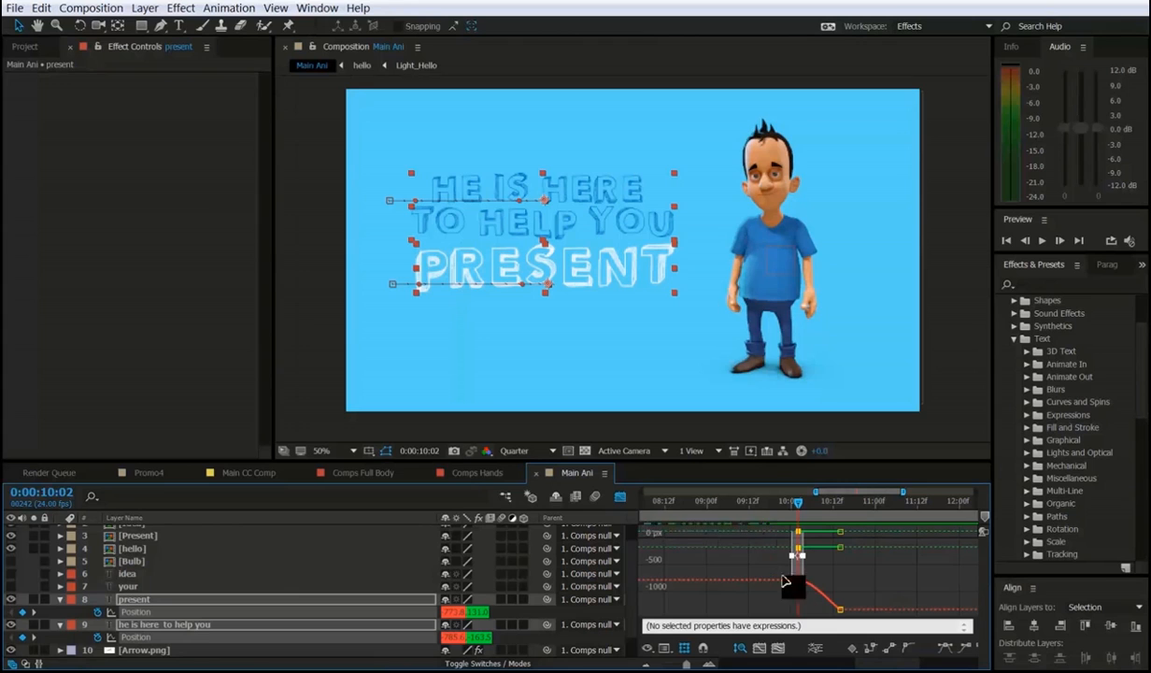
click(664, 649)
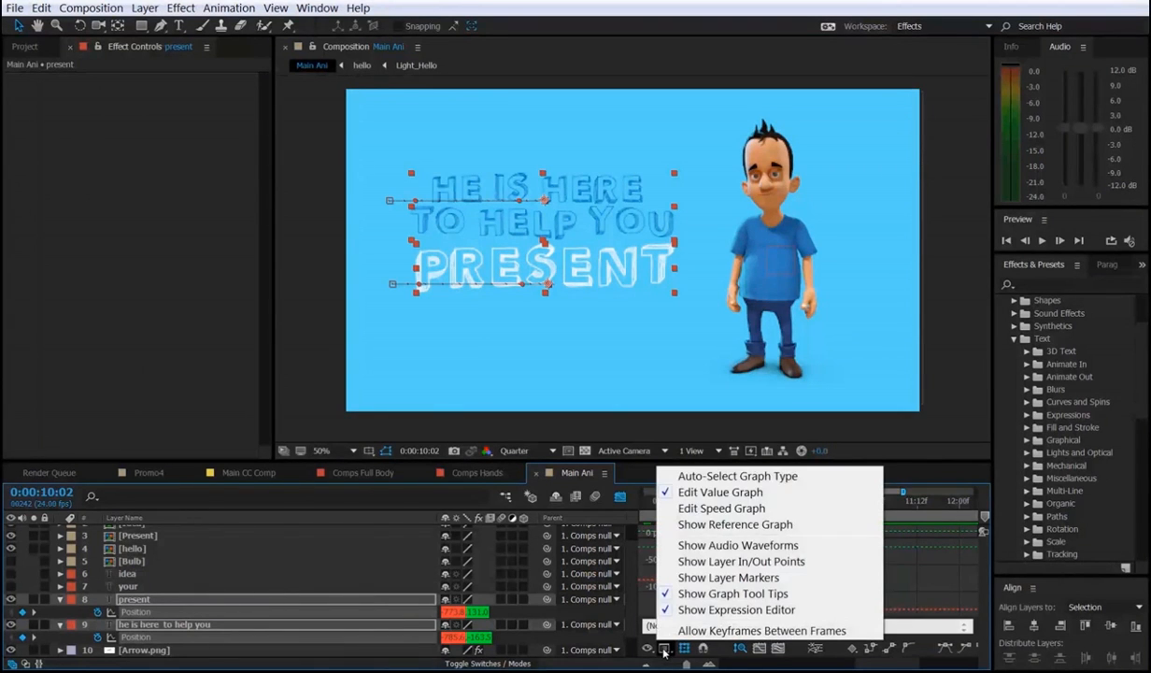
click(694, 511)
key(equal)
key(equal)
Lengthen the starting keyframes' outgoing speed handles for a slower start, scrub to 0:00:10:13, and close the graph editor.
click(768, 577)
drag(753, 571, 823, 615)
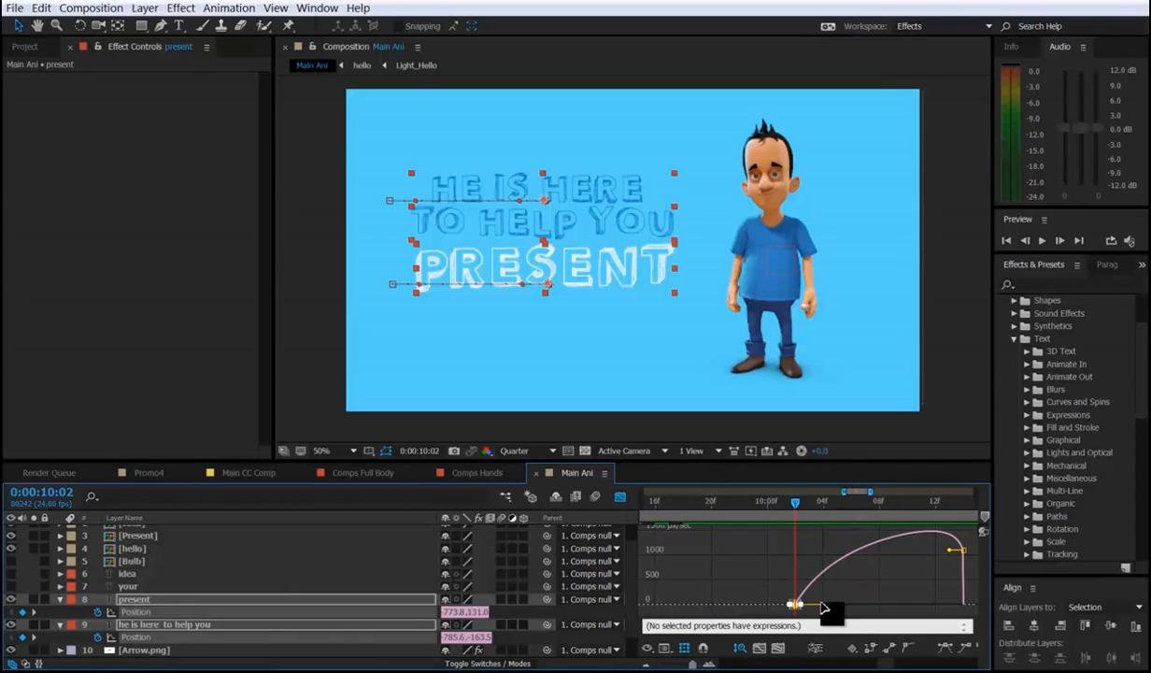
drag(826, 609, 852, 612)
click(781, 502)
drag(781, 508, 950, 522)
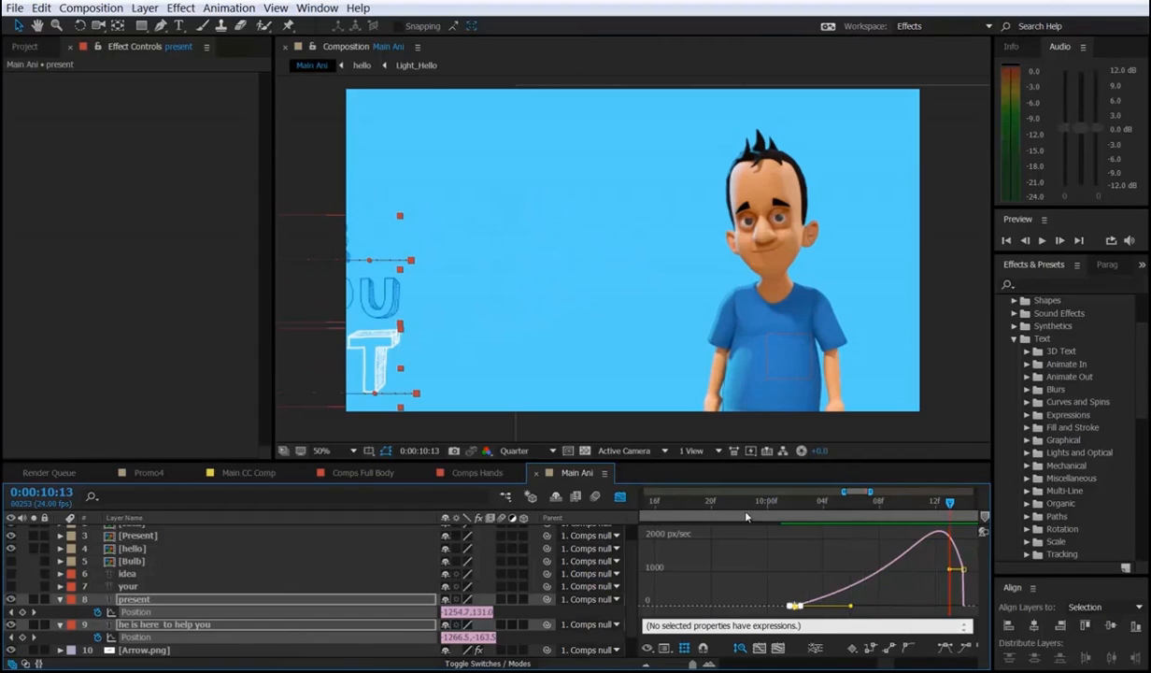
click(621, 496)
Collapse the layers' keyframe properties at 0:00:11:04 and make the Bulb, idea and your layers visible.
scroll(879, 591, down, 3)
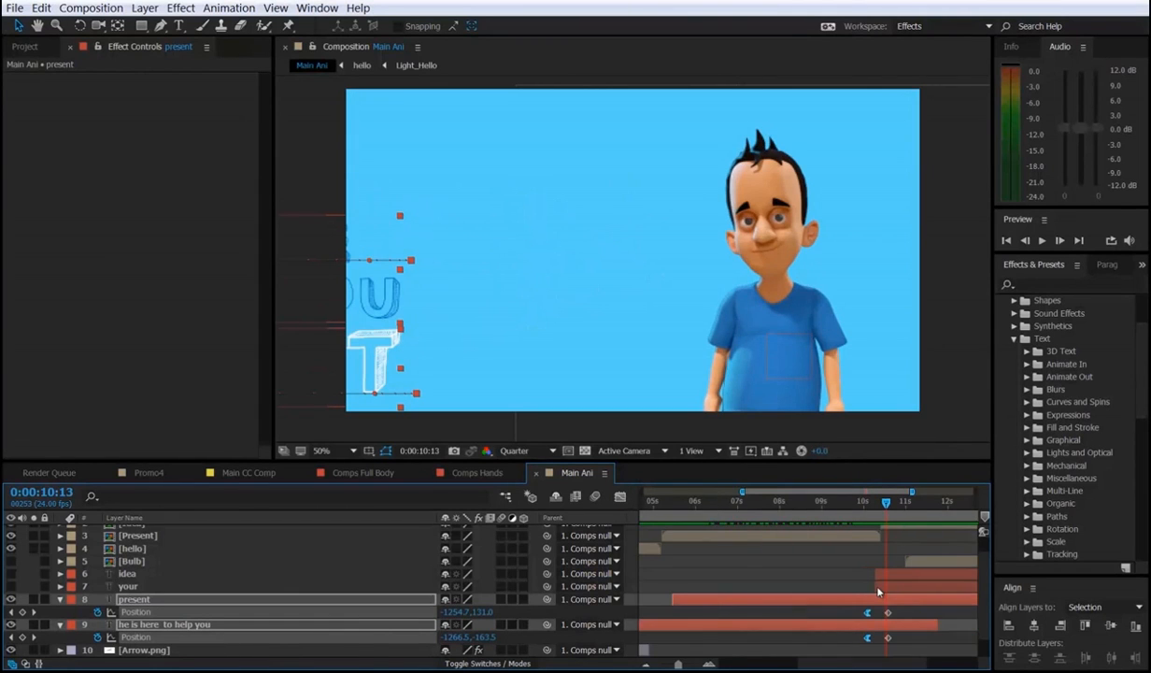
drag(851, 574, 690, 587)
drag(738, 505, 785, 523)
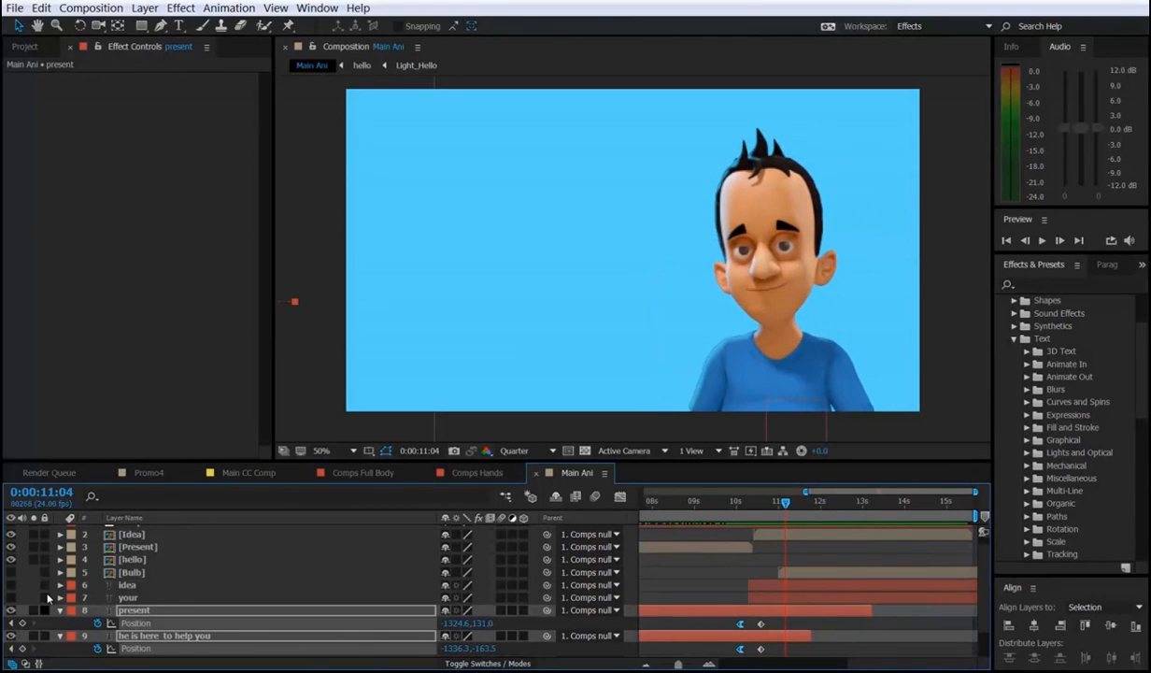
key(ctrl+a)
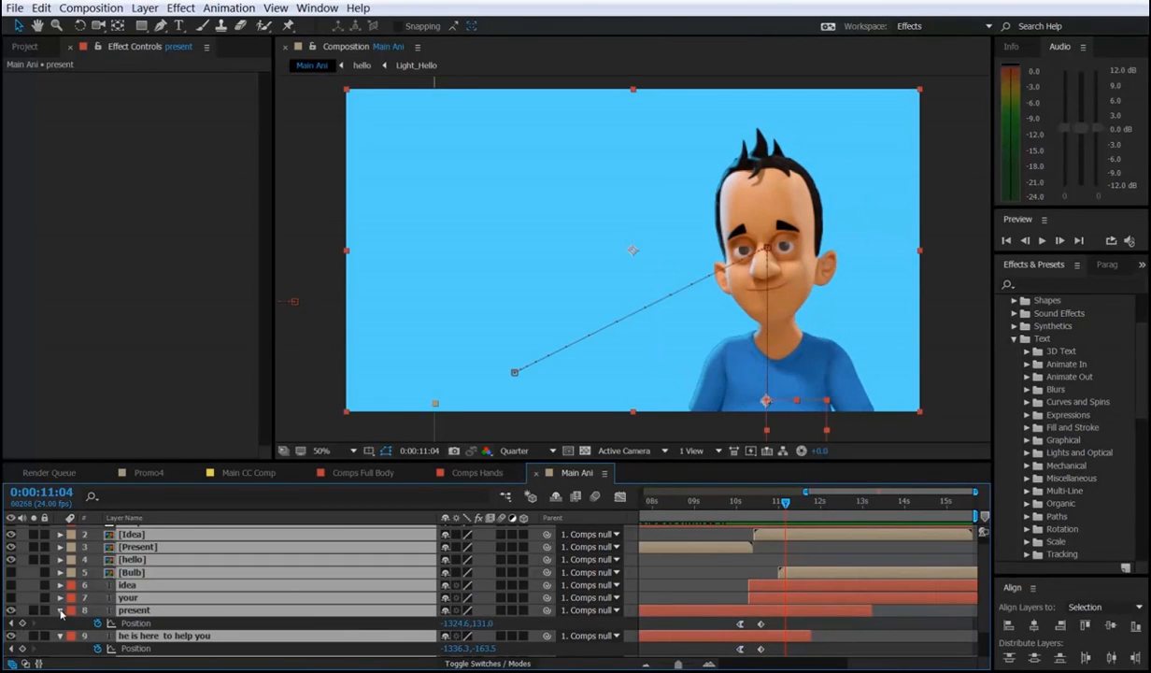
click(60, 610)
click(698, 595)
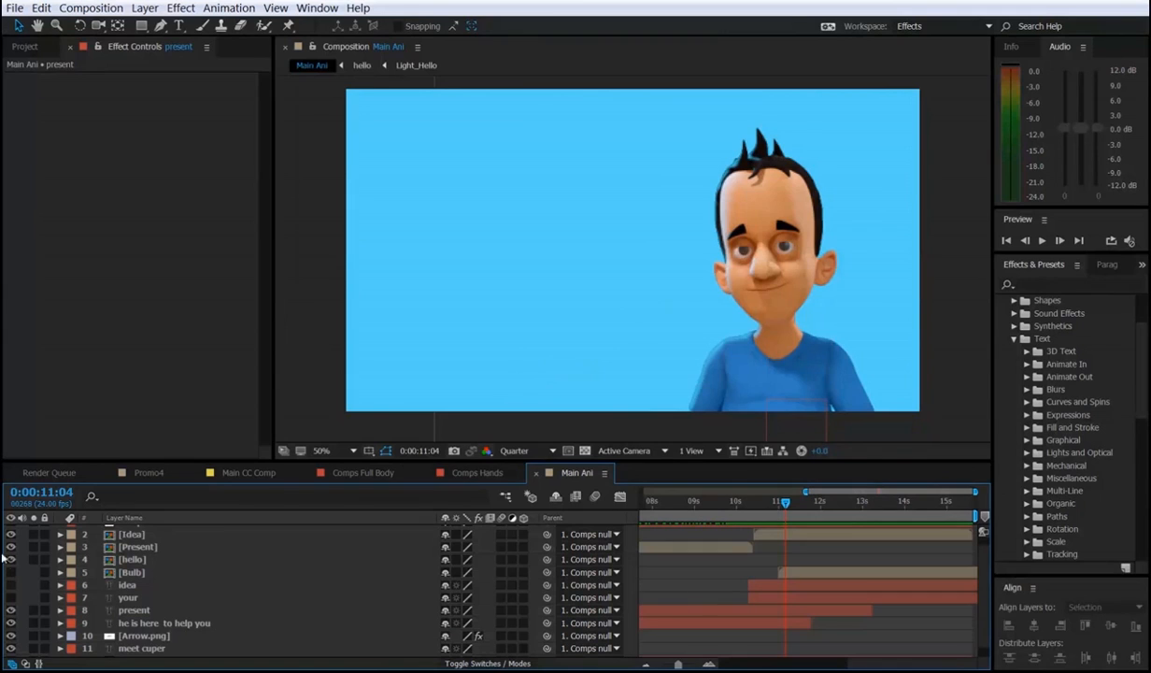
drag(12, 574, 13, 599)
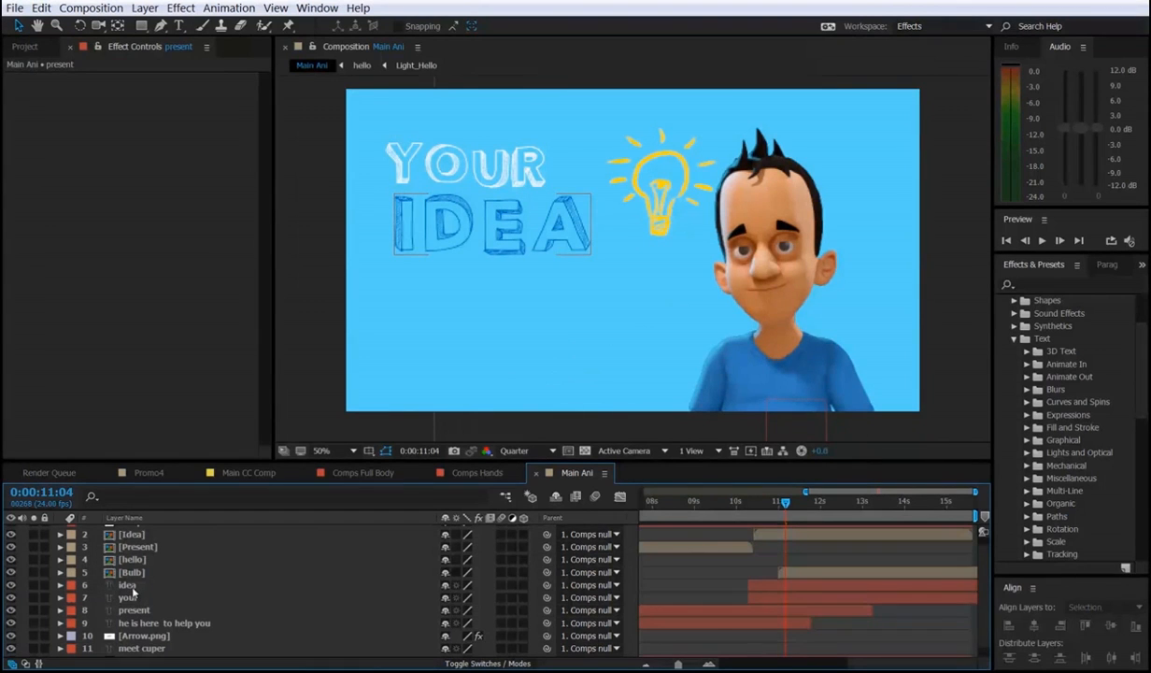
Check the Promo4 reference around 0:00:10:17 for the timing of the change from the present text, and return to Main Ani.
click(149, 472)
drag(743, 502, 899, 506)
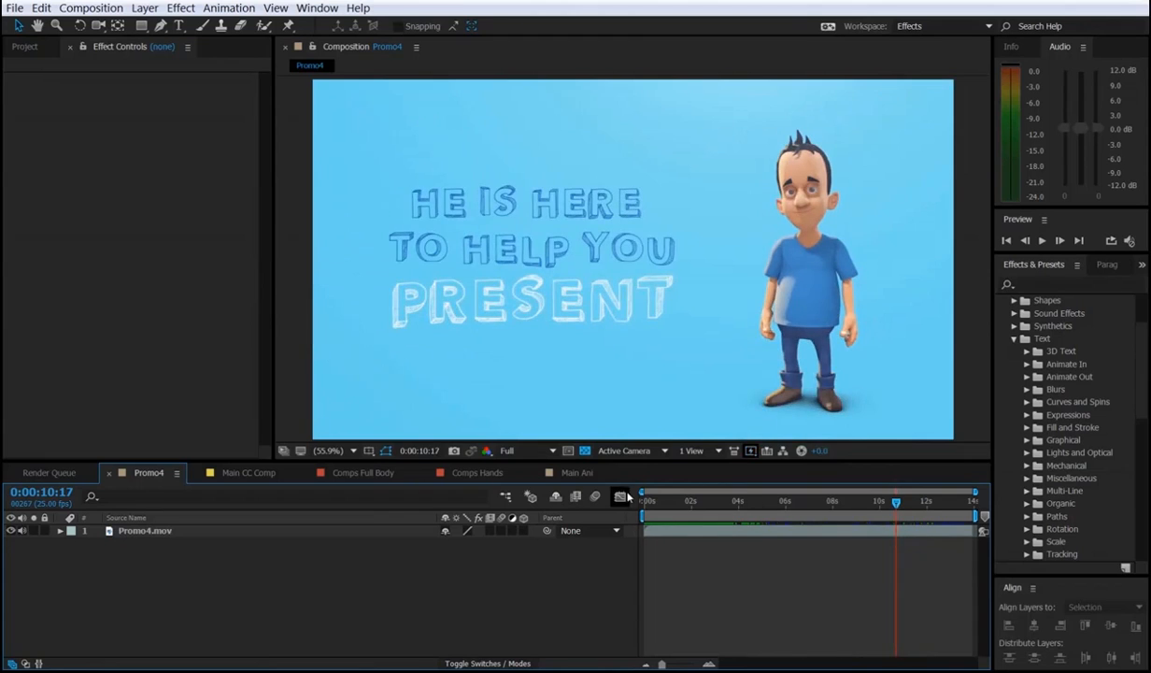
click(572, 472)
Paste the copied text reveal animation onto the idea and your layers at 0:00:11:04.
click(783, 589)
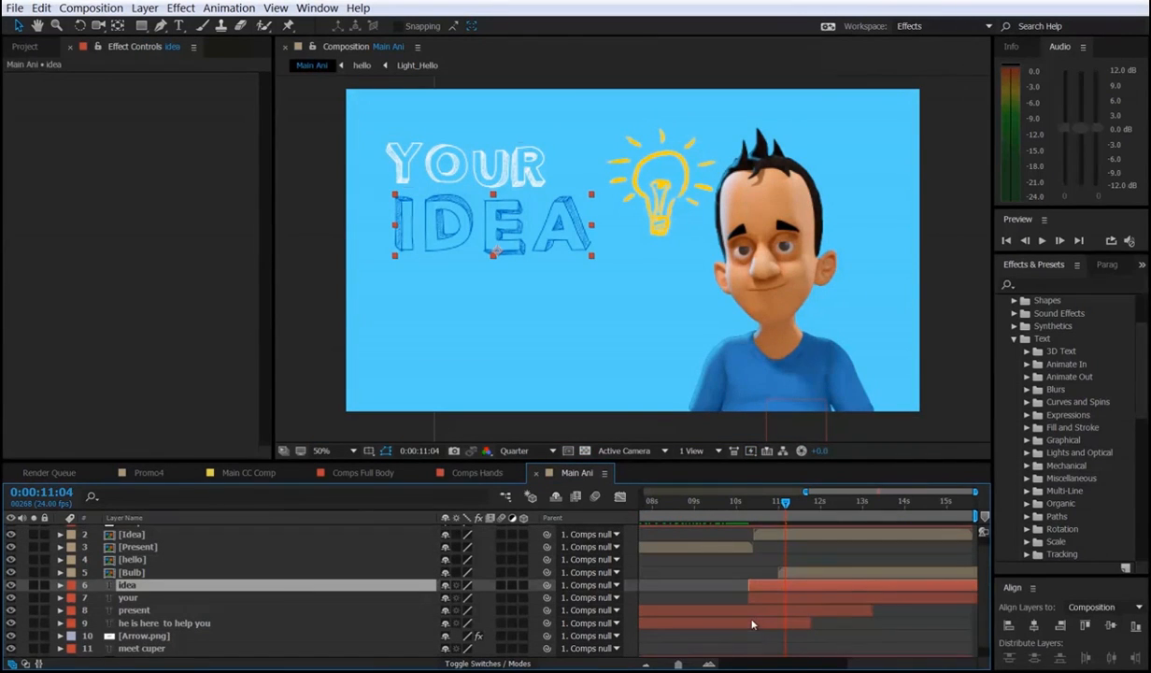
shift+click(766, 601)
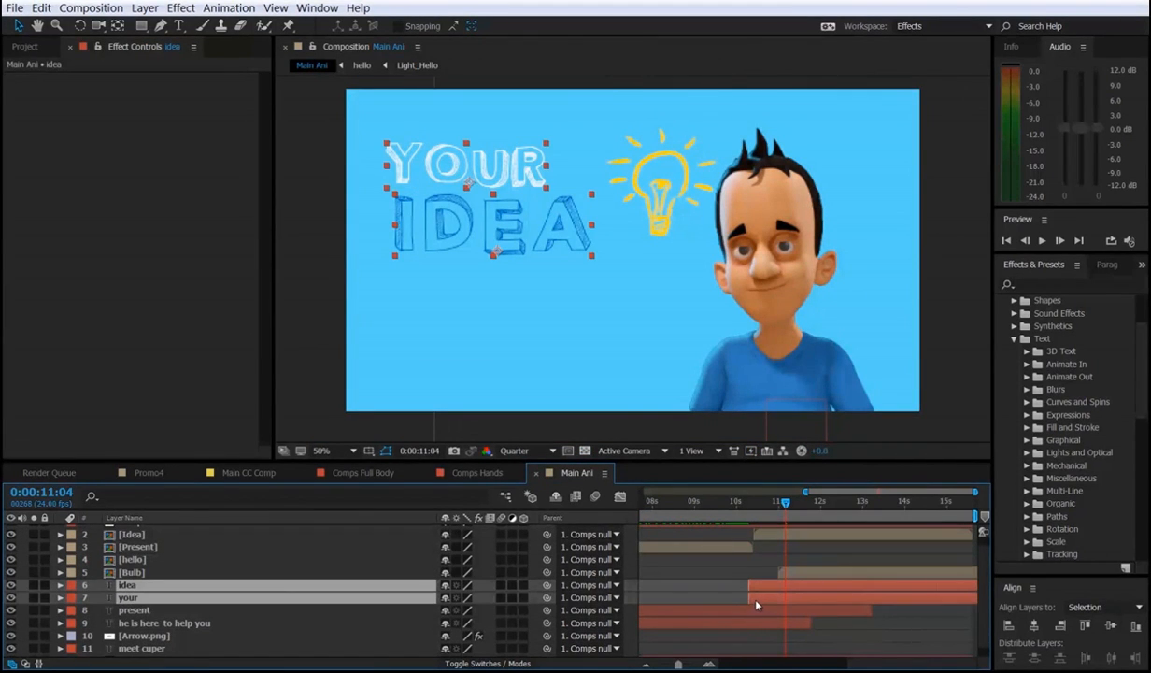
key(ctrl+v)
key(ctrl+v)
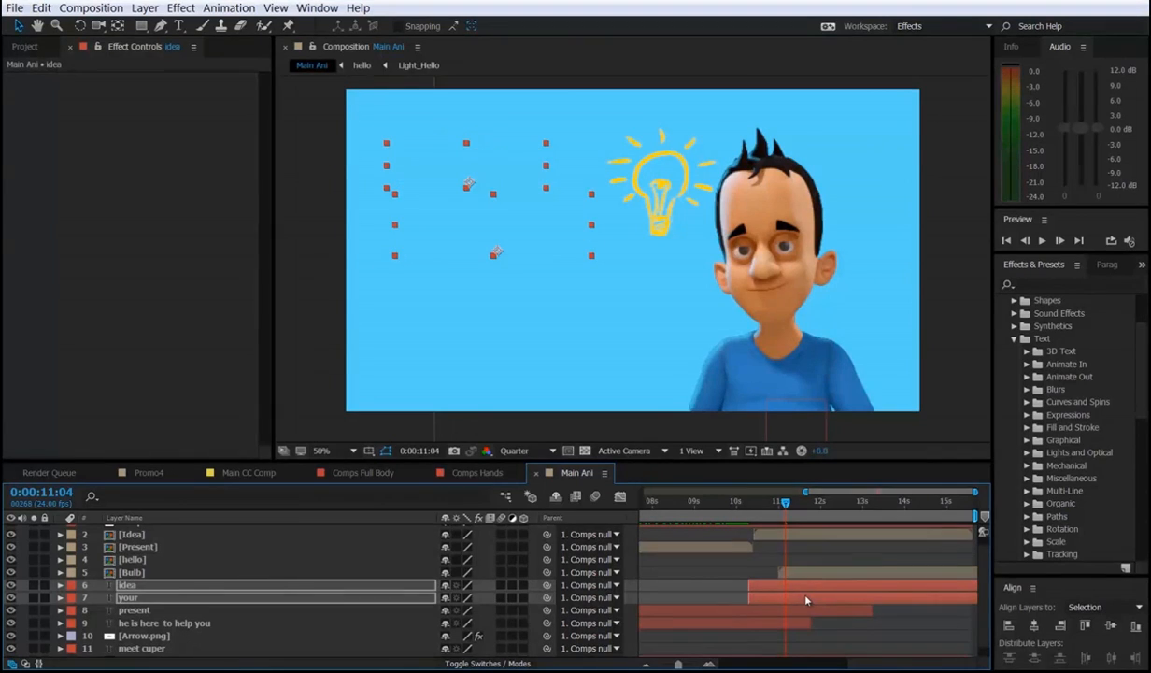
Preview the reveal, show the idea and your layers' keyframes, and move their Start keyframes earlier to begin at 0:00:10:13.
key(space)
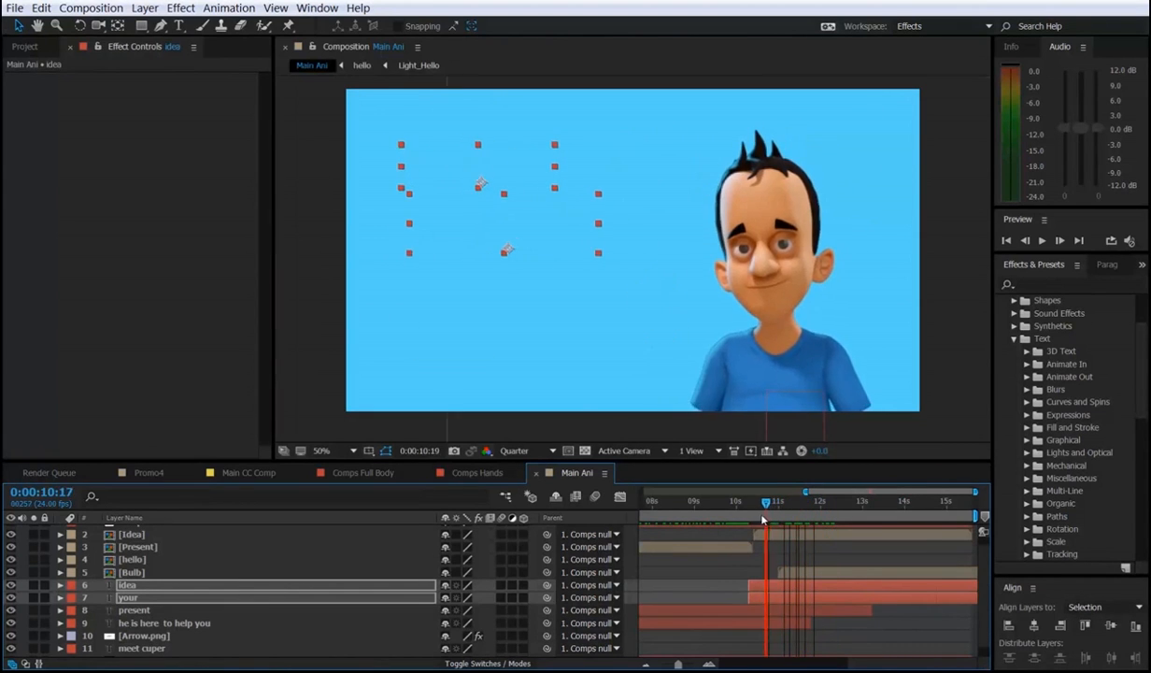
key(space)
key(u)
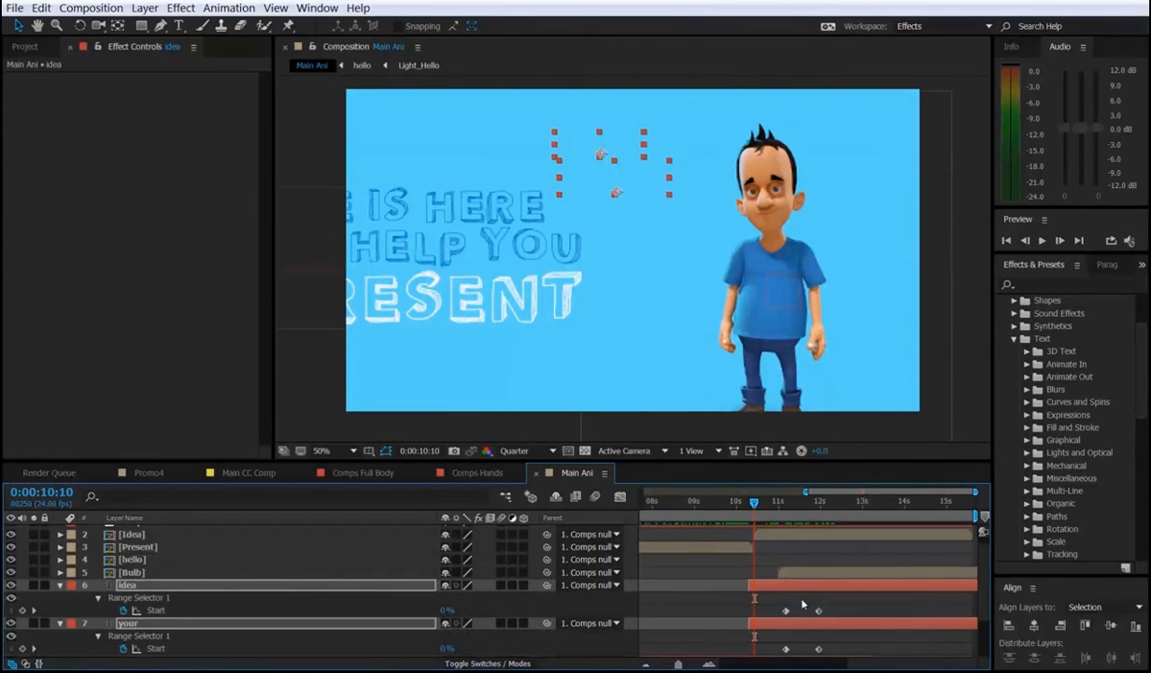
drag(830, 603, 768, 658)
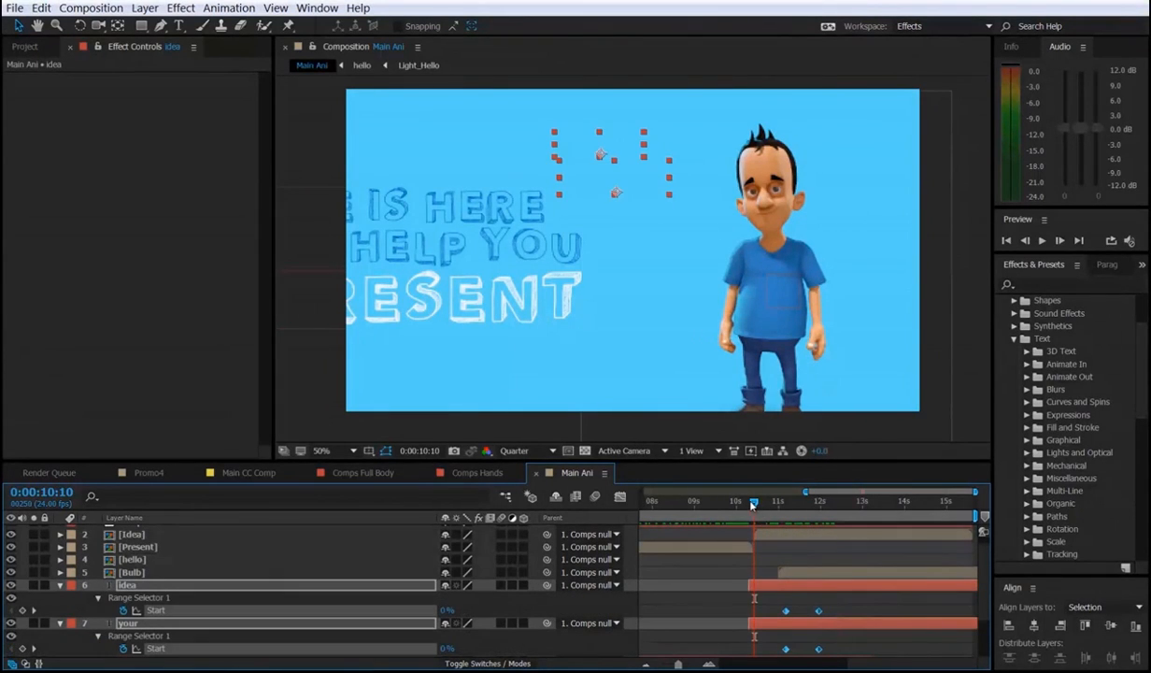
click(748, 502)
drag(748, 502, 760, 506)
drag(787, 614, 765, 613)
click(741, 583)
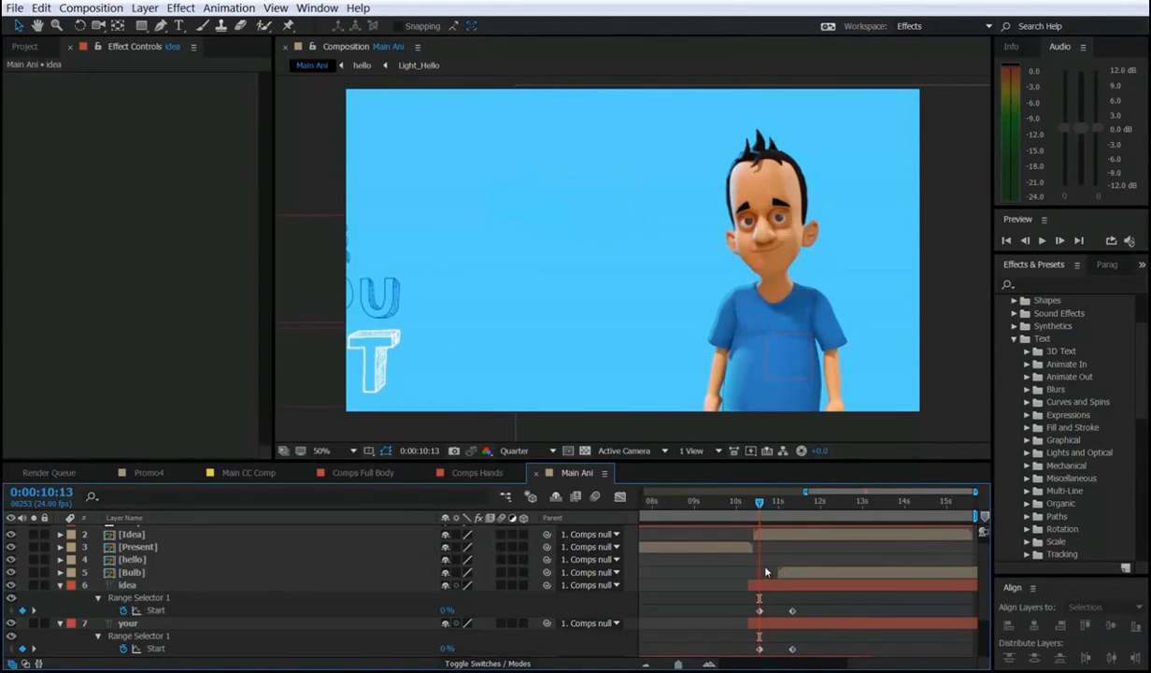
Speed up both text reveals by moving the ending Start keyframes of idea and your to 0:00:11:04.
key(space)
drag(762, 506, 778, 512)
drag(805, 655, 785, 614)
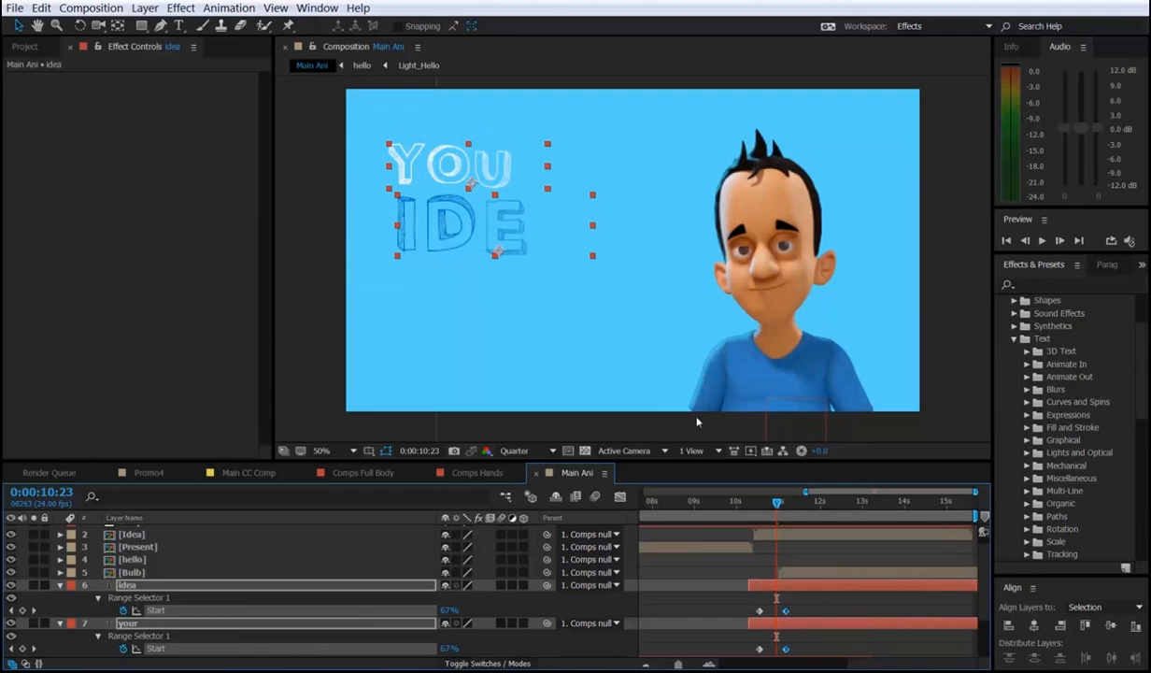
click(773, 596)
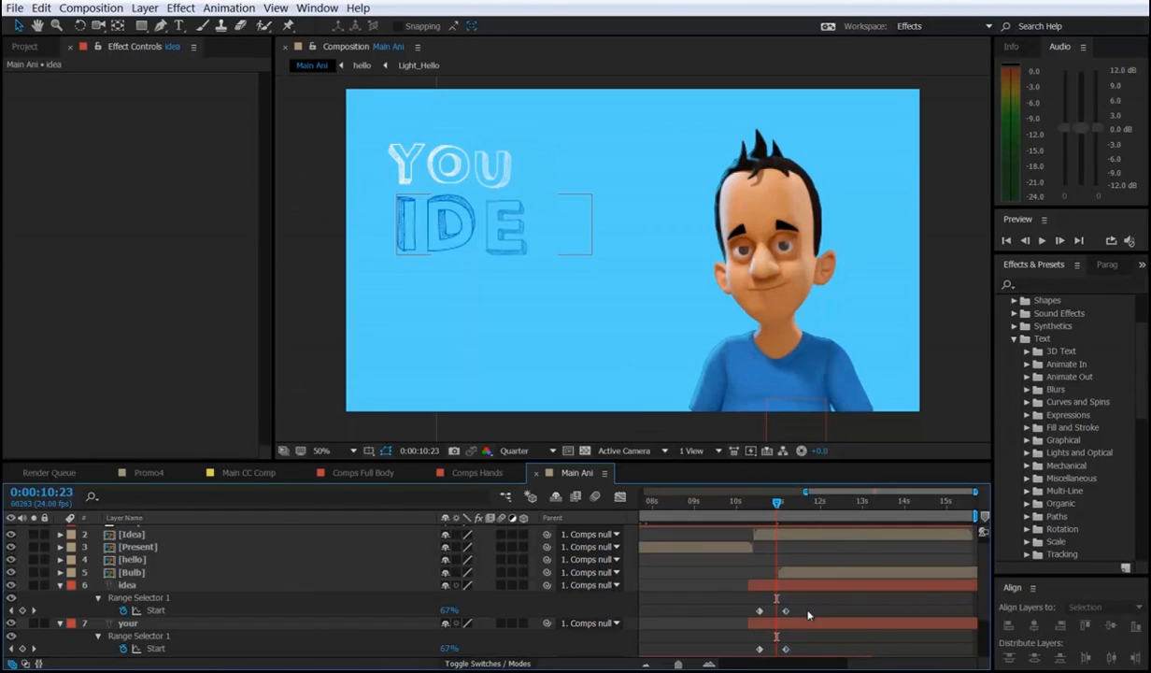
scroll(785, 591, down, 1)
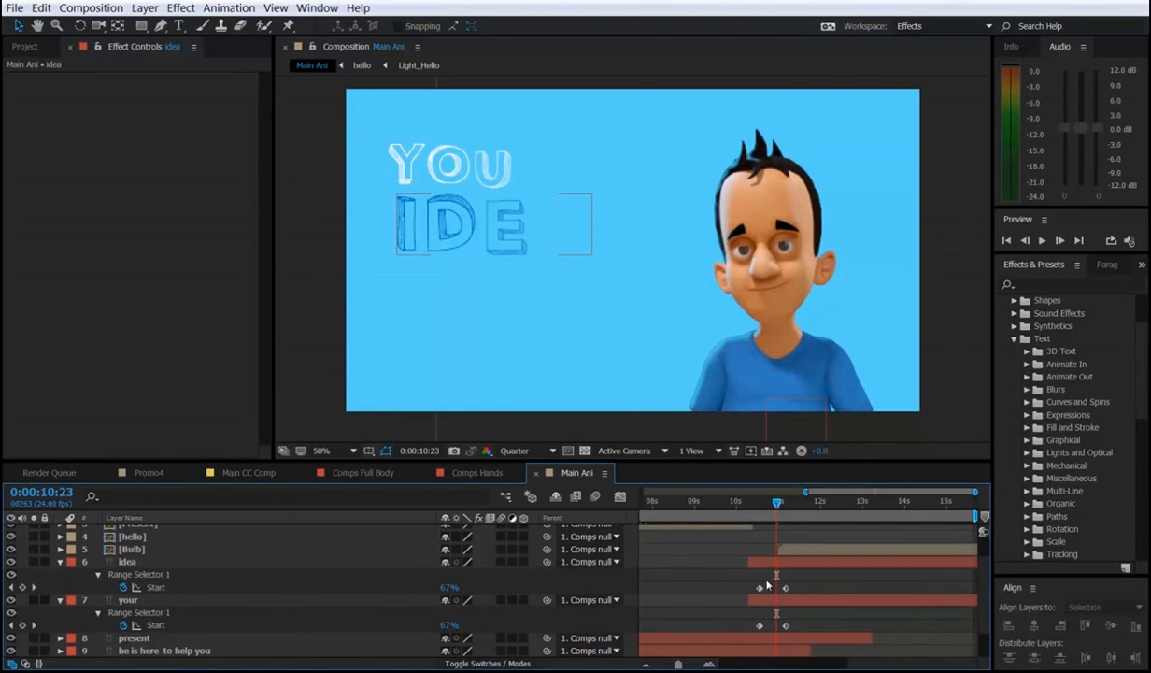
Shift the idea layer later so its reveal starts at 0:00:10:23, and preview both words from 0:00:10:14.
drag(763, 564, 780, 572)
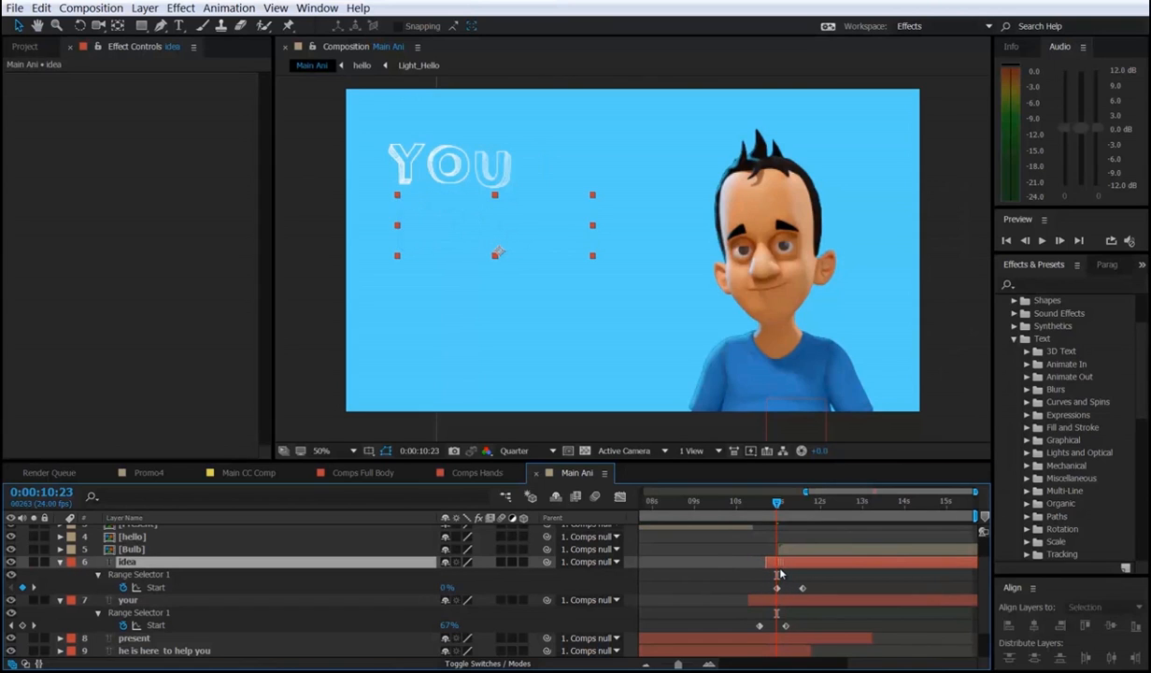
click(761, 506)
key(space)
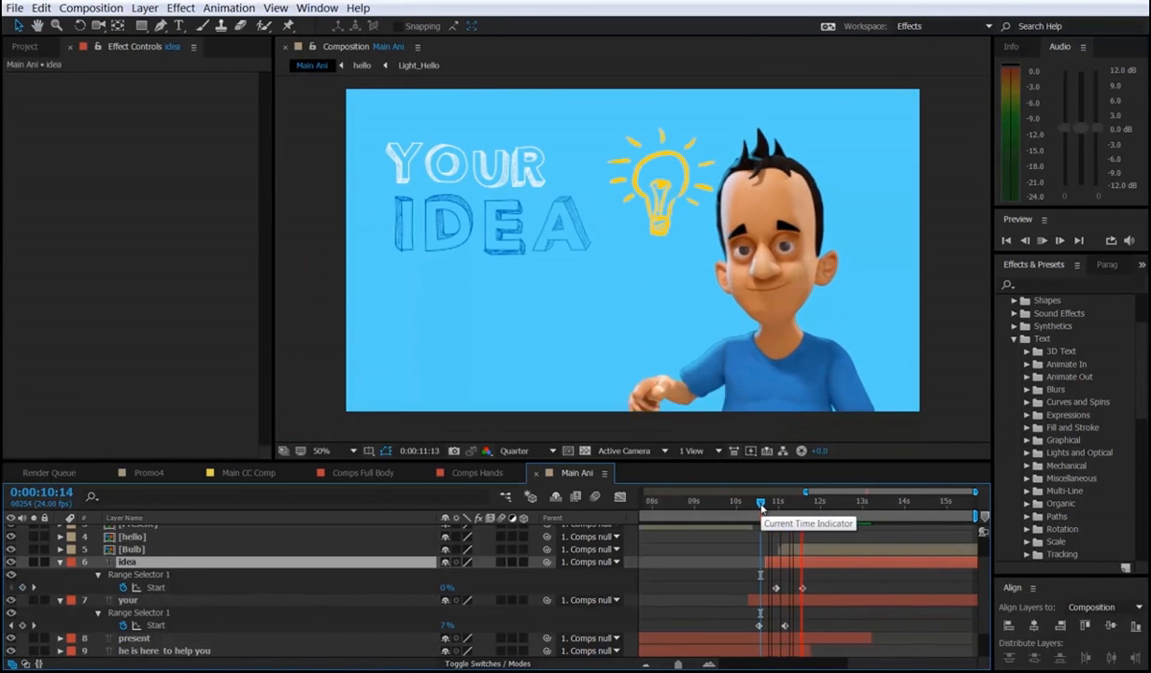
click(763, 506)
Shorten both reveals further by moving the idea and your layers' ending Start keyframes earlier, and play the result.
drag(831, 585, 780, 629)
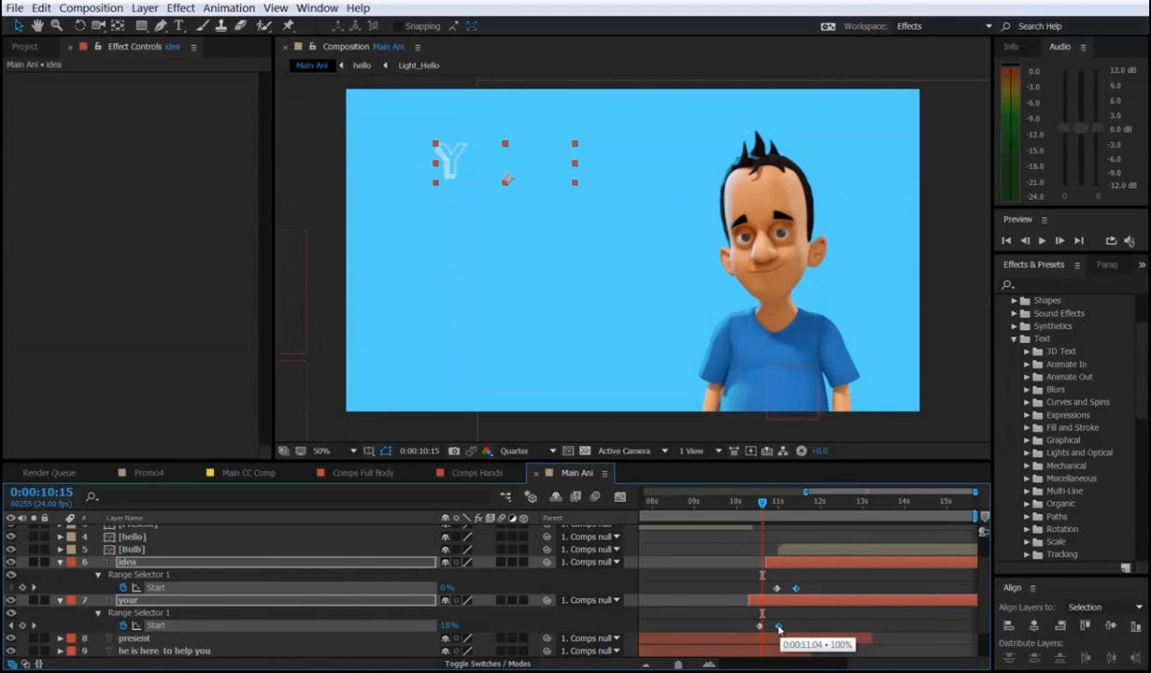
click(794, 627)
click(754, 506)
key(space)
Move the Bulb layer so that it starts at 0:00:11:18, when the character raises his finger.
drag(754, 507, 811, 525)
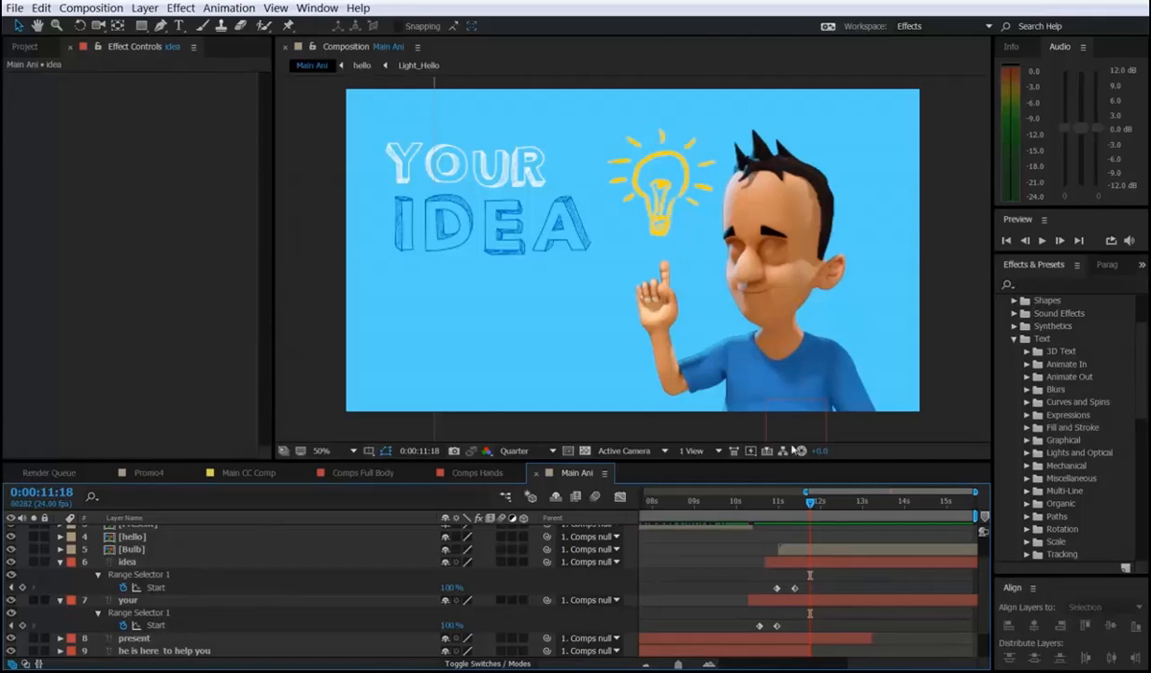
click(813, 552)
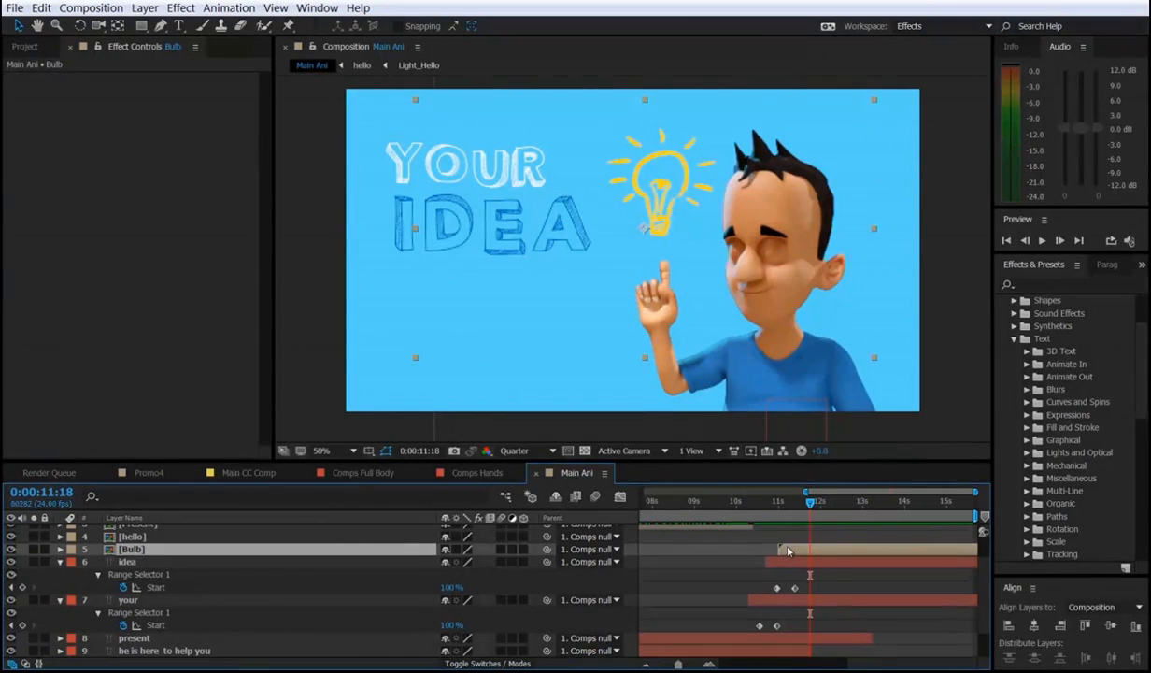
mouse_move(795, 551)
mouse_down()
mouse_move(785, 551)
mouse_move(822, 552)
mouse_move(785, 551)
mouse_move(802, 550)
mouse_up()
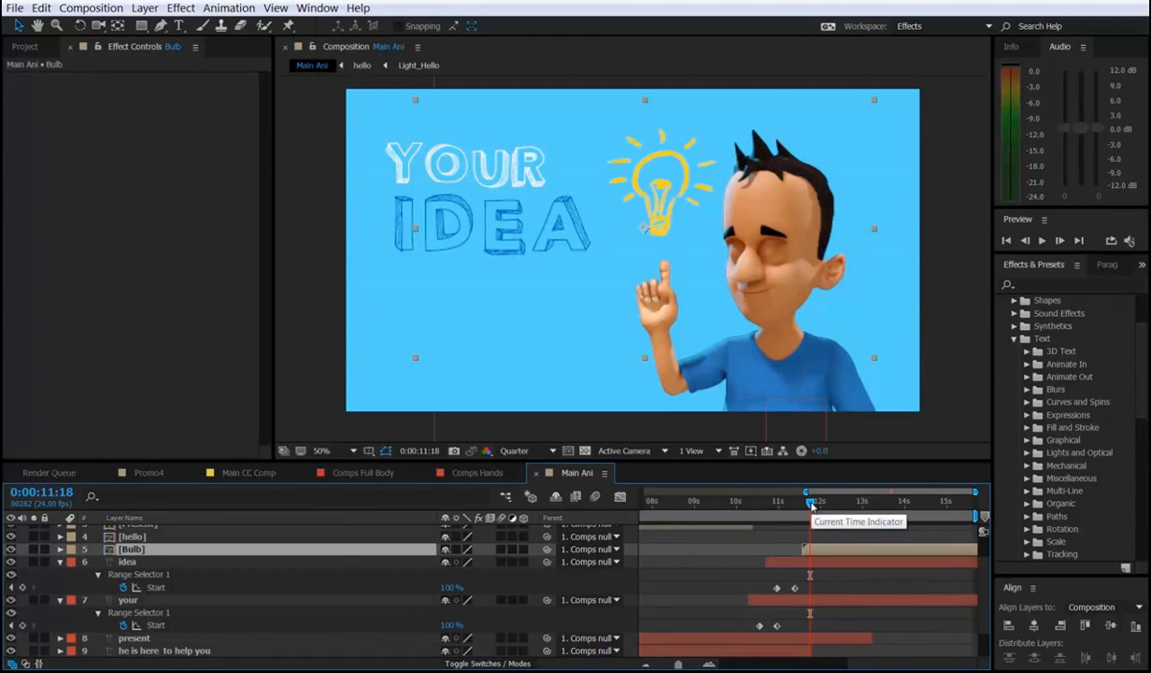
drag(838, 557, 867, 556)
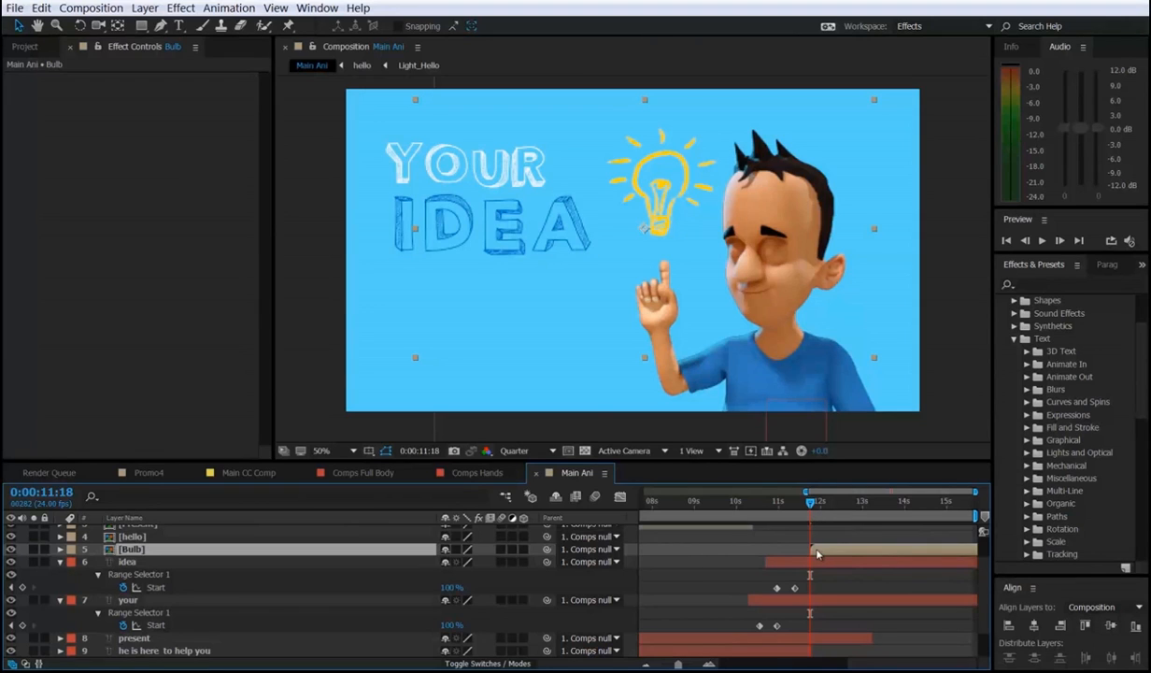
Examine the keyframes of the he is here to help you layer and the Bulb layer's place in the timeline.
scroll(719, 570, down, 3)
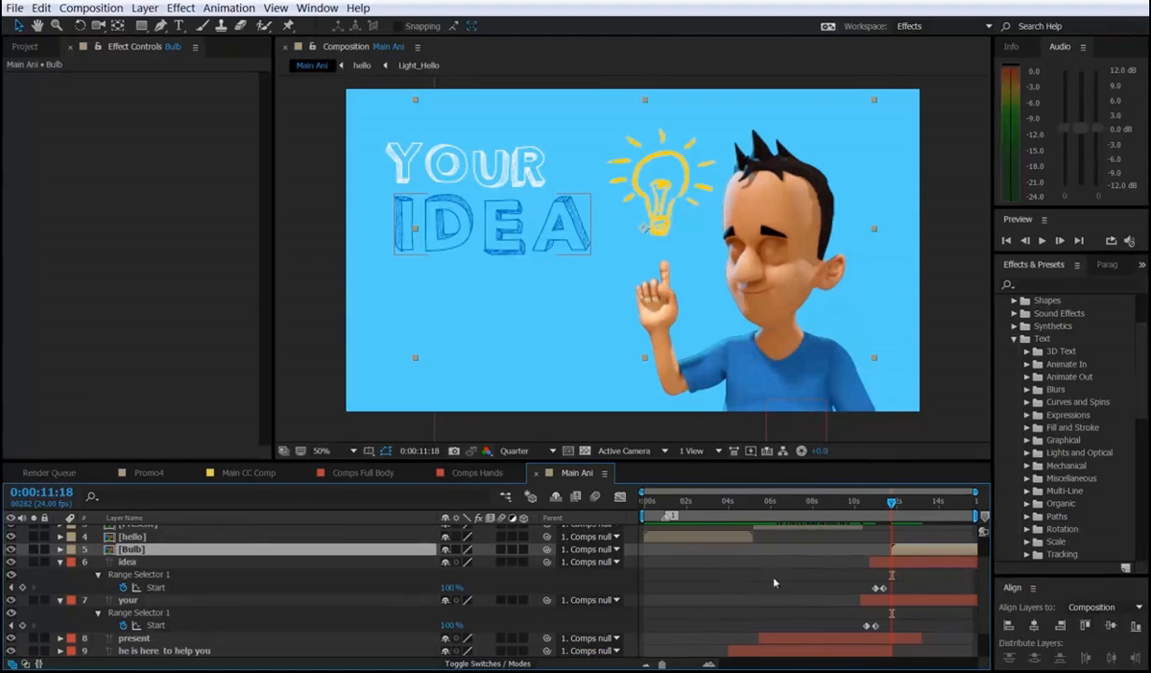
scroll(794, 584, down, 2)
click(784, 613)
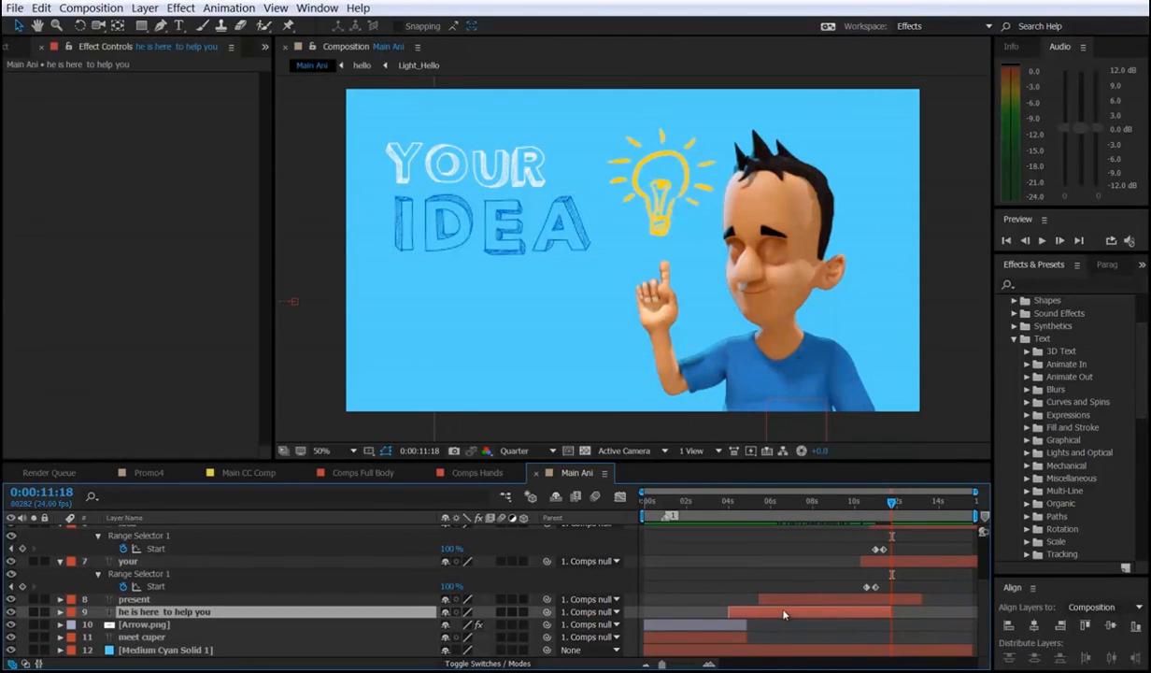
key(u)
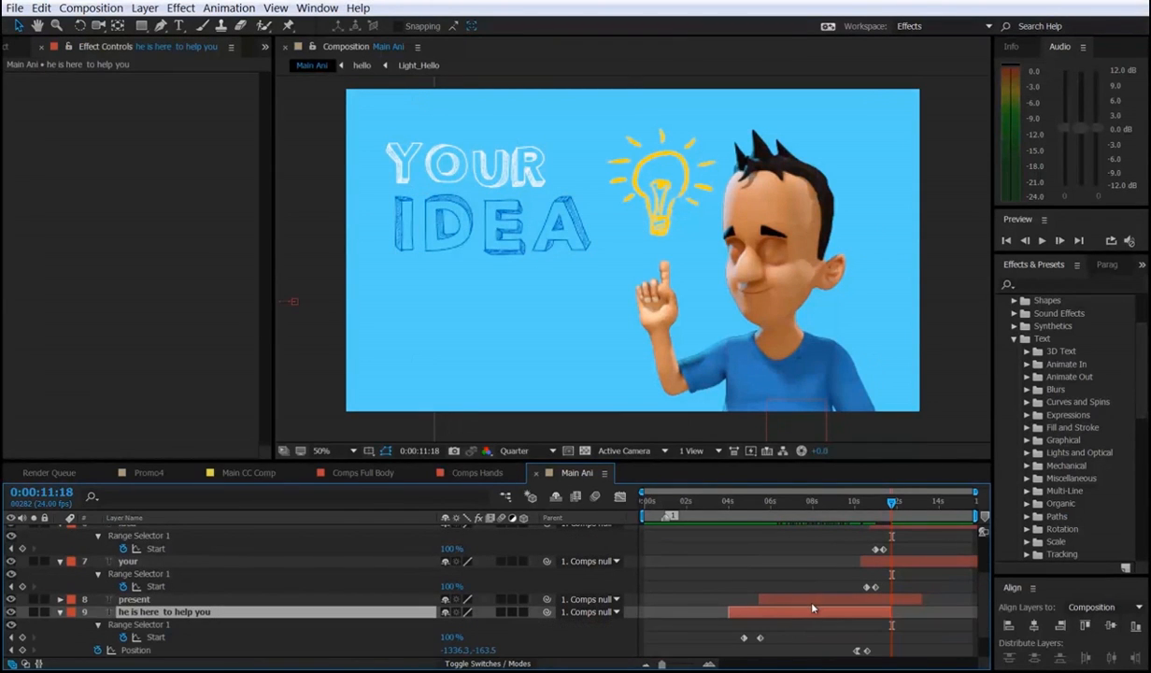
scroll(812, 609, down, 2)
scroll(815, 607, up, 5)
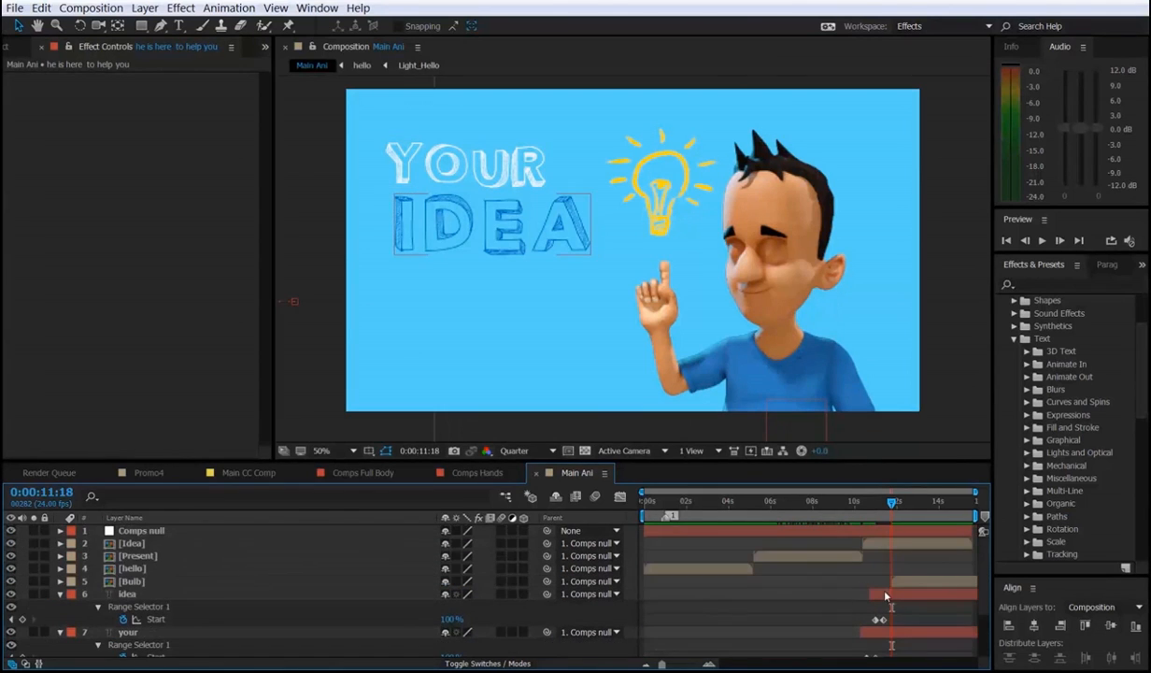
click(914, 581)
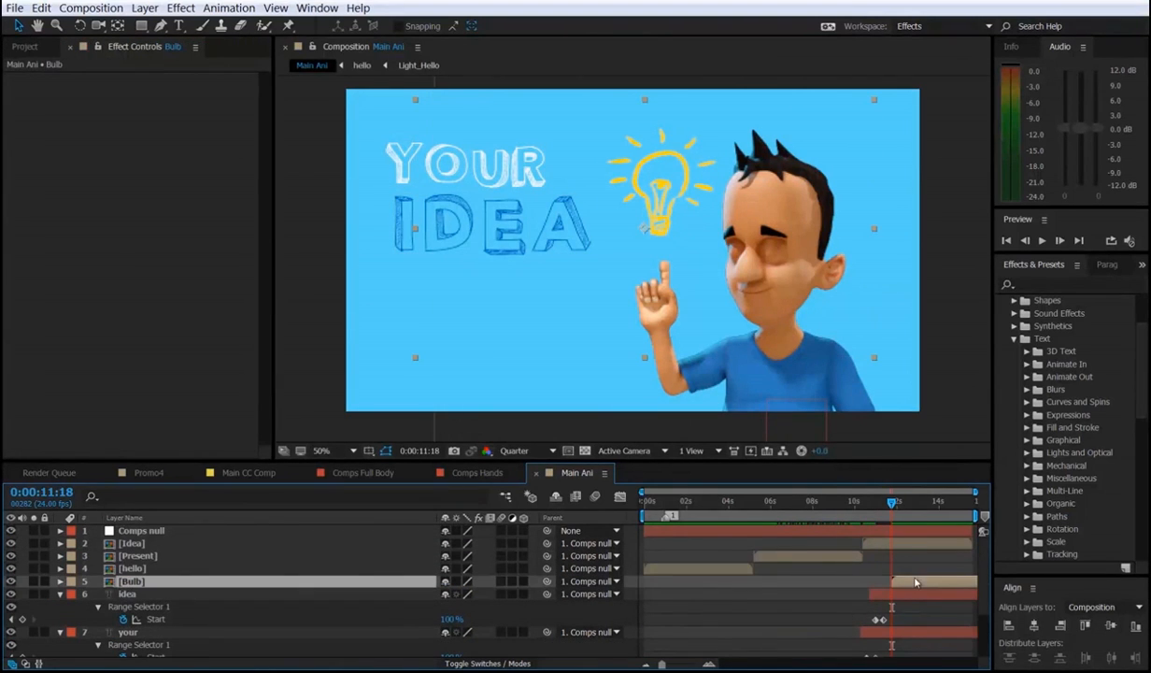
scroll(917, 594, up, 1)
drag(874, 613, 748, 600)
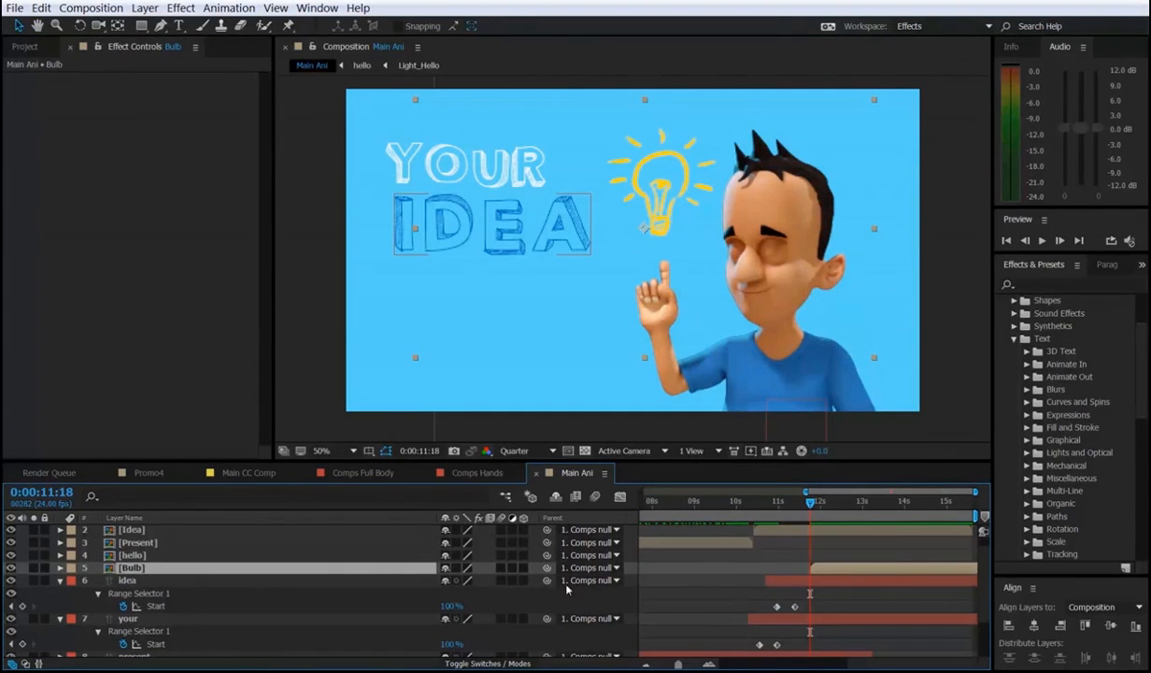
Collapse the keyframe properties of all text layers, including idea and your.
key(ctrl+a)
click(417, 592)
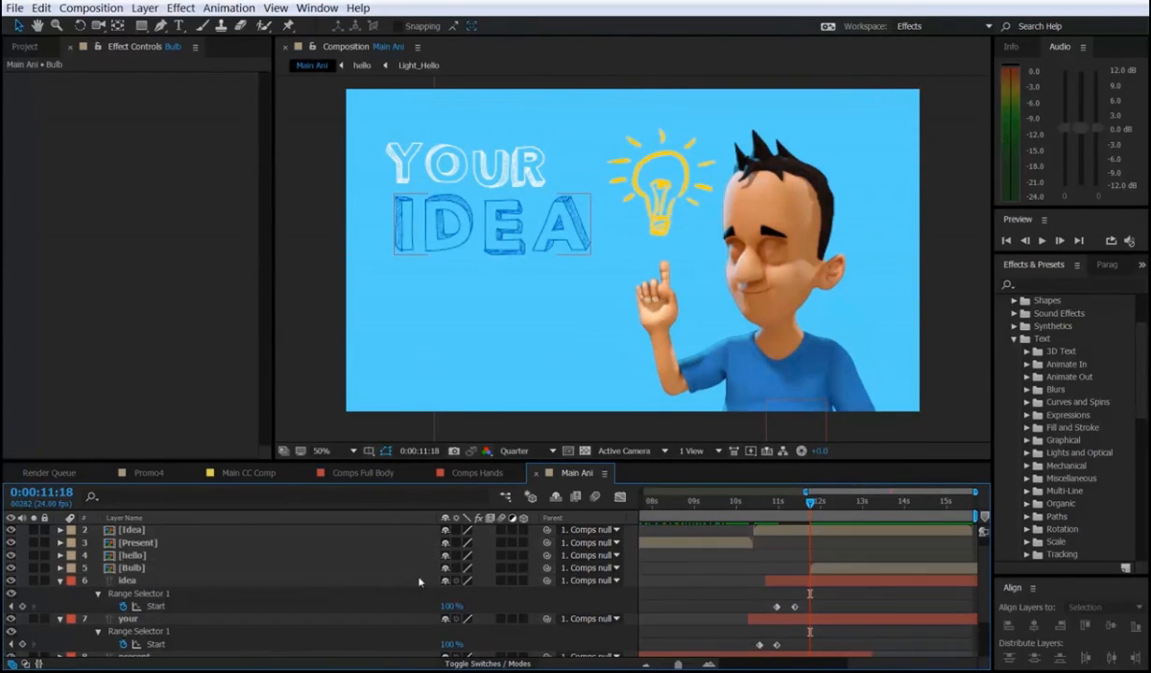
click(61, 582)
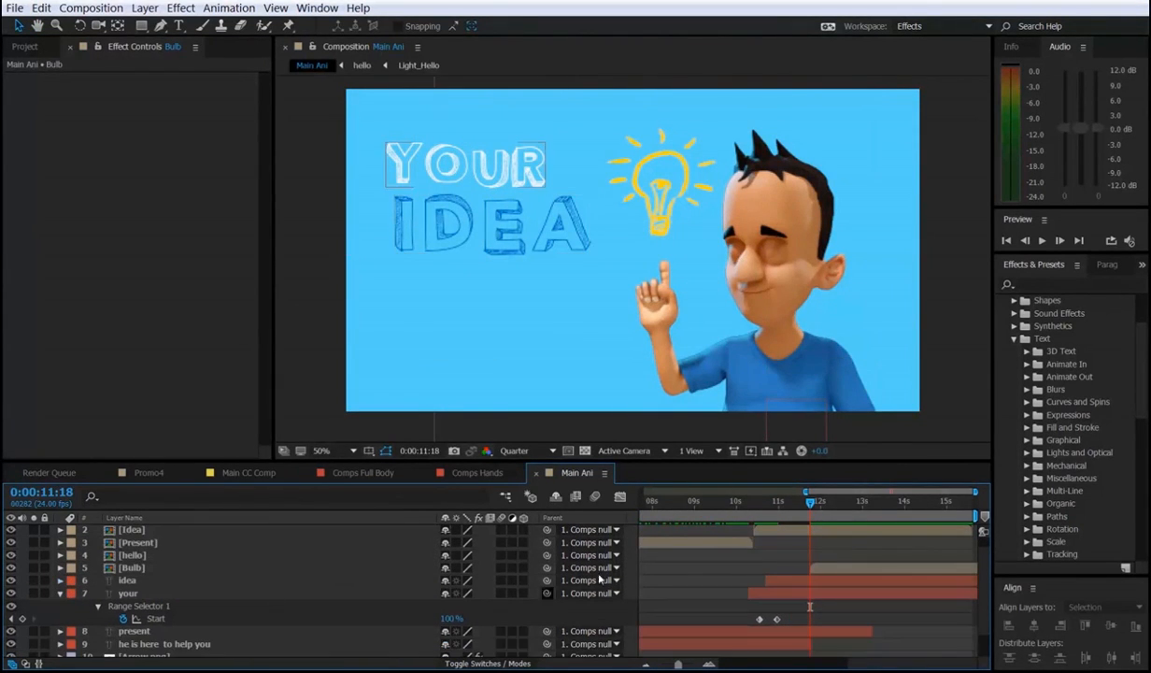
click(60, 595)
scroll(629, 586, down, 6)
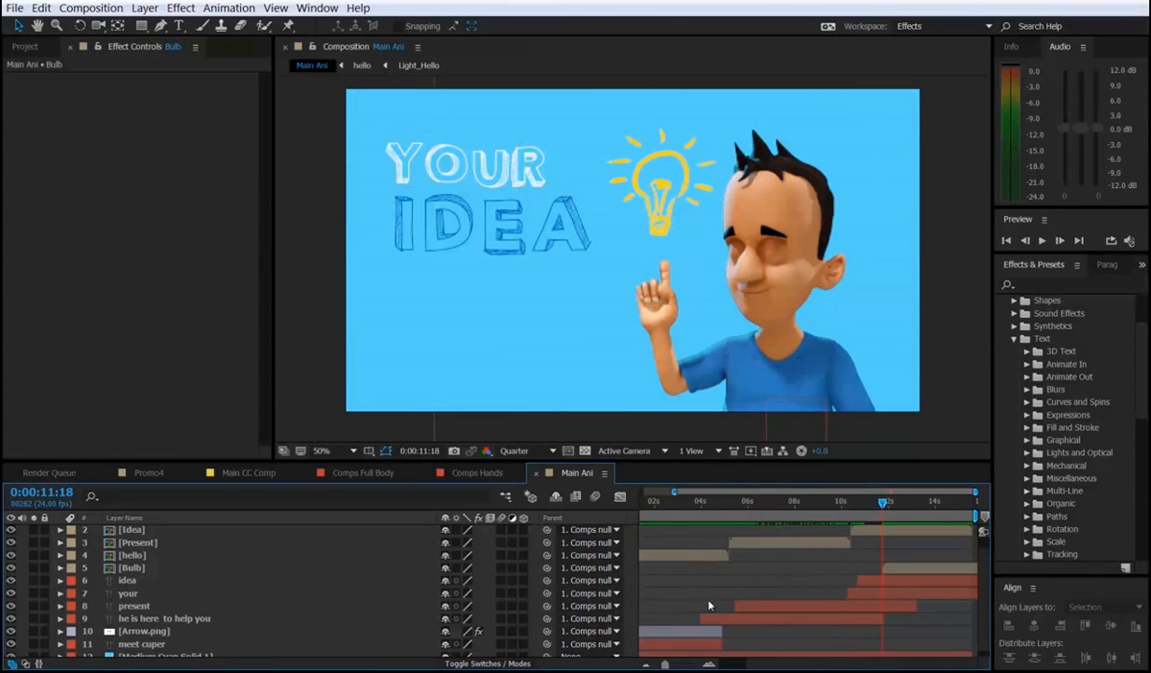
Add a Scale keyframe to the Bulb layer at 0:00:11:18 with its current size.
click(906, 568)
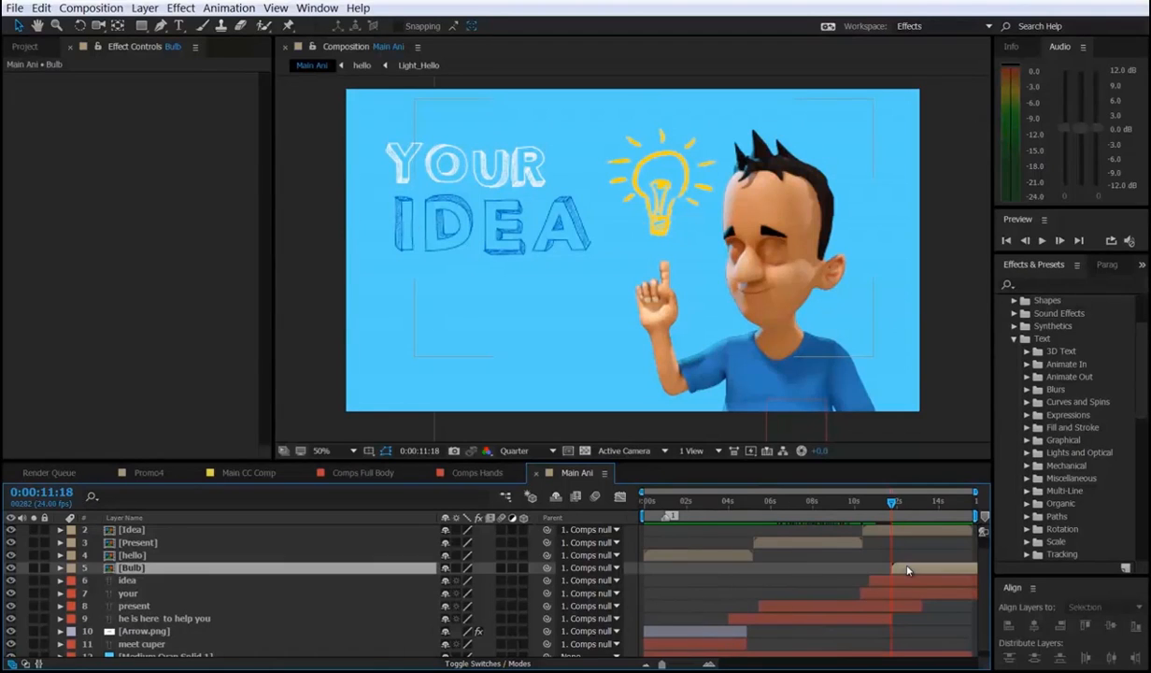
key(s)
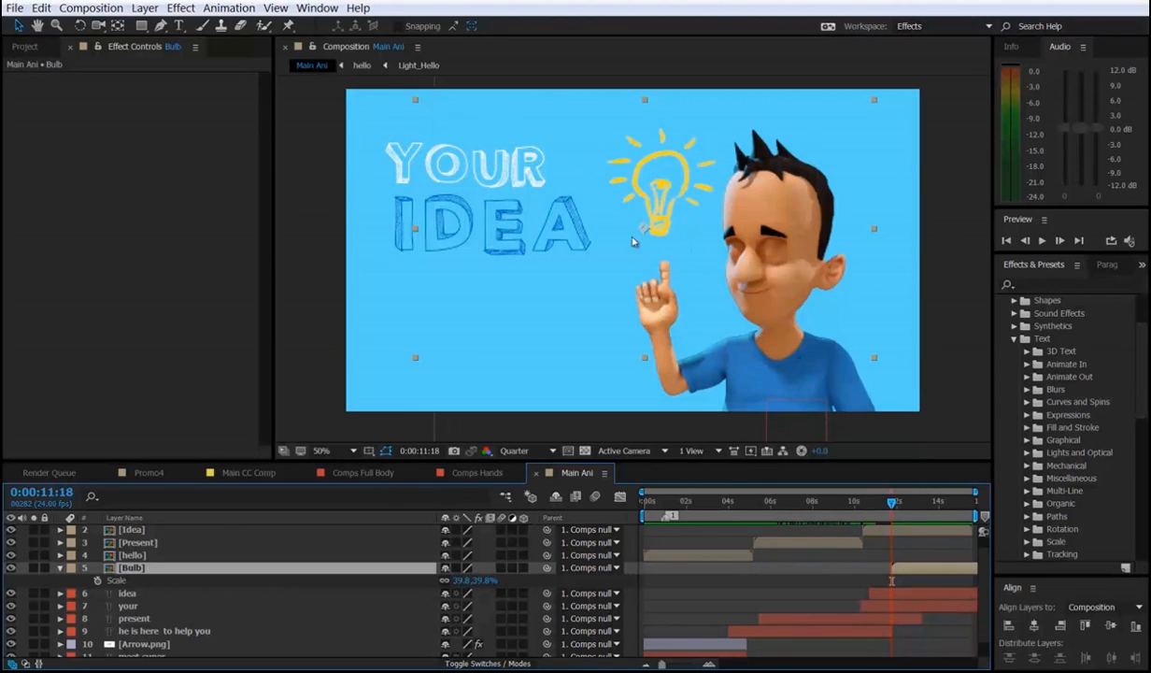
click(97, 580)
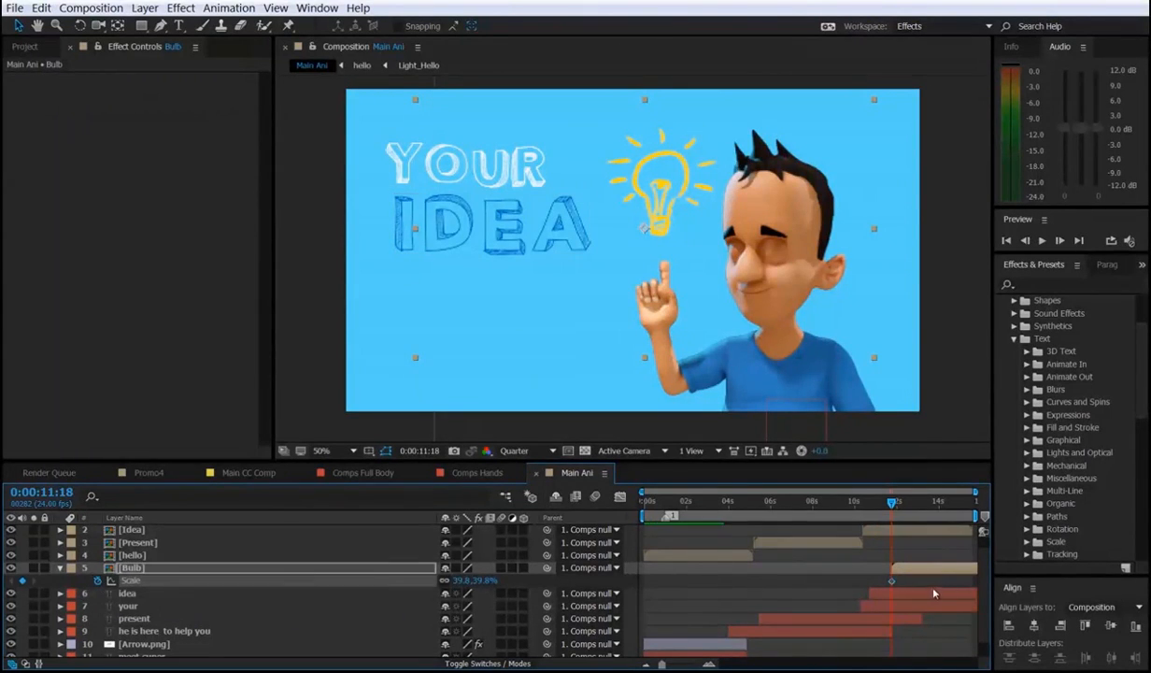
Add two more Scale keyframes to the Bulb layer, one shortly before 0:00:13:00 and one at 0:00:12:02.
scroll(928, 593, up, 2)
drag(867, 583, 724, 577)
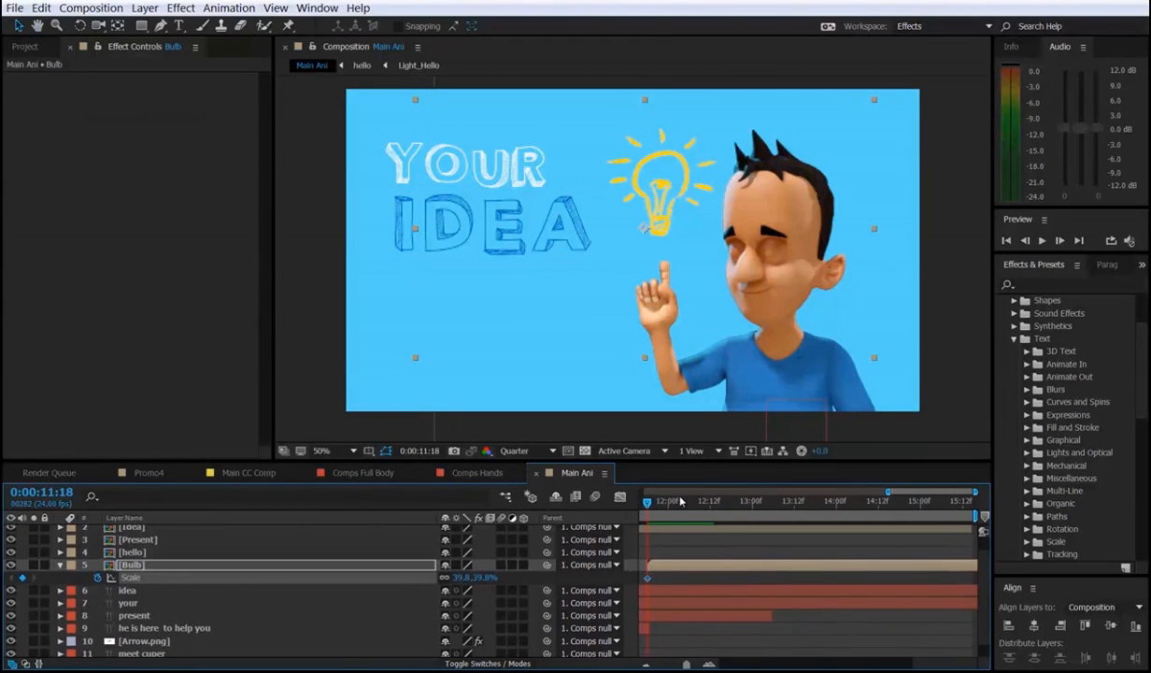
scroll(717, 544, down, 1)
drag(712, 505, 781, 510)
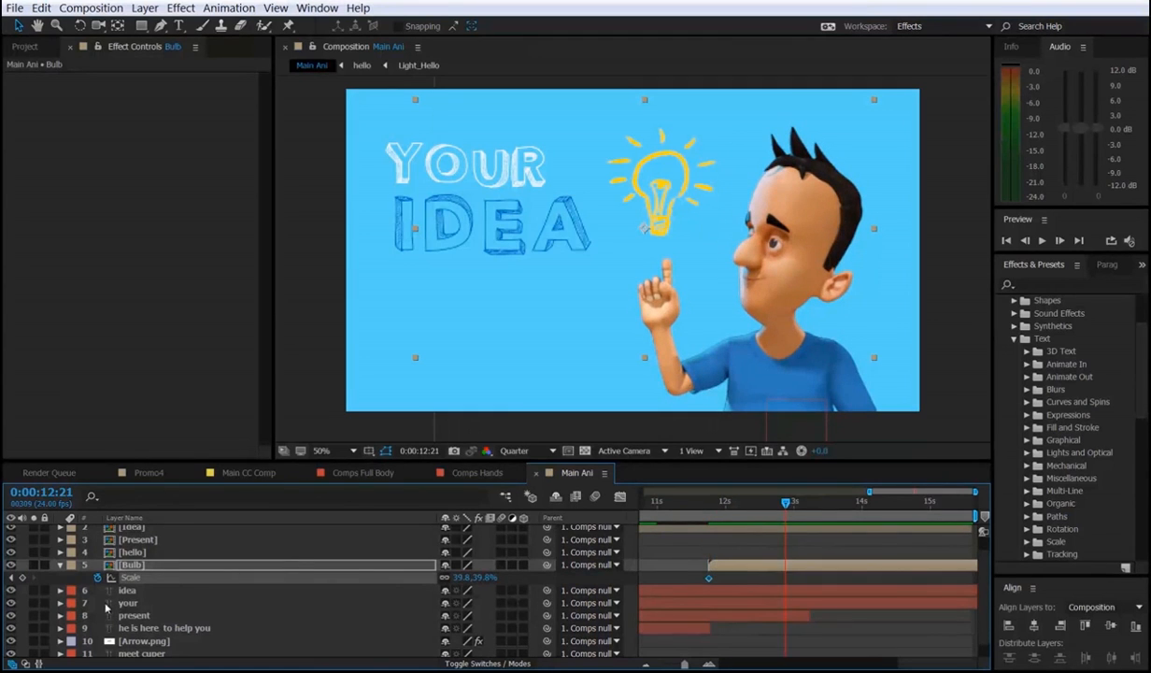
mouse_move(744, 509)
mouse_down()
mouse_move(710, 502)
mouse_move(731, 504)
mouse_up()
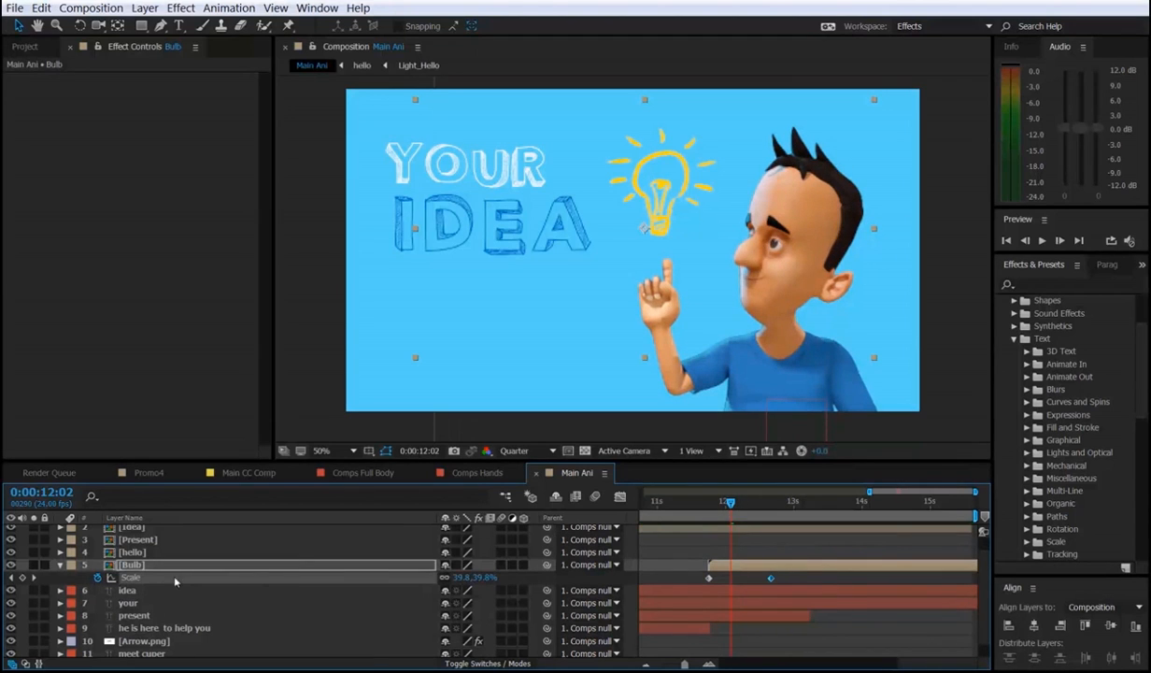
click(23, 577)
Move the Bulb layer's anchor point to the bulb's base and set its Scale at 0:00:12:02 to about 50.8%.
drag(483, 577, 549, 582)
key(ctrl+z)
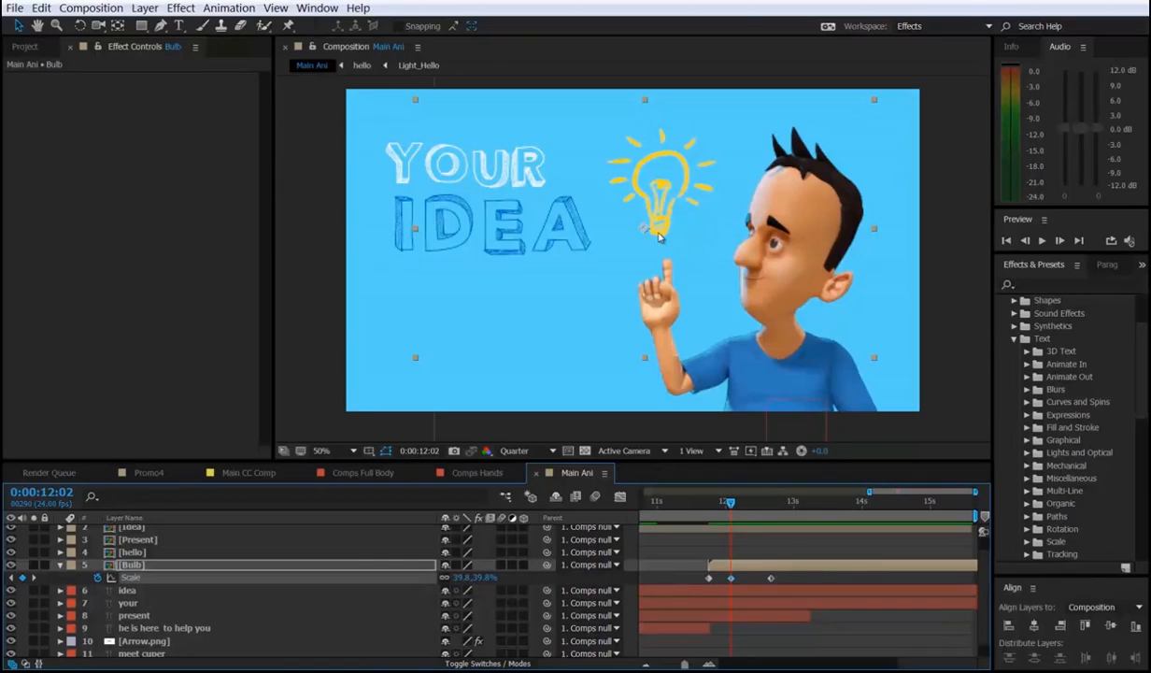
key(y)
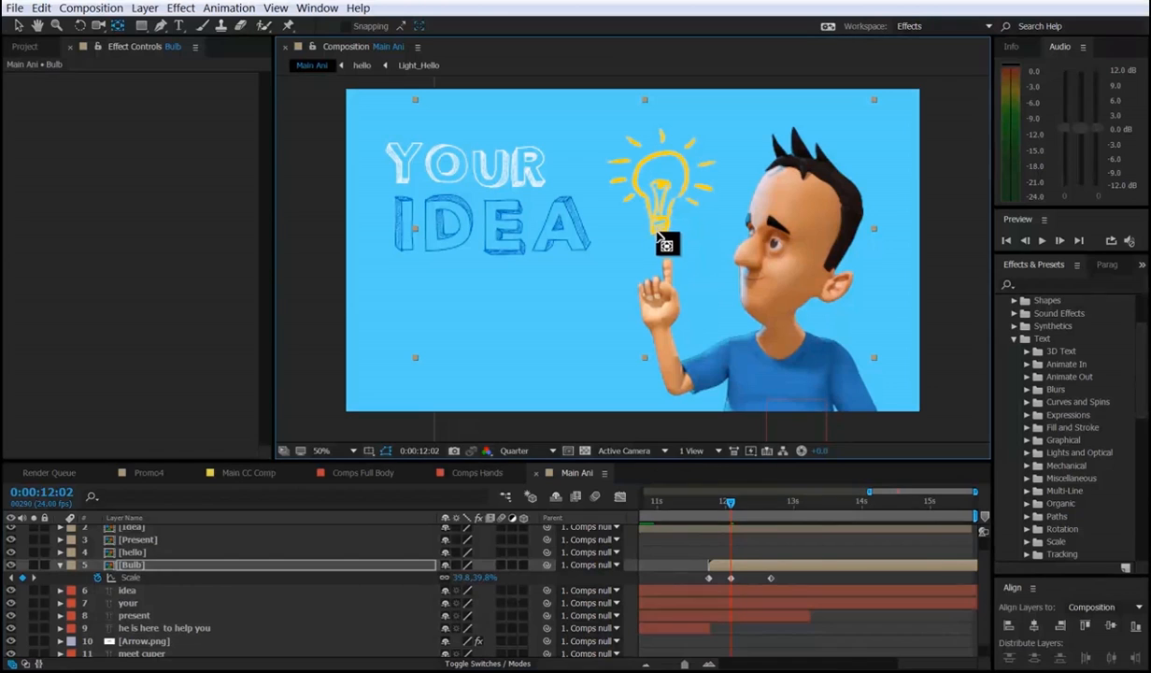
key(v)
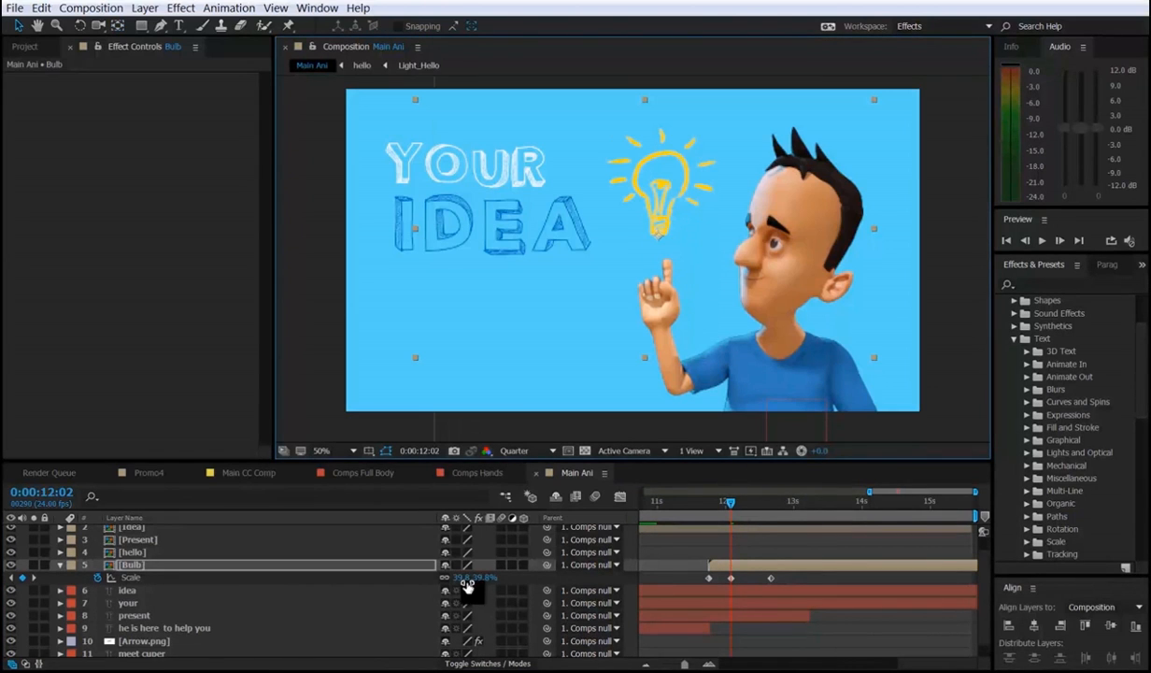
drag(470, 579, 489, 583)
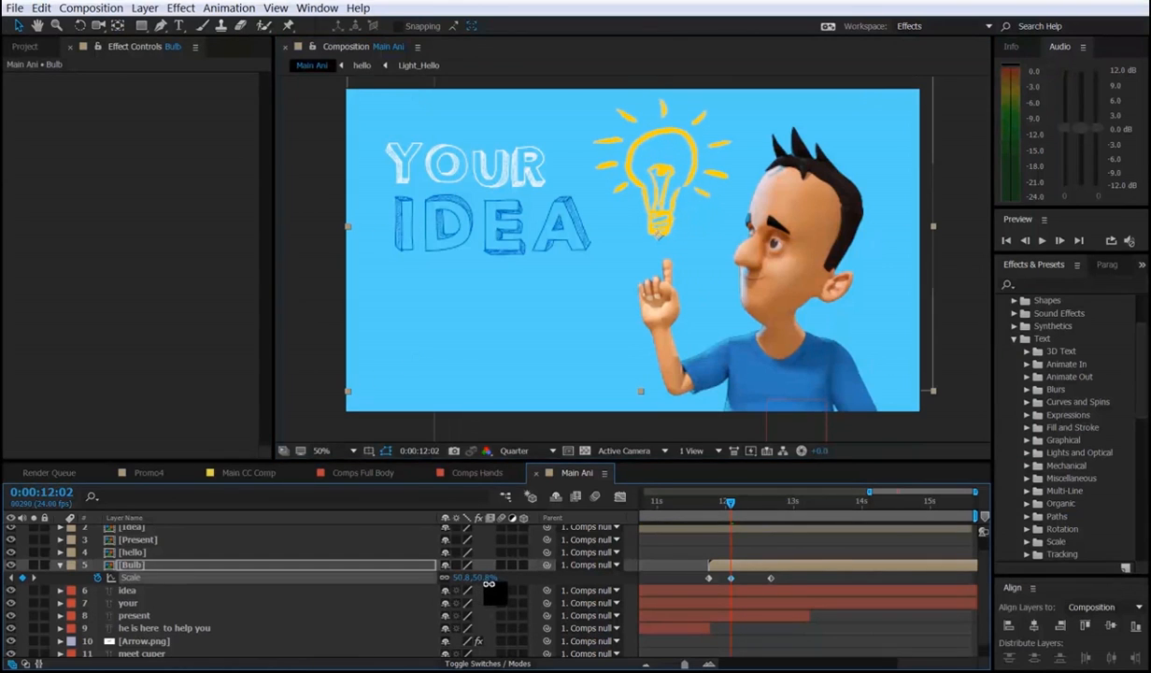
Set the Bulb layer's Scale to 0% at its first keyframe, 0:00:11:18.
click(710, 505)
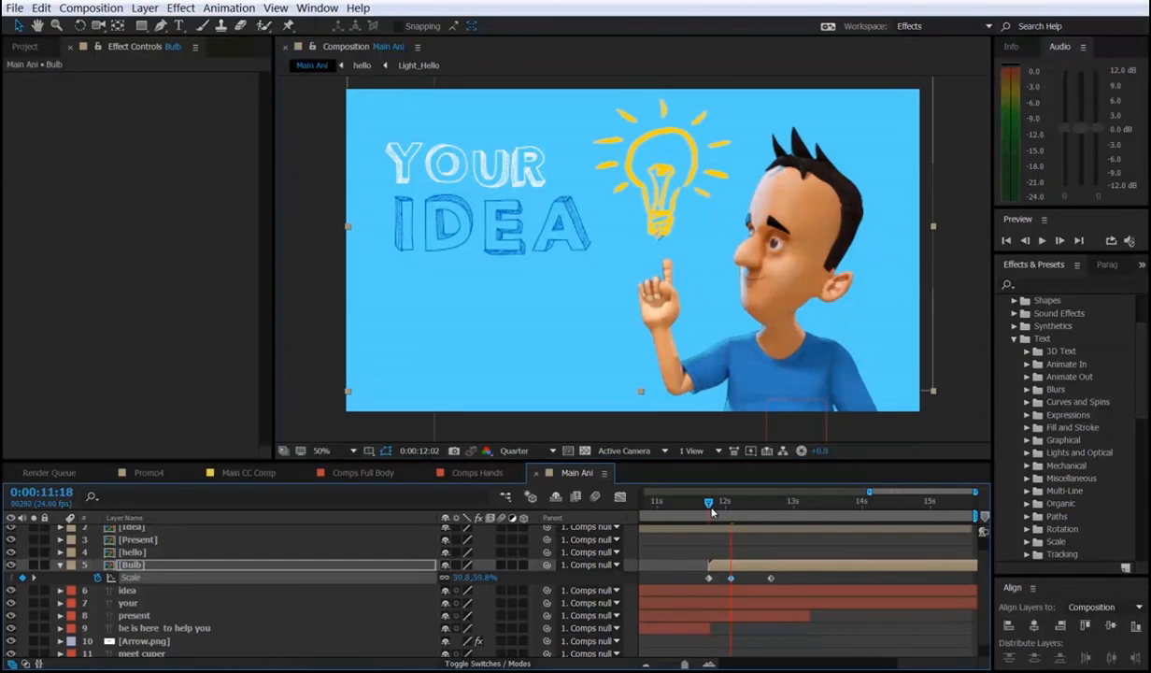
click(486, 577)
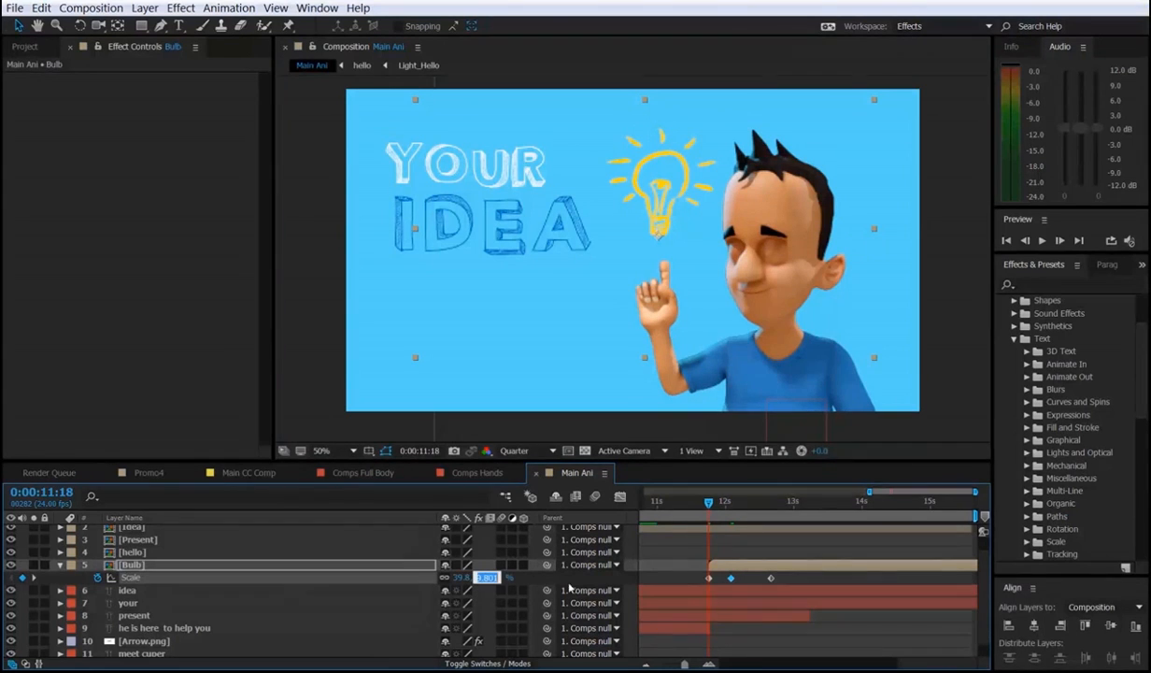
text(0)
key(Return)
Apply Easy Ease to the Bulb's Scale keyframes and convert the middle keyframe to auto Bezier interpolation.
click(687, 565)
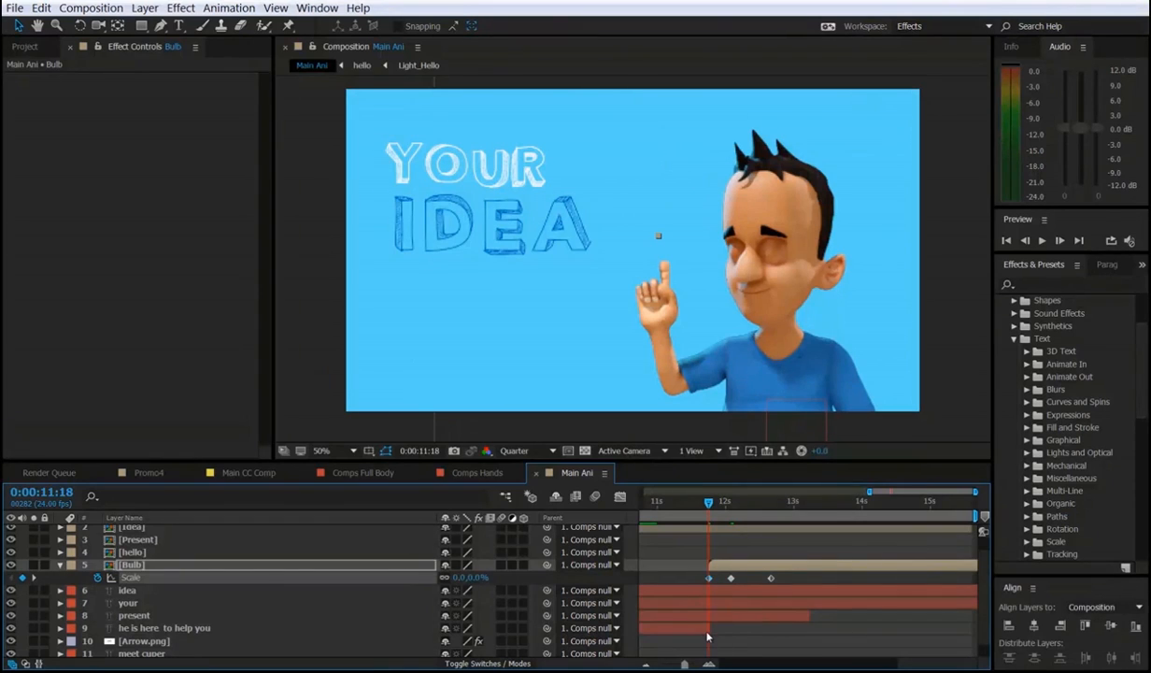
key(F9)
key(F9)
click(731, 578)
ctrl+click(732, 579)
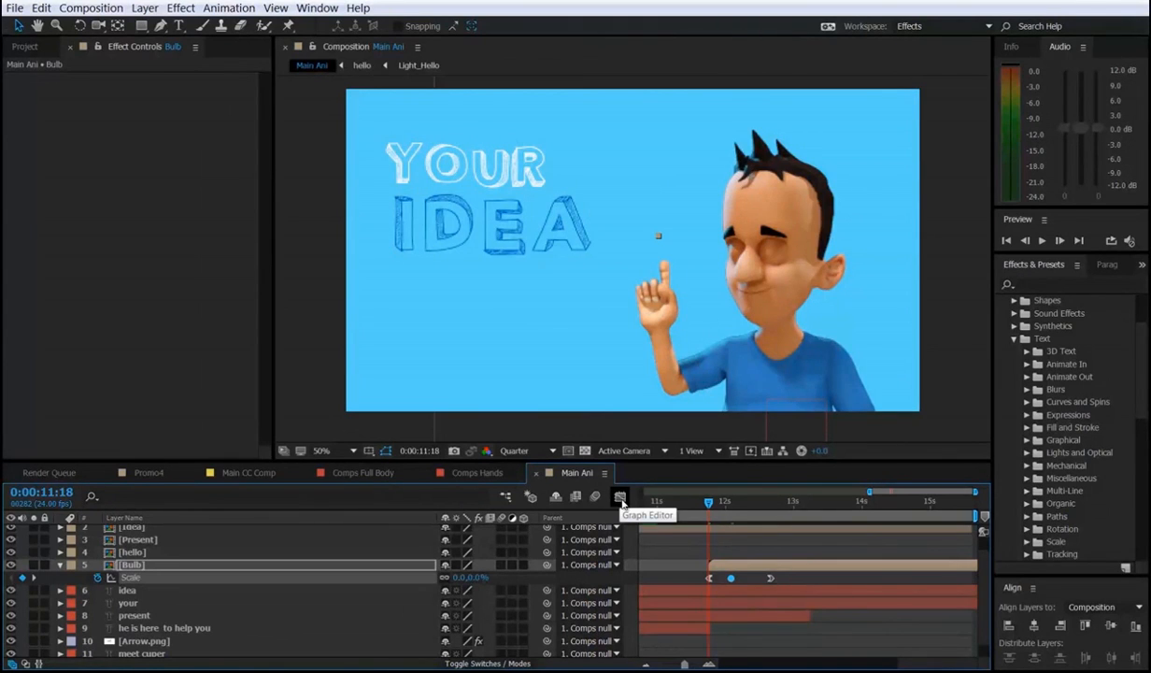
Shape the Bulb's Scale value graph with the keyframe handles so it rises quickly, overshoots smoothly and settles.
click(620, 496)
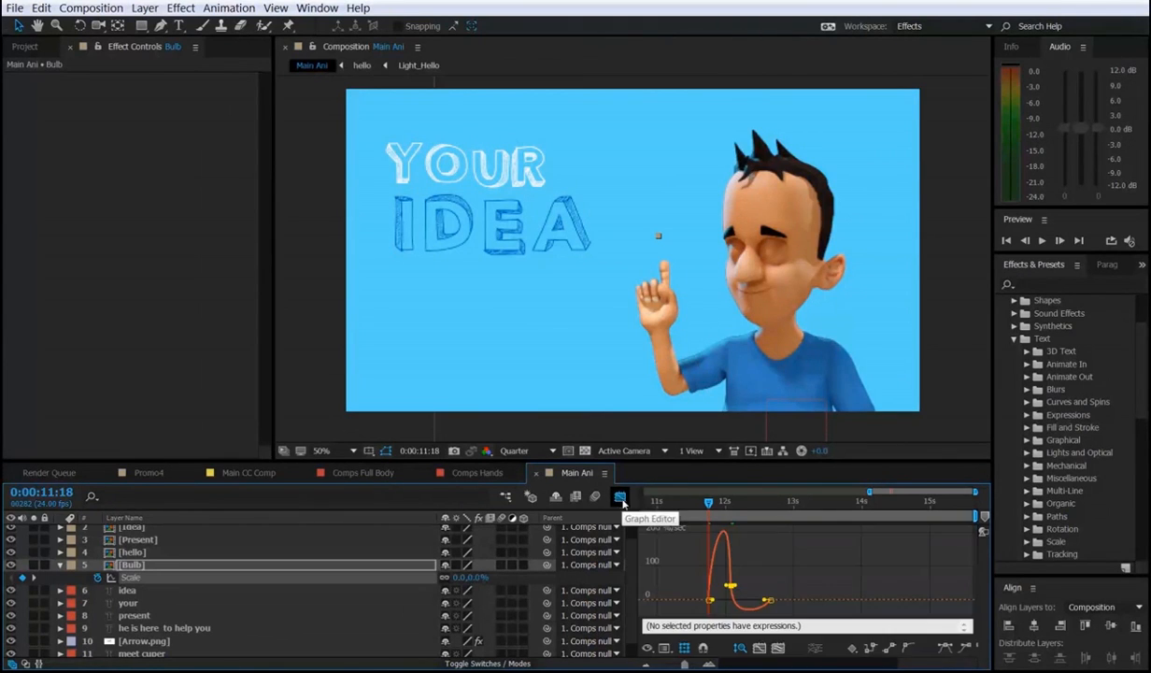
click(664, 648)
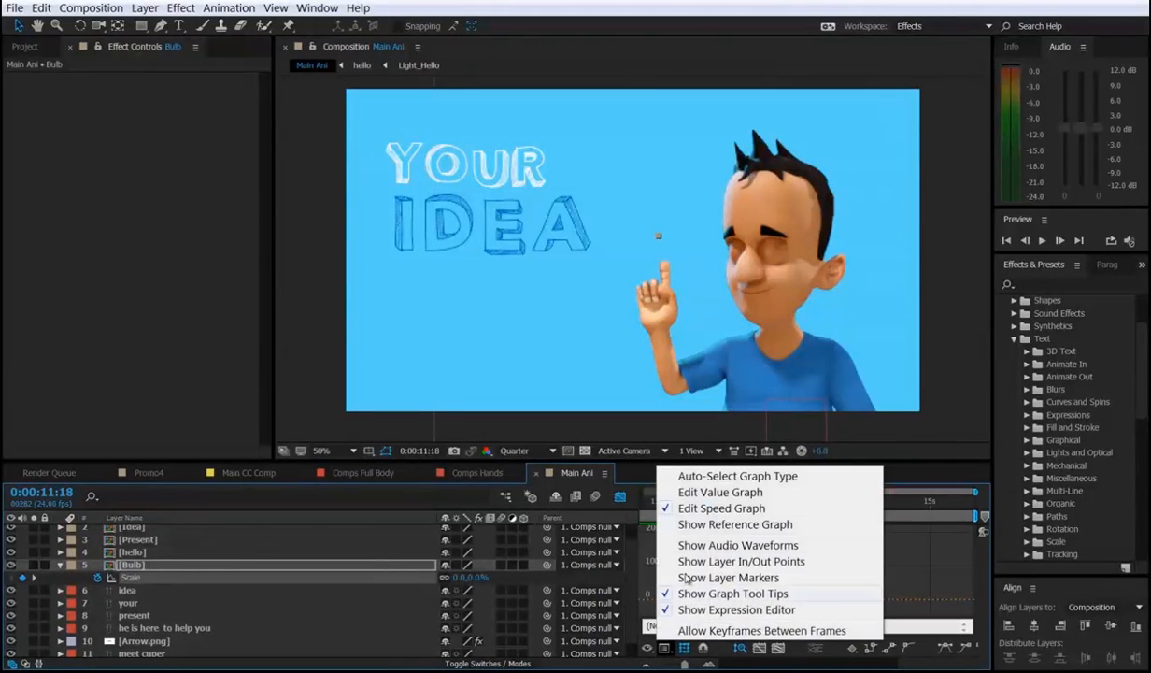
click(719, 493)
drag(728, 540, 751, 529)
drag(758, 555, 755, 556)
drag(698, 595, 722, 619)
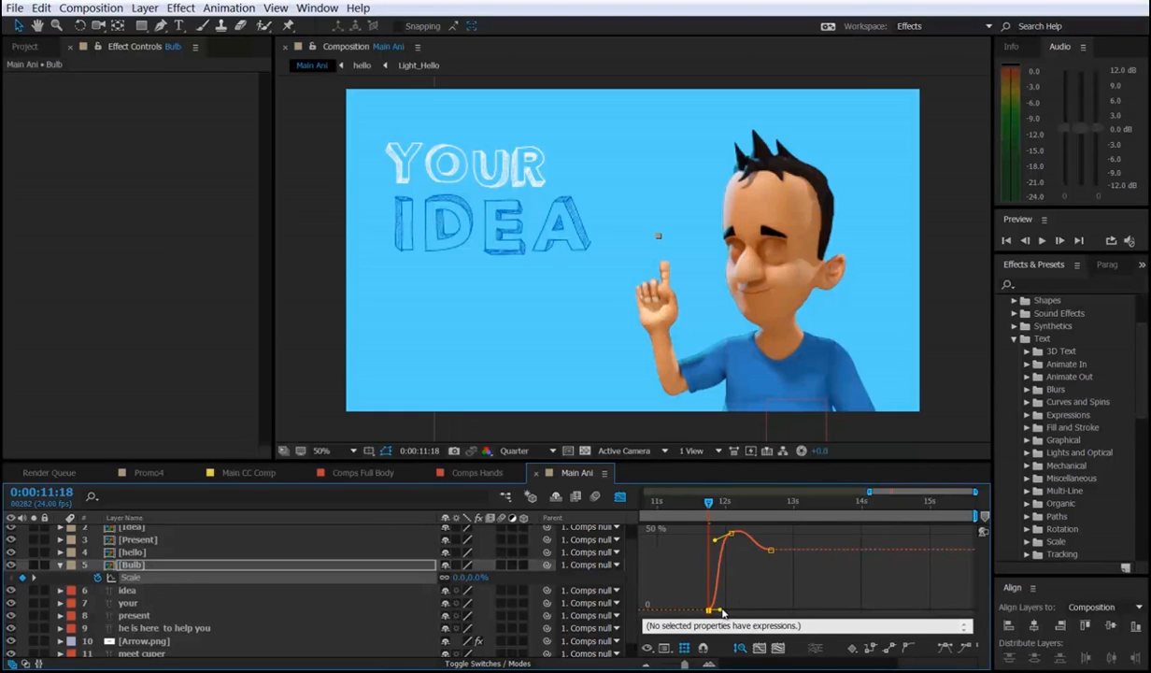
click(618, 500)
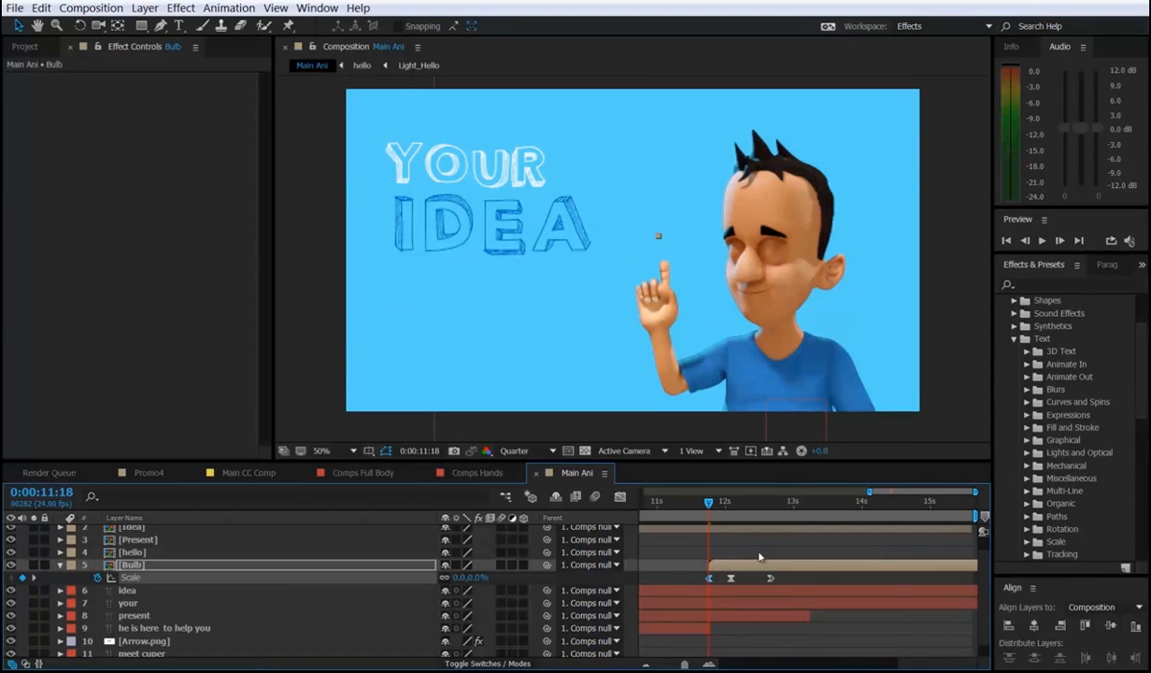
Shift the Bulb layer with its keyframes a few frames earlier and preview the bulb animation from 0:00:11:07.
mouse_move(709, 502)
mouse_down()
mouse_move(691, 505)
mouse_move(719, 502)
mouse_move(670, 503)
mouse_move(739, 517)
mouse_move(687, 520)
mouse_move(700, 523)
mouse_up()
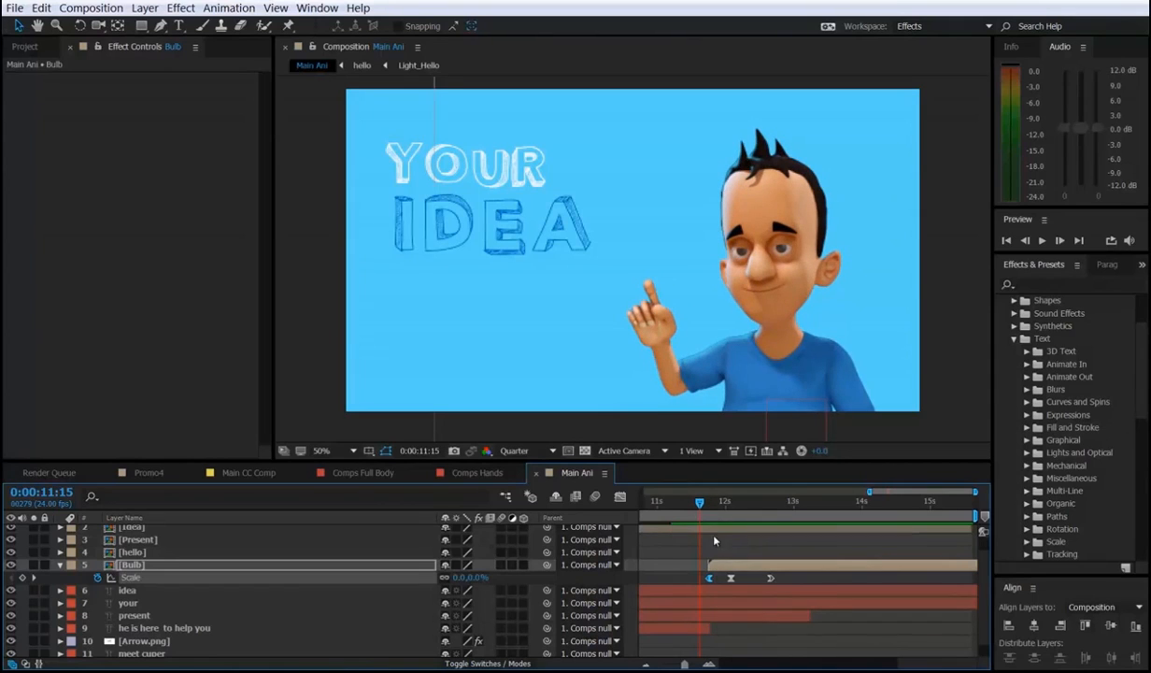
drag(736, 566, 721, 567)
click(730, 552)
click(677, 502)
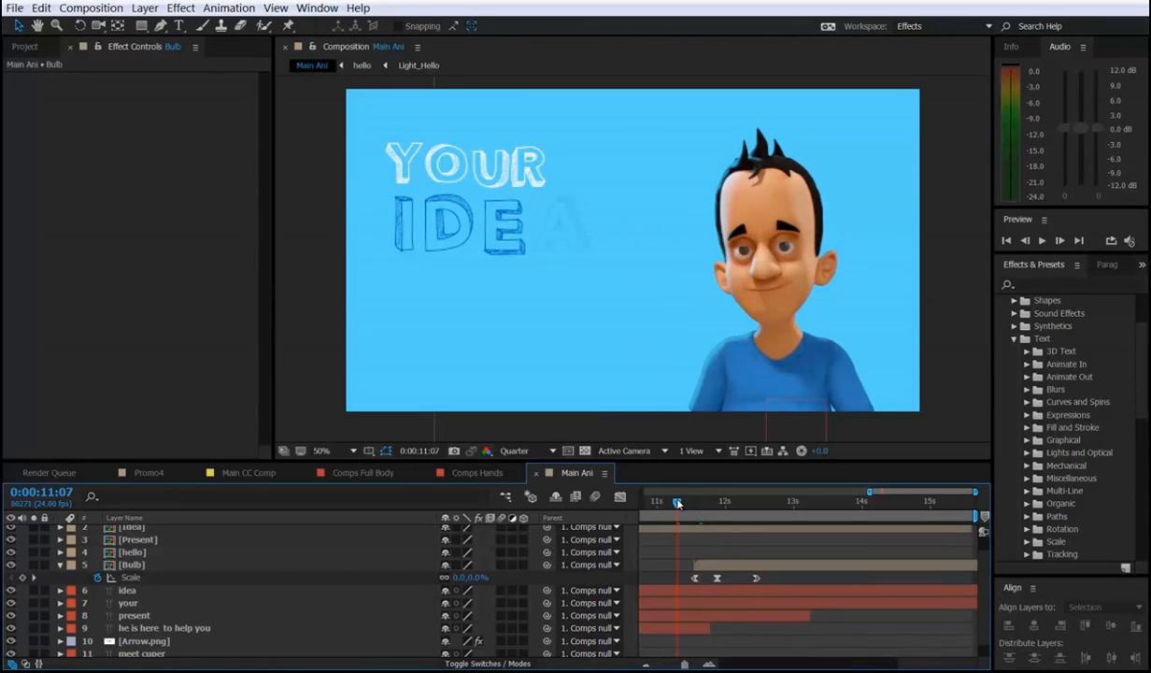
key(space)
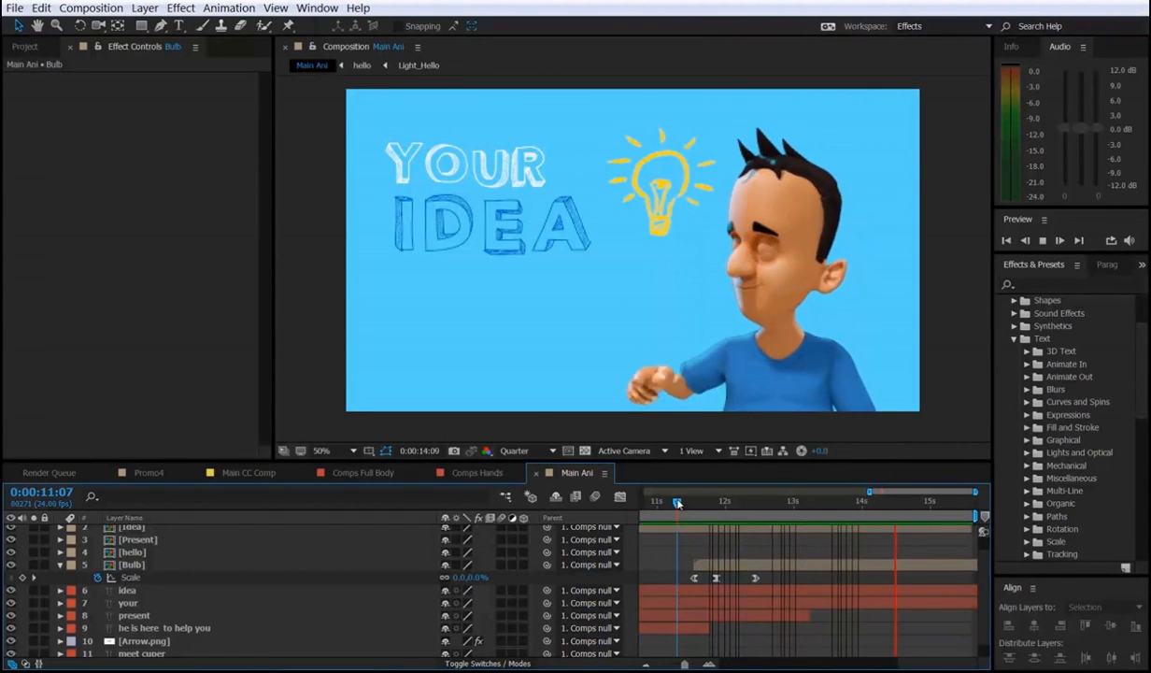
Preview the complete Main Ani composition from the beginning to check the timing of the texts and the bulb.
click(687, 504)
key(minus)
key(minus)
key(minus)
key(minus)
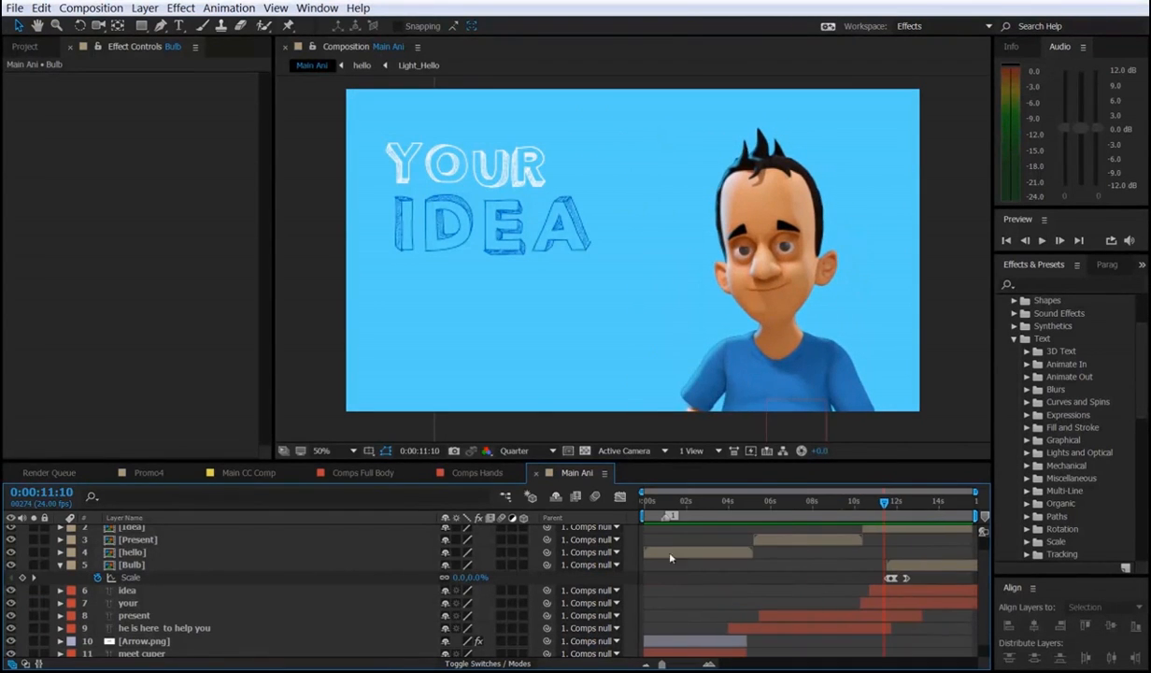
key(Home)
key(space)
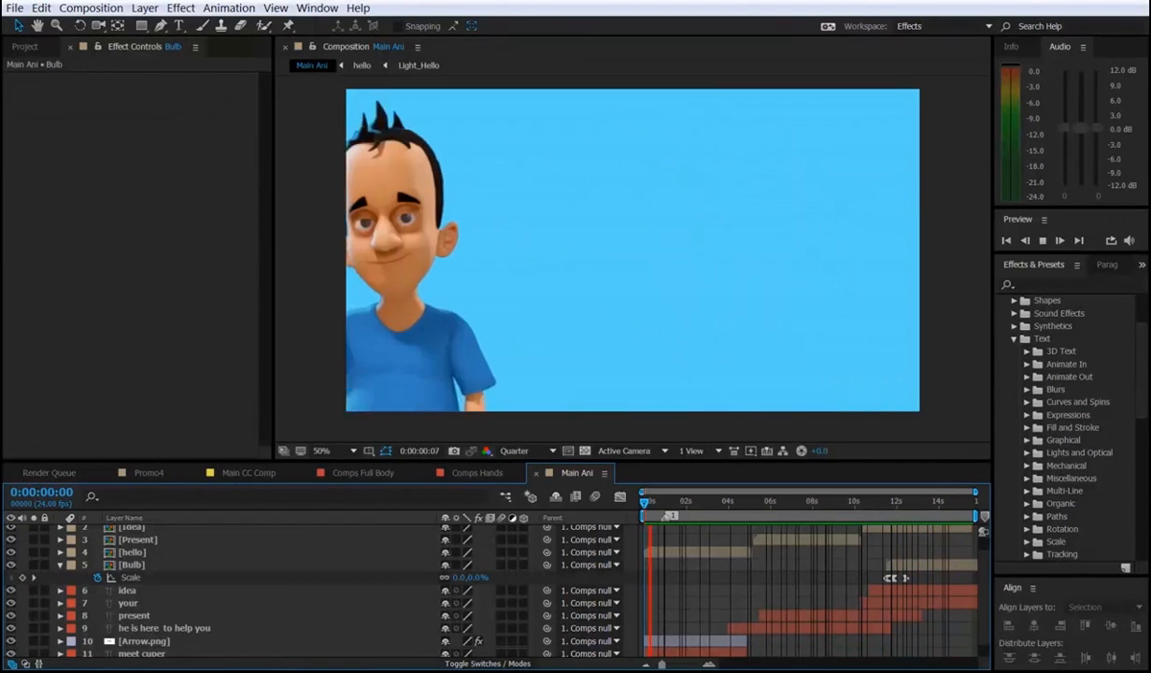
key(space)
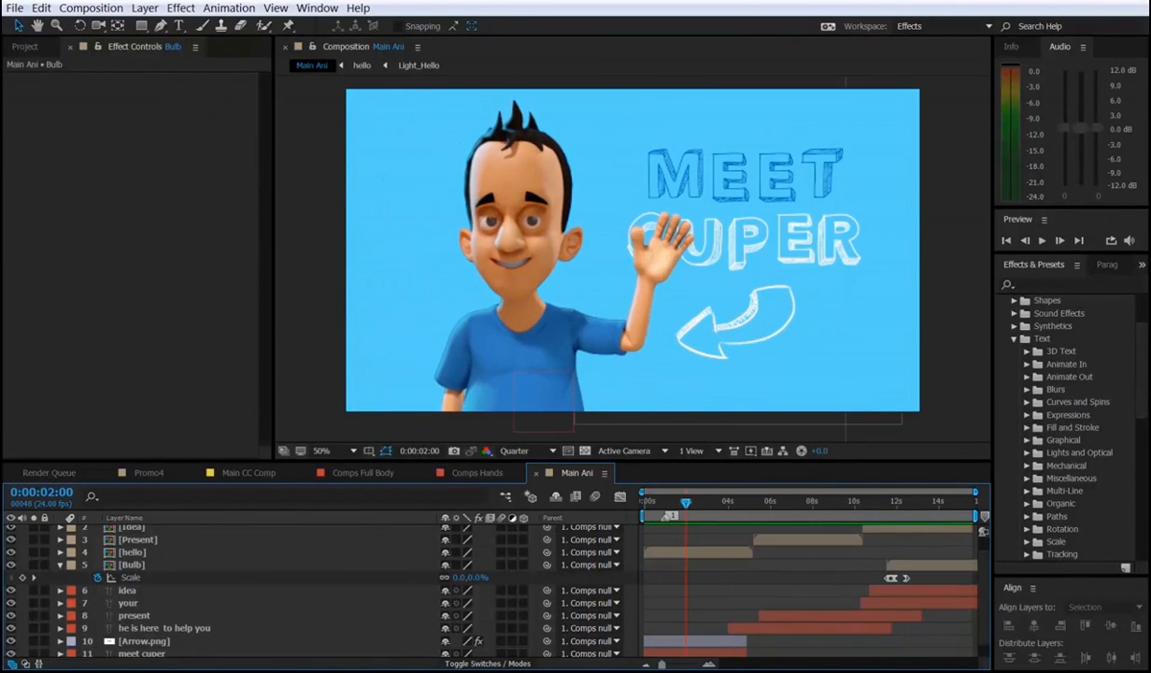